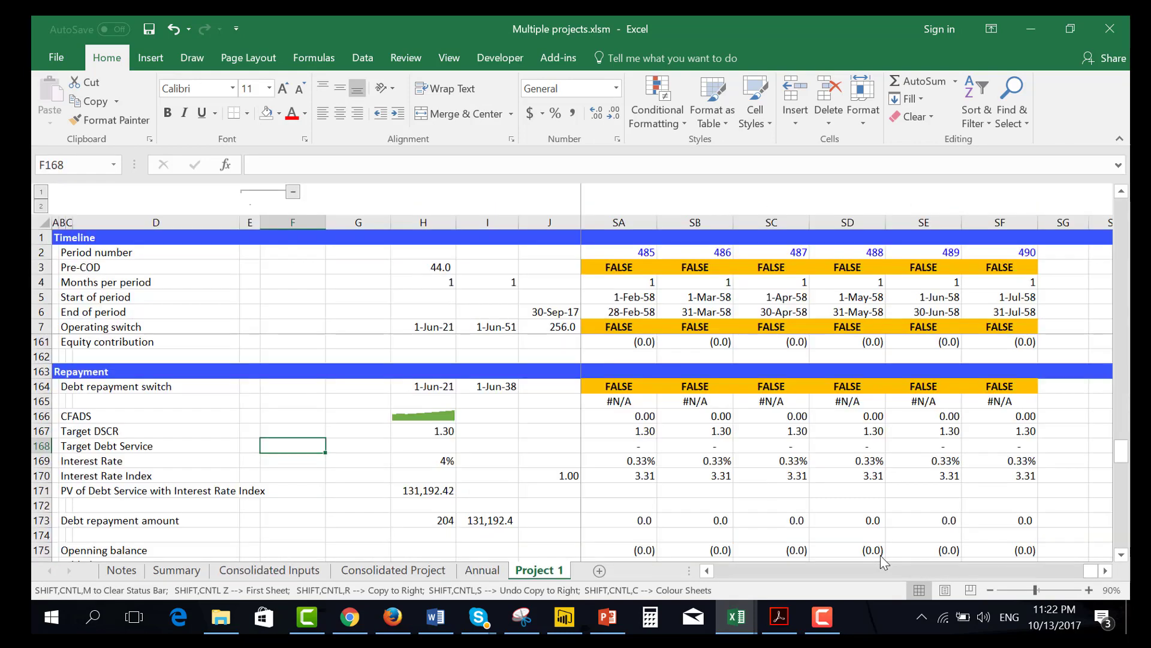
Open the Consolidated Inputs sheet and review the financing inputs around the DSCR Target row.
{"action": "key", "text": "ctrl+Page_Up"}
{"action": "key", "text": "ctrl+Page_Up"}
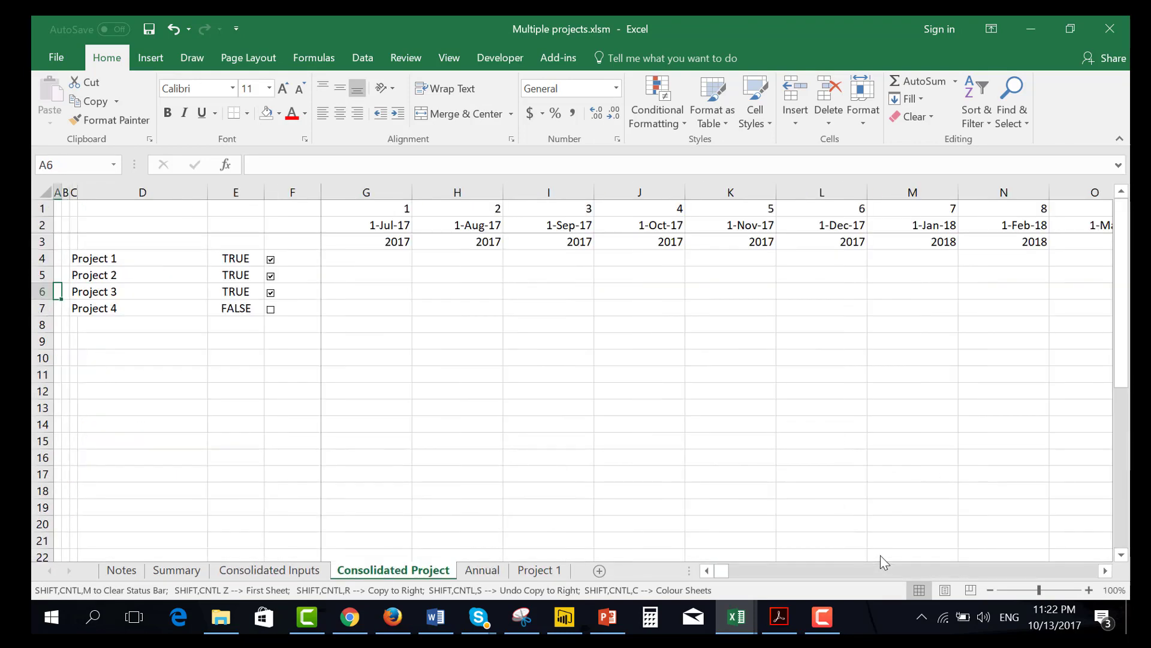
{"action": "key", "text": "ctrl+Page_Up"}
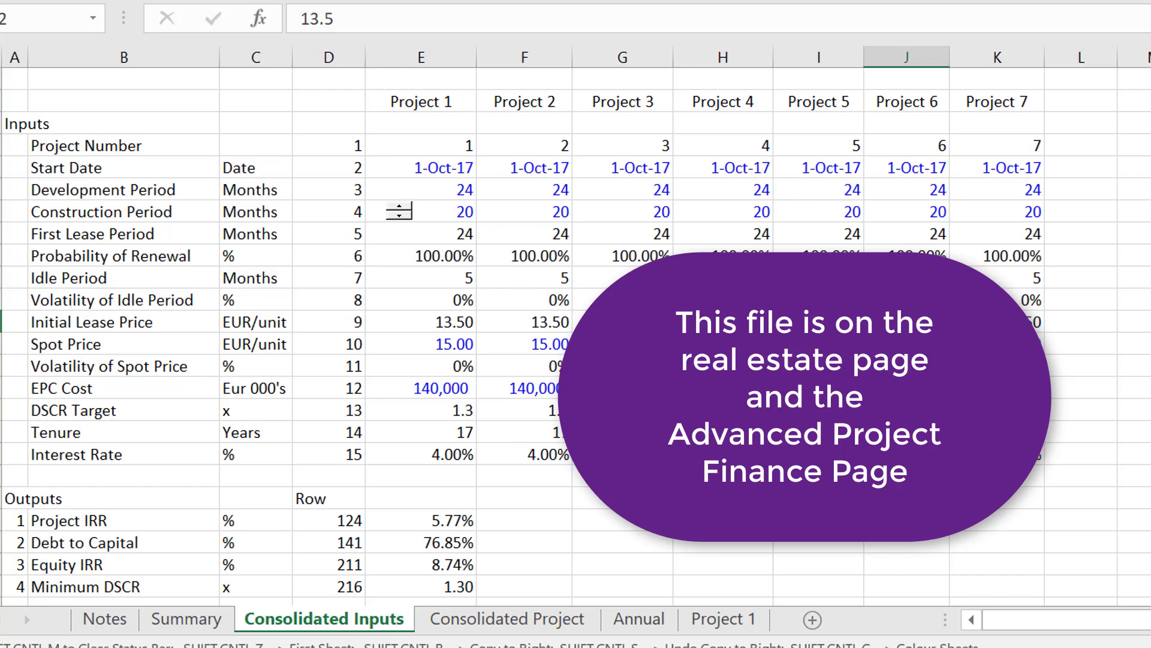
{"action": "left_click", "coordinate": [723, 499]}
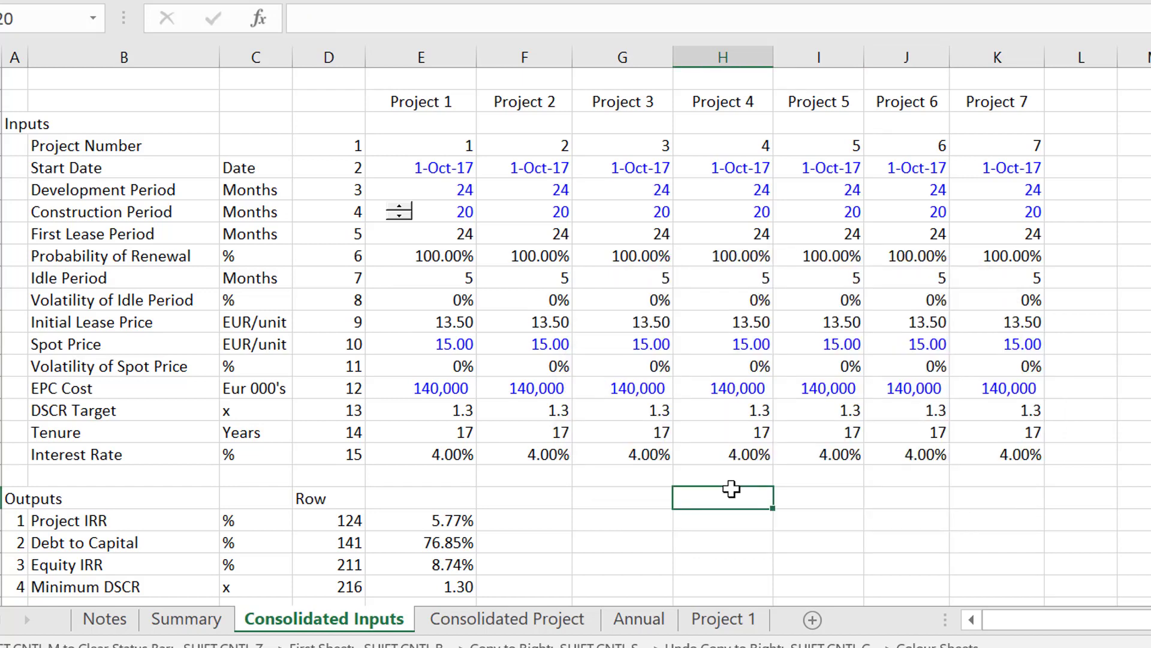
{"action": "key", "text": "Up"}
{"action": "key", "text": "Up"}
{"action": "key", "text": "Up"}
{"action": "key", "text": "Up"}
{"action": "key", "text": "Left"}
{"action": "key", "text": "Left"}
{"action": "key", "text": "Left"}
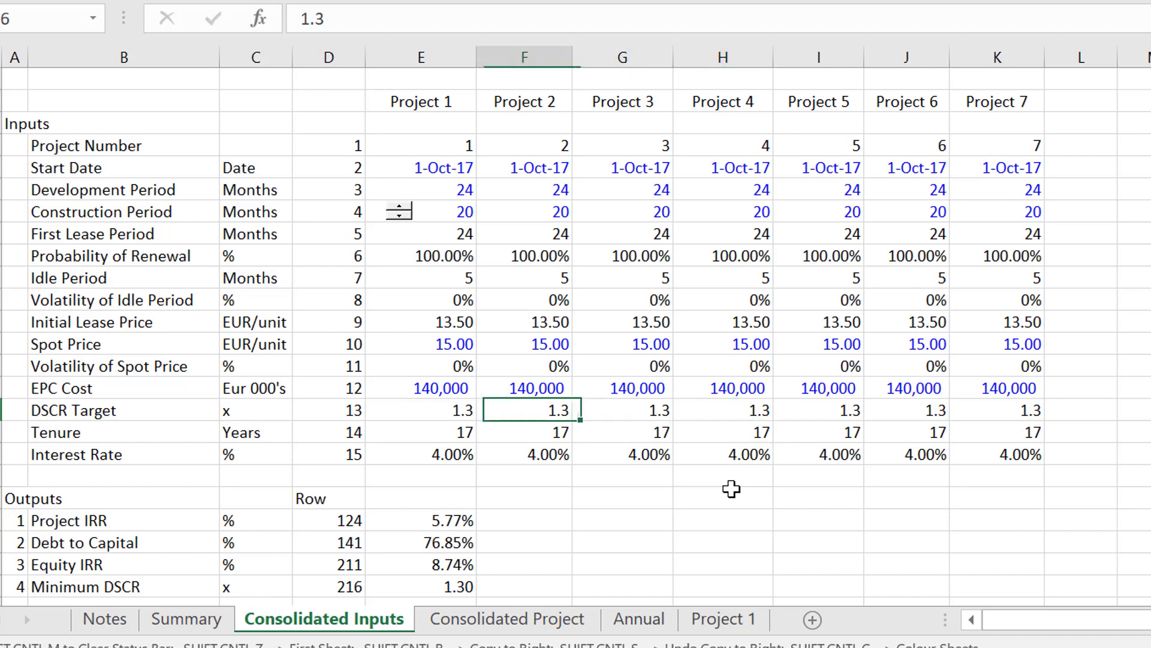
Review the Project 1 timing inputs up to Start Date, and the Start Date row across to Project 7.
{"action": "key", "text": "Up"}
{"action": "key", "text": "Up"}
{"action": "key", "text": "Up"}
{"action": "key", "text": "Up"}
{"action": "key", "text": "Up"}
{"action": "key", "text": "Up"}
{"action": "key", "text": "Up"}
{"action": "key", "text": "Up"}
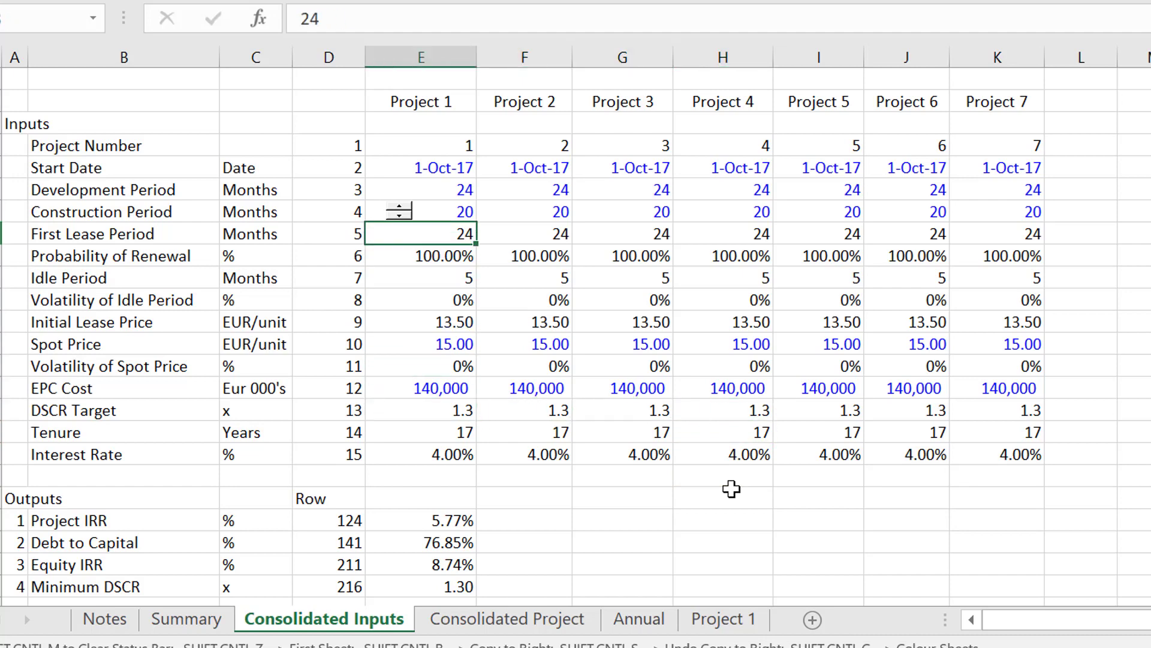
{"action": "key", "text": "Up"}
{"action": "key", "text": "Up"}
{"action": "key", "text": "Up"}
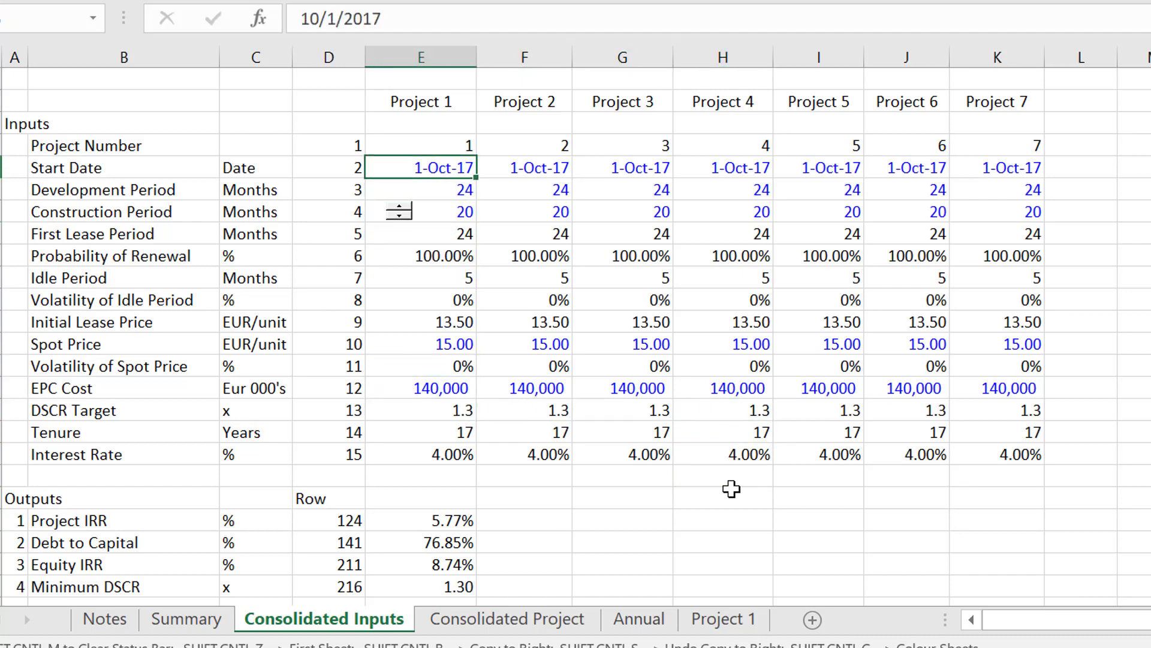
{"action": "key", "text": "Right"}
{"action": "key", "text": "Right"}
{"action": "key", "text": "Right"}
{"action": "key", "text": "Right"}
{"action": "key", "text": "Right"}
{"action": "key", "text": "Right"}
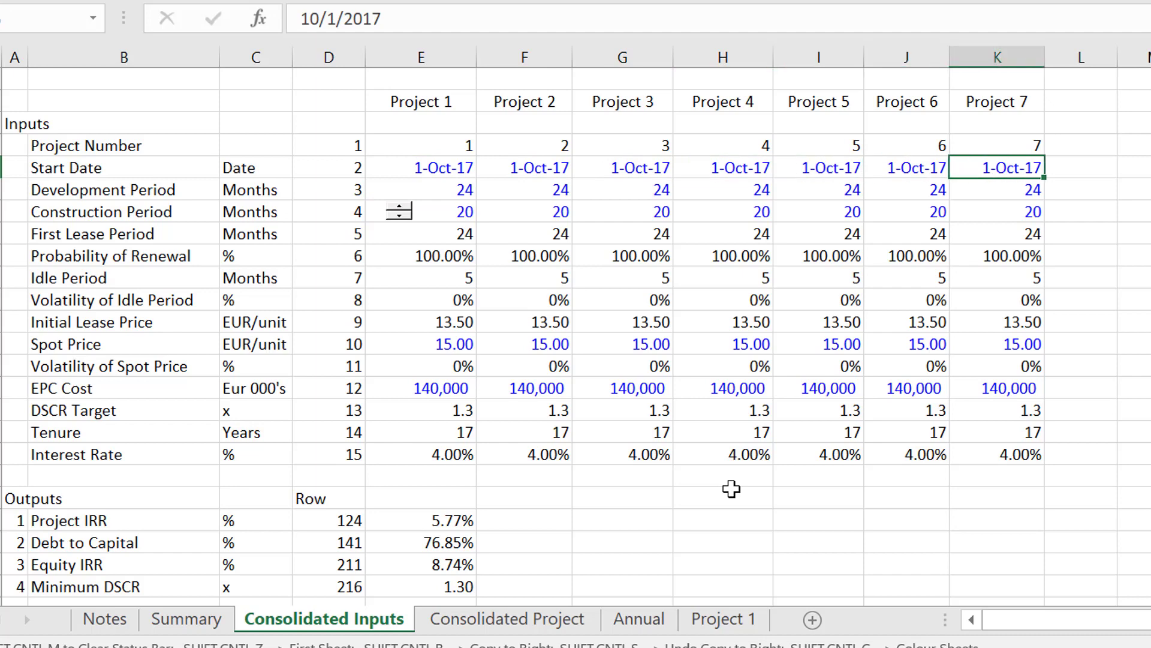
Examine the Development Period, Construction Period, First Lease Period and Probability of Renewal inputs for the first three projects.
{"action": "key", "text": "Down"}
{"action": "key", "text": "Left"}
{"action": "key", "text": "Left"}
{"action": "key", "text": "Left"}
{"action": "key", "text": "Left"}
{"action": "key", "text": "Left"}
{"action": "key", "text": "Left"}
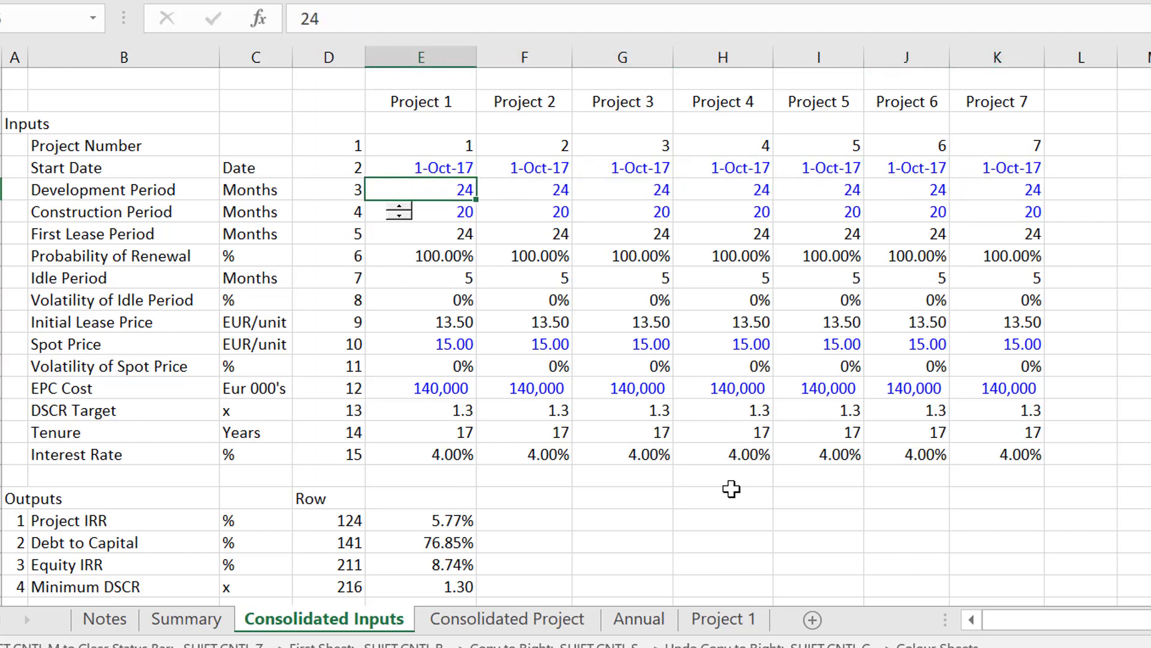
{"action": "key", "text": "Down"}
{"action": "key", "text": "Right"}
{"action": "key", "text": "Right"}
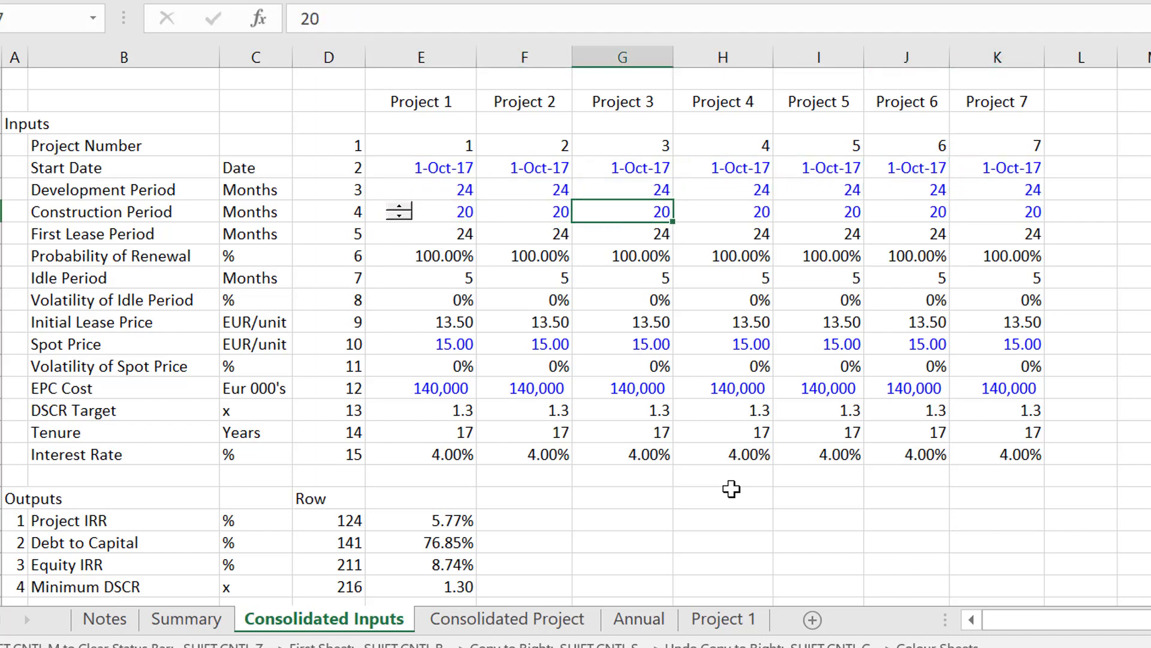
{"action": "key", "text": "Down"}
{"action": "key", "text": "Down"}
{"action": "key", "text": "Down"}
{"action": "key", "text": "Down"}
{"action": "key", "text": "Down"}
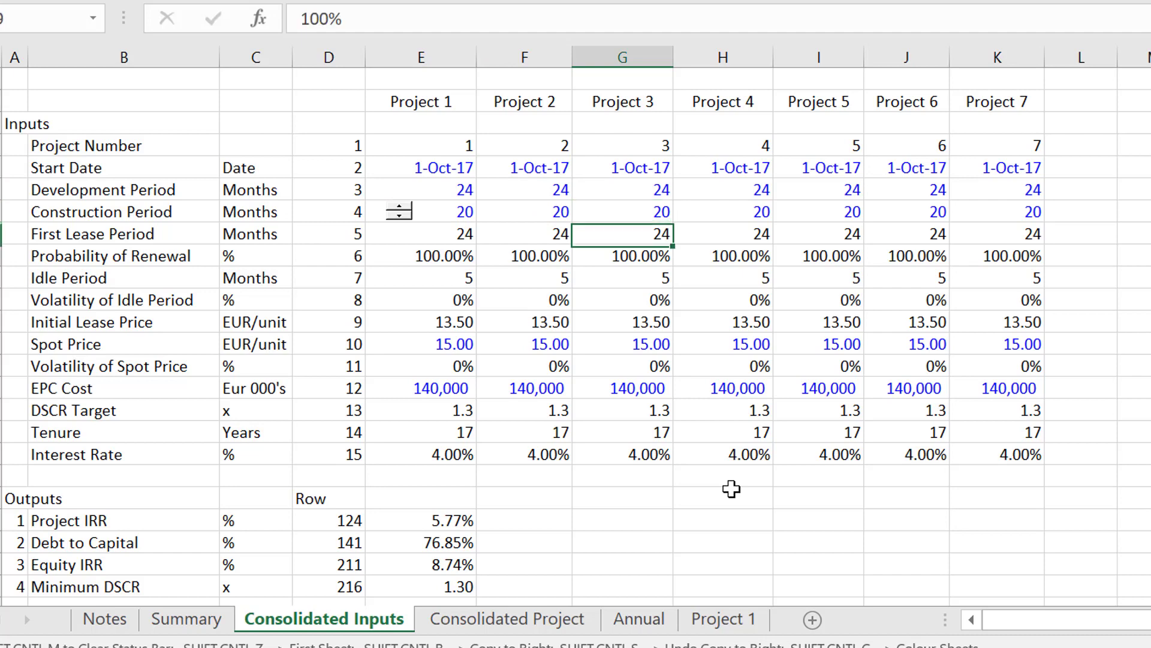
Examine the Initial Lease Price, Spot Price and volatility inputs for Projects 1 to 3.
{"action": "key", "text": "Left"}
{"action": "key", "text": "Left"}
{"action": "key", "text": "Left"}
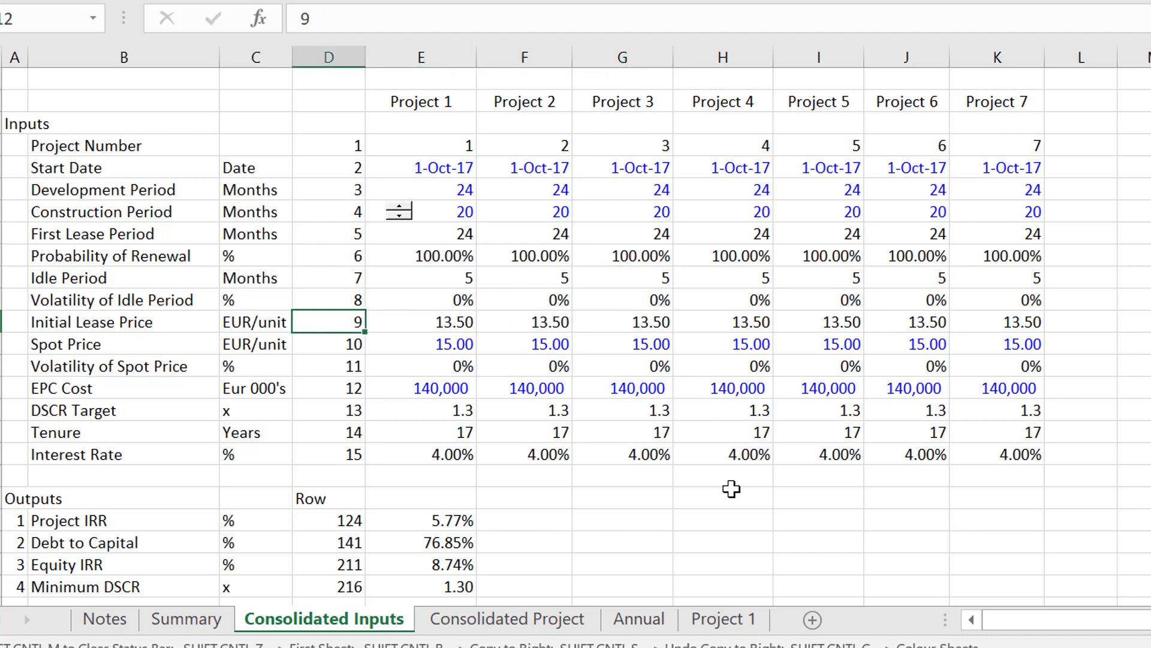
{"action": "key", "text": "Right"}
{"action": "key", "text": "Down"}
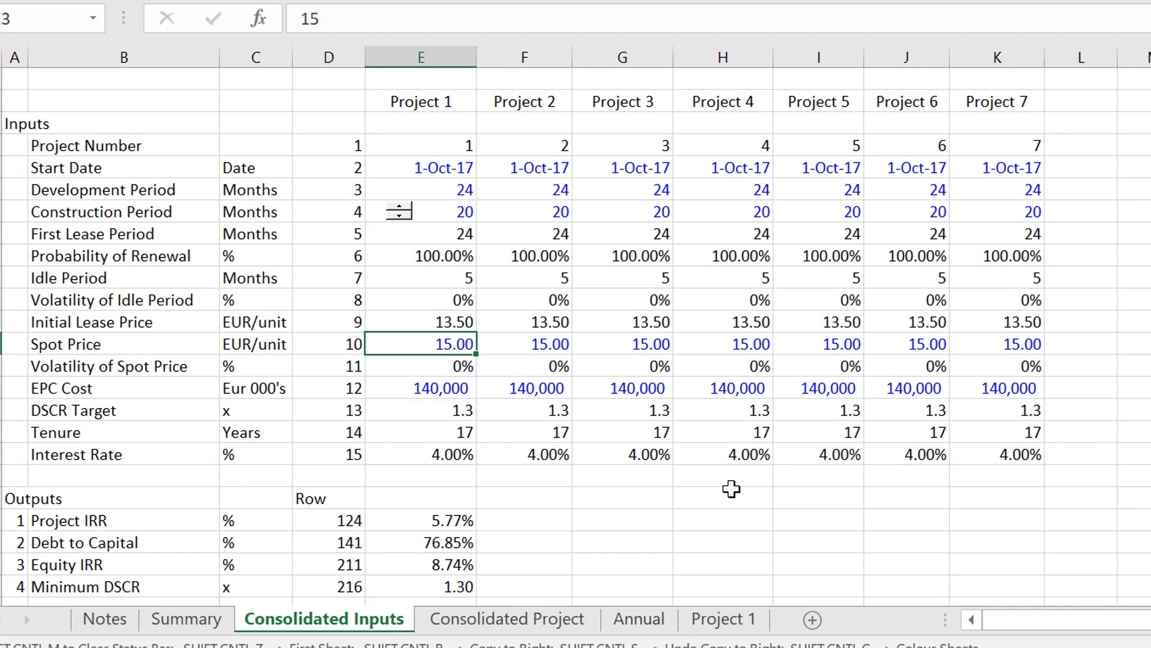
{"action": "key", "text": "Down"}
{"action": "key", "text": "Down"}
{"action": "key", "text": "Right"}
{"action": "key", "text": "Right"}
{"action": "key", "text": "Up"}
{"action": "key", "text": "Up"}
{"action": "key", "text": "Up"}
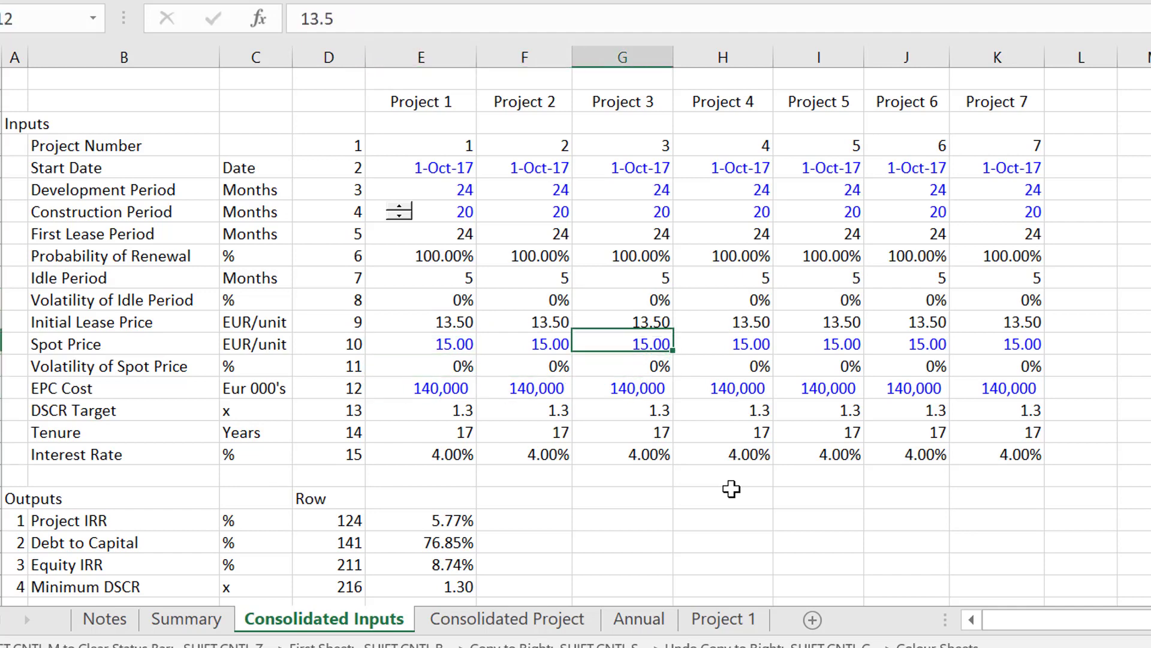
{"action": "key", "text": "Up"}
{"action": "key", "text": "Left"}
{"action": "key", "text": "Left"}
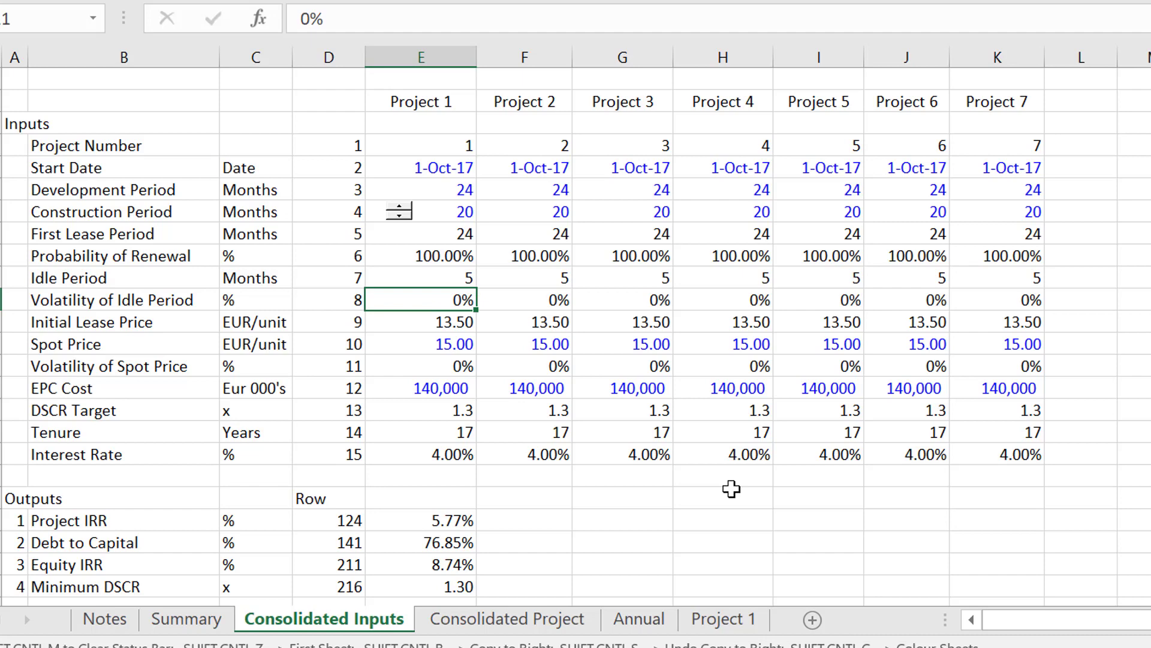
Compare the Start Date inputs of the separate projects along the Start Date row.
{"action": "key", "text": "Up"}
{"action": "key", "text": "Up"}
{"action": "key", "text": "Up"}
{"action": "key", "text": "Up"}
{"action": "key", "text": "Up"}
{"action": "key", "text": "Up"}
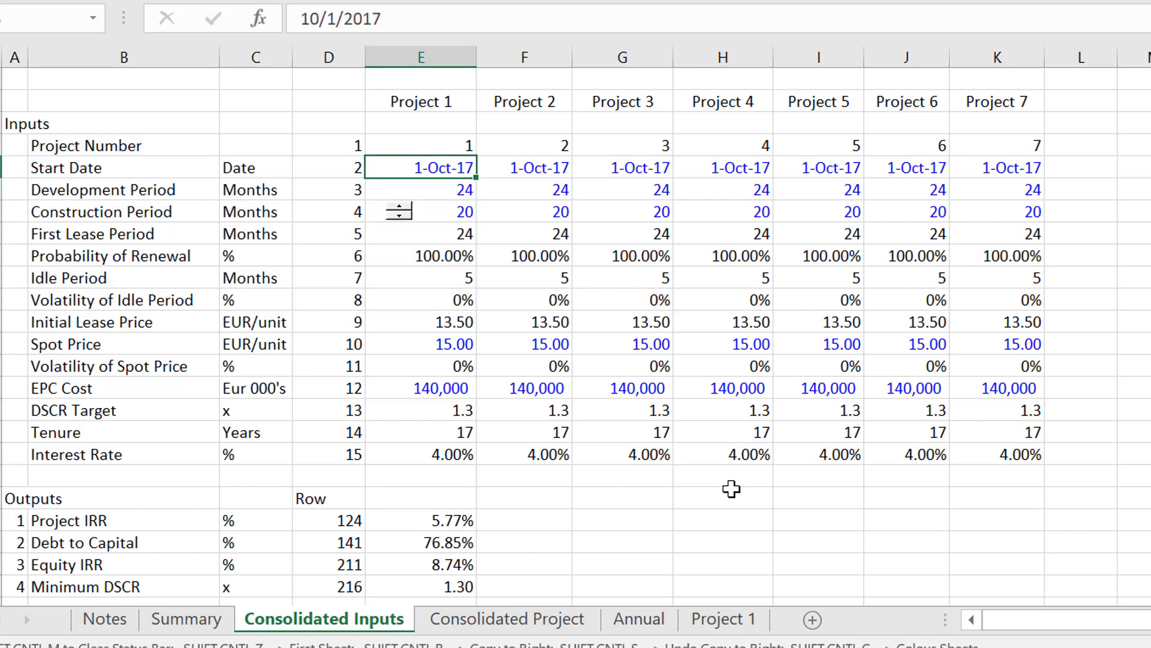
{"action": "key", "text": "Right"}
{"action": "key", "text": "Right"}
{"action": "key", "text": "Right"}
{"action": "key", "text": "Right"}
{"action": "key", "text": "Right"}
{"action": "key", "text": "Right"}
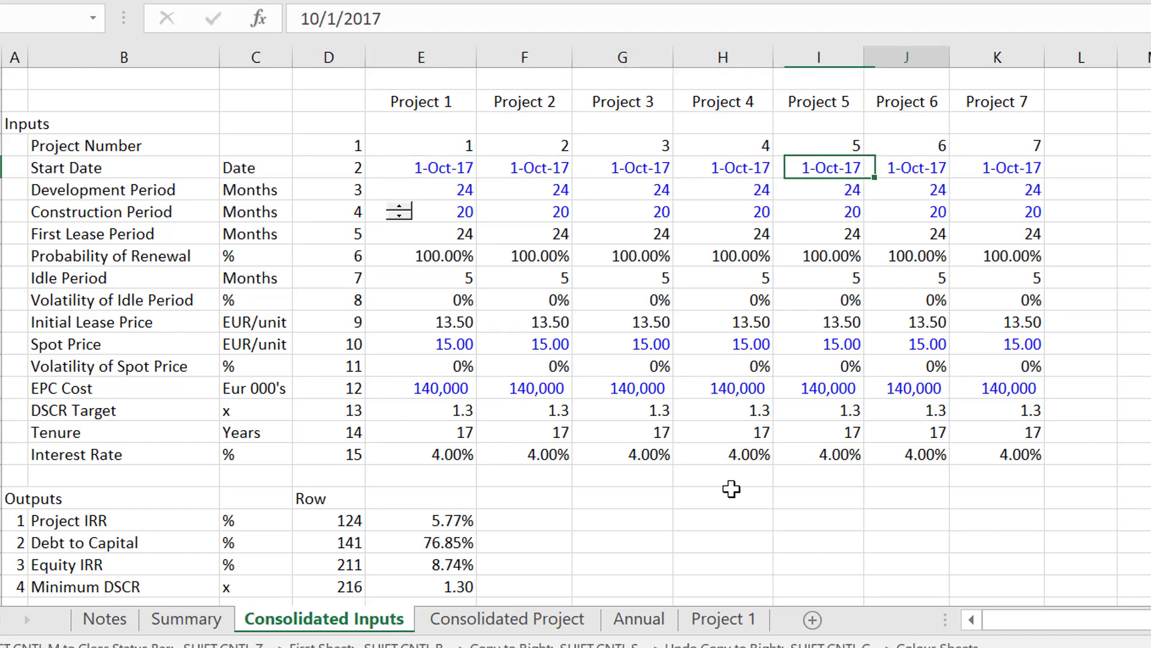
{"action": "key", "text": "Left"}
{"action": "key", "text": "Left"}
{"action": "key", "text": "Left"}
{"action": "key", "text": "Left"}
{"action": "key", "text": "Left"}
{"action": "key", "text": "Left"}
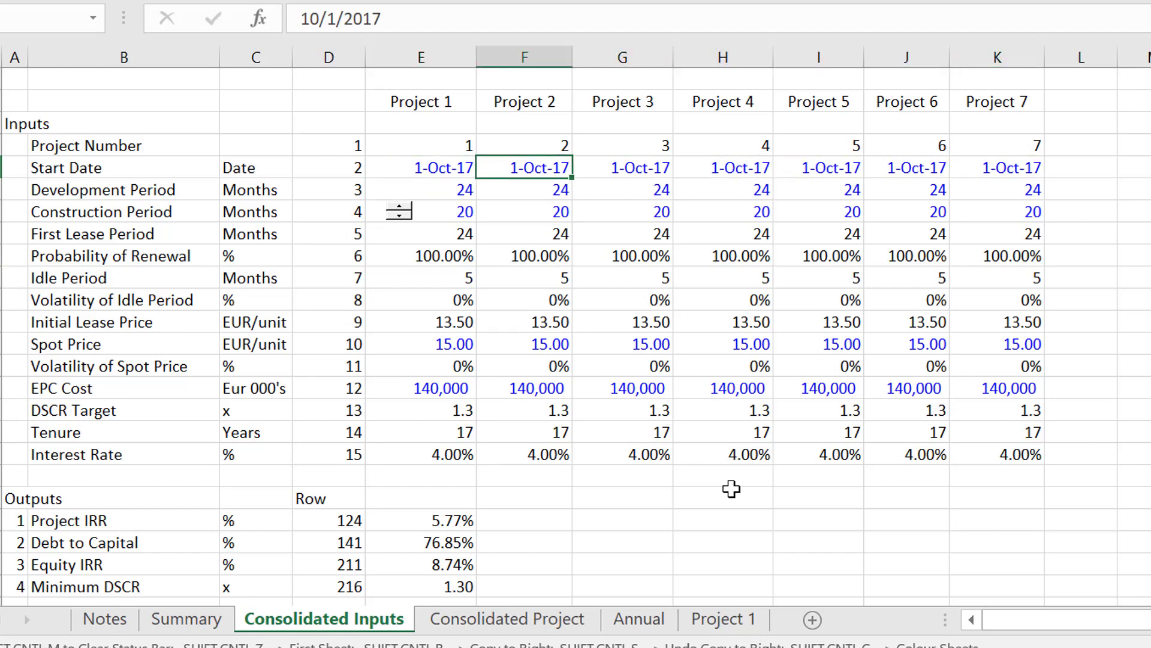
{"action": "key", "text": "Right"}
{"action": "key", "text": "Right"}
{"action": "key", "text": "Right"}
{"action": "key", "text": "Right"}
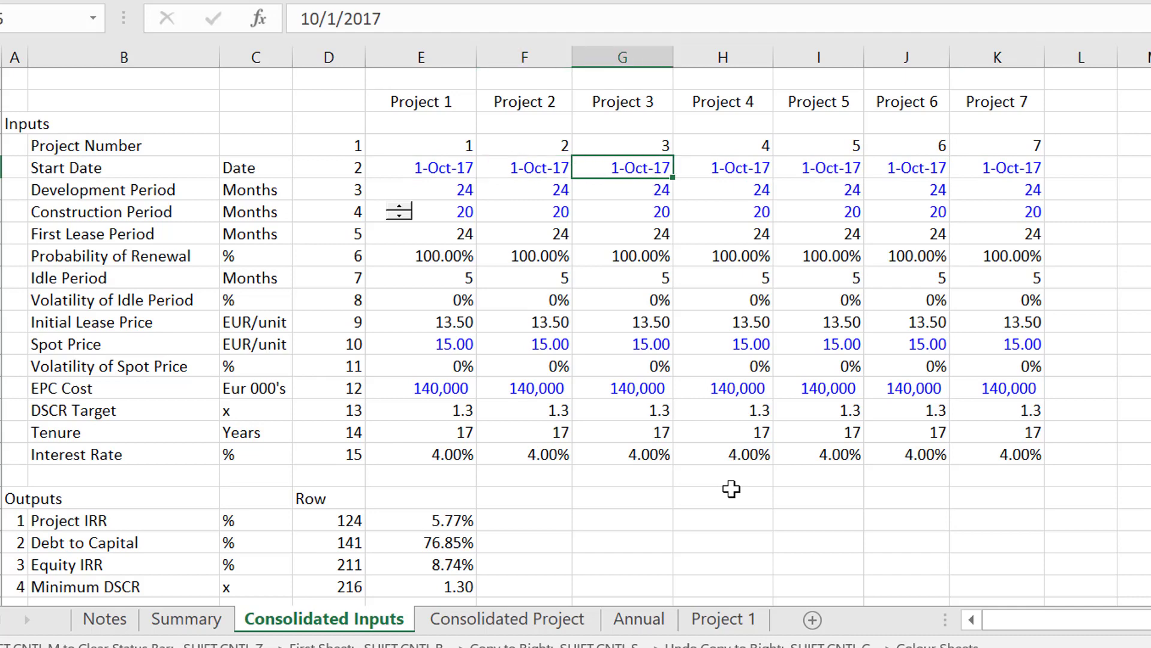
Check the Development Period and Start Date of Project 1, and view the Summary sheet before returning to Consolidated Inputs.
{"action": "key", "text": "Down"}
{"action": "key", "text": "Left"}
{"action": "key", "text": "Left"}
{"action": "key", "text": "Left"}
{"action": "key", "text": "Left"}
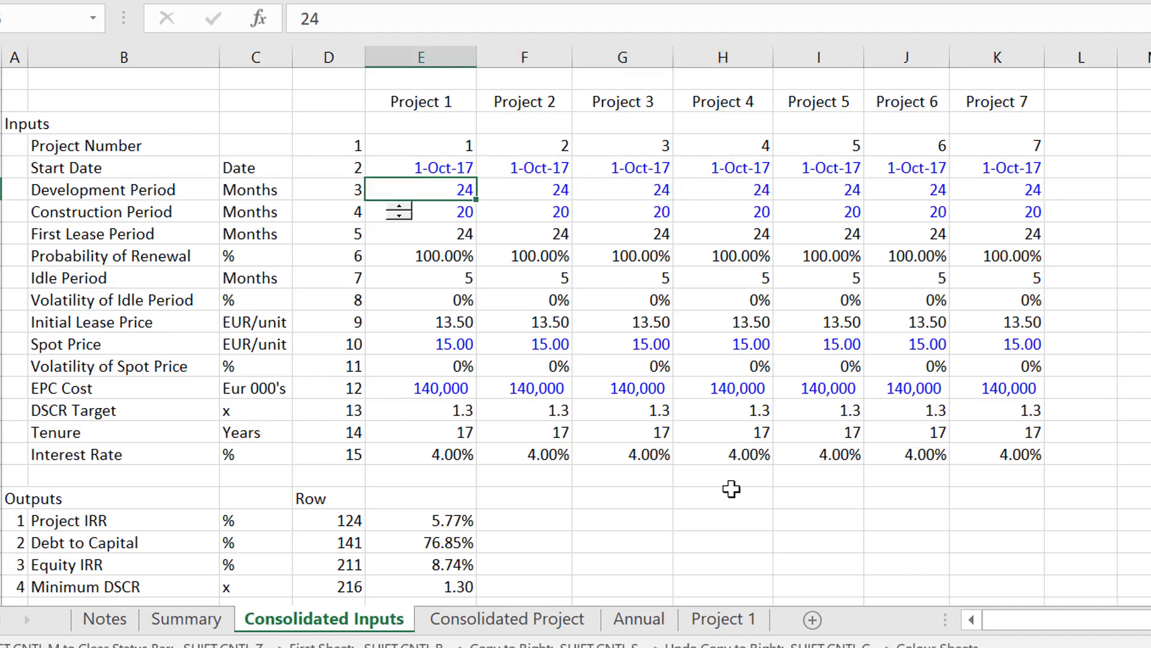
{"action": "key", "text": "Up"}
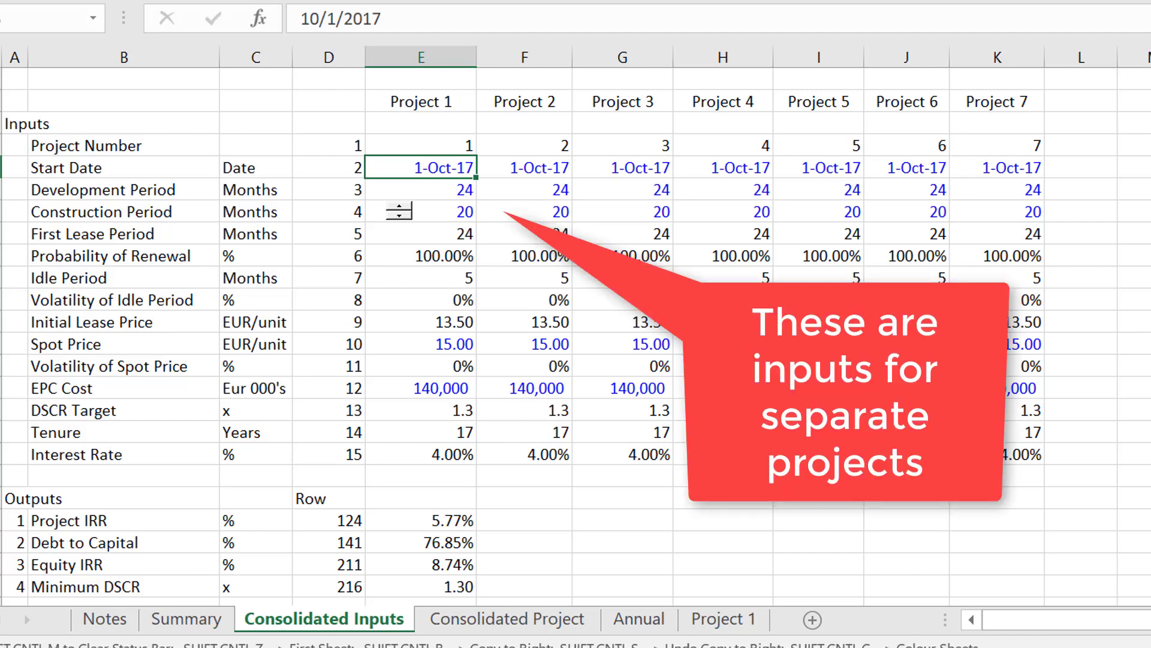
{"action": "key", "text": "ctrl+Page_Up"}
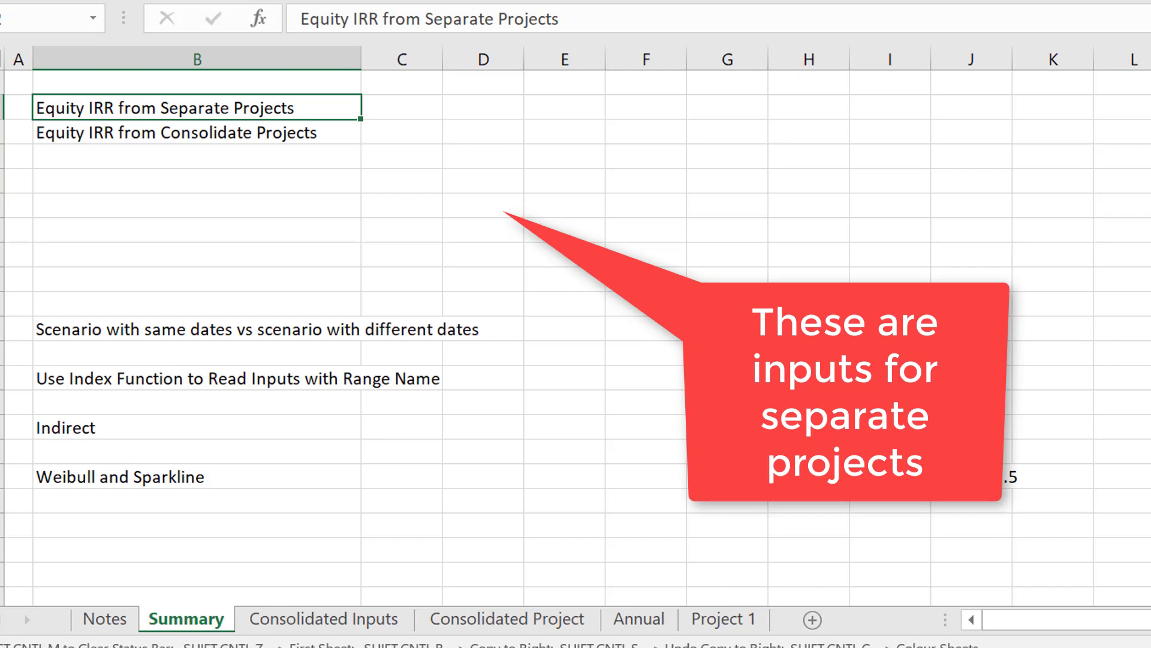
{"action": "key", "text": "ctrl+Page_Down"}
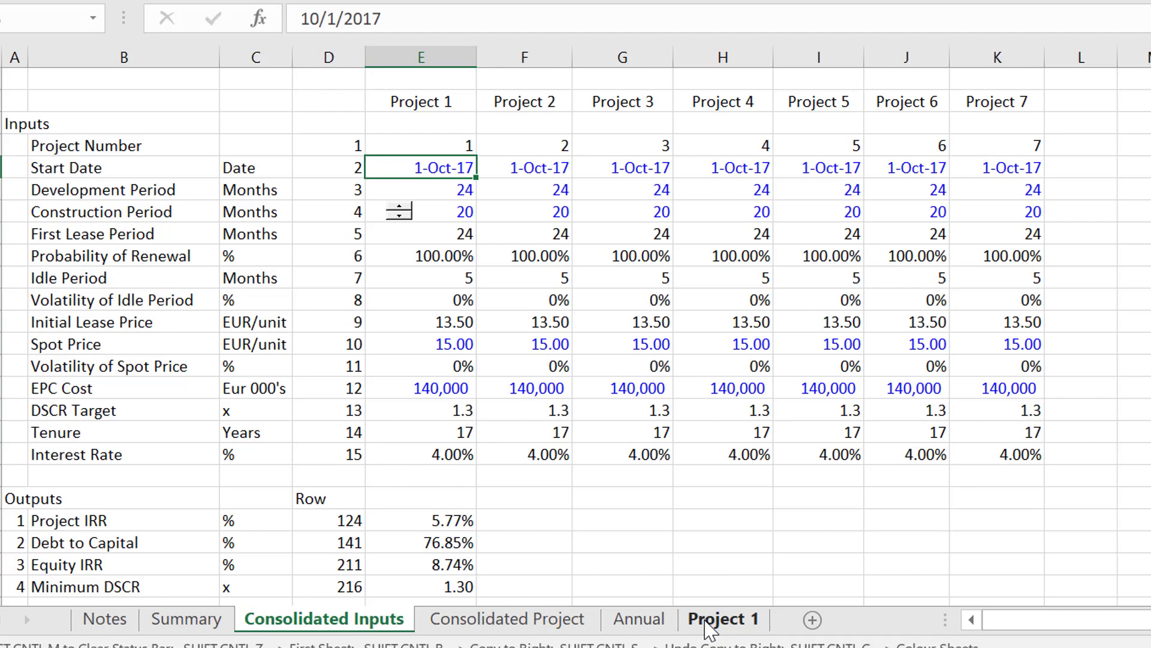
Open the Consolidated Project sheet and examine the project switches and the first date of the monthly timeline.
{"action": "left_click", "coordinate": [504, 618]}
{"action": "key", "text": "Up"}
{"action": "key", "text": "Up"}
{"action": "key", "text": "Up"}
{"action": "key", "text": "Up"}
{"action": "key", "text": "Up"}
{"action": "key", "text": "Up"}
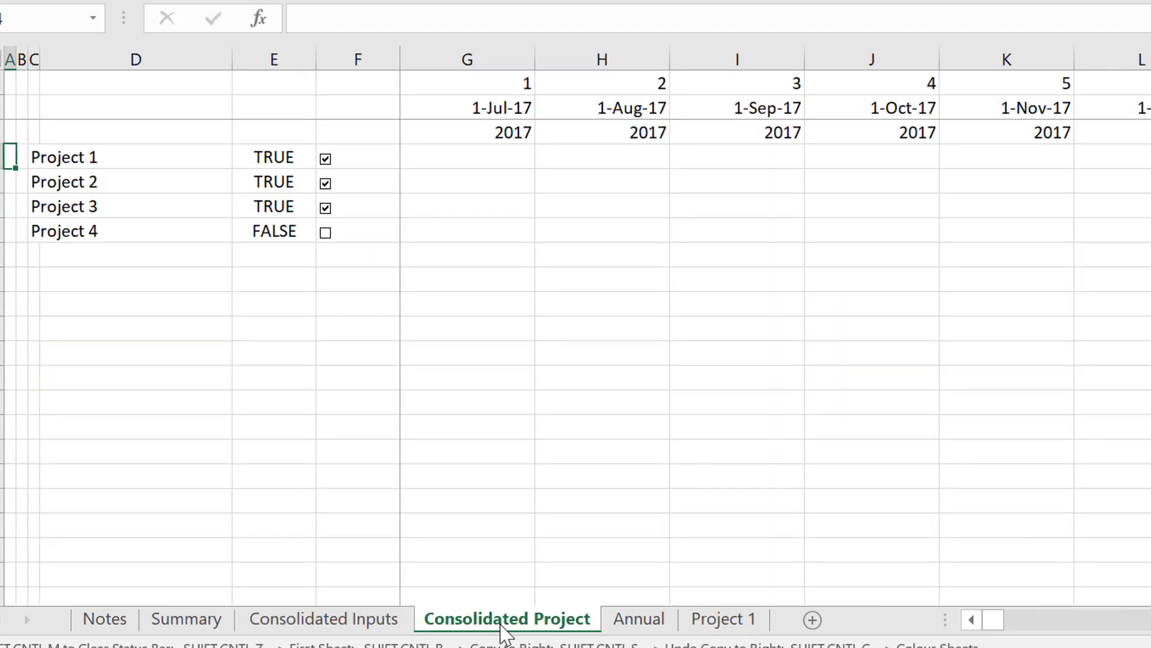
{"action": "key", "text": "Right"}
{"action": "key", "text": "Right"}
{"action": "key", "text": "Right"}
{"action": "key", "text": "Right"}
{"action": "key", "text": "Right"}
{"action": "key", "text": "Right"}
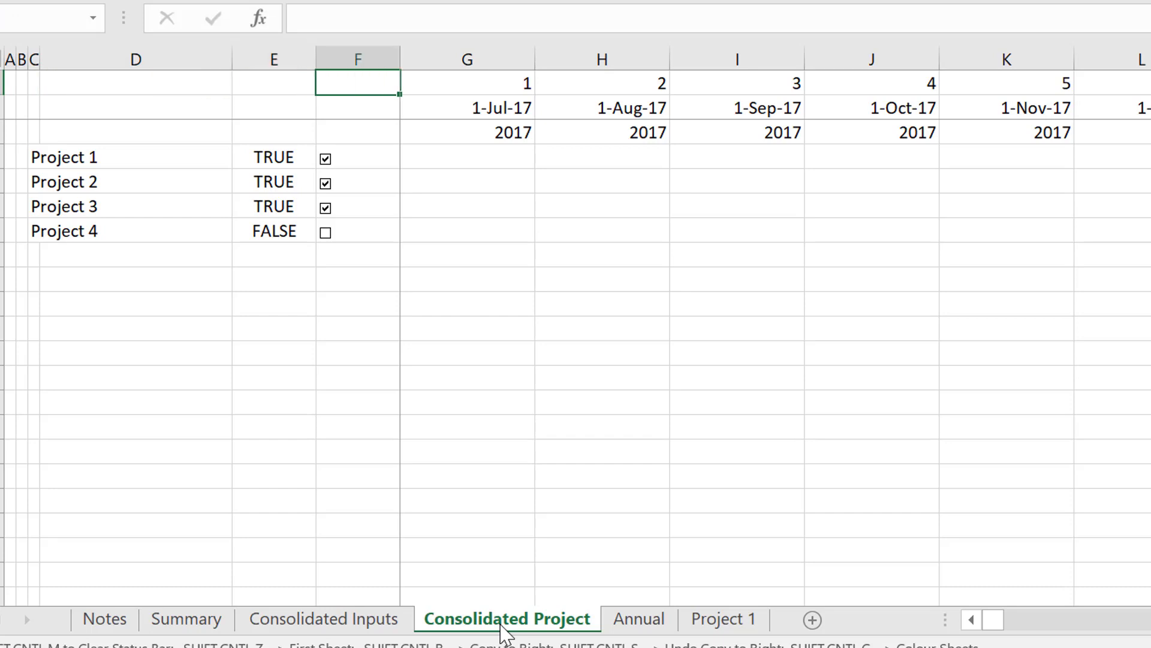
{"action": "key", "text": "Down"}
{"action": "key", "text": "Down"}
{"action": "key", "text": "Up"}
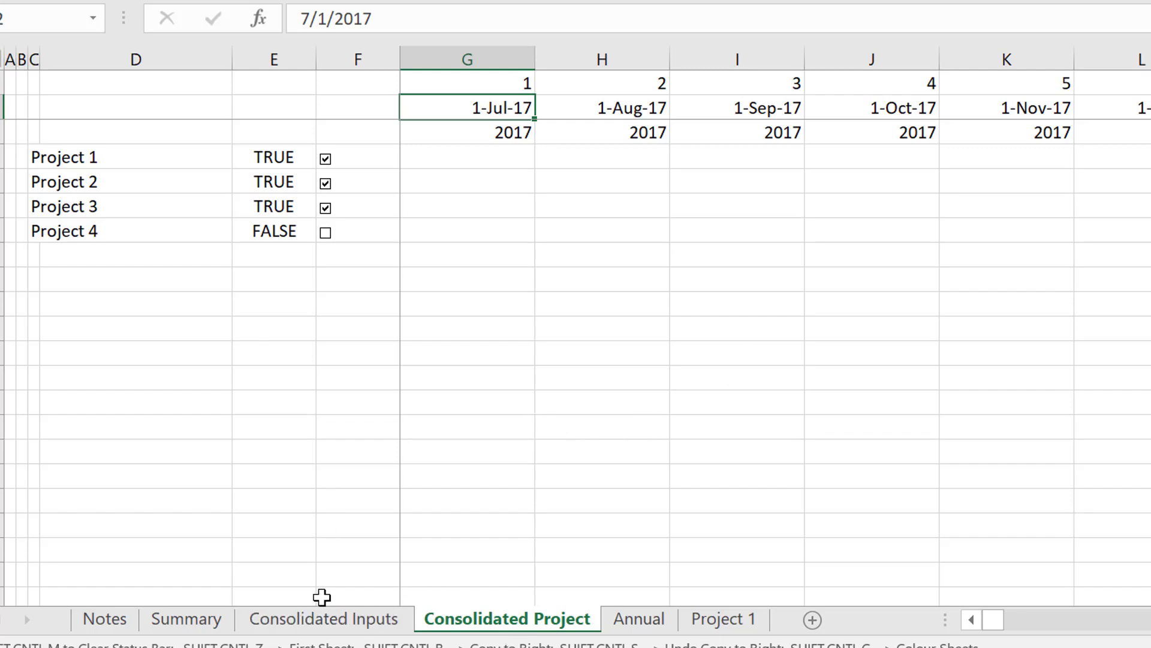
Compare the Consolidated Inputs start dates with the EDATE formulas along the Consolidated Project sheet's date row.
{"action": "left_click", "coordinate": [340, 627]}
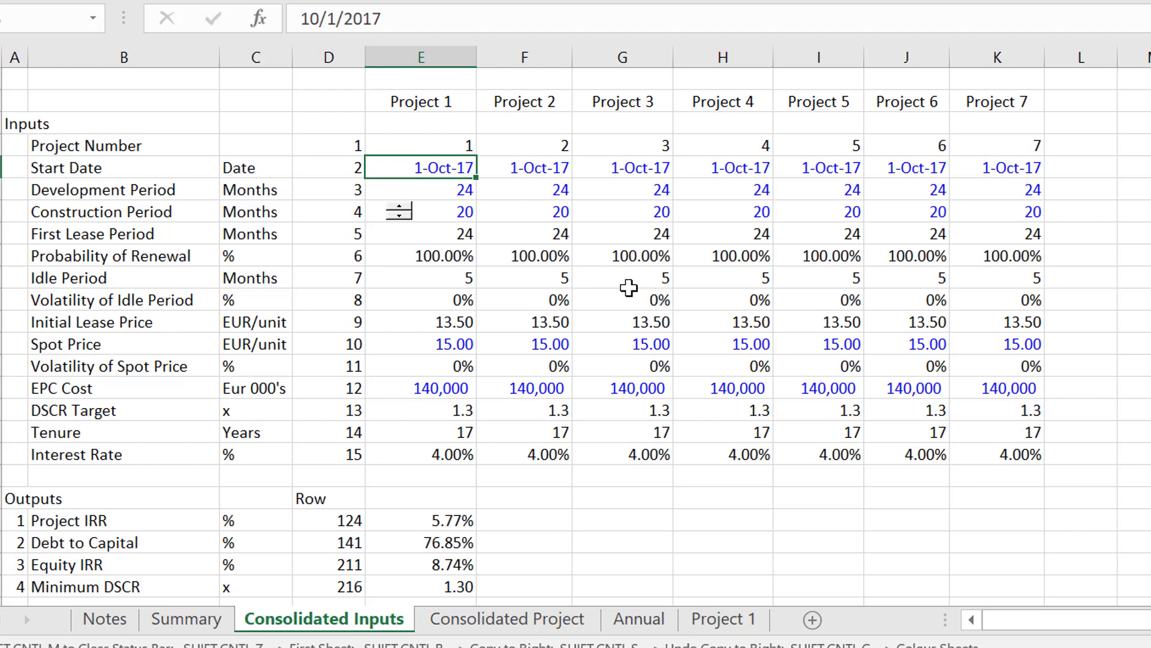
{"action": "key", "text": "ctrl+Page_Down"}
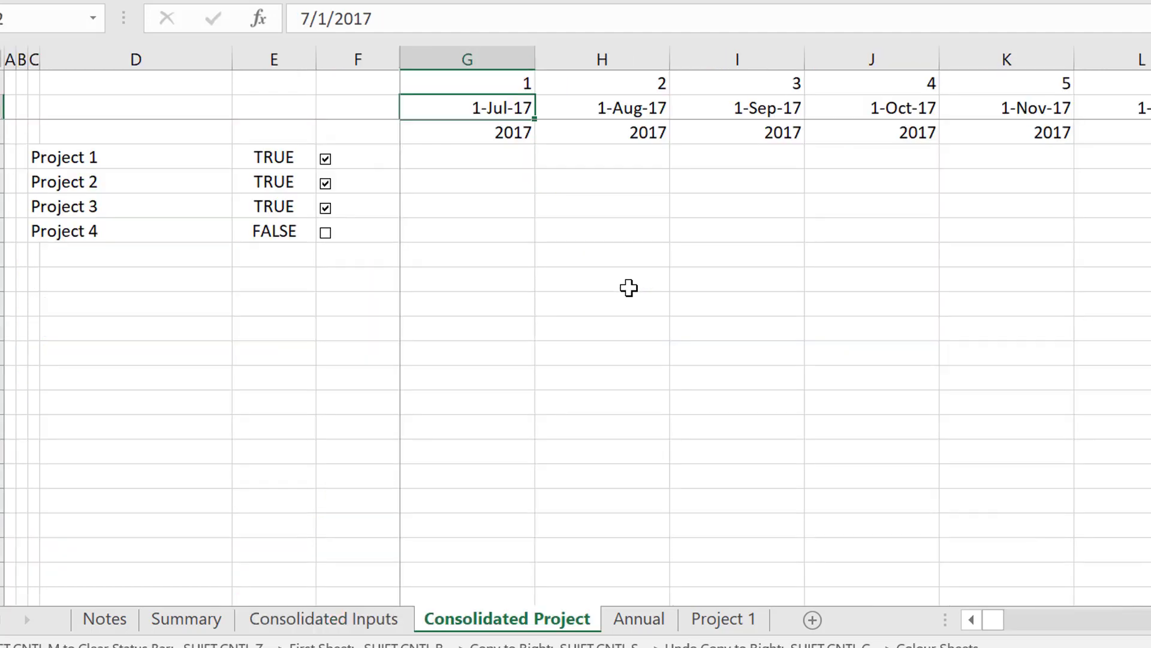
{"action": "key", "text": "Down"}
{"action": "key", "text": "Up"}
{"action": "key", "text": "Right"}
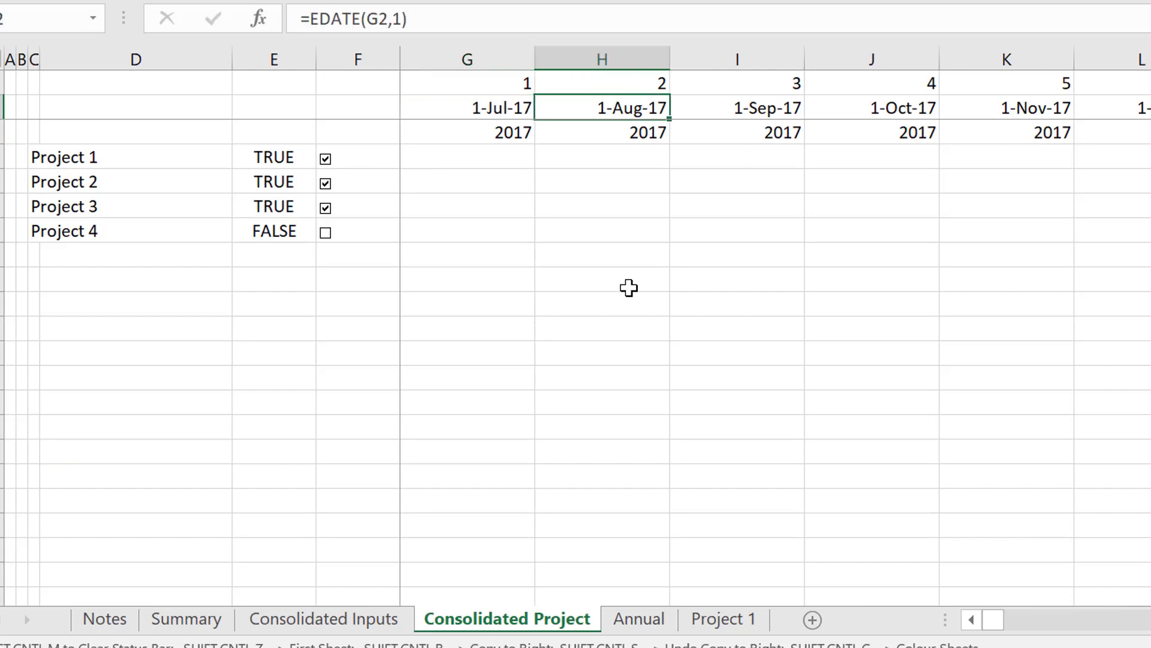
{"action": "key", "text": "Left"}
{"action": "key", "text": "Right"}
{"action": "key", "text": "Right"}
{"action": "key", "text": "Right"}
{"action": "key", "text": "Right"}
{"action": "key", "text": "Right"}
{"action": "key", "text": "Right"}
{"action": "key", "text": "Right"}
{"action": "key", "text": "Right"}
{"action": "key", "text": "Right"}
{"action": "key", "text": "Right"}
{"action": "key", "text": "Right"}
{"action": "key", "text": "Right"}
{"action": "key", "text": "Right"}
{"action": "key", "text": "Right"}
{"action": "key", "text": "Right"}
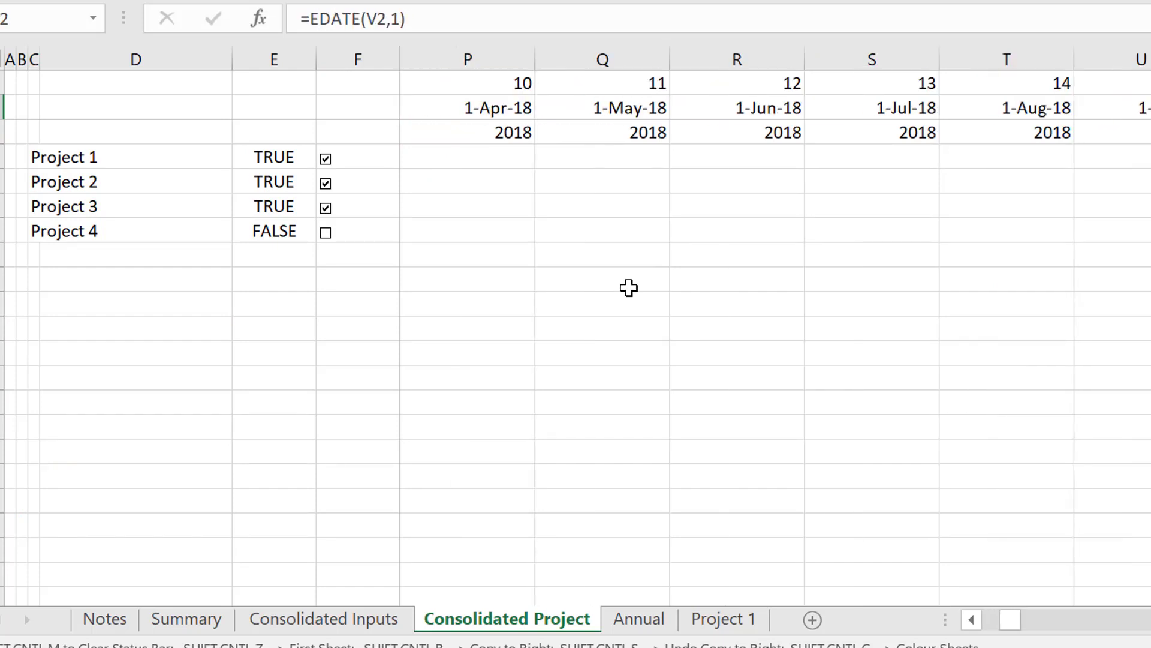
{"action": "key", "text": "Left"}
{"action": "key", "text": "Left"}
{"action": "key", "text": "Left"}
{"action": "key", "text": "Left"}
{"action": "key", "text": "Left"}
{"action": "key", "text": "Left"}
{"action": "key", "text": "Left"}
{"action": "key", "text": "Left"}
{"action": "key", "text": "Left"}
{"action": "key", "text": "Left"}
{"action": "key", "text": "Left"}
{"action": "key", "text": "Left"}
{"action": "key", "text": "Left"}
{"action": "key", "text": "Left"}
{"action": "key", "text": "Left"}
{"action": "key", "text": "Left"}
{"action": "key", "text": "Left"}
{"action": "key", "text": "Left"}
{"action": "key", "text": "Left"}
{"action": "key", "text": "Left"}
{"action": "key", "text": "Right"}
{"action": "key", "text": "Right"}
{"action": "key", "text": "Right"}
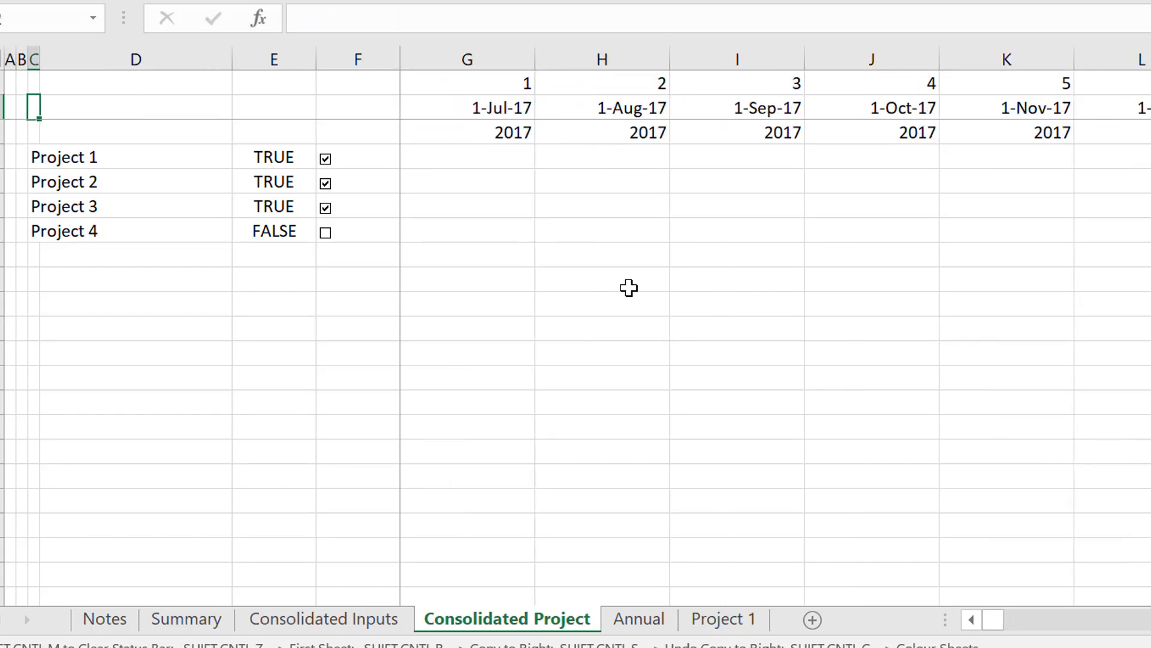
Examine the timeline and Target Debt Service formulas on the Project 1 sheet, and return to the Consolidated Project sheet.
{"action": "key", "text": "ctrl+Page_Down"}
{"action": "key", "text": "ctrl+Page_Down"}
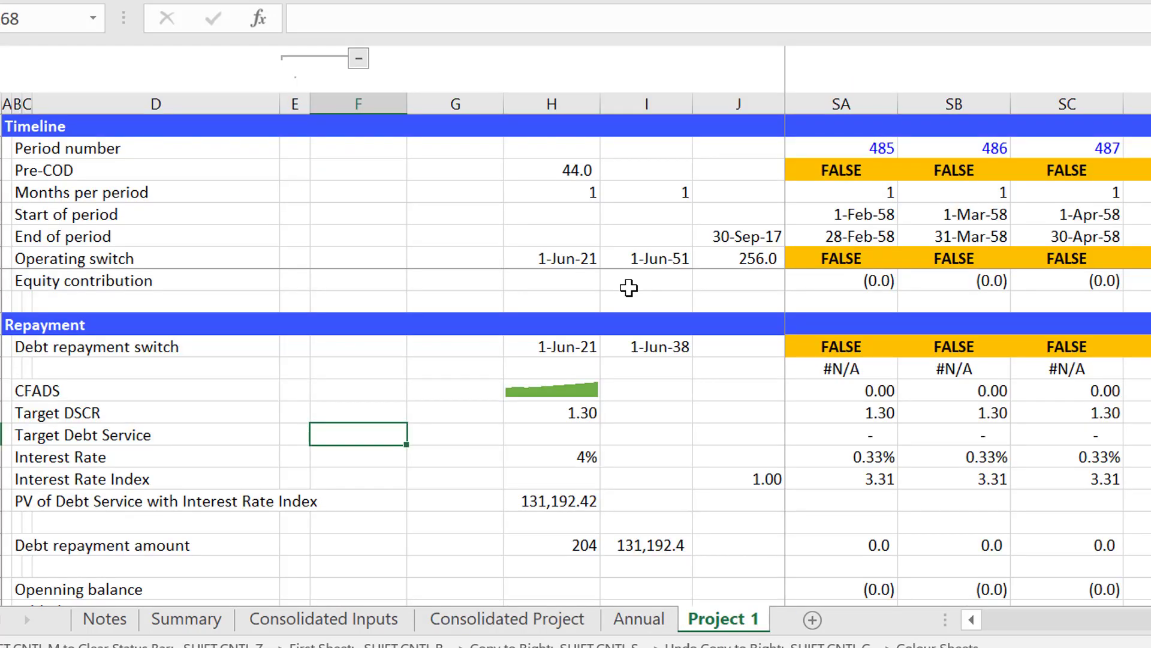
{"action": "key", "text": "Right"}
{"action": "key", "text": "Right"}
{"action": "key", "text": "Right"}
{"action": "key", "text": "Right"}
{"action": "key", "text": "Right"}
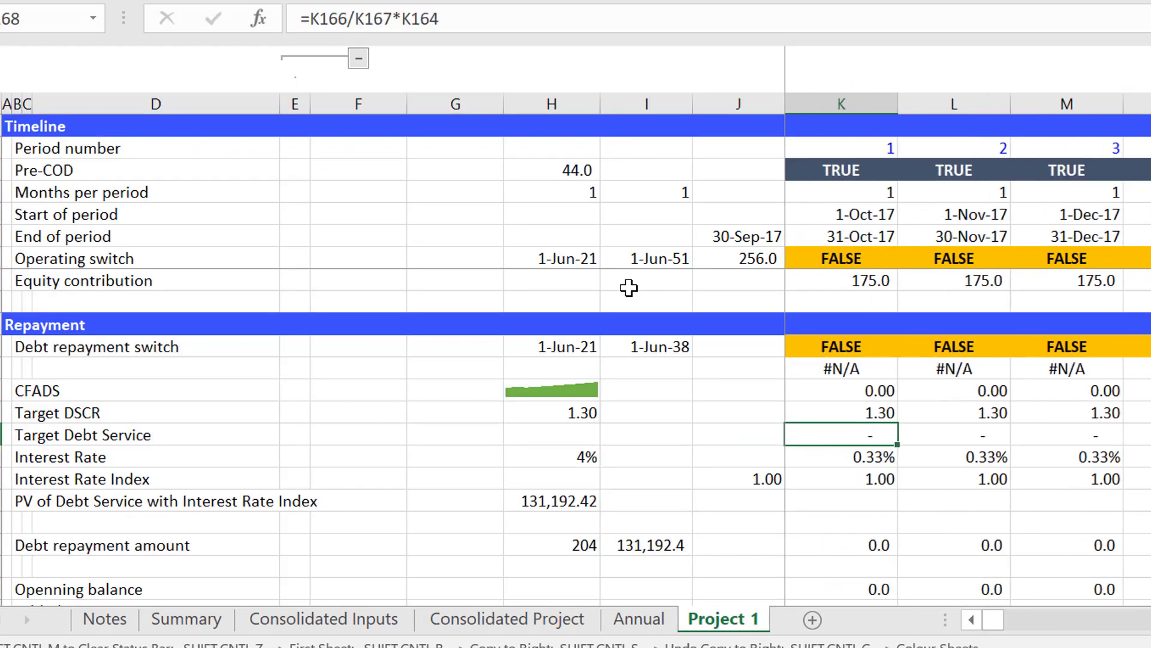
{"action": "key", "text": "Right"}
{"action": "key", "text": "Right"}
{"action": "key", "text": "Right"}
{"action": "key", "text": "Right"}
{"action": "key", "text": "Right"}
{"action": "key", "text": "Right"}
{"action": "key", "text": "Right"}
{"action": "key", "text": "Right"}
{"action": "key", "text": "Right"}
{"action": "key", "text": "Right"}
{"action": "key", "text": "Right"}
{"action": "key", "text": "Right"}
{"action": "key", "text": "Right"}
{"action": "key", "text": "Right"}
{"action": "key", "text": "Right"}
{"action": "key", "text": "Right"}
{"action": "key", "text": "Right"}
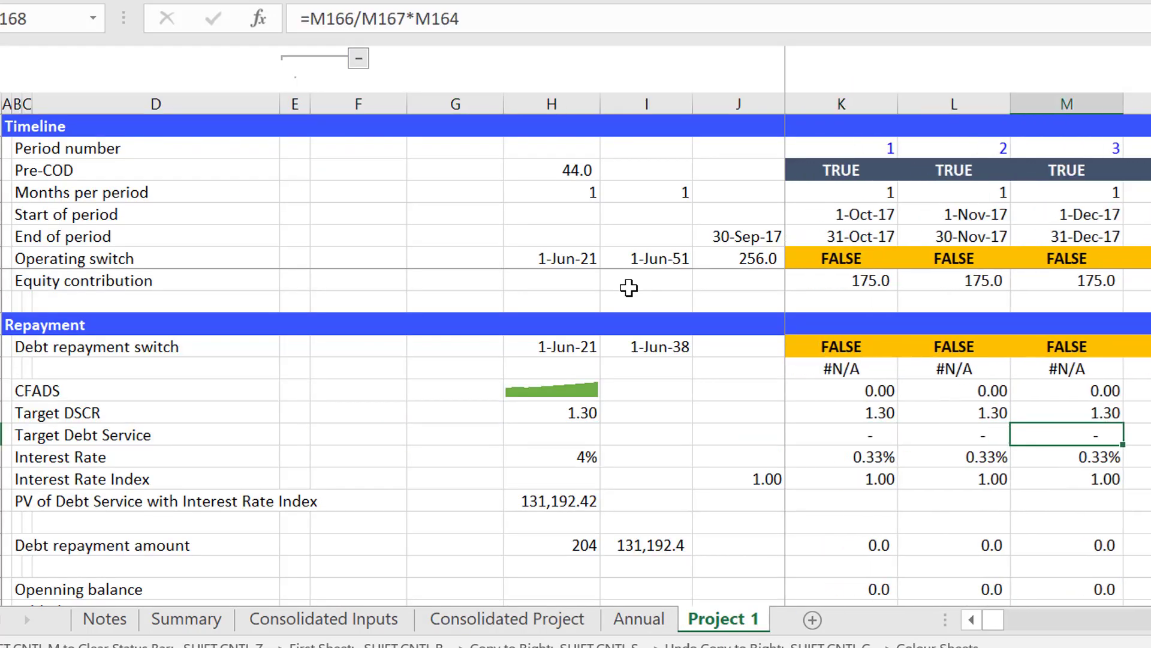
{"action": "key", "text": "Left"}
{"action": "key", "text": "Left"}
{"action": "key", "text": "Left"}
{"action": "key", "text": "Left"}
{"action": "key", "text": "Left"}
{"action": "key", "text": "Left"}
{"action": "key", "text": "Left"}
{"action": "key", "text": "Left"}
{"action": "key", "text": "Left"}
{"action": "key", "text": "Left"}
{"action": "key", "text": "Left"}
{"action": "key", "text": "Left"}
{"action": "key", "text": "Left"}
{"action": "key", "text": "Left"}
{"action": "key", "text": "Left"}
{"action": "key", "text": "Left"}
{"action": "key", "text": "Left"}
{"action": "key", "text": "Left"}
{"action": "key", "text": "Left"}
{"action": "key", "text": "Left"}
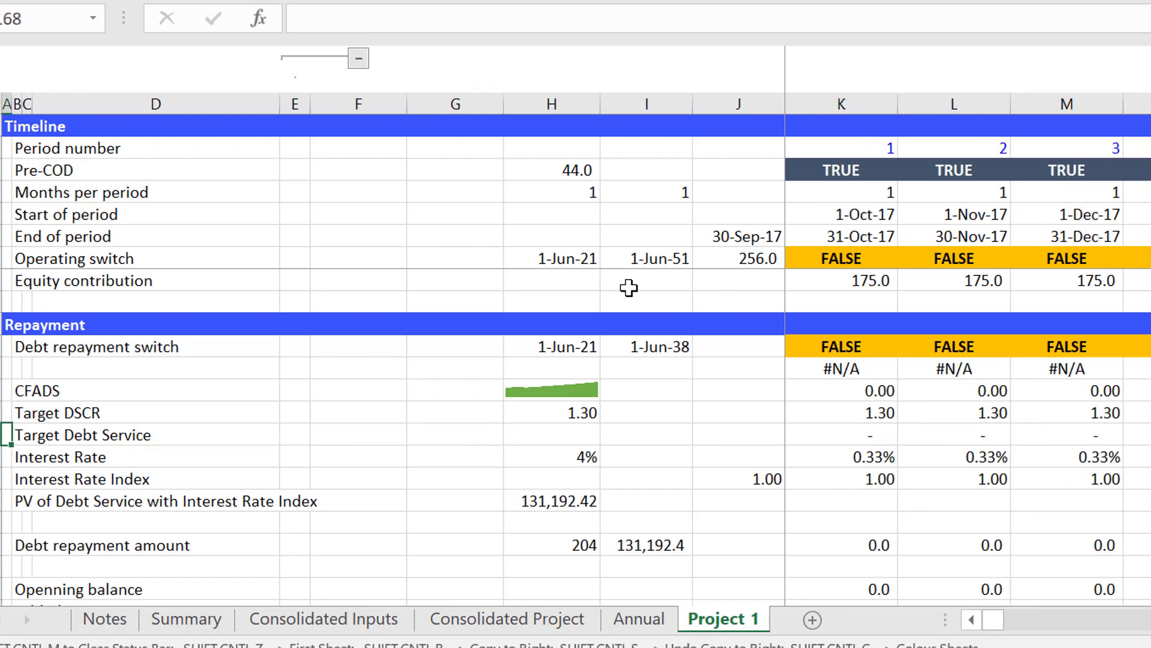
{"action": "key", "text": "ctrl+Page_Up"}
{"action": "key", "text": "ctrl+Page_Up"}
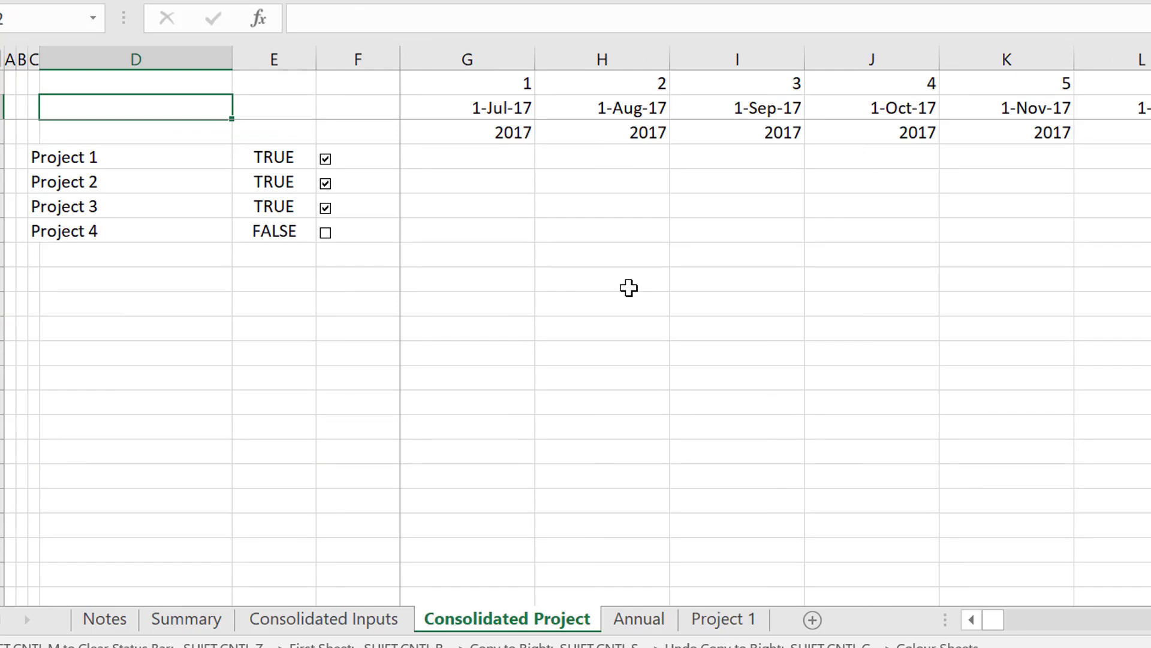
Look over the Consolidated Inputs, Summary and Annual sheets, and go to the Assumptions section of the Project 1 sheet.
{"action": "key", "text": "ctrl+Page_Up"}
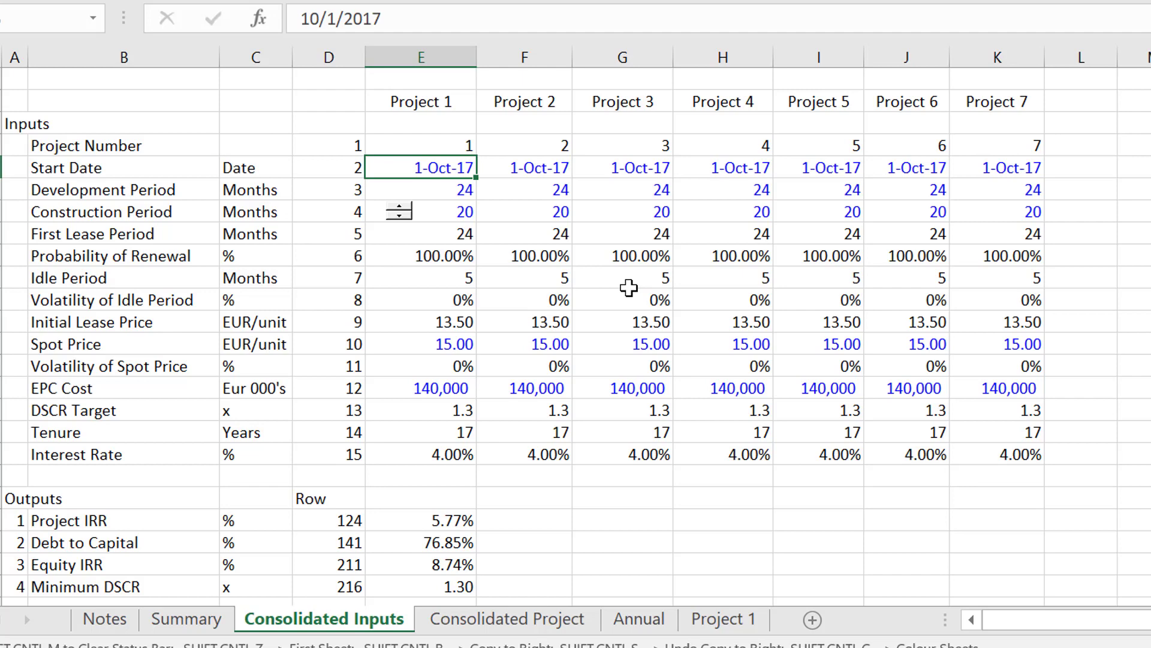
{"action": "key", "text": "ctrl+Page_Up"}
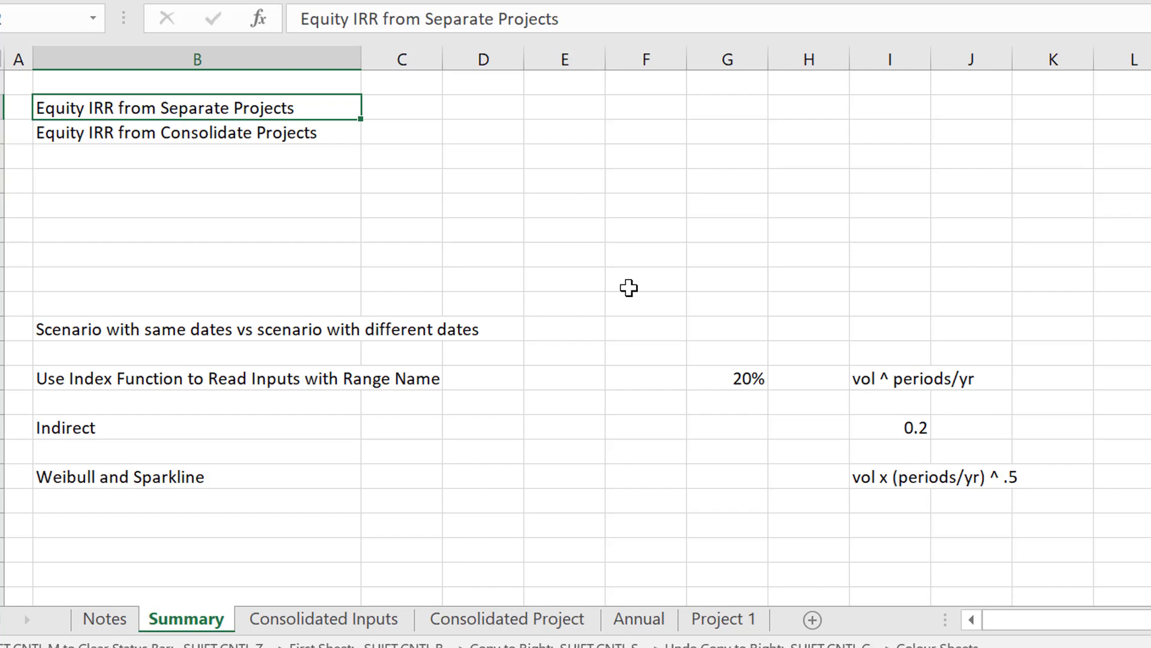
{"action": "key", "text": "ctrl+Page_Down"}
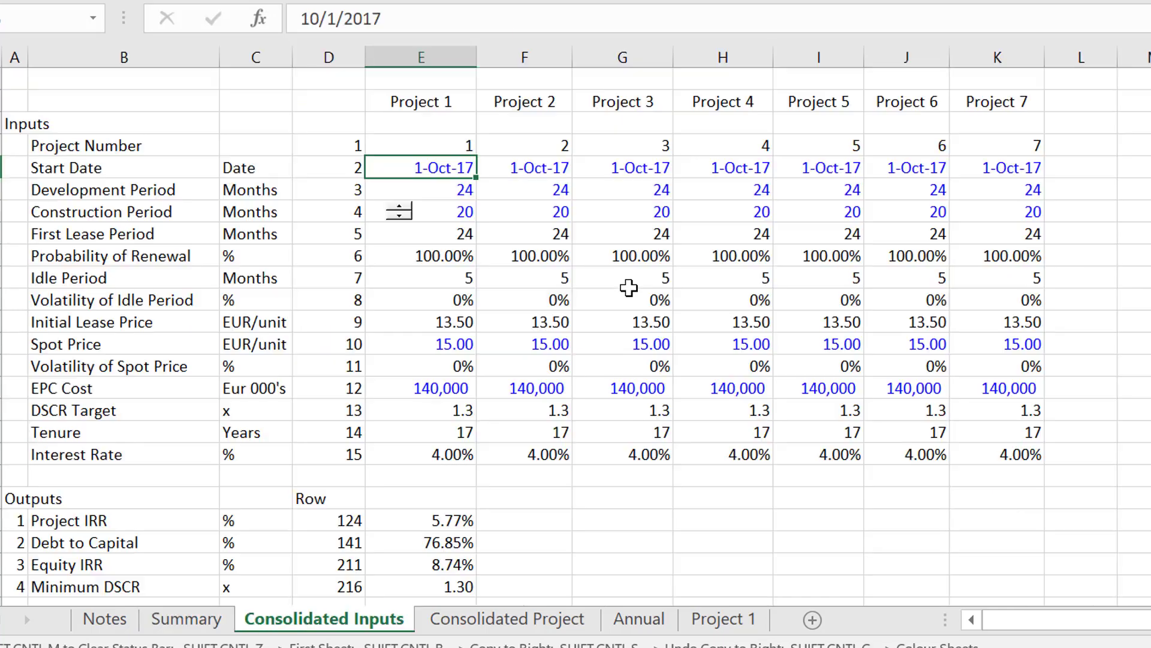
{"action": "key", "text": "ctrl+Page_Down"}
{"action": "key", "text": "ctrl+Page_Down"}
{"action": "key", "text": "ctrl+Page_Down"}
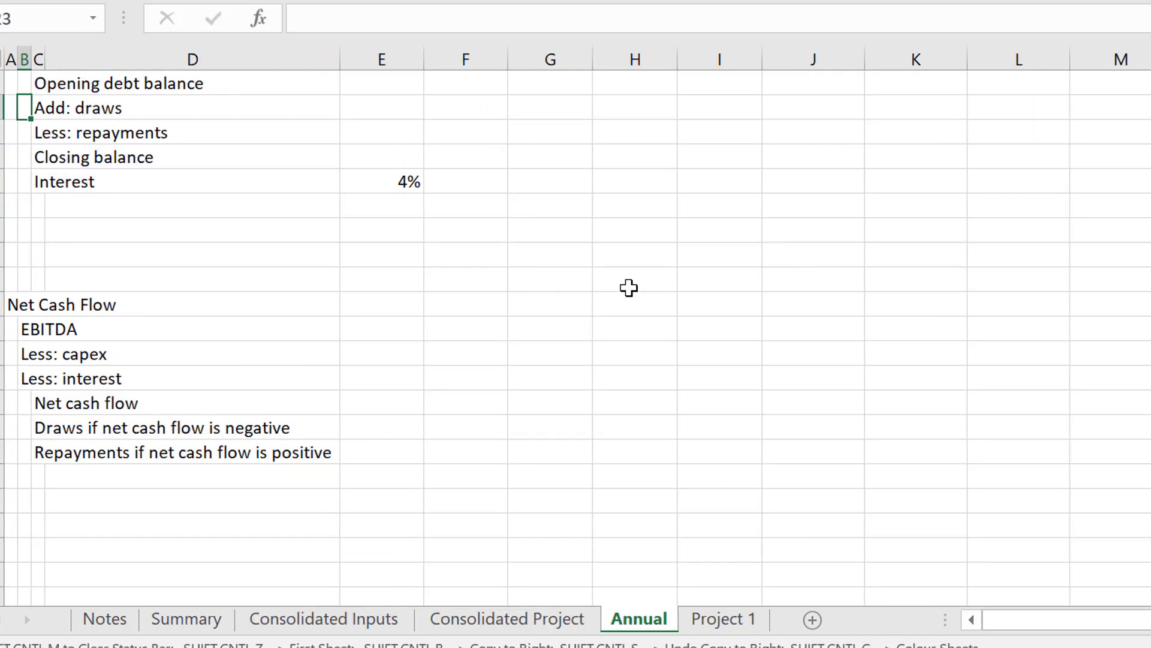
{"action": "key", "text": "Page_Up"}
{"action": "key", "text": "Page_Up"}
{"action": "key", "text": "Page_Up"}
{"action": "key", "text": "Page_Up"}
{"action": "key", "text": "Page_Up"}
{"action": "key", "text": "Page_Up"}
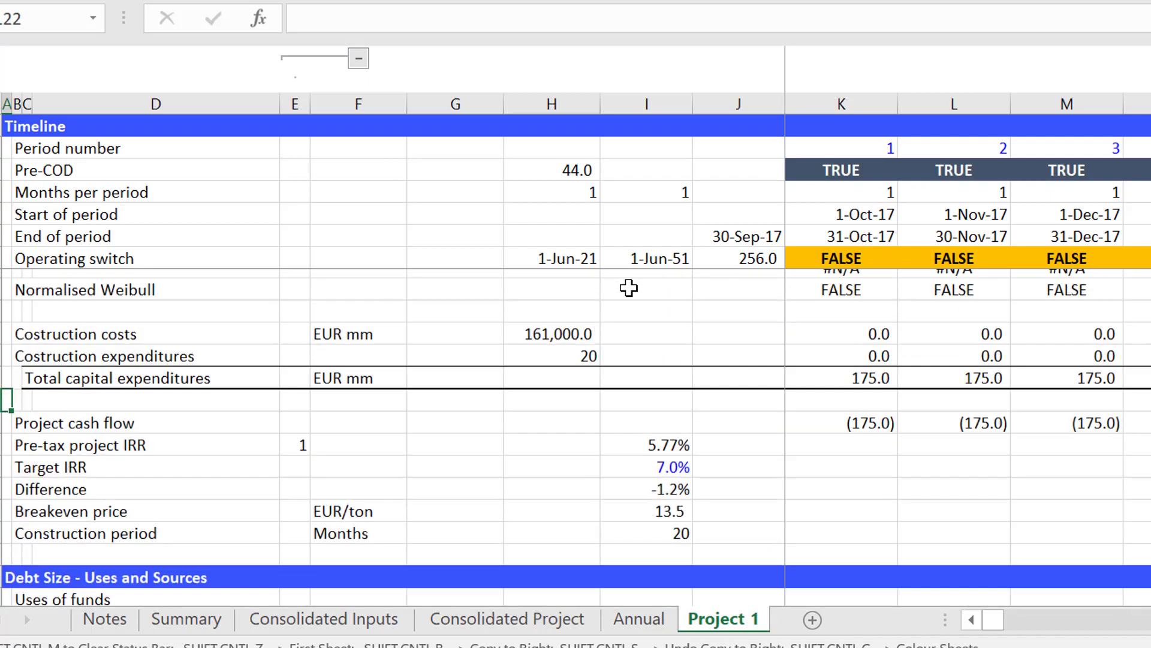
{"action": "scroll", "coordinate": [628, 288], "scroll_direction": "up", "scroll_amount": 1}
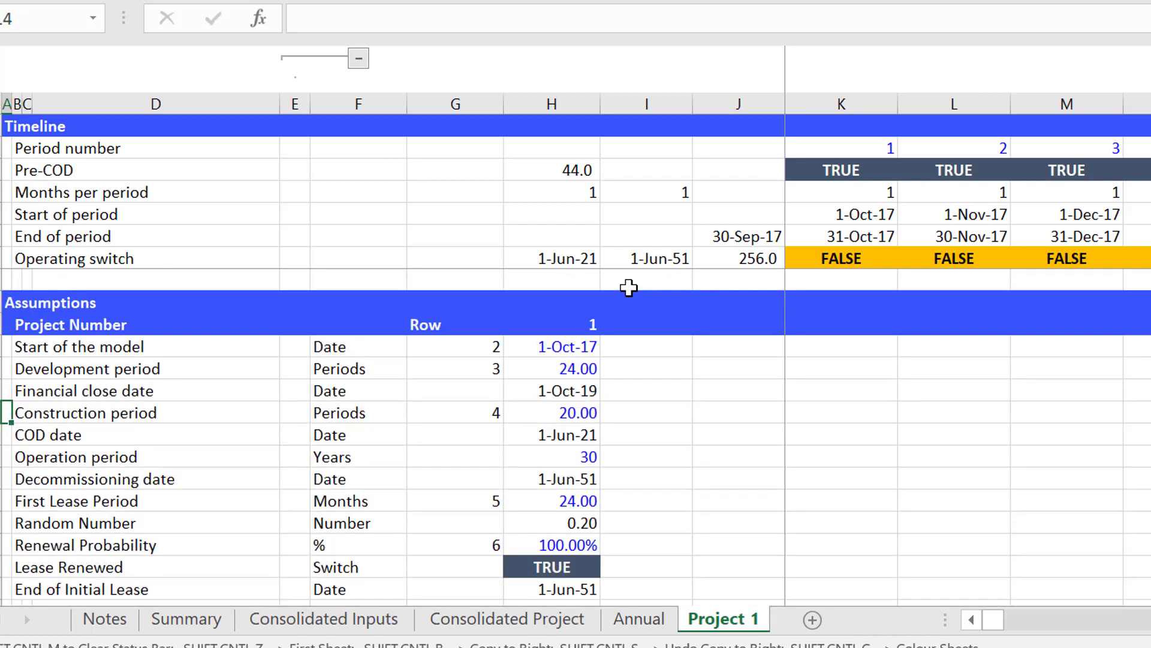
Examine the INDEX formula behind the construction period and the EDATE formula of the financial close date in the Project 1 assumptions.
{"action": "key", "text": "Up"}
{"action": "key", "text": "Right"}
{"action": "key", "text": "Right"}
{"action": "key", "text": "Right"}
{"action": "key", "text": "Right"}
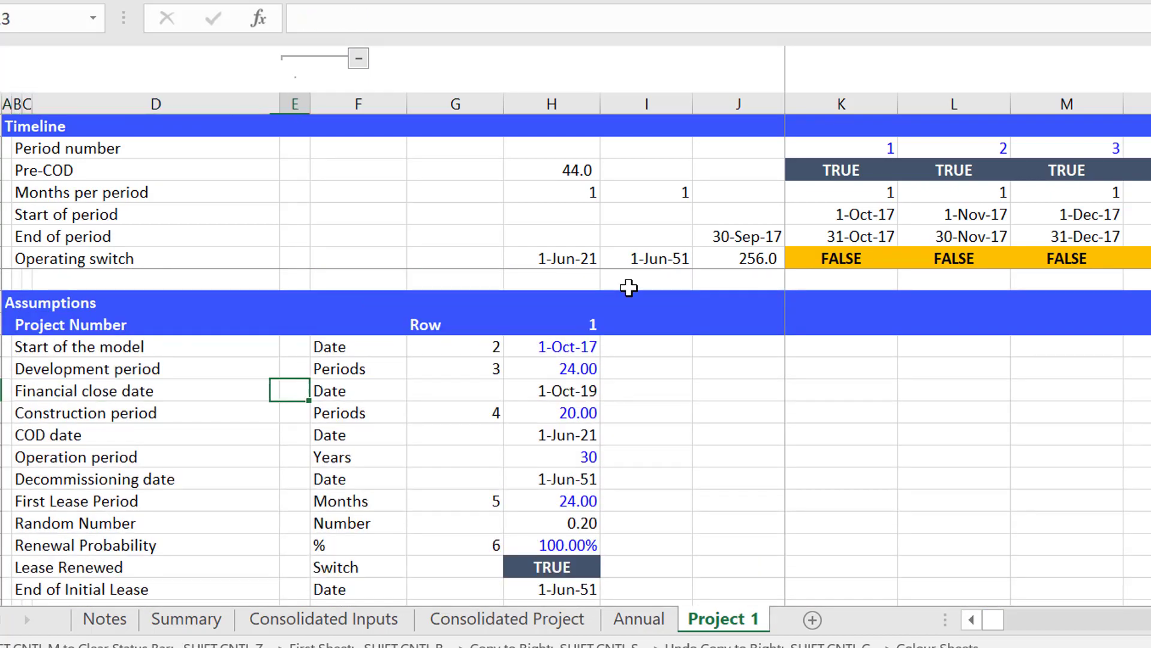
{"action": "key", "text": "Right"}
{"action": "key", "text": "Right"}
{"action": "key", "text": "Right"}
{"action": "key", "text": "Down"}
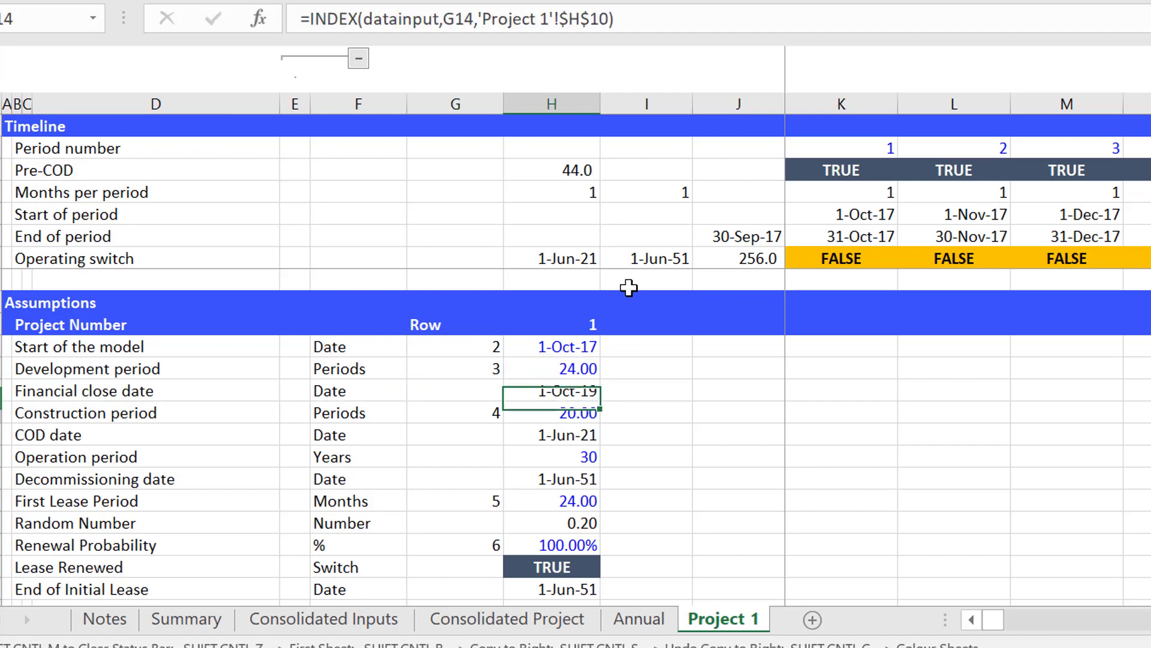
{"action": "key", "text": "Down"}
{"action": "key", "text": "Down"}
{"action": "key", "text": "Down"}
{"action": "key", "text": "Down"}
{"action": "key", "text": "Down"}
{"action": "key", "text": "Down"}
{"action": "key", "text": "Down"}
{"action": "key", "text": "Down"}
{"action": "key", "text": "Down"}
{"action": "key", "text": "Down"}
{"action": "key", "text": "Down"}
{"action": "key", "text": "Up"}
Review the assumptions from the decommissioning date to the idle period inputs, checking which ones read from the datainput range.
{"action": "key", "text": "Up"}
{"action": "key", "text": "Up"}
{"action": "key", "text": "Up"}
{"action": "key", "text": "Up"}
{"action": "key", "text": "Up"}
{"action": "key", "text": "Up"}
{"action": "key", "text": "Up"}
{"action": "key", "text": "Up"}
{"action": "key", "text": "Up"}
{"action": "key", "text": "Up"}
{"action": "key", "text": "Up"}
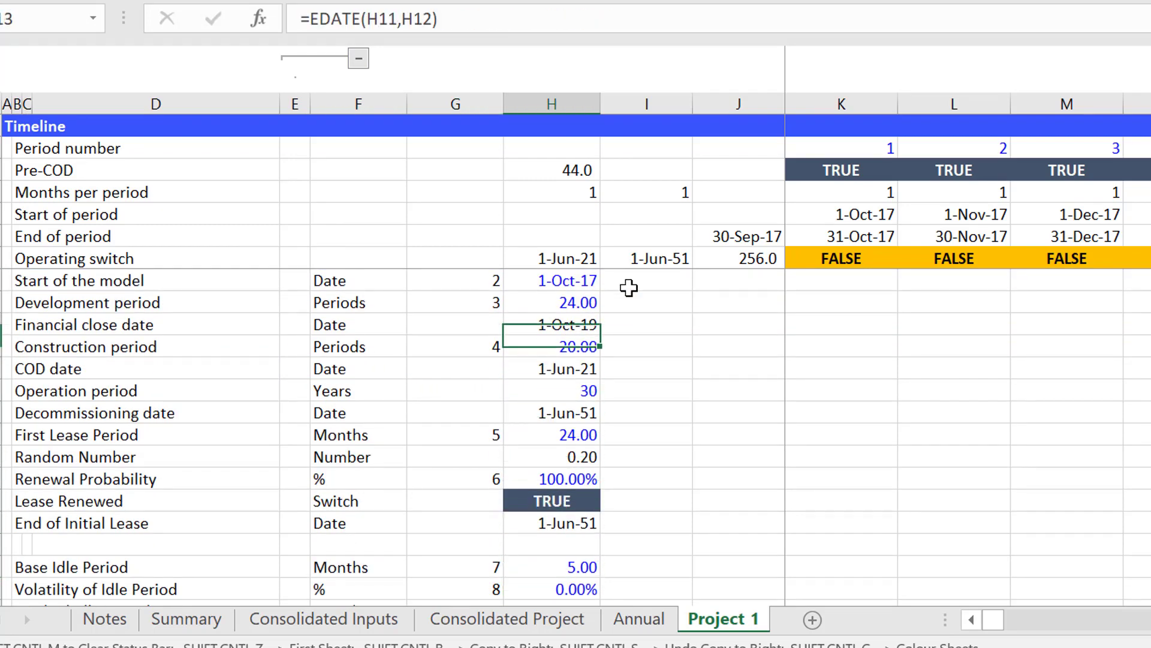
{"action": "key", "text": "Up"}
{"action": "key", "text": "Up"}
{"action": "key", "text": "Up"}
{"action": "key", "text": "Down"}
{"action": "key", "text": "Down"}
{"action": "key", "text": "Down"}
{"action": "key", "text": "Down"}
{"action": "key", "text": "Down"}
{"action": "key", "text": "Down"}
{"action": "key", "text": "Down"}
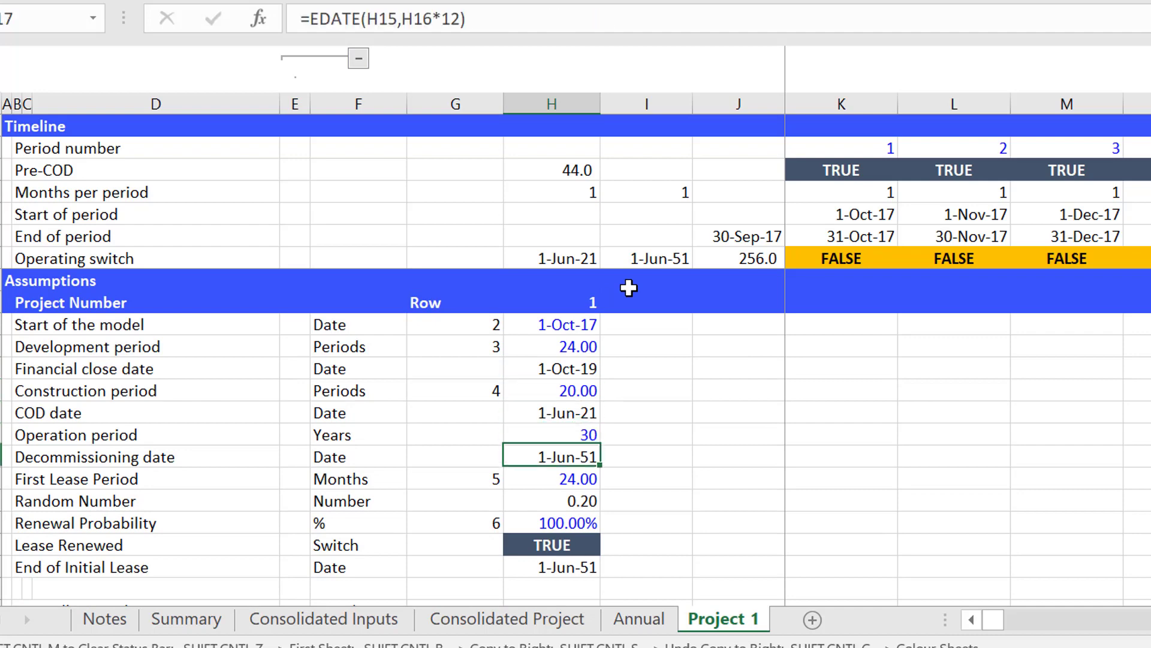
{"action": "key", "text": "Down"}
{"action": "key", "text": "Down"}
{"action": "key", "text": "Down"}
{"action": "key", "text": "Down"}
{"action": "key", "text": "Down"}
{"action": "key", "text": "Down"}
{"action": "key", "text": "Down"}
{"action": "key", "text": "Down"}
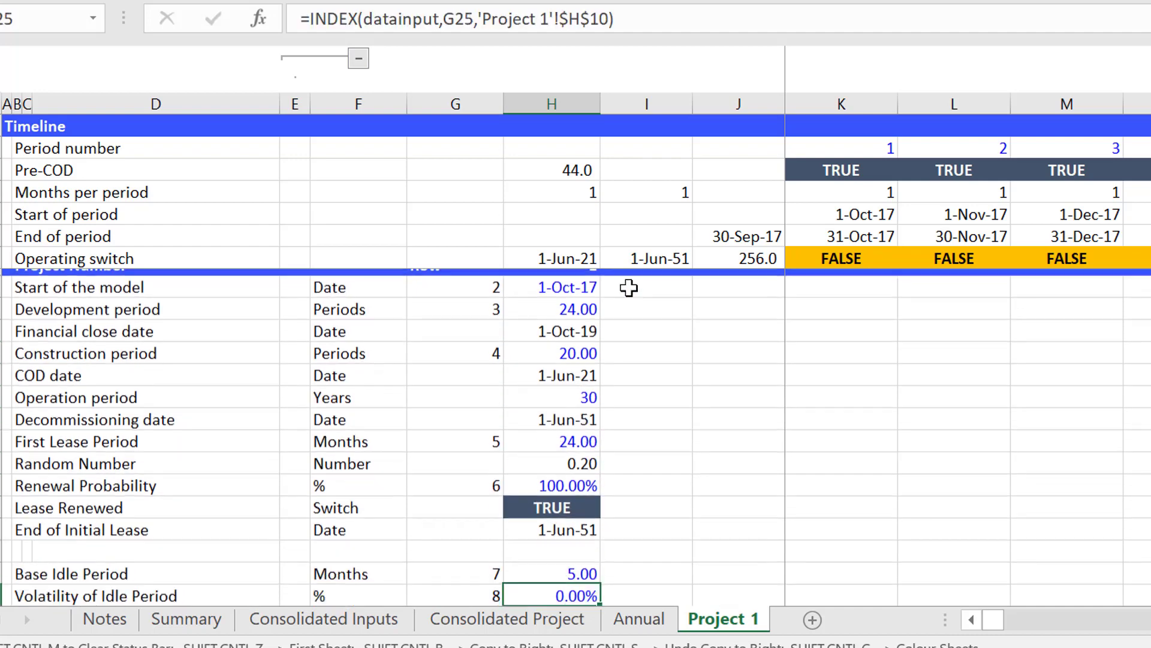
{"action": "key", "text": "Down"}
{"action": "key", "text": "Down"}
{"action": "key", "text": "Up"}
{"action": "key", "text": "Up"}
{"action": "key", "text": "Up"}
{"action": "key", "text": "Up"}
{"action": "key", "text": "Up"}
{"action": "key", "text": "Up"}
{"action": "key", "text": "Up"}
{"action": "key", "text": "Up"}
{"action": "key", "text": "Up"}
{"action": "key", "text": "Up"}
{"action": "key", "text": "Up"}
{"action": "key", "text": "Up"}
{"action": "key", "text": "Up"}
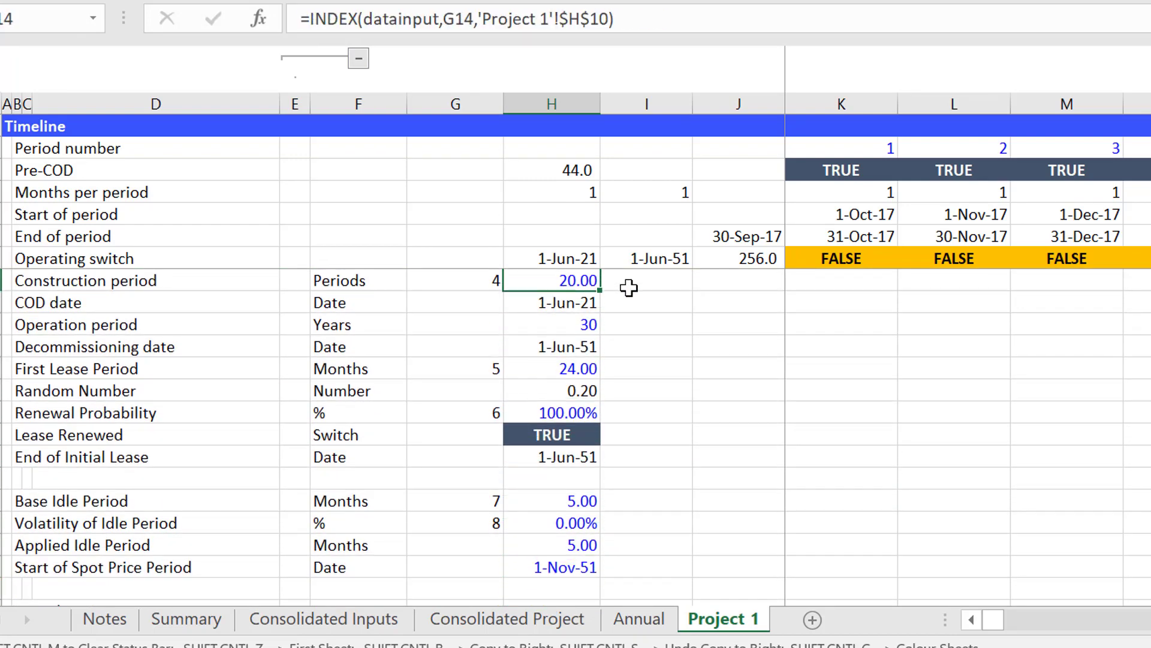
Compare the INDEX formula of the First Lease Period with the EDATE formula of the Decommissioning date.
{"action": "key", "text": "Down"}
{"action": "key", "text": "Down"}
{"action": "key", "text": "Down"}
{"action": "key", "text": "Down"}
{"action": "key", "text": "Down"}
{"action": "key", "text": "Down"}
{"action": "key", "text": "Down"}
{"action": "key", "text": "Up"}
{"action": "key", "text": "Up"}
{"action": "key", "text": "Up"}
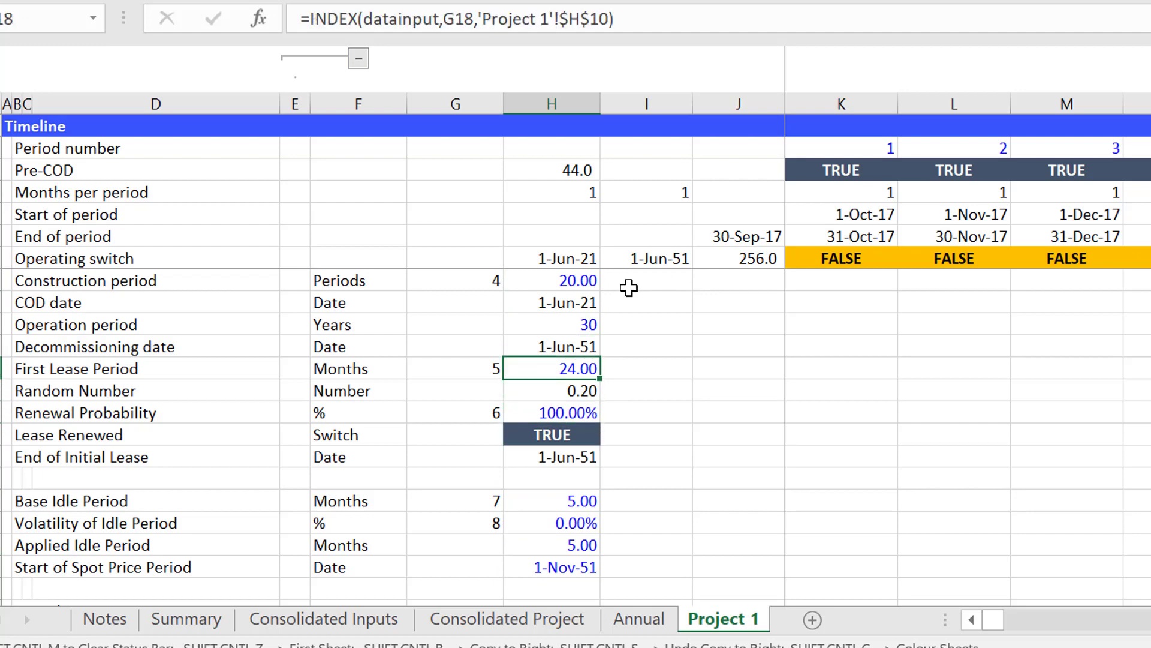
{"action": "key", "text": "Up"}
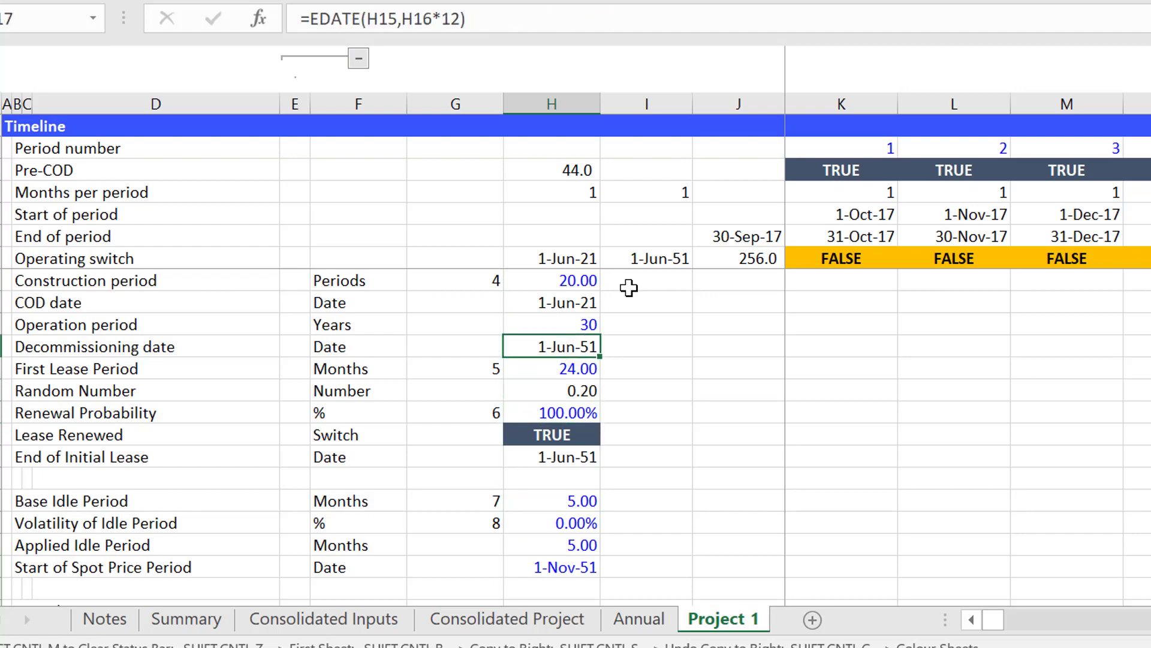
Examine the Period Assumptions, including the months and days per period pre-COD and the DAYS360 formula for total pre-COD periods.
{"action": "key", "text": "Down"}
{"action": "key", "text": "Down"}
{"action": "key", "text": "Down"}
{"action": "key", "text": "Down"}
{"action": "key", "text": "Down"}
{"action": "key", "text": "Down"}
{"action": "key", "text": "Down"}
{"action": "key", "text": "Down"}
{"action": "key", "text": "Down"}
{"action": "key", "text": "Down"}
{"action": "key", "text": "Down"}
{"action": "key", "text": "Down"}
{"action": "key", "text": "Down"}
{"action": "key", "text": "Down"}
{"action": "key", "text": "Down"}
{"action": "key", "text": "Down"}
{"action": "key", "text": "Down"}
{"action": "key", "text": "Down"}
{"action": "key", "text": "Down"}
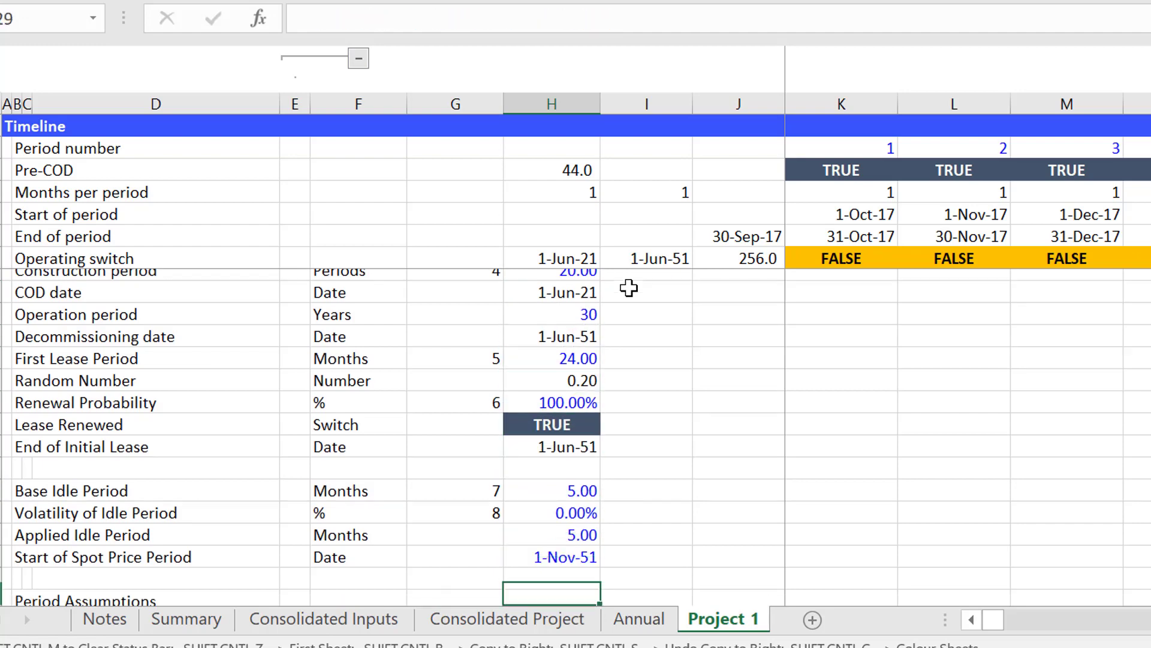
{"action": "key", "text": "Down"}
{"action": "key", "text": "Up"}
{"action": "key", "text": "Up"}
{"action": "key", "text": "Up"}
{"action": "key", "text": "Up"}
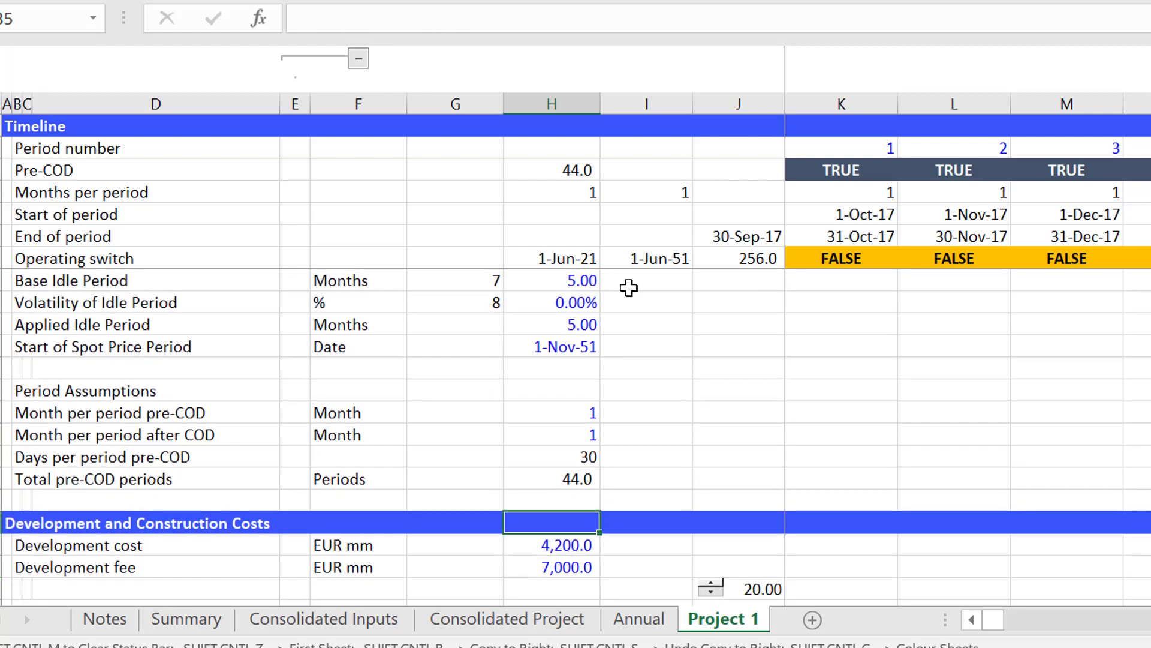
{"action": "key", "text": "Up"}
{"action": "key", "text": "Left"}
{"action": "key", "text": "Right"}
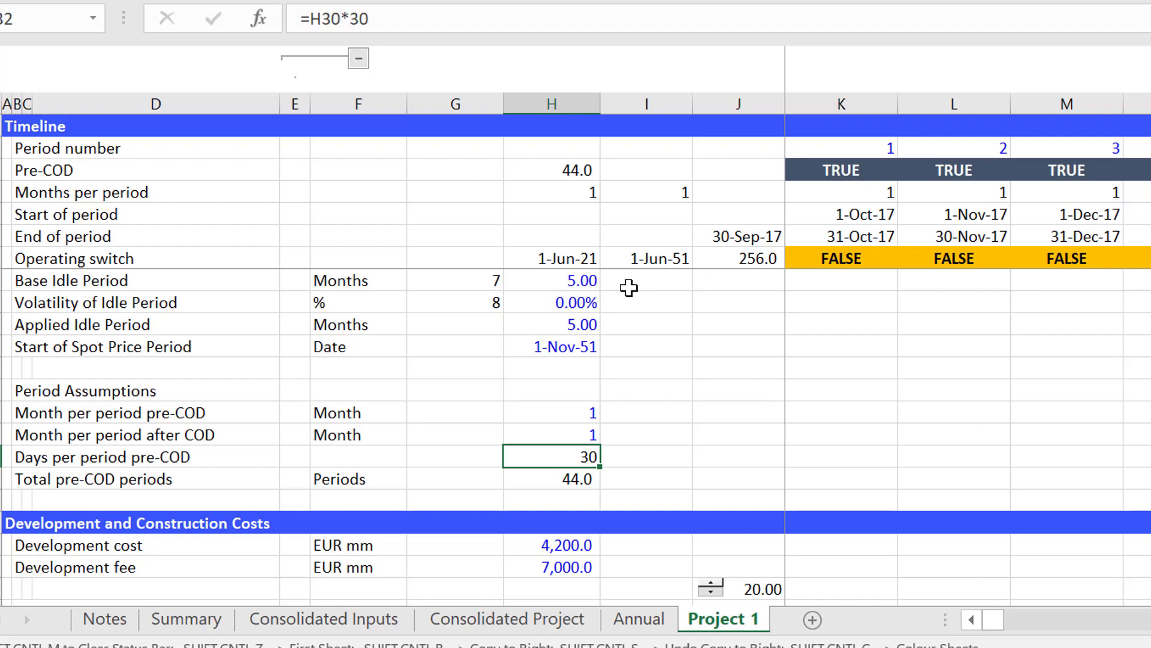
{"action": "key", "text": "Up"}
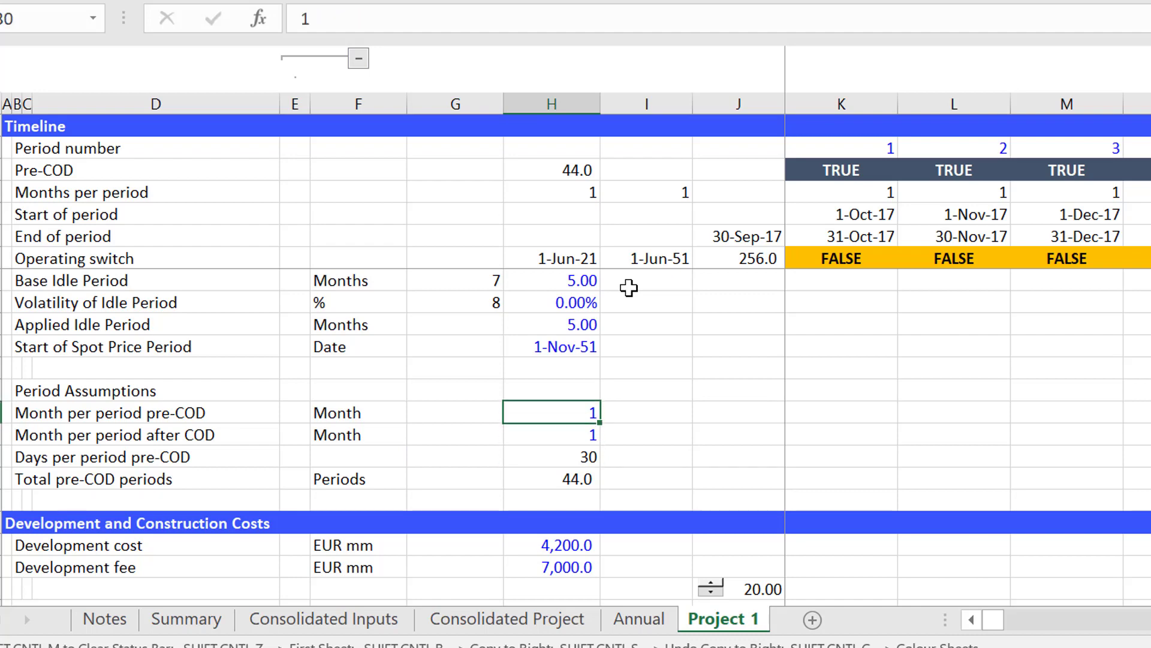
{"action": "key", "text": "Down"}
{"action": "key", "text": "Down"}
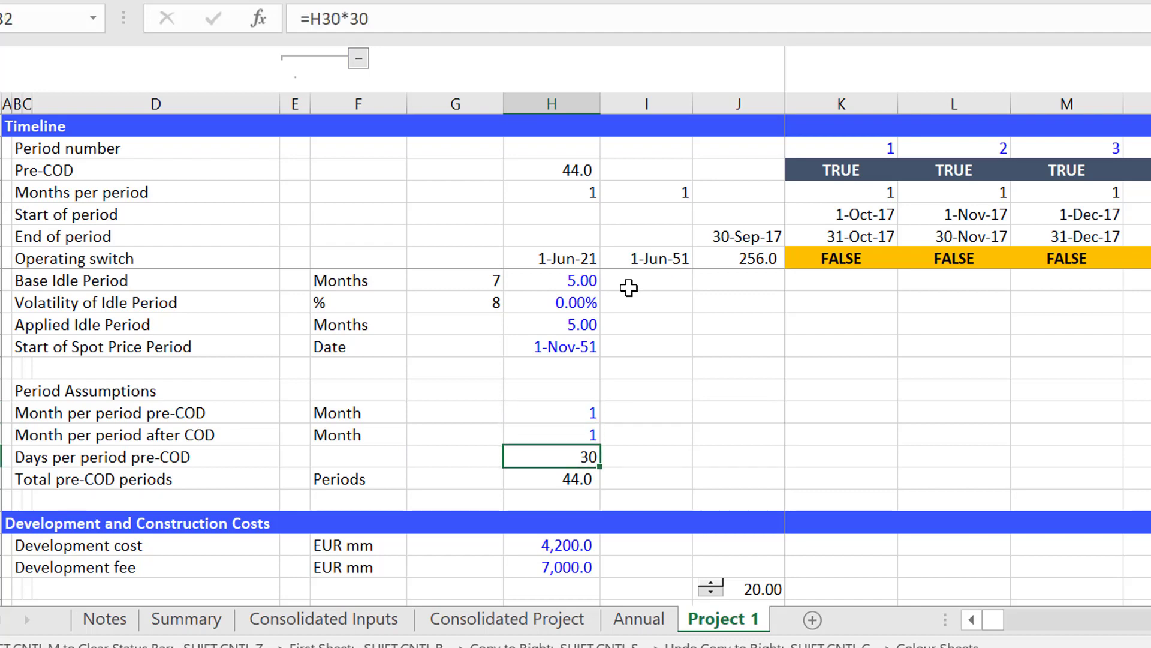
{"action": "key", "text": "Down"}
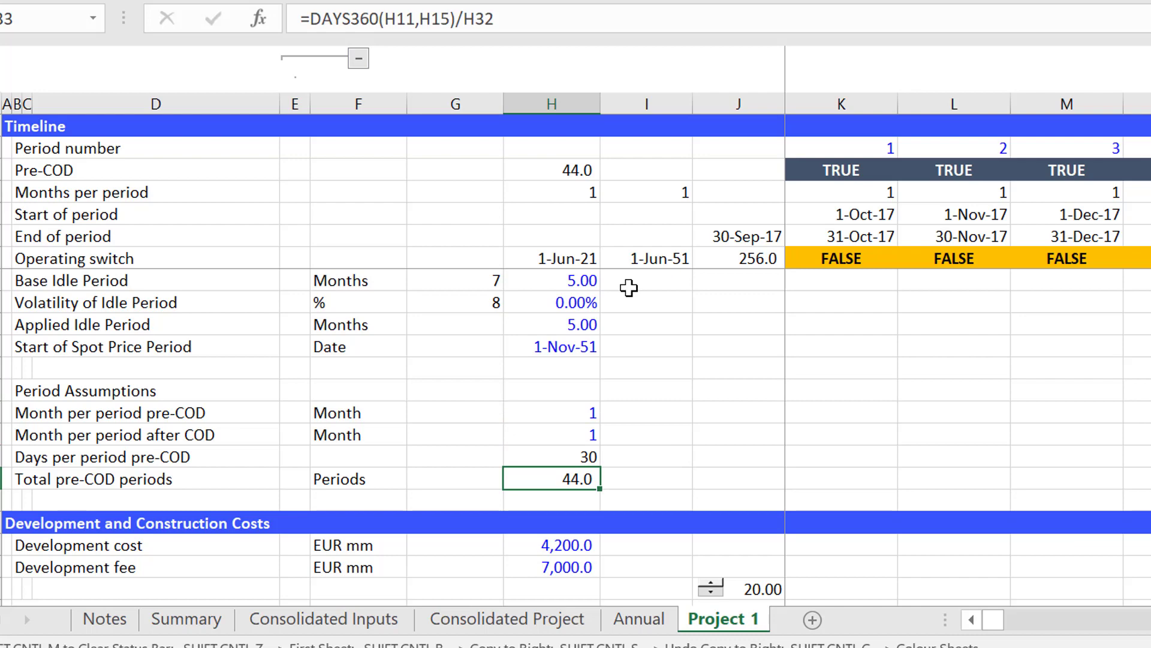
{"action": "key", "text": "Up"}
{"action": "key", "text": "Up"}
{"action": "key", "text": "Up"}
{"action": "key", "text": "Up"}
{"action": "key", "text": "Up"}
{"action": "key", "text": "Up"}
{"action": "key", "text": "Up"}
{"action": "key", "text": "Up"}
{"action": "key", "text": "Up"}
{"action": "key", "text": "Up"}
{"action": "key", "text": "Up"}
{"action": "key", "text": "Up"}
{"action": "key", "text": "Up"}
{"action": "key", "text": "Up"}
{"action": "key", "text": "Up"}
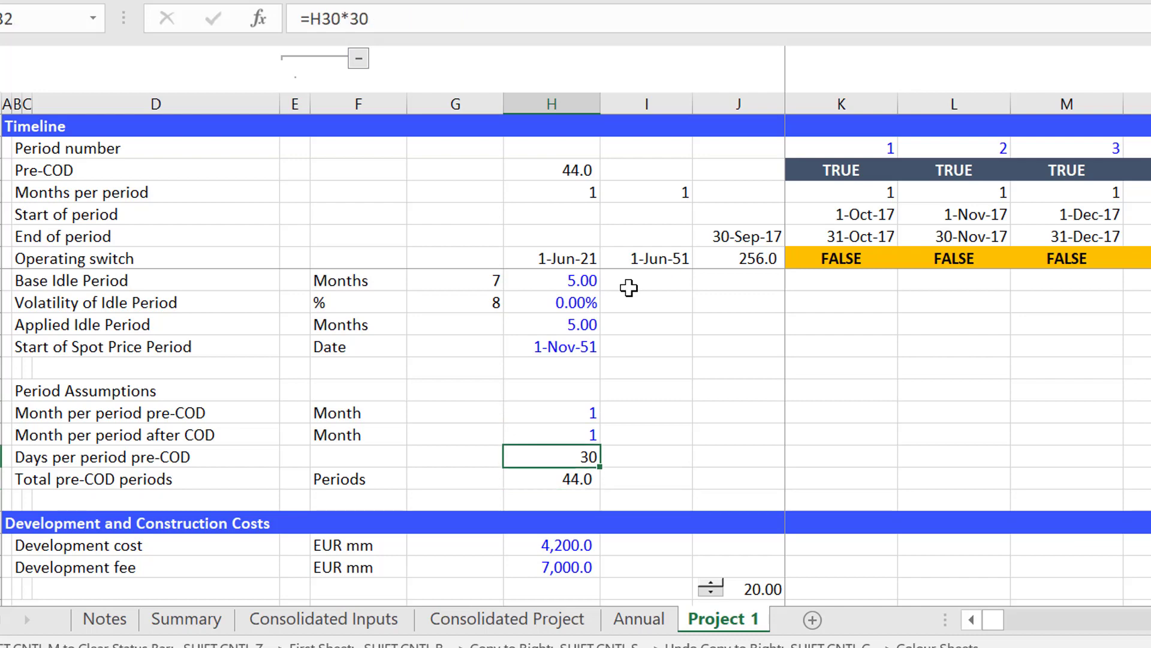
Return to the Timeline section and examine the IF formula in the Months per period row.
{"action": "key", "text": "Up"}
{"action": "key", "text": "Up"}
{"action": "key", "text": "Up"}
{"action": "key", "text": "Up"}
{"action": "key", "text": "Up"}
{"action": "key", "text": "Up"}
{"action": "key", "text": "Up"}
{"action": "key", "text": "Up"}
{"action": "key", "text": "Up"}
{"action": "key", "text": "Up"}
{"action": "key", "text": "Up"}
{"action": "key", "text": "Up"}
{"action": "key", "text": "Up"}
{"action": "key", "text": "Up"}
{"action": "key", "text": "Up"}
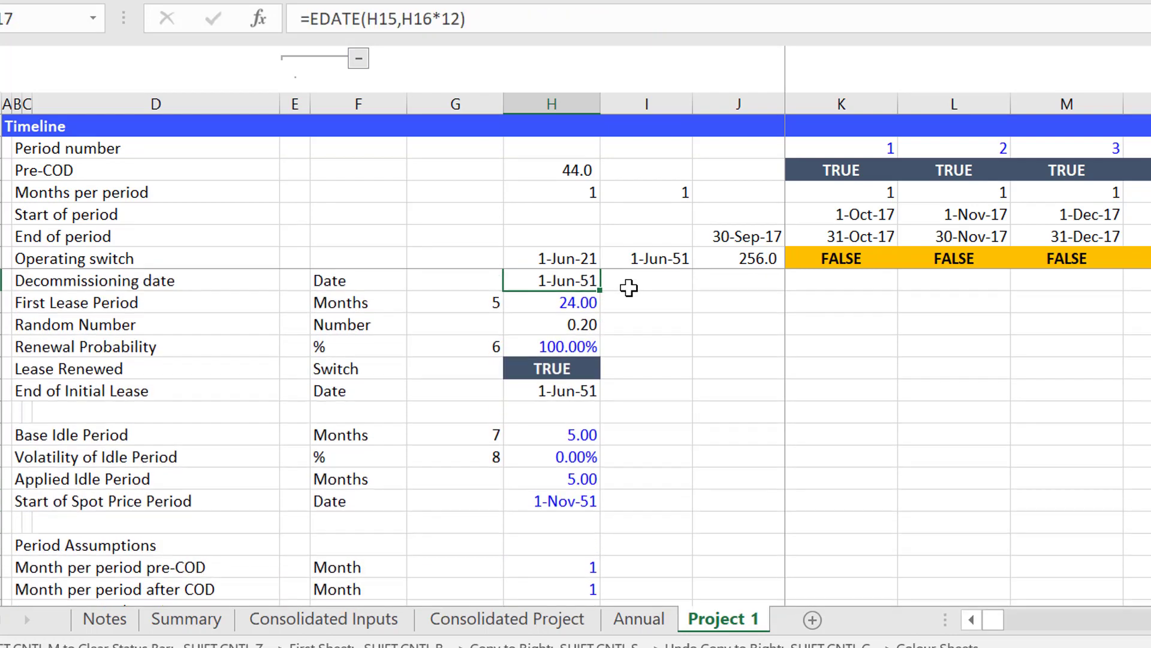
{"action": "key", "text": "Right"}
{"action": "key", "text": "Right"}
{"action": "key", "text": "Right"}
{"action": "key", "text": "Right"}
{"action": "key", "text": "Right"}
{"action": "key", "text": "Right"}
{"action": "key", "text": "Right"}
{"action": "key", "text": "Right"}
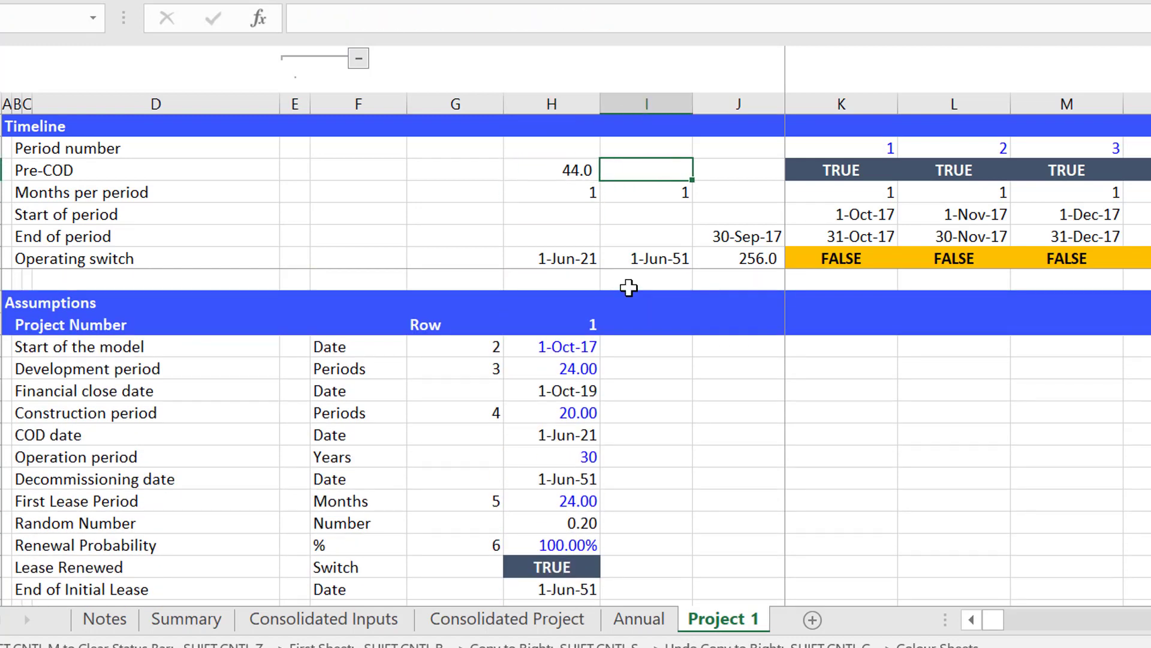
{"action": "key", "text": "Left"}
{"action": "key", "text": "Left"}
{"action": "key", "text": "Left"}
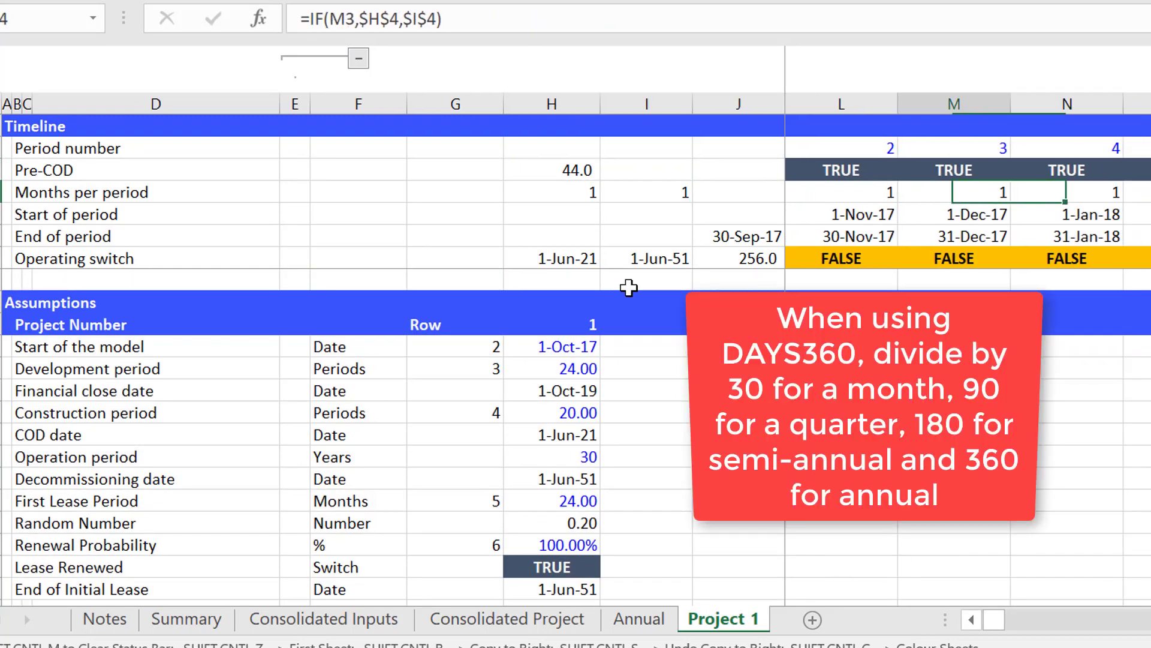
Look over the Development and Construction Costs section, including the EPC contract and the Weibull factors.
{"action": "key", "text": "Home"}
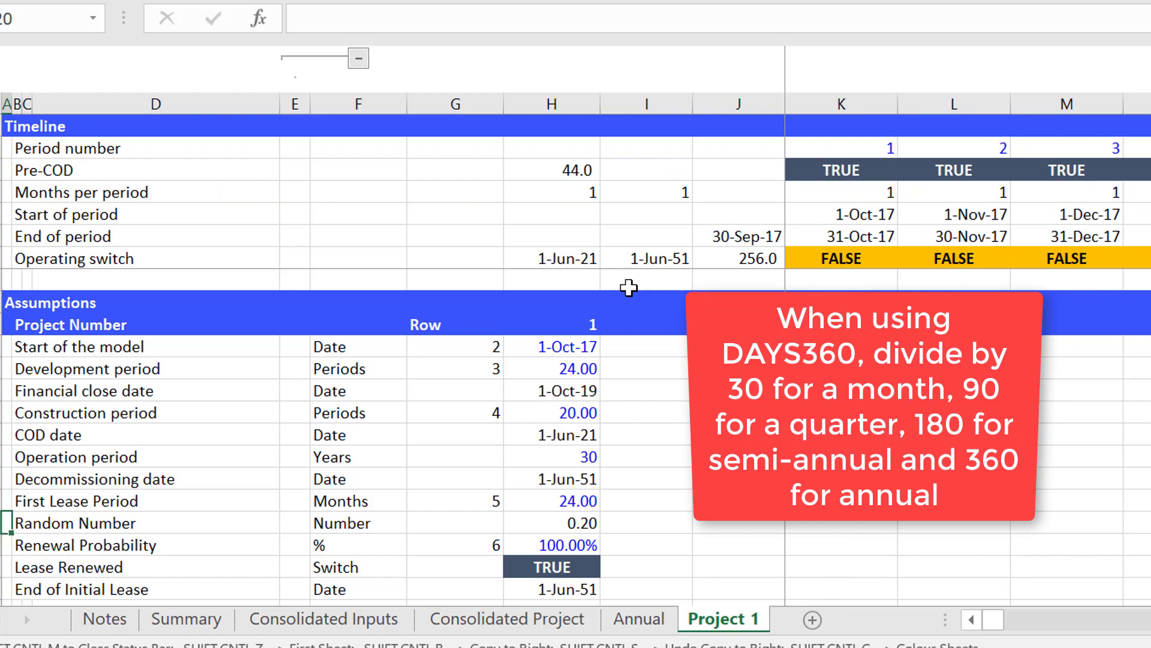
{"action": "key", "text": "Down"}
{"action": "key", "text": "Down"}
{"action": "key", "text": "Down"}
{"action": "key", "text": "Down"}
{"action": "key", "text": "Down"}
{"action": "key", "text": "Down"}
{"action": "key", "text": "Down"}
{"action": "key", "text": "Down"}
{"action": "key", "text": "Down"}
{"action": "key", "text": "Down"}
{"action": "key", "text": "Down"}
{"action": "key", "text": "Down"}
{"action": "key", "text": "Down"}
{"action": "key", "text": "Down"}
{"action": "key", "text": "Down"}
{"action": "key", "text": "Down"}
{"action": "key", "text": "Down"}
{"action": "key", "text": "Down"}
{"action": "key", "text": "Down"}
{"action": "key", "text": "Down"}
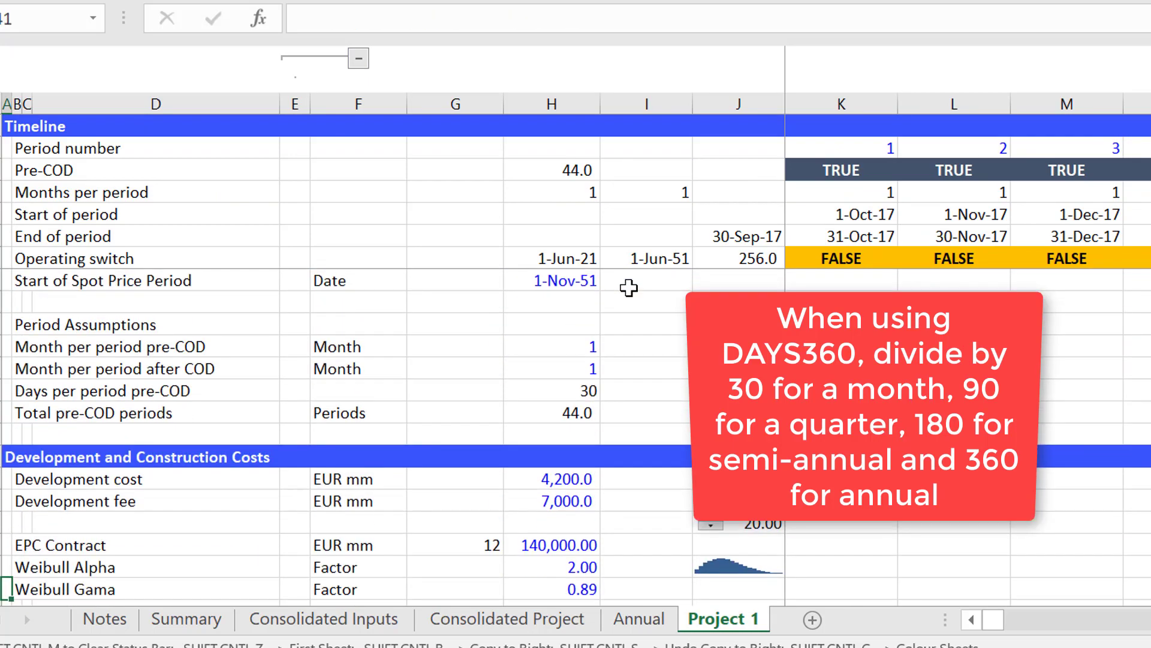
{"action": "key", "text": "Down"}
{"action": "key", "text": "Down"}
{"action": "key", "text": "Down"}
{"action": "key", "text": "Down"}
{"action": "key", "text": "Down"}
{"action": "key", "text": "Down"}
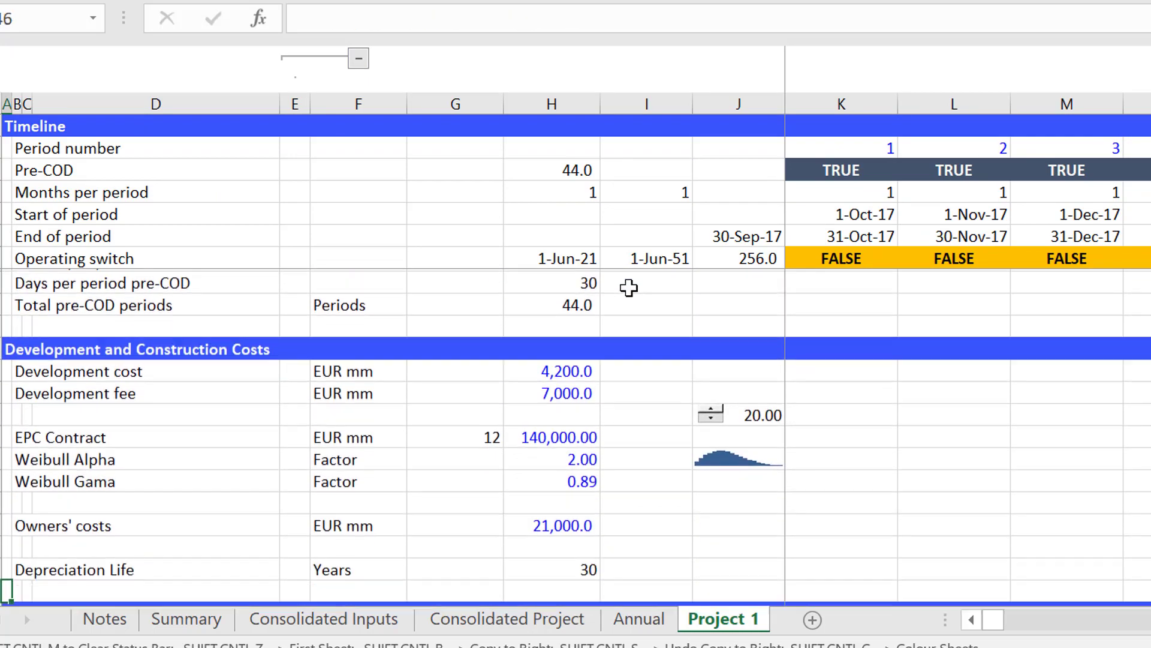
{"action": "key", "text": "Up"}
{"action": "key", "text": "Up"}
Examine the development cost inputs and the sparkline of the Weibull curve beside the Weibull Alpha factor.
{"action": "key", "text": "Up"}
{"action": "key", "text": "Up"}
{"action": "key", "text": "Up"}
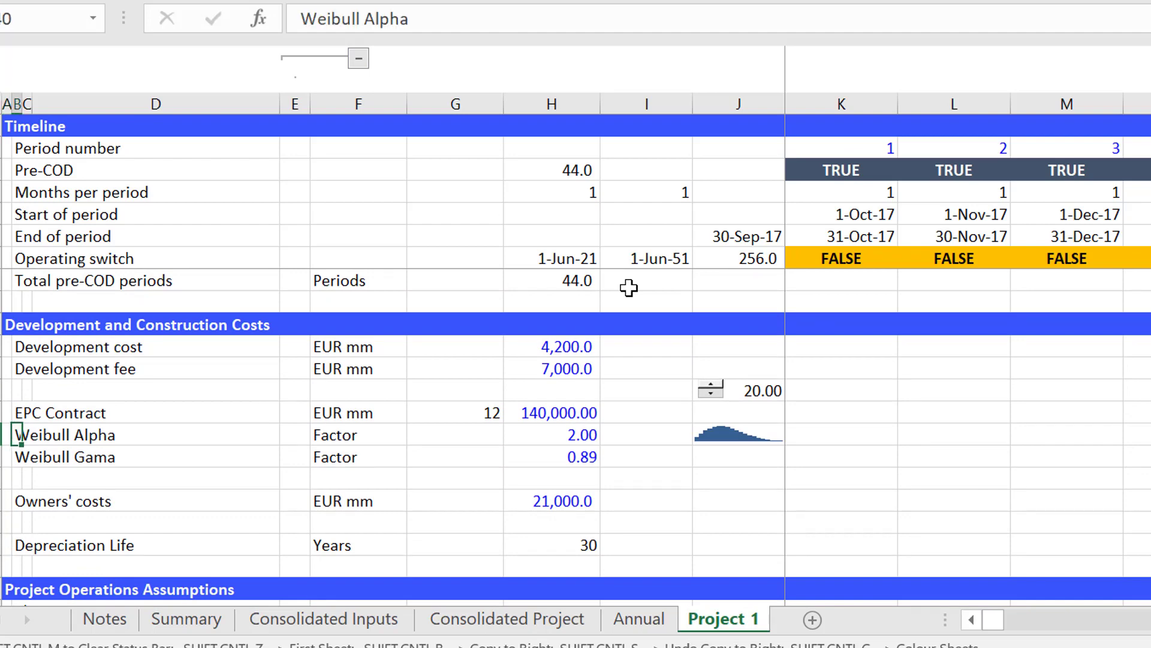
{"action": "key", "text": "Right"}
{"action": "key", "text": "Right"}
{"action": "key", "text": "Right"}
{"action": "key", "text": "Right"}
{"action": "key", "text": "Right"}
{"action": "key", "text": "Right"}
{"action": "key", "text": "Right"}
{"action": "key", "text": "Up"}
{"action": "key", "text": "Up"}
{"action": "key", "text": "Up"}
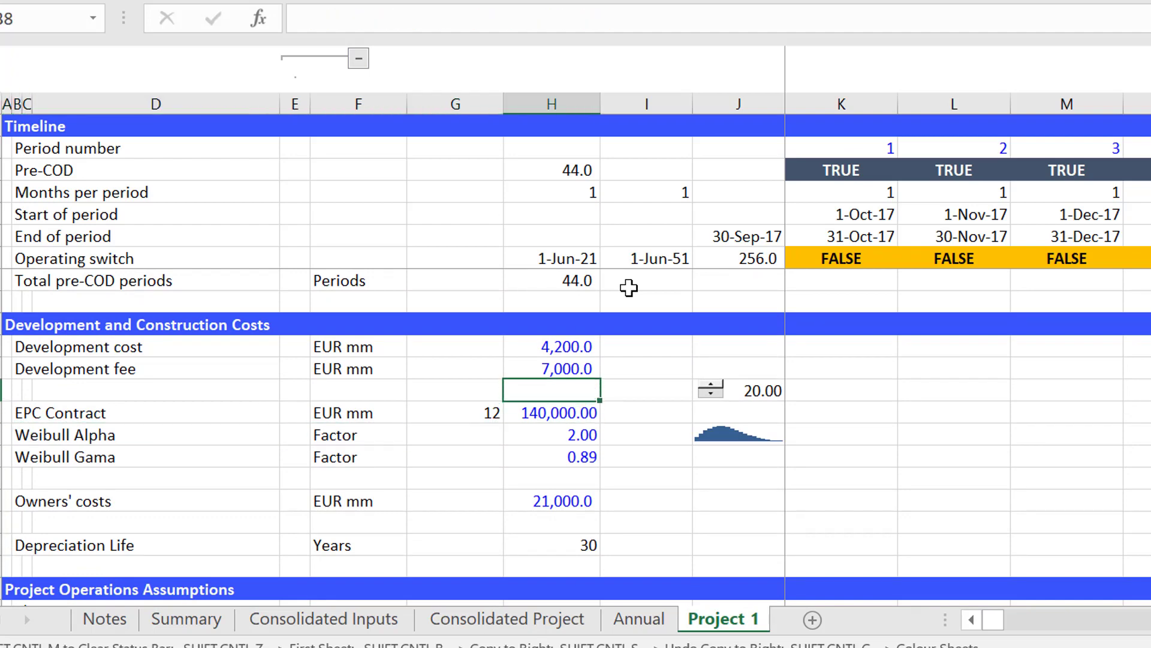
{"action": "key", "text": "Up"}
{"action": "key", "text": "Down"}
{"action": "key", "text": "Down"}
{"action": "key", "text": "Down"}
{"action": "key", "text": "Down"}
{"action": "key", "text": "Right"}
{"action": "key", "text": "Right"}
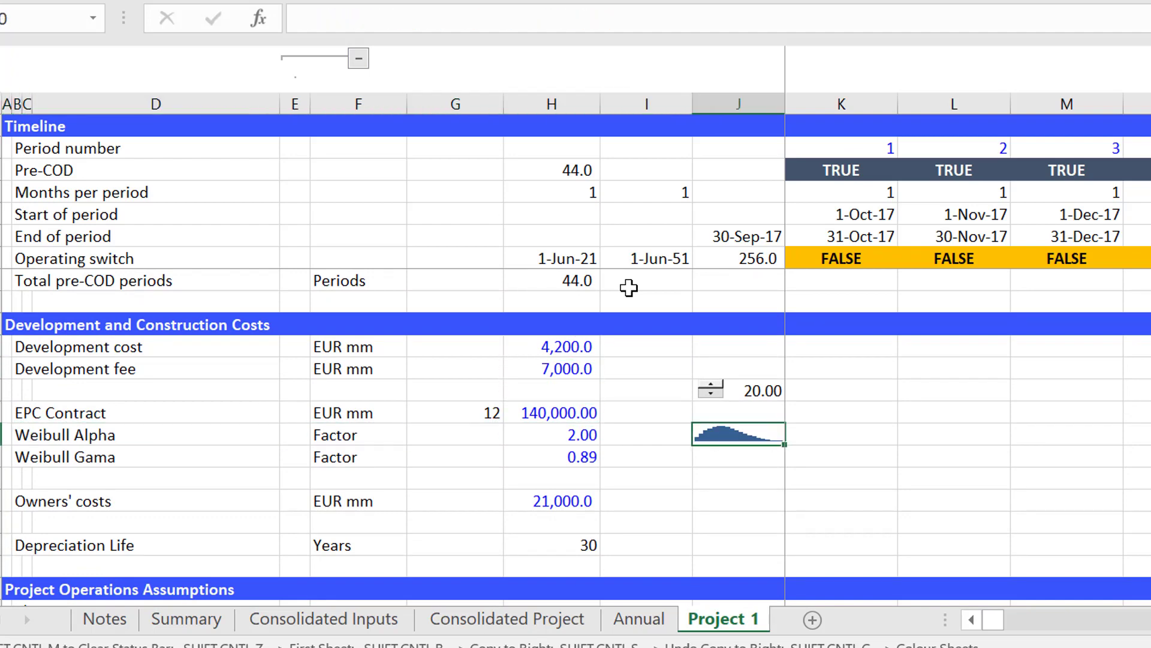
Try a Weibull Alpha of 3 and then 2 to test the shape of the spending curve.
{"action": "key", "text": "Left"}
{"action": "key", "text": "Left"}
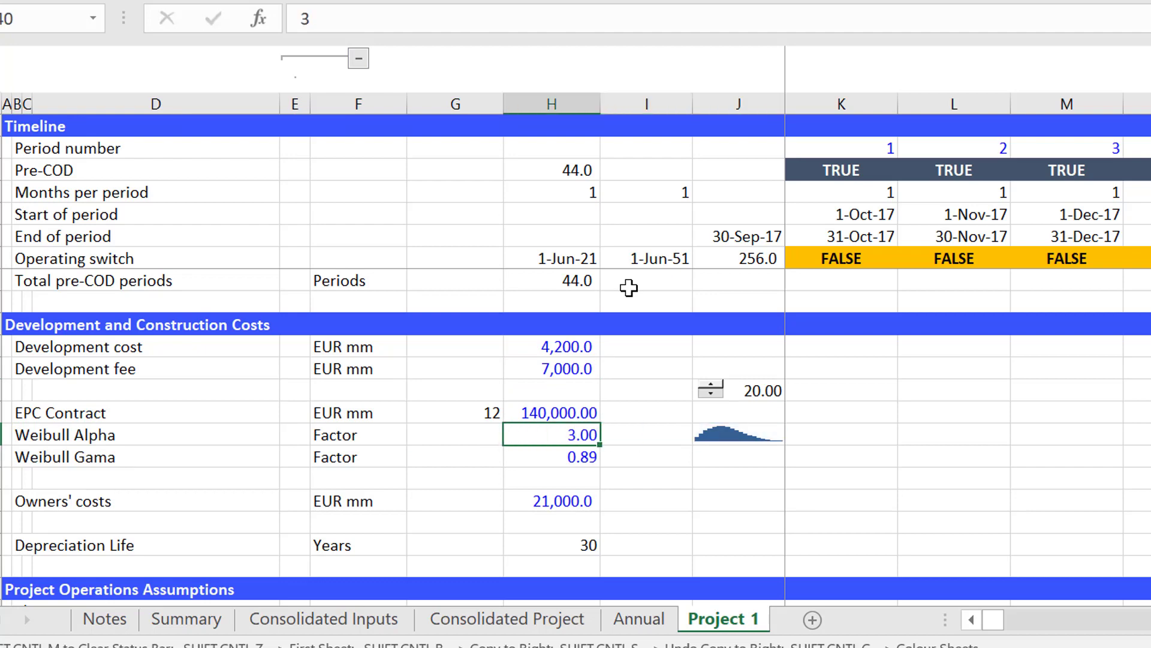
{"action": "key", "text": "Down"}
{"action": "key", "text": "Up"}
{"action": "type", "text": "2"}
{"action": "key", "text": "Return"}
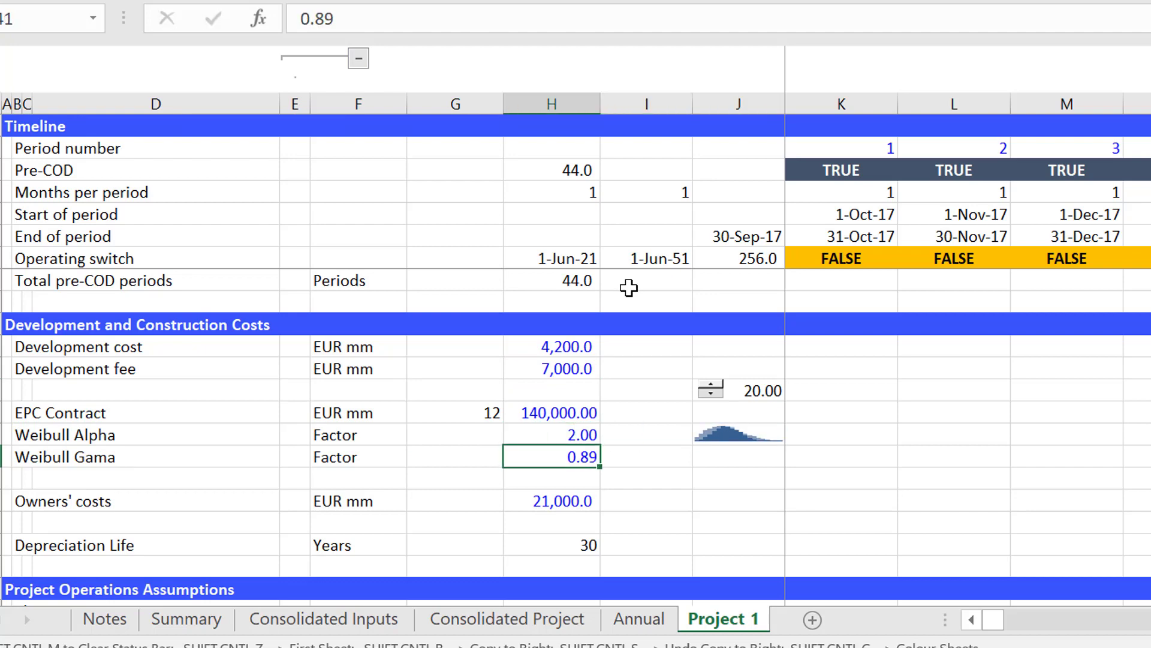
Try a Weibull Alpha of 1 to test a front-loaded spending curve.
{"action": "key", "text": "Up"}
{"action": "key", "text": "BackSpace"}
{"action": "type", "text": "1"}
{"action": "key", "text": "Return"}
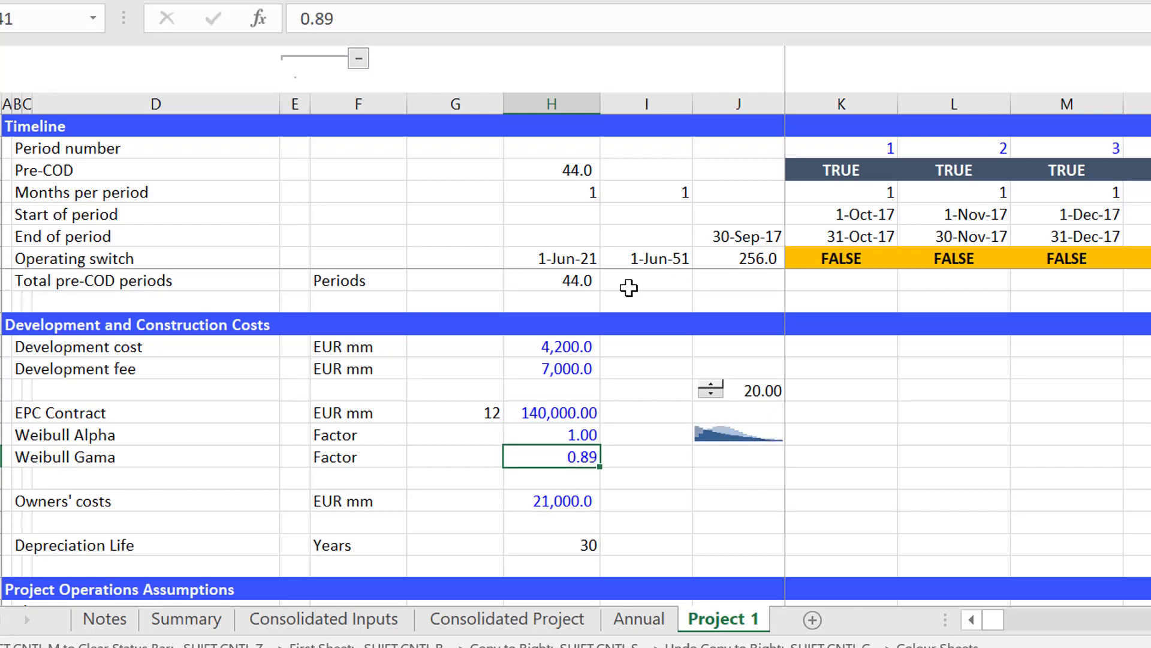
Test a Weibull Alpha of 3 and set the factor back to 2.
{"action": "key", "text": "Up"}
{"action": "key", "text": "Down"}
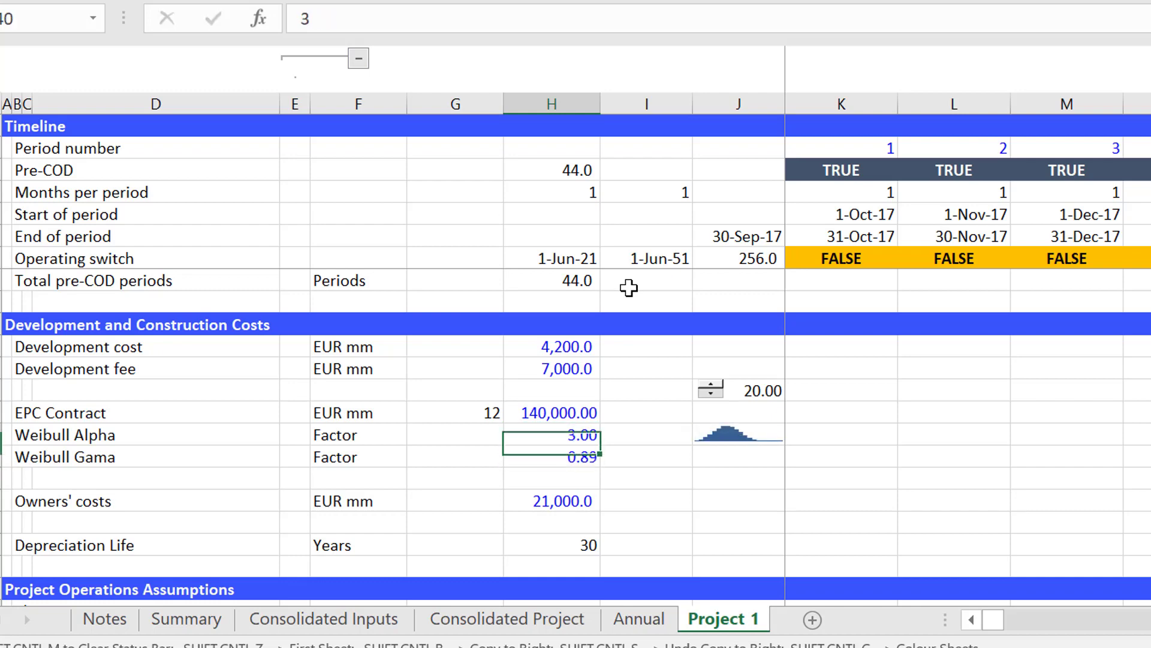
{"action": "key", "text": "Return"}
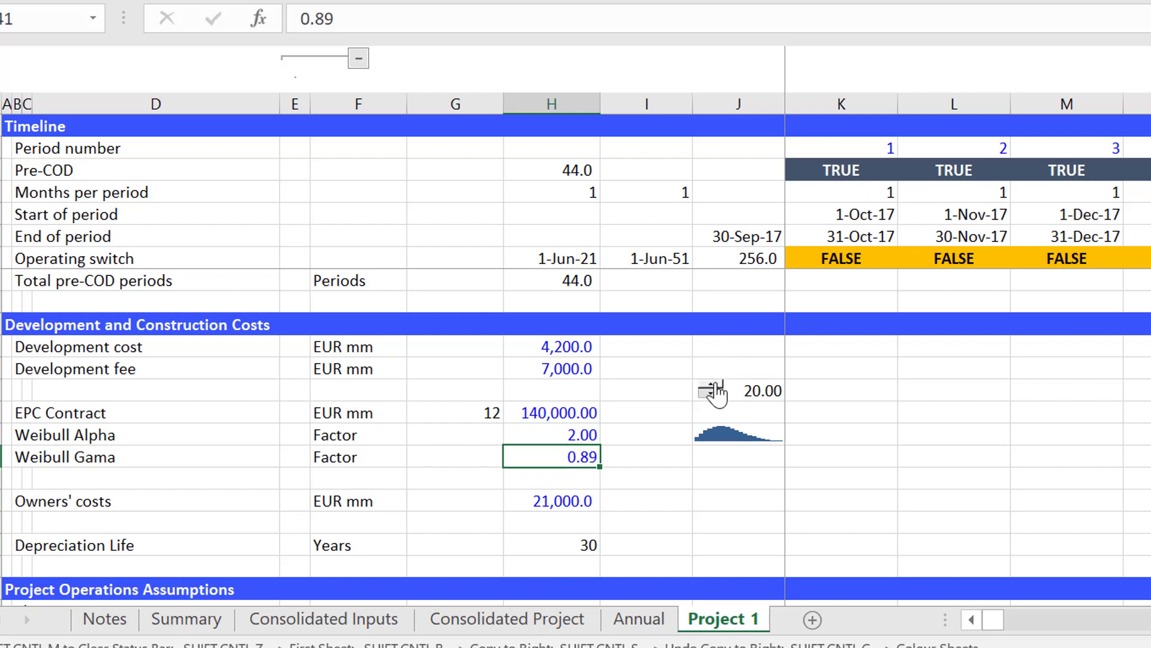
Raise Project 1's construction period to 50 periods with the spinner above the Weibull curve sparkline.
{"action": "left_click", "coordinate": [712, 385]}
{"action": "left_click", "coordinate": [713, 385]}
{"action": "left_click", "coordinate": [712, 386]}
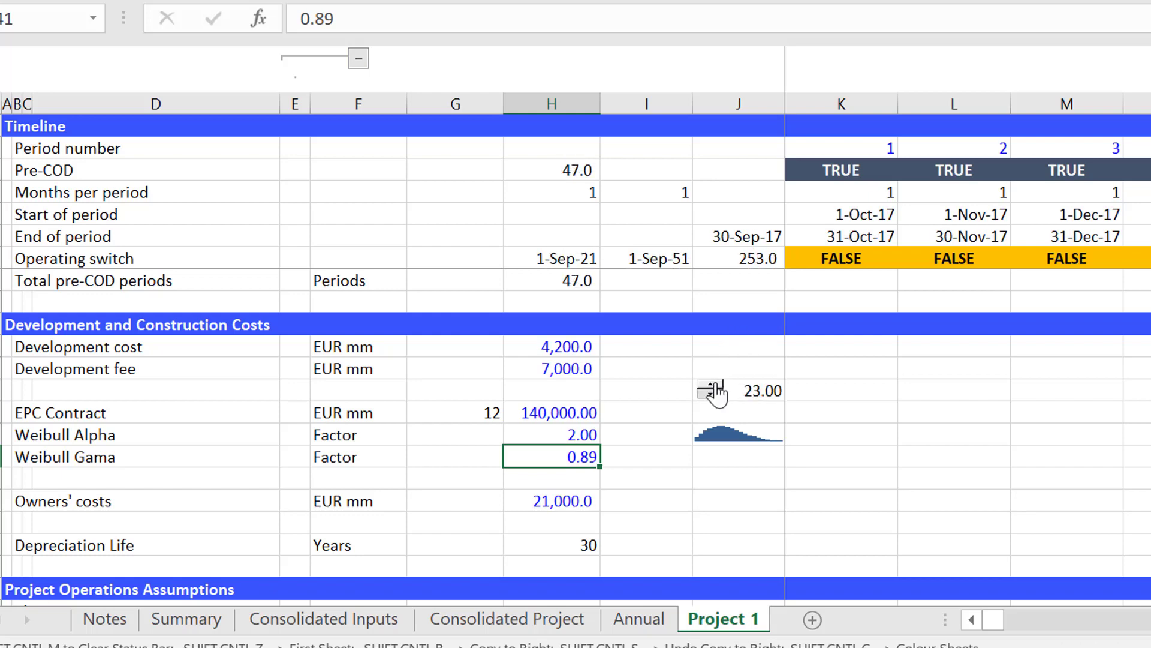
{"action": "double_click", "coordinate": [712, 386]}
{"action": "double_click", "coordinate": [713, 385]}
{"action": "double_click", "coordinate": [712, 385]}
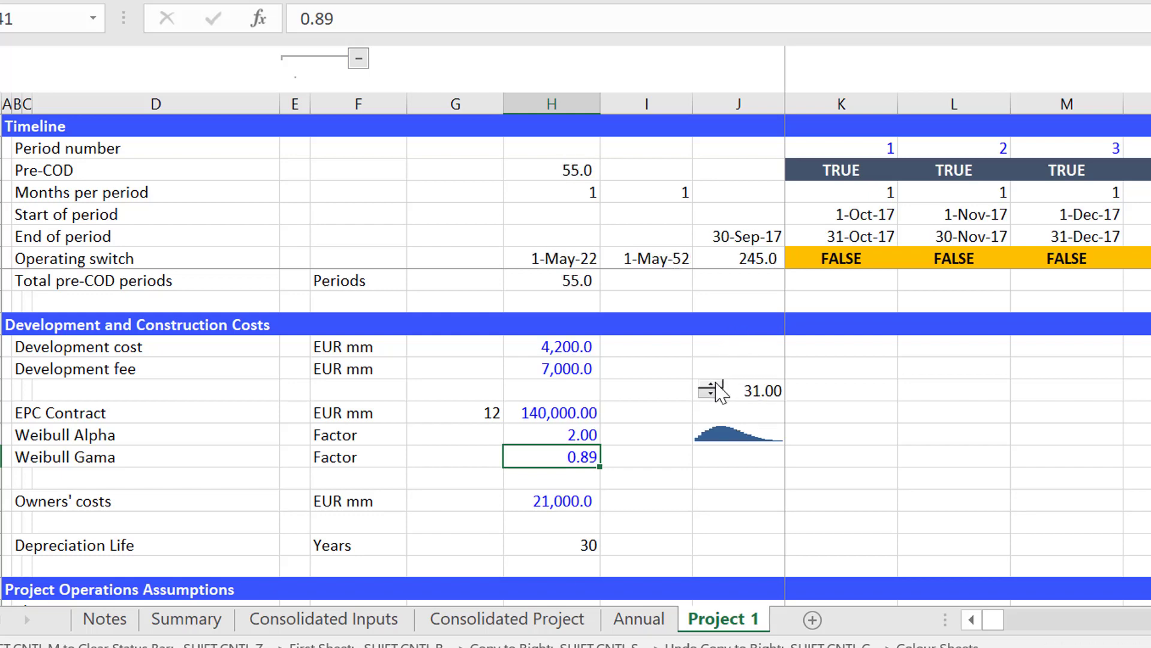
{"action": "double_click", "coordinate": [712, 386]}
{"action": "left_click", "coordinate": [712, 385]}
{"action": "double_click", "coordinate": [713, 386]}
{"action": "left_click", "coordinate": [712, 386]}
{"action": "double_click", "coordinate": [712, 385]}
{"action": "double_click", "coordinate": [712, 386]}
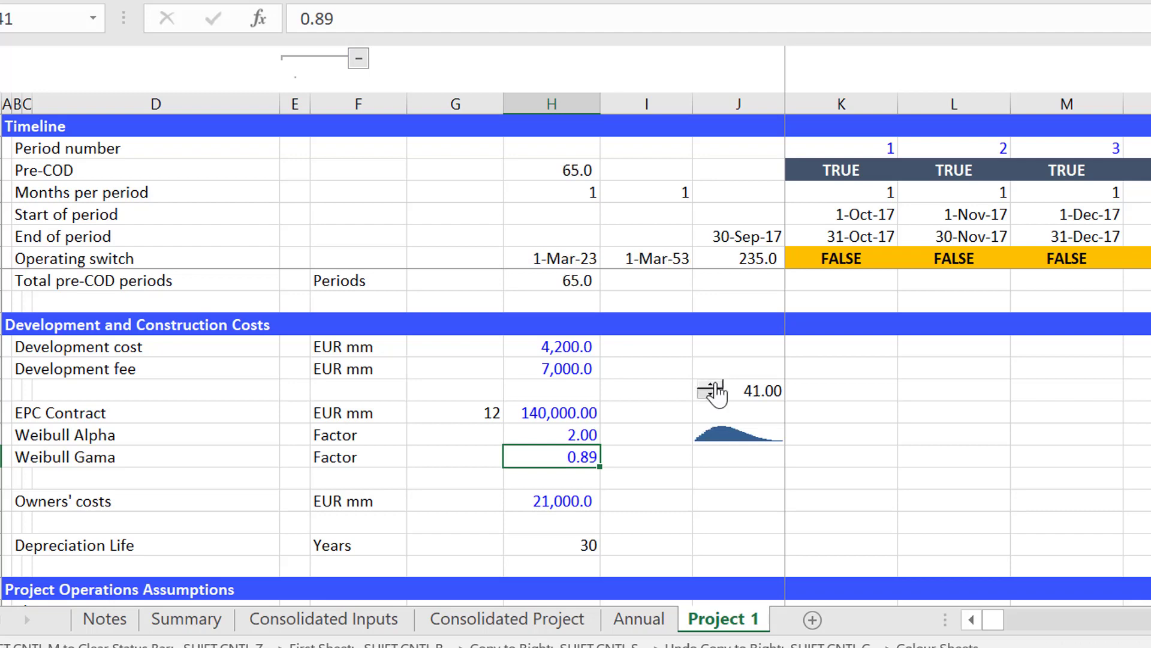
{"action": "left_click", "coordinate": [712, 386]}
{"action": "double_click", "coordinate": [712, 385]}
{"action": "left_click", "coordinate": [712, 385]}
{"action": "double_click", "coordinate": [713, 386]}
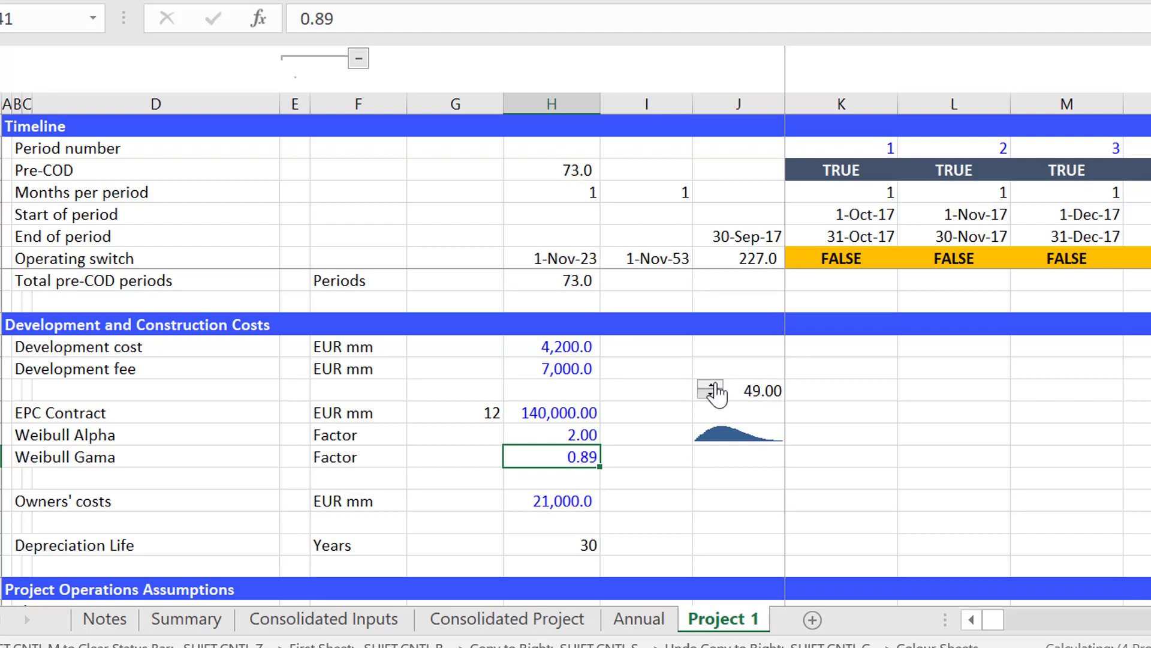
{"action": "left_click", "coordinate": [713, 386]}
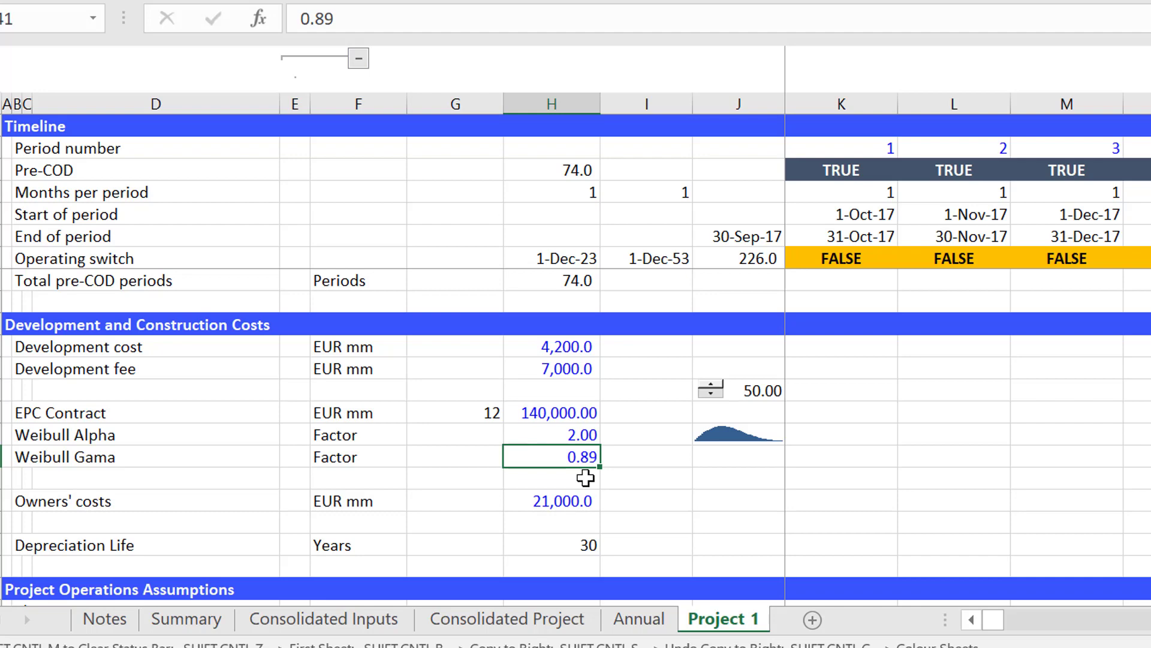
Try a Weibull Alpha of 5 to test the spending curve with the longer construction period.
{"action": "key", "text": "Up"}
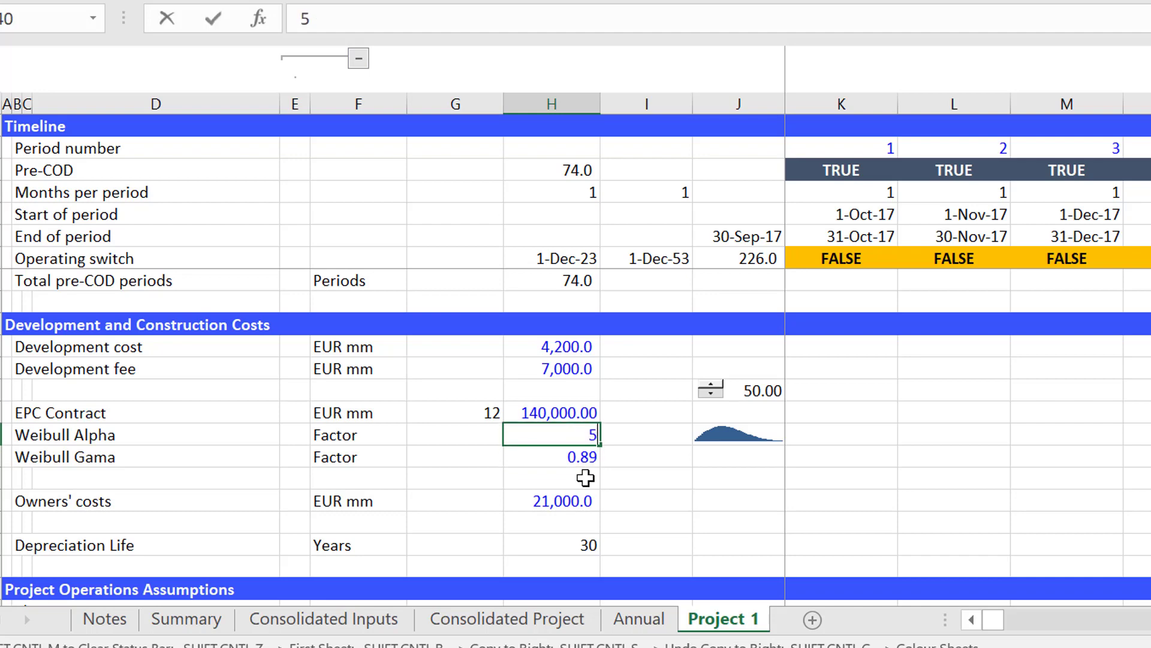
{"action": "key", "text": "Return"}
{"action": "key", "text": "Up"}
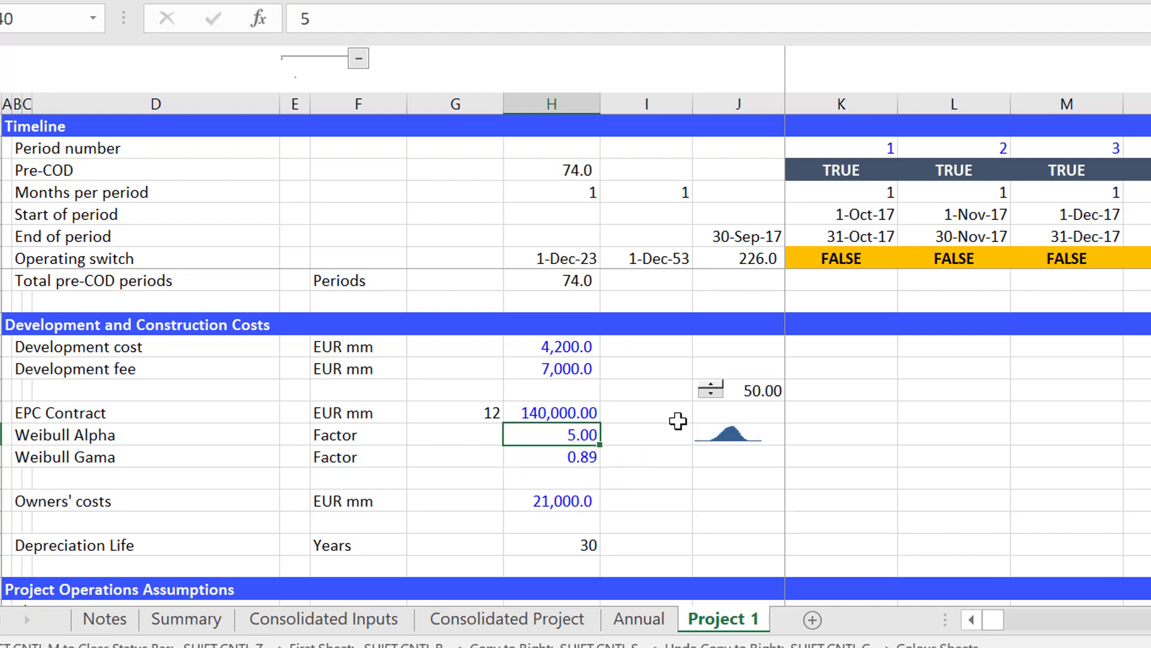
Reduce Project 1's construction period to 40 periods with the spinner above the sparkline.
{"action": "left_click", "coordinate": [711, 394]}
{"action": "left_click", "coordinate": [711, 394]}
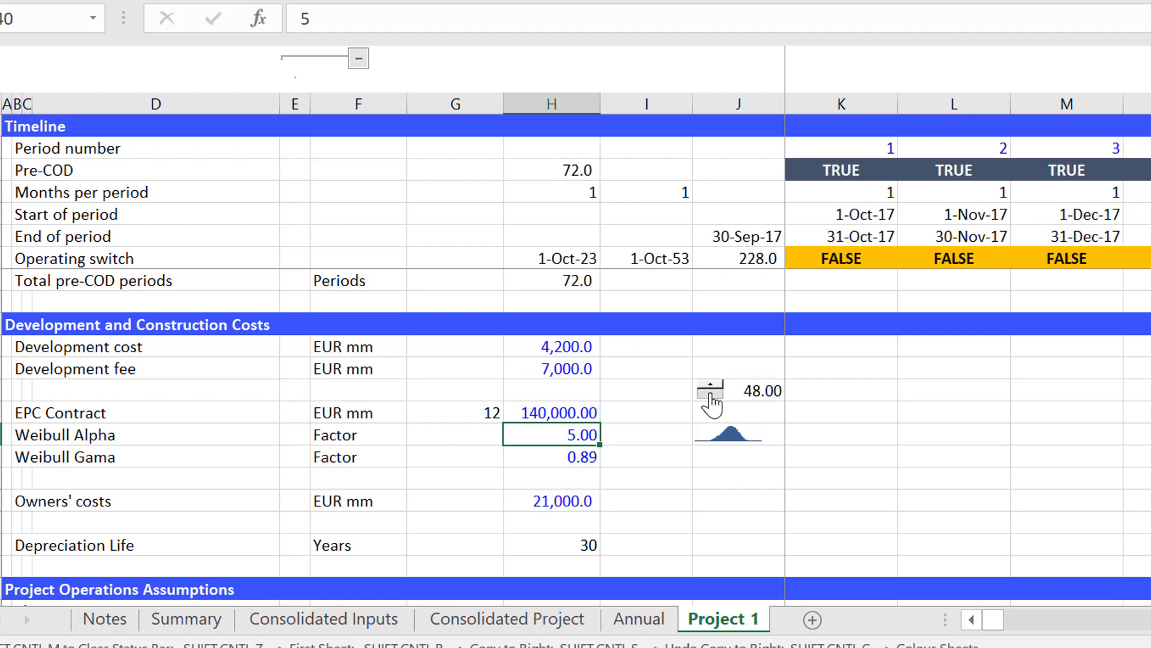
{"action": "left_click", "coordinate": [710, 394]}
{"action": "left_click", "coordinate": [711, 394]}
{"action": "left_click", "coordinate": [710, 394]}
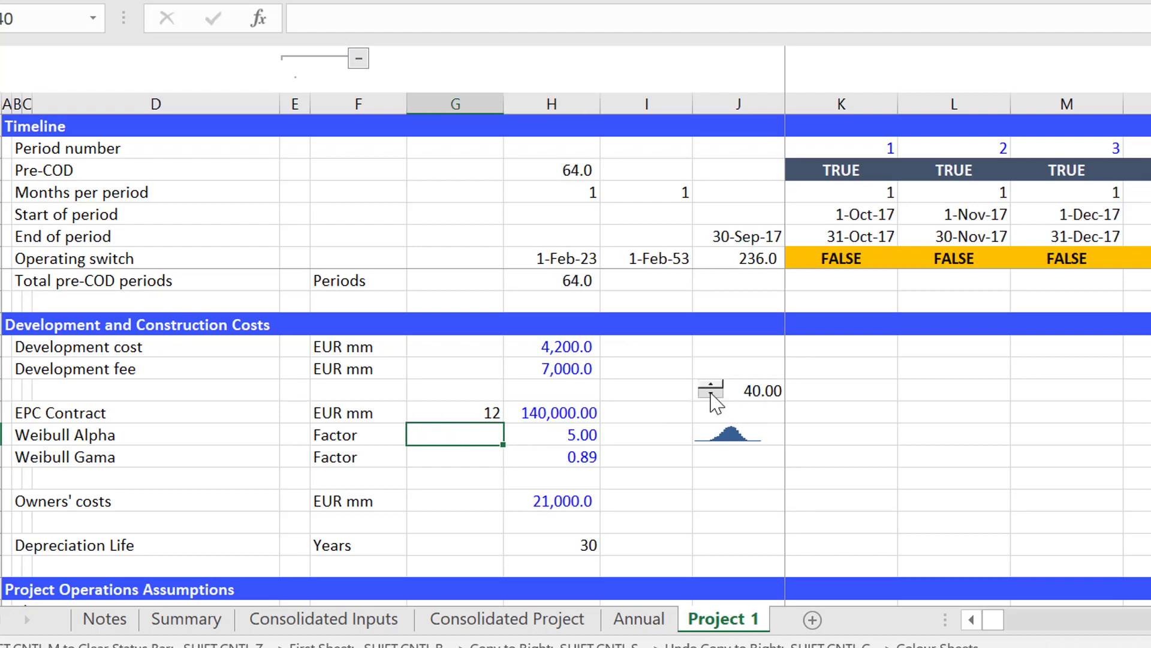
Set the Weibull Alpha factor back to 2.
{"action": "key", "text": "Down"}
{"action": "key", "text": "Down"}
{"action": "key", "text": "Down"}
{"action": "key", "text": "Down"}
{"action": "key", "text": "Down"}
{"action": "key", "text": "Down"}
{"action": "key", "text": "Down"}
{"action": "key", "text": "Down"}
{"action": "key", "text": "Down"}
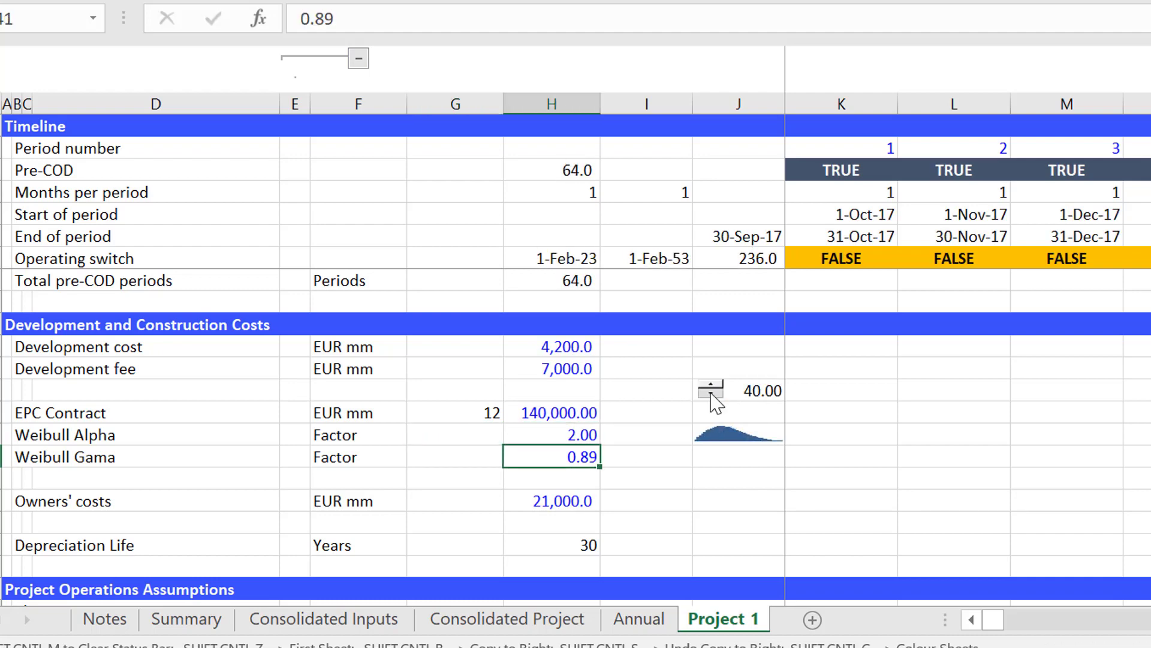
Review the operations assumptions for volumes, prices and costs, and the financing assumptions including the Debt Service Coverage Ratio.
{"action": "key", "text": "Down"}
{"action": "key", "text": "Down"}
{"action": "key", "text": "Down"}
{"action": "key", "text": "Down"}
{"action": "key", "text": "Down"}
{"action": "key", "text": "Down"}
{"action": "key", "text": "Down"}
{"action": "key", "text": "Down"}
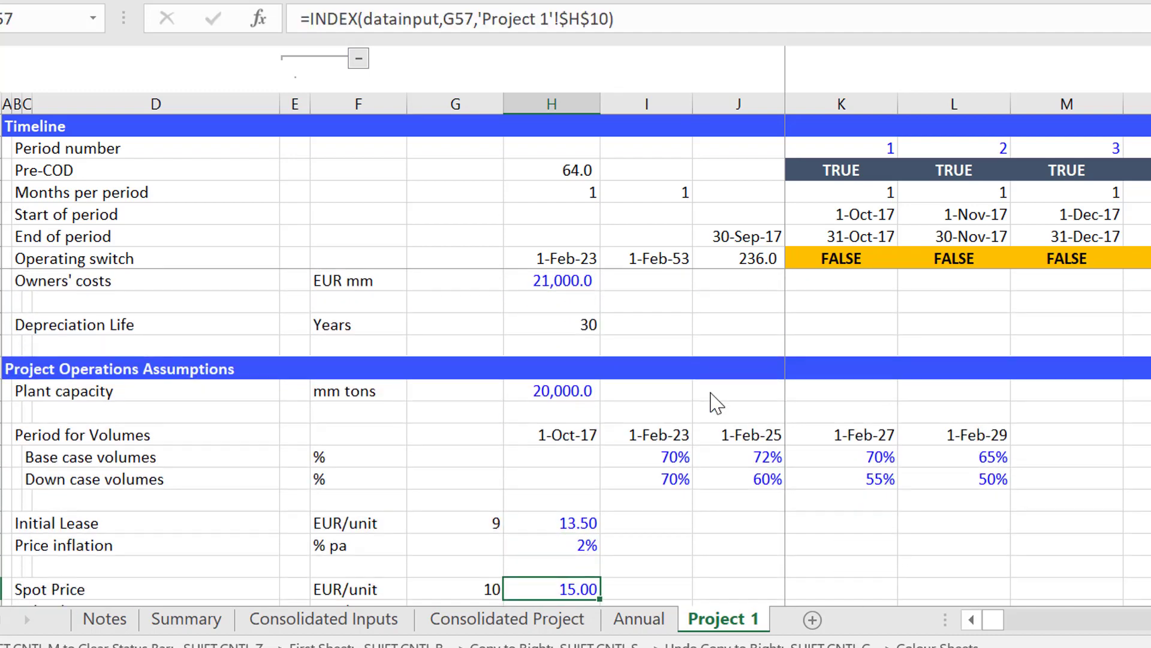
{"action": "key", "text": "Down"}
{"action": "key", "text": "Down"}
{"action": "key", "text": "Down"}
{"action": "key", "text": "Down"}
{"action": "key", "text": "Down"}
{"action": "key", "text": "Down"}
{"action": "key", "text": "Down"}
{"action": "key", "text": "Down"}
{"action": "key", "text": "Down"}
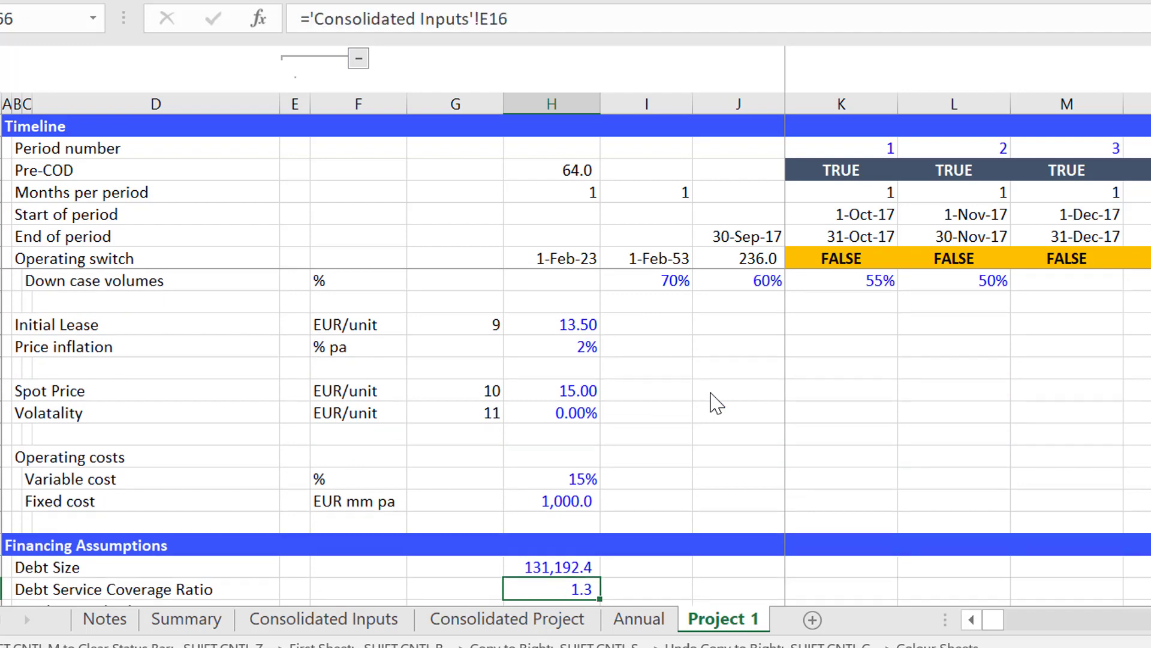
{"action": "key", "text": "Down"}
{"action": "key", "text": "Down"}
{"action": "key", "text": "Down"}
{"action": "key", "text": "Down"}
{"action": "key", "text": "Down"}
{"action": "key", "text": "Down"}
{"action": "key", "text": "Down"}
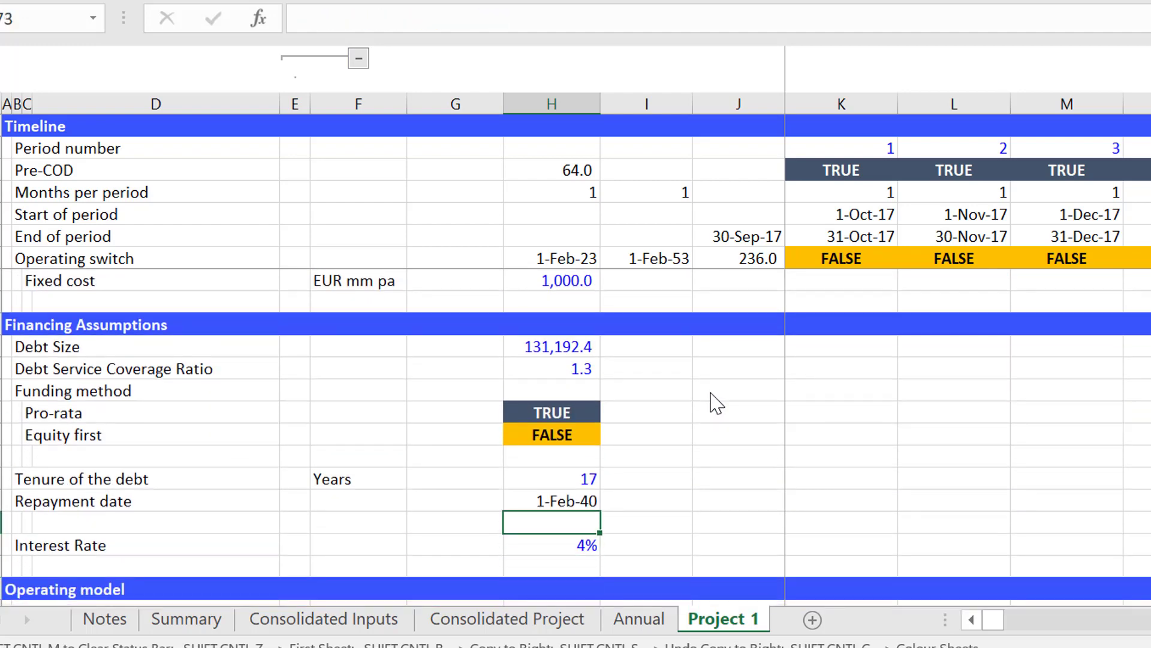
{"action": "key", "text": "Up"}
{"action": "key", "text": "Up"}
{"action": "key", "text": "Up"}
{"action": "key", "text": "Up"}
{"action": "key", "text": "Up"}
{"action": "key", "text": "Up"}
{"action": "key", "text": "Up"}
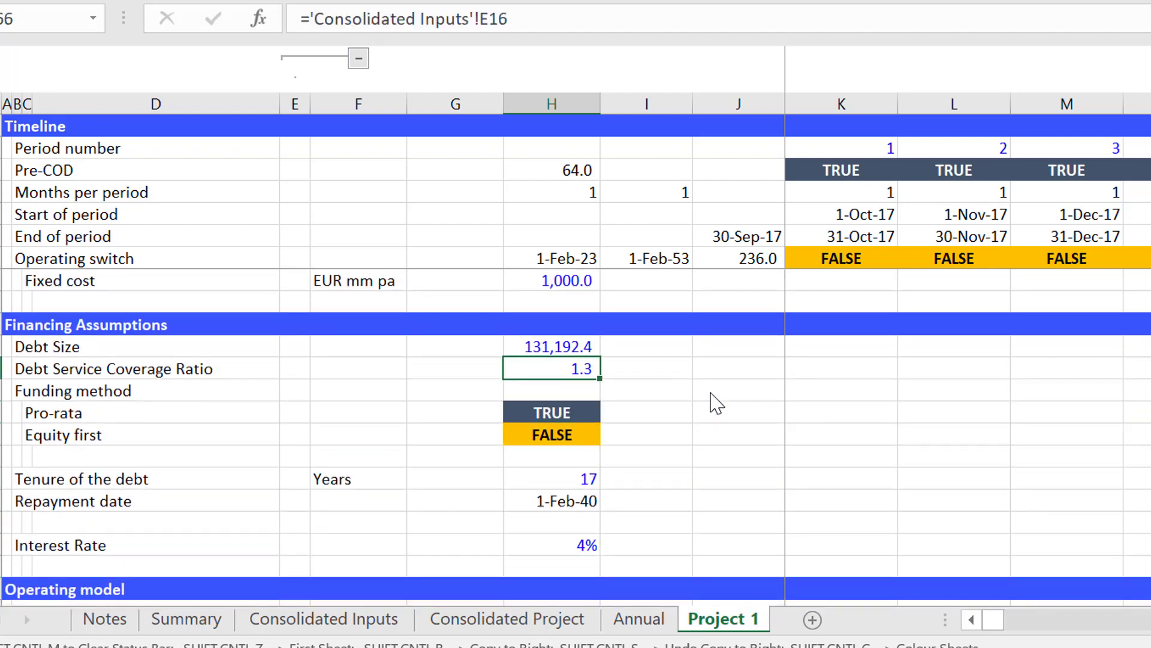
Examine the operating model's capacity, lease price, spot price, revenue and operating cost rows.
{"action": "key", "text": "Down"}
{"action": "key", "text": "Down"}
{"action": "key", "text": "Down"}
{"action": "key", "text": "Down"}
{"action": "key", "text": "Down"}
{"action": "key", "text": "Down"}
{"action": "key", "text": "Down"}
{"action": "key", "text": "Down"}
{"action": "key", "text": "Down"}
{"action": "key", "text": "Down"}
{"action": "key", "text": "Down"}
{"action": "key", "text": "Down"}
{"action": "key", "text": "Down"}
{"action": "key", "text": "Down"}
{"action": "key", "text": "Down"}
{"action": "key", "text": "Down"}
{"action": "key", "text": "Down"}
{"action": "key", "text": "Down"}
{"action": "key", "text": "Down"}
{"action": "key", "text": "Down"}
{"action": "key", "text": "Down"}
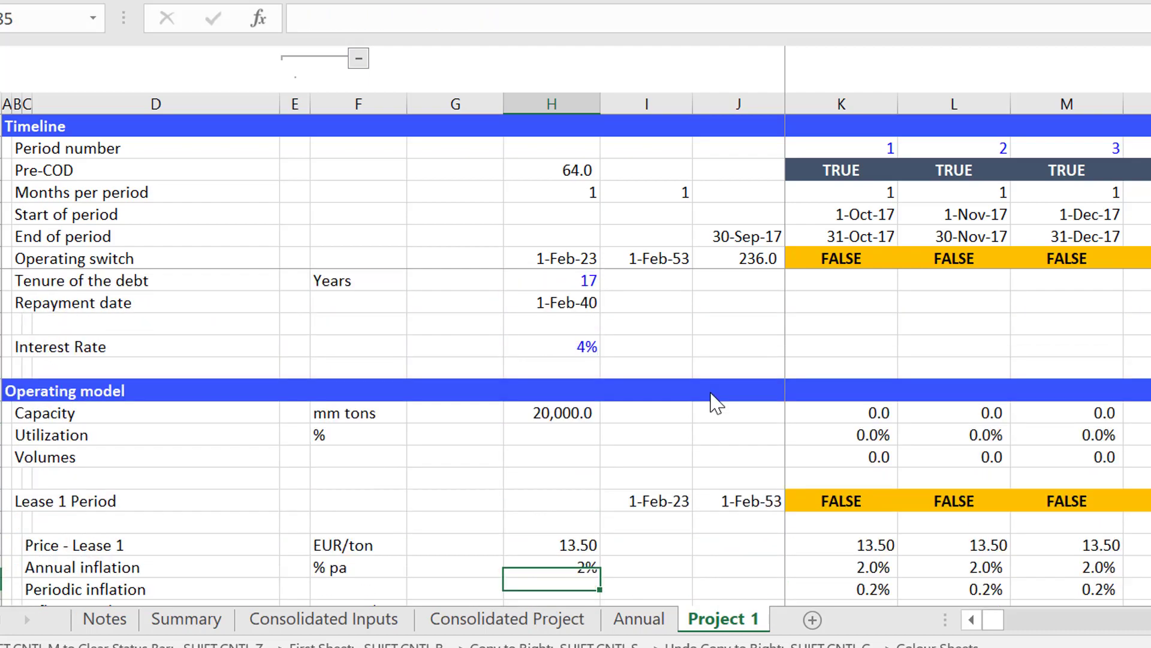
Examine the capital expenditures section, including the development and construction switches, Weibull rows and pre-tax project IRR.
{"action": "key", "text": "Down"}
{"action": "key", "text": "Down"}
{"action": "key", "text": "Down"}
{"action": "key", "text": "Down"}
{"action": "key", "text": "Down"}
{"action": "key", "text": "Down"}
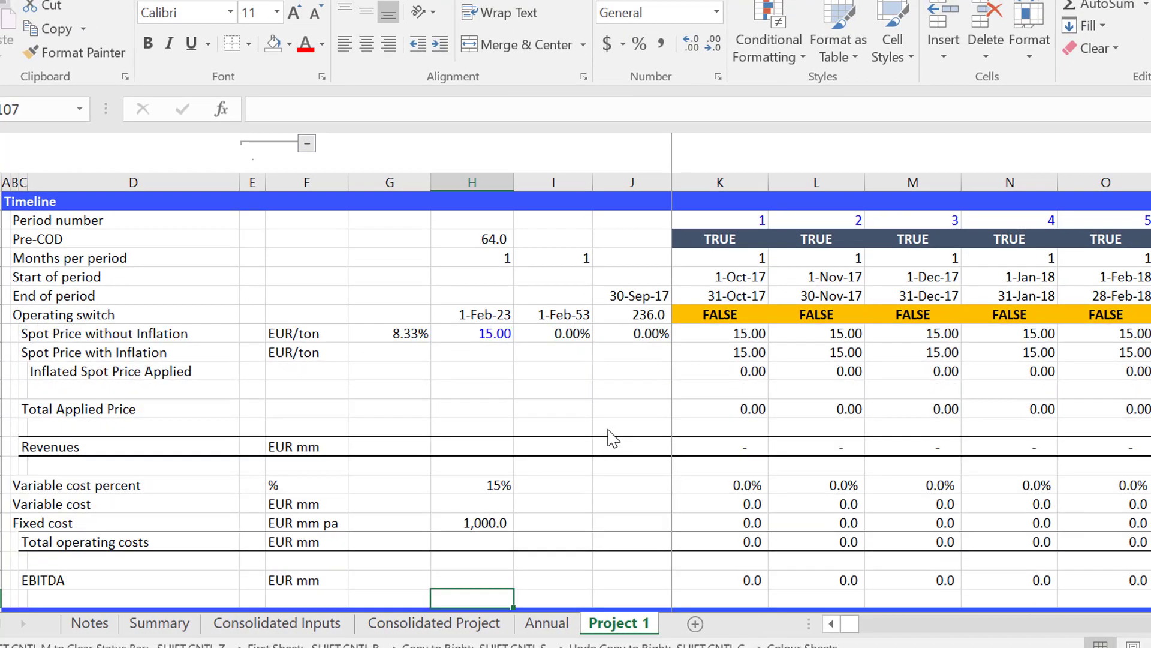
{"action": "key", "text": "Down"}
{"action": "key", "text": "Down"}
{"action": "key", "text": "Down"}
{"action": "key", "text": "Down"}
{"action": "key", "text": "Down"}
{"action": "key", "text": "Down"}
{"action": "key", "text": "Down"}
{"action": "key", "text": "Down"}
{"action": "key", "text": "Down"}
{"action": "key", "text": "Down"}
{"action": "key", "text": "Down"}
{"action": "key", "text": "Down"}
{"action": "key", "text": "Down"}
{"action": "key", "text": "Down"}
{"action": "key", "text": "Down"}
{"action": "key", "text": "Down"}
{"action": "key", "text": "Down"}
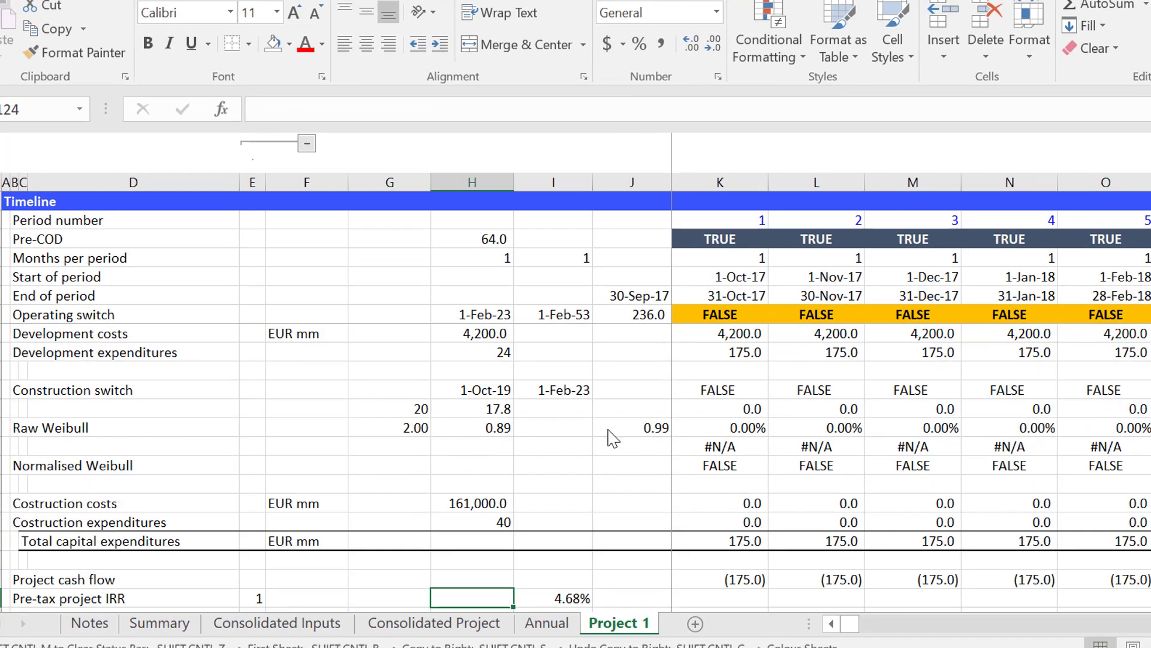
{"action": "key", "text": "Up"}
{"action": "key", "text": "Up"}
{"action": "key", "text": "Up"}
{"action": "key", "text": "Up"}
{"action": "key", "text": "Up"}
{"action": "key", "text": "Up"}
{"action": "key", "text": "Up"}
{"action": "key", "text": "Up"}
{"action": "key", "text": "Up"}
{"action": "key", "text": "Up"}
{"action": "key", "text": "Up"}
{"action": "key", "text": "Up"}
{"action": "key", "text": "Up"}
{"action": "key", "text": "Up"}
{"action": "key", "text": "Up"}
{"action": "key", "text": "Up"}
{"action": "key", "text": "Up"}
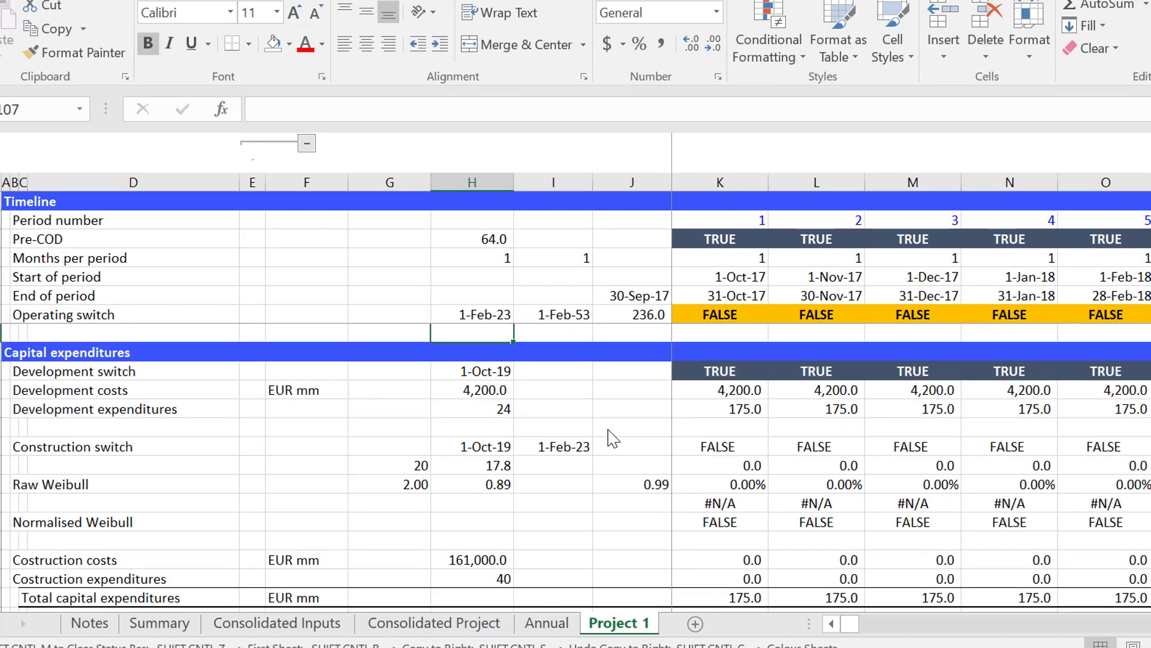
{"action": "key", "text": "Down"}
{"action": "key", "text": "Down"}
{"action": "key", "text": "Down"}
{"action": "key", "text": "Down"}
{"action": "key", "text": "Down"}
{"action": "key", "text": "Down"}
{"action": "key", "text": "Down"}
{"action": "key", "text": "Down"}
{"action": "key", "text": "Down"}
{"action": "key", "text": "Down"}
{"action": "key", "text": "Down"}
{"action": "key", "text": "Down"}
{"action": "key", "text": "Down"}
{"action": "key", "text": "Down"}
{"action": "key", "text": "Down"}
{"action": "key", "text": "Down"}
{"action": "key", "text": "Down"}
{"action": "key", "text": "Down"}
{"action": "key", "text": "Down"}
{"action": "key", "text": "Down"}
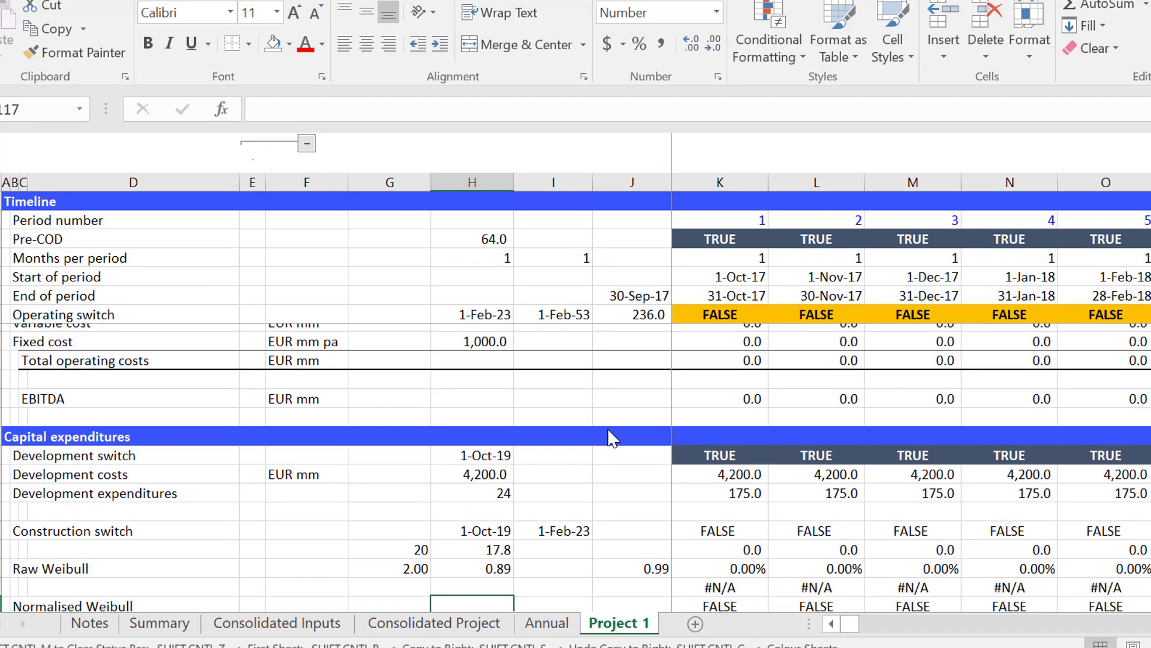
Look over the debt sizing, debt funding and repayment sections down to the debt repayment amount.
{"action": "key", "text": "Down"}
{"action": "key", "text": "Down"}
{"action": "key", "text": "Down"}
{"action": "key", "text": "Down"}
{"action": "key", "text": "Down"}
{"action": "key", "text": "Down"}
{"action": "key", "text": "Down"}
{"action": "key", "text": "Down"}
{"action": "key", "text": "Down"}
{"action": "key", "text": "Down"}
{"action": "key", "text": "Down"}
{"action": "key", "text": "Down"}
{"action": "key", "text": "Down"}
{"action": "key", "text": "Down"}
{"action": "key", "text": "Down"}
{"action": "key", "text": "Down"}
{"action": "key", "text": "Down"}
{"action": "key", "text": "Down"}
{"action": "key", "text": "Down"}
{"action": "key", "text": "Down"}
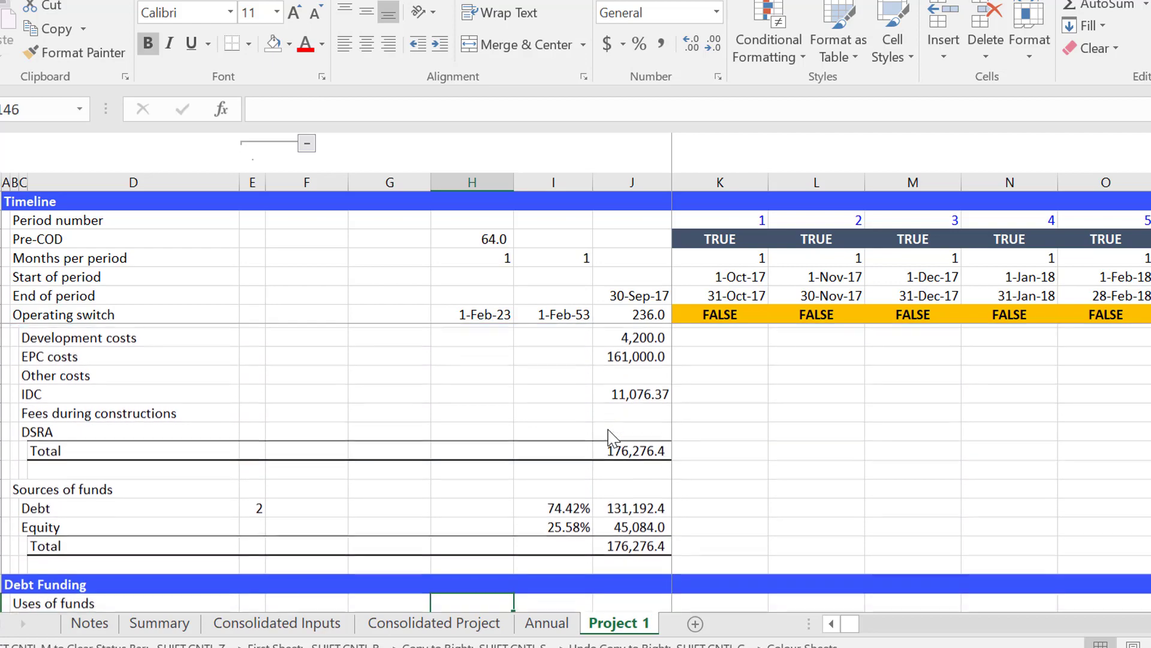
{"action": "key", "text": "Down"}
{"action": "key", "text": "Down"}
{"action": "key", "text": "Down"}
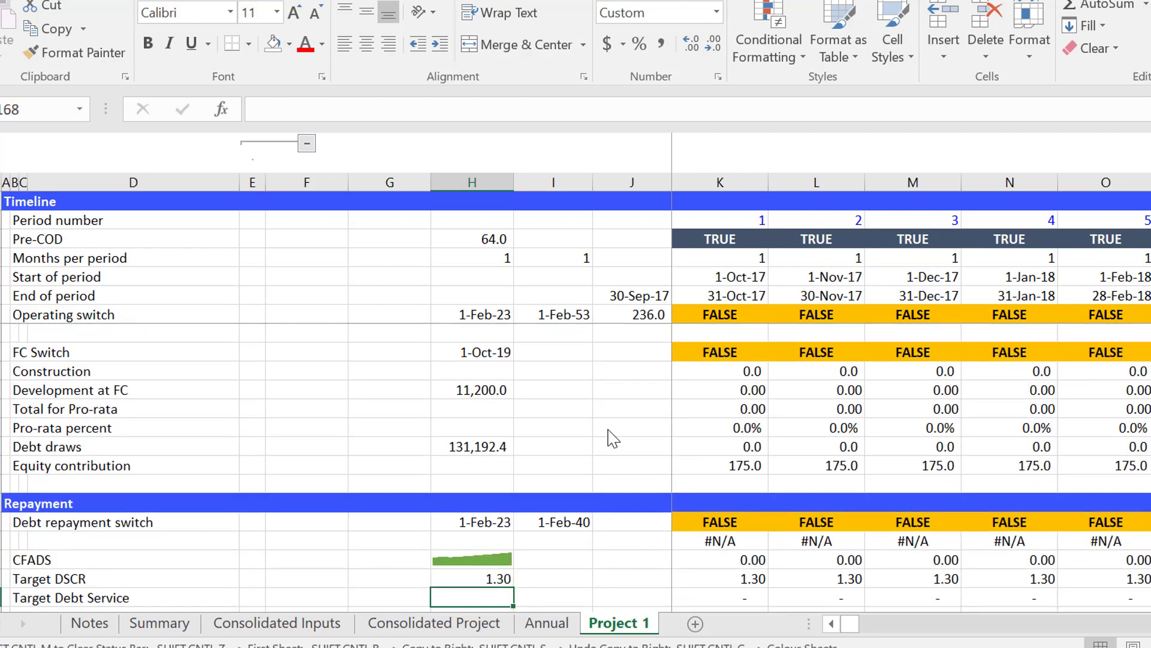
{"action": "key", "text": "Down"}
{"action": "key", "text": "Down"}
{"action": "key", "text": "Down"}
{"action": "key", "text": "Down"}
{"action": "key", "text": "Down"}
{"action": "key", "text": "Down"}
{"action": "key", "text": "Down"}
{"action": "key", "text": "Down"}
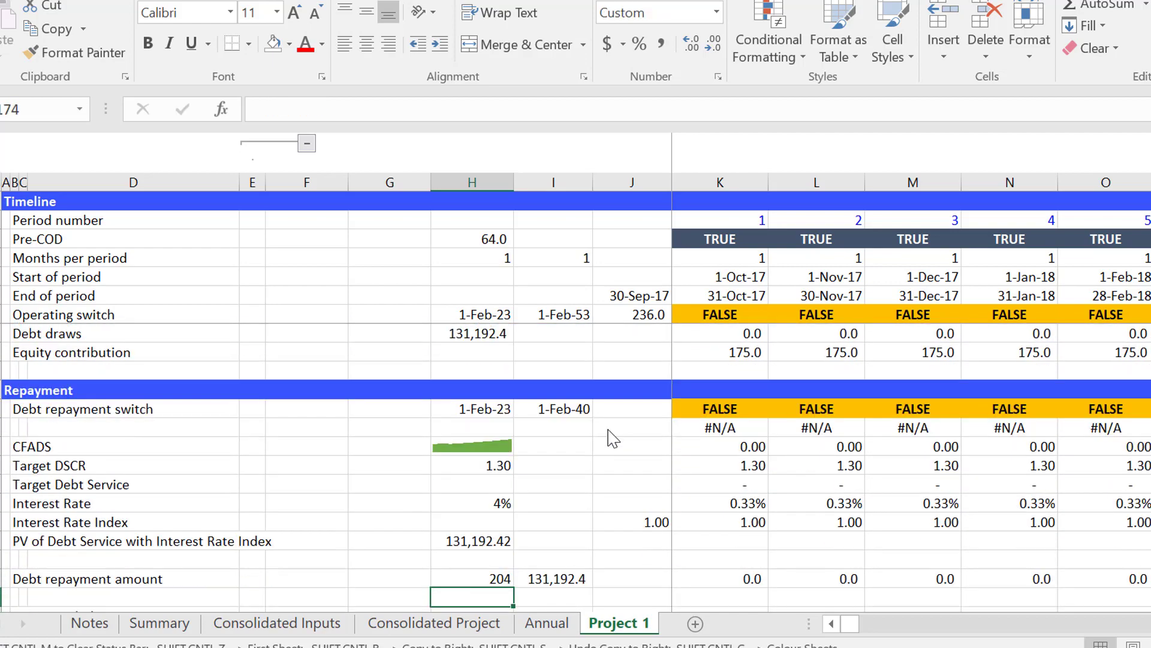
Go back to the Debt Size uses and sources table and the Debt Funding uses of funds.
{"action": "key", "text": "Up"}
{"action": "key", "text": "Up"}
{"action": "key", "text": "Up"}
{"action": "key", "text": "Up"}
{"action": "key", "text": "Up"}
{"action": "key", "text": "Up"}
{"action": "key", "text": "Up"}
{"action": "key", "text": "Up"}
{"action": "key", "text": "Up"}
{"action": "key", "text": "Up"}
{"action": "key", "text": "Up"}
{"action": "key", "text": "Up"}
{"action": "key", "text": "Up"}
{"action": "key", "text": "Up"}
{"action": "key", "text": "Up"}
{"action": "key", "text": "Up"}
{"action": "key", "text": "Up"}
{"action": "key", "text": "Up"}
{"action": "key", "text": "Up"}
{"action": "key", "text": "Up"}
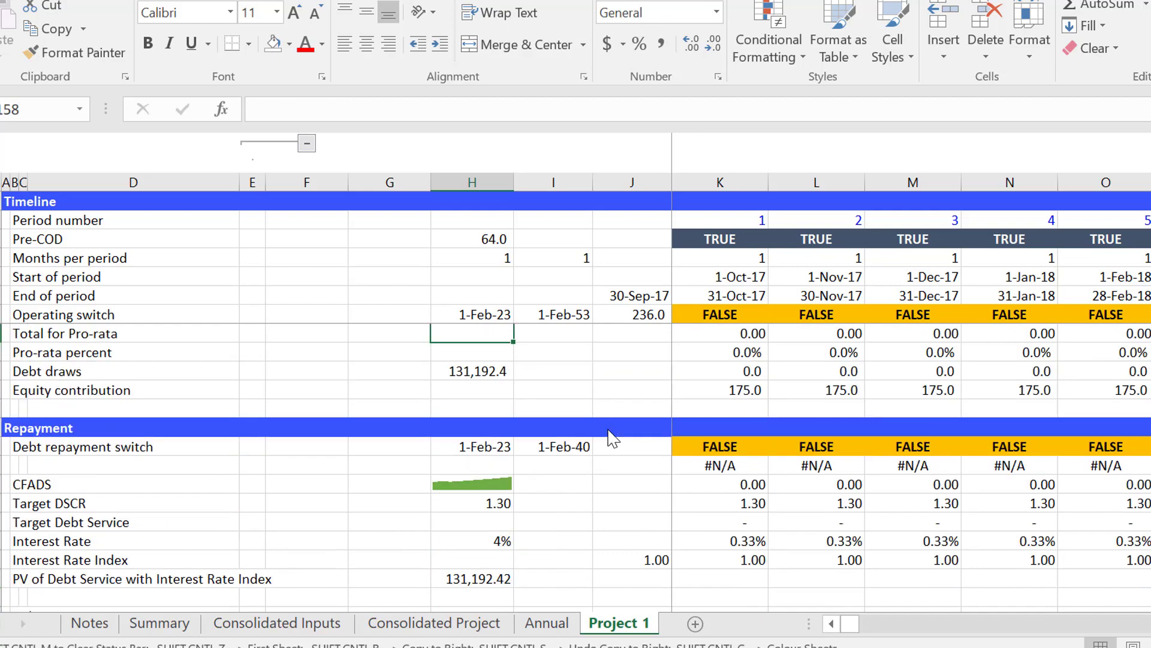
{"action": "key", "text": "Up"}
{"action": "key", "text": "Up"}
{"action": "key", "text": "Up"}
{"action": "key", "text": "Up"}
{"action": "key", "text": "Up"}
{"action": "key", "text": "Up"}
{"action": "key", "text": "Up"}
{"action": "key", "text": "Up"}
{"action": "key", "text": "Up"}
{"action": "key", "text": "Up"}
{"action": "key", "text": "Up"}
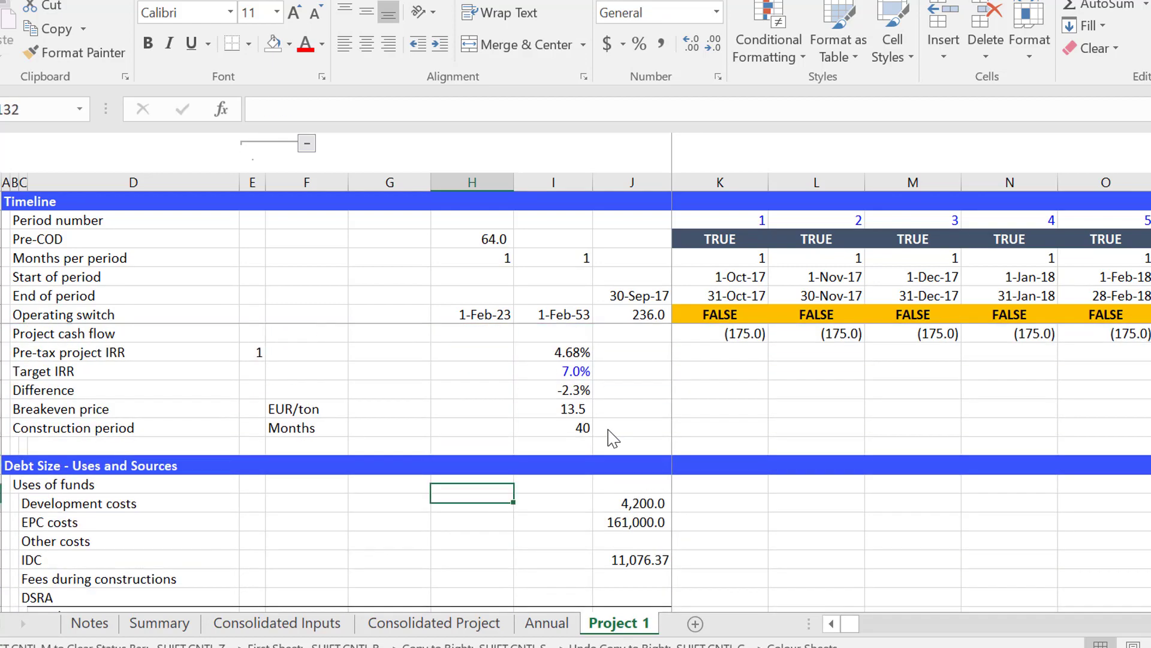
{"action": "key", "text": "Down"}
{"action": "key", "text": "Down"}
{"action": "key", "text": "Down"}
{"action": "key", "text": "Down"}
{"action": "key", "text": "Down"}
{"action": "key", "text": "Down"}
{"action": "key", "text": "Down"}
{"action": "key", "text": "Down"}
{"action": "key", "text": "Down"}
{"action": "key", "text": "Down"}
{"action": "key", "text": "Down"}
{"action": "key", "text": "Down"}
{"action": "key", "text": "Down"}
{"action": "key", "text": "Down"}
{"action": "key", "text": "Down"}
{"action": "key", "text": "Down"}
{"action": "key", "text": "Down"}
{"action": "key", "text": "Down"}
{"action": "key", "text": "Down"}
{"action": "key", "text": "Down"}
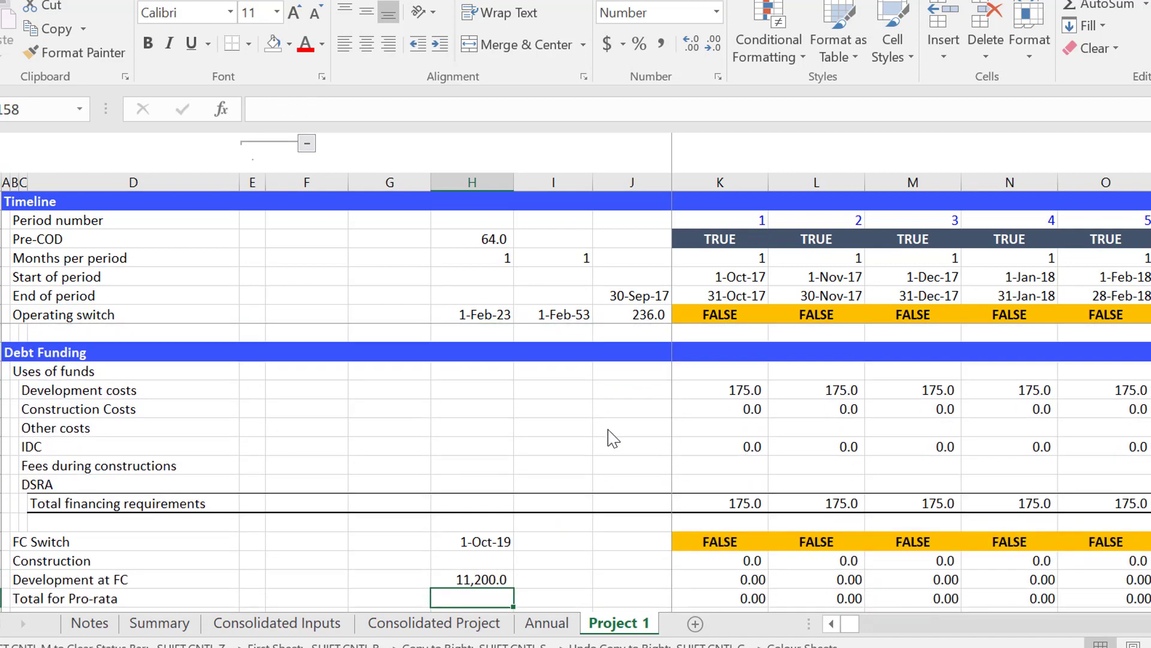
Examine the pro-rata debt draws and equity contribution, and the Repayment section's CFADS, target DSCR and repayment amount.
{"action": "key", "text": "Down"}
{"action": "key", "text": "Down"}
{"action": "key", "text": "Down"}
{"action": "key", "text": "Down"}
{"action": "key", "text": "Down"}
{"action": "key", "text": "Down"}
{"action": "key", "text": "Down"}
{"action": "key", "text": "Down"}
{"action": "key", "text": "Down"}
{"action": "key", "text": "Down"}
{"action": "key", "text": "Down"}
{"action": "key", "text": "Down"}
{"action": "key", "text": "Down"}
{"action": "key", "text": "Down"}
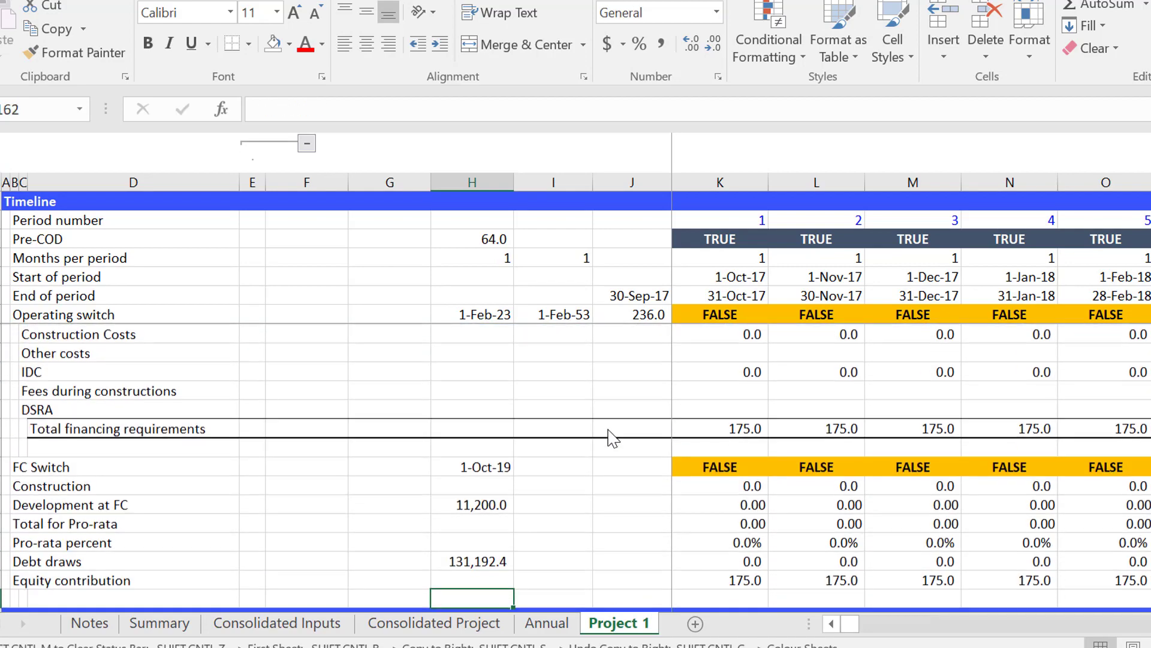
{"action": "key", "text": "Down"}
{"action": "key", "text": "Down"}
{"action": "key", "text": "Down"}
{"action": "key", "text": "Down"}
{"action": "key", "text": "Down"}
{"action": "key", "text": "Down"}
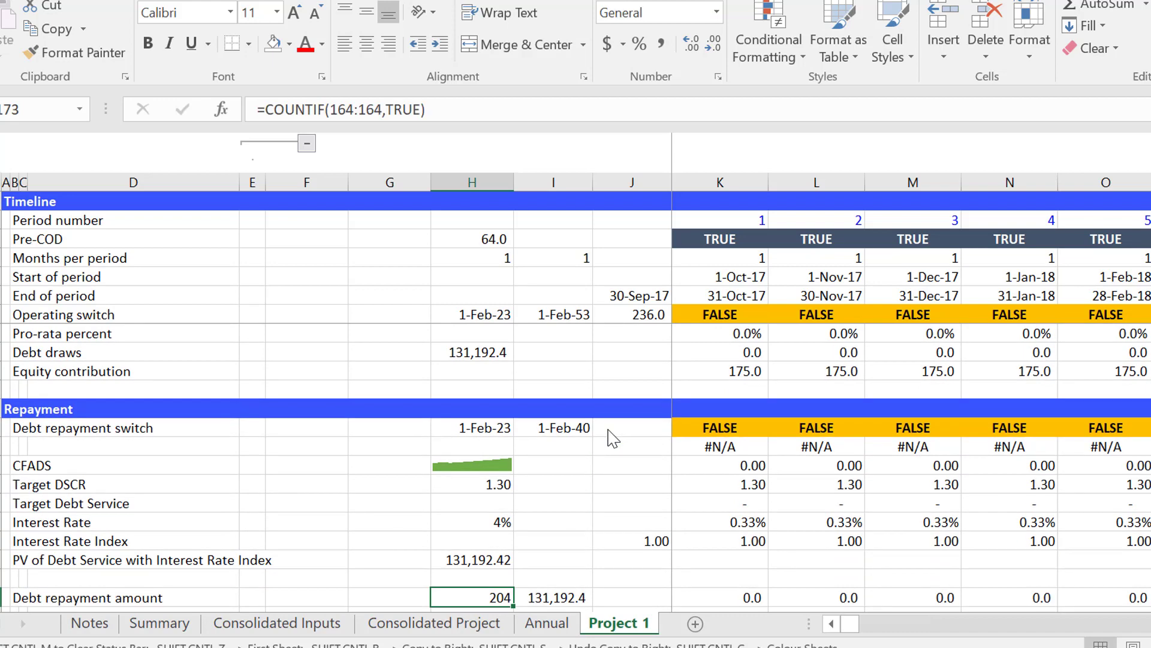
{"action": "key", "text": "Up"}
{"action": "key", "text": "Up"}
{"action": "key", "text": "Up"}
{"action": "key", "text": "Up"}
{"action": "key", "text": "Up"}
{"action": "key", "text": "Up"}
{"action": "key", "text": "Up"}
{"action": "key", "text": "Up"}
{"action": "key", "text": "Up"}
{"action": "key", "text": "Up"}
{"action": "key", "text": "Up"}
{"action": "key", "text": "Up"}
{"action": "key", "text": "Up"}
{"action": "key", "text": "Up"}
{"action": "key", "text": "Up"}
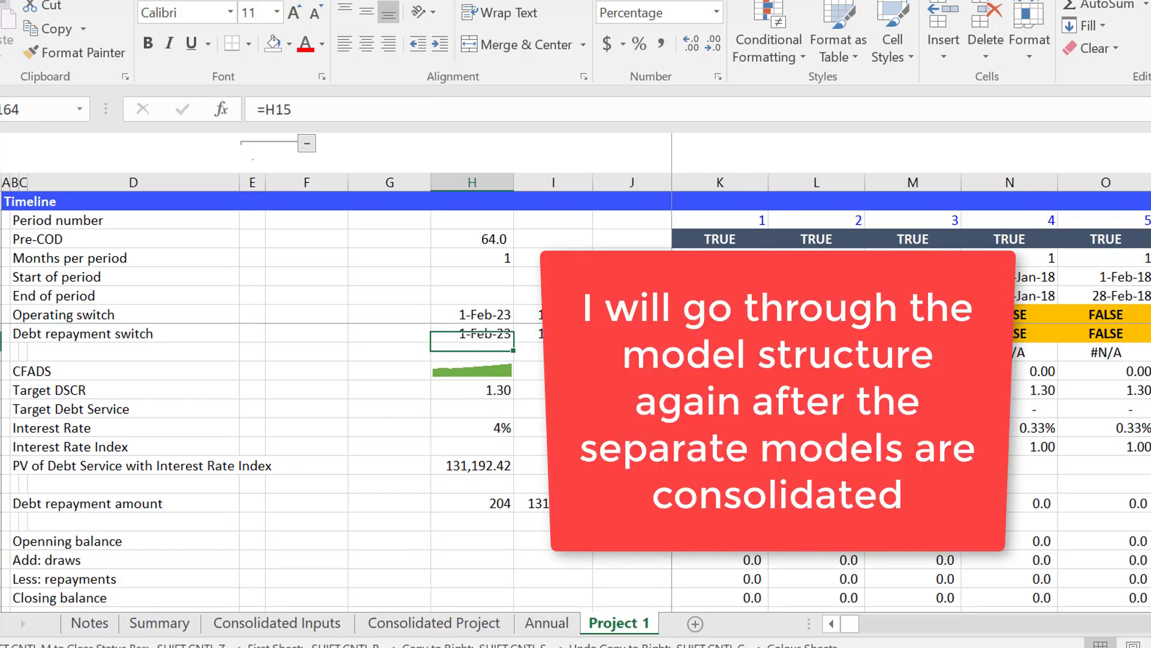
Review the debt balance, interest and IDC rows, and the depreciation and plant balance schedule.
{"action": "key", "text": "Down"}
{"action": "key", "text": "Down"}
{"action": "key", "text": "Down"}
{"action": "key", "text": "Down"}
{"action": "key", "text": "Down"}
{"action": "key", "text": "Down"}
{"action": "key", "text": "Down"}
{"action": "key", "text": "Down"}
{"action": "key", "text": "Down"}
{"action": "key", "text": "Down"}
{"action": "key", "text": "Down"}
{"action": "key", "text": "Down"}
{"action": "key", "text": "Down"}
{"action": "key", "text": "Down"}
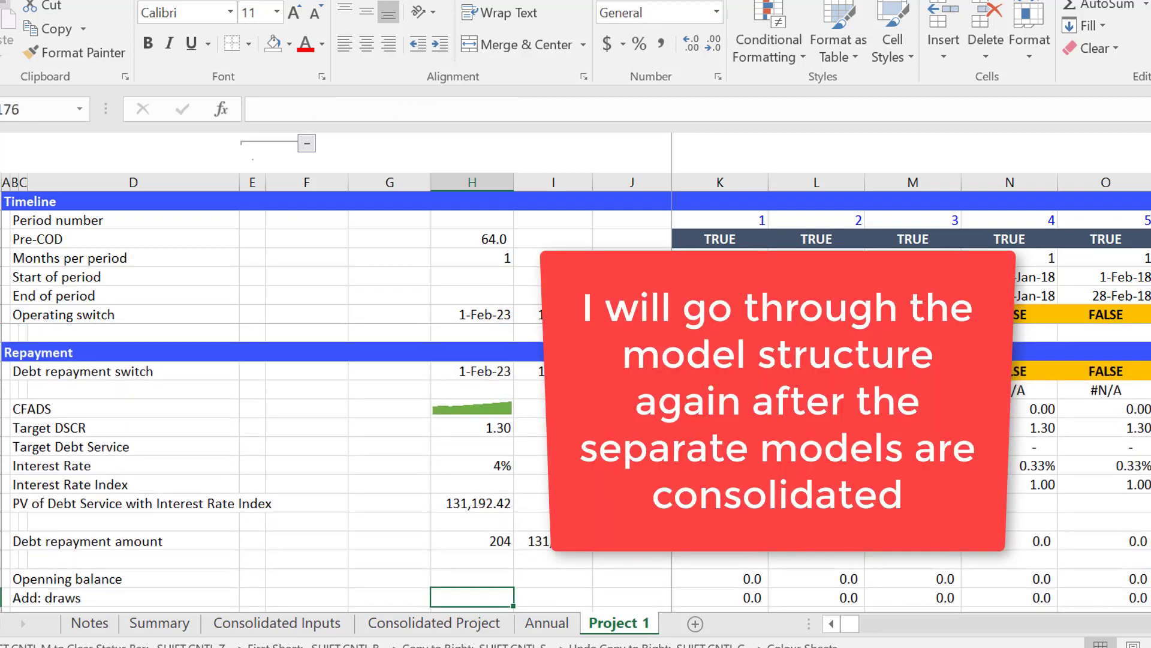
{"action": "key", "text": "Down"}
{"action": "key", "text": "Down"}
{"action": "key", "text": "Down"}
{"action": "key", "text": "Down"}
{"action": "key", "text": "Down"}
{"action": "key", "text": "Down"}
{"action": "key", "text": "Down"}
{"action": "key", "text": "Down"}
{"action": "key", "text": "Down"}
{"action": "key", "text": "Down"}
{"action": "key", "text": "Down"}
{"action": "key", "text": "Down"}
{"action": "key", "text": "Down"}
{"action": "key", "text": "Down"}
{"action": "key", "text": "Down"}
{"action": "key", "text": "Down"}
{"action": "key", "text": "Down"}
{"action": "key", "text": "Down"}
{"action": "key", "text": "Down"}
{"action": "key", "text": "Down"}
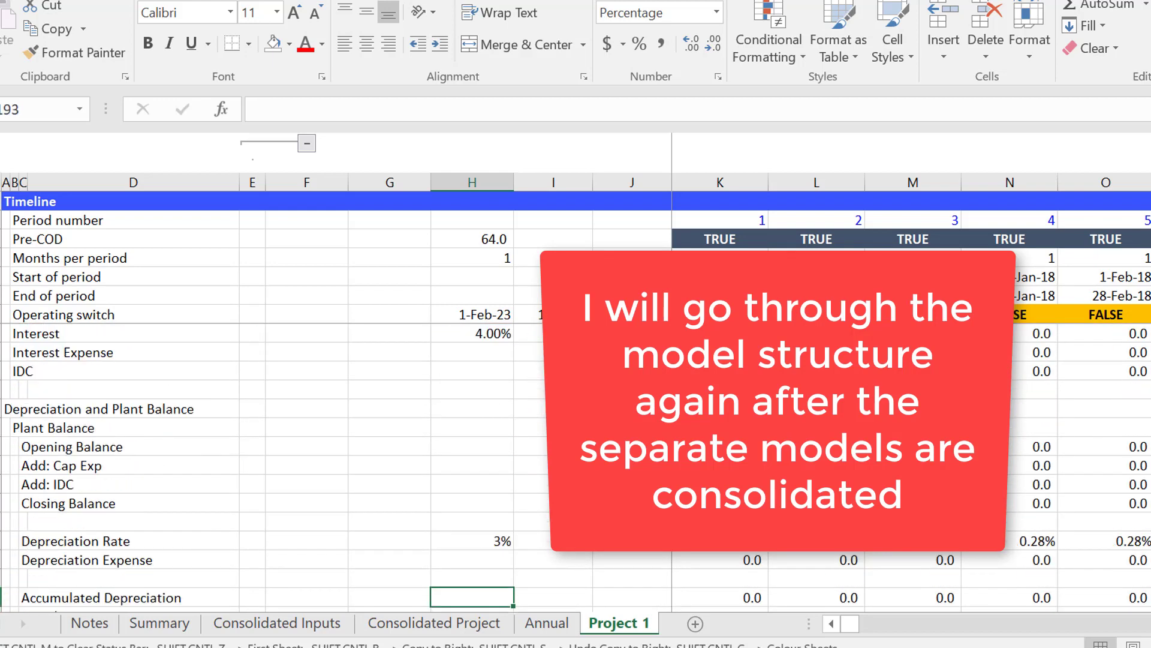
{"action": "key", "text": "Up"}
{"action": "key", "text": "Up"}
{"action": "key", "text": "Up"}
{"action": "key", "text": "Up"}
{"action": "key", "text": "Up"}
{"action": "key", "text": "Up"}
{"action": "key", "text": "Up"}
{"action": "key", "text": "Up"}
{"action": "key", "text": "Up"}
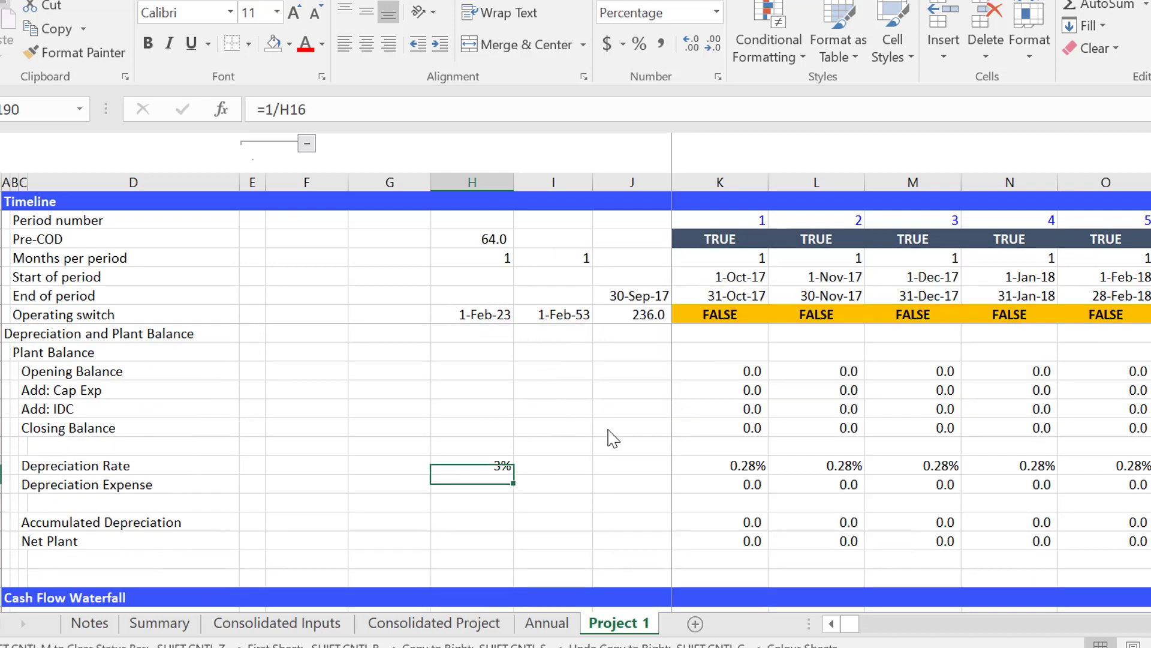
Look through the Cash Flow Waterfall and the minimum DSCR, PLCR and LLCR rows ending the Project 1 sheet.
{"action": "key", "text": "Down"}
{"action": "key", "text": "Down"}
{"action": "key", "text": "Down"}
{"action": "key", "text": "Down"}
{"action": "key", "text": "Down"}
{"action": "key", "text": "Down"}
{"action": "key", "text": "Down"}
{"action": "key", "text": "Down"}
{"action": "key", "text": "Down"}
{"action": "key", "text": "Down"}
{"action": "key", "text": "Down"}
{"action": "key", "text": "Down"}
{"action": "key", "text": "Down"}
{"action": "key", "text": "Down"}
{"action": "key", "text": "Down"}
{"action": "key", "text": "Down"}
{"action": "key", "text": "Down"}
{"action": "key", "text": "Down"}
{"action": "key", "text": "Down"}
{"action": "key", "text": "Down"}
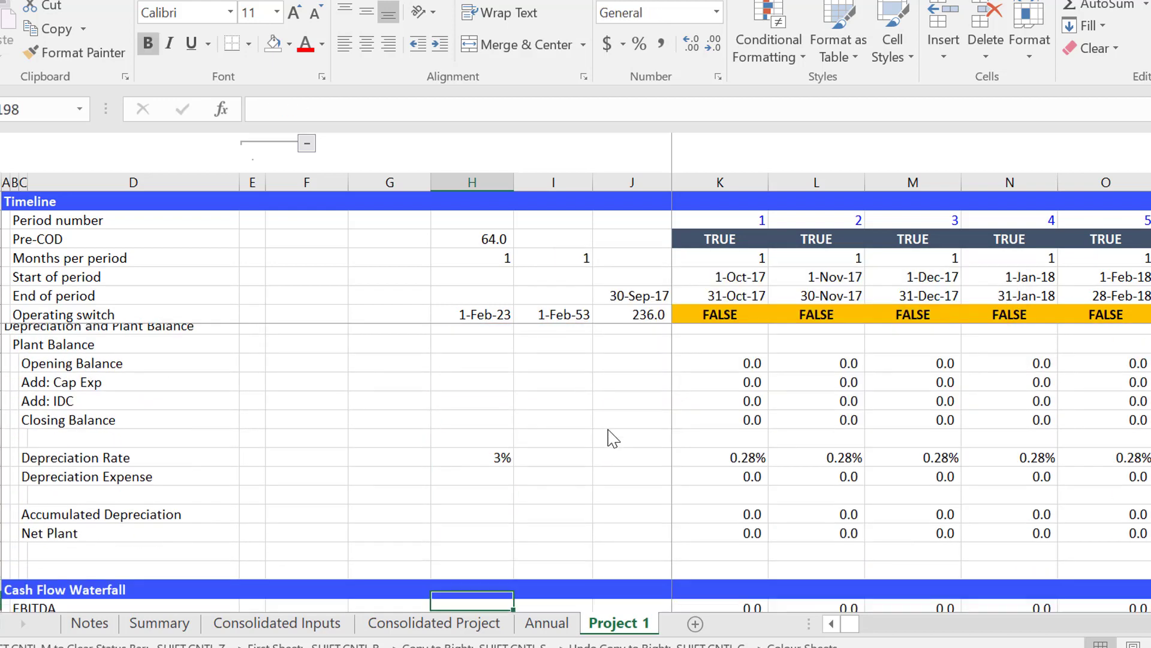
{"action": "key", "text": "Down"}
{"action": "key", "text": "Down"}
{"action": "key", "text": "Down"}
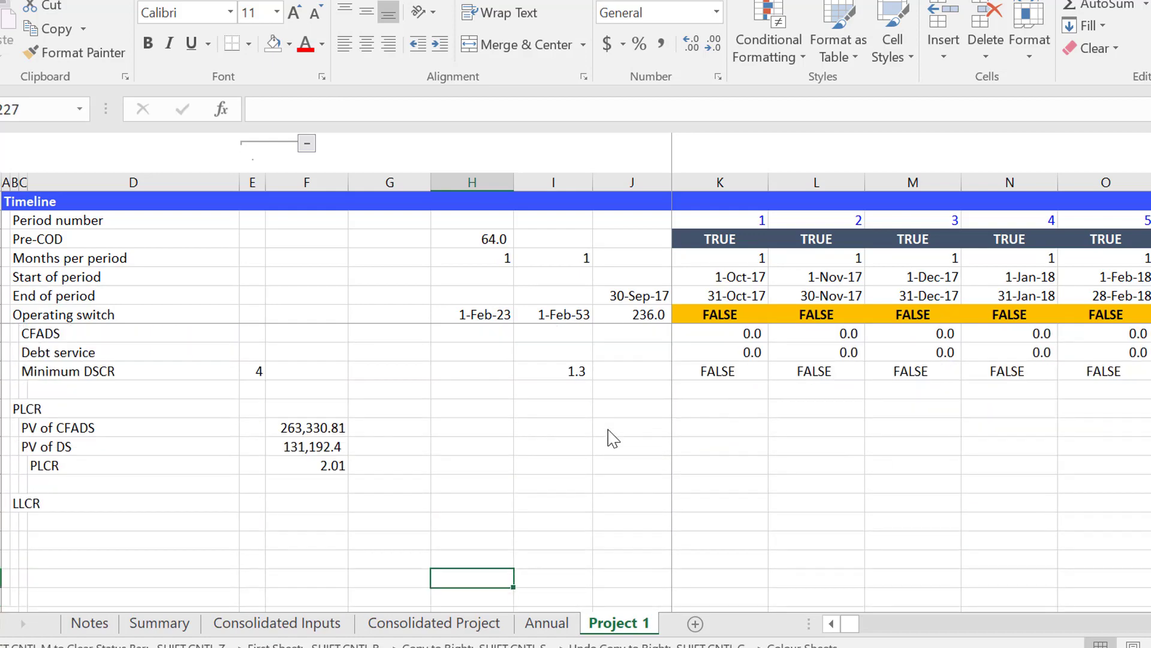
Return to the Assumptions block at the start of the Project 1 sheet.
{"action": "key", "text": "Page_Up"}
{"action": "key", "text": "Page_Up"}
{"action": "key", "text": "Page_Up"}
{"action": "key", "text": "Page_Up"}
{"action": "key", "text": "Page_Up"}
{"action": "key", "text": "Page_Up"}
{"action": "key", "text": "Page_Up"}
{"action": "key", "text": "Page_Up"}
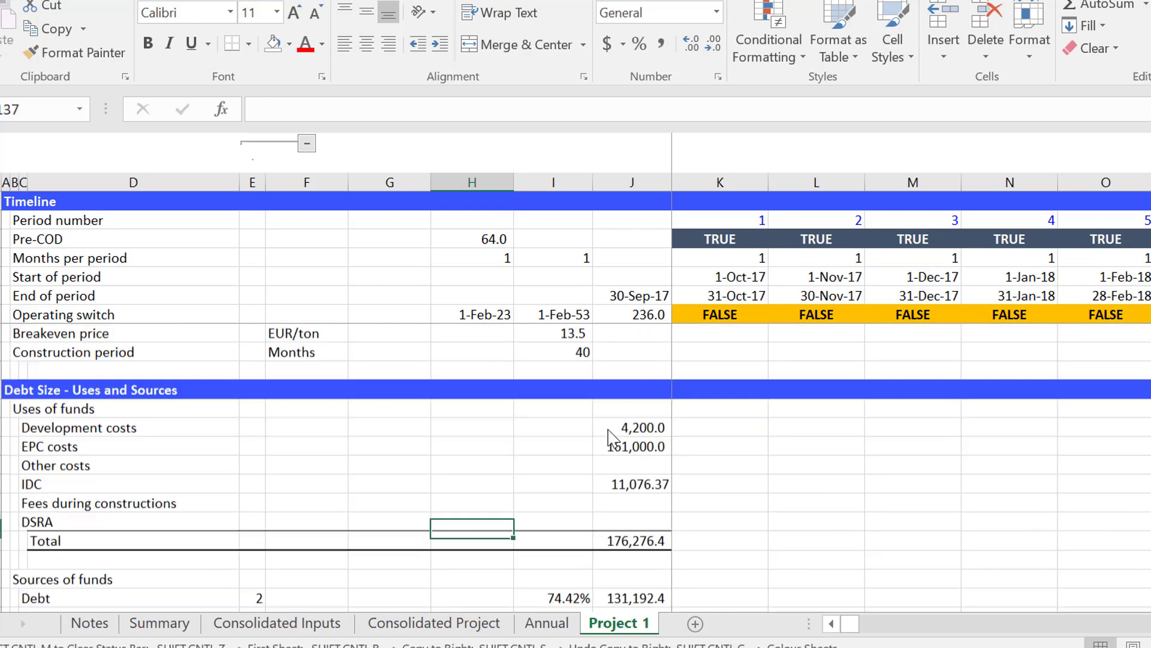
{"action": "key", "text": "Page_Up"}
{"action": "key", "text": "Page_Up"}
{"action": "key", "text": "Page_Up"}
{"action": "key", "text": "Page_Up"}
{"action": "key", "text": "Page_Up"}
{"action": "key", "text": "Page_Up"}
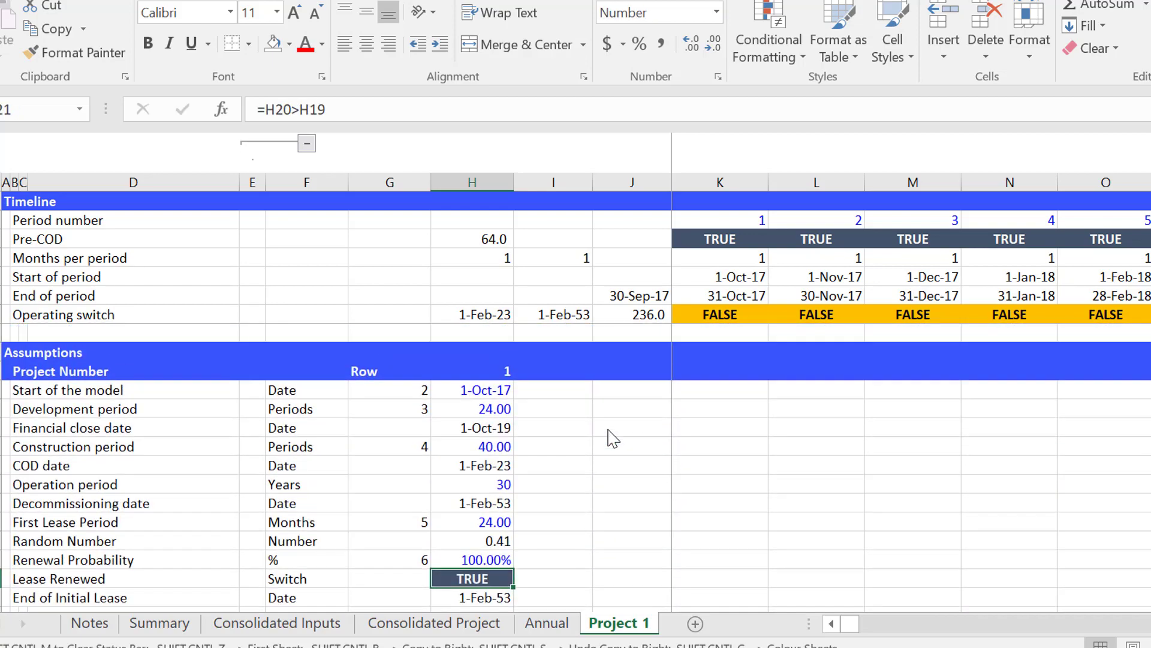
Examine the INDEX formulas for Start of the model and Development period in the Project 1 assumptions, along with their row numbers.
{"action": "key", "text": "Up"}
{"action": "key", "text": "Up"}
{"action": "key", "text": "Up"}
{"action": "key", "text": "Up"}
{"action": "key", "text": "Up"}
{"action": "key", "text": "Up"}
{"action": "key", "text": "Up"}
{"action": "key", "text": "Up"}
{"action": "key", "text": "Up"}
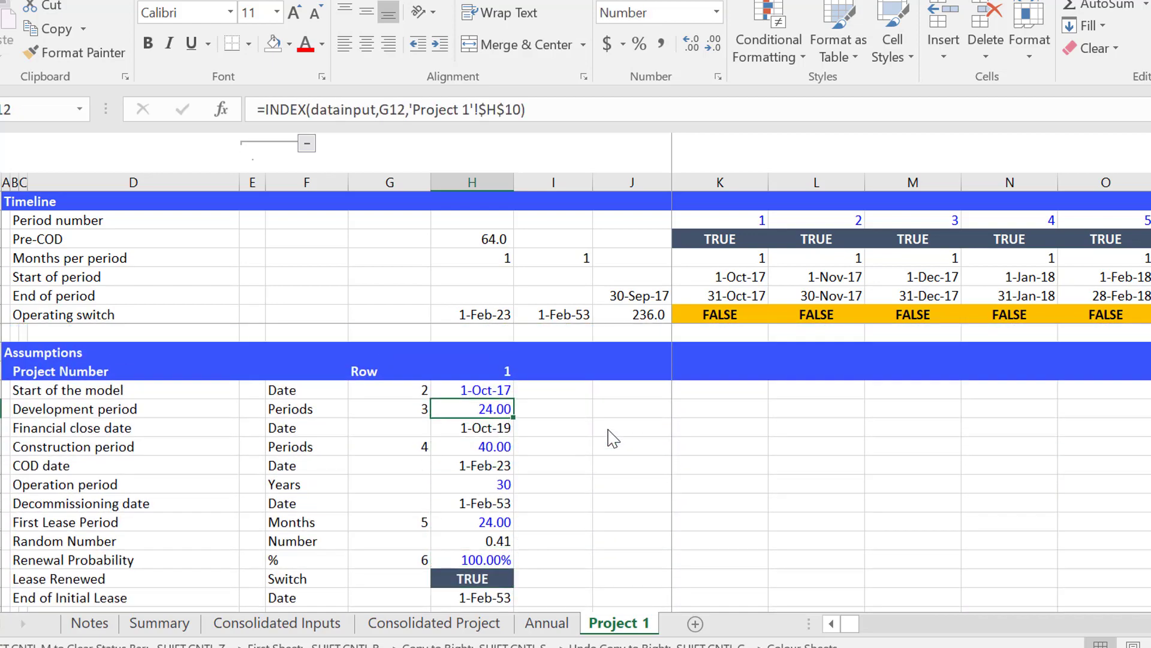
{"action": "key", "text": "Left"}
{"action": "key", "text": "Right"}
{"action": "key", "text": "Left"}
{"action": "key", "text": "Right"}
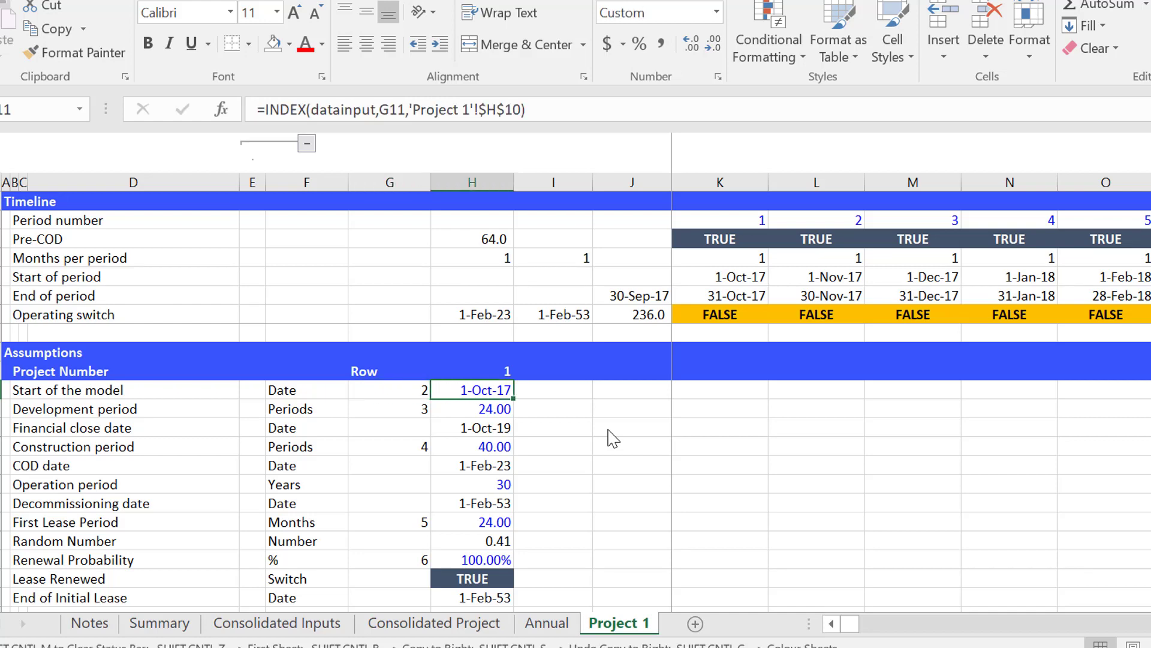
Open the Consolidated Inputs sheet and inspect the Start Date row that the Project 1 formula refers to.
{"action": "key", "text": "ctrl+Page_Up"}
{"action": "key", "text": "ctrl+Page_Up"}
{"action": "key", "text": "ctrl+Page_Up"}
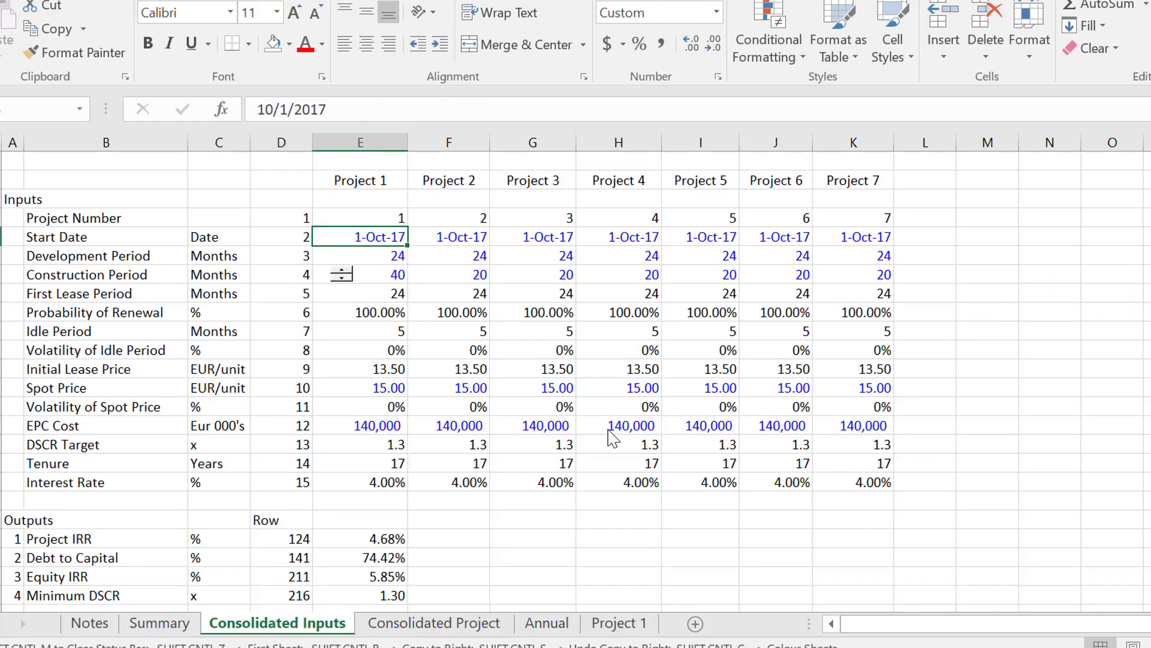
{"action": "key", "text": "Left"}
{"action": "key", "text": "Left"}
{"action": "key", "text": "Right"}
{"action": "key", "text": "Right"}
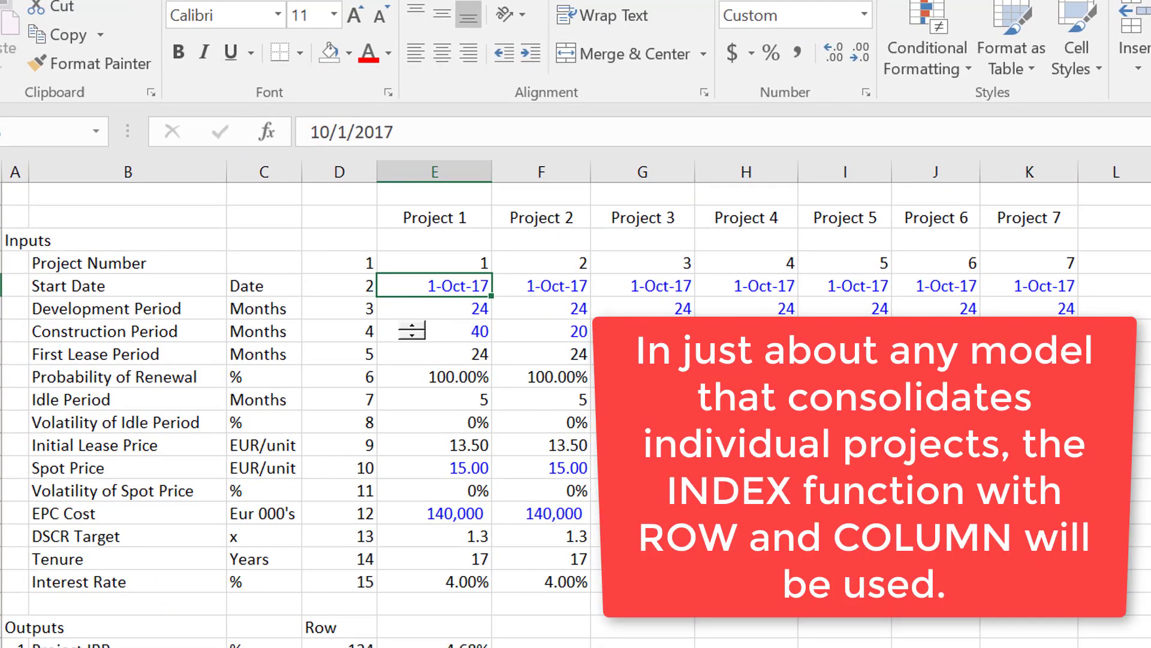
Select the datainput range from Project 1's number through Project 7's interest rate to see which cells it covers.
{"action": "key", "text": "Up"}
{"action": "key", "text": "shift+Right"}
{"action": "key", "text": "shift+Right"}
{"action": "key", "text": "shift+Right"}
{"action": "key", "text": "shift+Right"}
{"action": "key", "text": "shift+Right"}
{"action": "key", "text": "shift+Right"}
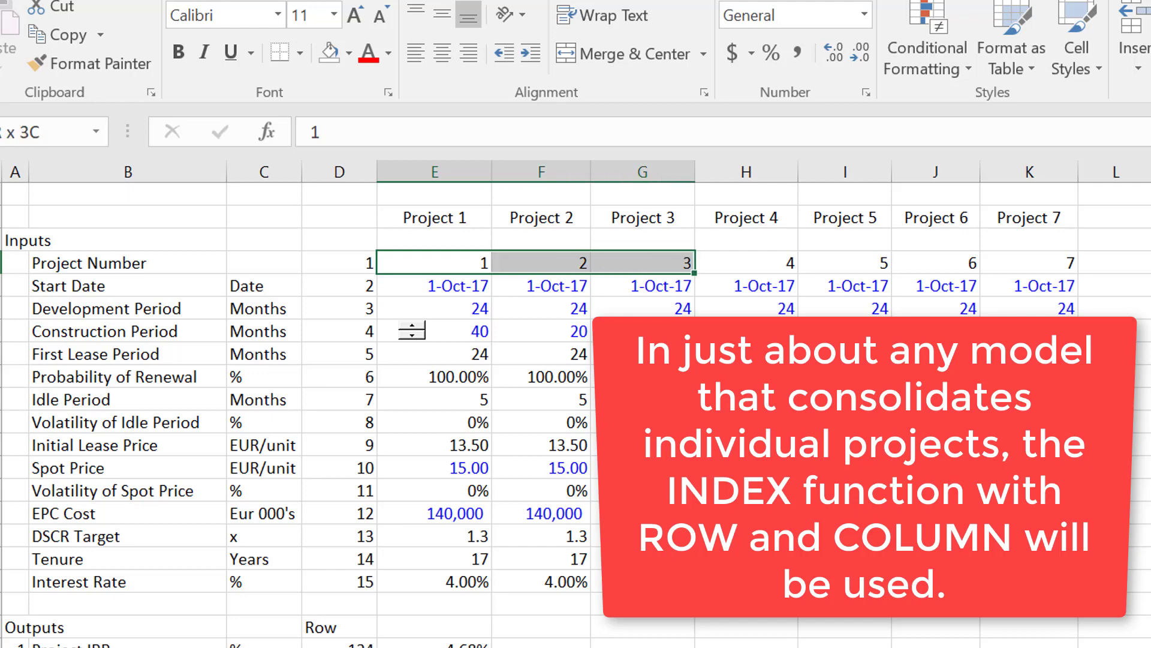
{"action": "key", "text": "shift+Down"}
{"action": "key", "text": "shift+Down"}
{"action": "key", "text": "shift+Down"}
{"action": "key", "text": "shift+Down"}
{"action": "key", "text": "shift+Down"}
{"action": "key", "text": "shift+Down"}
{"action": "key", "text": "shift+Down"}
{"action": "key", "text": "shift+Down"}
{"action": "key", "text": "shift+Down"}
{"action": "key", "text": "shift+Down"}
{"action": "key", "text": "shift+Down"}
{"action": "key", "text": "shift+Down"}
{"action": "key", "text": "shift+Down"}
{"action": "key", "text": "shift+Down"}
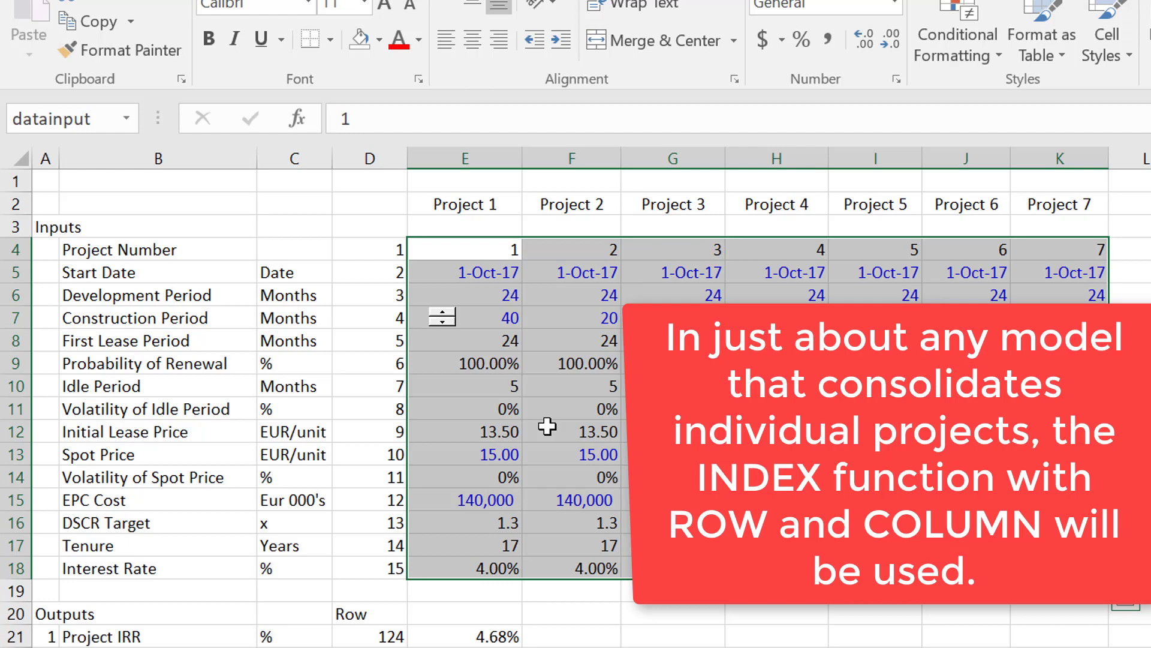
Review Project 1's DSCR Target, Tenure and Interest Rate inputs on the Consolidated Inputs sheet.
{"action": "key", "text": "Down"}
{"action": "key", "text": "Down"}
{"action": "key", "text": "Down"}
{"action": "key", "text": "Down"}
{"action": "key", "text": "Down"}
{"action": "key", "text": "Down"}
{"action": "key", "text": "Down"}
{"action": "key", "text": "Down"}
{"action": "key", "text": "Down"}
{"action": "key", "text": "Down"}
{"action": "key", "text": "Down"}
{"action": "key", "text": "Down"}
{"action": "key", "text": "Down"}
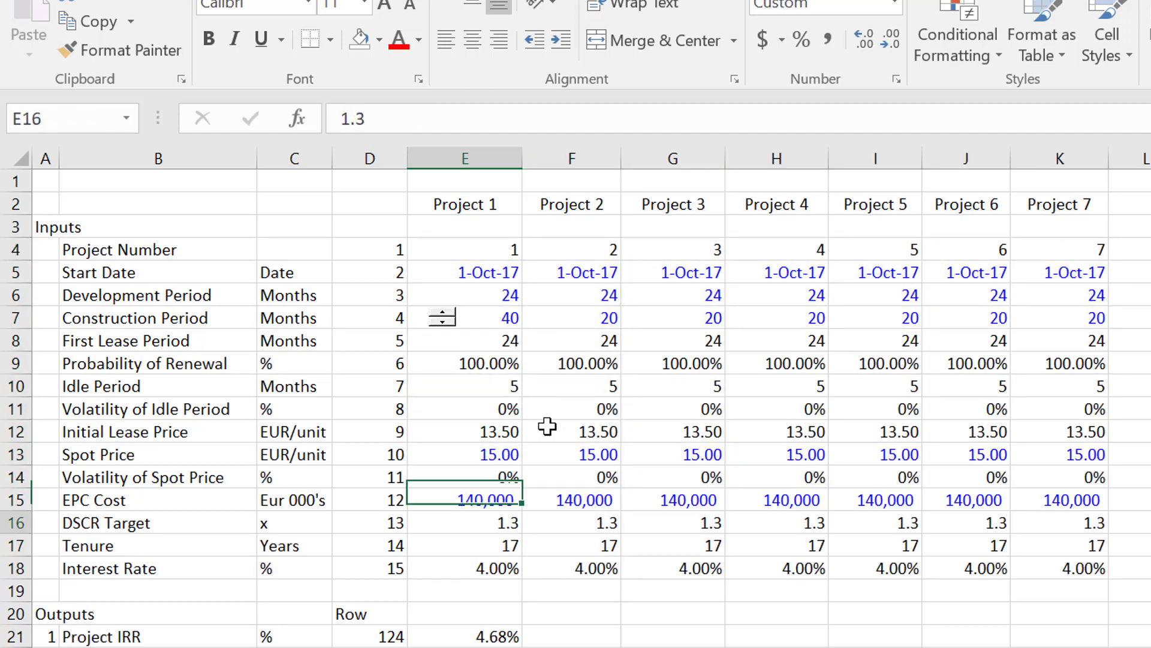
{"action": "key", "text": "Up"}
{"action": "key", "text": "Up"}
{"action": "key", "text": "Down"}
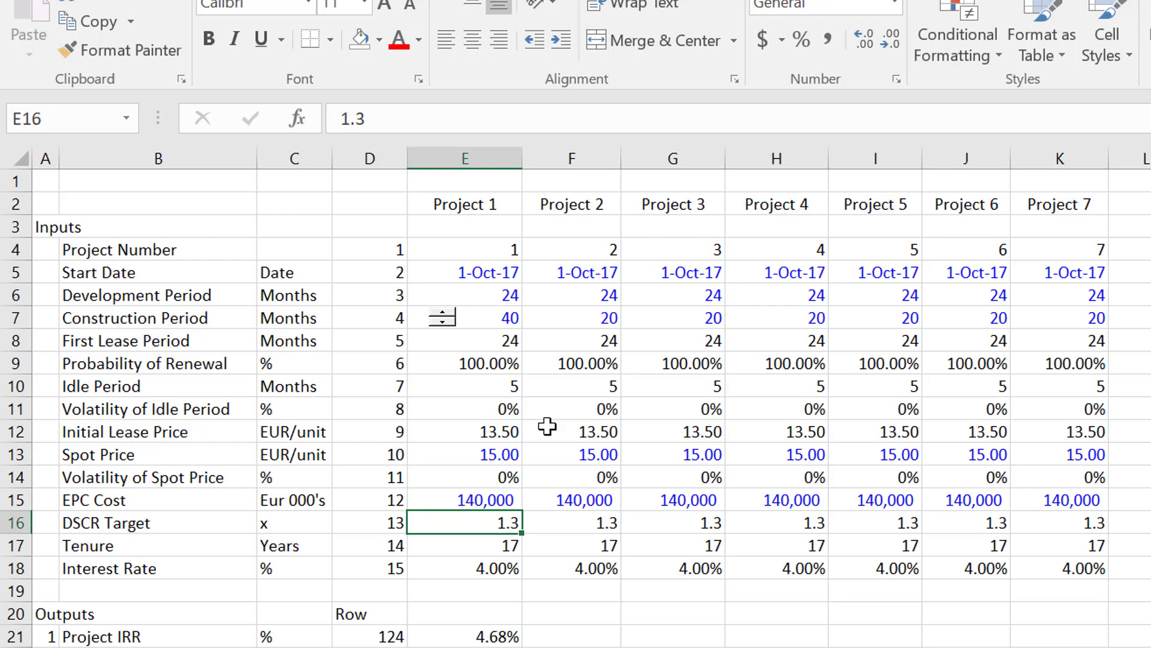
{"action": "key", "text": "Down"}
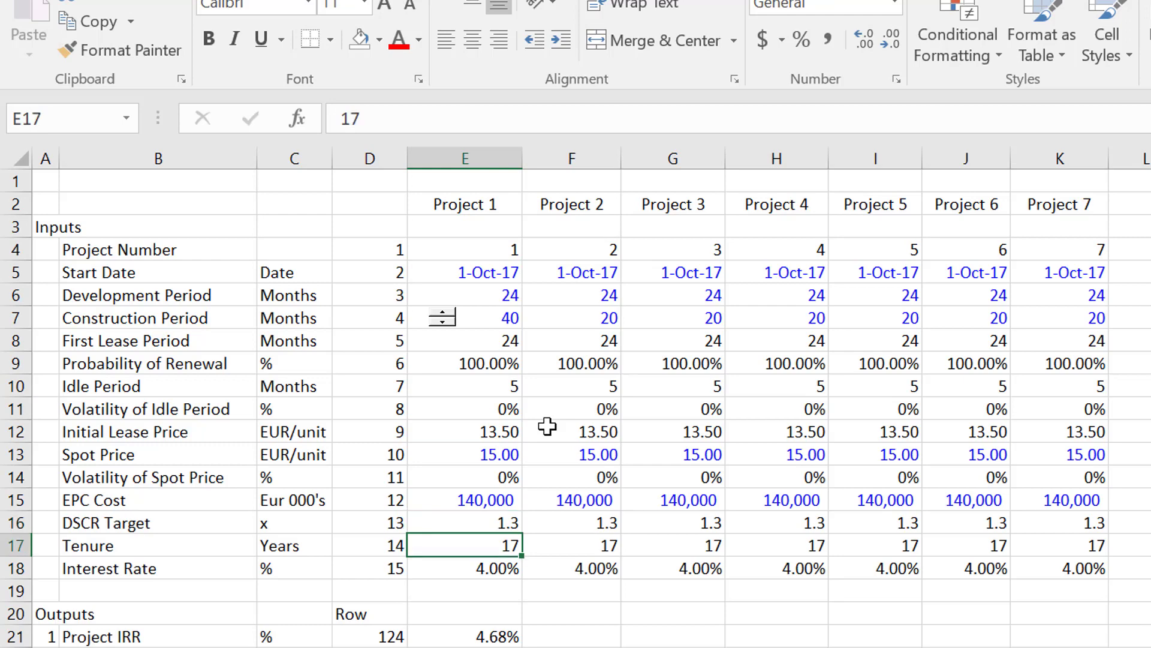
{"action": "key", "text": "Down"}
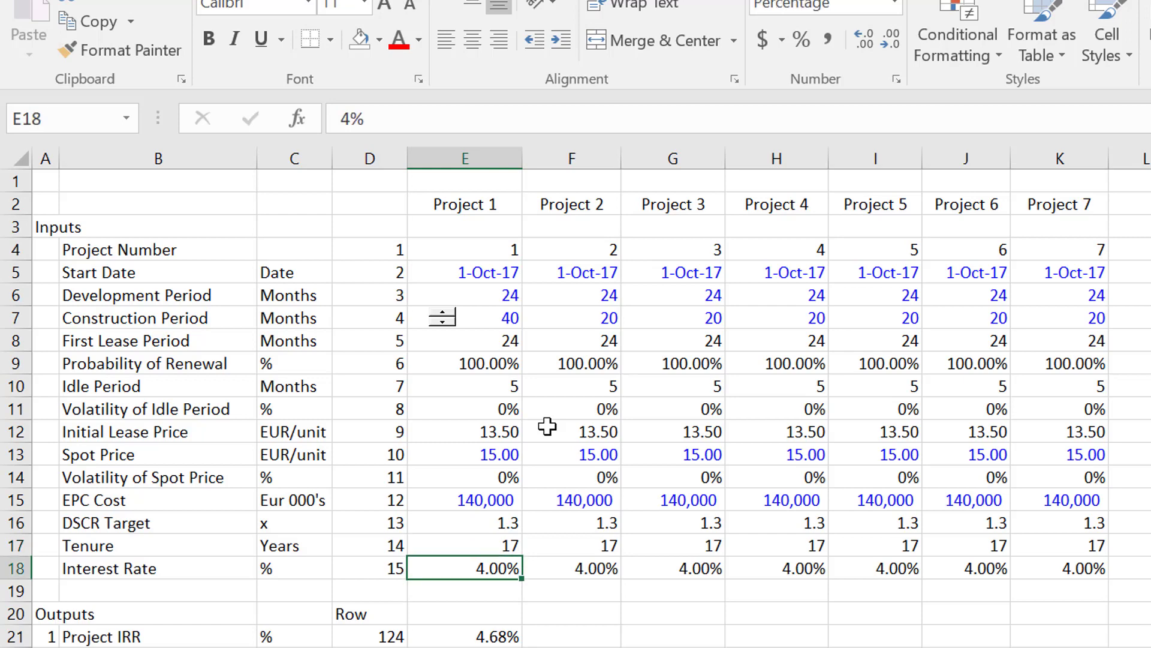
Return to the Project 1 sheet and look through its assumptions down to the Financing Assumptions and Operating model.
{"action": "key", "text": "ctrl+Page_Down"}
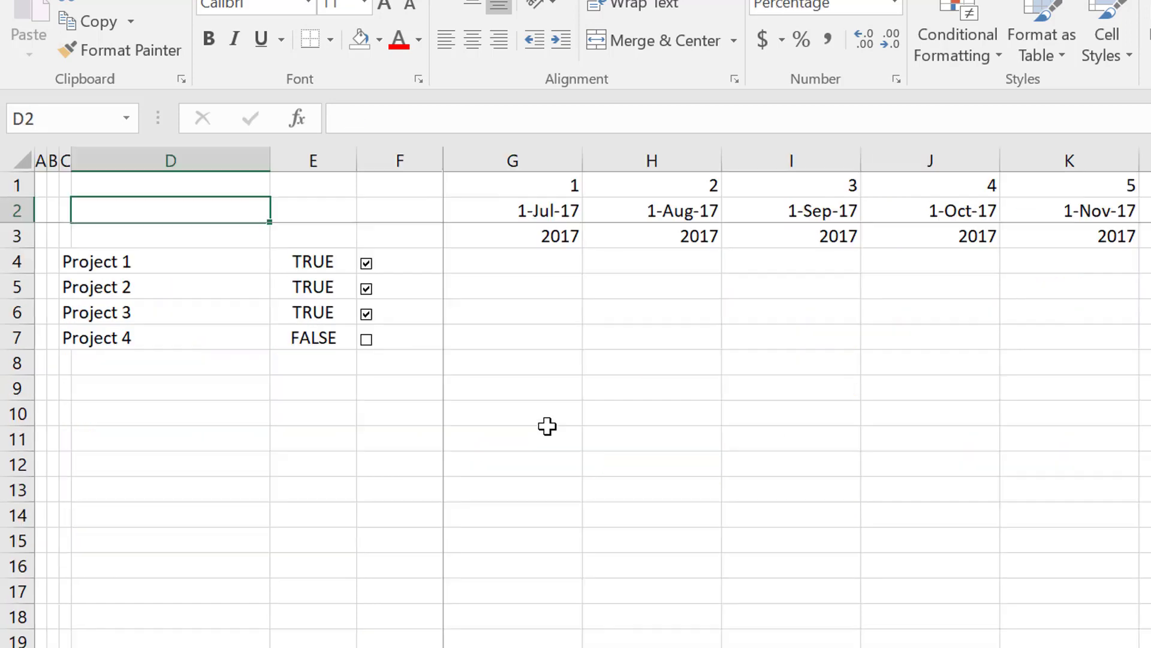
{"action": "key", "text": "ctrl+Page_Down"}
{"action": "key", "text": "ctrl+Page_Down"}
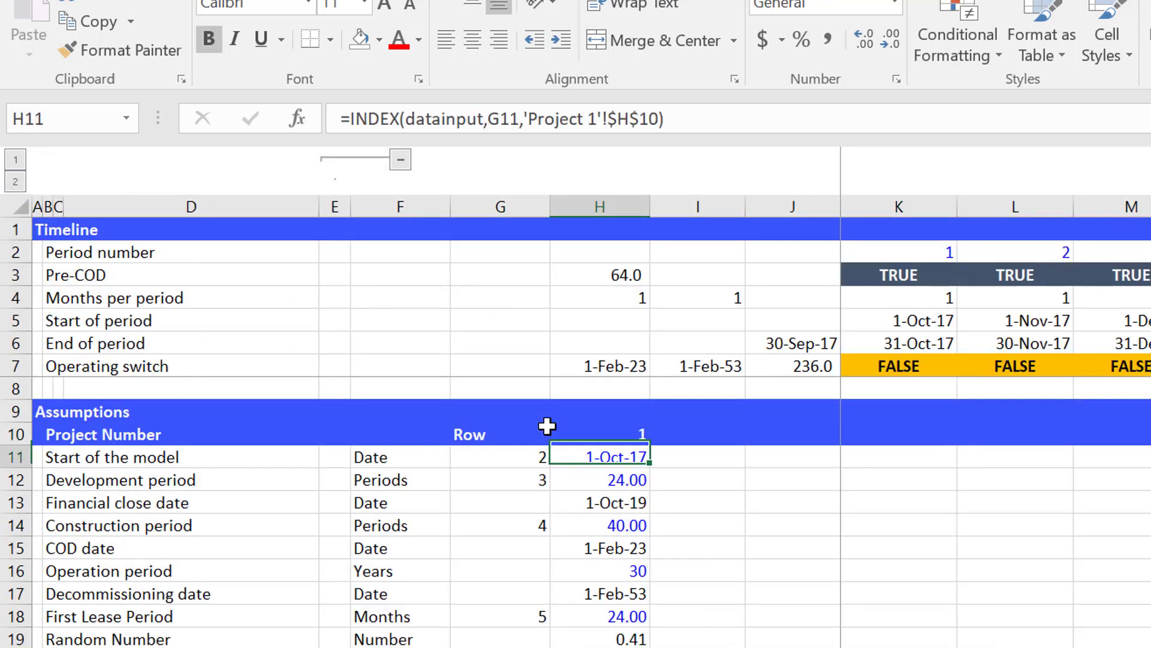
{"action": "key", "text": "Down"}
{"action": "key", "text": "Down"}
{"action": "key", "text": "Down"}
{"action": "key", "text": "Down"}
{"action": "key", "text": "Down"}
{"action": "key", "text": "Down"}
{"action": "key", "text": "Down"}
{"action": "key", "text": "Down"}
{"action": "key", "text": "Down"}
{"action": "key", "text": "Down"}
{"action": "key", "text": "Down"}
{"action": "key", "text": "Down"}
{"action": "key", "text": "Down"}
{"action": "key", "text": "Down"}
{"action": "key", "text": "Down"}
{"action": "key", "text": "Down"}
{"action": "key", "text": "Down"}
{"action": "key", "text": "Down"}
{"action": "key", "text": "Down"}
{"action": "key", "text": "Down"}
{"action": "key", "text": "Down"}
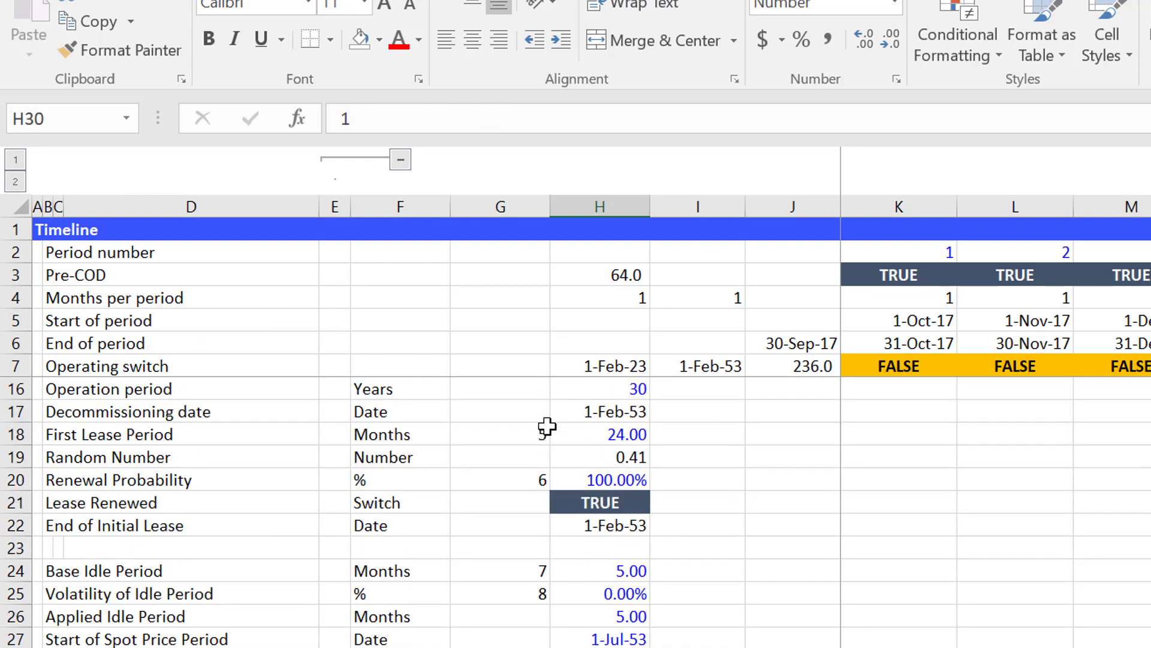
{"action": "key", "text": "Down"}
{"action": "key", "text": "Down"}
{"action": "key", "text": "Down"}
{"action": "key", "text": "Down"}
{"action": "key", "text": "Down"}
{"action": "key", "text": "Down"}
{"action": "key", "text": "Down"}
{"action": "key", "text": "Down"}
{"action": "key", "text": "Down"}
{"action": "key", "text": "Down"}
{"action": "key", "text": "Down"}
{"action": "key", "text": "Down"}
{"action": "key", "text": "Down"}
{"action": "key", "text": "Down"}
{"action": "key", "text": "Down"}
{"action": "key", "text": "Down"}
{"action": "key", "text": "Down"}
{"action": "key", "text": "Down"}
{"action": "key", "text": "Down"}
{"action": "key", "text": "Down"}
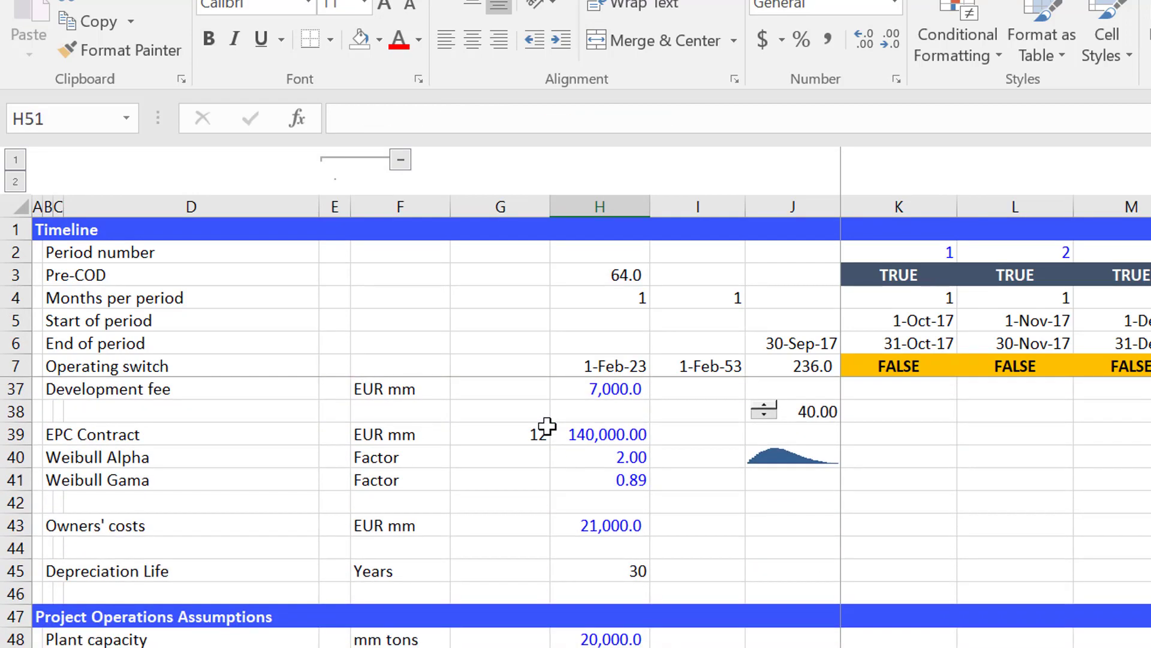
{"action": "key", "text": "Down"}
{"action": "key", "text": "Down"}
{"action": "key", "text": "Down"}
{"action": "key", "text": "Down"}
{"action": "key", "text": "Down"}
{"action": "key", "text": "Down"}
{"action": "key", "text": "Down"}
{"action": "key", "text": "Down"}
{"action": "key", "text": "Down"}
{"action": "key", "text": "Down"}
{"action": "key", "text": "Down"}
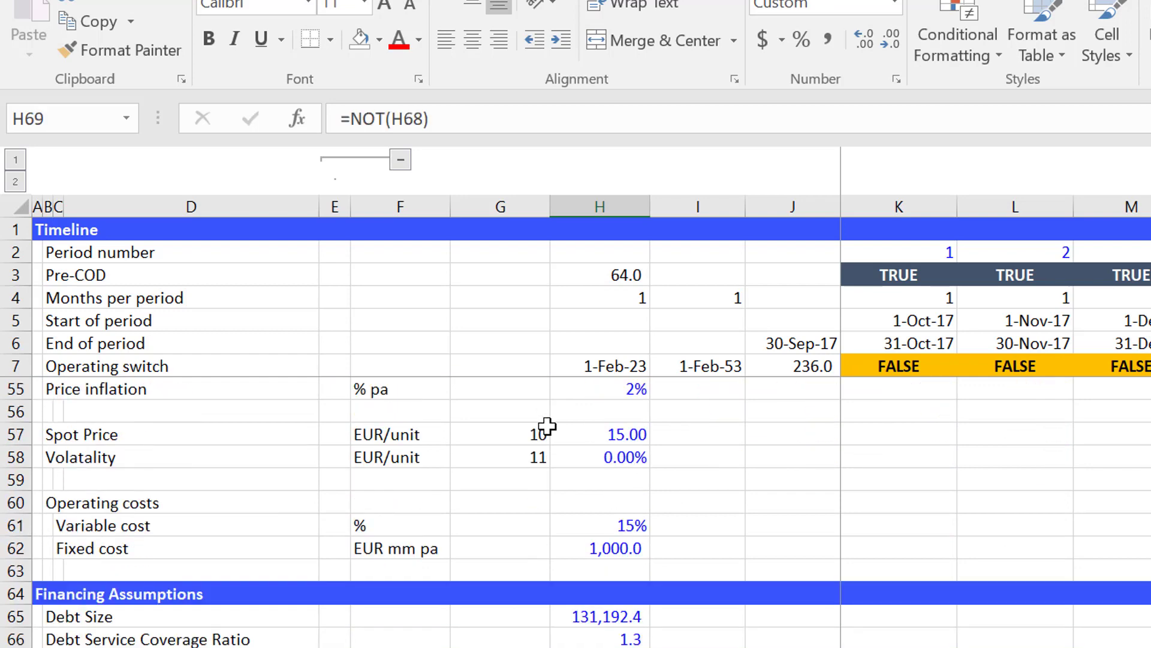
{"action": "key", "text": "Down"}
{"action": "key", "text": "Down"}
{"action": "key", "text": "Down"}
{"action": "key", "text": "Down"}
{"action": "key", "text": "Down"}
{"action": "key", "text": "Down"}
{"action": "key", "text": "Down"}
{"action": "key", "text": "Down"}
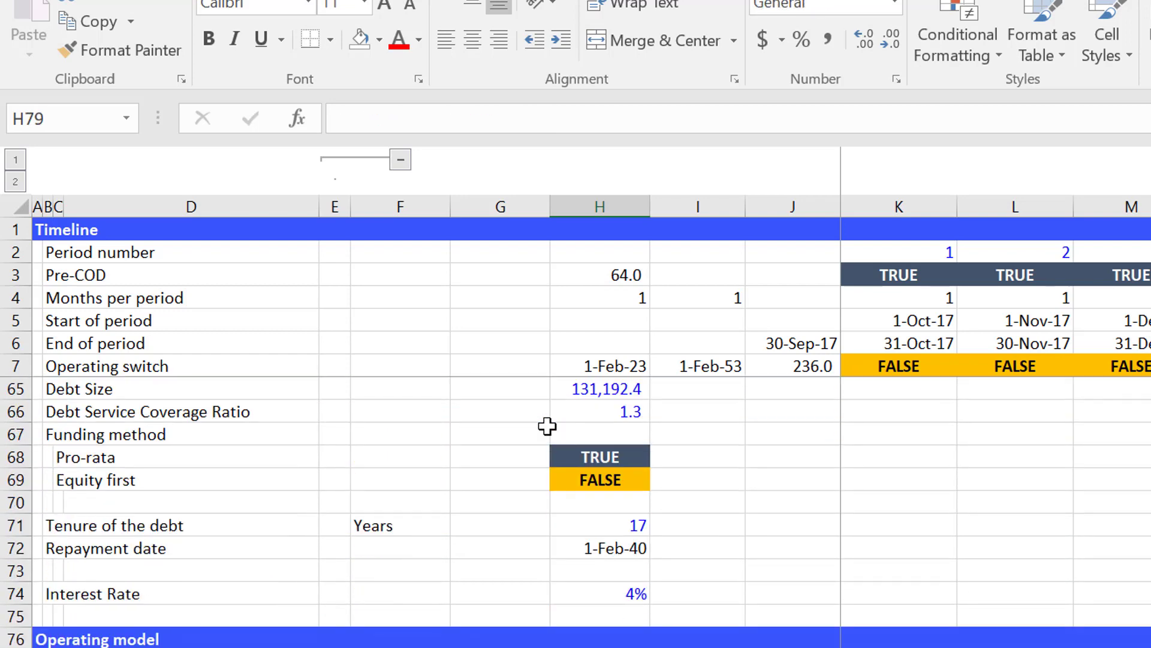
{"action": "key", "text": "Down"}
{"action": "key", "text": "Down"}
{"action": "key", "text": "Down"}
Inspect the formulas behind the Debt Service Coverage Ratio and Debt Size in the Financing Assumptions.
{"action": "key", "text": "Up"}
{"action": "key", "text": "Up"}
{"action": "key", "text": "Up"}
{"action": "key", "text": "Up"}
{"action": "key", "text": "Up"}
{"action": "key", "text": "Up"}
{"action": "key", "text": "Up"}
{"action": "key", "text": "Up"}
{"action": "key", "text": "Up"}
{"action": "key", "text": "Up"}
{"action": "key", "text": "Up"}
{"action": "key", "text": "Up"}
{"action": "key", "text": "Up"}
{"action": "key", "text": "Up"}
{"action": "key", "text": "Up"}
{"action": "key", "text": "Up"}
{"action": "key", "text": "Up"}
{"action": "key", "text": "Up"}
{"action": "key", "text": "Up"}
{"action": "key", "text": "Up"}
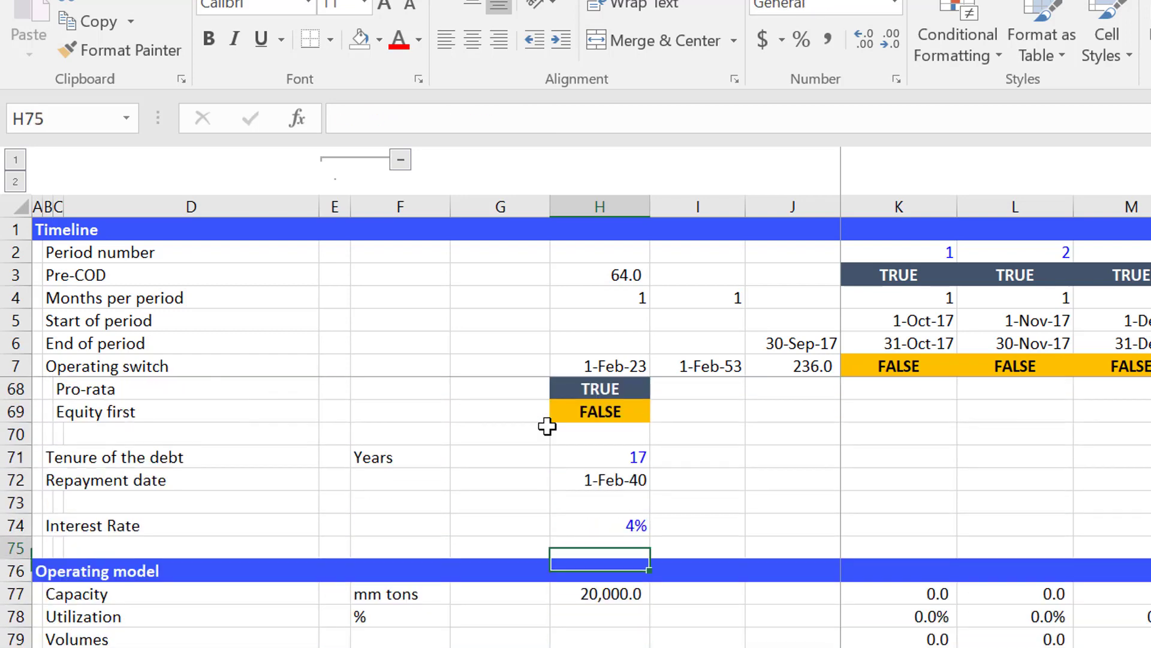
{"action": "key", "text": "Down"}
{"action": "key", "text": "Down"}
{"action": "key", "text": "Down"}
{"action": "key", "text": "Down"}
{"action": "key", "text": "Down"}
{"action": "key", "text": "Down"}
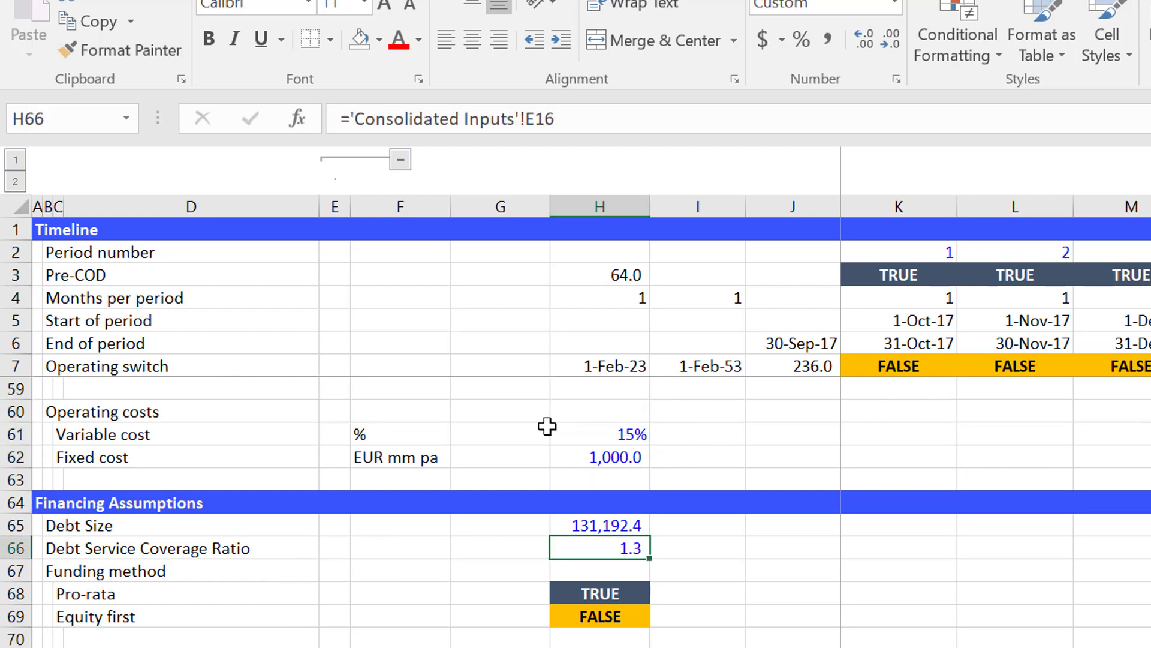
{"action": "key", "text": "Left"}
{"action": "key", "text": "Right"}
{"action": "key", "text": "Up"}
{"action": "key", "text": "Up"}
{"action": "key", "text": "Up"}
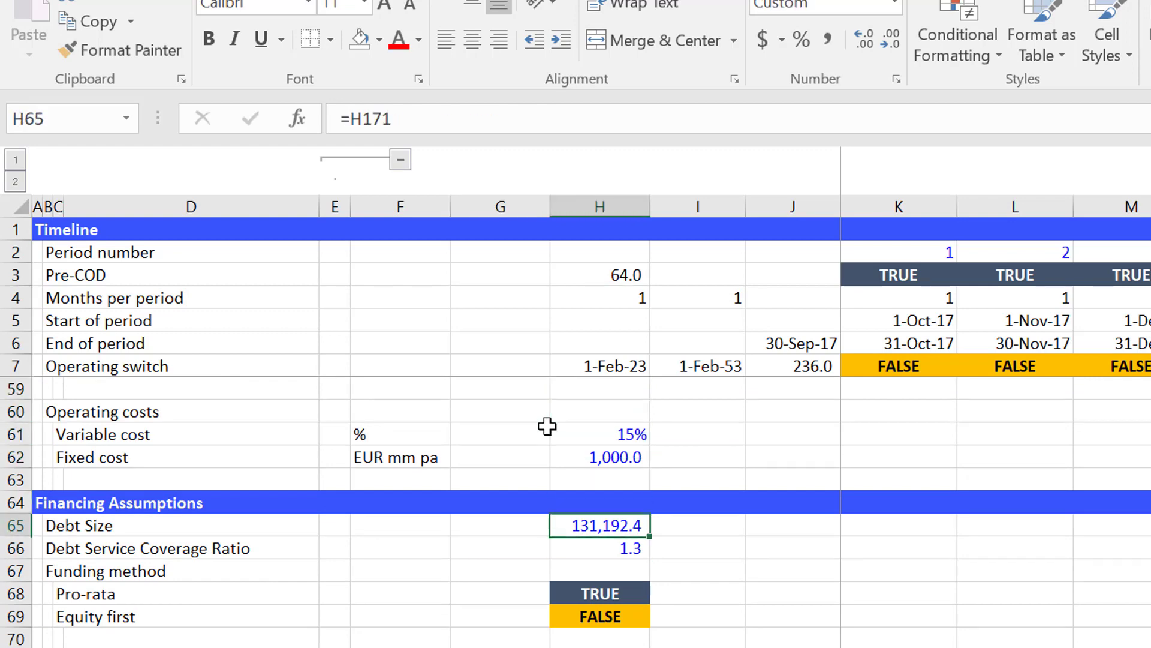
Copy the Spot Price INDEX formula from H57 into the Debt Service Coverage Ratio cell H66.
{"action": "key", "text": "Up"}
{"action": "key", "text": "Up"}
{"action": "key", "text": "Up"}
{"action": "key", "text": "Up"}
{"action": "key", "text": "Up"}
{"action": "key", "text": "Up"}
{"action": "key", "text": "Up"}
{"action": "key", "text": "Up"}
{"action": "key", "text": "Up"}
{"action": "key", "text": "Up"}
{"action": "key", "text": "Up"}
{"action": "key", "text": "Down"}
{"action": "key", "text": "Down"}
{"action": "key", "text": "Down"}
{"action": "key", "text": "Down"}
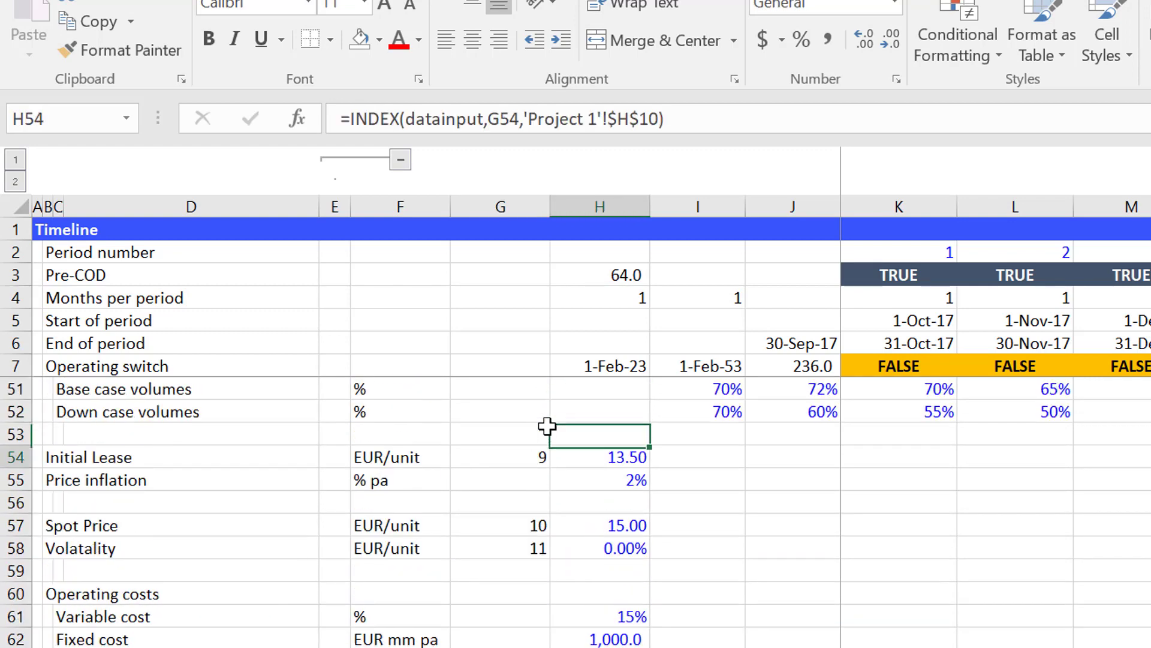
{"action": "key", "text": "Down"}
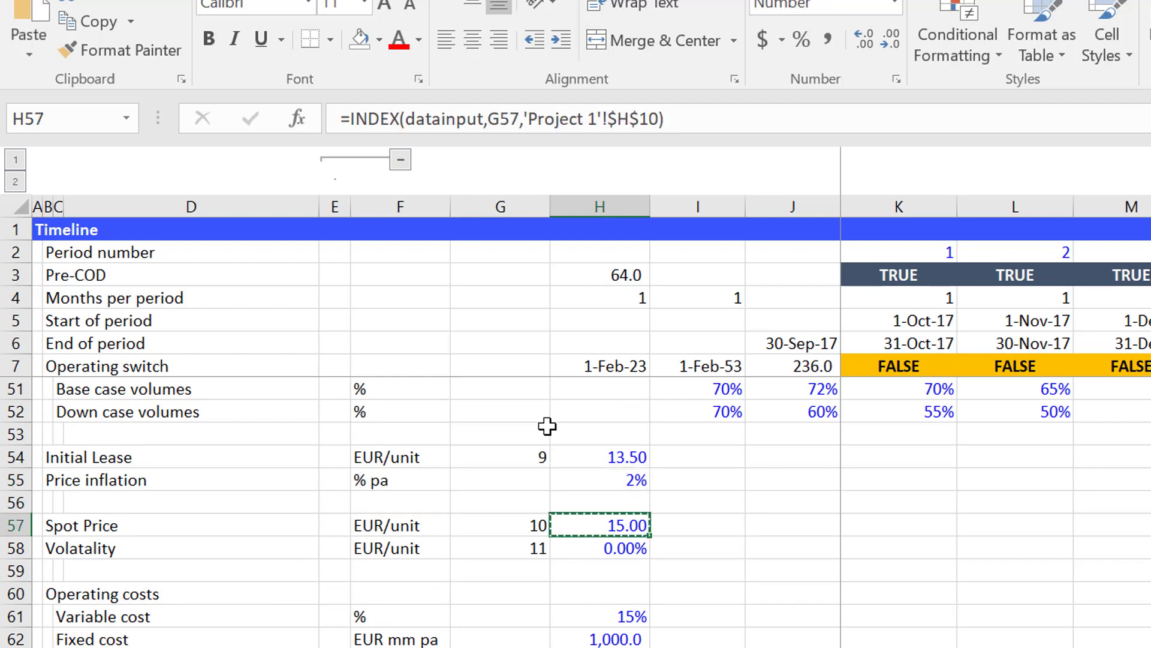
{"action": "key", "text": "Down"}
{"action": "key", "text": "Up"}
{"action": "key", "text": "Down"}
{"action": "key", "text": "Down"}
{"action": "key", "text": "Down"}
{"action": "key", "text": "Down"}
{"action": "key", "text": "Down"}
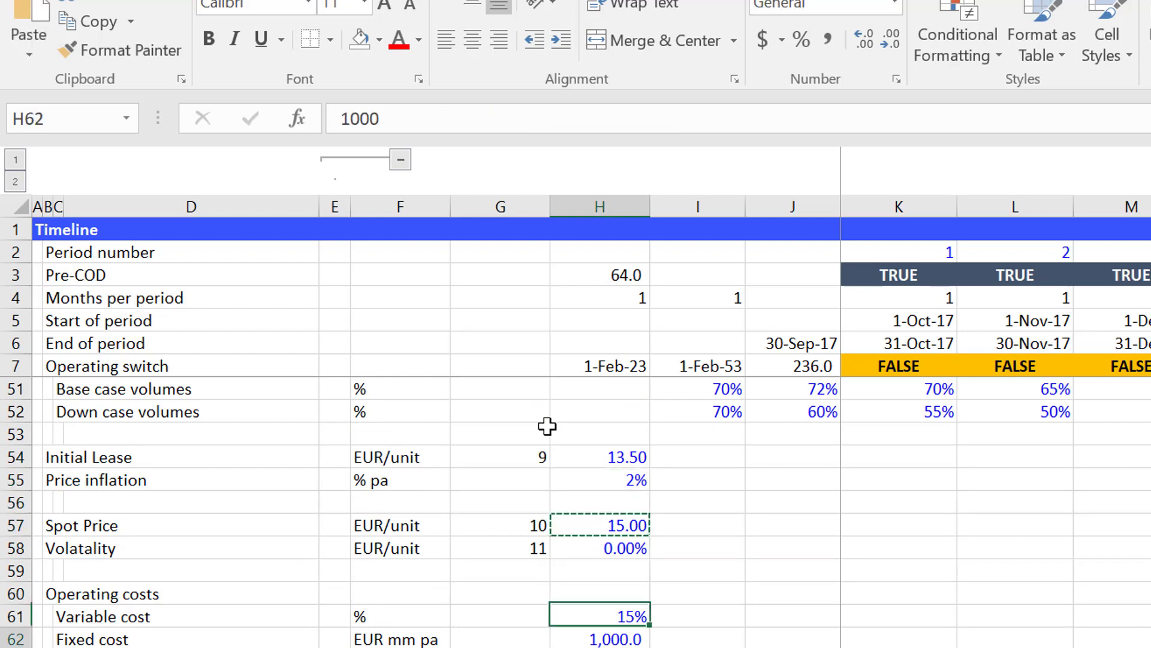
{"action": "key", "text": "Down"}
{"action": "key", "text": "Down"}
{"action": "key", "text": "Down"}
{"action": "key", "text": "Down"}
{"action": "key", "text": "Down"}
{"action": "key", "text": "Down"}
{"action": "key", "text": "Down"}
{"action": "key", "text": "Down"}
{"action": "key", "text": "Down"}
{"action": "key", "text": "Down"}
{"action": "key", "text": "Down"}
{"action": "key", "text": "Up"}
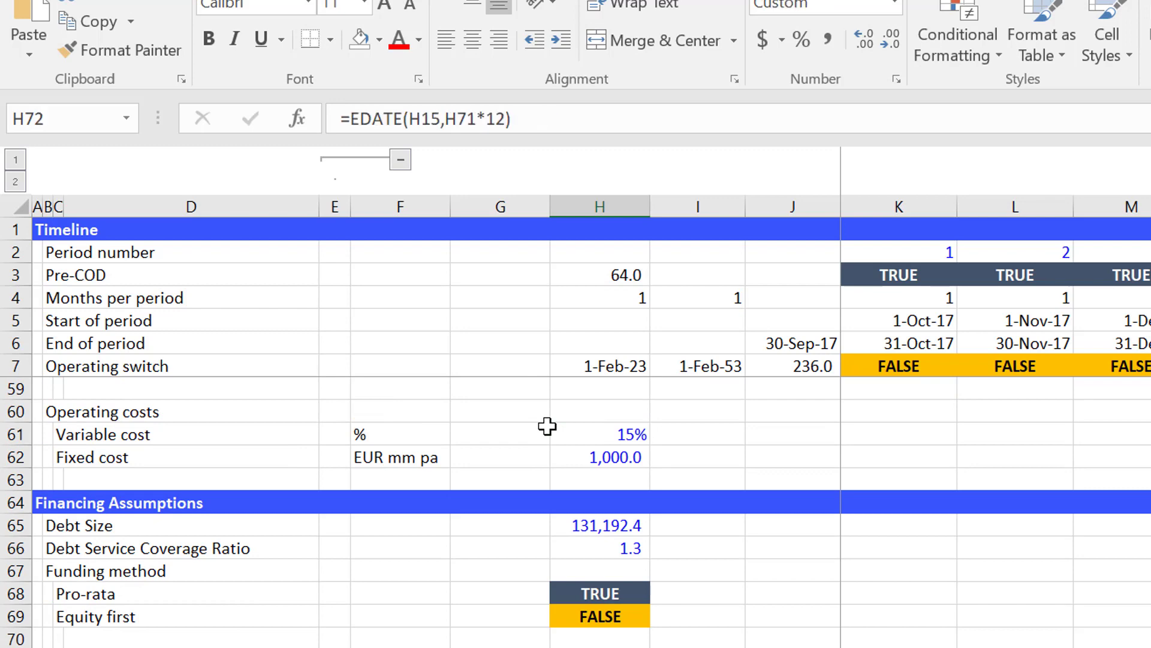
{"action": "key", "text": "Up"}
{"action": "key", "text": "Up"}
{"action": "key", "text": "Up"}
{"action": "key", "text": "Up"}
{"action": "key", "text": "Up"}
{"action": "key", "text": "Up"}
{"action": "key", "text": "ctrl+v"}
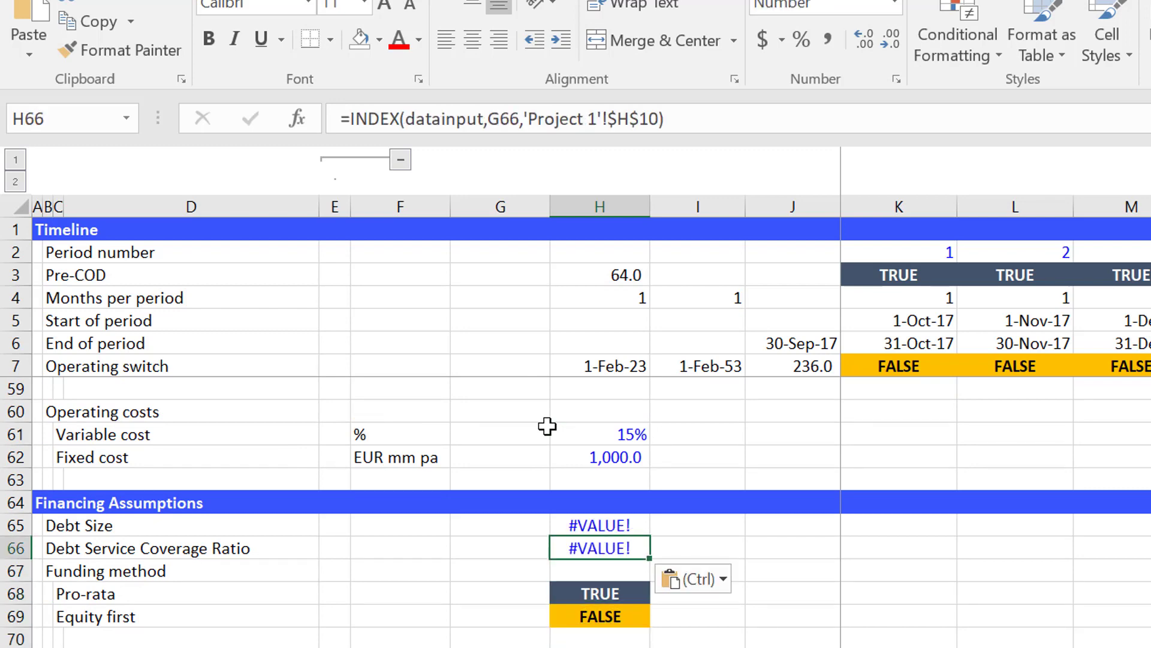
{"action": "key", "text": "Escape"}
Check the row-number column beside the Debt Service Coverage Ratio against the assumptions above it.
{"action": "key", "text": "Left"}
{"action": "key", "text": "Right"}
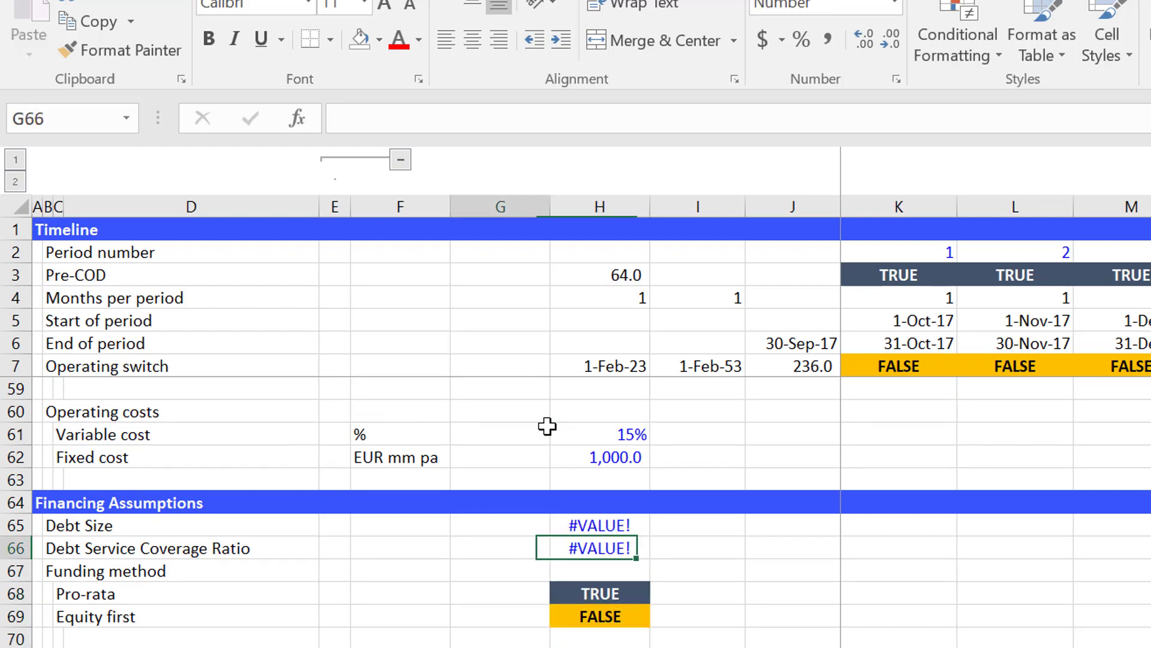
{"action": "key", "text": "Left"}
{"action": "key", "text": "Left"}
{"action": "key", "text": "Right"}
{"action": "key", "text": "Up"}
{"action": "key", "text": "Page_Up"}
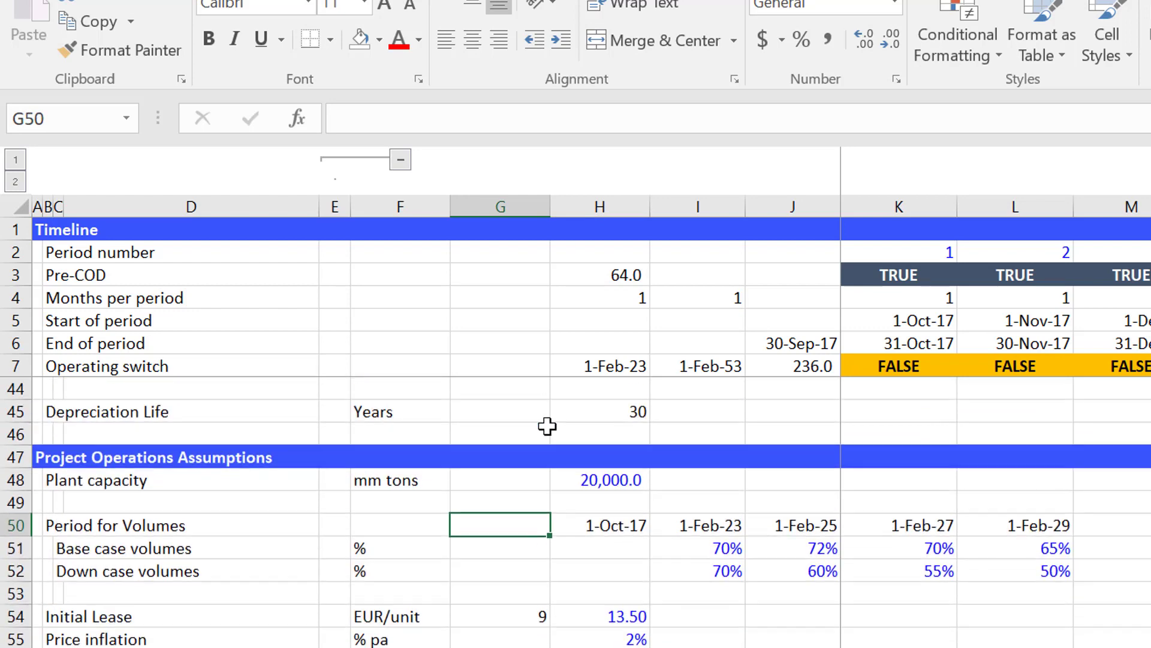
{"action": "key", "text": "Page_Down"}
{"action": "key", "text": "Down"}
{"action": "key", "text": "Up"}
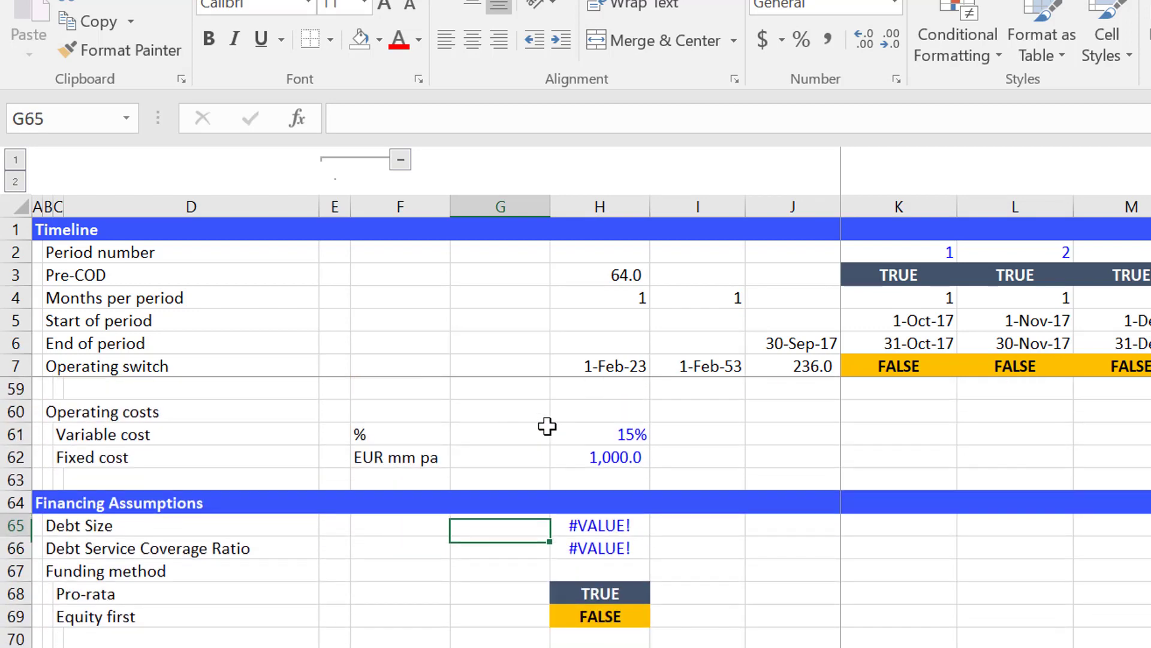
{"action": "key", "text": "Down"}
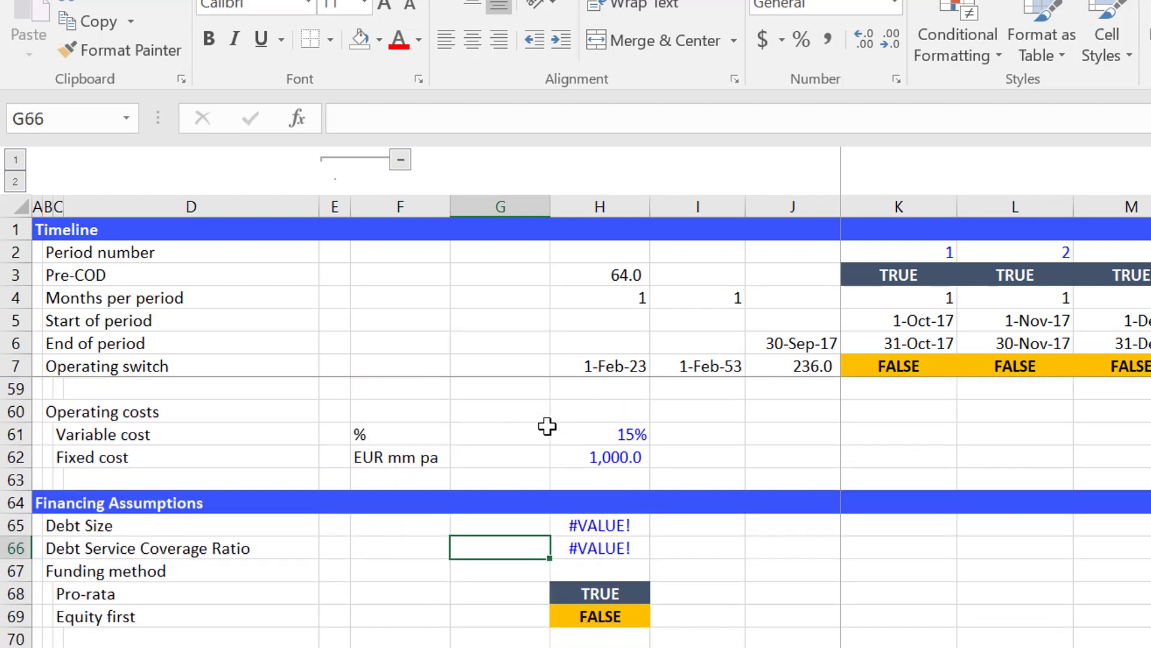
Look up the row number of the DSCR Target on the Consolidated Inputs sheet.
{"action": "key", "text": "ctrl+Page_Up"}
{"action": "key", "text": "ctrl+Page_Up"}
{"action": "key", "text": "ctrl+Page_Up"}
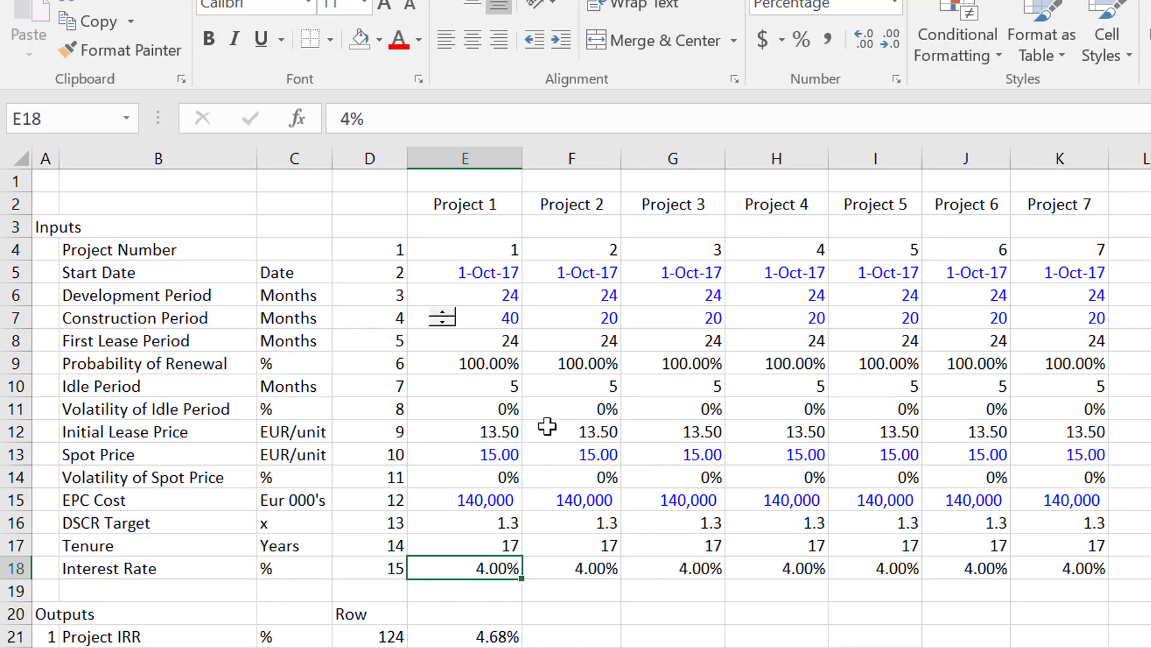
{"action": "key", "text": "Up"}
{"action": "key", "text": "Up"}
{"action": "key", "text": "Left"}
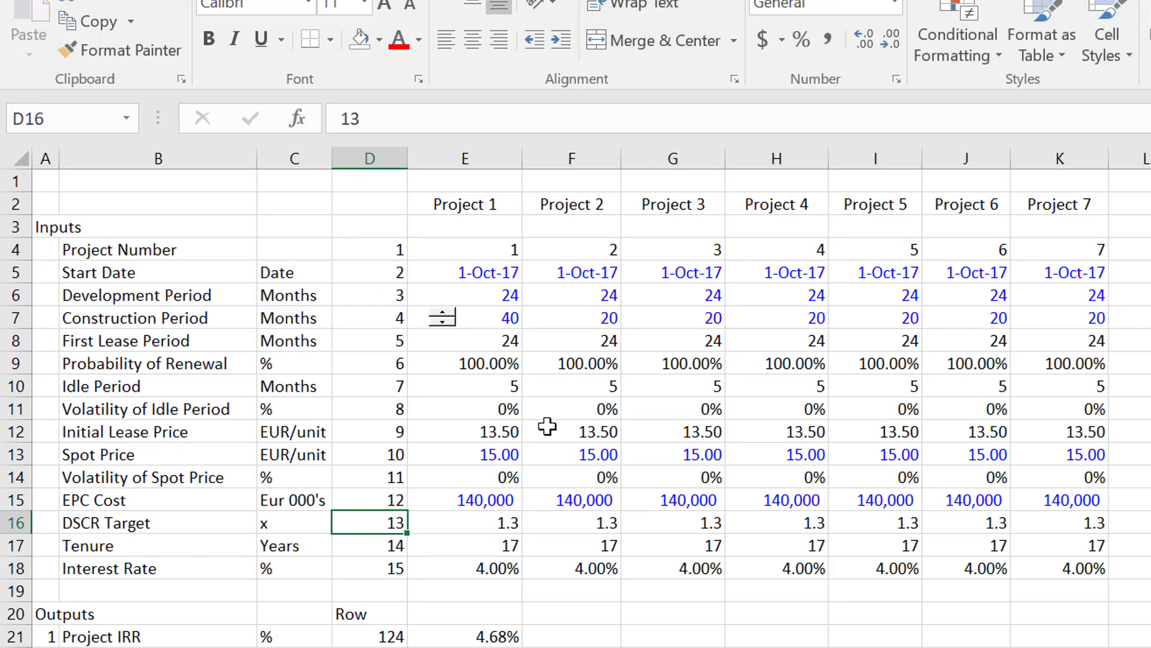
{"action": "key", "text": "Right"}
{"action": "key", "text": "Left"}
{"action": "key", "text": "Right"}
Highlight the whole datainput range E4:K18 to review it, then return to Project 1's number in E4.
{"action": "key", "text": "Up"}
{"action": "key", "text": "Up"}
{"action": "key", "text": "Up"}
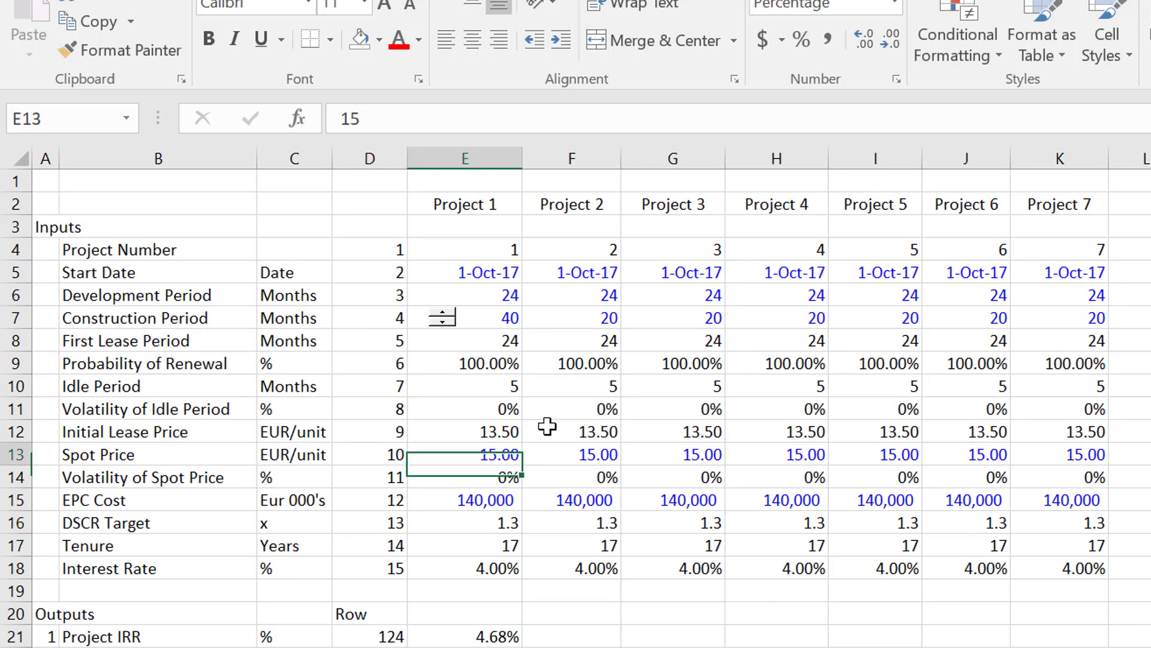
{"action": "key", "text": "Up"}
{"action": "key", "text": "Up"}
{"action": "key", "text": "Up"}
{"action": "key", "text": "Up"}
{"action": "key", "text": "Up"}
{"action": "key", "text": "Up"}
{"action": "key", "text": "Up"}
{"action": "key", "text": "Up"}
{"action": "key", "text": "Up"}
{"action": "key", "text": "Up"}
{"action": "key", "text": "Down"}
{"action": "key", "text": "ctrl+shift+Right"}
{"action": "key", "text": "ctrl+shift+Down"}
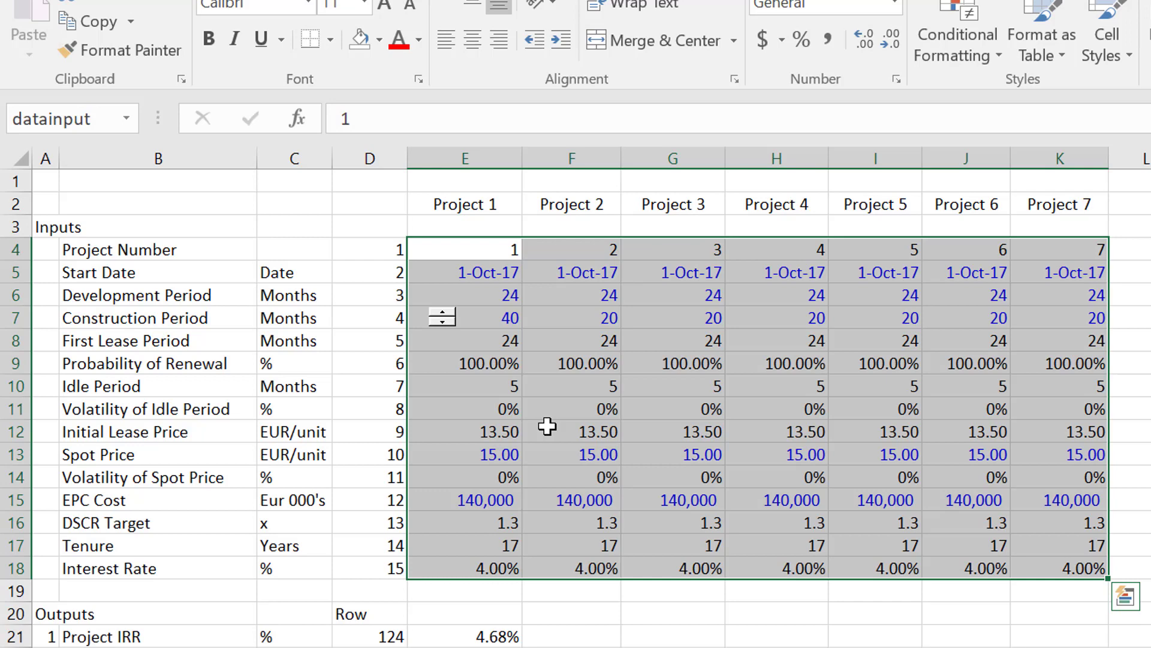
{"action": "key", "text": "Up"}
{"action": "key", "text": "Down"}
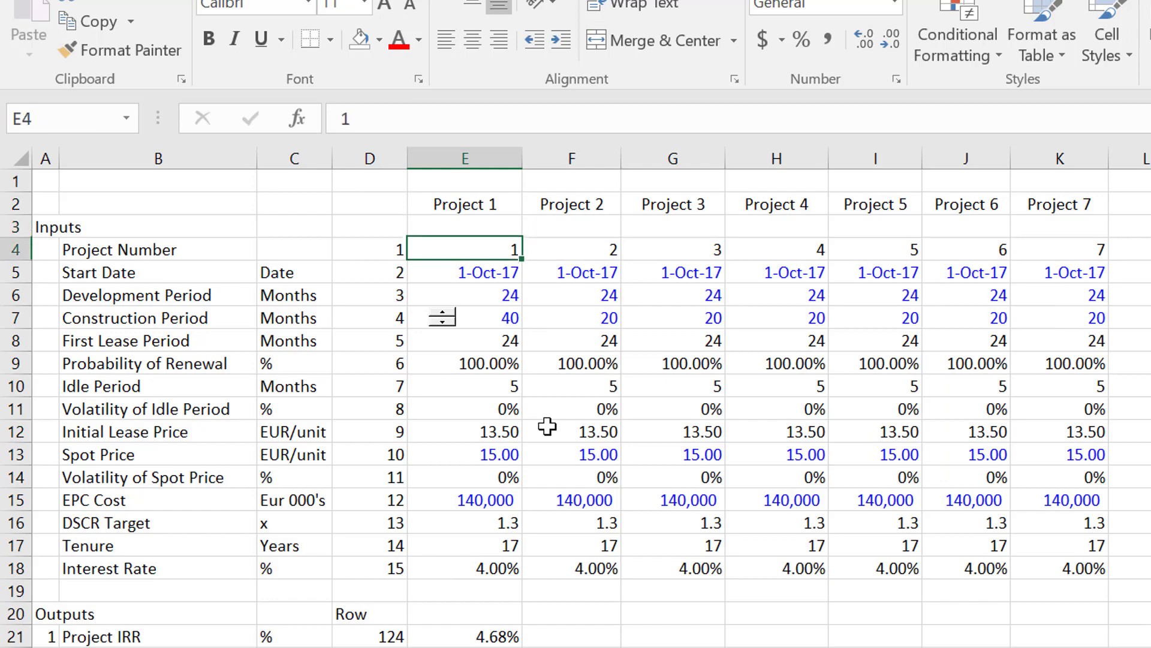
Return to the Debt Service Coverage Ratio's row-number cell G66 on the Project 1 sheet.
{"action": "key", "text": "ctrl+Page_Down"}
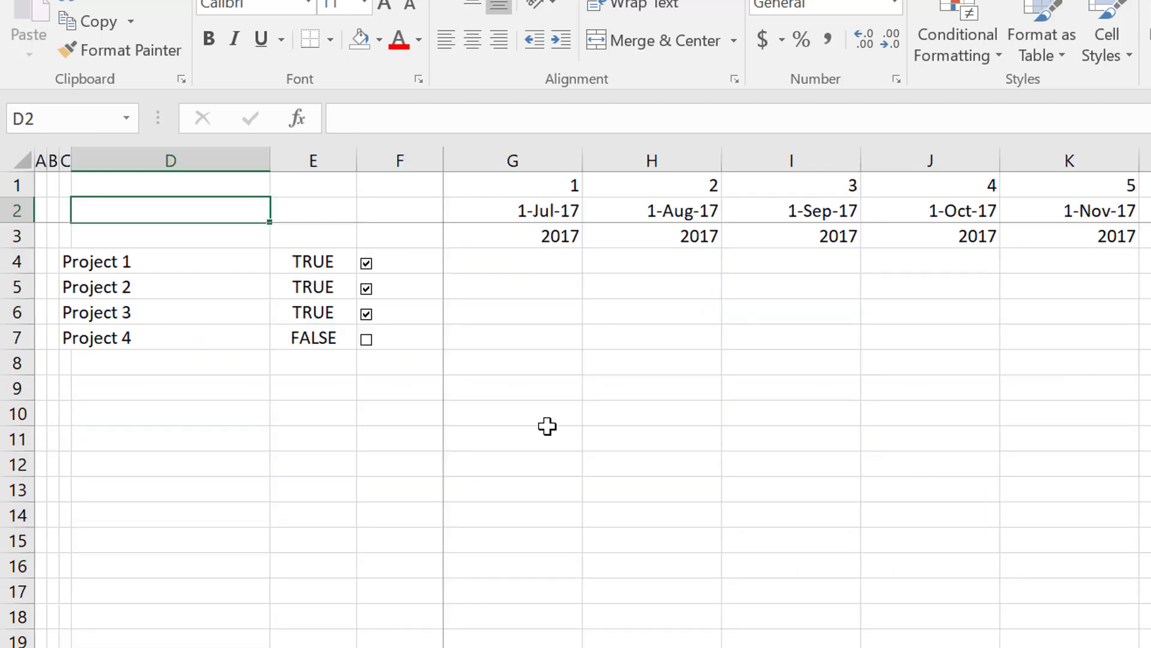
{"action": "key", "text": "ctrl+Page_Down"}
{"action": "key", "text": "ctrl+Page_Down"}
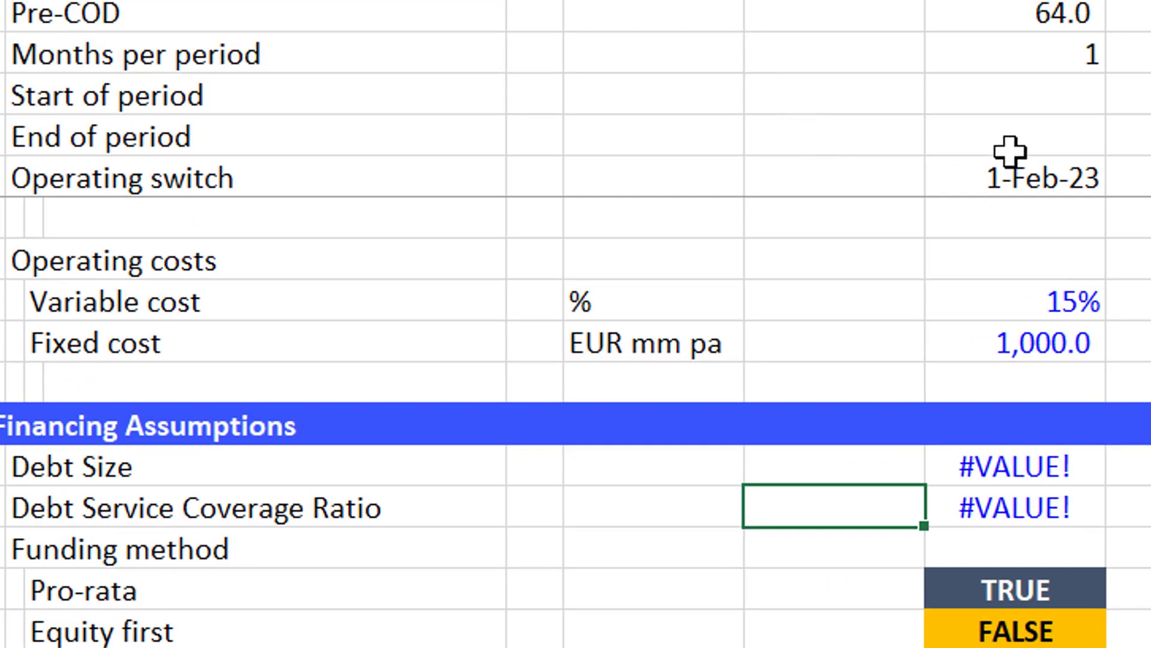
Review the Project 1 assumptions from the Project Number down to the Interest Rate, including the row-number column beside them.
{"action": "left_click", "coordinate": [870, 216]}
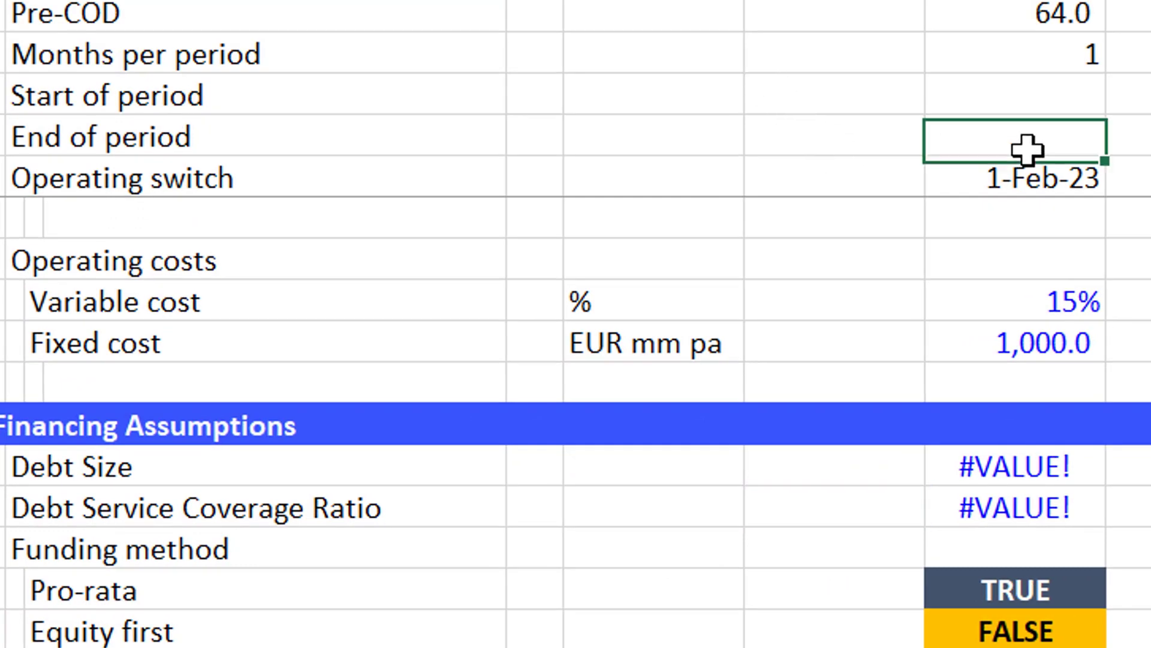
{"action": "key", "text": "Down"}
{"action": "key", "text": "Up"}
{"action": "key", "text": "Up"}
{"action": "key", "text": "Down"}
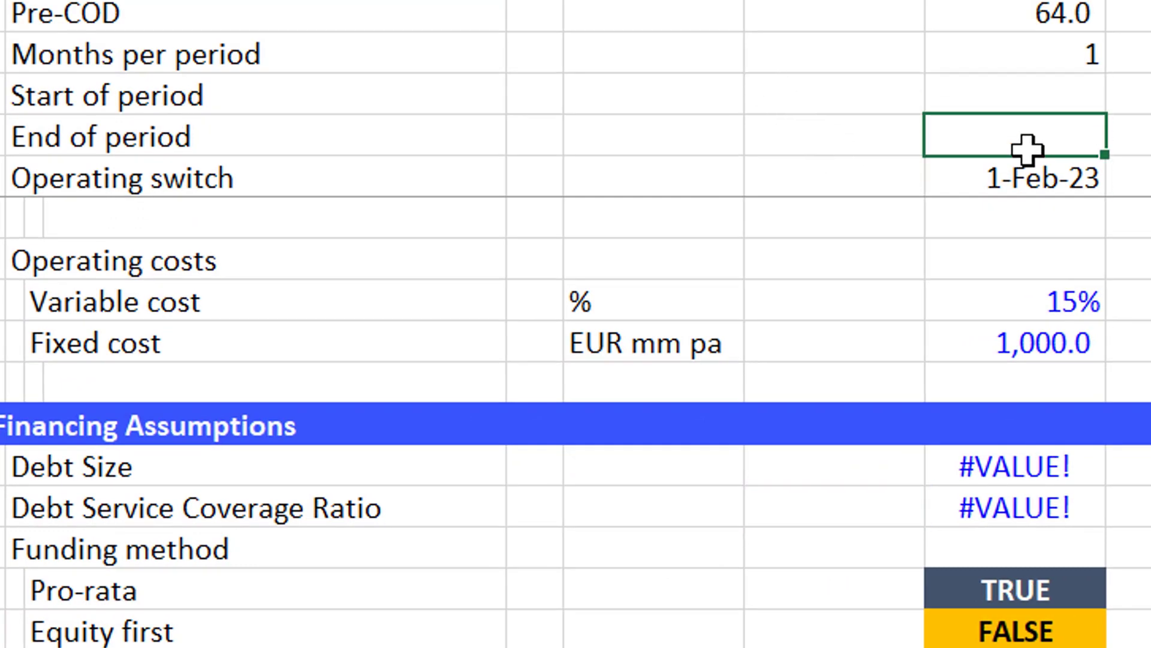
{"action": "key", "text": "Down"}
{"action": "key", "text": "Down"}
{"action": "key", "text": "Down"}
{"action": "key", "text": "Up"}
{"action": "key", "text": "Up"}
{"action": "key", "text": "Up"}
{"action": "key", "text": "Up"}
{"action": "key", "text": "Up"}
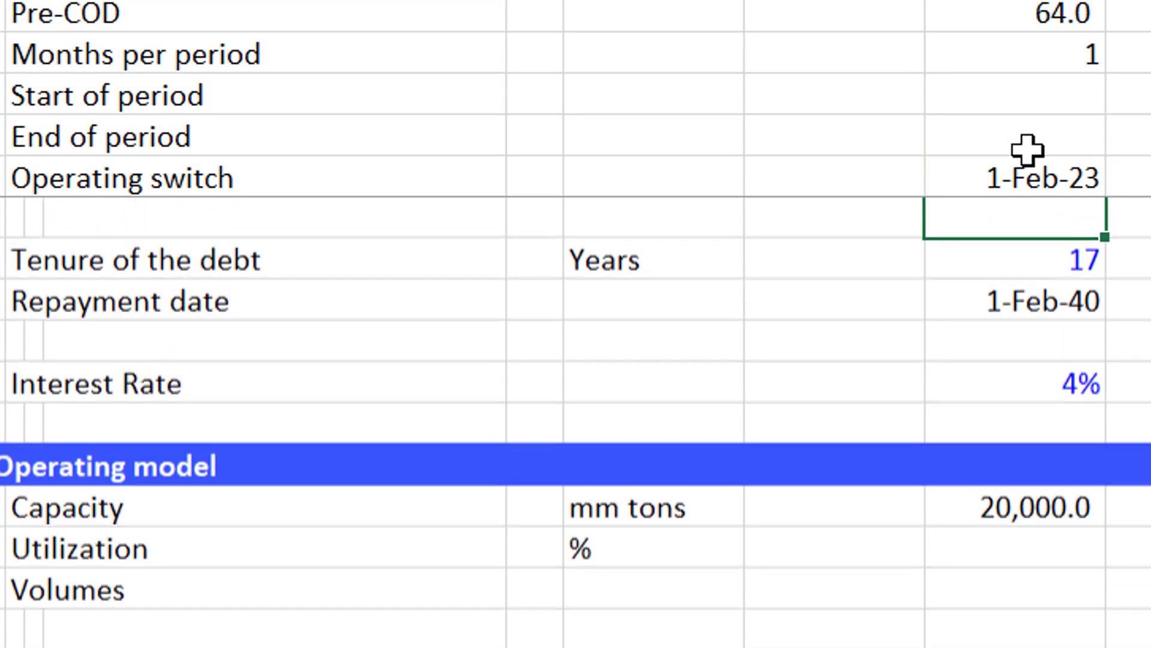
{"action": "key", "text": "Up"}
{"action": "key", "text": "Up"}
{"action": "key", "text": "Up"}
{"action": "key", "text": "Up"}
{"action": "key", "text": "Up"}
{"action": "key", "text": "Up"}
{"action": "key", "text": "Up"}
{"action": "key", "text": "Up"}
{"action": "key", "text": "Up"}
{"action": "key", "text": "Up"}
{"action": "key", "text": "Up"}
{"action": "key", "text": "Up"}
{"action": "key", "text": "Up"}
{"action": "key", "text": "Up"}
{"action": "key", "text": "Up"}
{"action": "key", "text": "Up"}
{"action": "key", "text": "Up"}
{"action": "key", "text": "Up"}
{"action": "key", "text": "Up"}
{"action": "key", "text": "Up"}
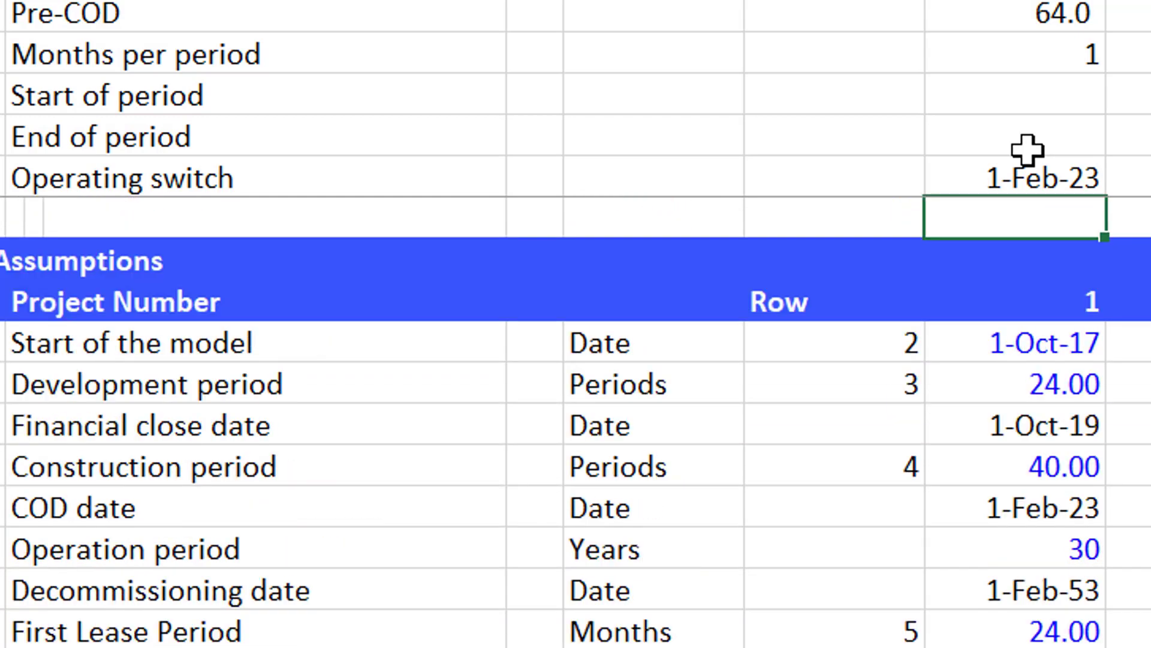
{"action": "key", "text": "Down"}
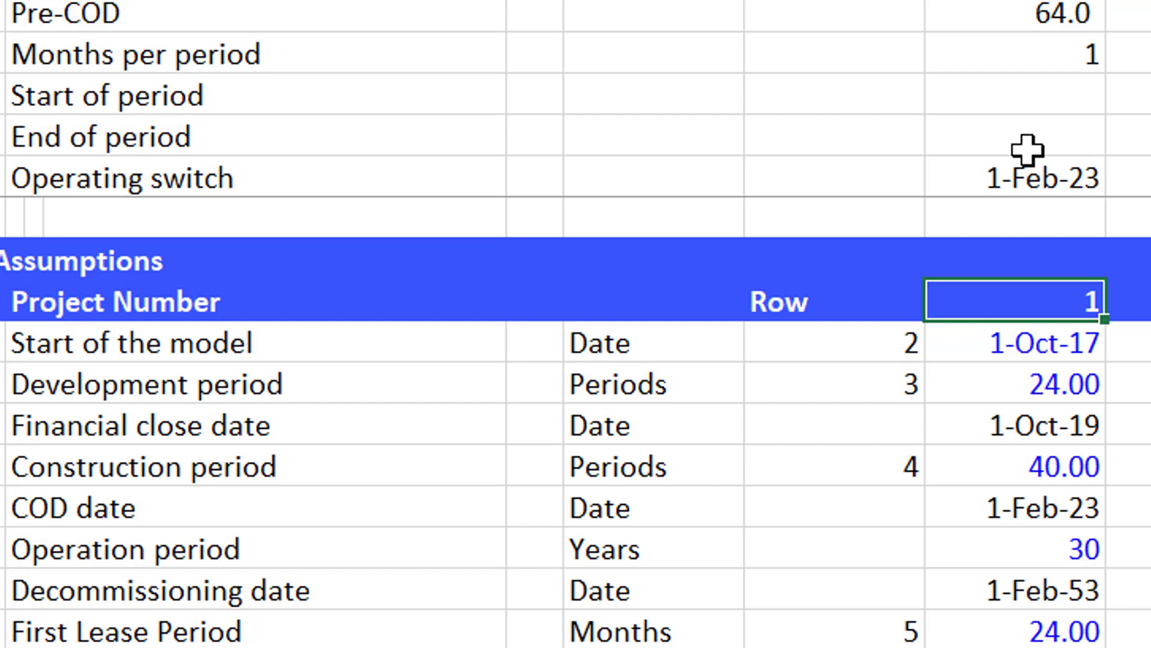
{"action": "key", "text": "Down"}
{"action": "key", "text": "Down"}
{"action": "key", "text": "Down"}
{"action": "key", "text": "Down"}
{"action": "key", "text": "Down"}
{"action": "key", "text": "Down"}
{"action": "key", "text": "Down"}
{"action": "key", "text": "Down"}
{"action": "key", "text": "Down"}
{"action": "key", "text": "Down"}
{"action": "key", "text": "Down"}
{"action": "key", "text": "Down"}
{"action": "key", "text": "Down"}
{"action": "key", "text": "Down"}
{"action": "key", "text": "Down"}
{"action": "key", "text": "Down"}
{"action": "key", "text": "Down"}
{"action": "key", "text": "Down"}
{"action": "key", "text": "Down"}
{"action": "key", "text": "Down"}
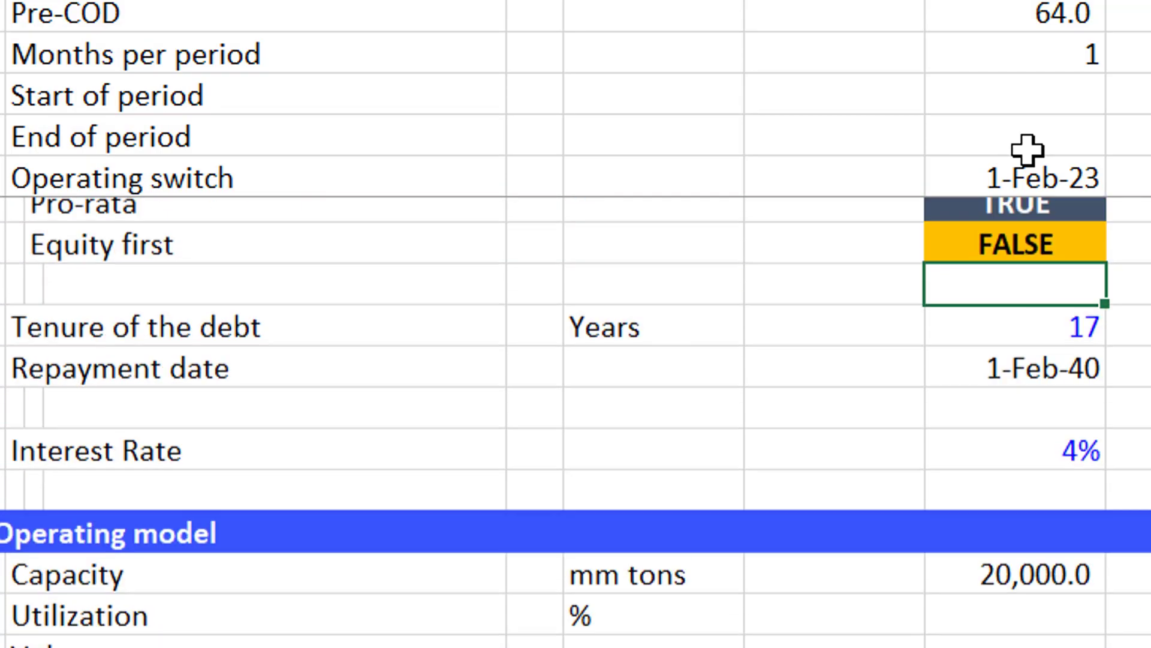
{"action": "key", "text": "Down"}
{"action": "key", "text": "Down"}
{"action": "key", "text": "Down"}
{"action": "key", "text": "Down"}
{"action": "key", "text": "Down"}
{"action": "key", "text": "Down"}
{"action": "key", "text": "Down"}
{"action": "key", "text": "Down"}
{"action": "key", "text": "Down"}
{"action": "key", "text": "Down"}
{"action": "key", "text": "Down"}
{"action": "key", "text": "Down"}
{"action": "key", "text": "Down"}
{"action": "key", "text": "Down"}
{"action": "key", "text": "Down"}
{"action": "key", "text": "Down"}
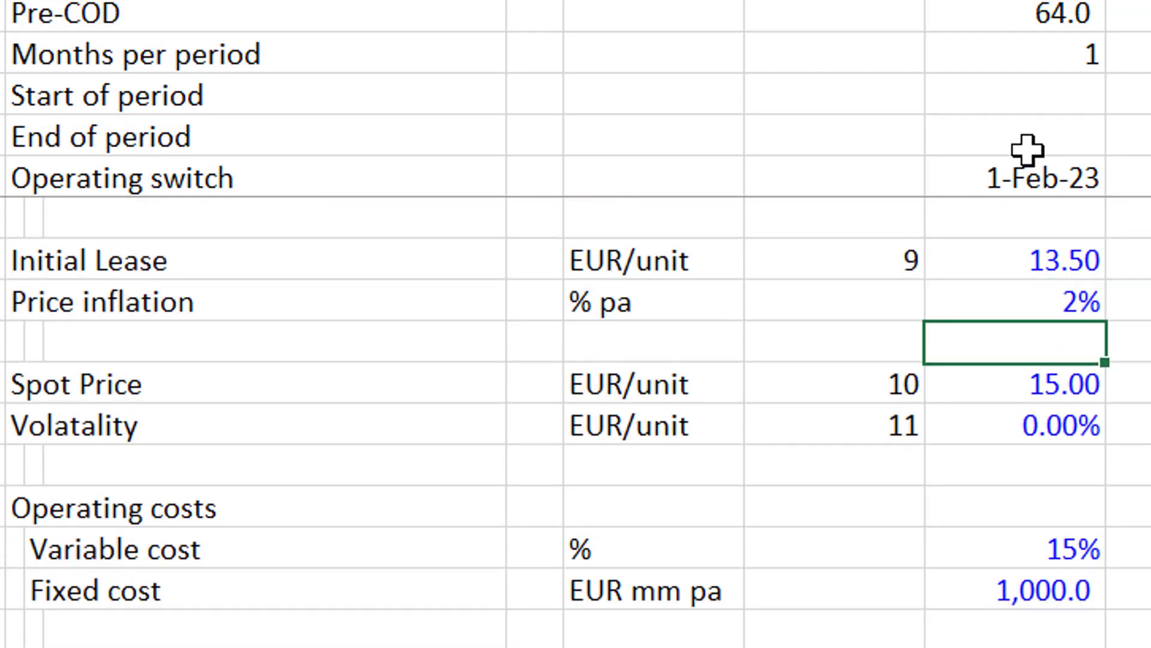
Set the Debt Service Coverage Ratio's row number to 13 and enter =INDEX(datainput,G66,H10) as its value in H66.
{"action": "key", "text": "Down"}
{"action": "key", "text": "Down"}
{"action": "key", "text": "Down"}
{"action": "key", "text": "Down"}
{"action": "key", "text": "Down"}
{"action": "key", "text": "Down"}
{"action": "key", "text": "Down"}
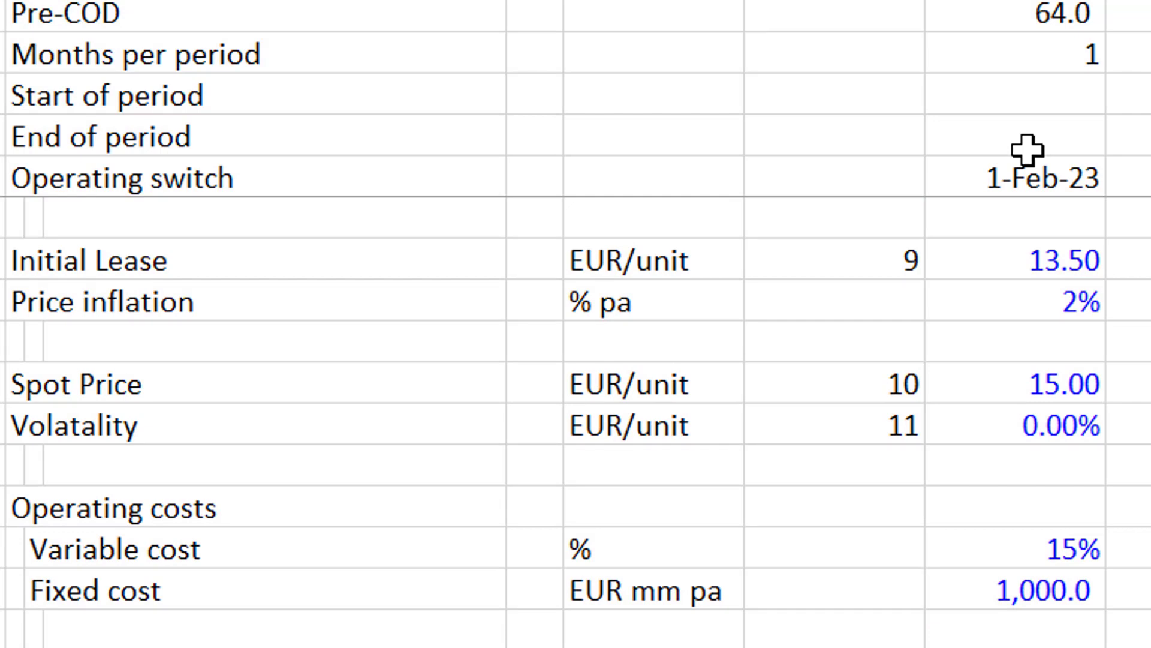
{"action": "type", "text": "=inde"}
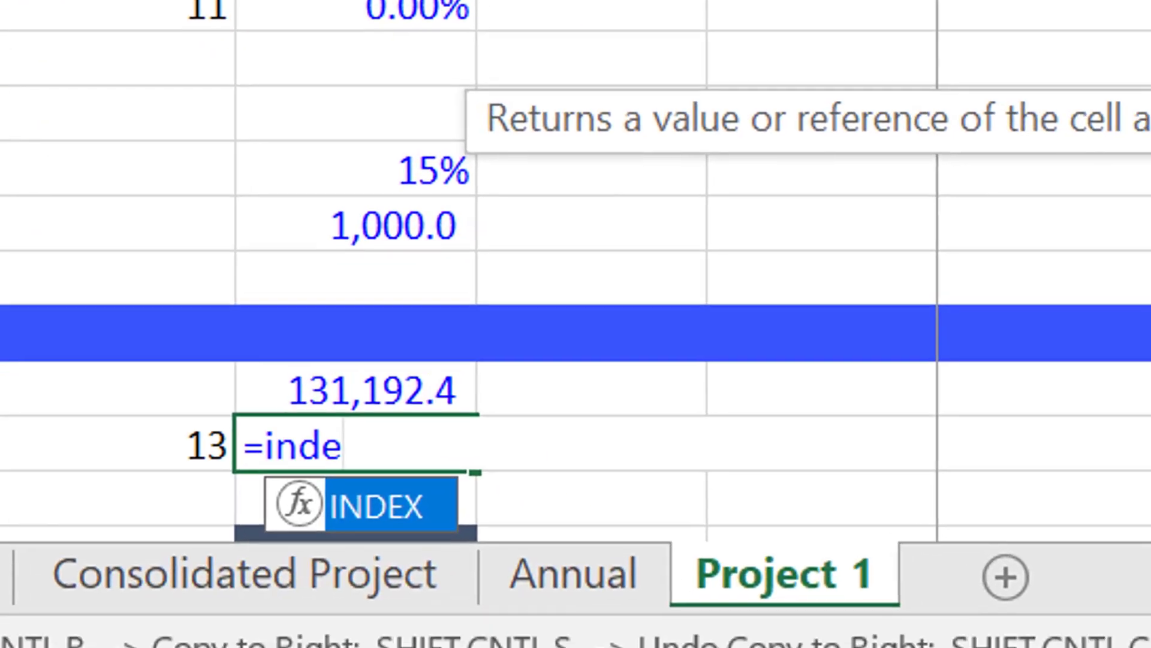
{"action": "key", "text": "Tab"}
{"action": "type", "text": "d"}
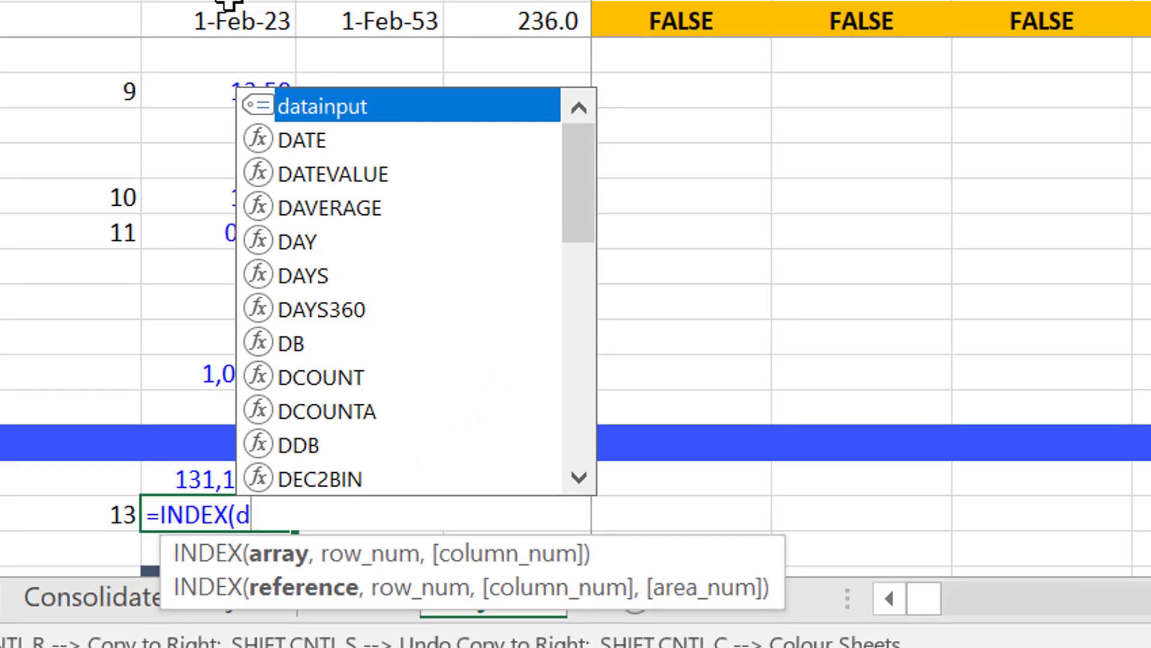
{"action": "key", "text": "Tab"}
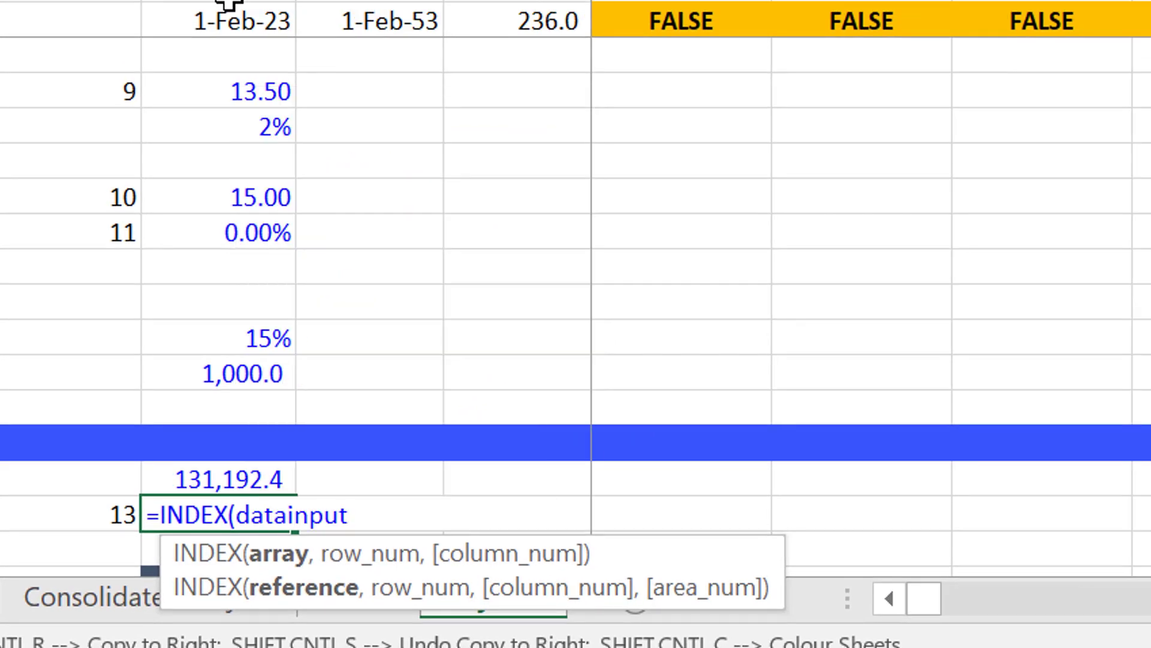
{"action": "type", "text": ","}
{"action": "key", "text": "Left"}
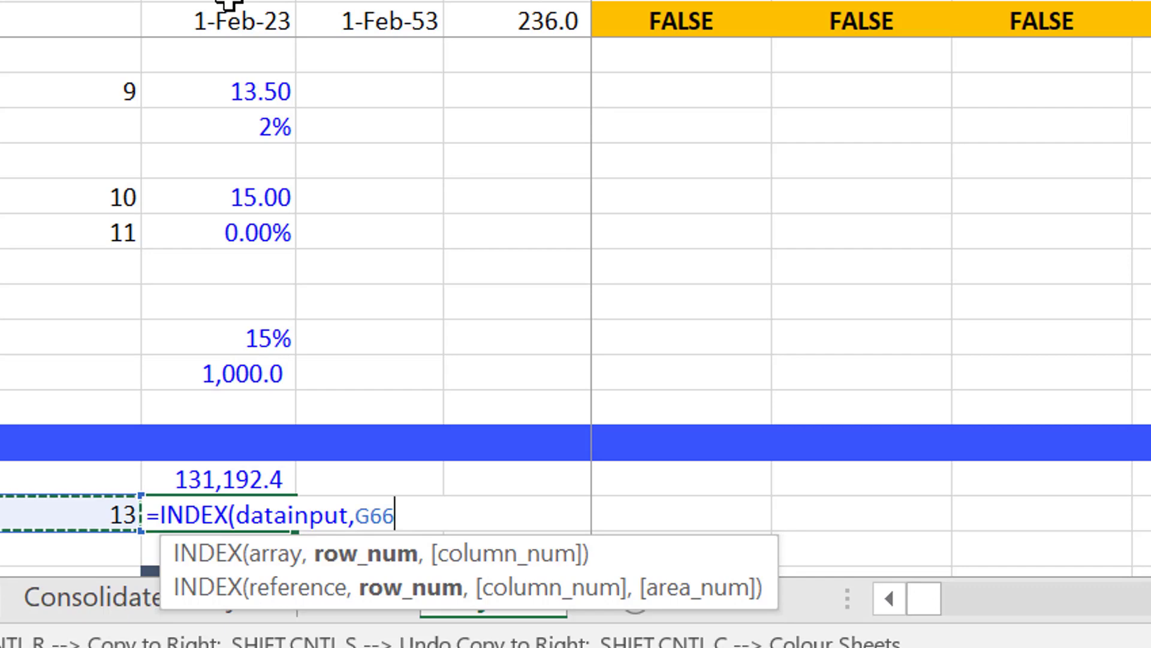
{"action": "type", "text": ","}
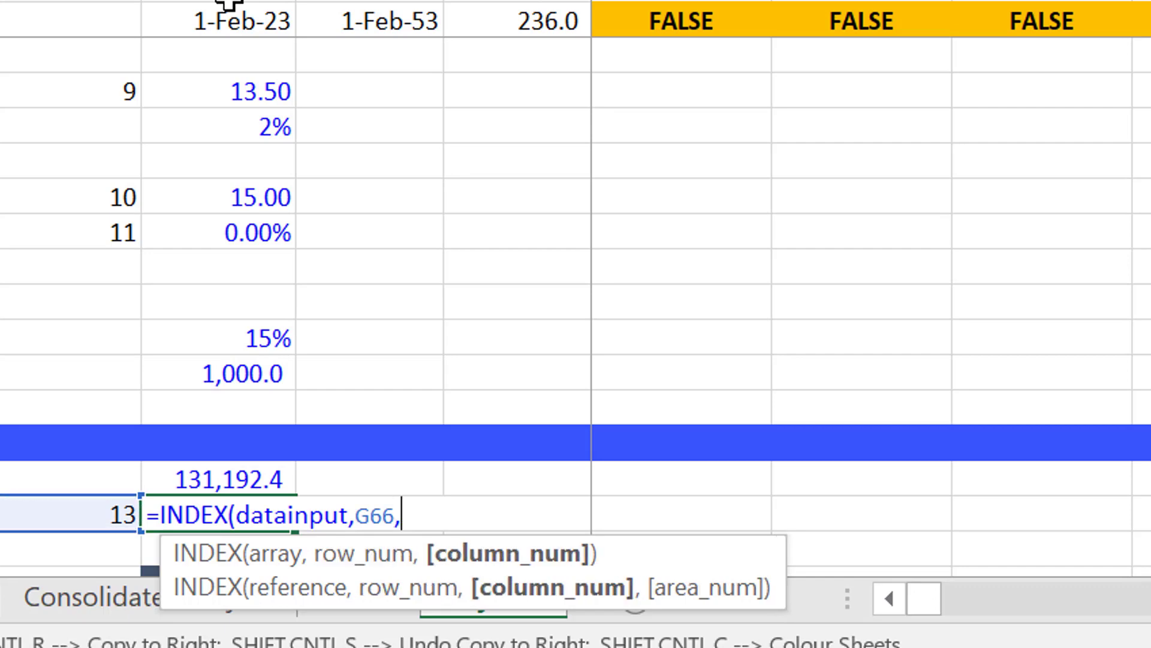
{"action": "left_click", "coordinate": [202, 77]}
{"action": "key", "text": "Up"}
{"action": "key", "text": "Up"}
{"action": "key", "text": "Up"}
{"action": "key", "text": "ctrl+Up"}
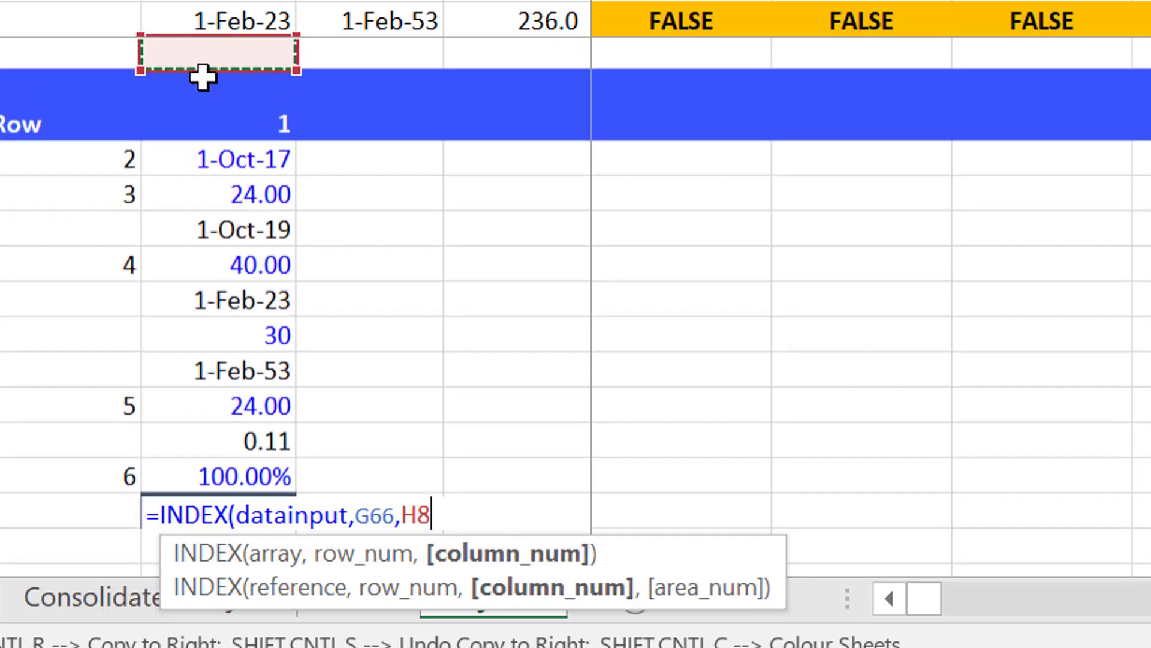
{"action": "key", "text": "Down"}
{"action": "key", "text": "Down"}
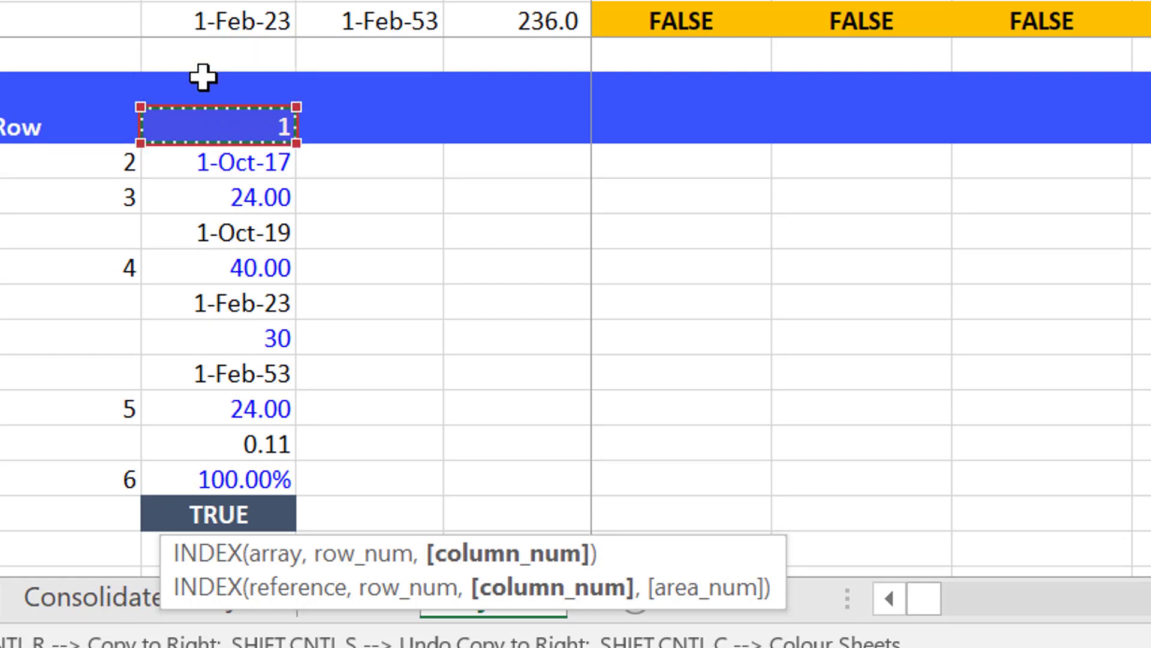
{"action": "key", "text": "Return"}
Make the project number reference absolute as $H$10 in the Debt Service Coverage Ratio's INDEX formula.
{"action": "key", "text": "Up"}
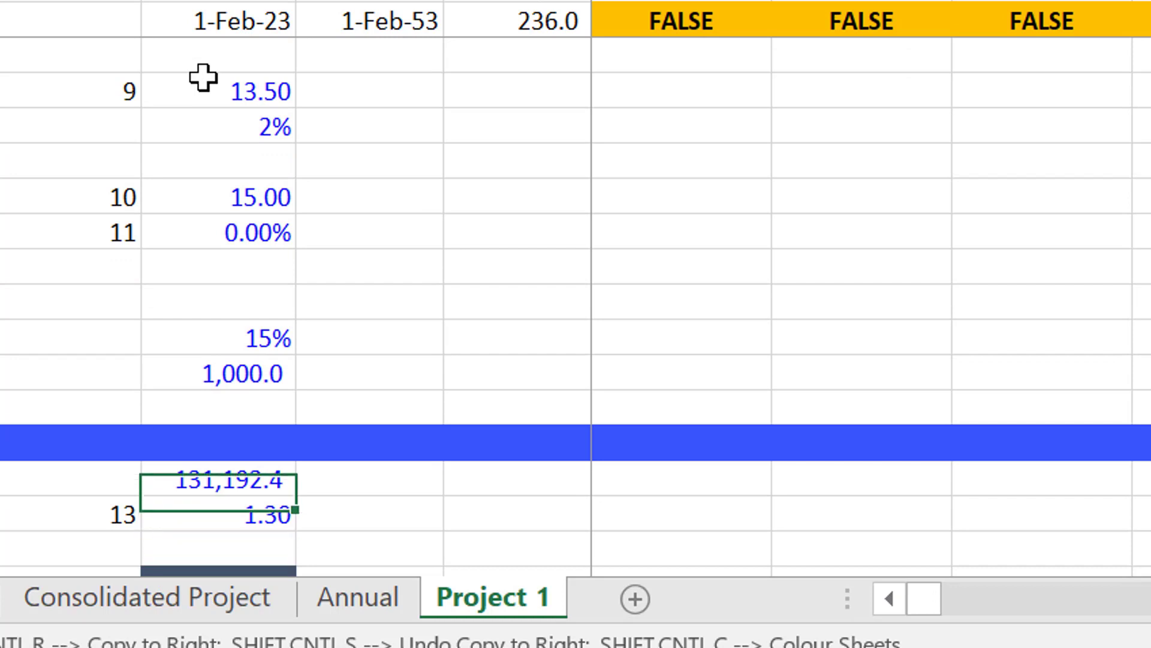
{"action": "key", "text": "Up"}
{"action": "key", "text": "Up"}
{"action": "key", "text": "Up"}
{"action": "key", "text": "Up"}
{"action": "key", "text": "Up"}
{"action": "key", "text": "Up"}
{"action": "key", "text": "Up"}
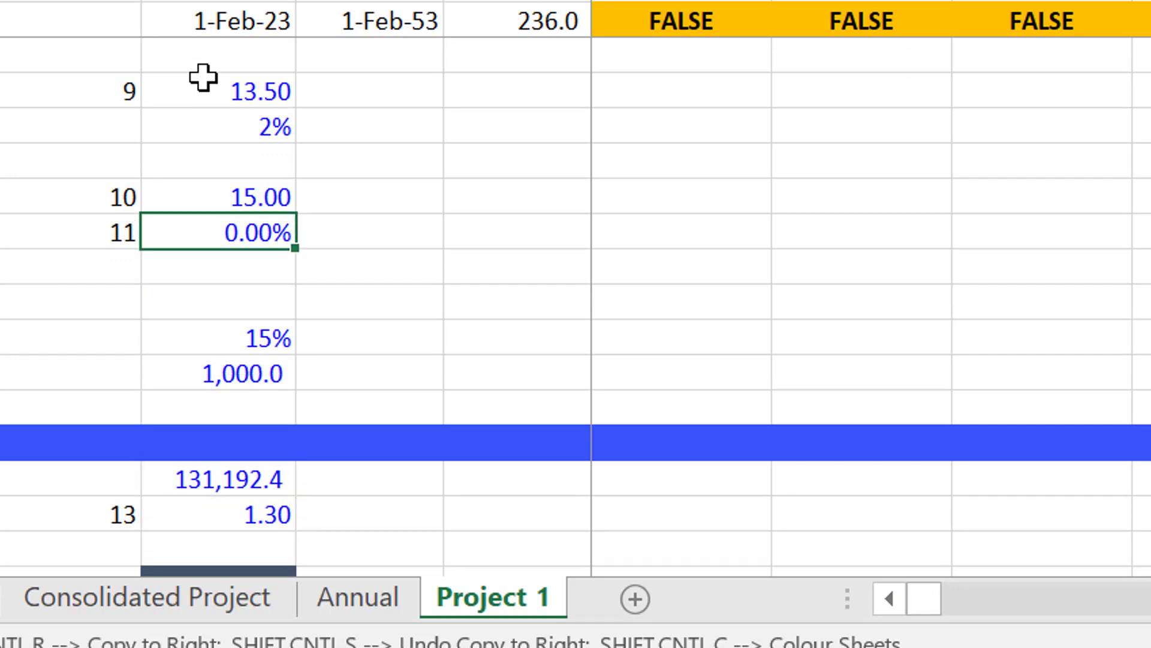
{"action": "key", "text": "Down"}
{"action": "key", "text": "Down"}
{"action": "key", "text": "Down"}
{"action": "key", "text": "Down"}
{"action": "key", "text": "Down"}
{"action": "key", "text": "Down"}
{"action": "key", "text": "Down"}
{"action": "key", "text": "Down"}
{"action": "key", "text": "Down"}
{"action": "key", "text": "Up"}
{"action": "key", "text": "F2"}
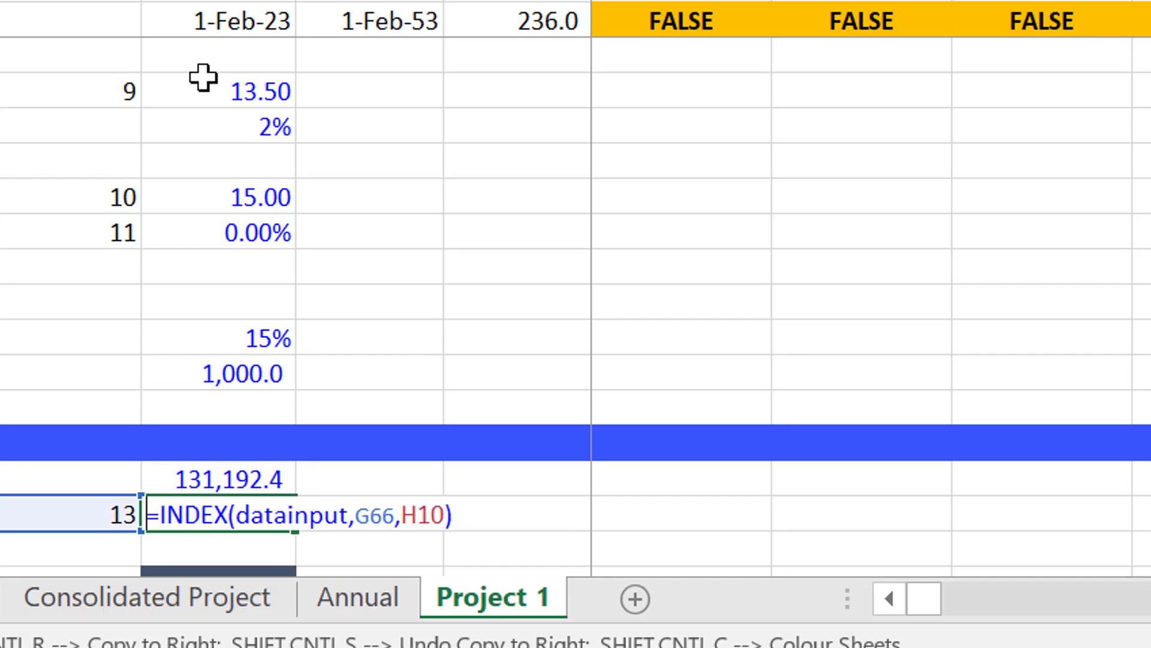
{"action": "key", "text": "Left"}
{"action": "key", "text": "Left"}
{"action": "key", "text": "Left"}
{"action": "key", "text": "F4"}
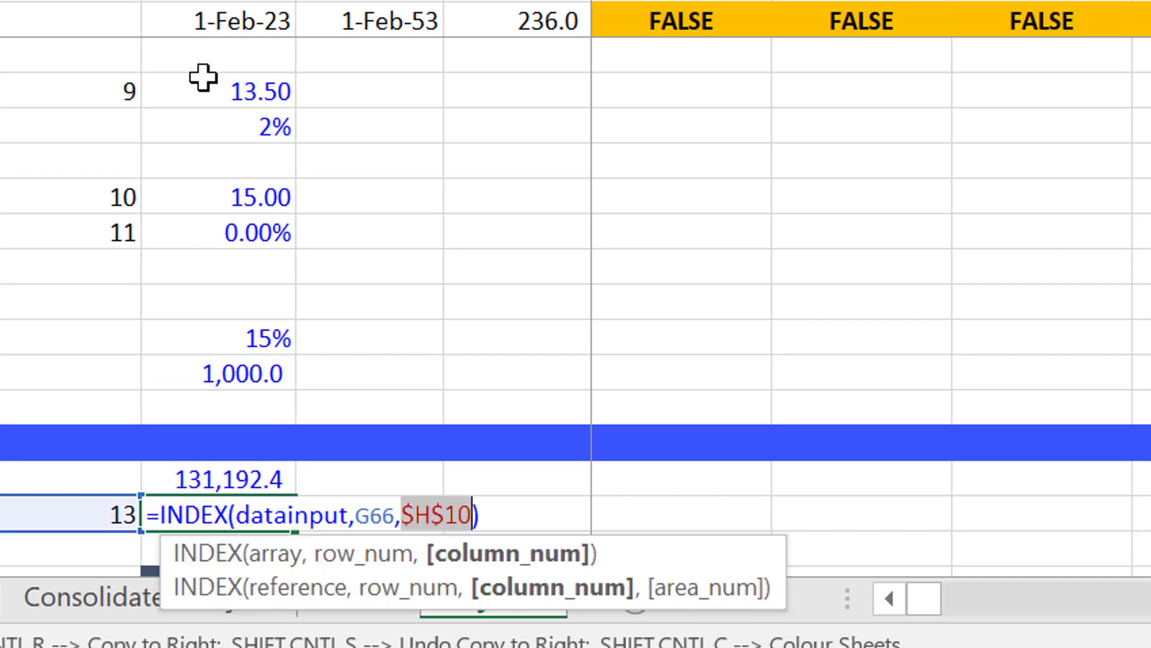
{"action": "key", "text": "Return"}
{"action": "key", "text": "Up"}
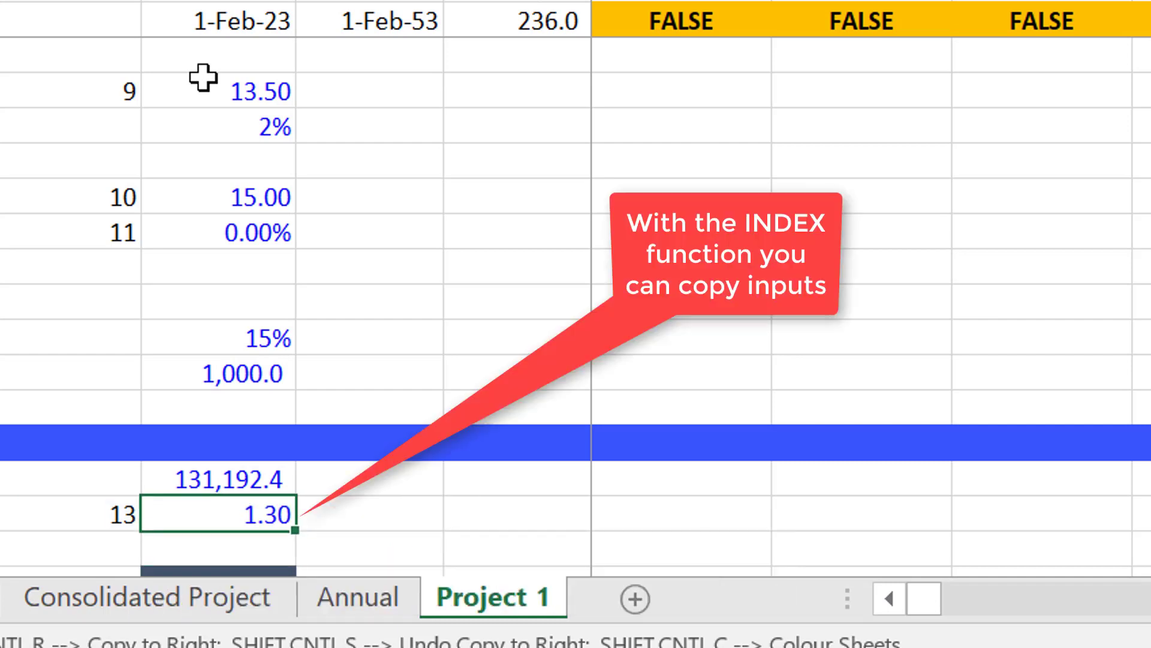
Enter 14 as the row number beside the Tenure of the debt in G71.
{"action": "key", "text": "Down"}
{"action": "key", "text": "Down"}
{"action": "key", "text": "Down"}
{"action": "key", "text": "Down"}
{"action": "key", "text": "Down"}
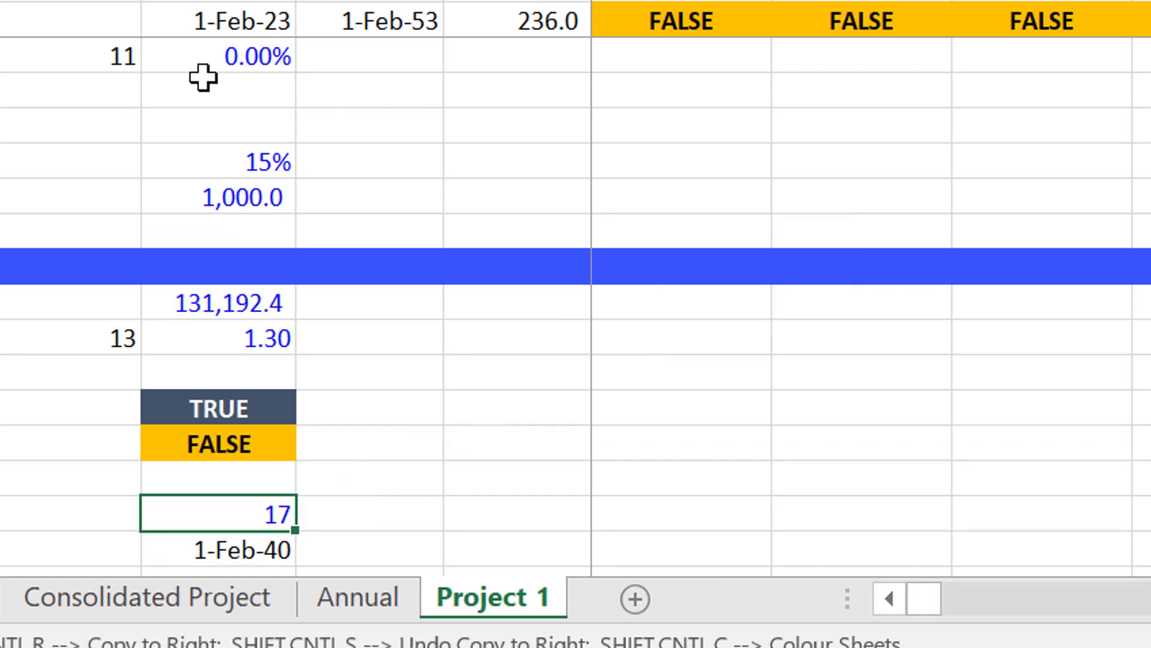
{"action": "key", "text": "Up"}
{"action": "key", "text": "Up"}
{"action": "key", "text": "Up"}
{"action": "key", "text": "Down"}
{"action": "key", "text": "Down"}
{"action": "key", "text": "Down"}
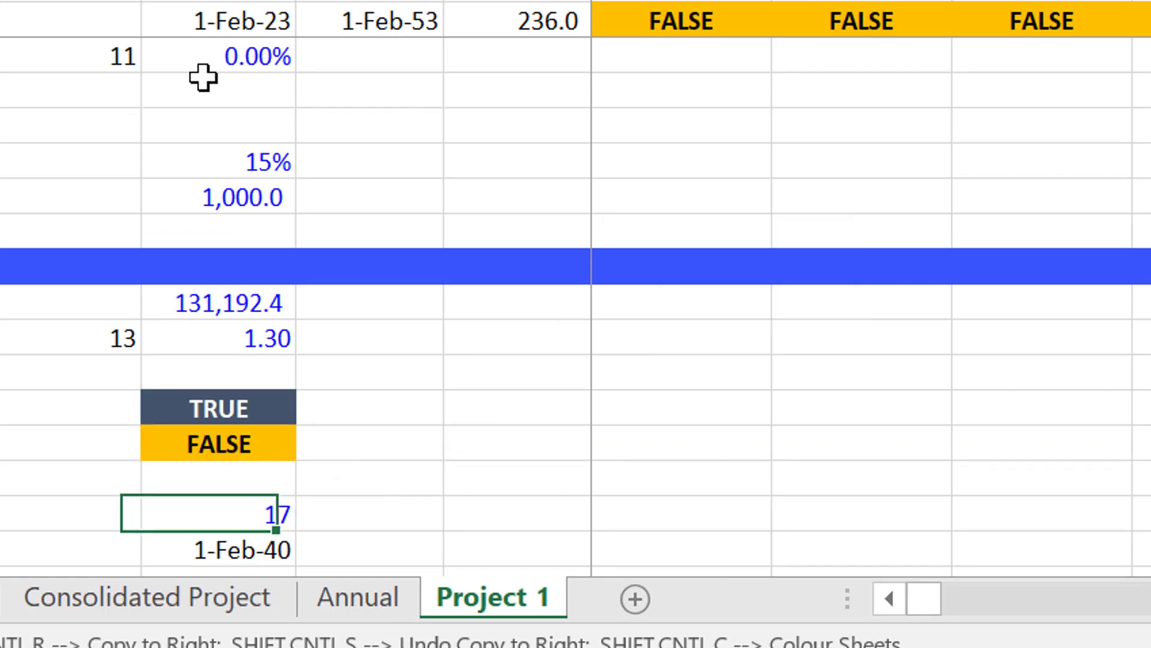
{"action": "key", "text": "Left"}
{"action": "type", "text": "14"}
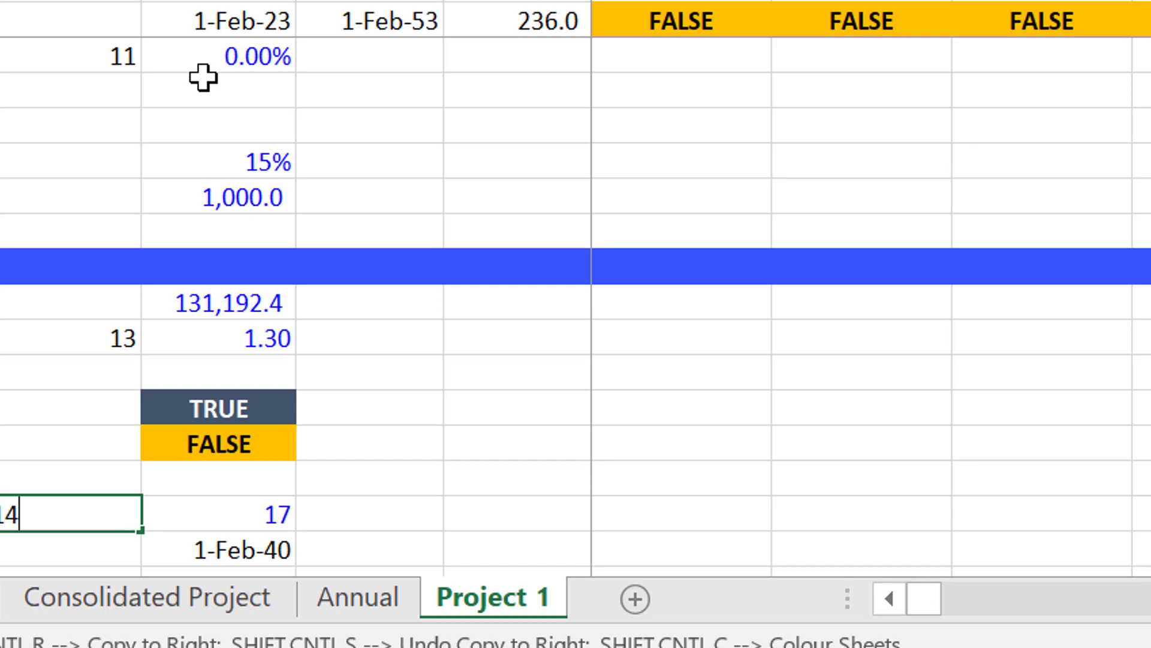
{"action": "key", "text": "Return"}
Copy the Debt Service Coverage Ratio's INDEX formula to the Tenure of the debt in H71.
{"action": "key", "text": "Up"}
{"action": "key", "text": "Up"}
{"action": "key", "text": "Up"}
{"action": "key", "text": "Up"}
{"action": "key", "text": "Up"}
{"action": "key", "text": "Up"}
{"action": "key", "text": "Right"}
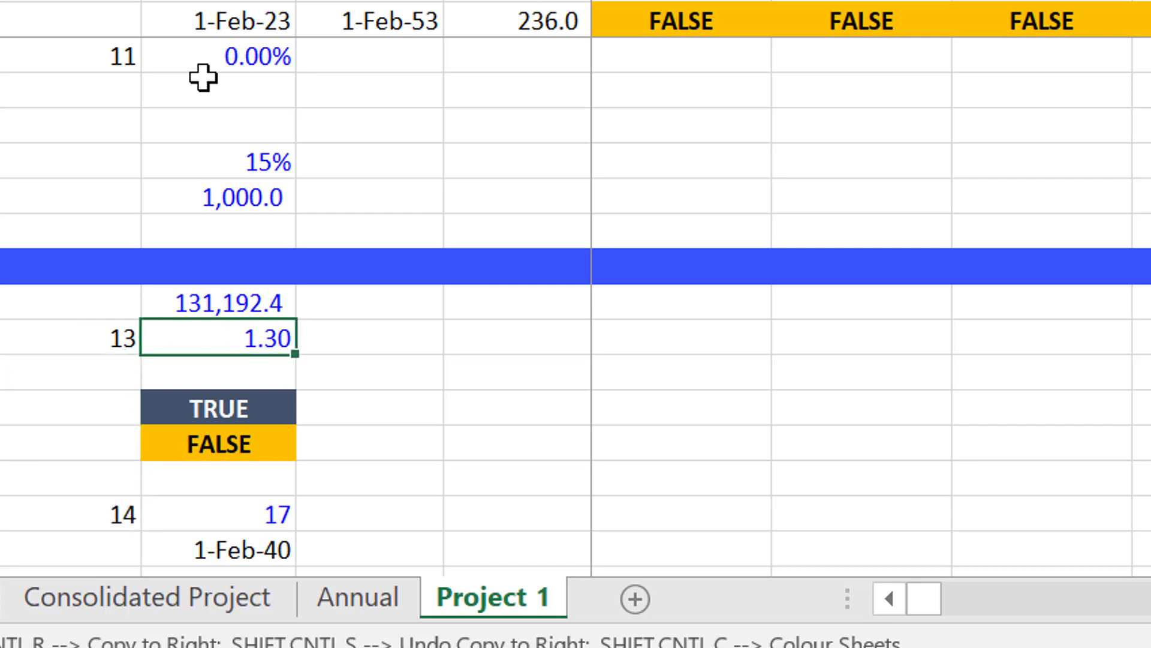
{"action": "key", "text": "ctrl+c"}
{"action": "key", "text": "Down"}
Check the formula behind the Repayment date in H72 without changing it.
{"action": "key", "text": "Down"}
{"action": "key", "text": "Down"}
{"action": "key", "text": "Down"}
{"action": "key", "text": "Down"}
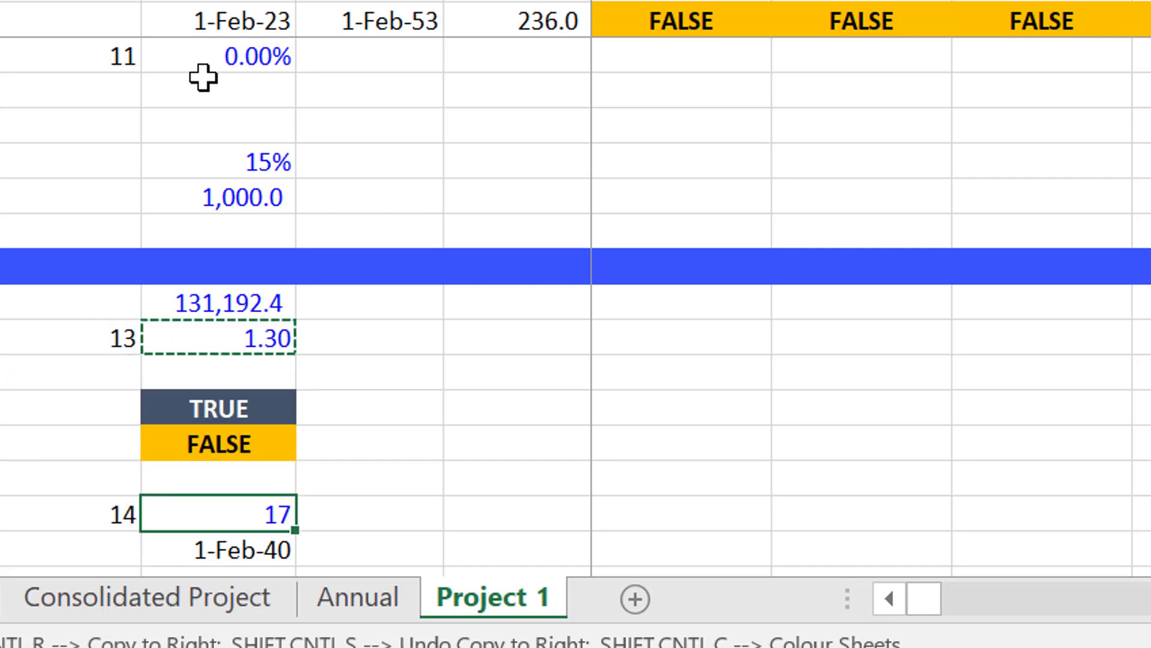
{"action": "key", "text": "ctrl+alt+v"}
{"action": "key", "text": "t"}
{"action": "key", "text": "Return"}
{"action": "key", "text": "Down"}
{"action": "key", "text": "Down"}
{"action": "key", "text": "Down"}
{"action": "key", "text": "Down"}
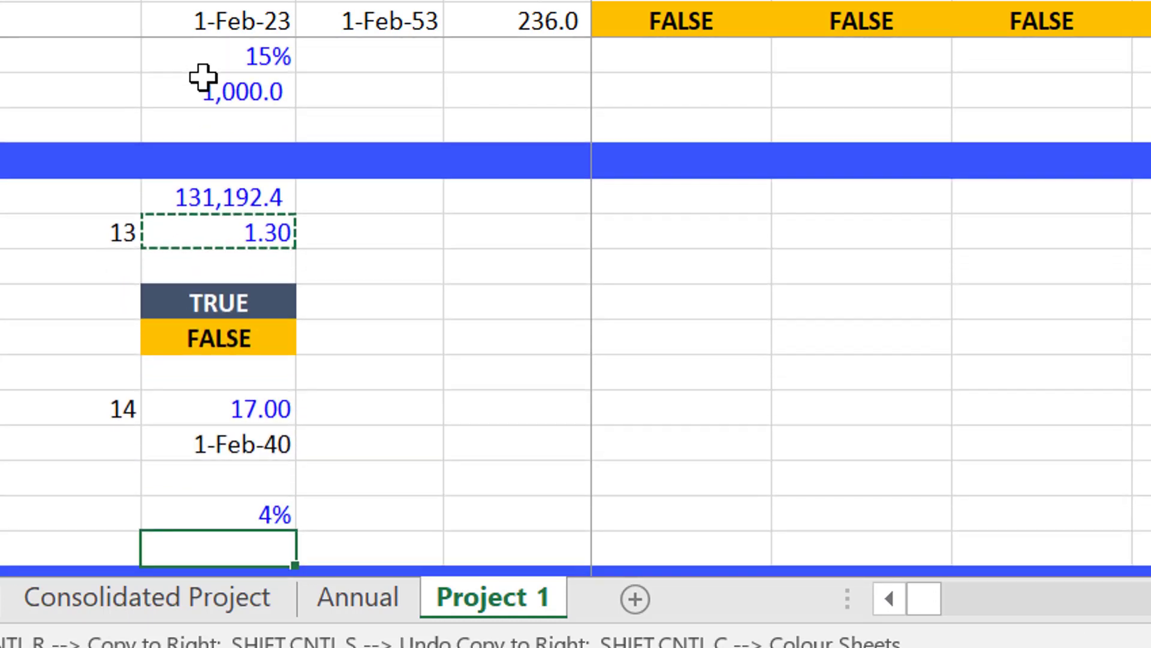
{"action": "key", "text": "Escape"}
{"action": "key", "text": "Up"}
{"action": "key", "text": "Up"}
{"action": "key", "text": "F2"}
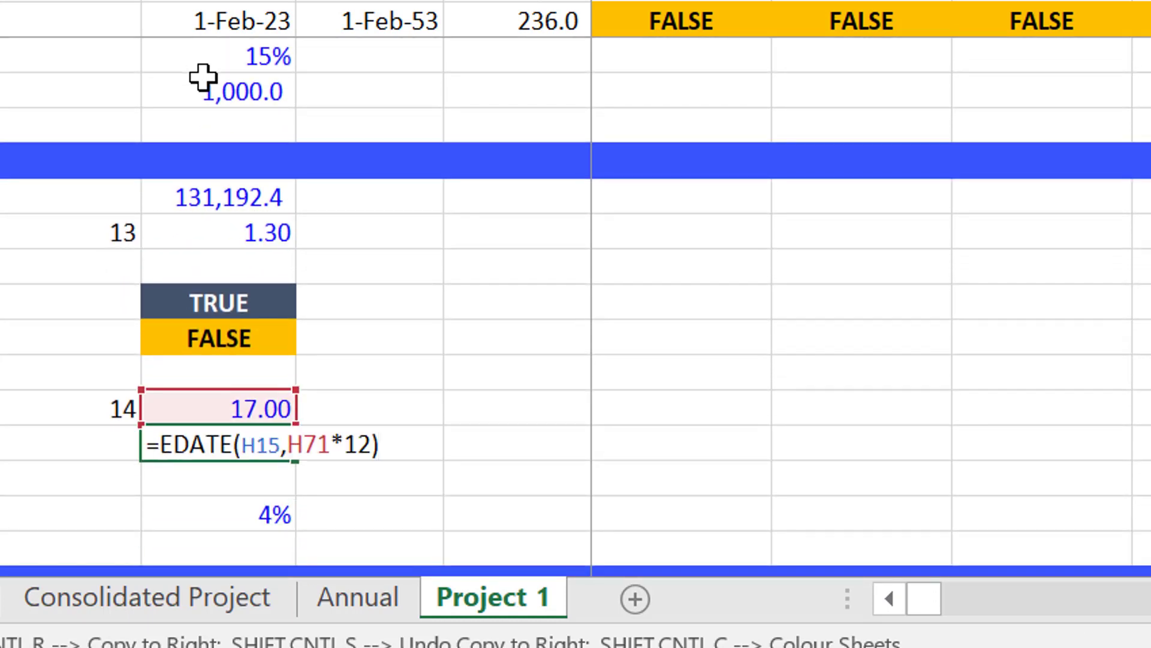
{"action": "key", "text": "Escape"}
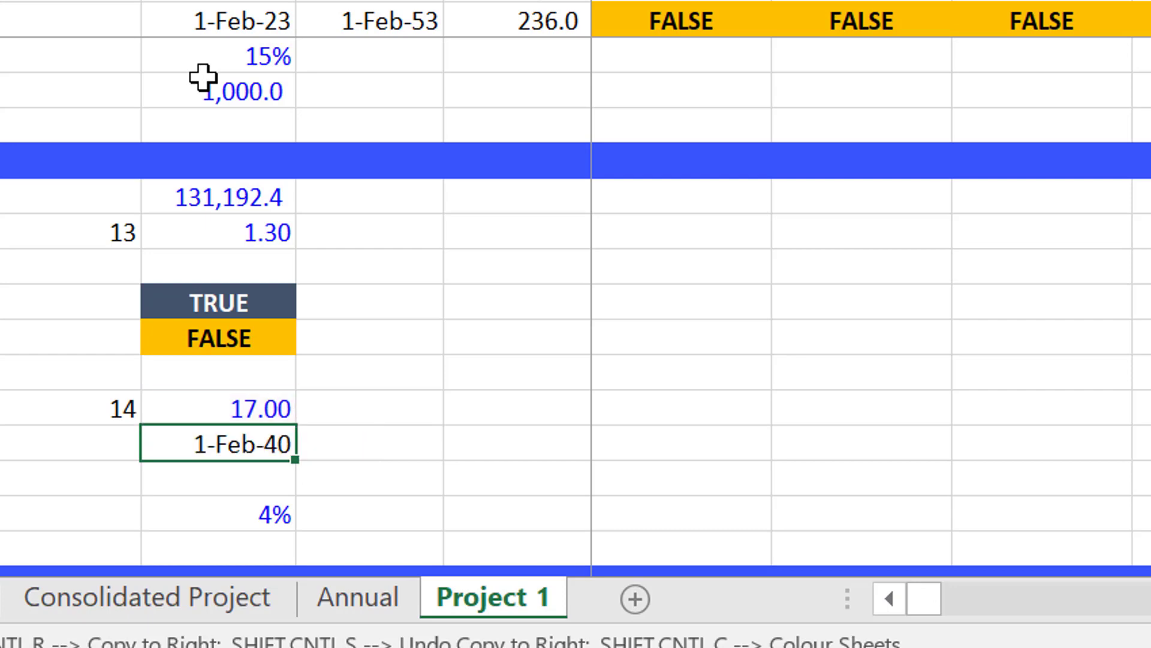
Copy the Debt Service Coverage Ratio's INDEX formula to the Interest Rate in H74.
{"action": "key", "text": "Down"}
{"action": "key", "text": "Down"}
{"action": "key", "text": "Up"}
{"action": "key", "text": "Up"}
{"action": "key", "text": "Up"}
{"action": "key", "text": "Up"}
{"action": "key", "text": "Up"}
{"action": "key", "text": "Up"}
{"action": "key", "text": "Up"}
{"action": "key", "text": "Up"}
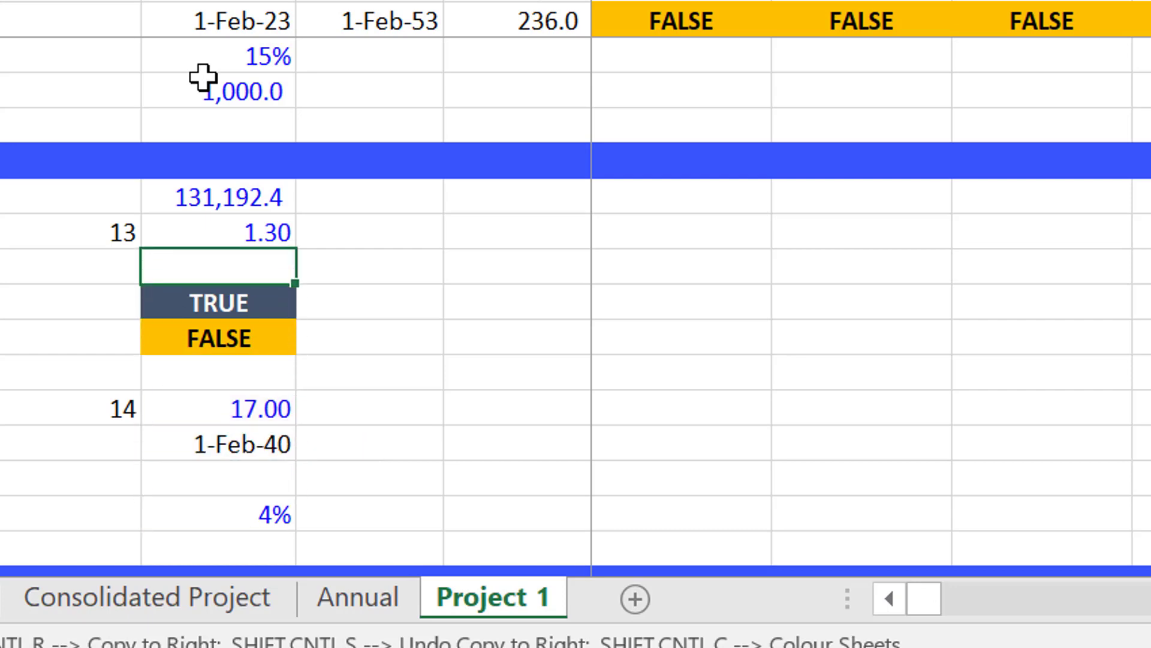
{"action": "key", "text": "ctrl+c"}
{"action": "key", "text": "Down"}
{"action": "key", "text": "Down"}
{"action": "key", "text": "Down"}
{"action": "key", "text": "Down"}
{"action": "key", "text": "Down"}
{"action": "key", "text": "Down"}
{"action": "key", "text": "Down"}
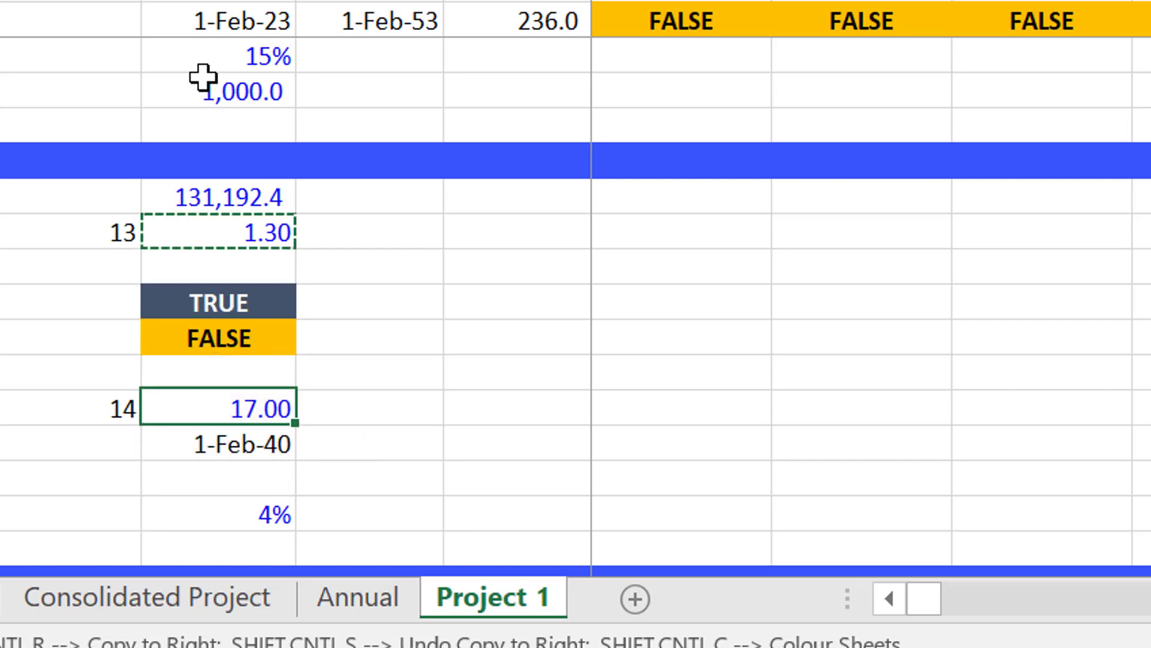
{"action": "key", "text": "Down"}
{"action": "key", "text": "ctrl+v"}
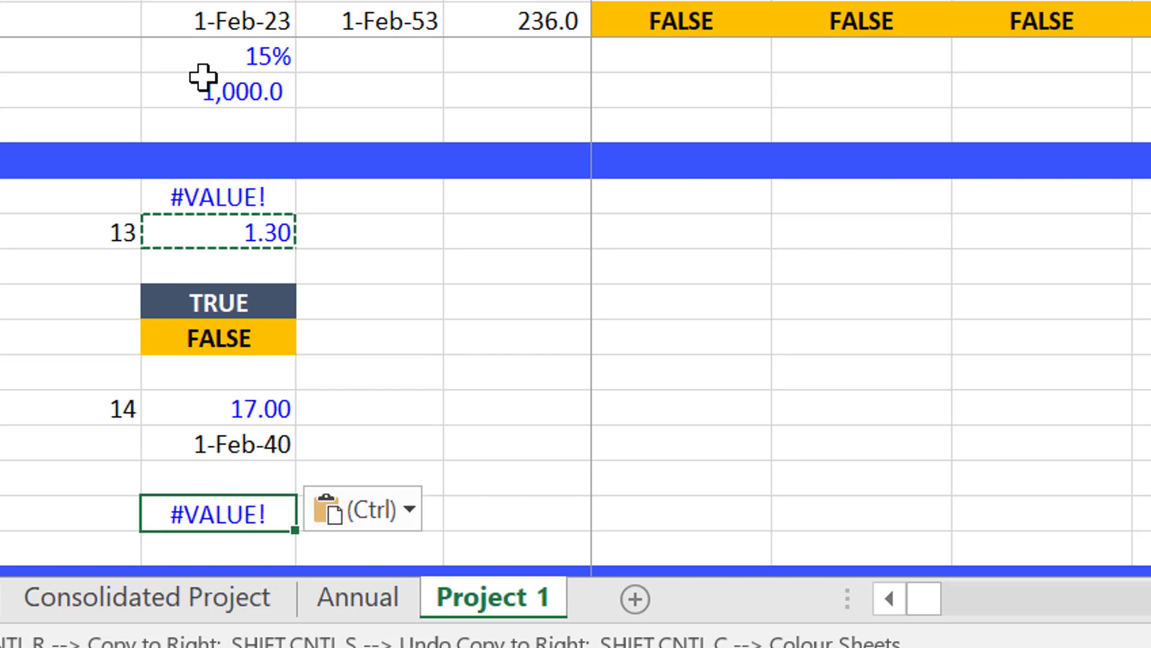
Enter 15 as the Interest Rate's row number in G74 and format H74 as a percentage with two decimals.
{"action": "key", "text": "Left"}
{"action": "type", "text": "15"}
{"action": "key", "text": "Return"}
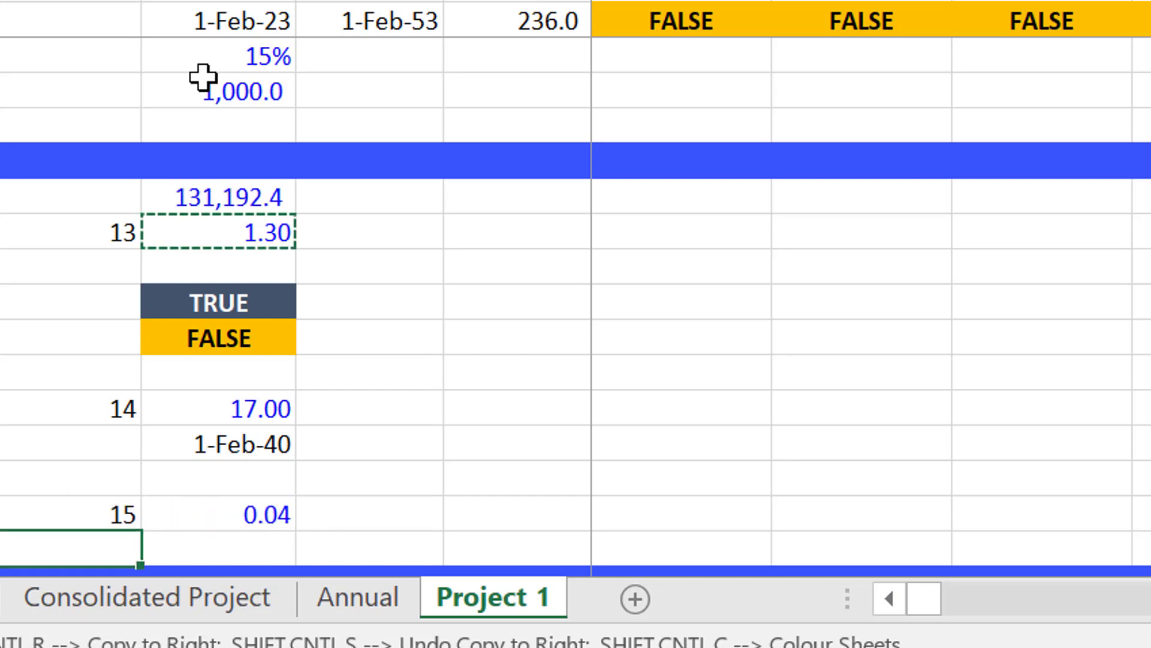
{"action": "key", "text": "Up"}
{"action": "key", "text": "Right"}
{"action": "key", "text": "ctrl+shift+5"}
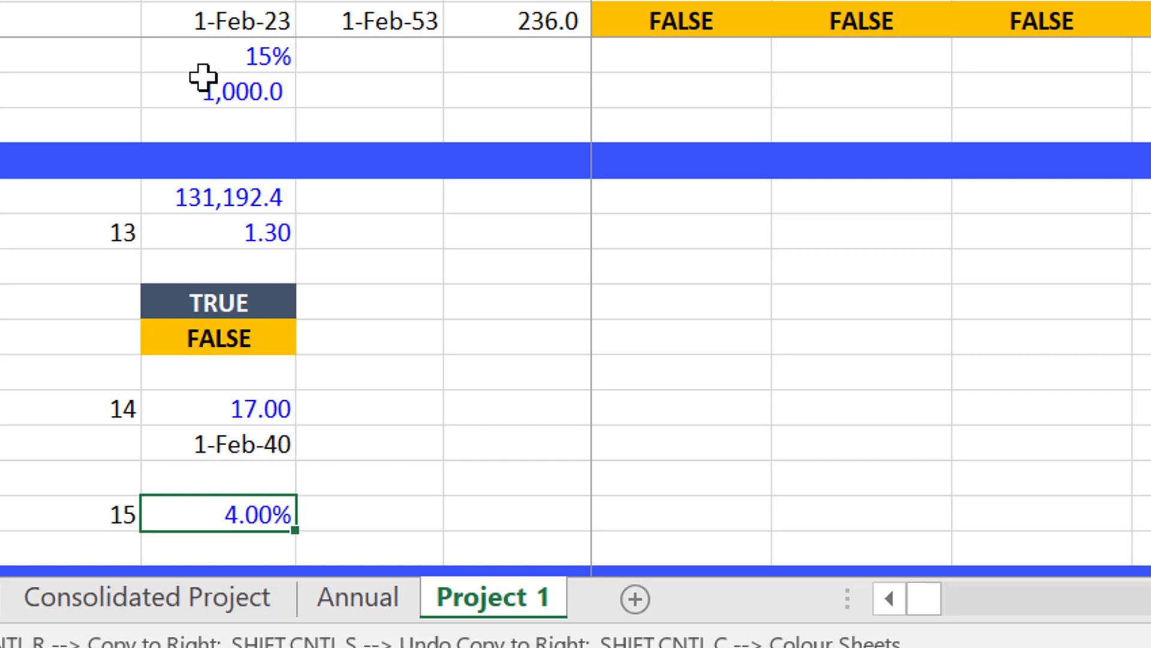
Create a copy of the Project 1 sheet at the end of the Multiple projects.xlsm workbook.
{"action": "key", "text": "alt+e"}
{"action": "key", "text": "m"}
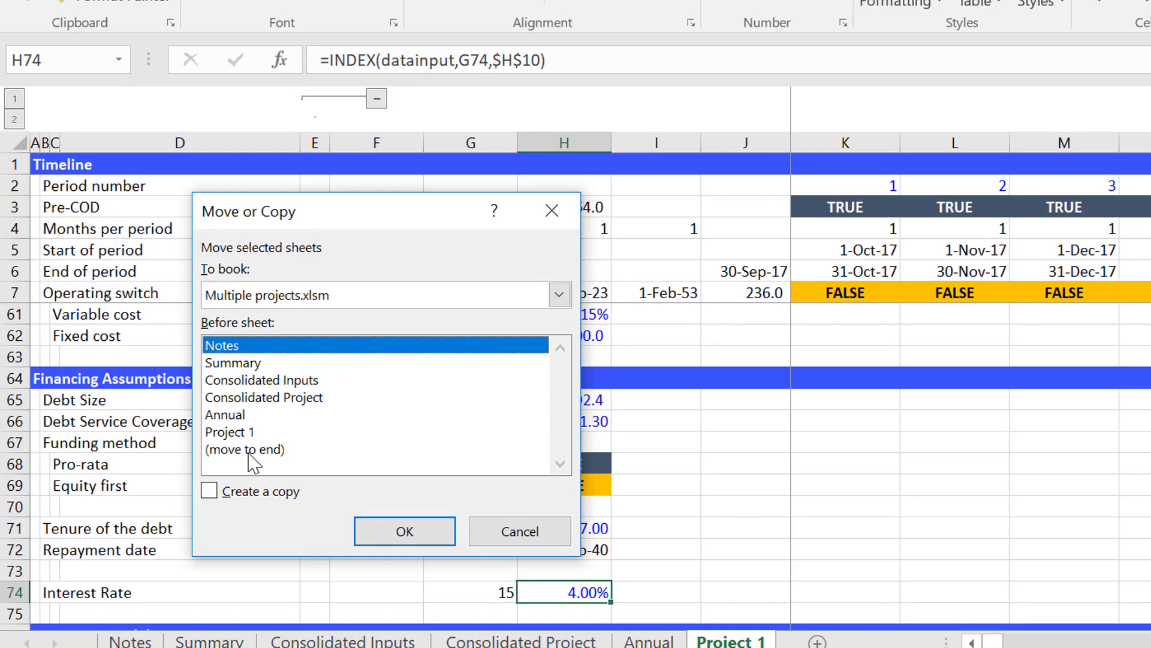
{"action": "left_click", "coordinate": [250, 450]}
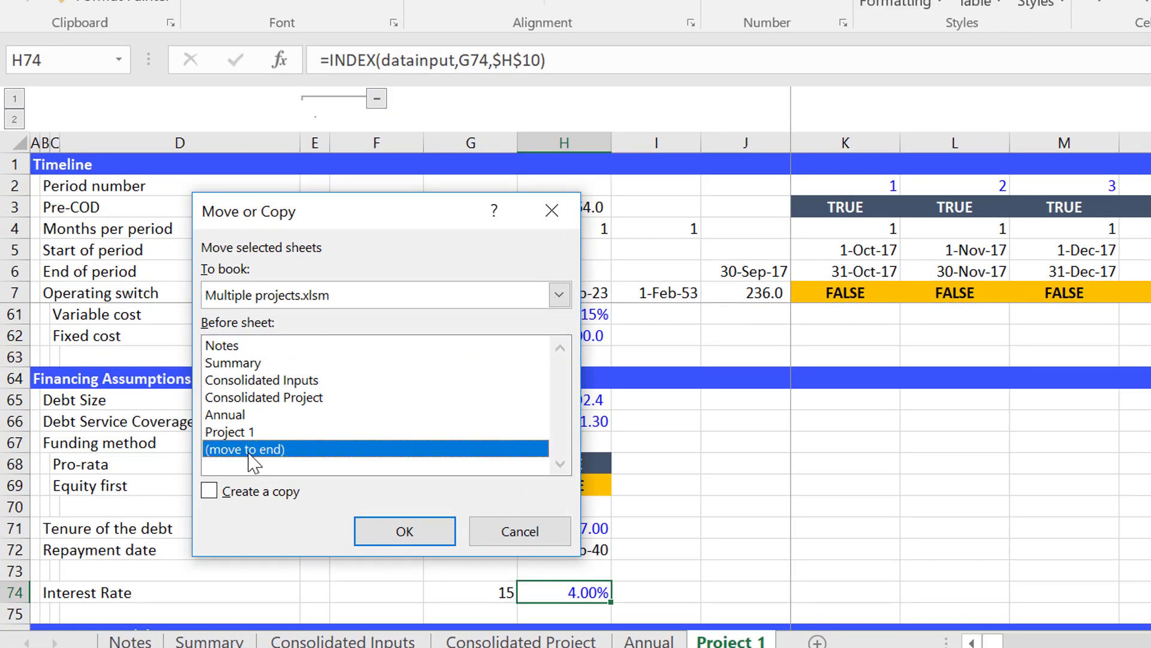
{"action": "left_click", "coordinate": [209, 490]}
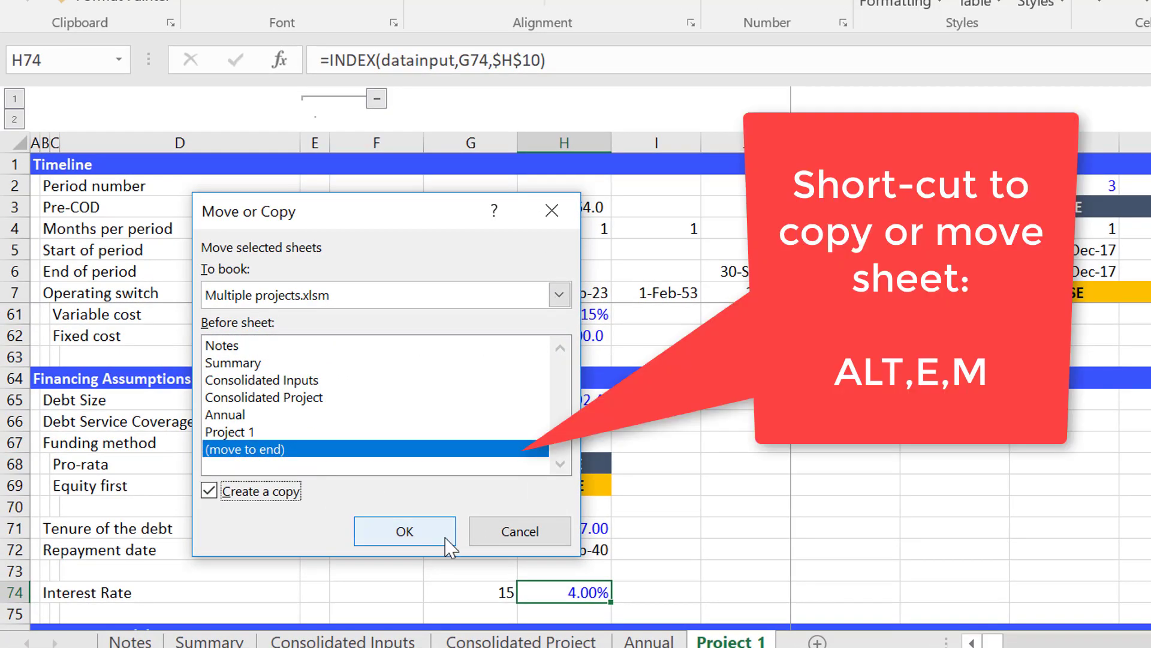
{"action": "left_click", "coordinate": [443, 536]}
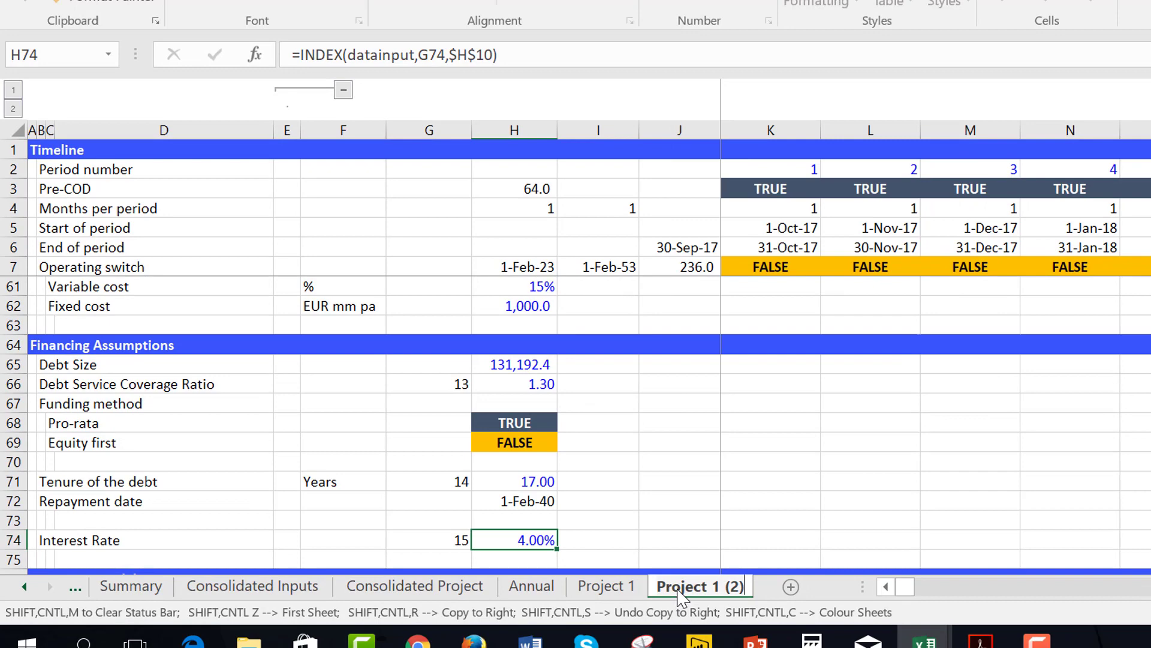
Rename the copied sheet as Project 2.
{"action": "key", "text": "BackSpace"}
{"action": "key", "text": "BackSpace"}
{"action": "key", "text": "BackSpace"}
{"action": "key", "text": "BackSpace"}
{"action": "key", "text": "BackSpace"}
{"action": "type", "text": "2"}
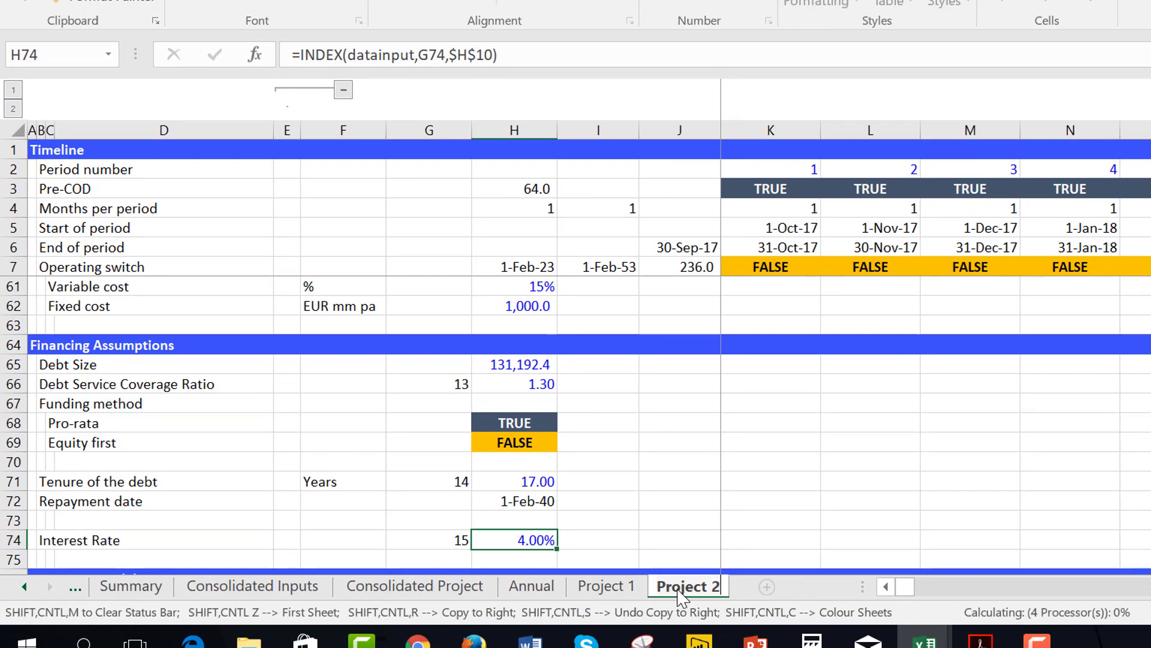
{"action": "key", "text": "Return"}
Set the Project Number in H10 of the Project 2 sheet to 2.
{"action": "left_click", "coordinate": [612, 446]}
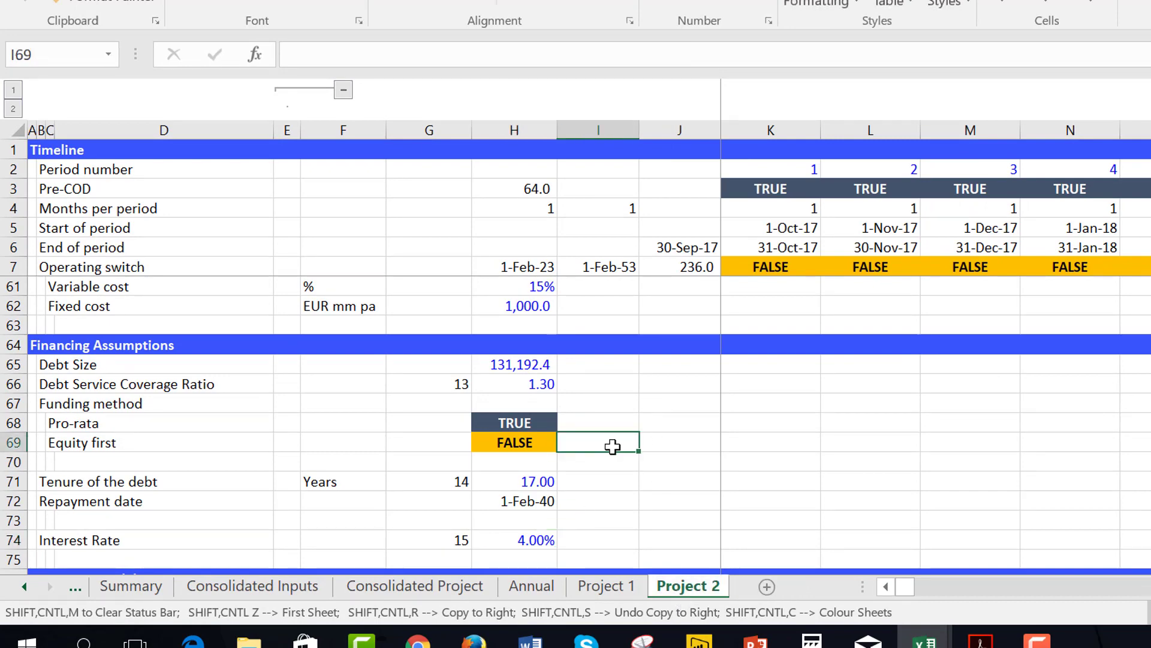
{"action": "key", "text": "Left"}
{"action": "key", "text": "Left"}
{"action": "key", "text": "Right"}
{"action": "key", "text": "Page_Up"}
{"action": "key", "text": "Page_Up"}
{"action": "key", "text": "Page_Up"}
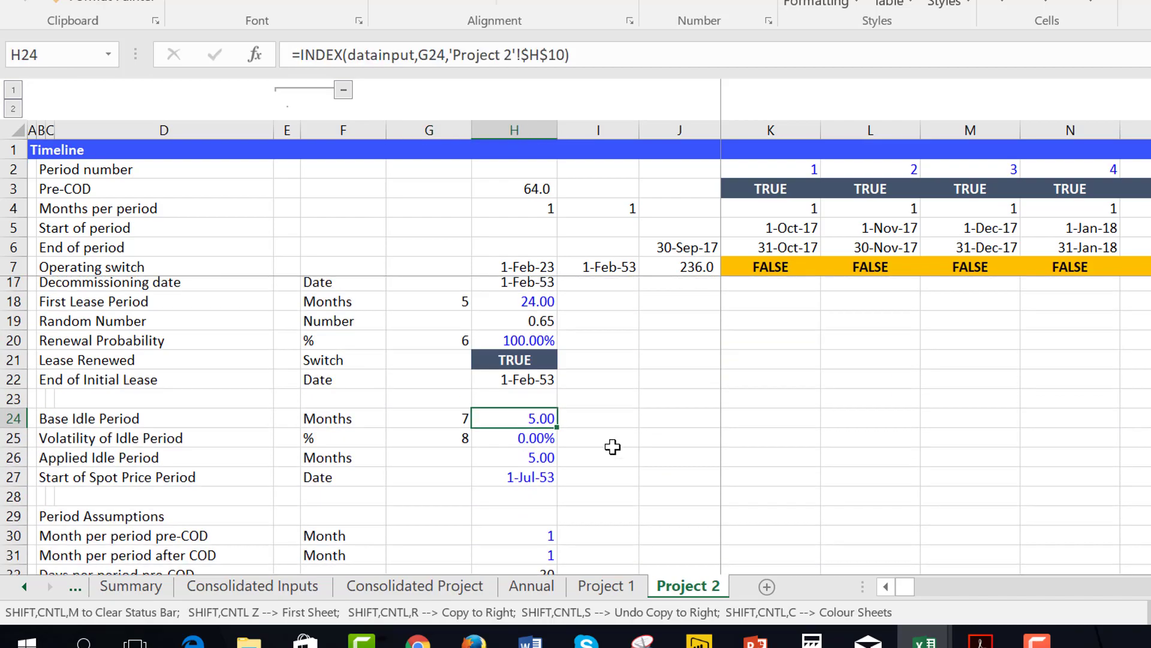
{"action": "key", "text": "Page_Up"}
{"action": "key", "text": "Up"}
{"action": "key", "text": "ctrl+Up"}
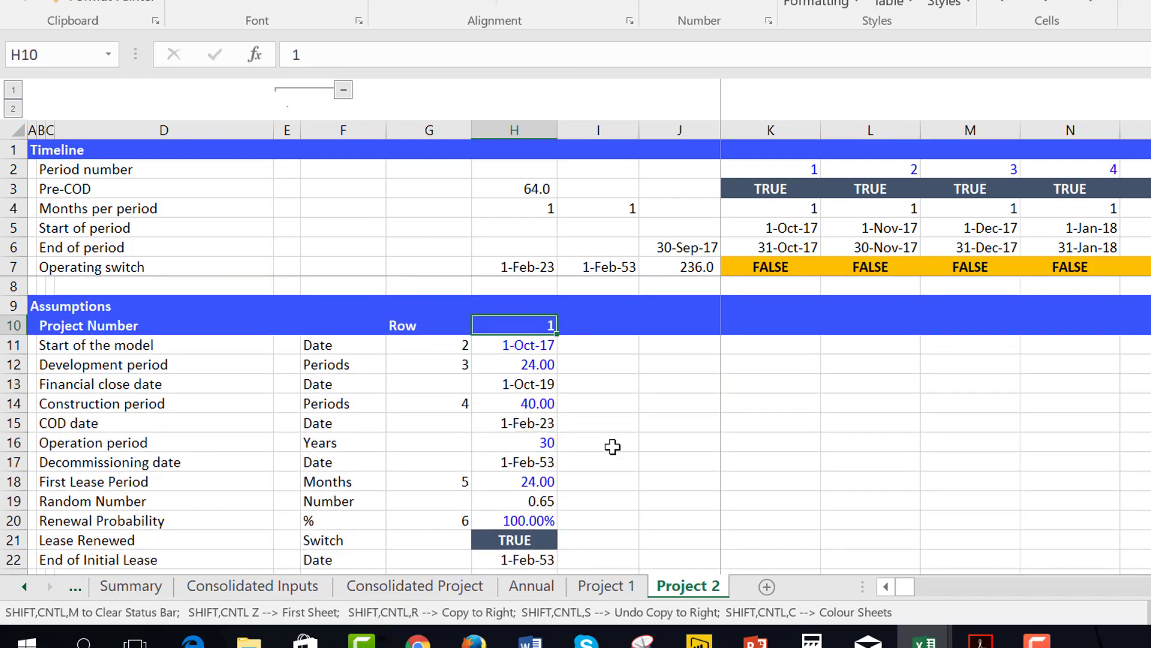
{"action": "key", "text": "F2"}
{"action": "key", "text": "Return"}
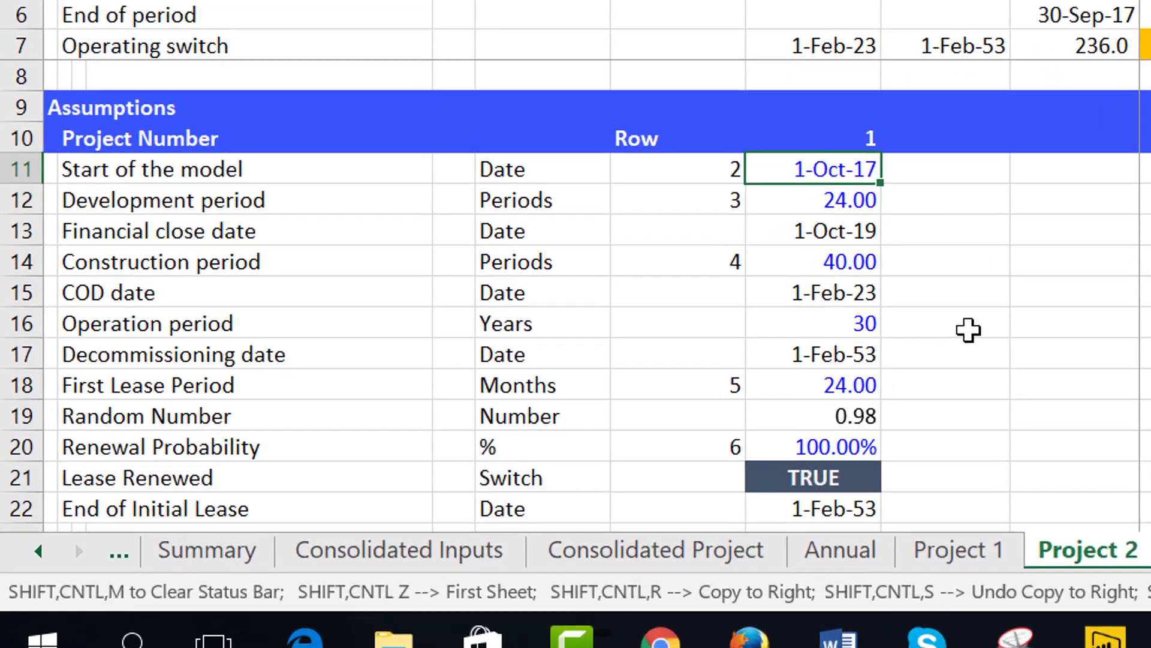
{"action": "key", "text": "Up"}
{"action": "type", "text": "2"}
{"action": "key", "text": "Return"}
{"action": "key", "text": "Down"}
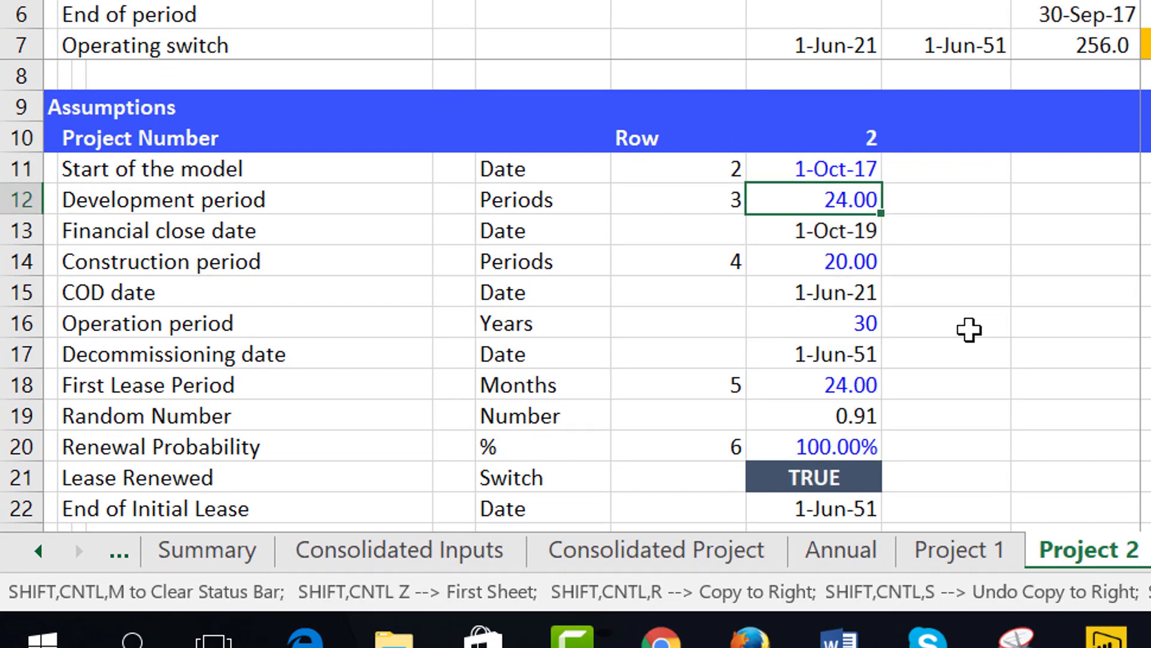
On the Consolidated Inputs sheet, set Project 2's Start Date to 10/1/2018 and its Development Period to 50 months.
{"action": "key", "text": "ctrl+Page_Up"}
{"action": "key", "text": "ctrl+Page_Up"}
{"action": "key", "text": "ctrl+Page_Up"}
{"action": "key", "text": "ctrl+Page_Up"}
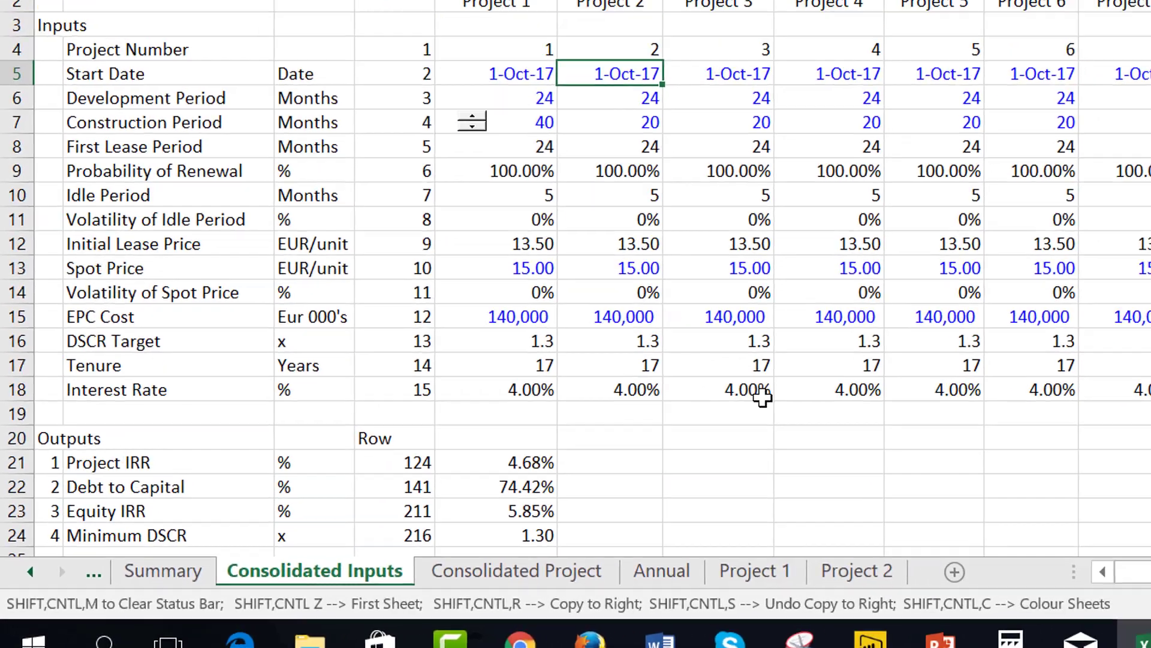
{"action": "key", "text": "F2"}
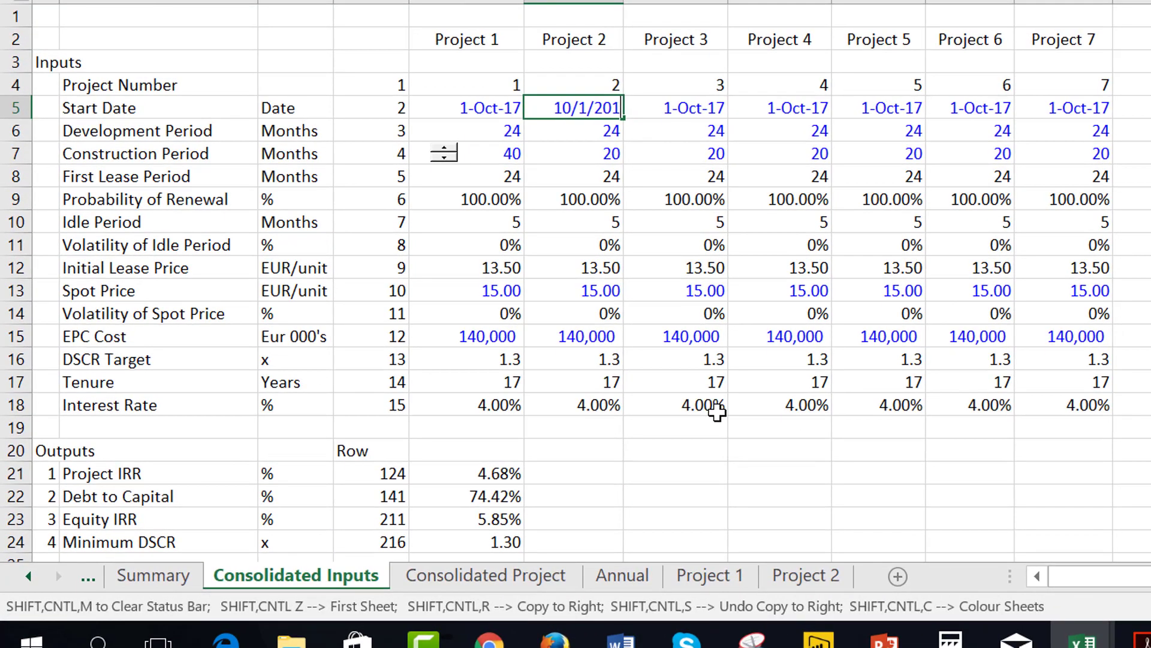
{"action": "type", "text": "8"}
{"action": "key", "text": "Return"}
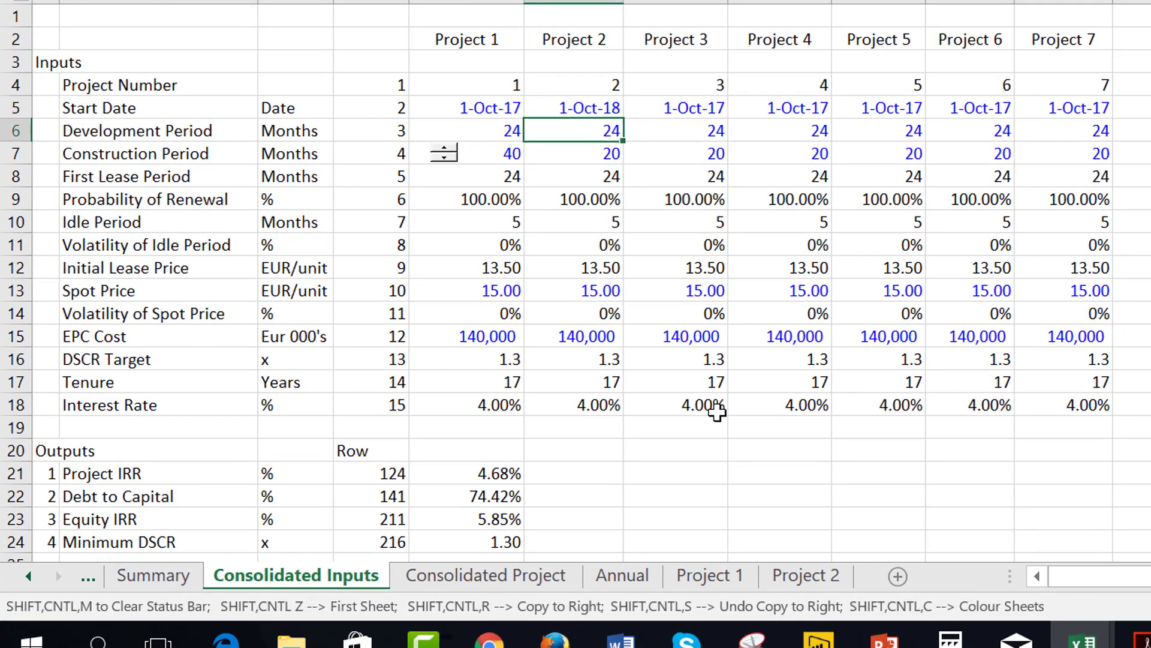
{"action": "type", "text": "50"}
{"action": "key", "text": "Return"}
{"action": "key", "text": "Up"}
Check the model start date and Development period on the Project 2 sheet against the revised consolidated inputs.
{"action": "key", "text": "ctrl+Page_Down"}
{"action": "key", "text": "ctrl+Page_Down"}
{"action": "key", "text": "ctrl+Page_Down"}
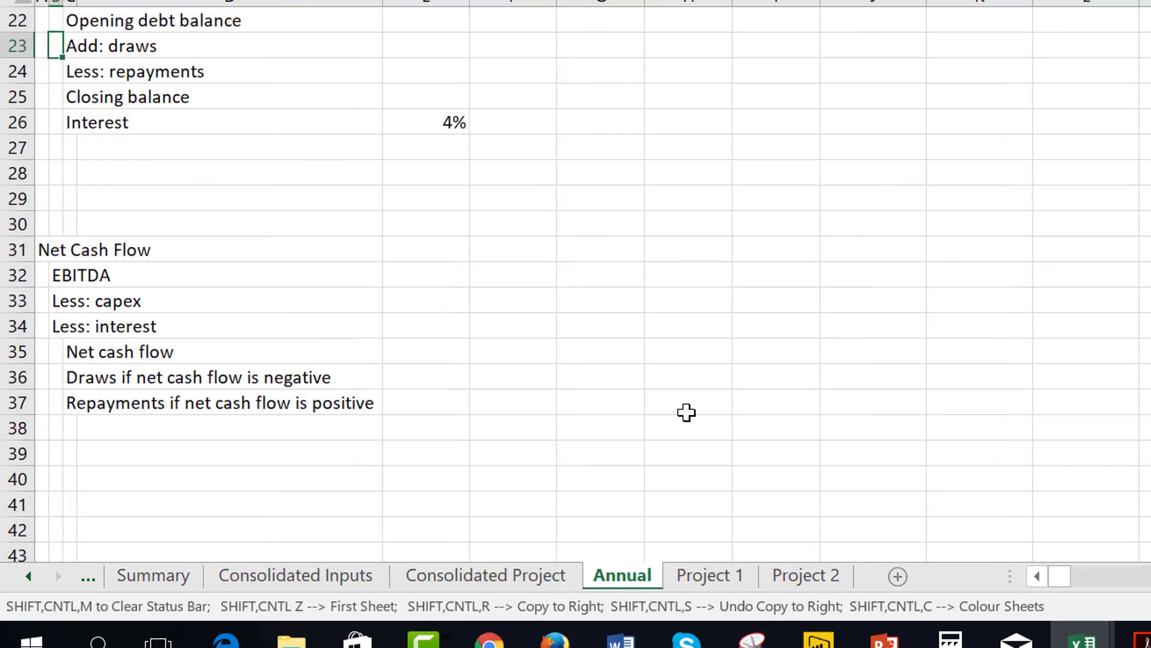
{"action": "key", "text": "ctrl+Page_Down"}
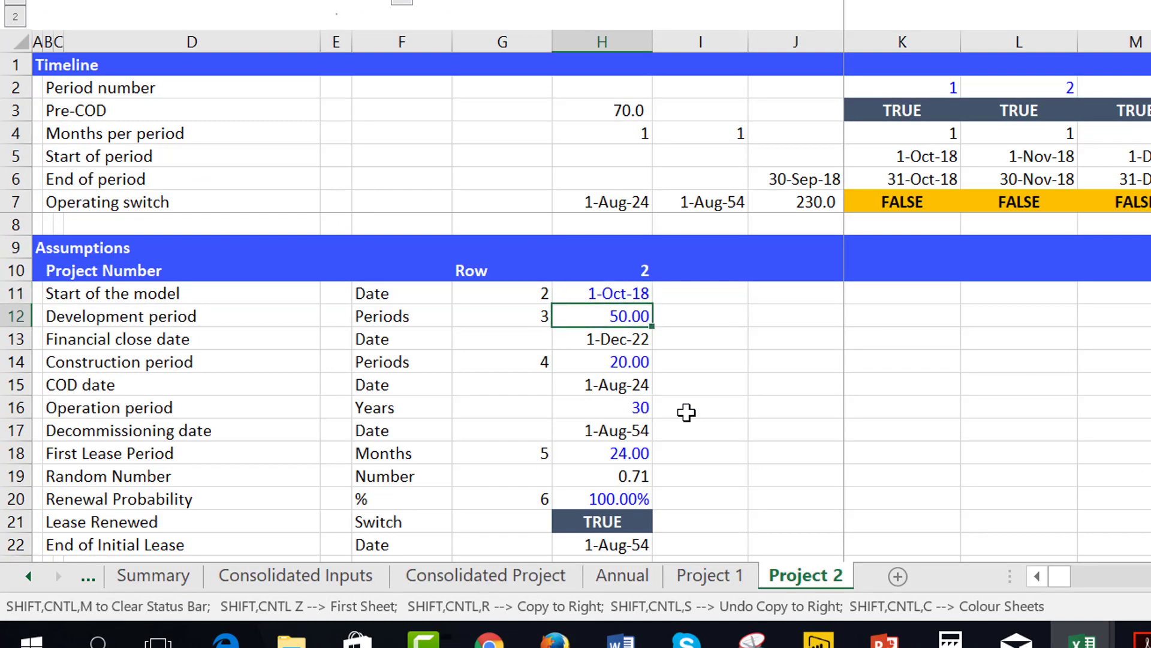
{"action": "key", "text": "Down"}
{"action": "key", "text": "Up"}
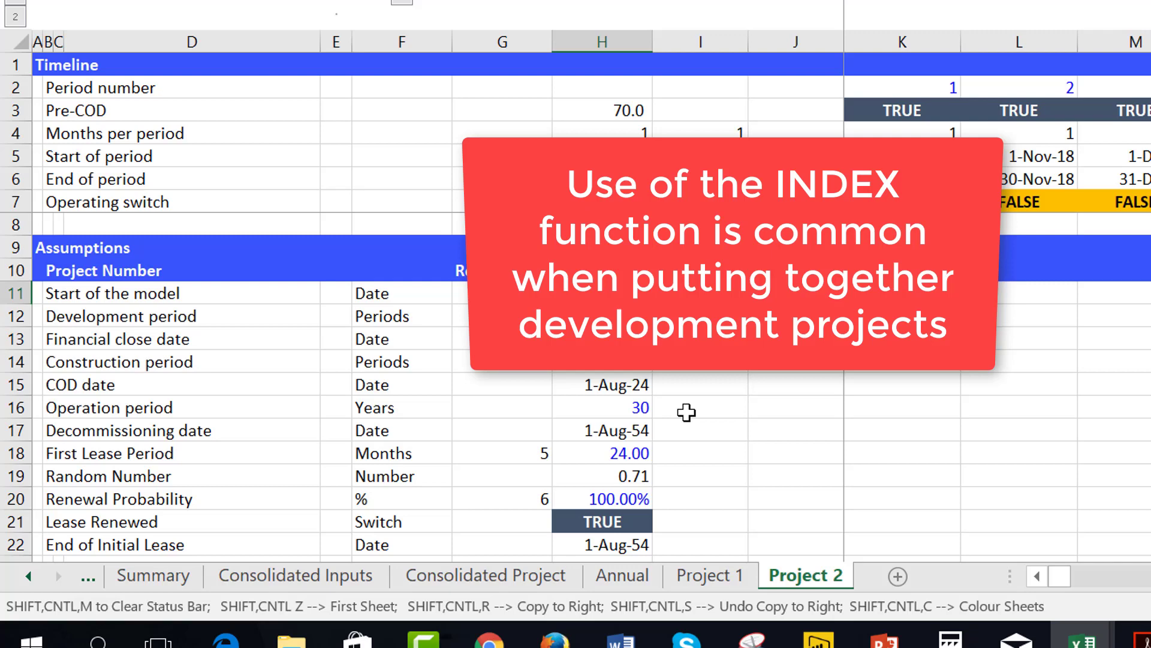
{"action": "key", "text": "Down"}
{"action": "key", "text": "Left"}
{"action": "key", "text": "Right"}
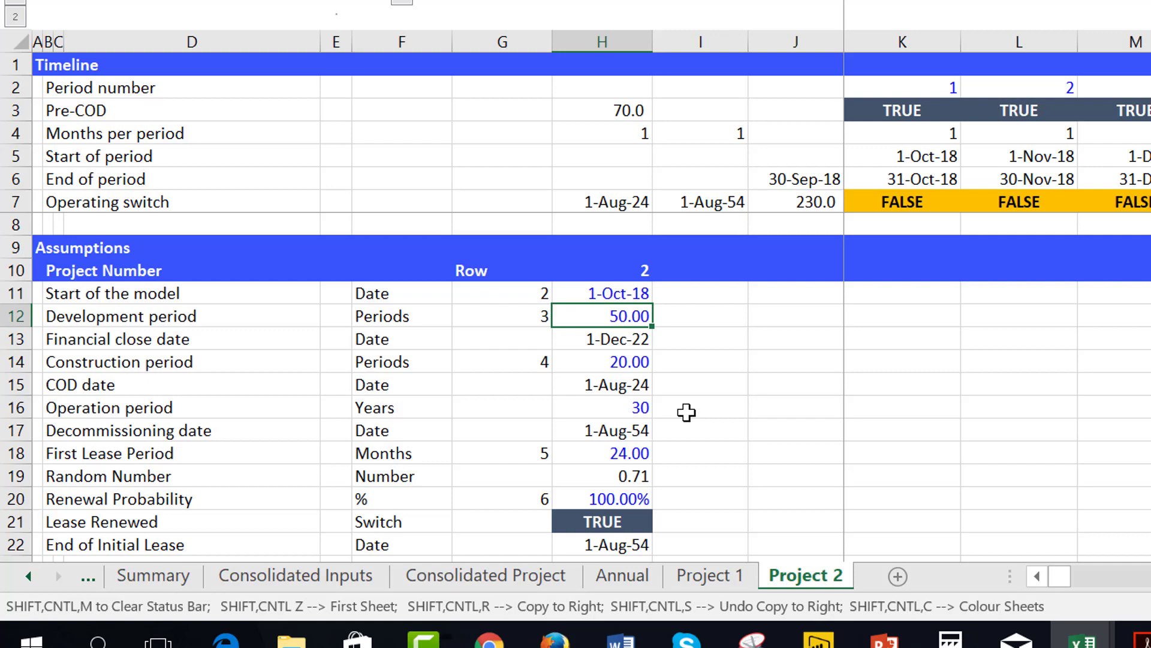
Examine the Pre-tax project IRR in row 124 of the Project 2 sheet and its output number in column E.
{"action": "key", "text": "Down"}
{"action": "key", "text": "Down"}
{"action": "key", "text": "Down"}
{"action": "key", "text": "Down"}
{"action": "key", "text": "Down"}
{"action": "key", "text": "Down"}
{"action": "key", "text": "Down"}
{"action": "key", "text": "Down"}
{"action": "key", "text": "Down"}
{"action": "key", "text": "Down"}
{"action": "key", "text": "Down"}
{"action": "key", "text": "Down"}
{"action": "key", "text": "Down"}
{"action": "key", "text": "Down"}
{"action": "key", "text": "Down"}
{"action": "key", "text": "Down"}
{"action": "key", "text": "Down"}
{"action": "key", "text": "Down"}
{"action": "key", "text": "Down"}
{"action": "key", "text": "Down"}
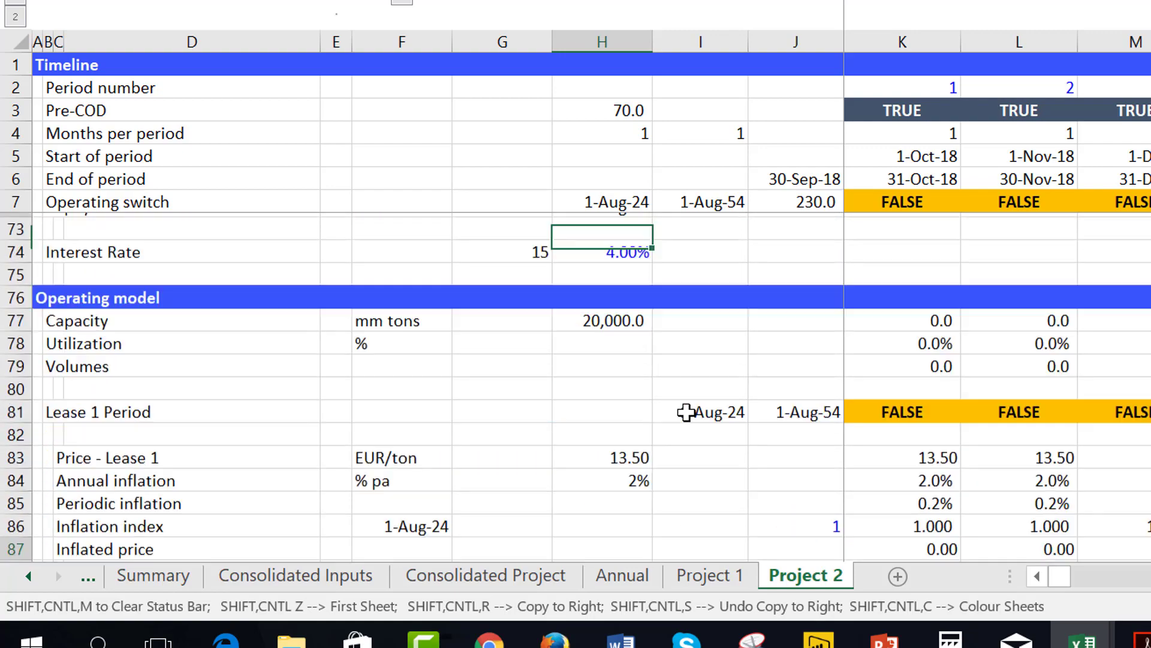
{"action": "key", "text": "Down"}
{"action": "key", "text": "Down"}
{"action": "key", "text": "Down"}
{"action": "key", "text": "Down"}
{"action": "key", "text": "Down"}
{"action": "key", "text": "Down"}
{"action": "key", "text": "Down"}
{"action": "key", "text": "Down"}
{"action": "key", "text": "Down"}
{"action": "key", "text": "Down"}
{"action": "key", "text": "Down"}
{"action": "key", "text": "Down"}
{"action": "key", "text": "Down"}
{"action": "key", "text": "Down"}
{"action": "key", "text": "Down"}
{"action": "key", "text": "Down"}
{"action": "key", "text": "Down"}
{"action": "key", "text": "Down"}
{"action": "key", "text": "Down"}
{"action": "key", "text": "Down"}
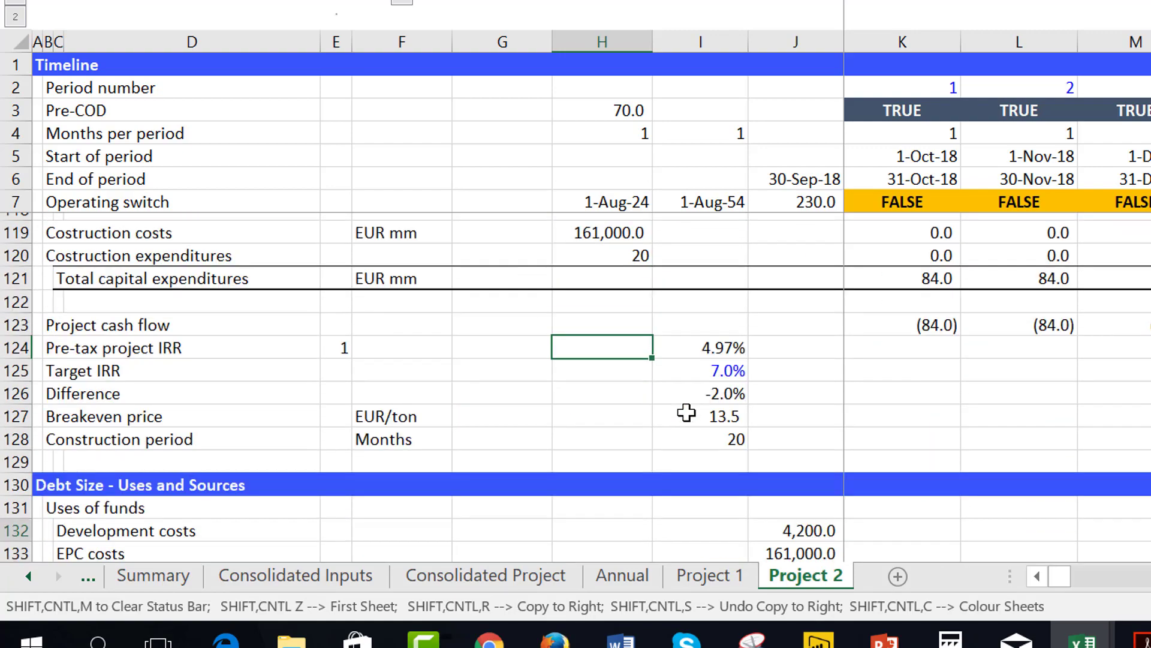
{"action": "key", "text": "Down"}
{"action": "key", "text": "Down"}
{"action": "key", "text": "Down"}
{"action": "key", "text": "Down"}
{"action": "key", "text": "Down"}
{"action": "key", "text": "Down"}
{"action": "key", "text": "Down"}
{"action": "key", "text": "Down"}
{"action": "key", "text": "Up"}
{"action": "key", "text": "Up"}
{"action": "key", "text": "Up"}
{"action": "key", "text": "Up"}
{"action": "key", "text": "Up"}
{"action": "key", "text": "Up"}
{"action": "key", "text": "Up"}
{"action": "key", "text": "Up"}
{"action": "key", "text": "Up"}
{"action": "key", "text": "Up"}
{"action": "key", "text": "Up"}
{"action": "key", "text": "Up"}
{"action": "key", "text": "Up"}
{"action": "key", "text": "Up"}
{"action": "key", "text": "Up"}
{"action": "key", "text": "Down"}
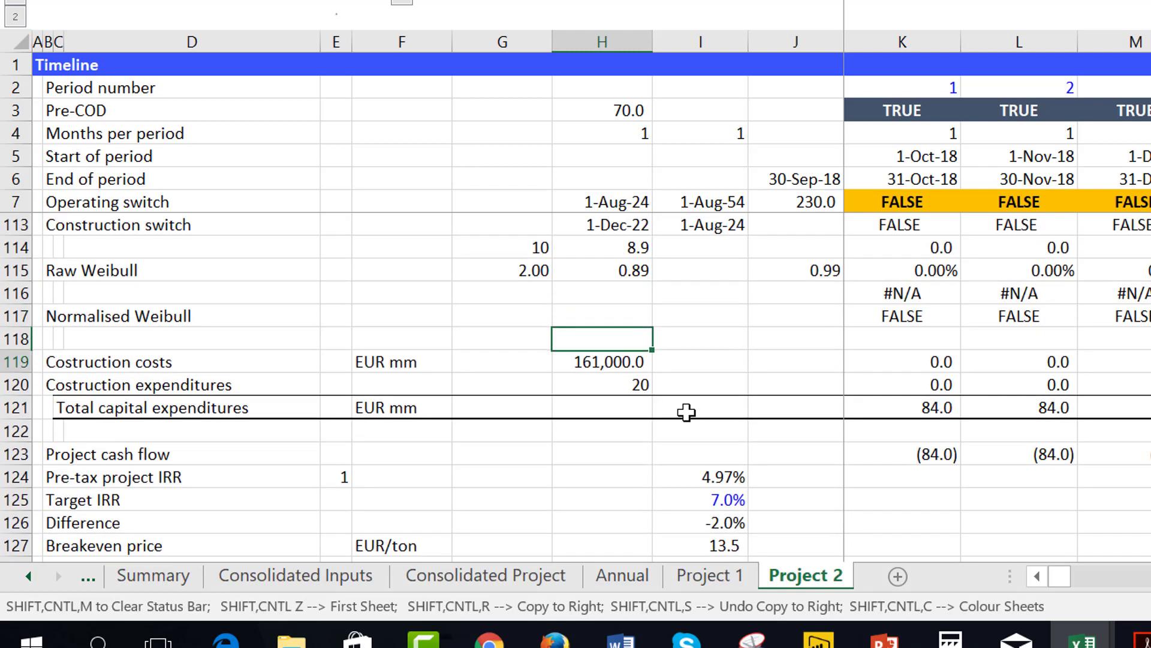
{"action": "key", "text": "Down"}
{"action": "key", "text": "Down"}
{"action": "key", "text": "Down"}
{"action": "key", "text": "Down"}
{"action": "key", "text": "Down"}
{"action": "key", "text": "Down"}
{"action": "key", "text": "Down"}
{"action": "key", "text": "Up"}
{"action": "key", "text": "Left"}
{"action": "key", "text": "Left"}
{"action": "key", "text": "Left"}
{"action": "key", "text": "Left"}
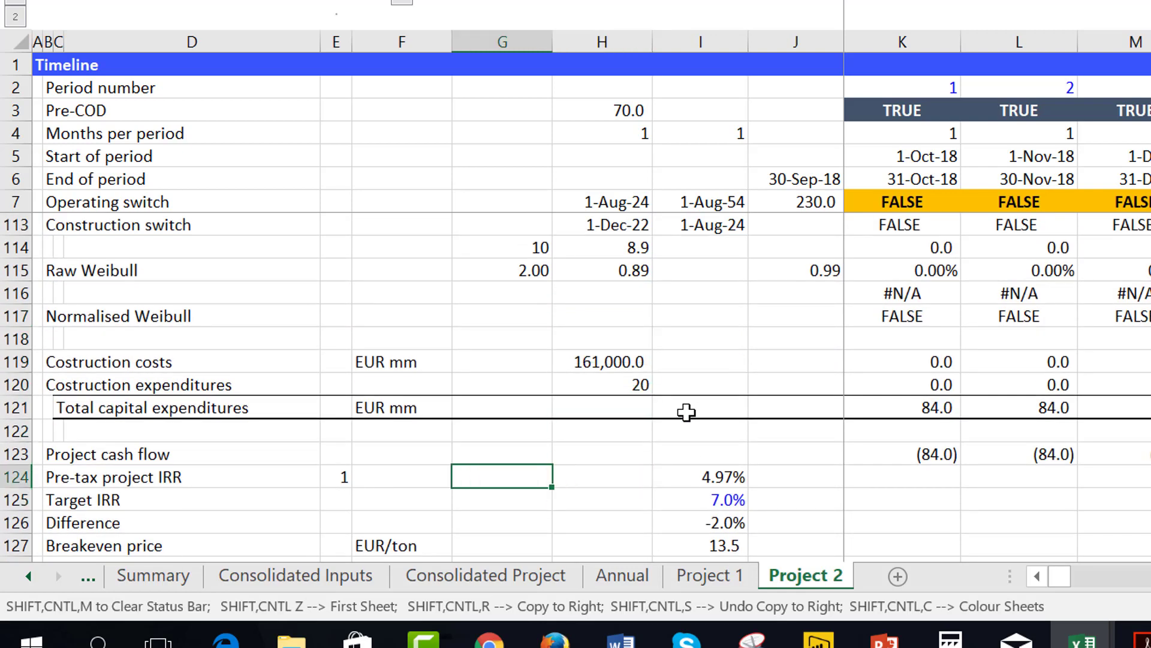
{"action": "key", "text": "Right"}
{"action": "key", "text": "Right"}
{"action": "key", "text": "Left"}
{"action": "key", "text": "Right"}
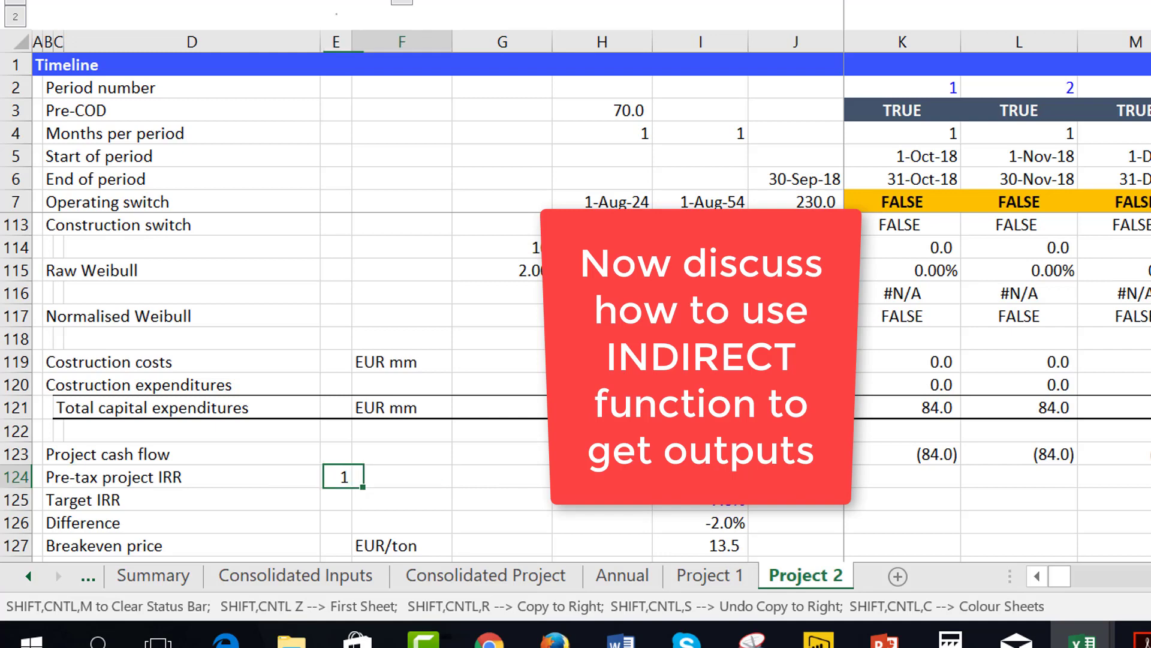
{"action": "key", "text": "Left"}
{"action": "key", "text": "Right"}
{"action": "key", "text": "Right"}
{"action": "key", "text": "Right"}
{"action": "key", "text": "Right"}
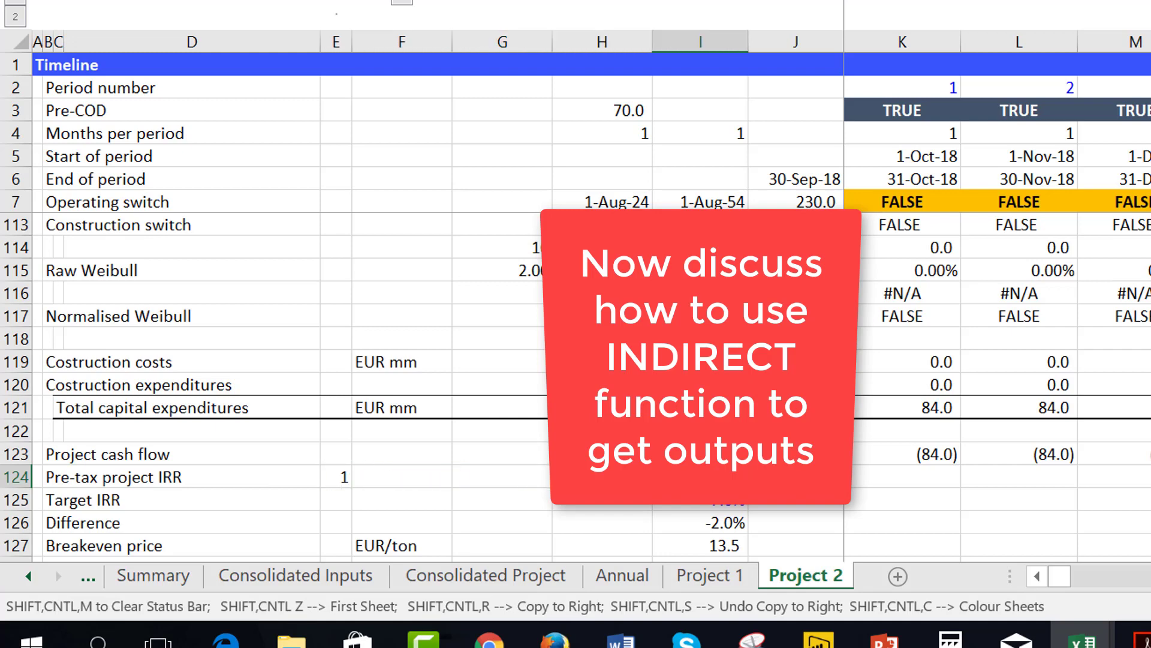
Examine the Debt share of the Sources of funds in I141 of the Project 2 sheet.
{"action": "key", "text": "Page_Down"}
{"action": "key", "text": "Down"}
{"action": "key", "text": "Down"}
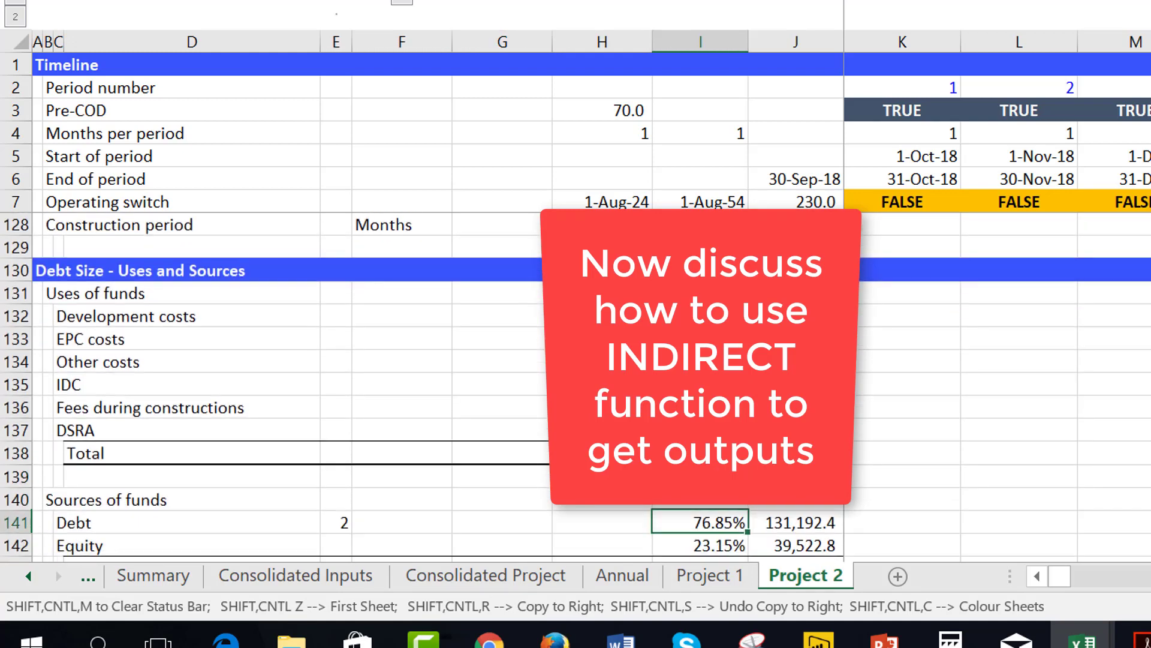
{"action": "key", "text": "Up"}
{"action": "key", "text": "Down"}
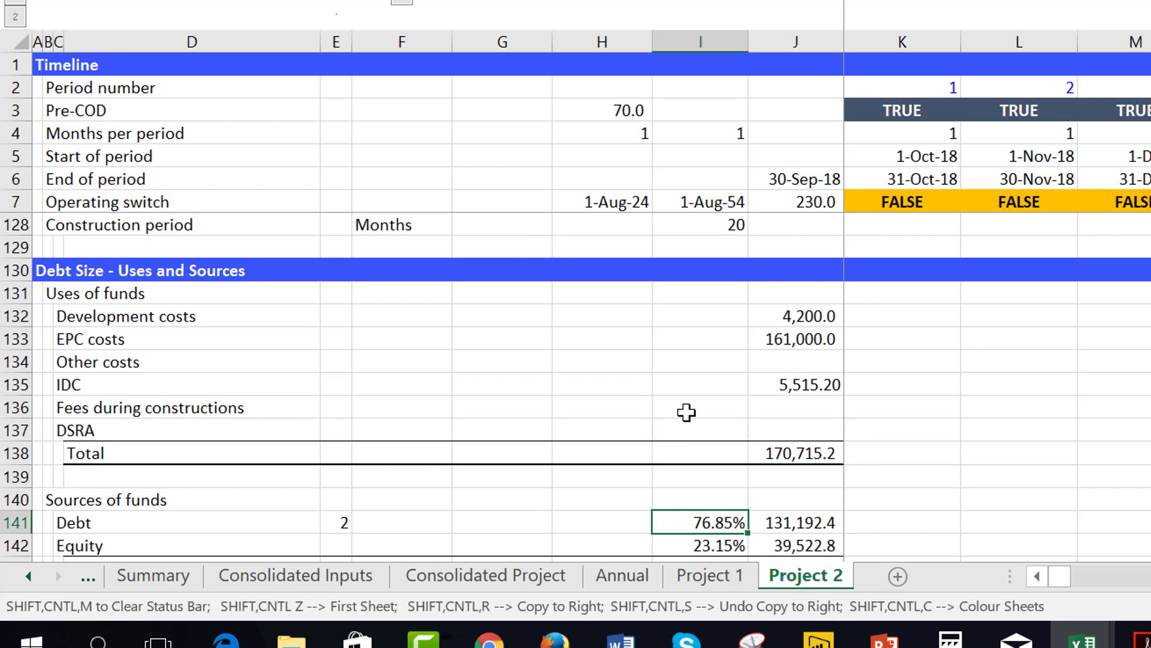
Examine the Equity IRR in row 211 and the Minimum DSCR in row 216, including their output numbers in column E.
{"action": "key", "text": "Page_Down"}
{"action": "key", "text": "Down"}
{"action": "key", "text": "Down"}
{"action": "key", "text": "Down"}
{"action": "key", "text": "Down"}
{"action": "key", "text": "Down"}
{"action": "key", "text": "Down"}
{"action": "key", "text": "Down"}
{"action": "key", "text": "Down"}
{"action": "key", "text": "Down"}
{"action": "key", "text": "Down"}
{"action": "key", "text": "Down"}
{"action": "key", "text": "Down"}
{"action": "key", "text": "Down"}
{"action": "key", "text": "Down"}
{"action": "key", "text": "Down"}
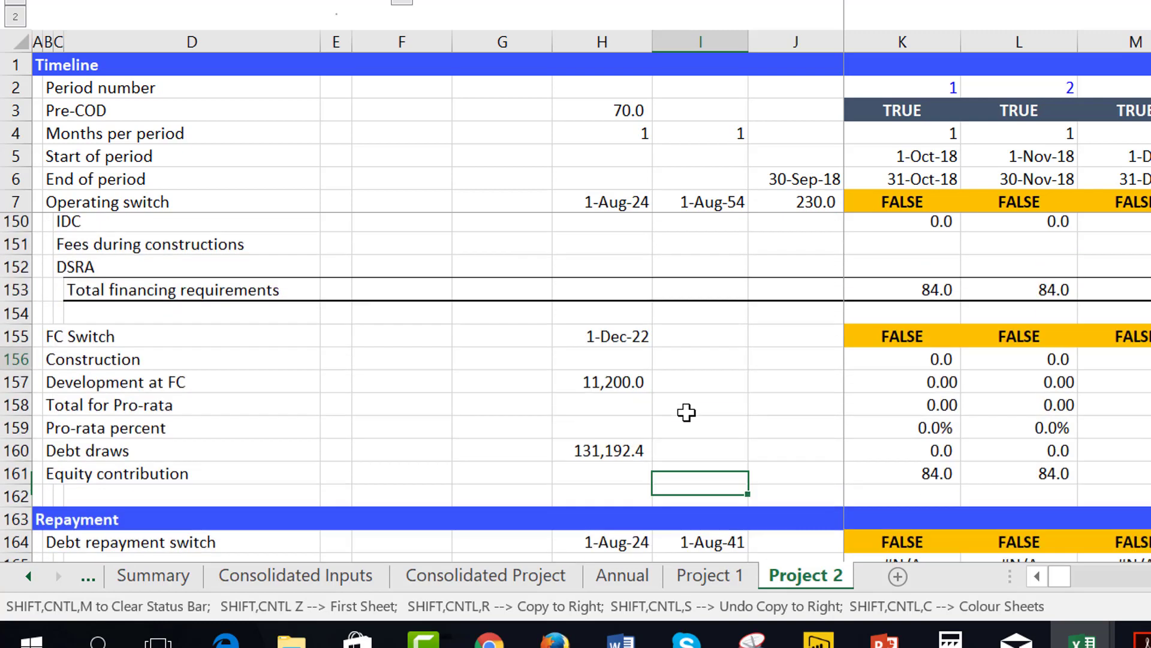
{"action": "key", "text": "Page_Down"}
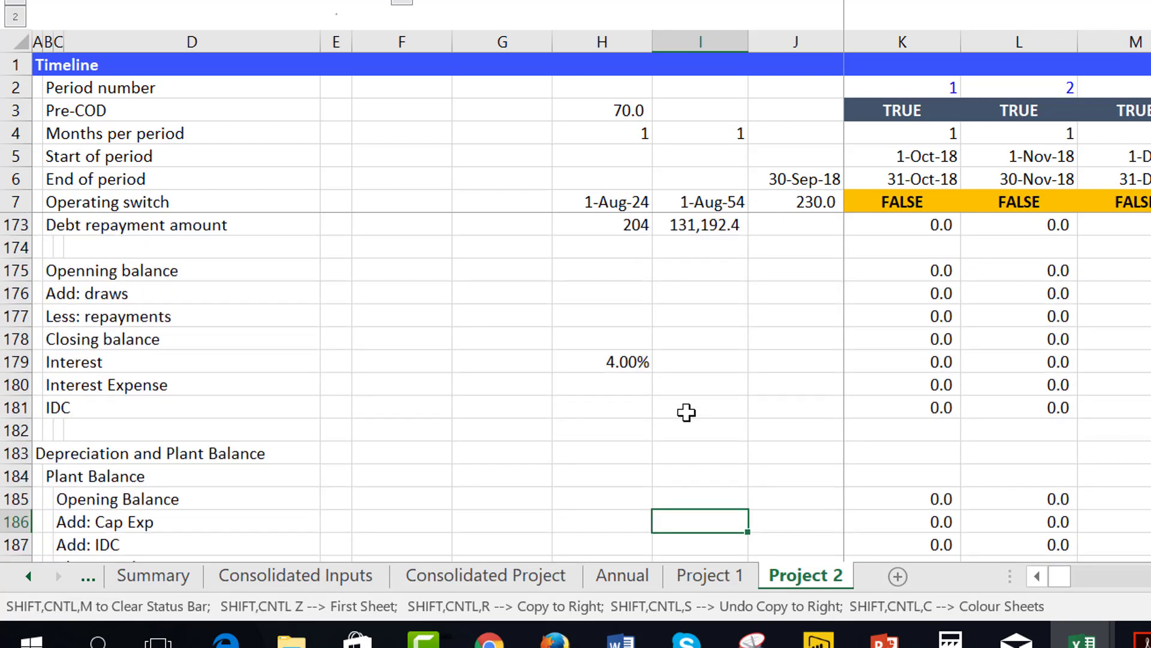
{"action": "key", "text": "Page_Down"}
{"action": "key", "text": "Page_Down"}
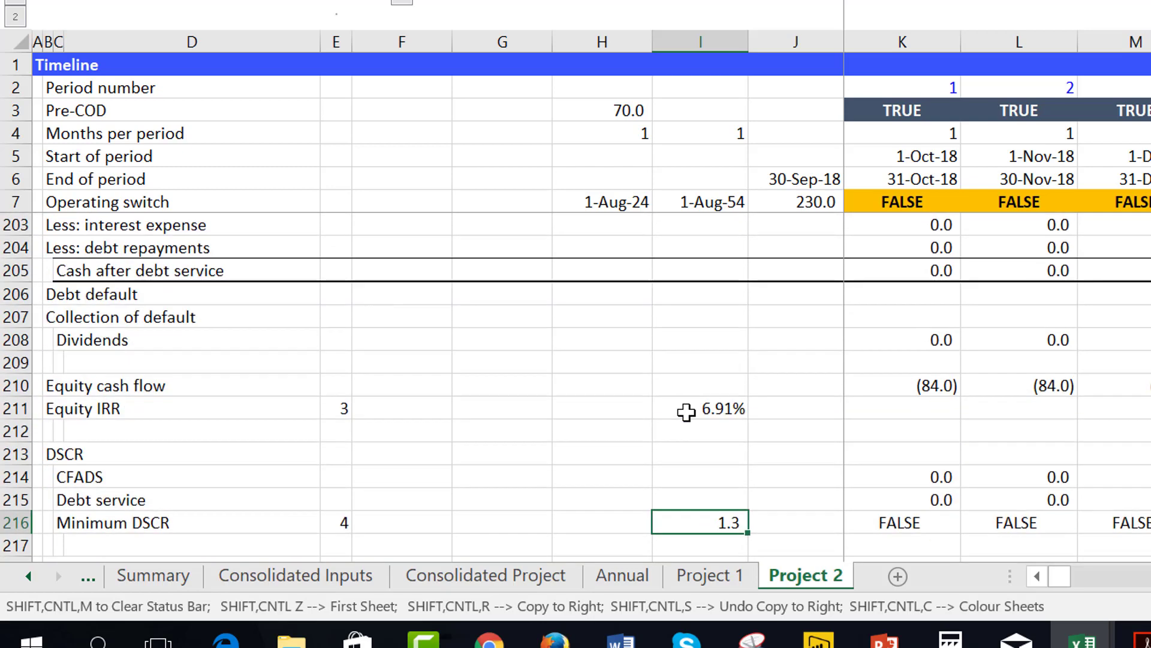
{"action": "key", "text": "Up"}
{"action": "key", "text": "Up"}
{"action": "key", "text": "Up"}
{"action": "key", "text": "Up"}
{"action": "key", "text": "Up"}
{"action": "key", "text": "Left"}
{"action": "key", "text": "Left"}
{"action": "key", "text": "Left"}
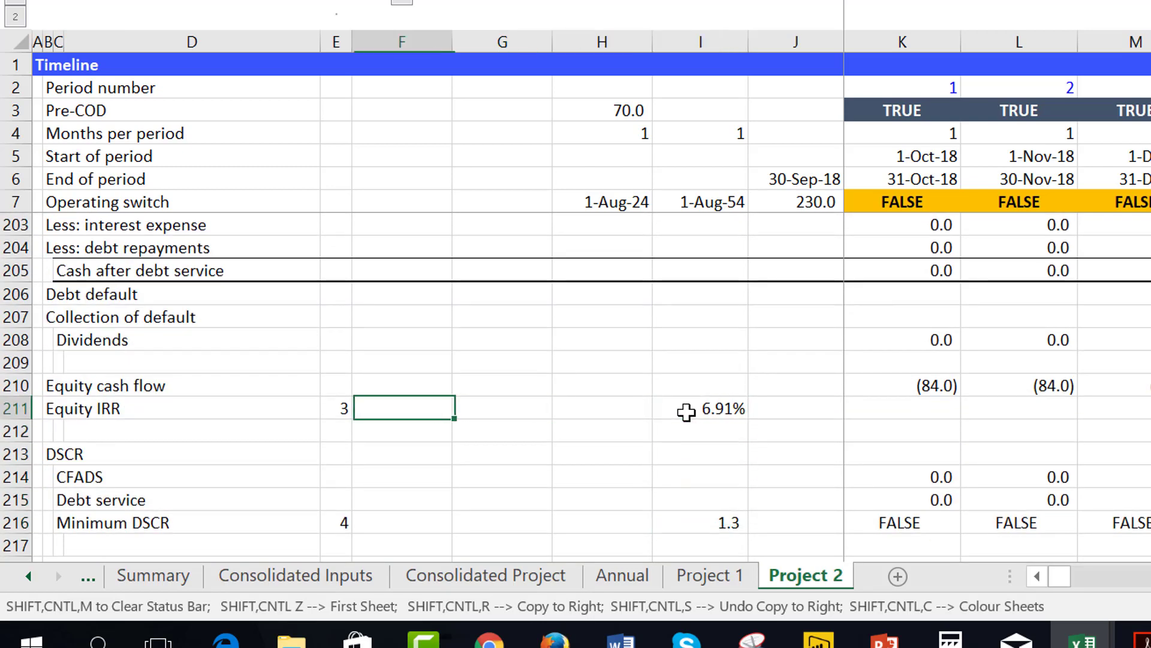
{"action": "key", "text": "Left"}
{"action": "key", "text": "Right"}
{"action": "key", "text": "Right"}
{"action": "key", "text": "Right"}
{"action": "key", "text": "Right"}
{"action": "key", "text": "Down"}
{"action": "key", "text": "Down"}
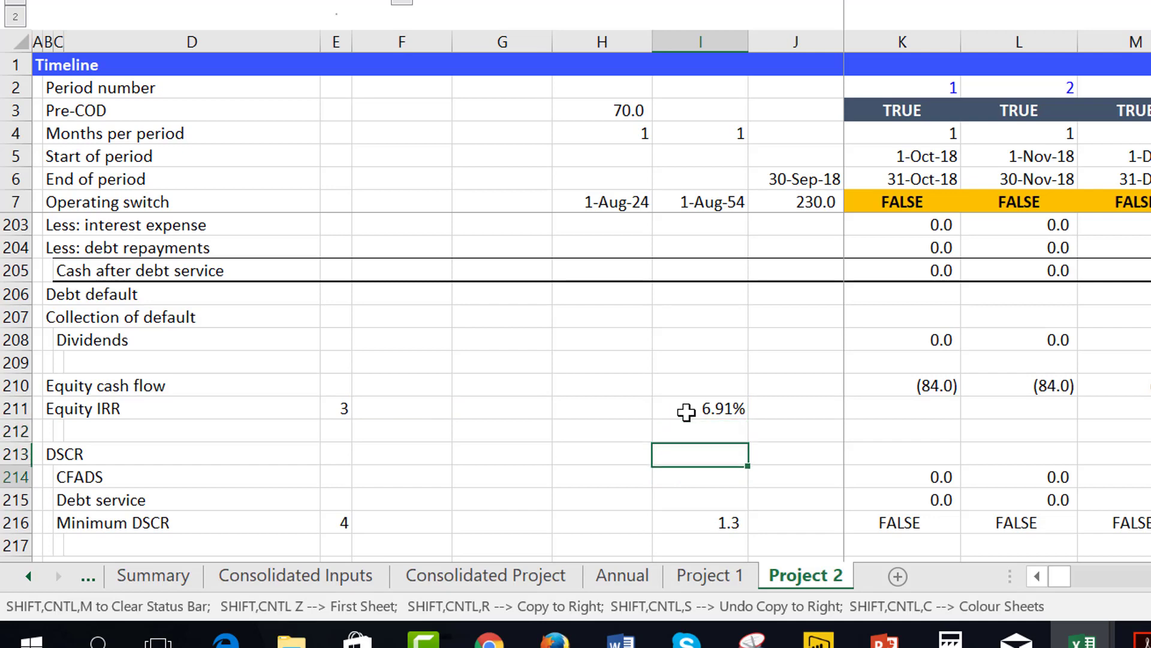
{"action": "key", "text": "Down"}
{"action": "key", "text": "Down"}
{"action": "key", "text": "Down"}
{"action": "key", "text": "Down"}
{"action": "key", "text": "Up"}
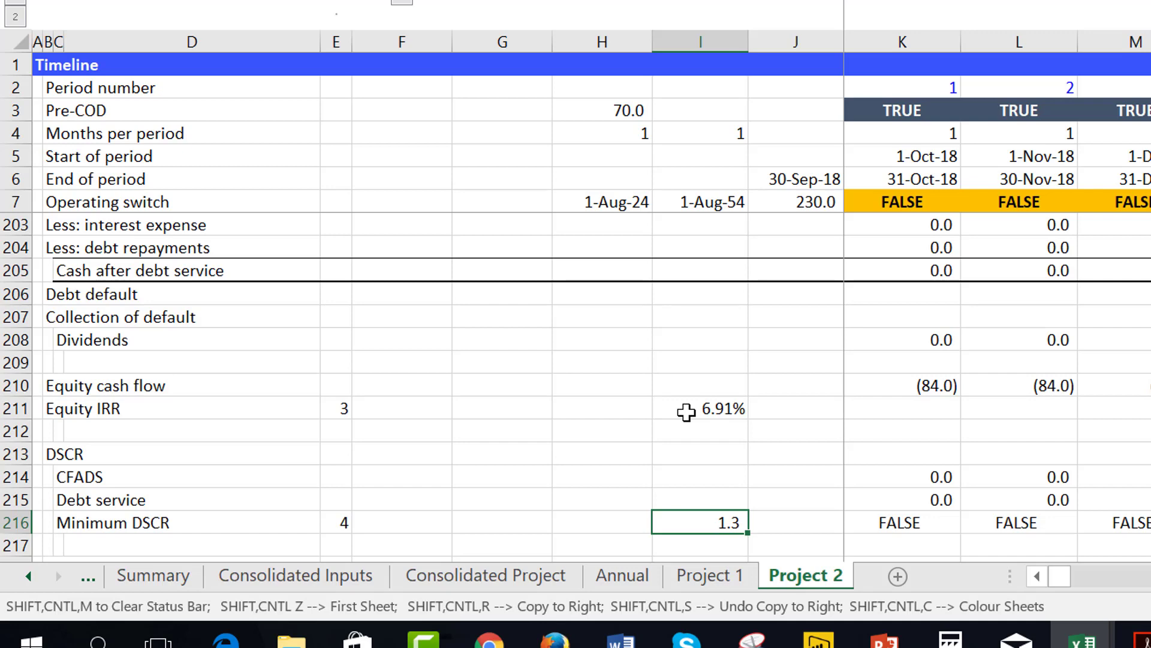
Return to the Consolidated Inputs sheet and review the Project IRR output in row 21 with its row number in column D.
{"action": "key", "text": "ctrl+Page_Up"}
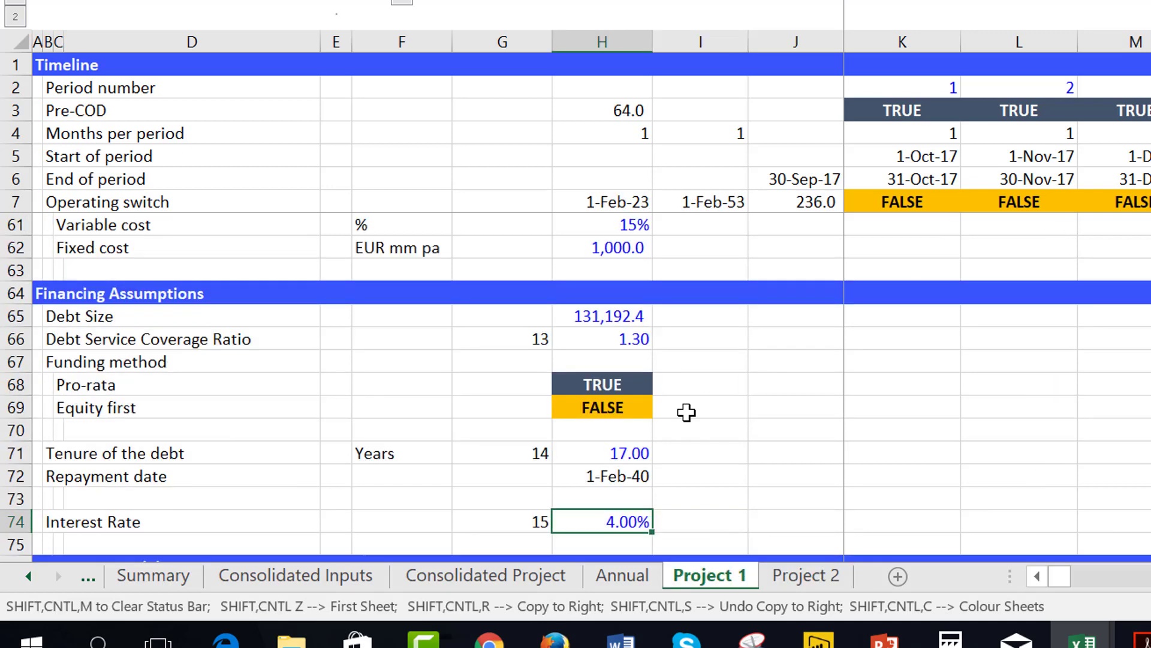
{"action": "key", "text": "ctrl+Page_Up"}
{"action": "key", "text": "ctrl+Page_Up"}
{"action": "key", "text": "ctrl+Page_Up"}
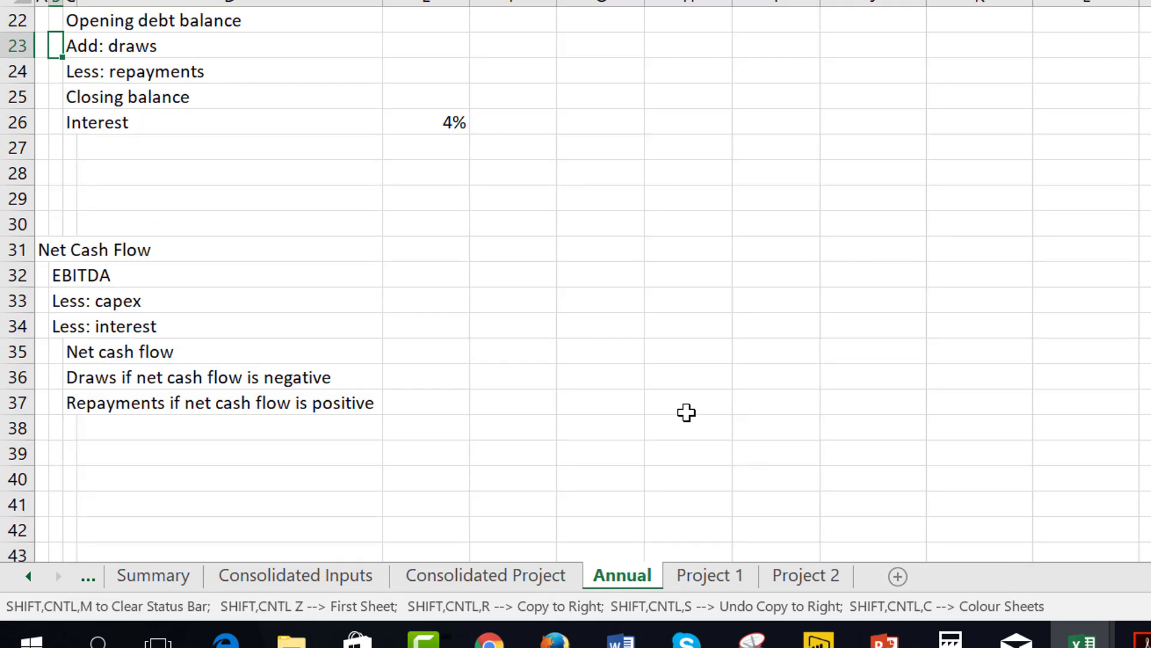
{"action": "key", "text": "Down"}
{"action": "key", "text": "Down"}
{"action": "key", "text": "Down"}
{"action": "key", "text": "Down"}
{"action": "key", "text": "Down"}
{"action": "key", "text": "Down"}
{"action": "key", "text": "Down"}
{"action": "key", "text": "Down"}
{"action": "key", "text": "Down"}
{"action": "key", "text": "Down"}
{"action": "key", "text": "Down"}
{"action": "key", "text": "Down"}
{"action": "key", "text": "Down"}
{"action": "key", "text": "Down"}
{"action": "key", "text": "Down"}
{"action": "key", "text": "Down"}
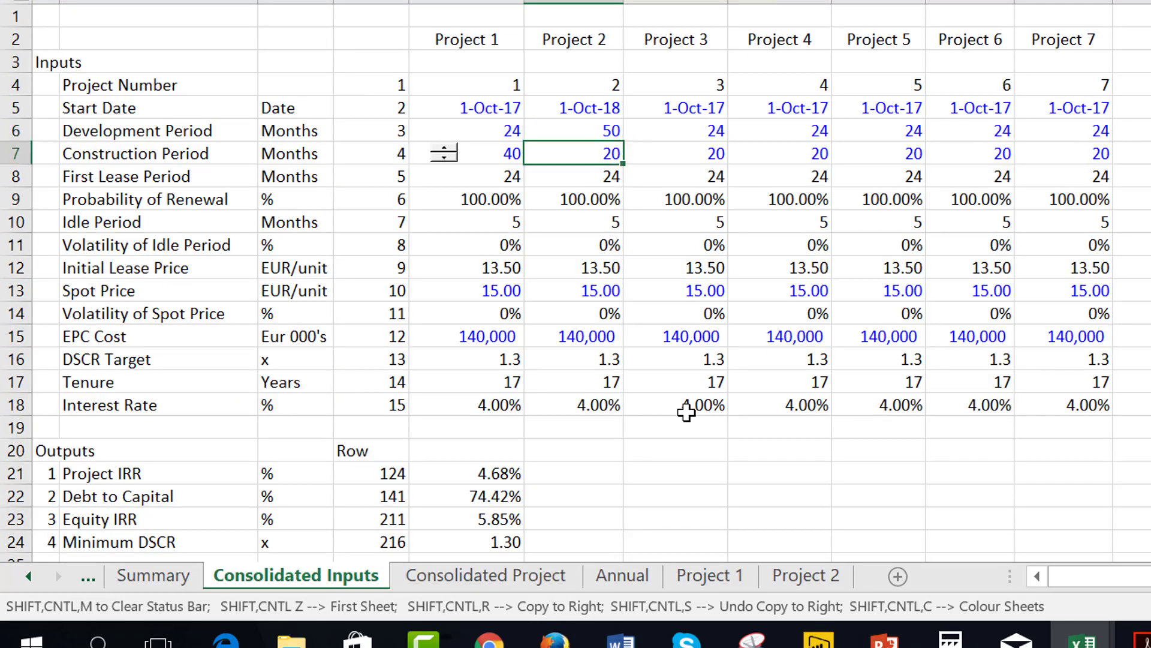
{"action": "key", "text": "Up"}
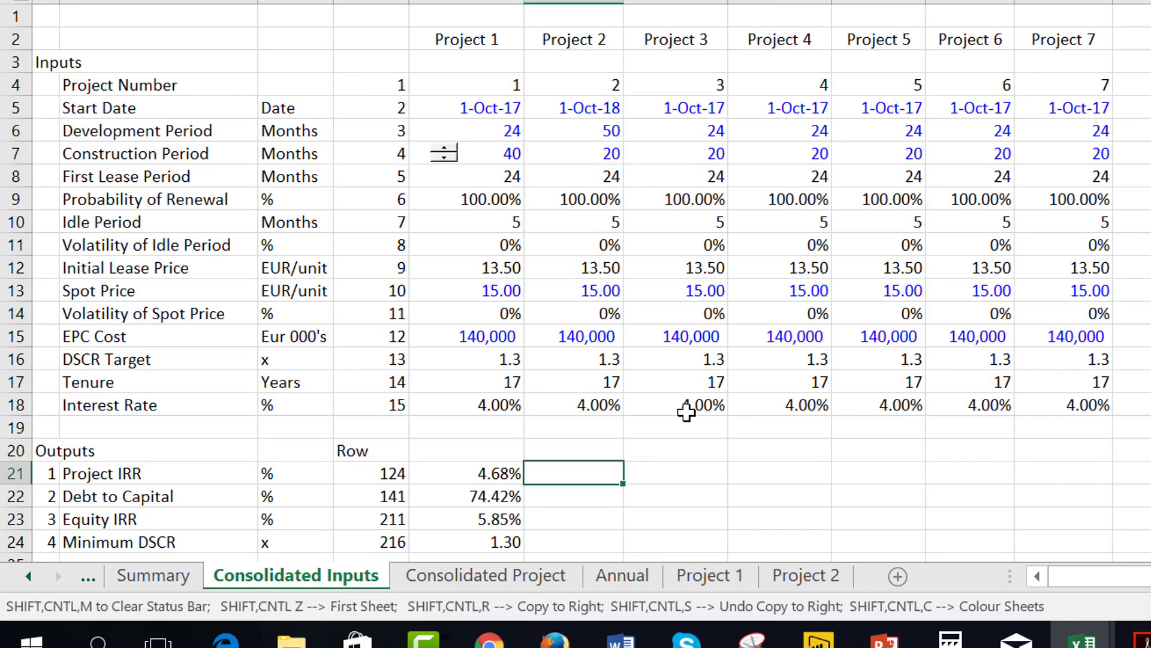
{"action": "key", "text": "Left"}
{"action": "key", "text": "Left"}
{"action": "key", "text": "Right"}
{"action": "key", "text": "Right"}
{"action": "key", "text": "Left"}
{"action": "key", "text": "Left"}
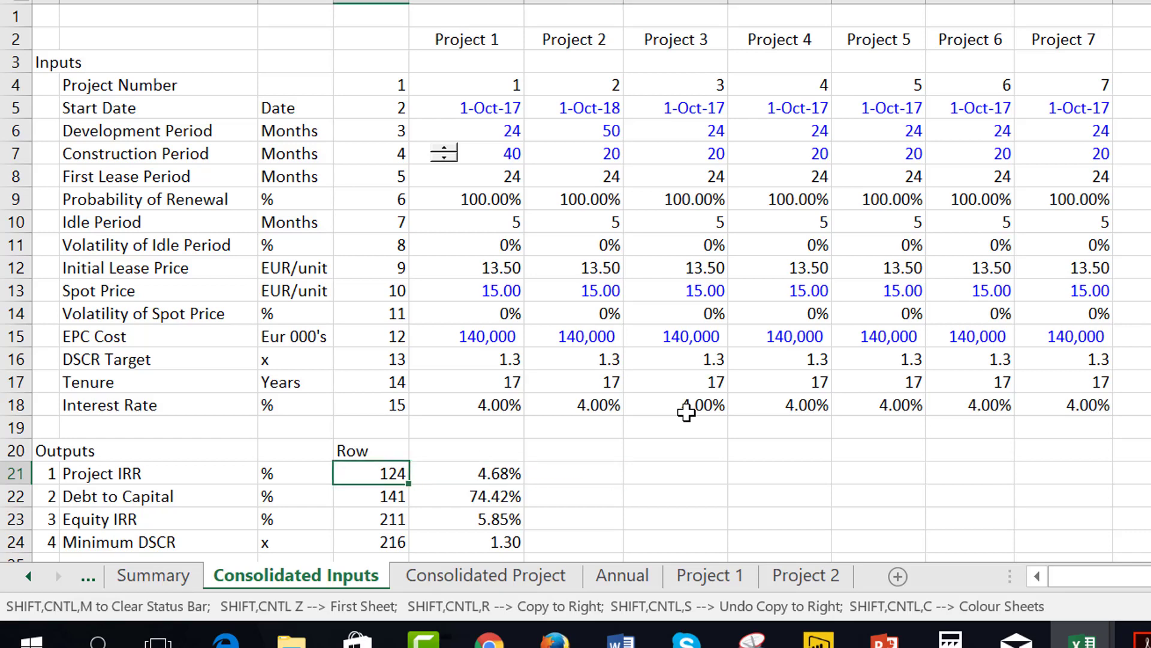
Enter =MATCH(A21,'Project 1'!E:E,0) in D21 to find the Project IRR row on the Project 1 sheet.
{"action": "type", "text": "=m"}
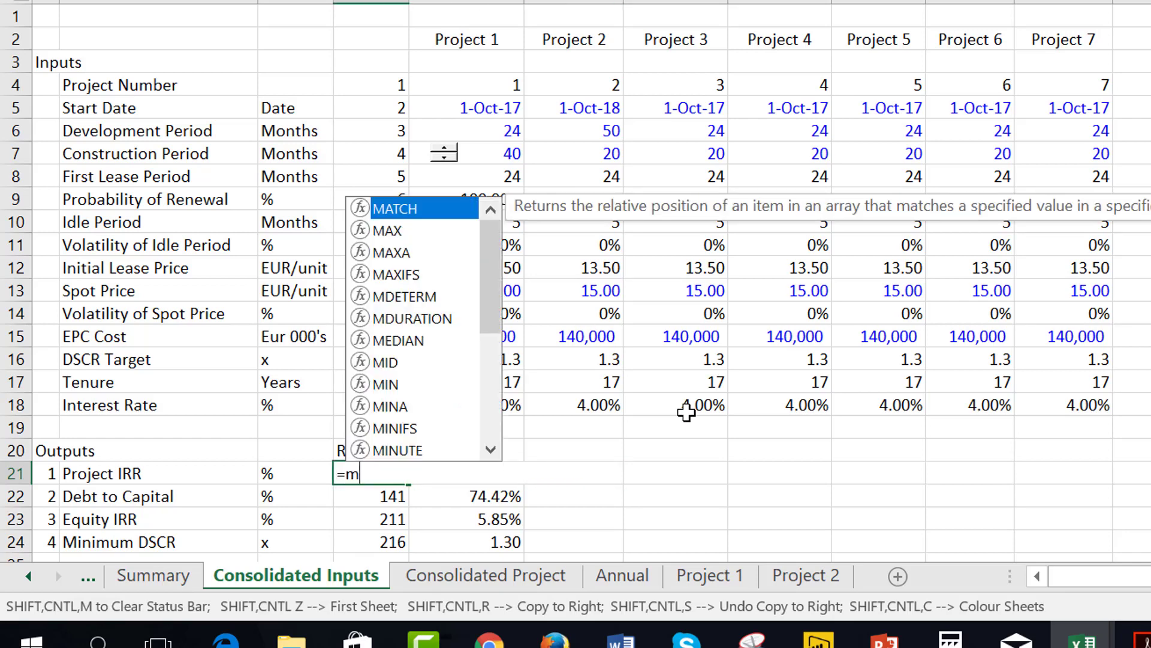
{"action": "key", "text": "Tab"}
{"action": "key", "text": "Left"}
{"action": "key", "text": "Left"}
{"action": "key", "text": "Left"}
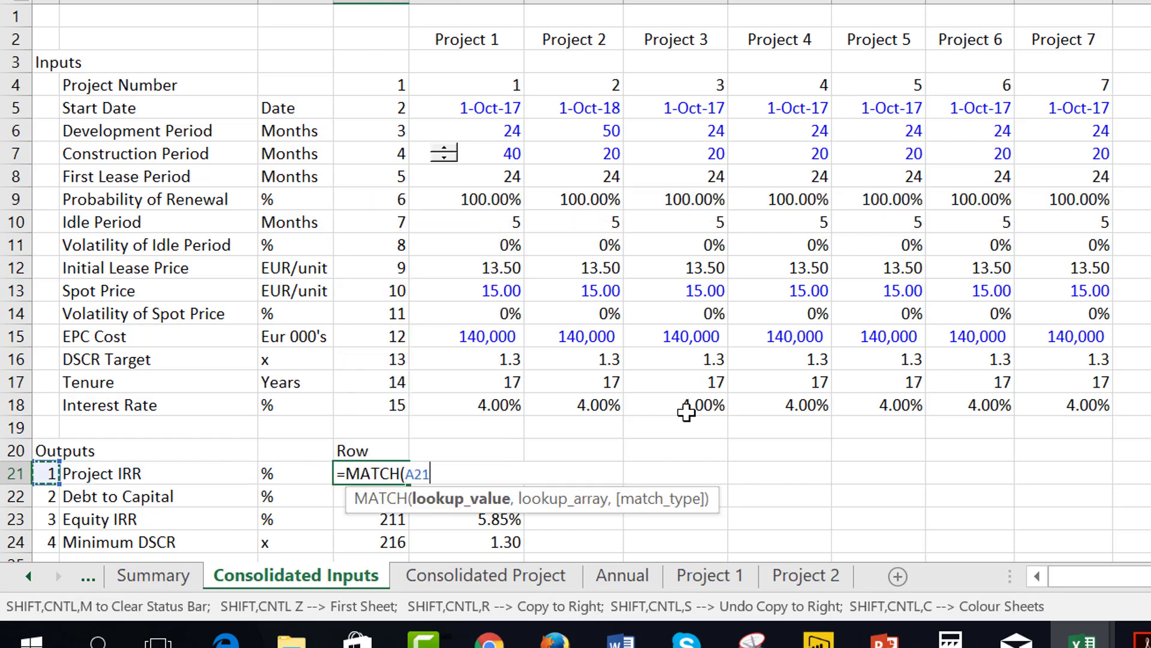
{"action": "type", "text": ","}
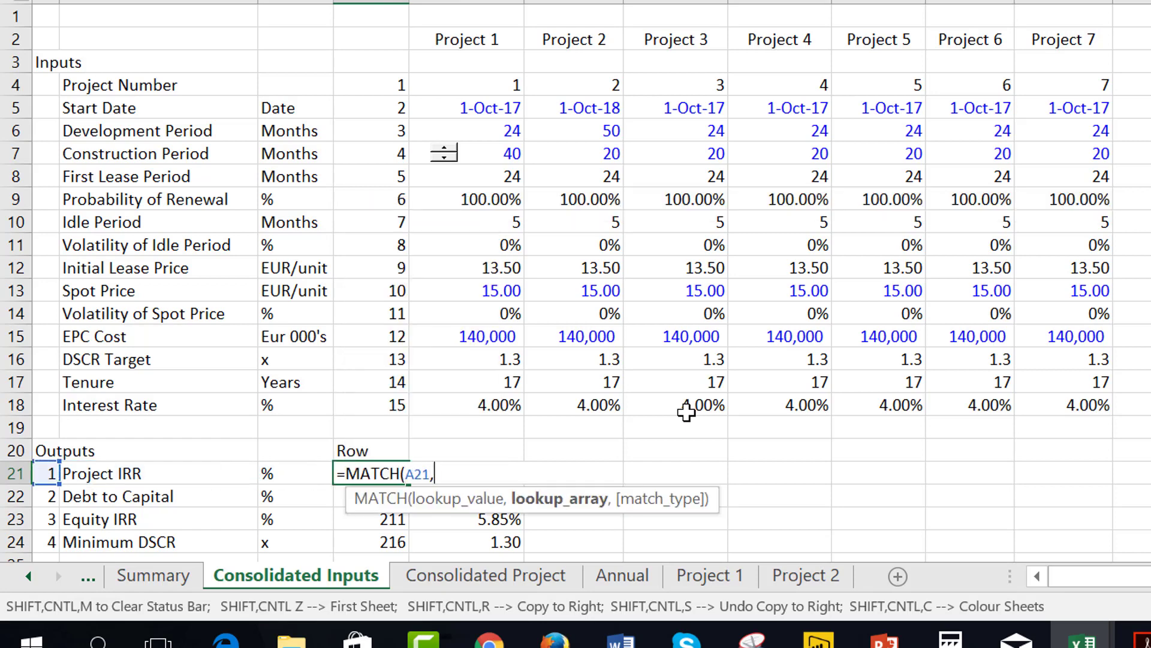
{"action": "key", "text": "Escape"}
{"action": "key", "text": "ctrl+Page_Down"}
{"action": "key", "text": "ctrl+Page_Down"}
{"action": "key", "text": "ctrl+Page_Down"}
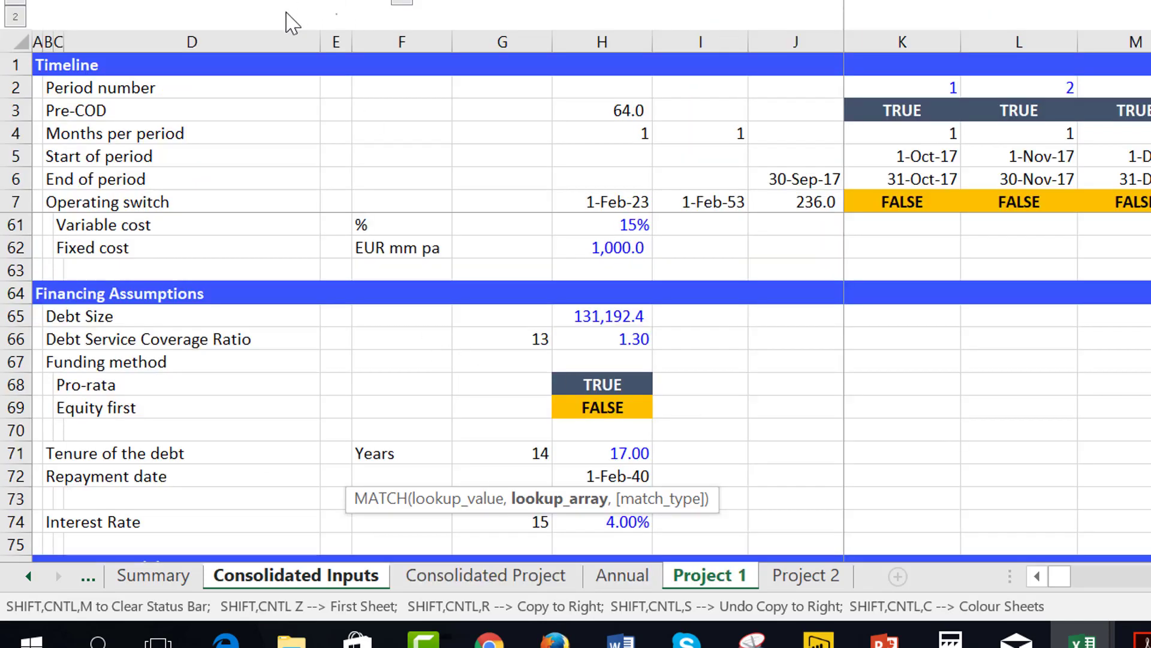
{"action": "left_click", "coordinate": [333, 35]}
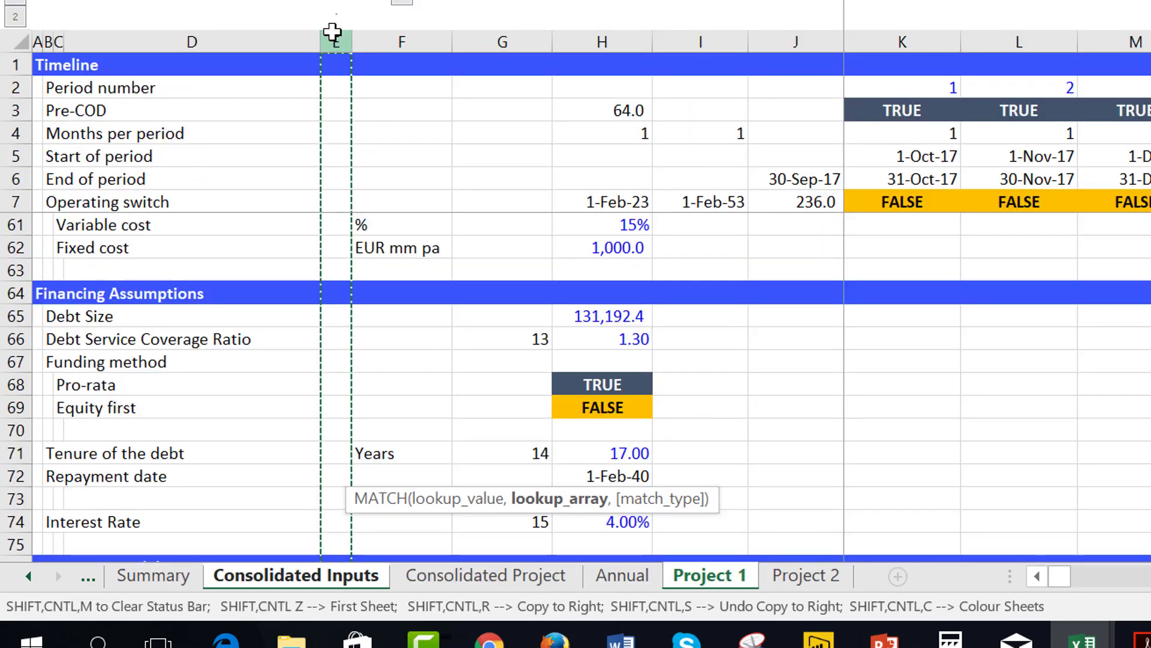
{"action": "type", "text": ","}
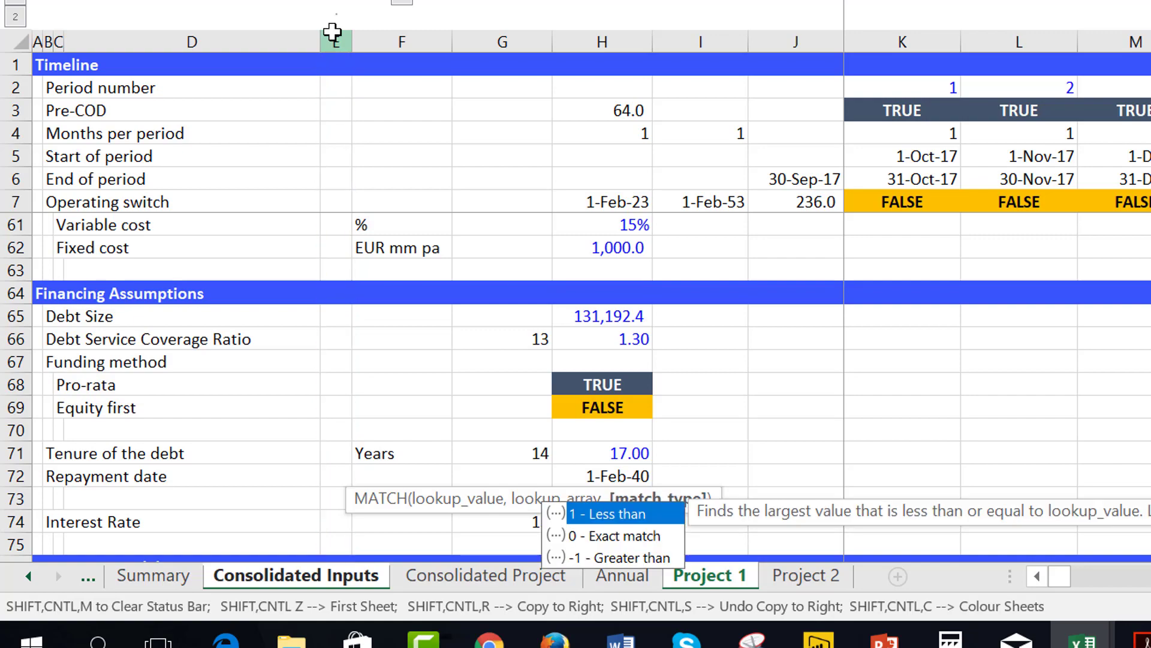
{"action": "type", "text": "0"}
{"action": "key", "text": "Return"}
{"action": "key", "text": "Up"}
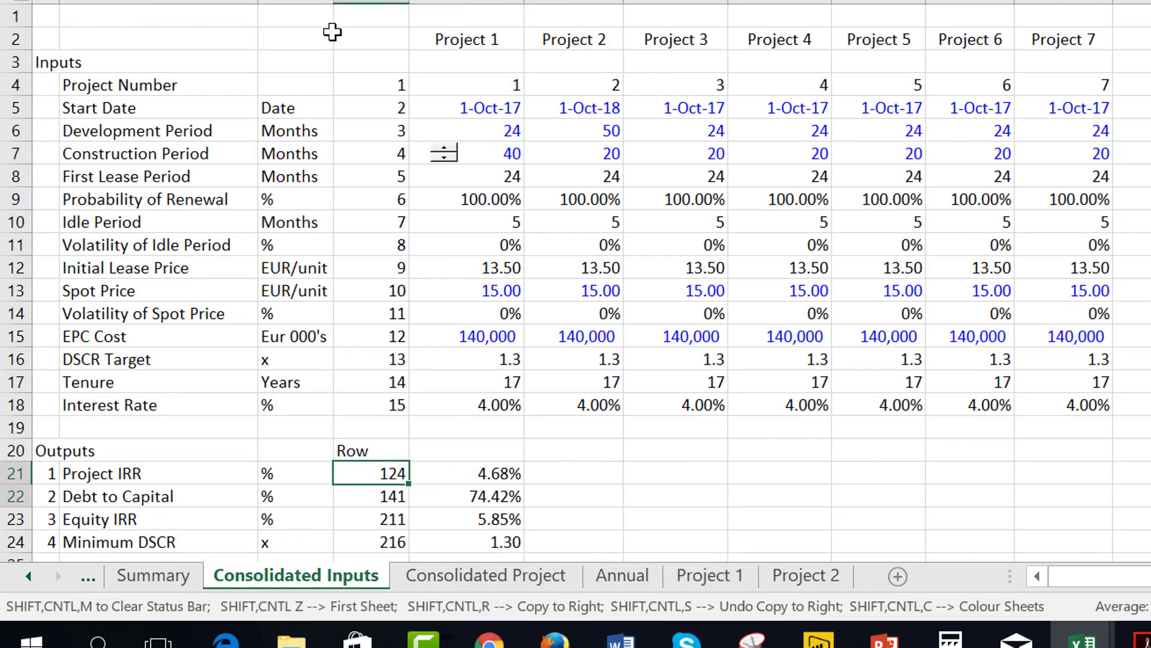
Copy the MATCH formula in D21 down through D24 for the remaining outputs.
{"action": "key", "text": "shift+Down"}
{"action": "key", "text": "shift+Down"}
{"action": "key", "text": "shift+Down"}
{"action": "key", "text": "Down"}
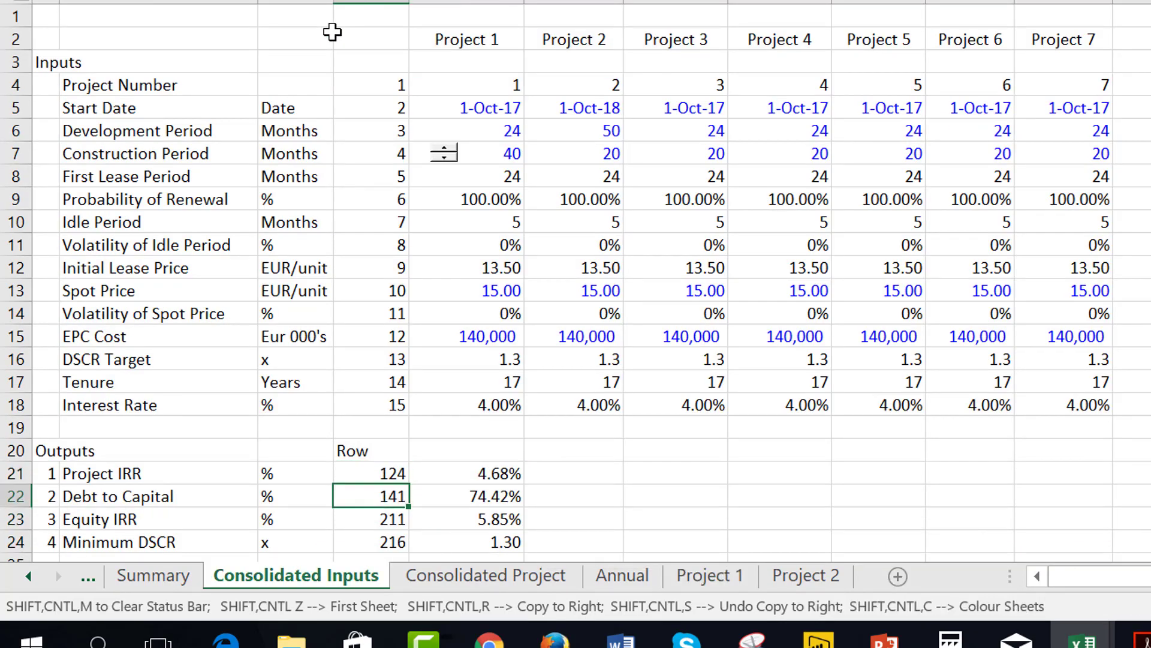
Check the MATCH formulas in D21 to D24 and the output number in column A that each one looks up.
{"action": "key", "text": "Up"}
{"action": "key", "text": "F2"}
{"action": "key", "text": "Escape"}
{"action": "key", "text": "Down"}
{"action": "key", "text": "F2"}
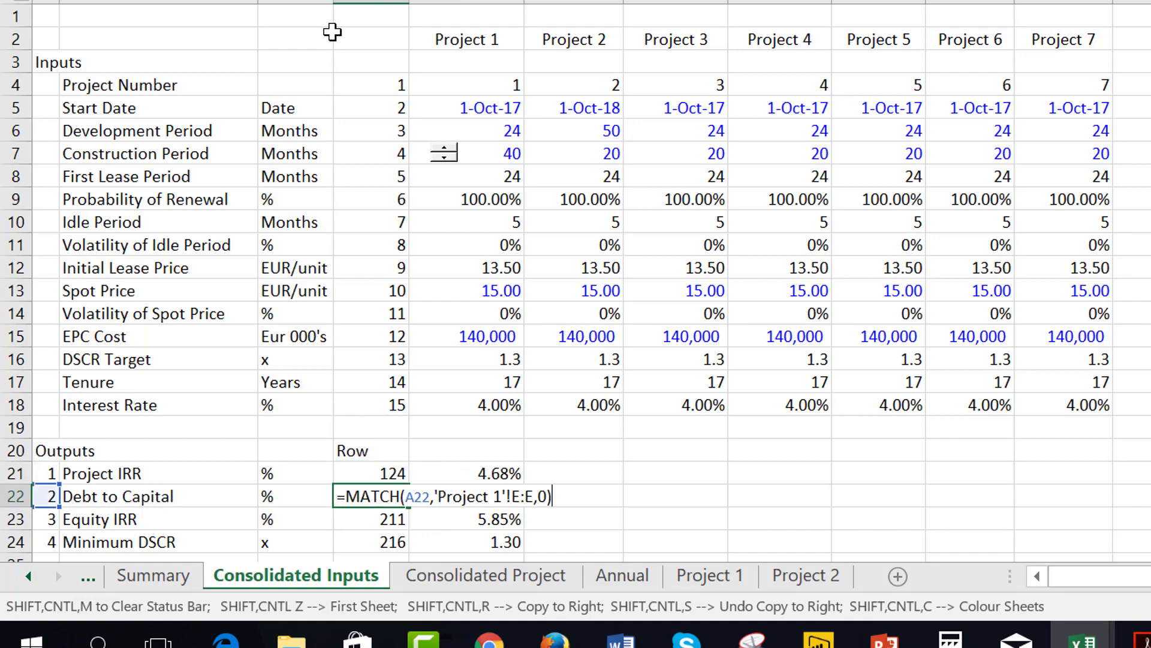
{"action": "key", "text": "Escape"}
{"action": "key", "text": "Down"}
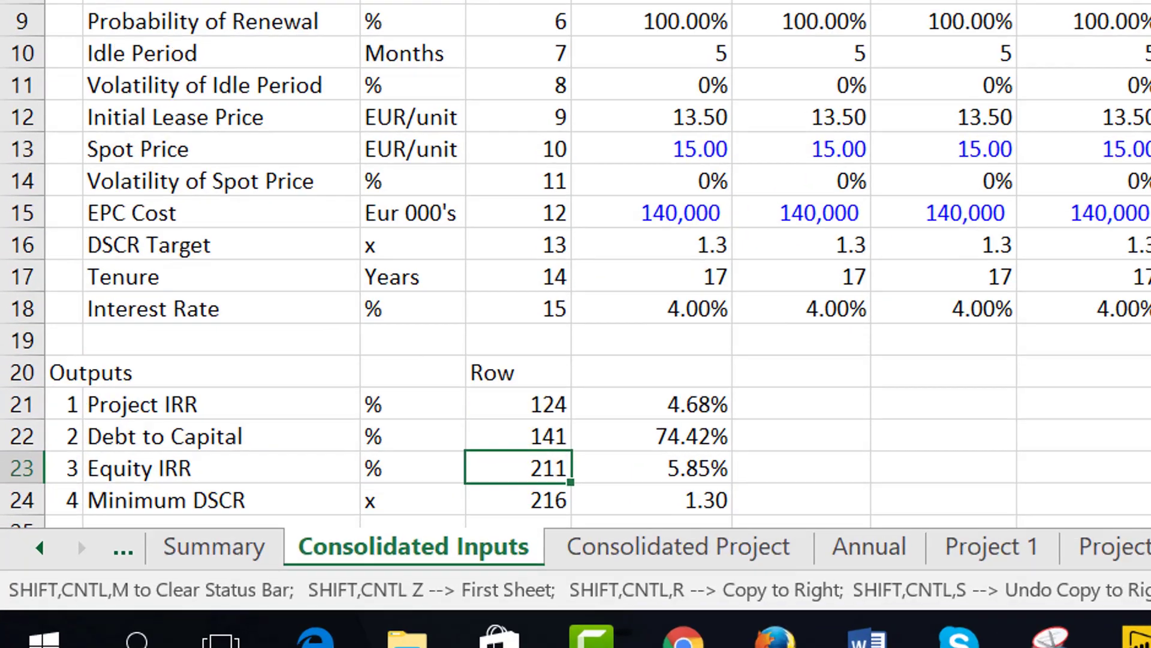
{"action": "key", "text": "F2"}
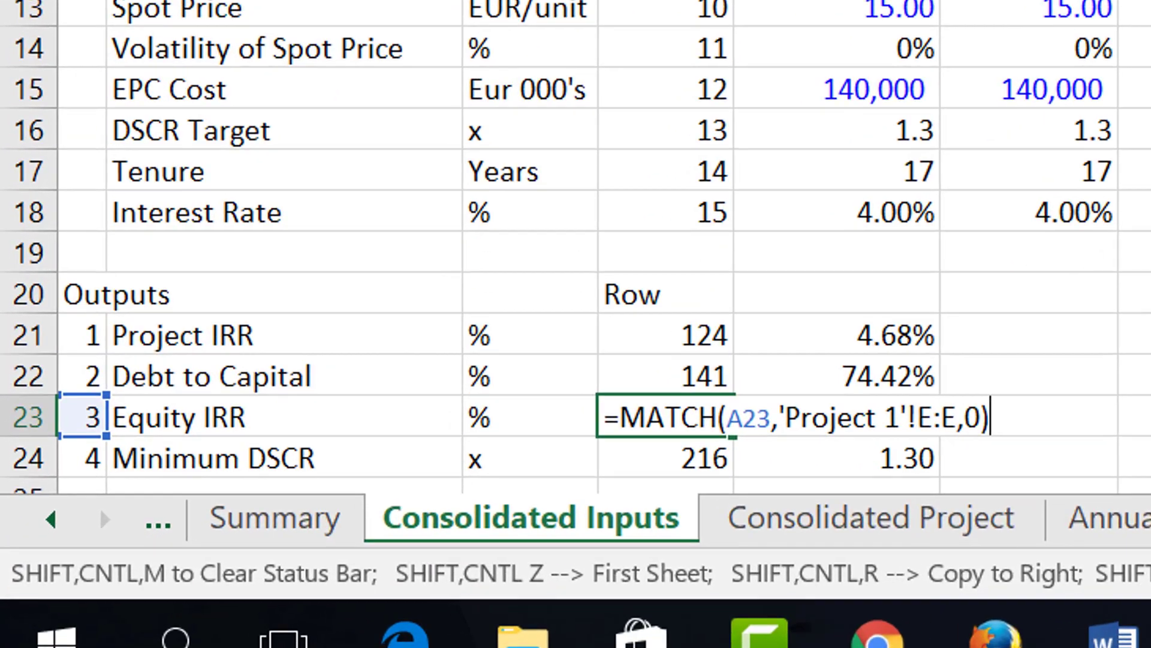
{"action": "key", "text": "Escape"}
{"action": "key", "text": "Down"}
{"action": "key", "text": "F2"}
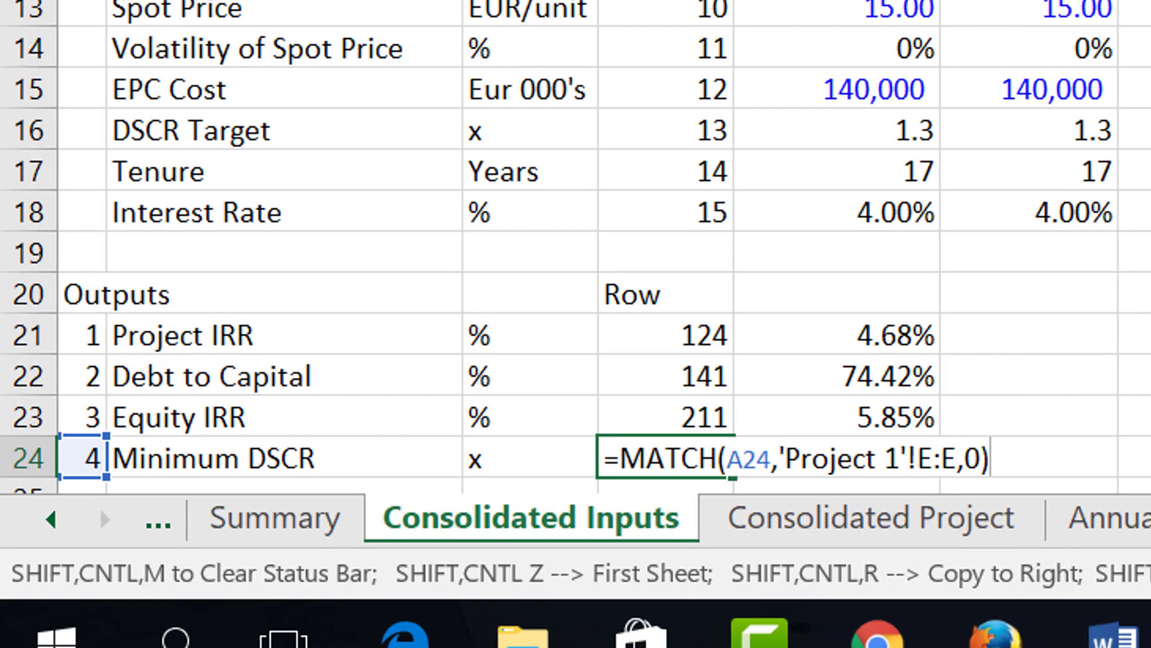
{"action": "key", "text": "Escape"}
Start an INDIRECT formula in F21 for the Project IRR of Project 2.
{"action": "key", "text": "Up"}
{"action": "key", "text": "Up"}
{"action": "key", "text": "Up"}
{"action": "key", "text": "Up"}
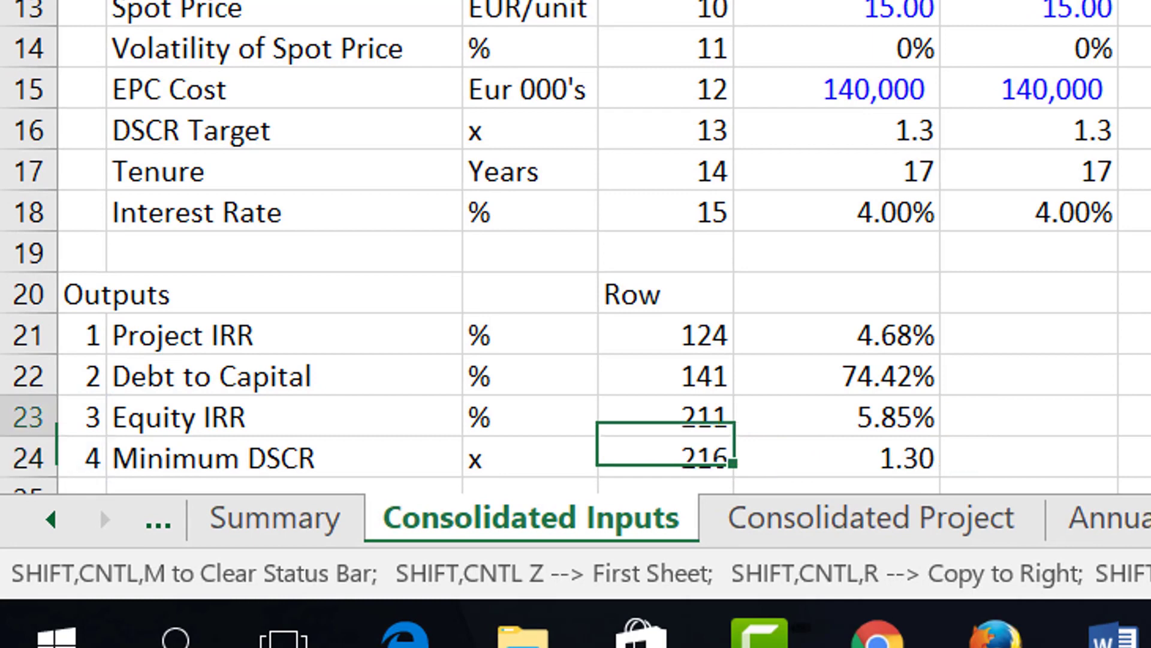
{"action": "key", "text": "Right"}
{"action": "key", "text": "Down"}
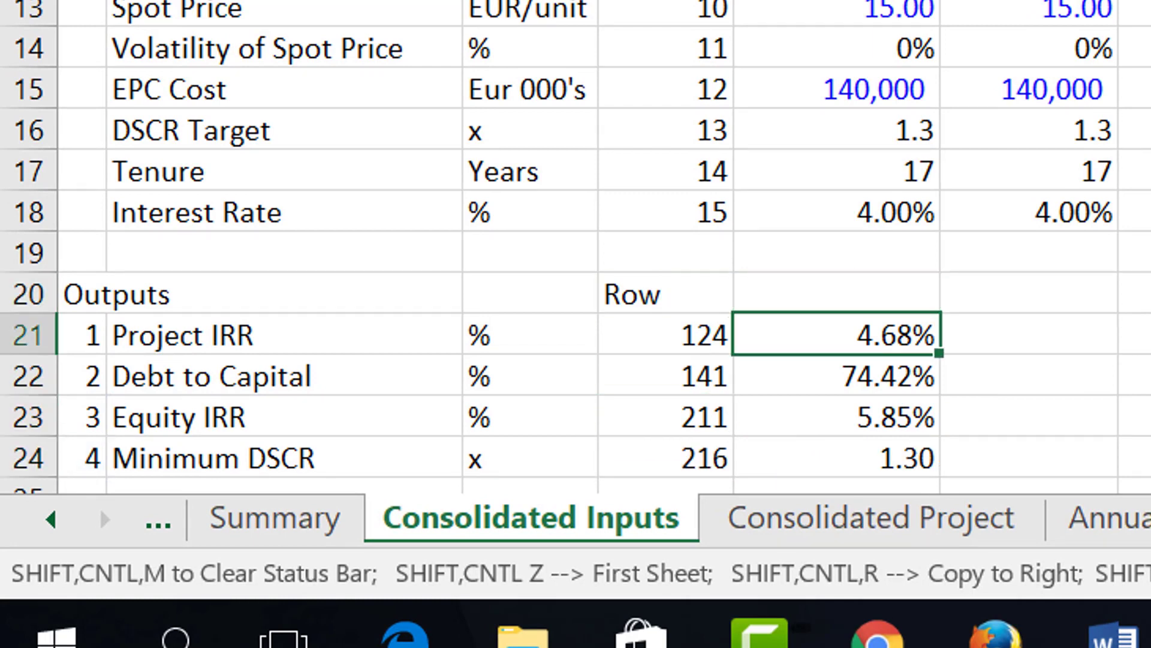
{"action": "key", "text": "Right"}
{"action": "key", "text": "Left"}
{"action": "key", "text": "Left"}
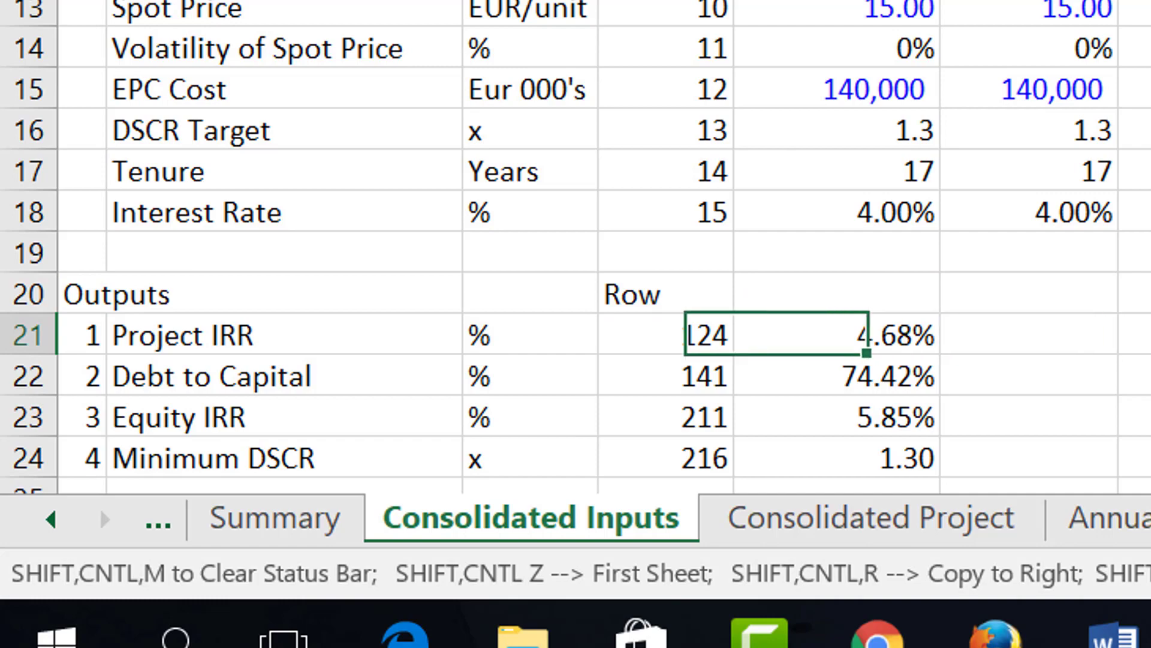
{"action": "key", "text": "Right"}
{"action": "key", "text": "Right"}
{"action": "type", "text": "=in"}
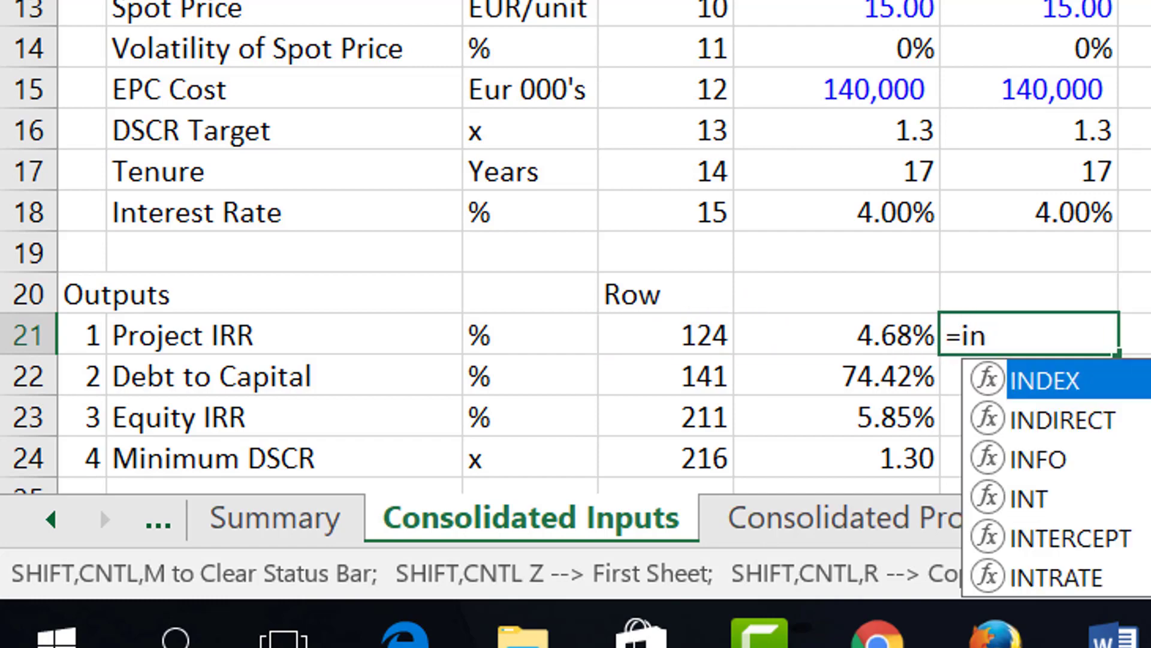
{"action": "key", "text": "Down"}
{"action": "key", "text": "Tab"}
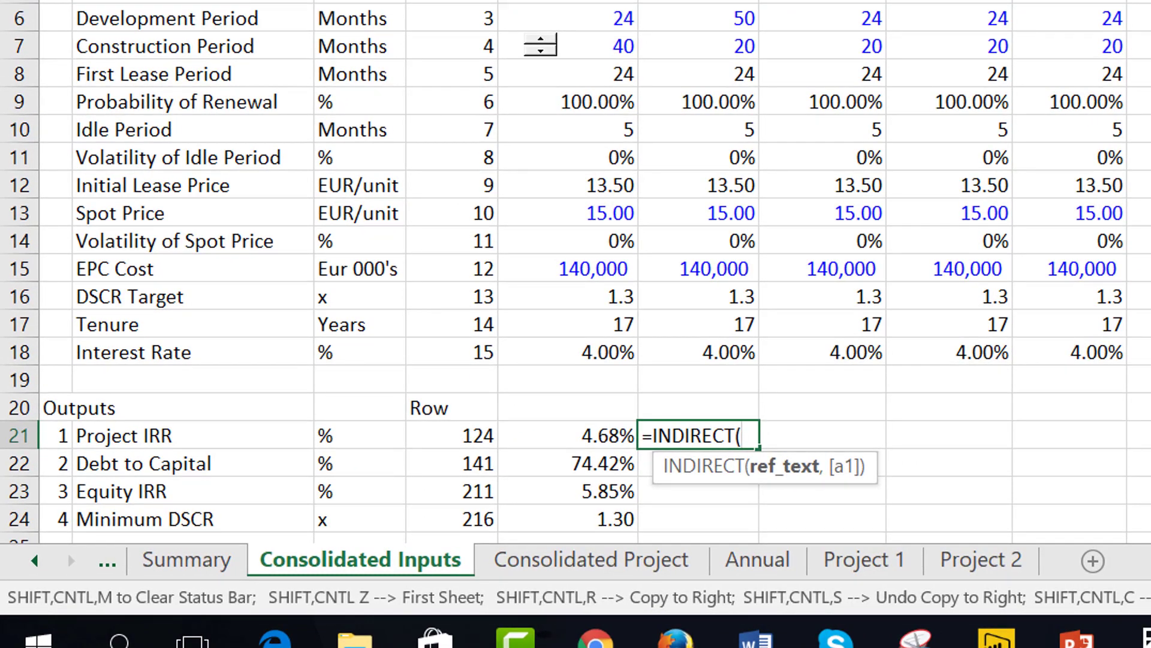
Build the sheet part of the INDIRECT reference text as "'"&F$2&"'!I, taking the sheet name from the Project 2 heading.
{"action": "type", "text": "\"\""}
{"action": "key", "text": "BackSpace"}
{"action": "key", "text": "BackSpace"}
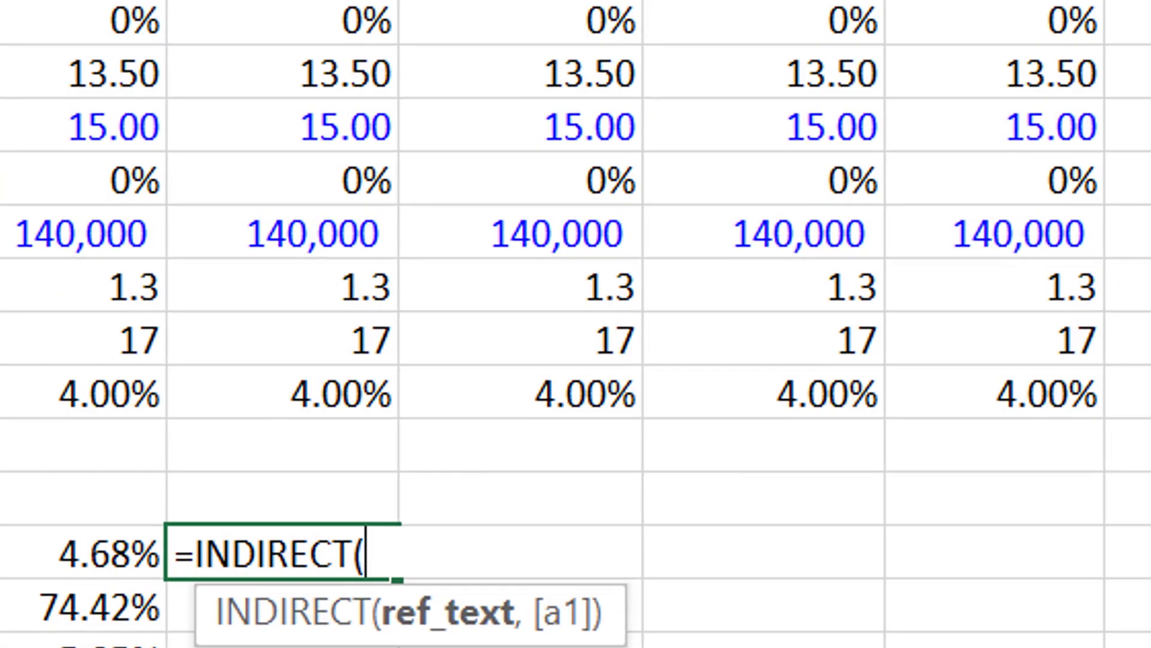
{"action": "type", "text": "\"\"\"&"}
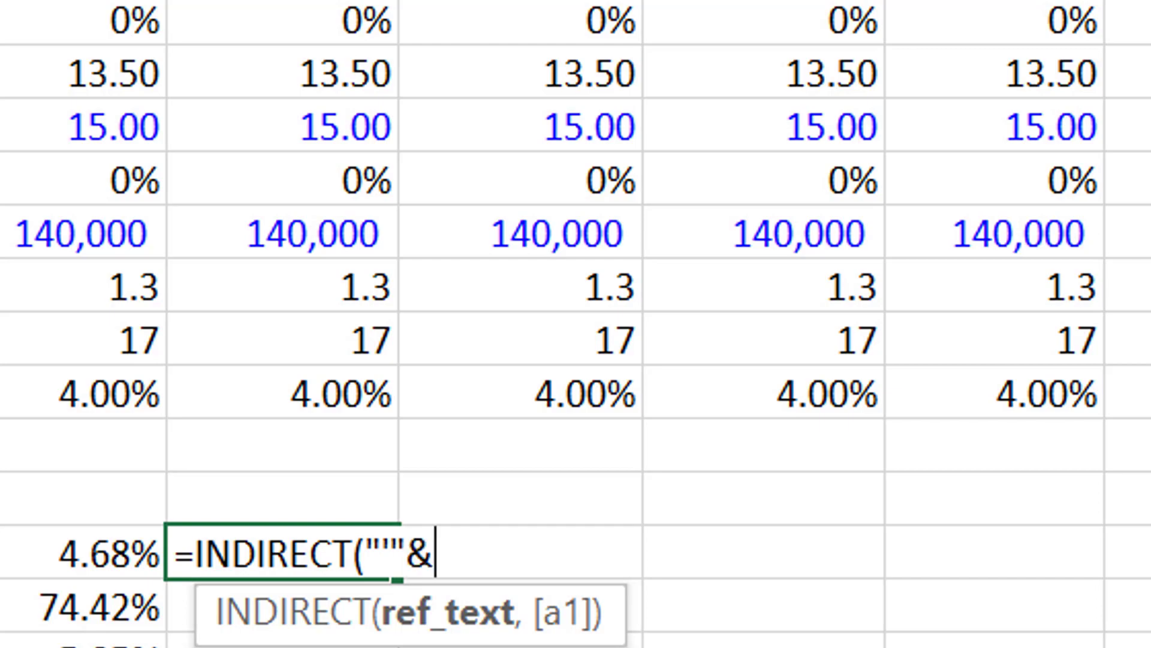
{"action": "type", "text": "F$2"}
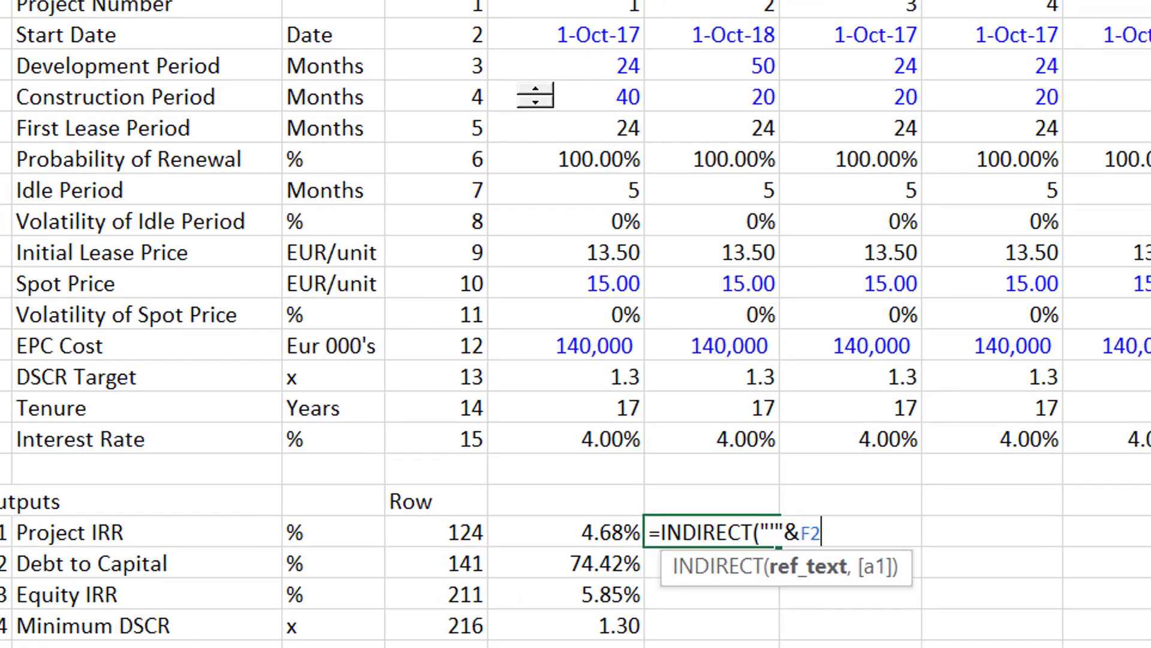
{"action": "key", "text": "F4"}
{"action": "key", "text": "F4"}
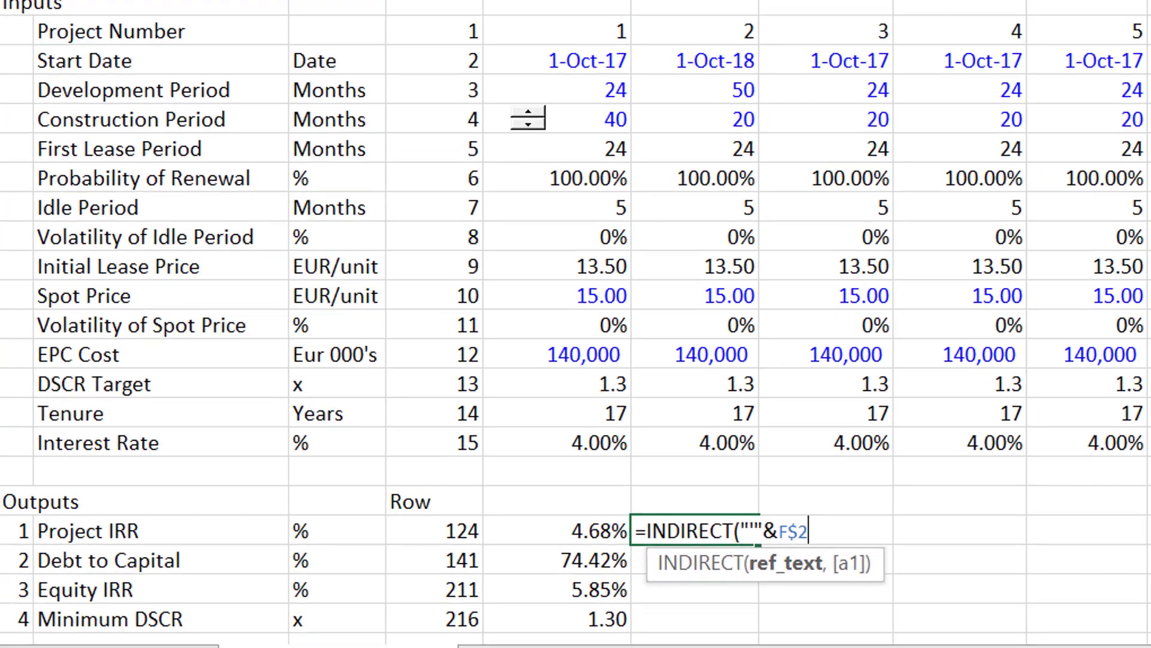
{"action": "type", "text": "&\""}
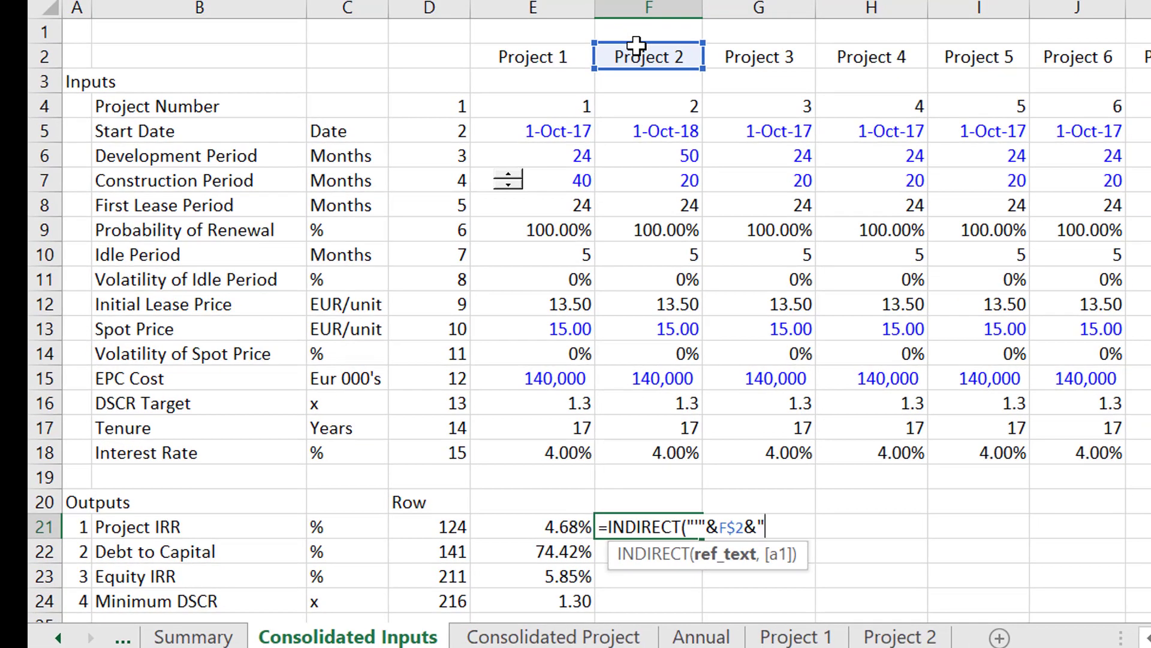
{"action": "type", "text": "\""}
{"action": "type", "text": "!I"}
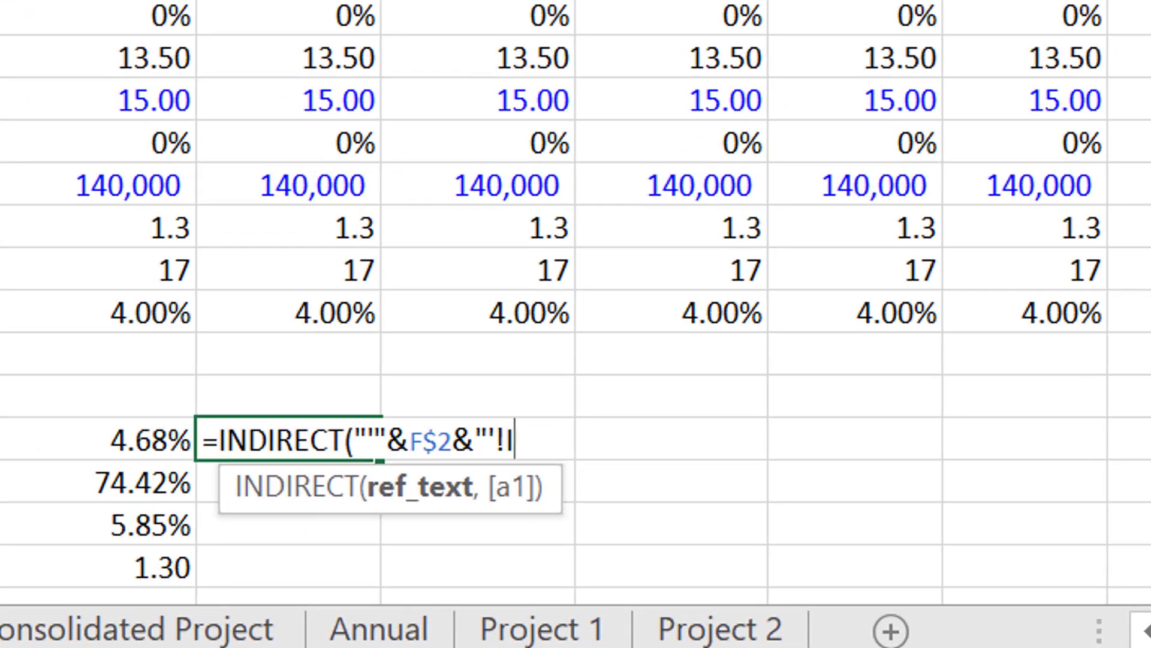
{"action": "type", "text": "\"&"}
Append the row number from $D21 to complete the F21 formula as =INDIRECT("'"&F$2&"'!I"&$D21).
{"action": "key", "text": "Left"}
{"action": "key", "text": "Left"}
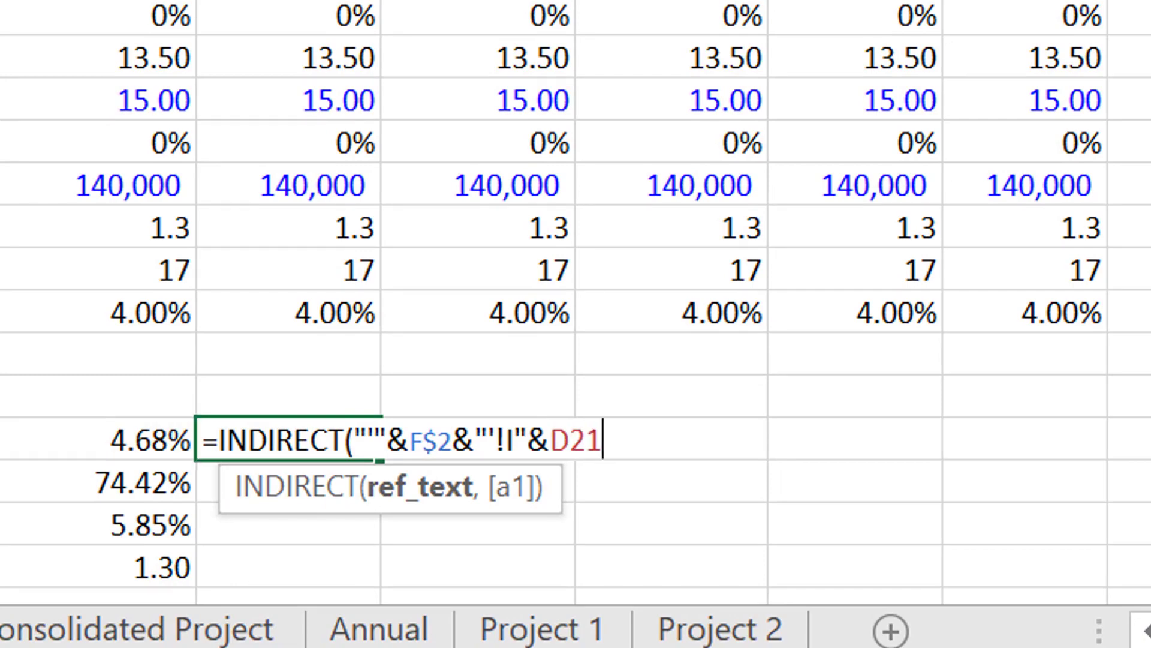
{"action": "key", "text": "Left"}
{"action": "key", "text": "Left"}
{"action": "key", "text": "Left"}
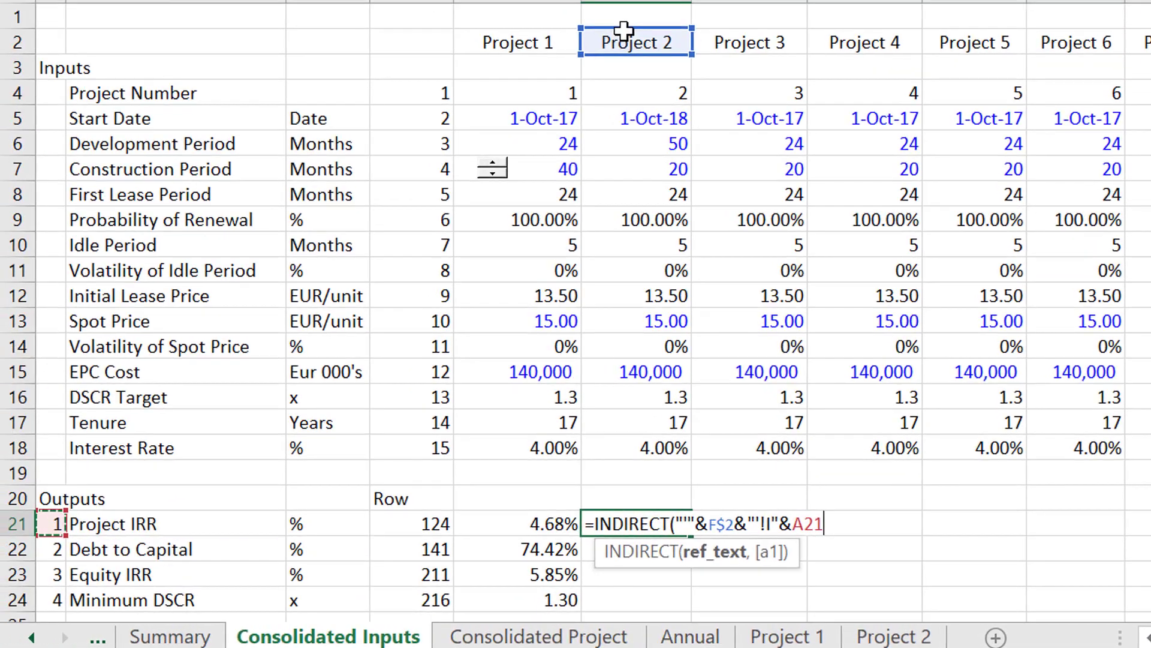
{"action": "key", "text": "Right"}
{"action": "key", "text": "Right"}
{"action": "key", "text": "Right"}
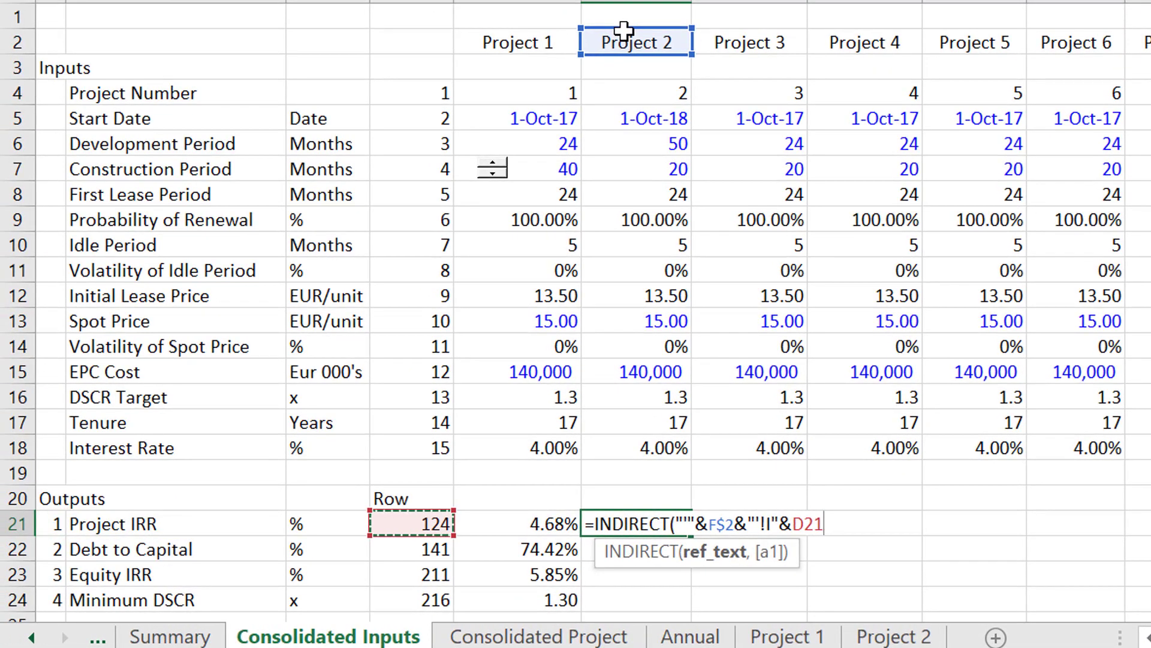
{"action": "key", "text": "F4"}
{"action": "key", "text": "F4"}
{"action": "key", "text": "F4"}
{"action": "key", "text": "Return"}
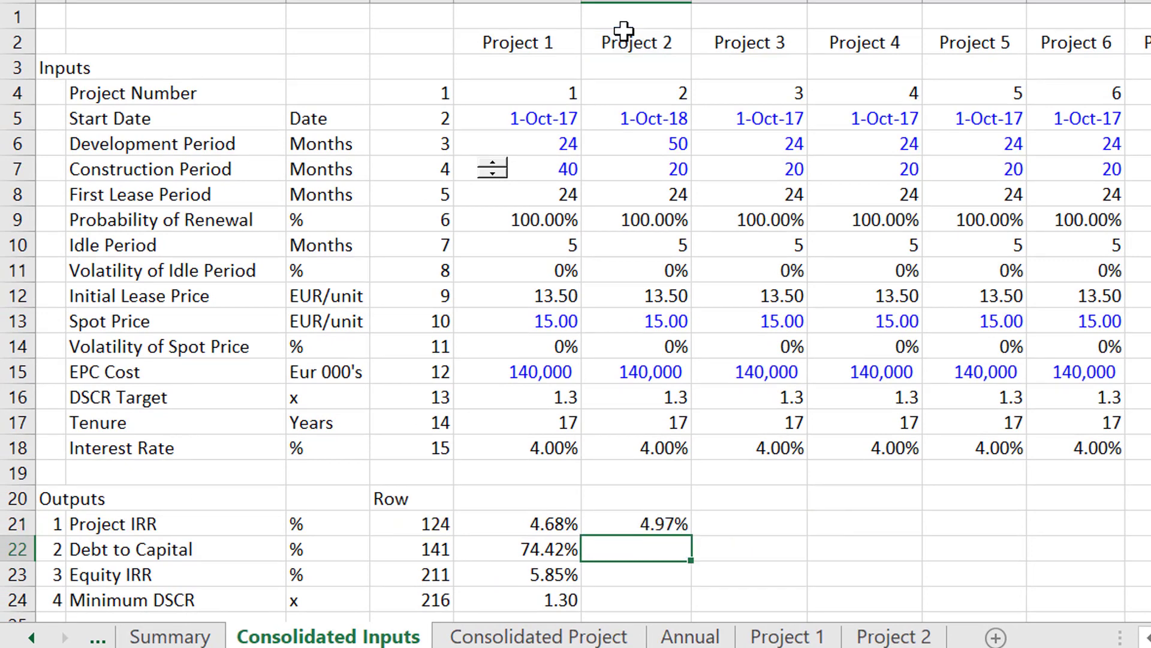
Copy the INDIRECT formula from F21 down to F24 and format the Minimum DSCR in F24 as a number with two decimals.
{"action": "key", "text": "Up"}
{"action": "key", "text": "shift+Down"}
{"action": "key", "text": "shift+Down"}
{"action": "key", "text": "shift+Down"}
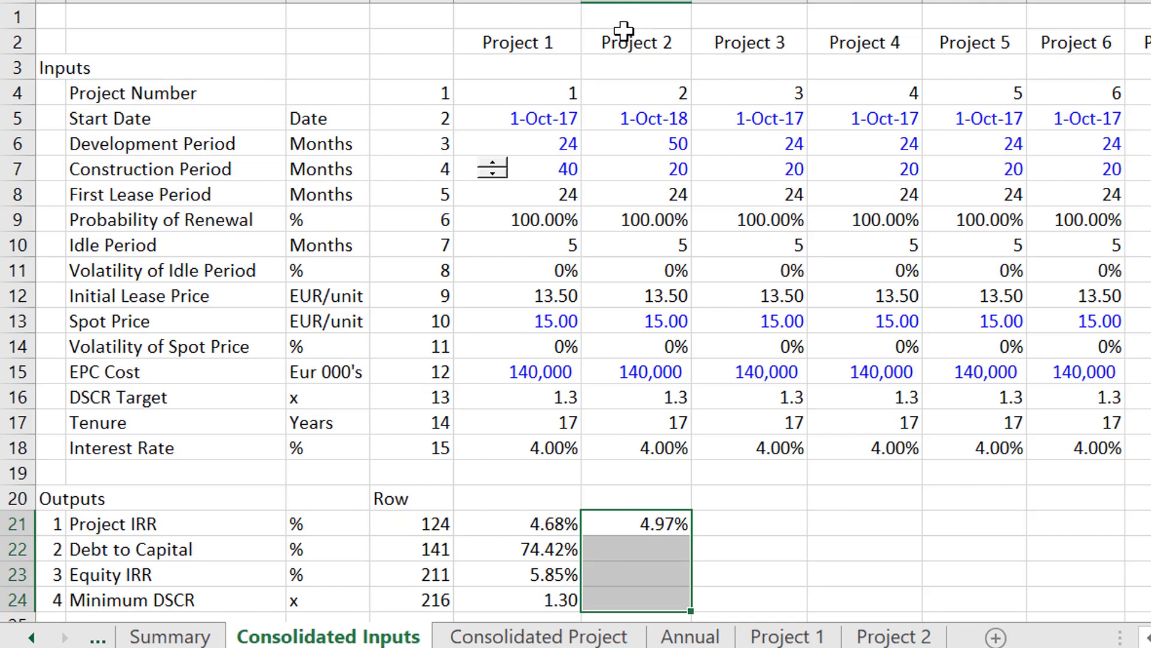
{"action": "key", "text": "ctrl+d"}
{"action": "key", "text": "Down"}
{"action": "key", "text": "Down"}
{"action": "key", "text": "Down"}
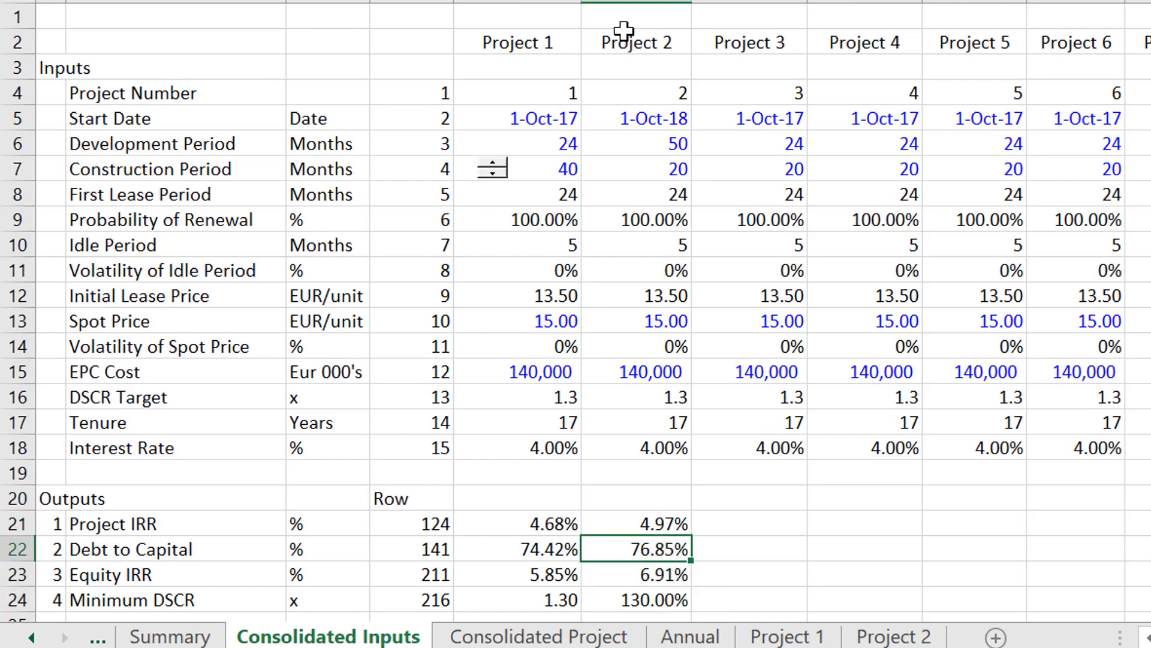
{"action": "key", "text": "ctrl+shift+1"}
Set the Development Period of Project 2 in F6 to 15 months.
{"action": "key", "text": "Up"}
{"action": "key", "text": "Up"}
{"action": "key", "text": "Up"}
{"action": "key", "text": "Up"}
{"action": "key", "text": "Up"}
{"action": "key", "text": "Up"}
{"action": "key", "text": "Up"}
{"action": "key", "text": "Up"}
{"action": "key", "text": "Up"}
{"action": "key", "text": "Up"}
{"action": "key", "text": "Up"}
{"action": "key", "text": "Up"}
{"action": "key", "text": "Up"}
{"action": "key", "text": "Up"}
{"action": "key", "text": "Up"}
{"action": "key", "text": "Up"}
{"action": "key", "text": "Up"}
{"action": "key", "text": "Up"}
{"action": "key", "text": "Up"}
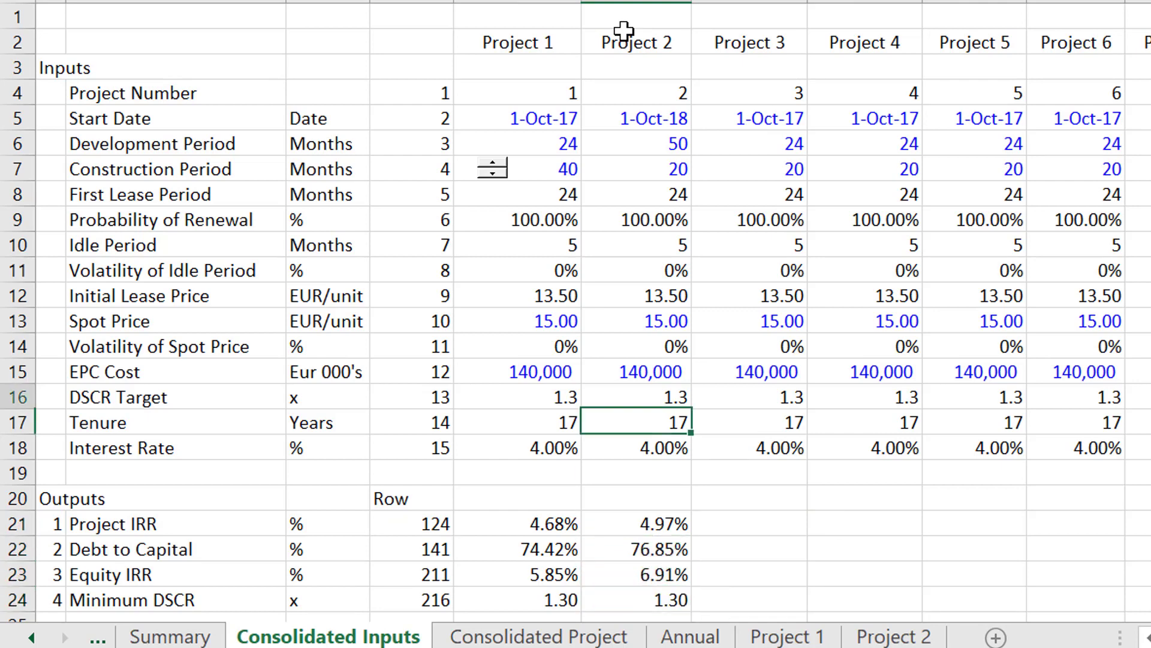
{"action": "key", "text": "Down"}
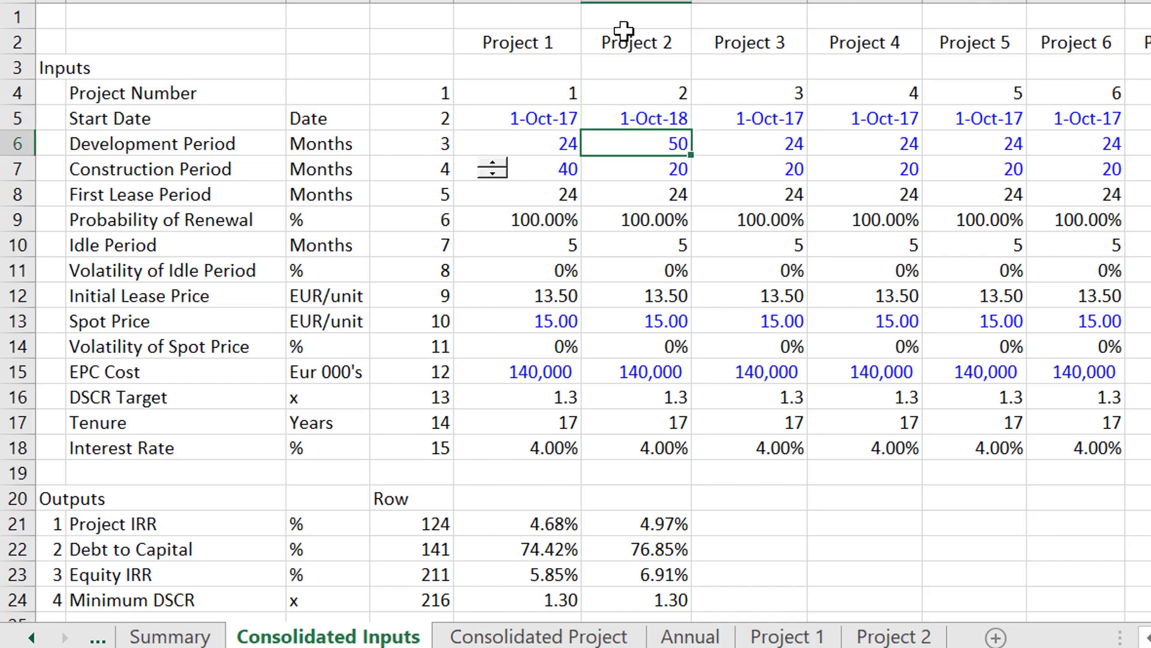
{"action": "type", "text": "15"}
{"action": "key", "text": "Return"}
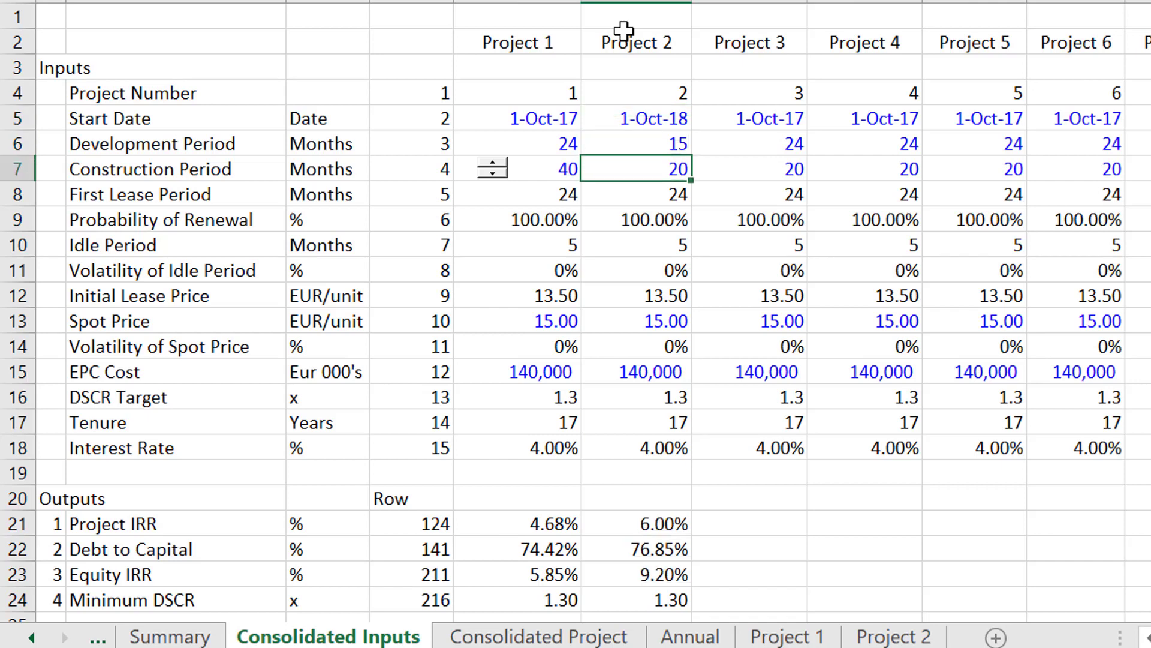
Try a Development Period of 25 months for Project 2 in F6.
{"action": "key", "text": "Up"}
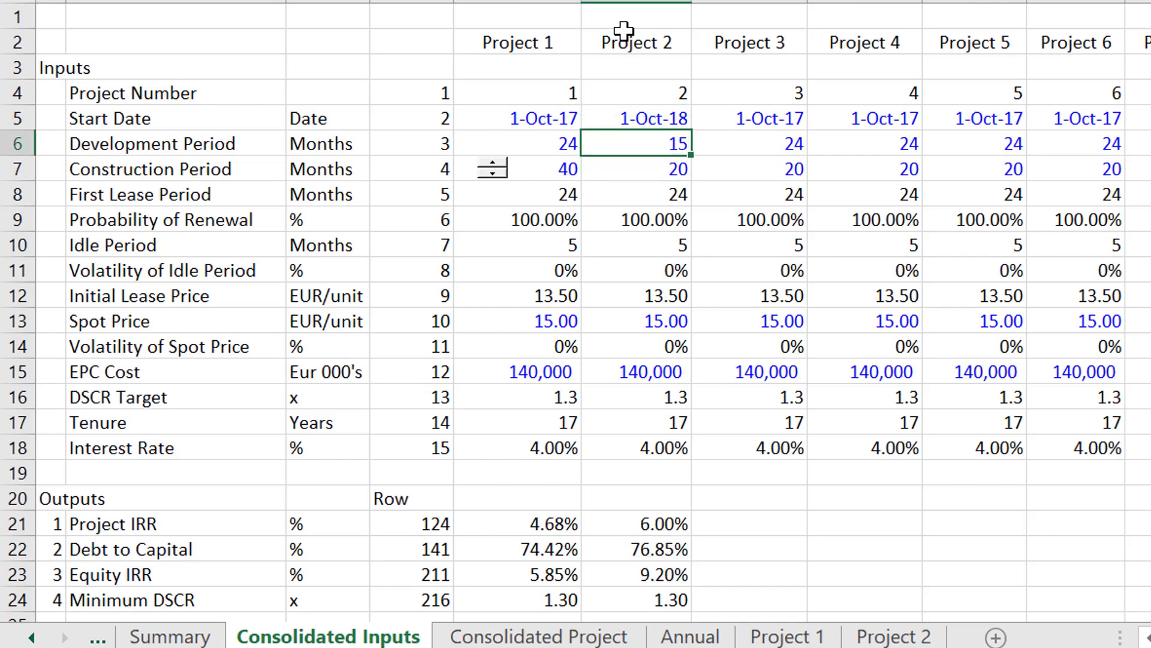
{"action": "type", "text": "25"}
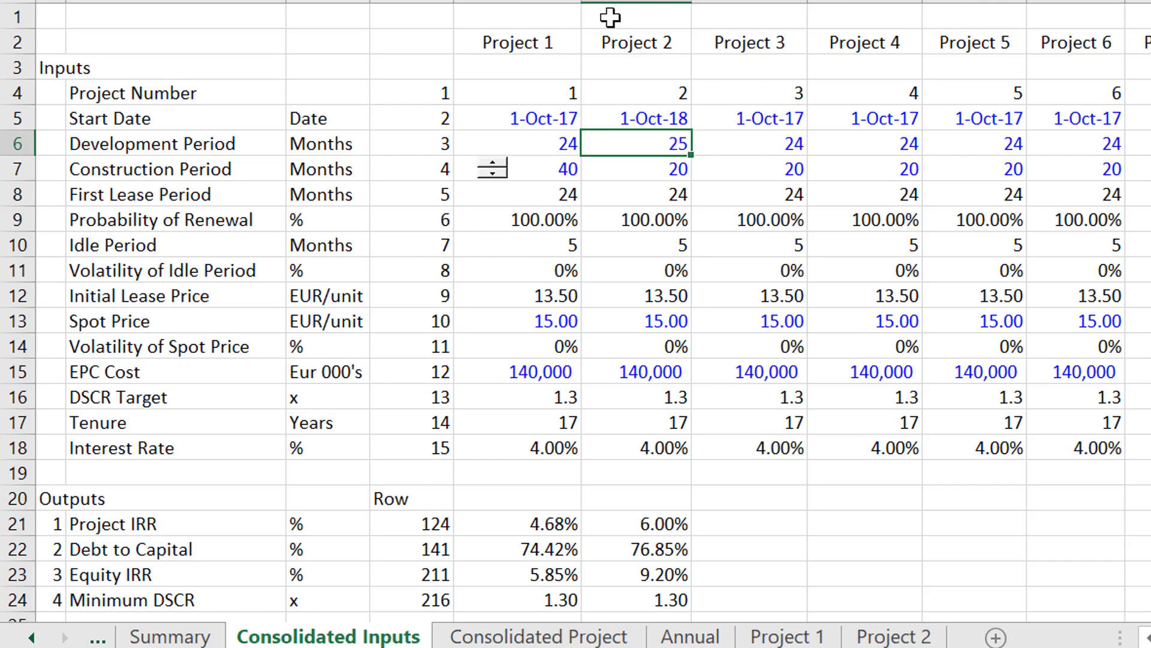
{"action": "key", "text": "Return"}
{"action": "key", "text": "Up"}
{"action": "key", "text": "Down"}
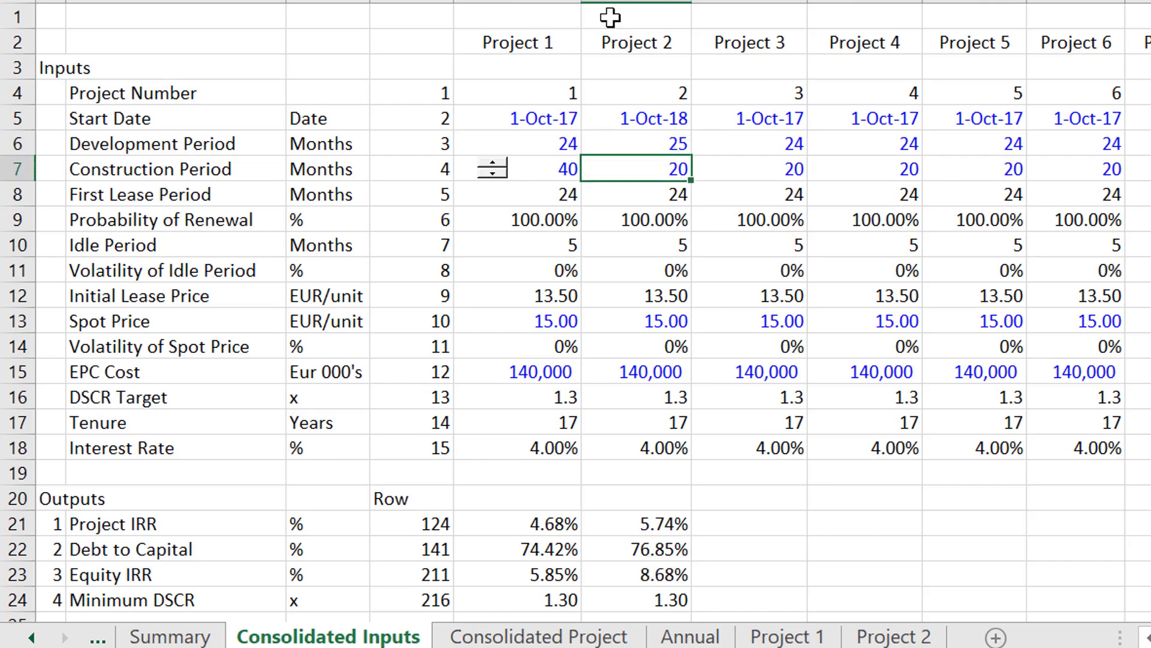
Set the Development Period of Project 2 in F6 to 24 months.
{"action": "key", "text": "Up"}
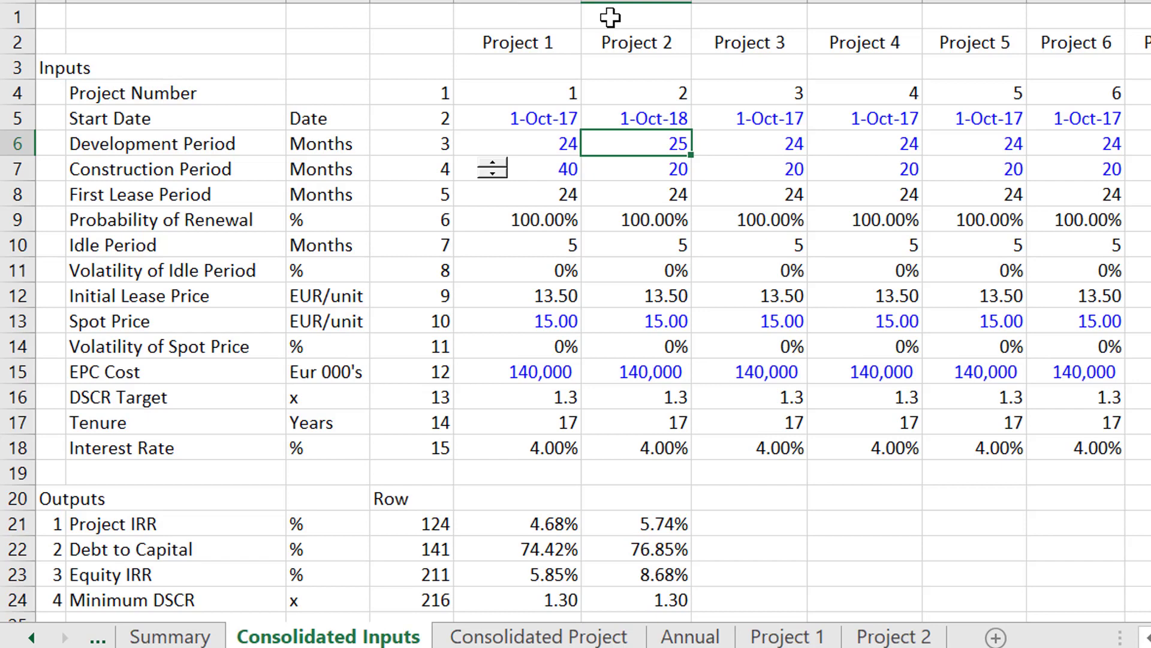
{"action": "key", "text": "F2"}
{"action": "key", "text": "BackSpace"}
{"action": "type", "text": "4"}
{"action": "key", "text": "Return"}
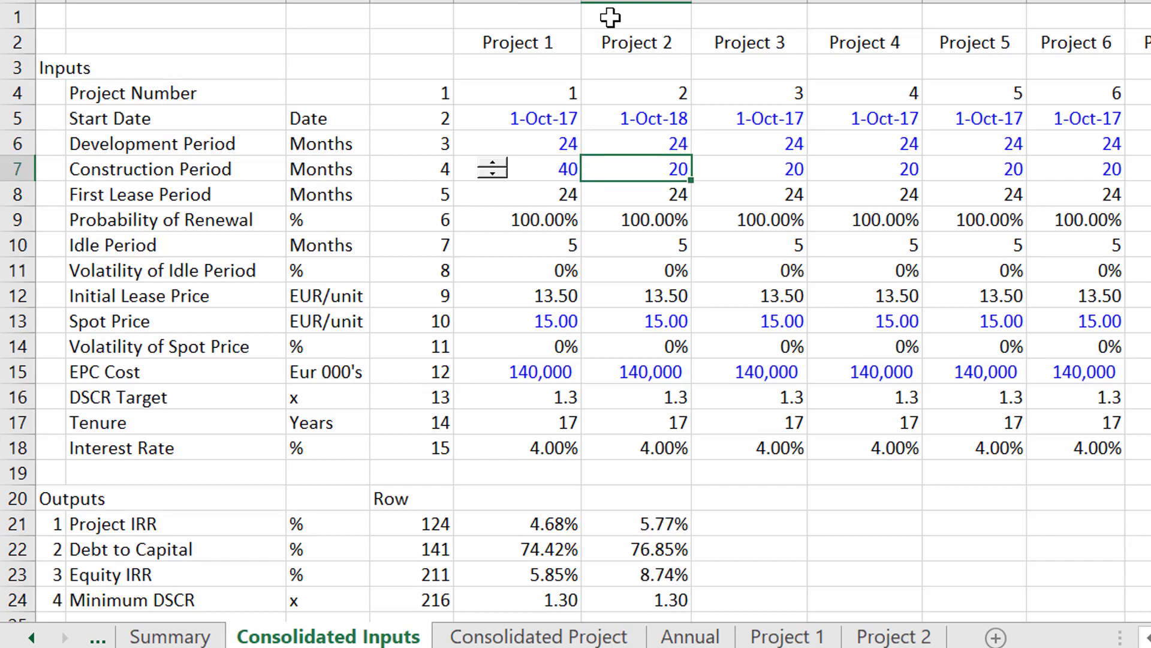
Set the Construction Period of Project 1 in E7 to 20 months.
{"action": "key", "text": "Left"}
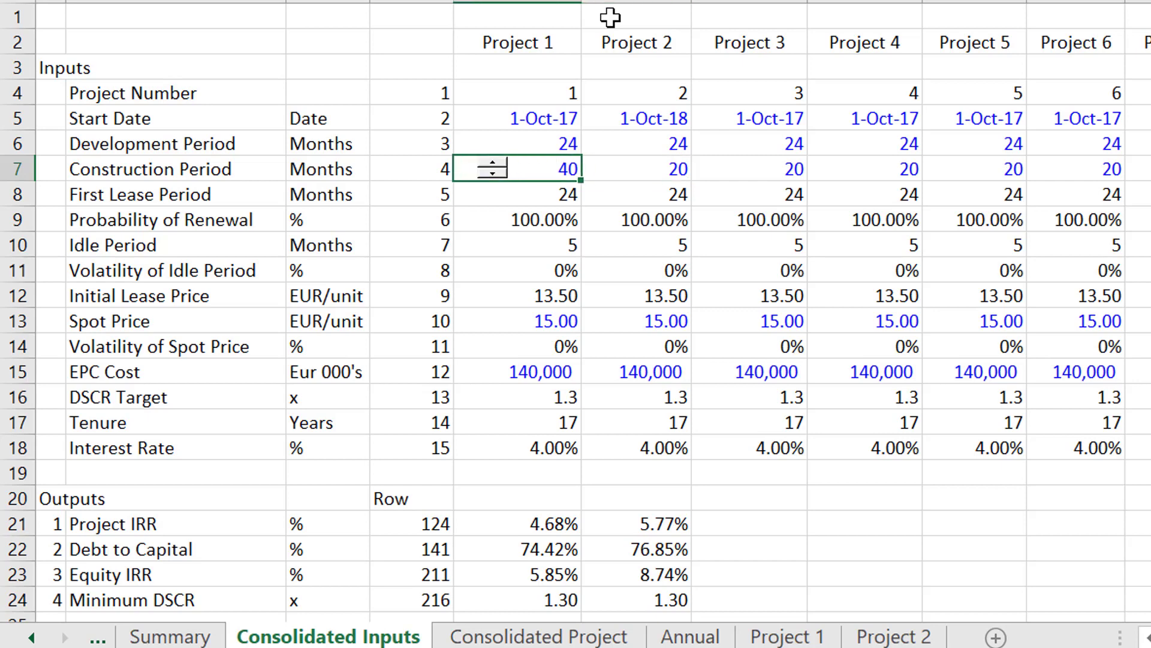
{"action": "type", "text": "20"}
{"action": "key", "text": "Return"}
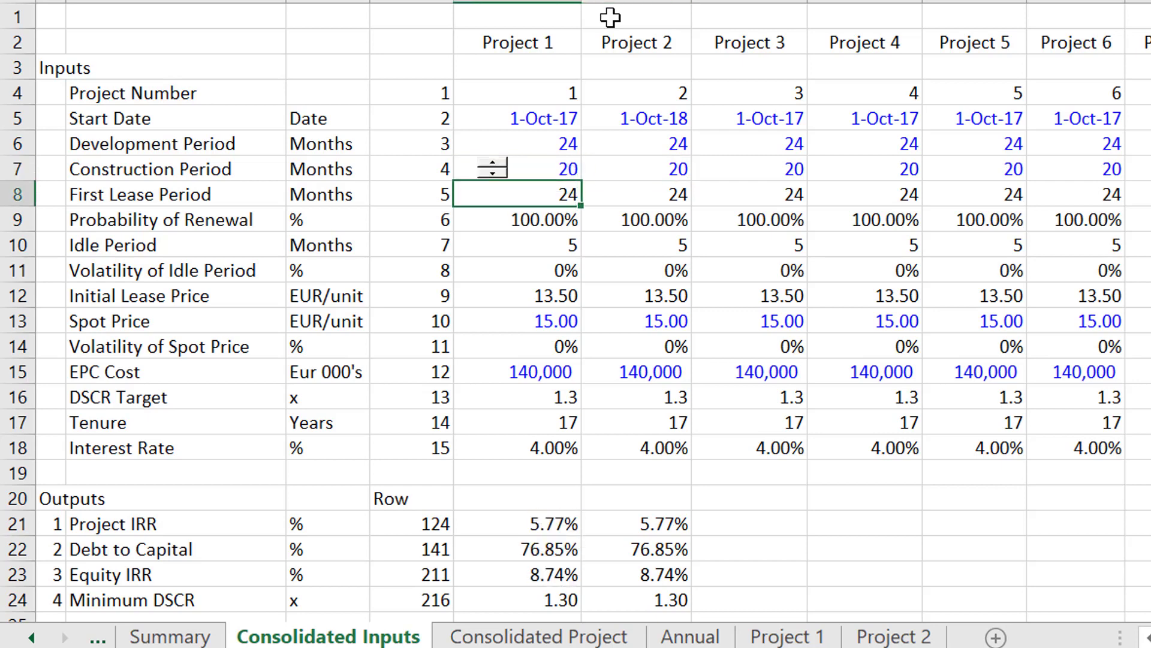
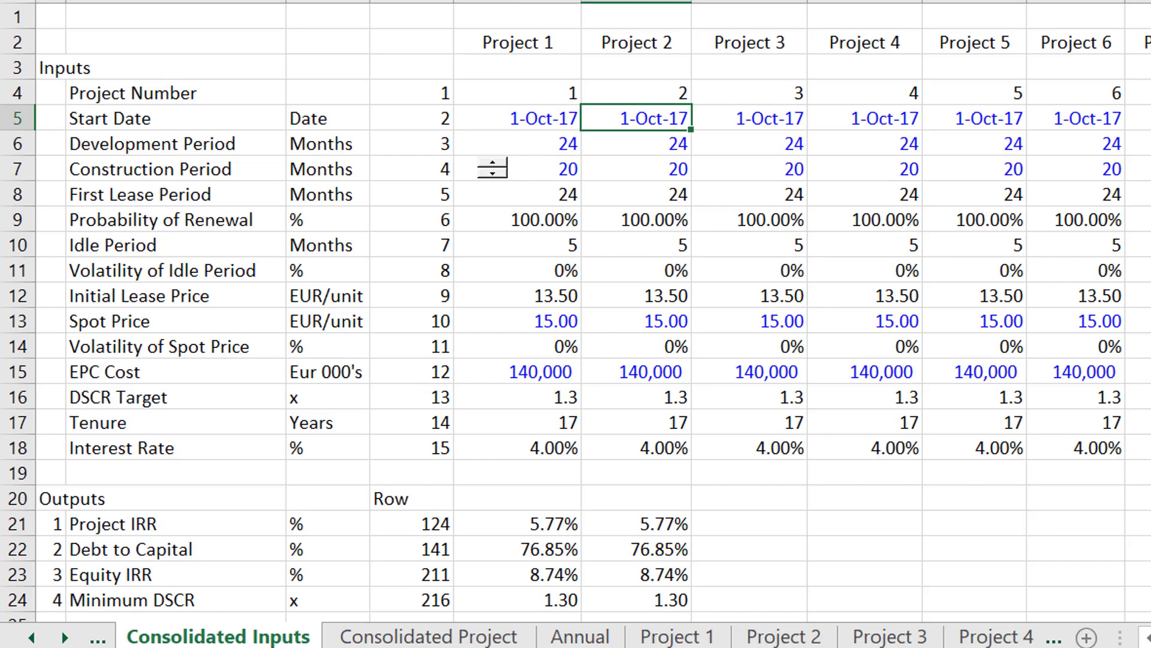
Look through the Project 1 to Project 7 sheets and compare their project numbers and assumptions.
{"action": "key", "text": "ctrl+Page_Down"}
{"action": "key", "text": "ctrl+Page_Down"}
{"action": "key", "text": "ctrl+Page_Down"}
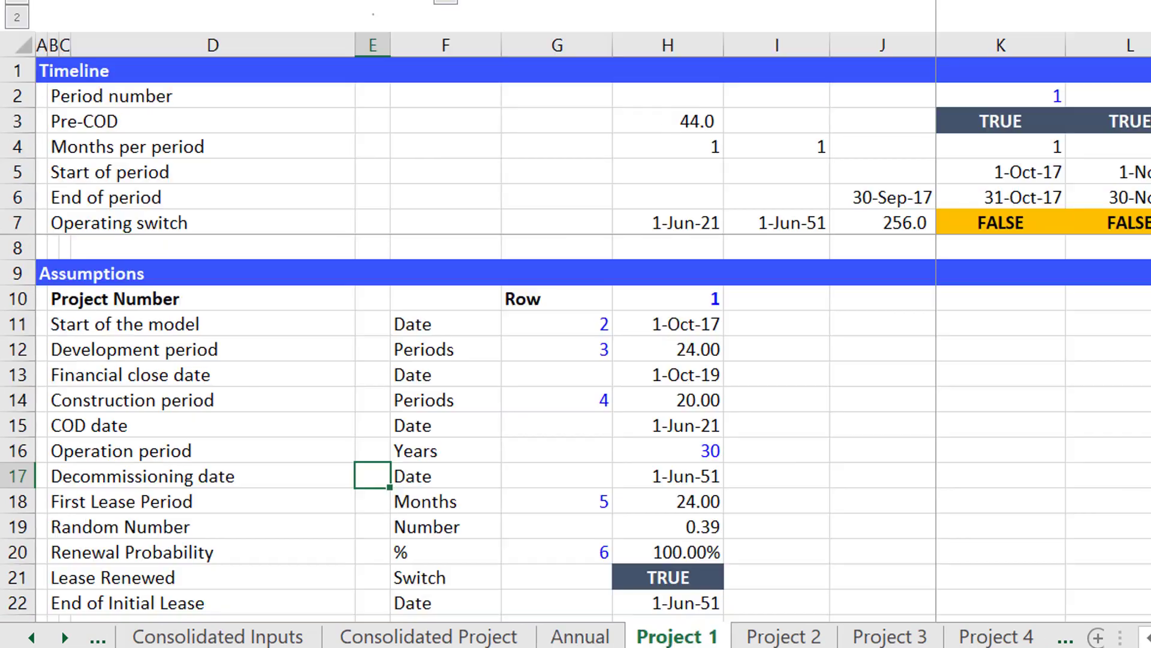
{"action": "key", "text": "ctrl+Page_Down"}
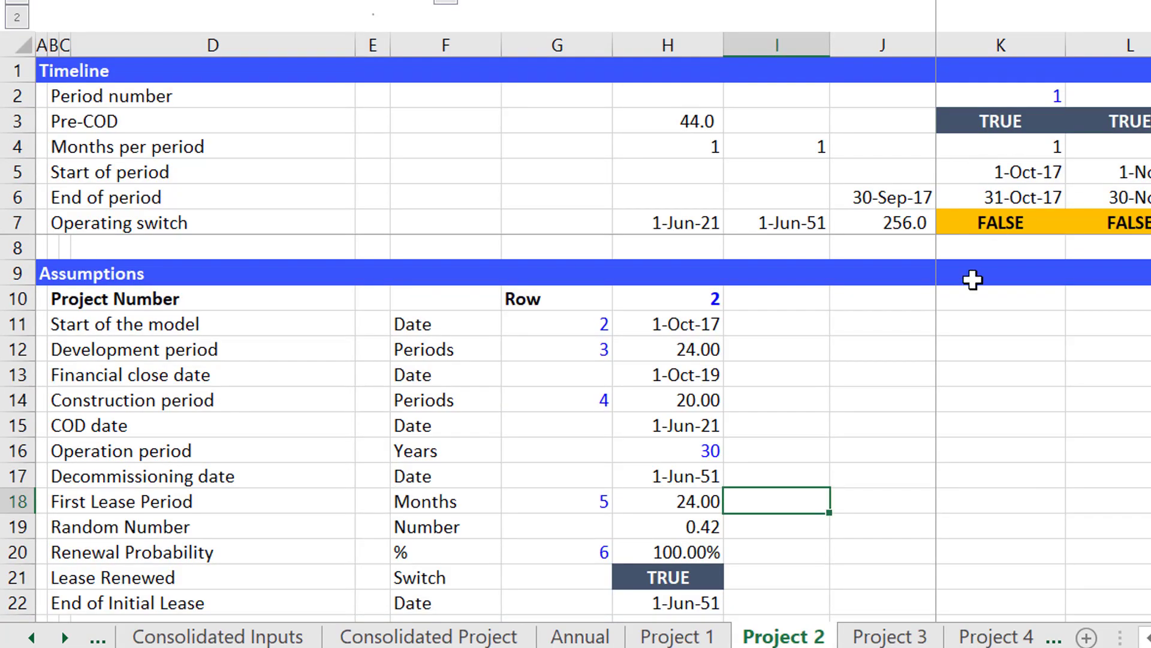
{"action": "key", "text": "ctrl+Page_Down"}
{"action": "key", "text": "ctrl+Page_Down"}
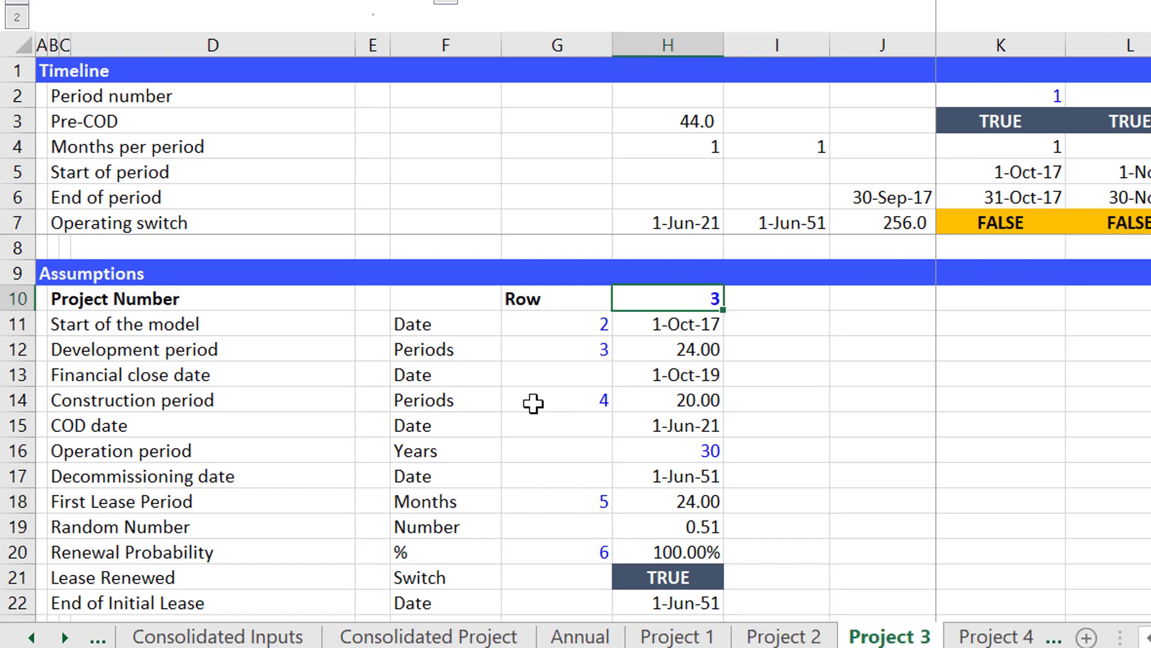
{"action": "key", "text": "ctrl+Page_Down"}
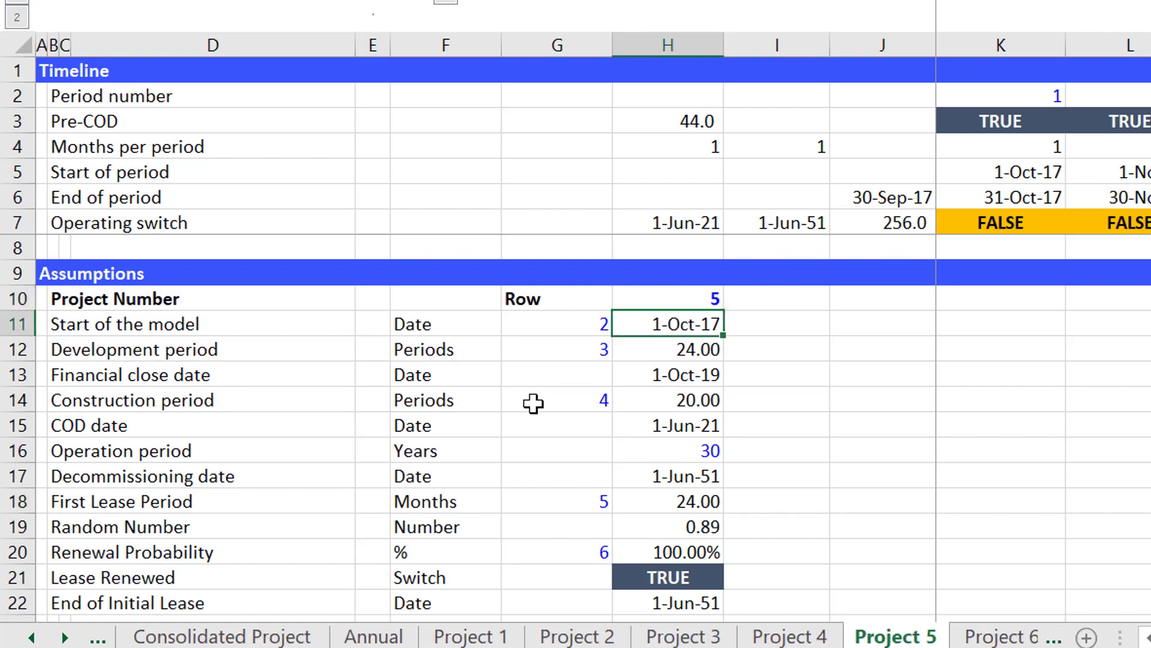
{"action": "key", "text": "ctrl+Page_Down"}
{"action": "key", "text": "ctrl+Page_Down"}
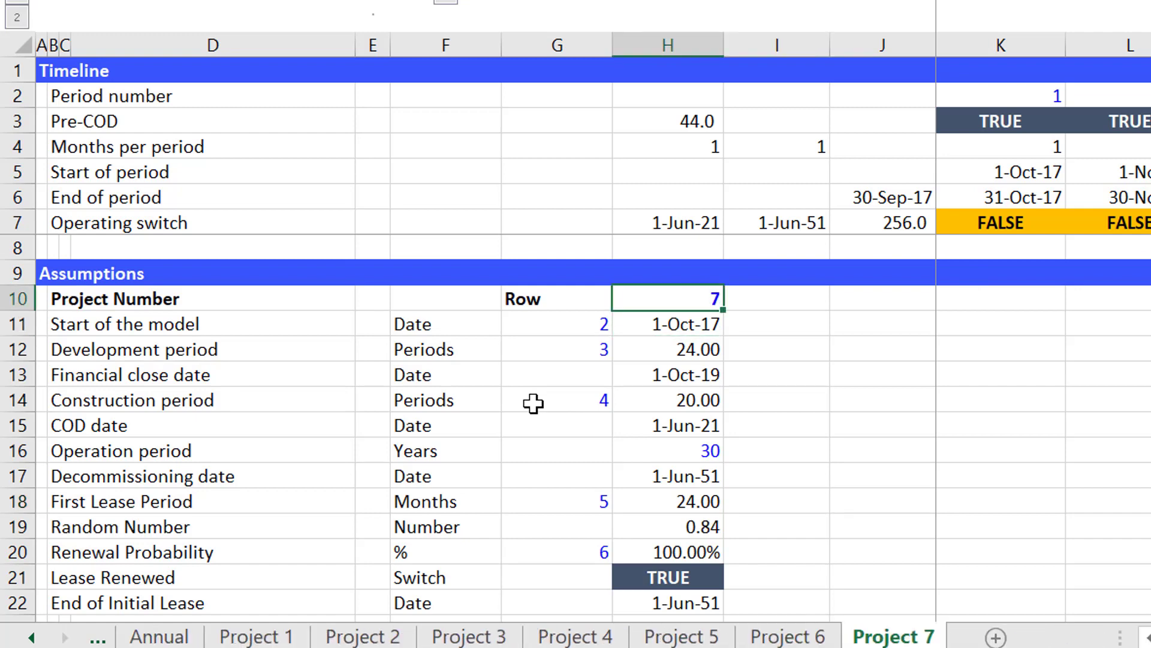
Examine the formulas behind the start date in H11 and the construction period in H14 on the Project 7 sheet.
{"action": "key", "text": "Down"}
{"action": "key", "text": "Down"}
{"action": "key", "text": "Up"}
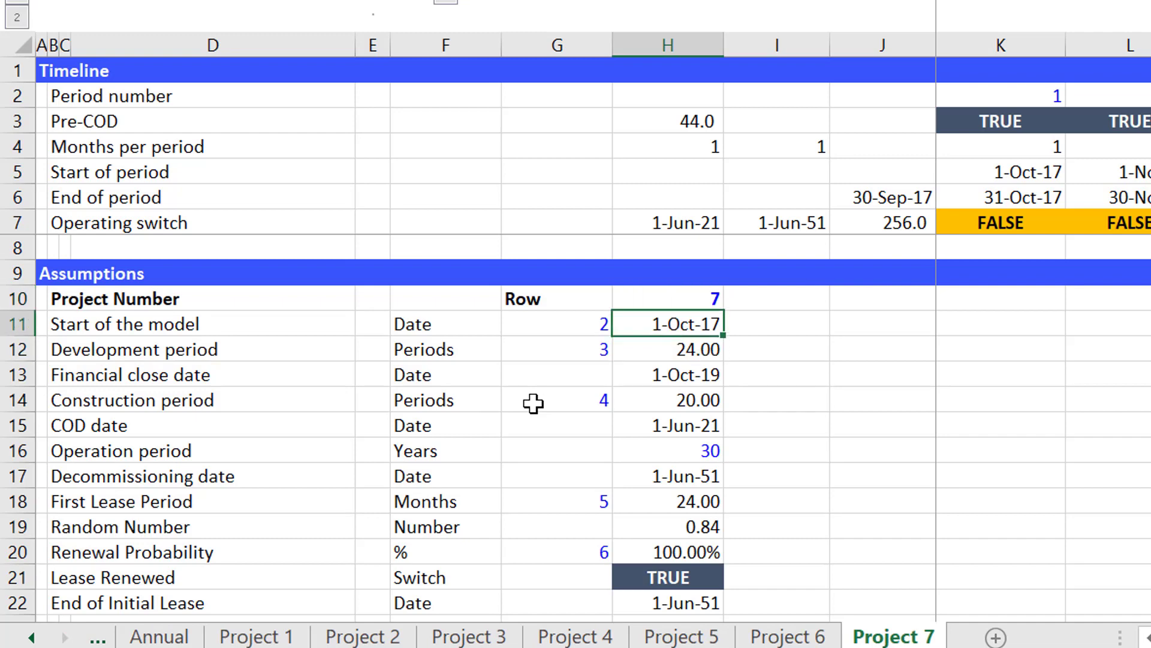
{"action": "key", "text": "F2"}
{"action": "key", "text": "Escape"}
{"action": "key", "text": "Down"}
{"action": "key", "text": "Down"}
{"action": "key", "text": "Down"}
{"action": "key", "text": "F2"}
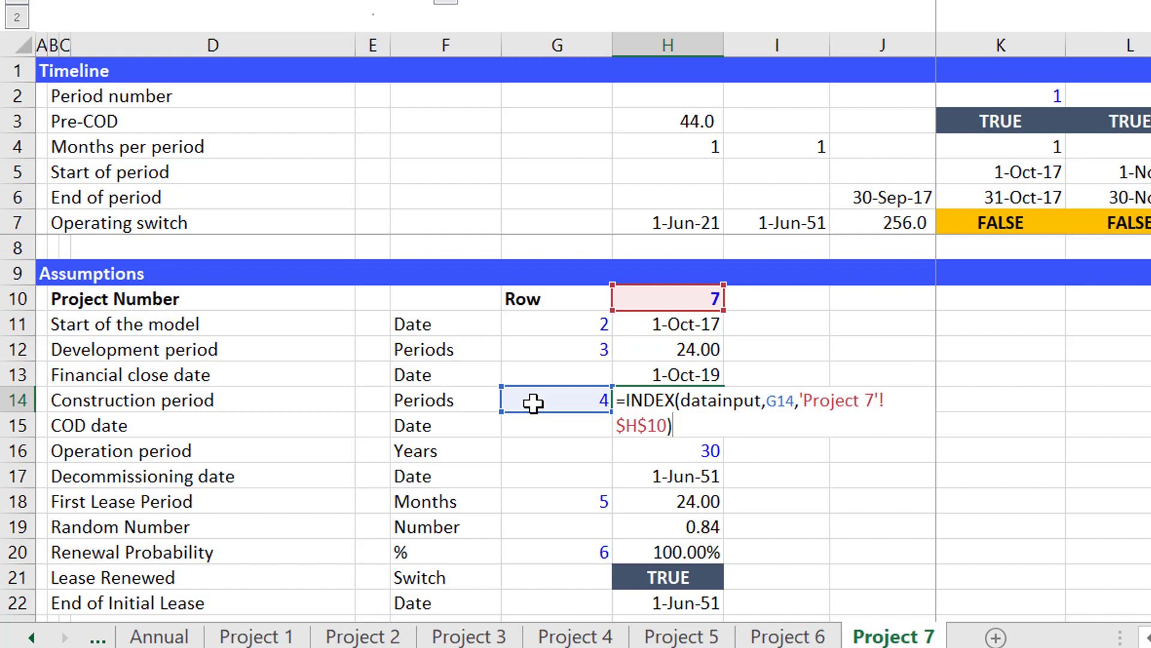
{"action": "key", "text": "Escape"}
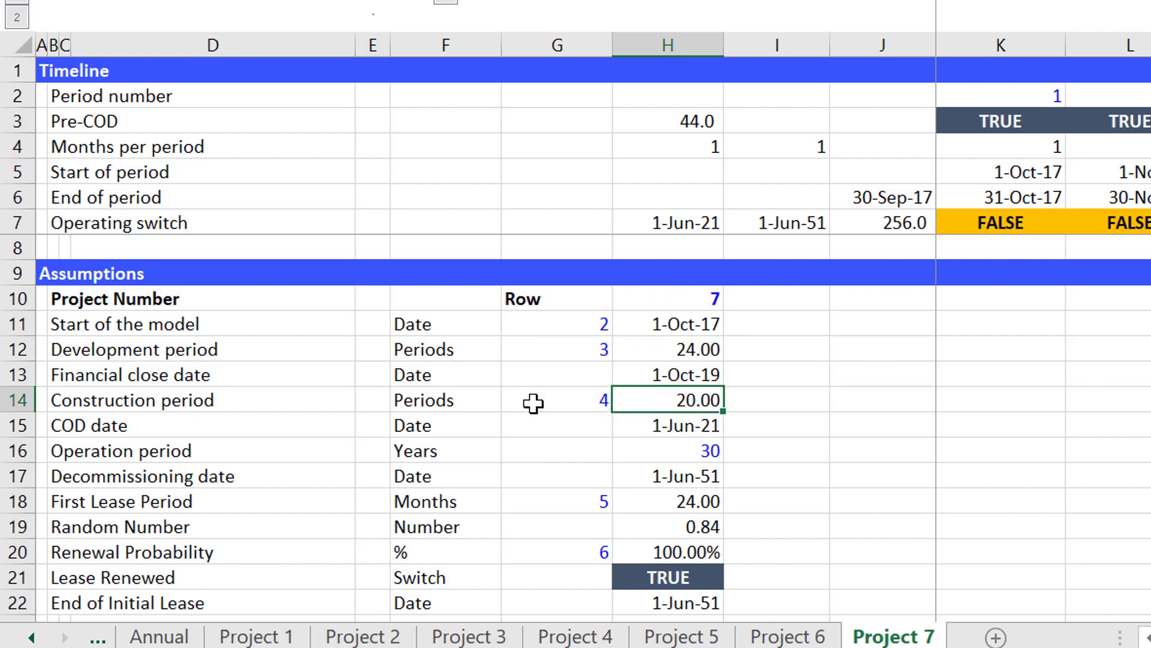
{"action": "key", "text": "Down"}
{"action": "key", "text": "Down"}
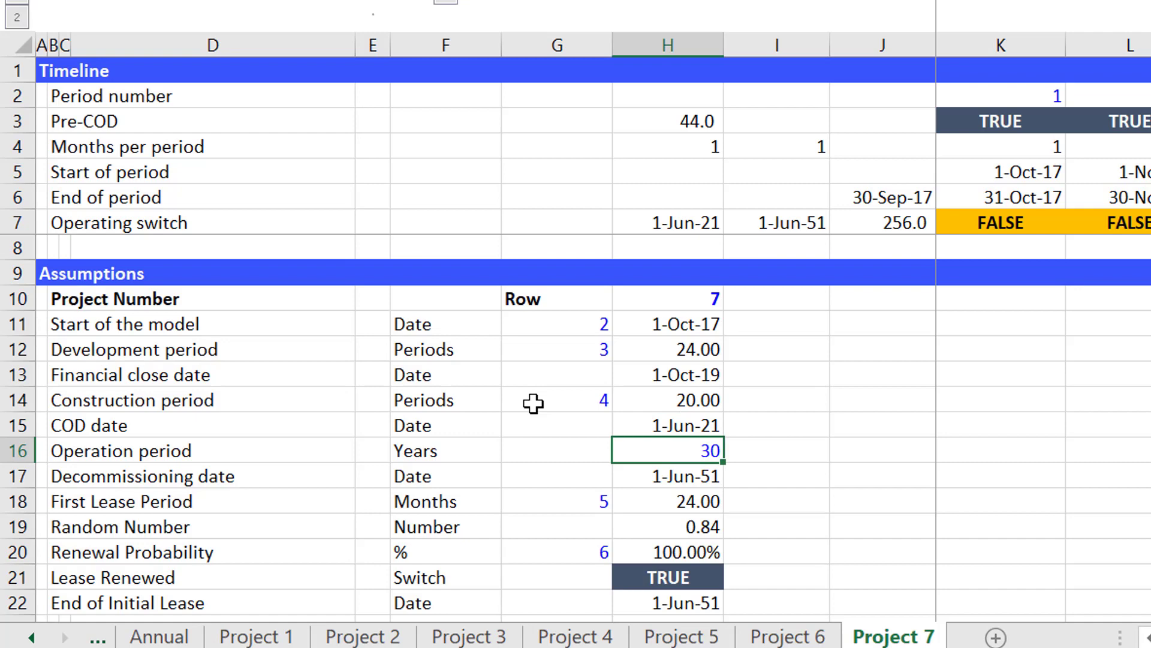
On the Consolidated Project sheet, copy the Project 4 row with its switch value and checkbox into rows 8, 9 and 10.
{"action": "key", "text": "ctrl+Page_Up"}
{"action": "key", "text": "ctrl+Page_Up"}
{"action": "key", "text": "ctrl+Page_Up"}
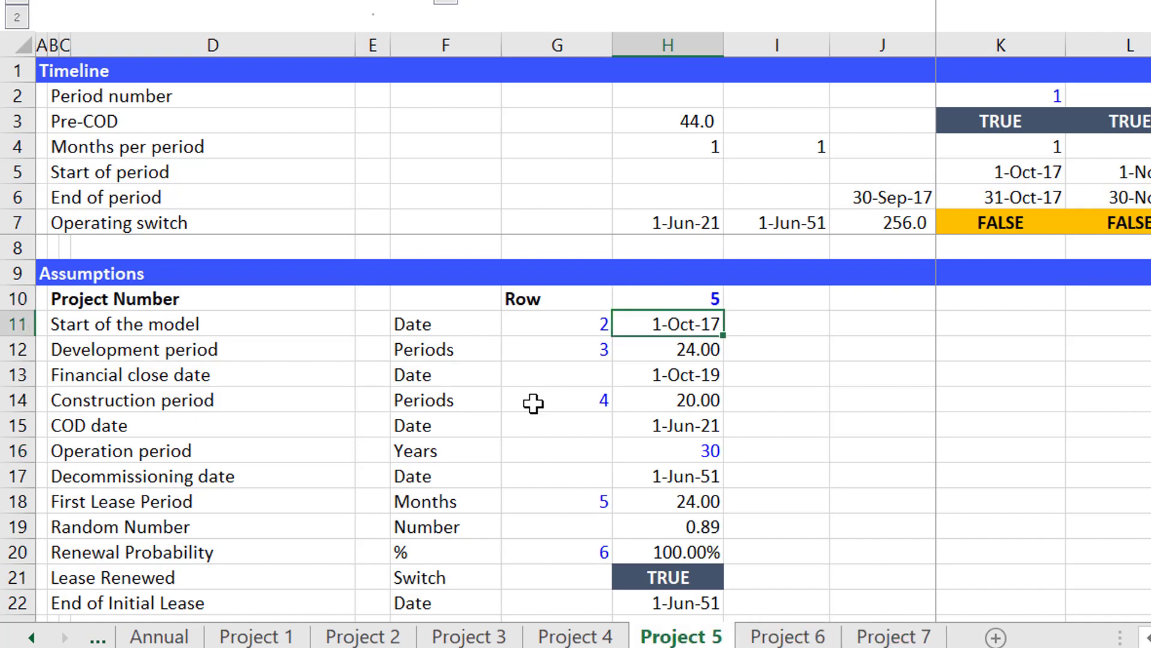
{"action": "key", "text": "ctrl+Page_Up"}
{"action": "key", "text": "ctrl+Page_Up"}
{"action": "key", "text": "ctrl+Page_Up"}
{"action": "key", "text": "ctrl+Page_Up"}
{"action": "key", "text": "ctrl+Page_Up"}
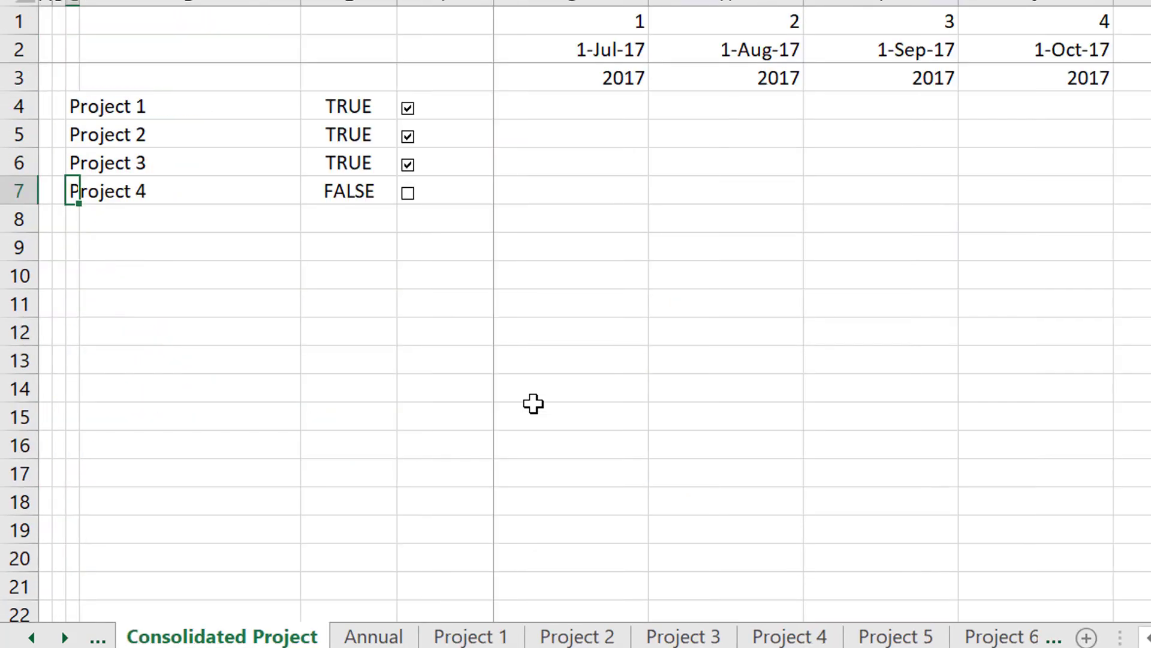
{"action": "key", "text": "shift+Right"}
{"action": "key", "text": "shift+Right"}
{"action": "key", "text": "shift+Right"}
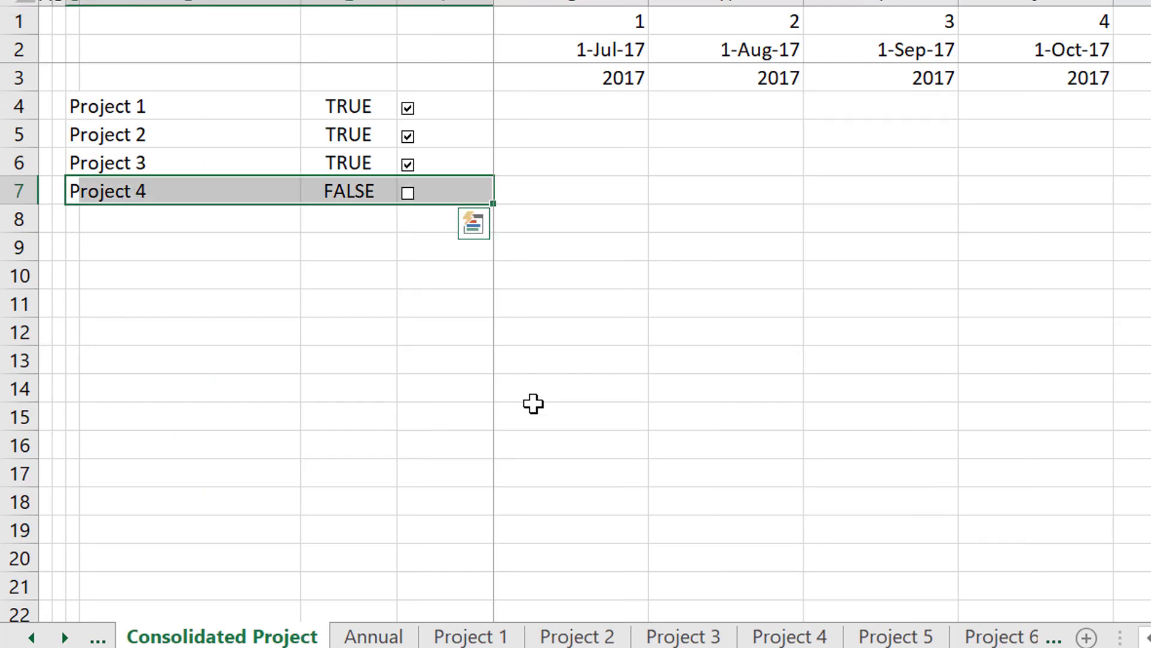
{"action": "key", "text": "ctrl+c"}
{"action": "key", "text": "Down"}
{"action": "key", "text": "Down"}
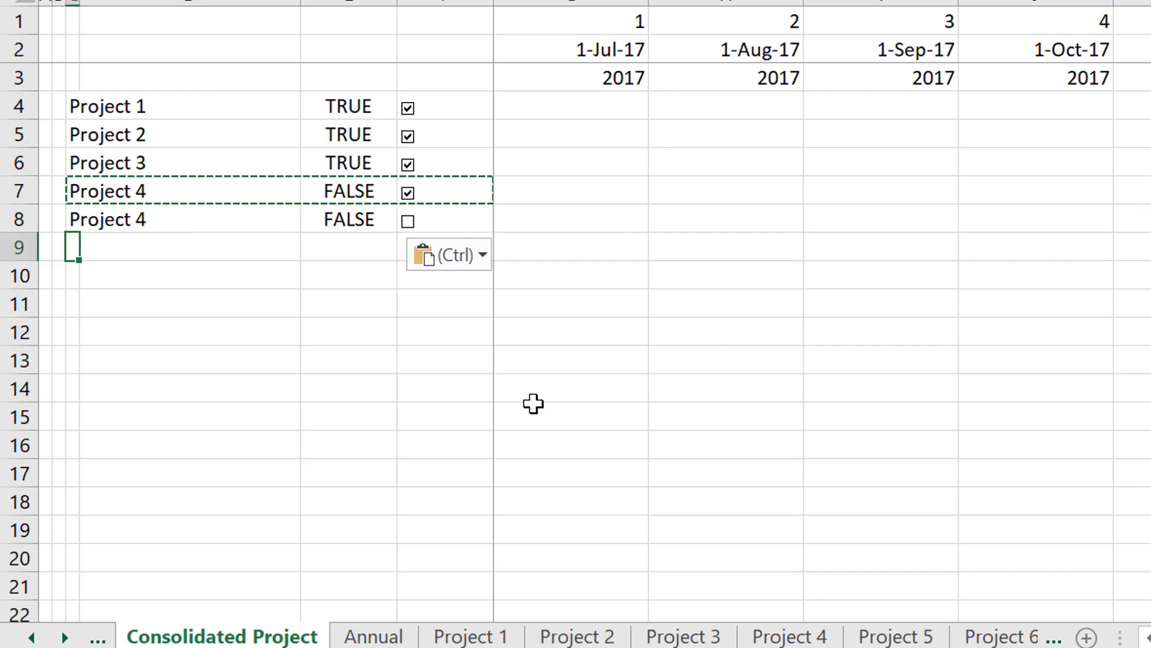
{"action": "key", "text": "ctrl+v"}
{"action": "key", "text": "Down"}
{"action": "key", "text": "ctrl+v"}
{"action": "key", "text": "Escape"}
Rename the copied project label in row 8 as Project 5.
{"action": "key", "text": "Up"}
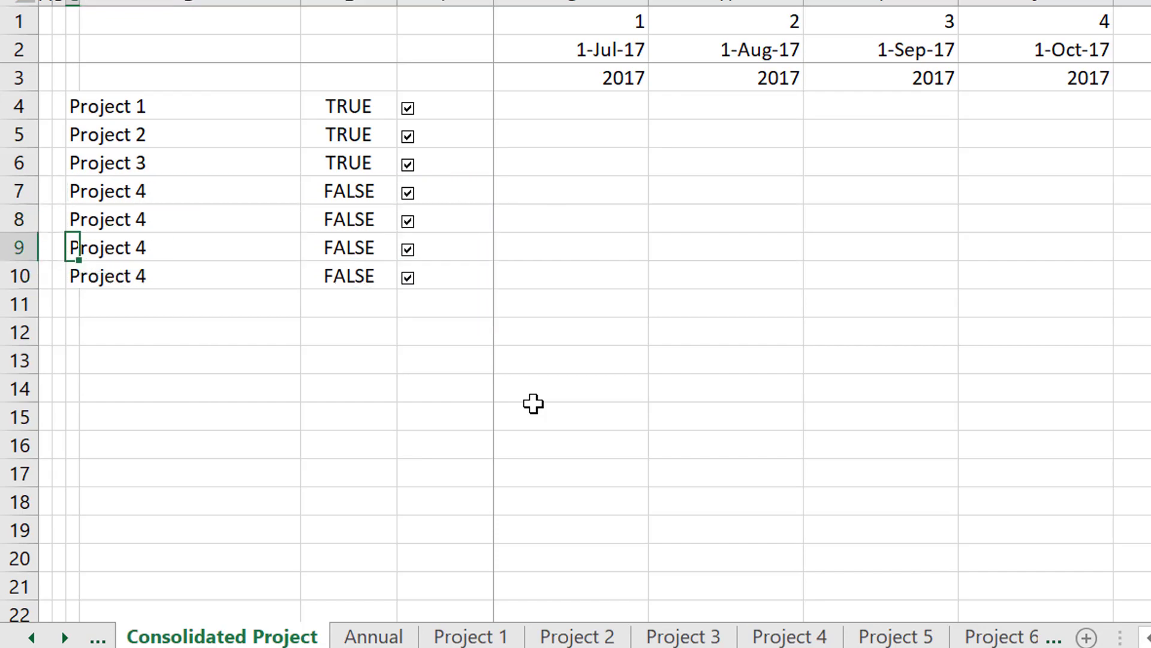
{"action": "key", "text": "Up"}
{"action": "key", "text": "Up"}
{"action": "key", "text": "F2"}
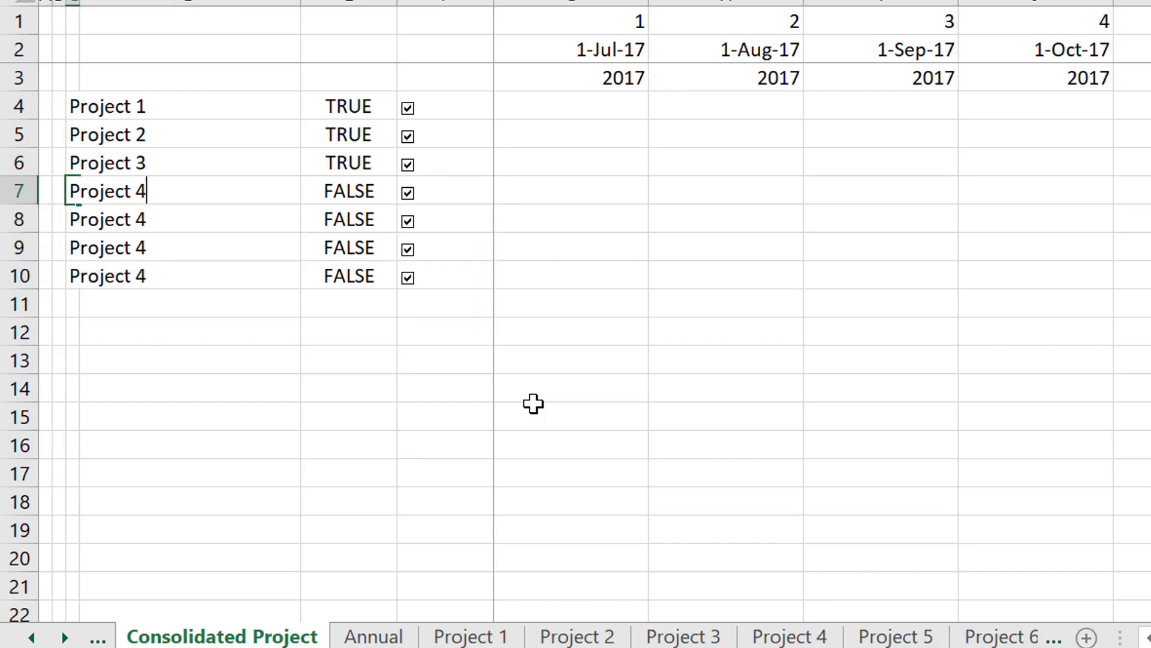
{"action": "key", "text": "Escape"}
{"action": "key", "text": "Down"}
{"action": "key", "text": "F2"}
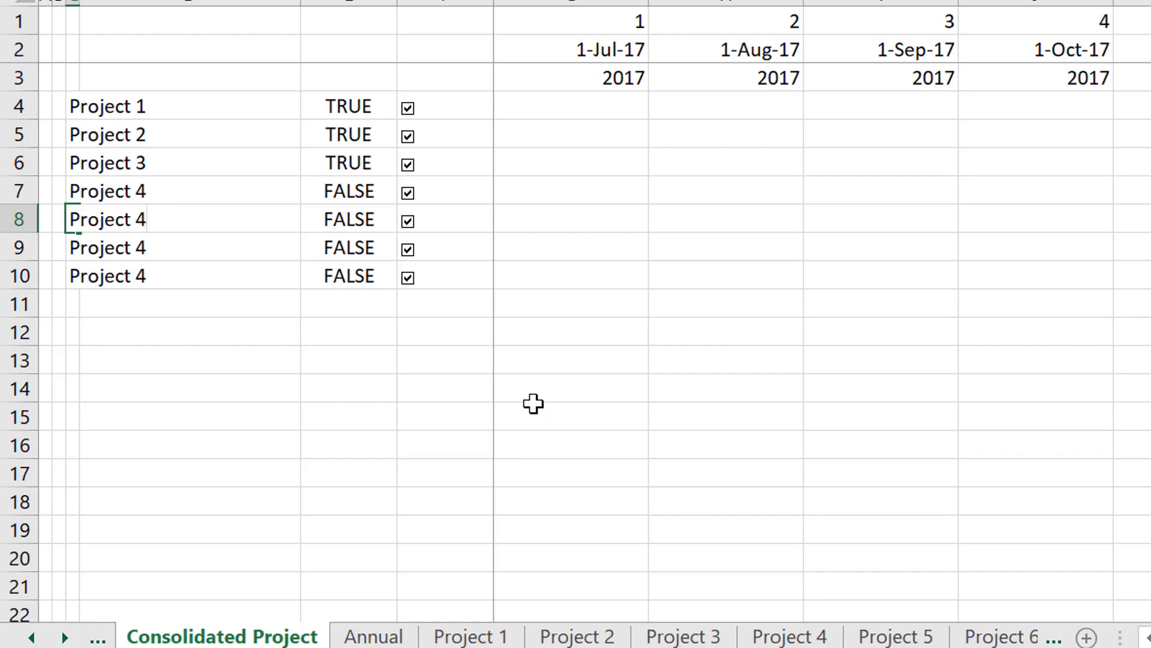
{"action": "key", "text": "BackSpace"}
{"action": "type", "text": "5"}
{"action": "key", "text": "Home"}
{"action": "key", "text": "Return"}
Rename the copied labels in rows 9 and 10 as Project 6 and Project 7.
{"action": "key", "text": "F2"}
{"action": "key", "text": "BackSpace"}
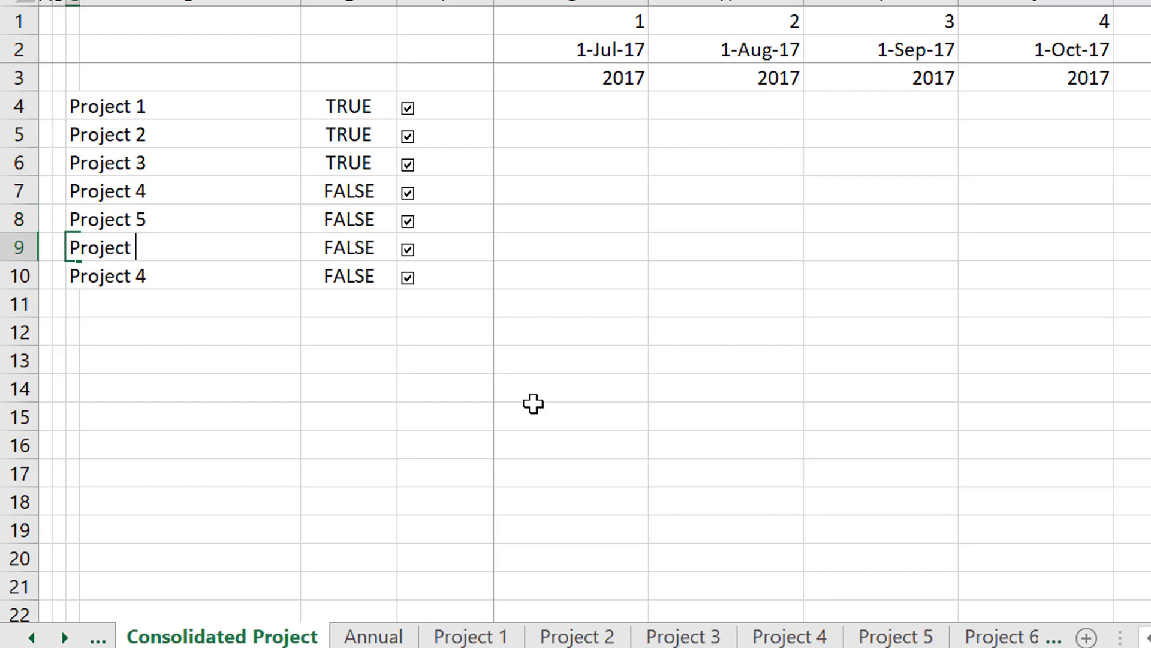
{"action": "type", "text": "6"}
{"action": "key", "text": "Home"}
{"action": "key", "text": "Return"}
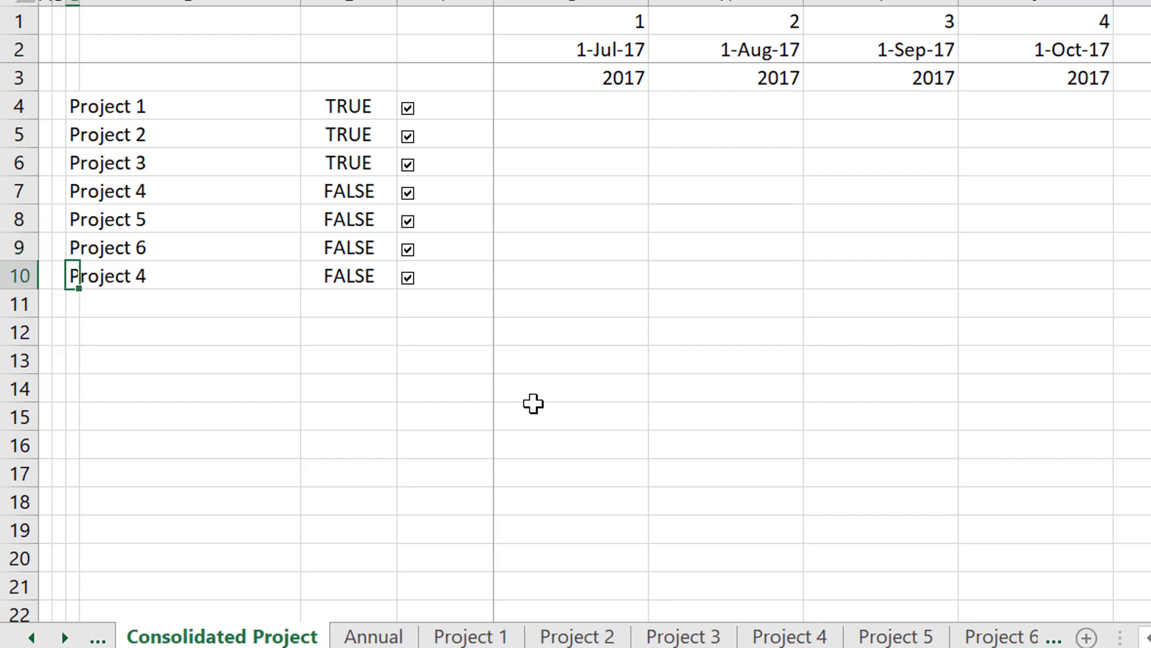
{"action": "key", "text": "F2"}
{"action": "key", "text": "BackSpace"}
{"action": "type", "text": "7"}
{"action": "key", "text": "Return"}
{"action": "key", "text": "Up"}
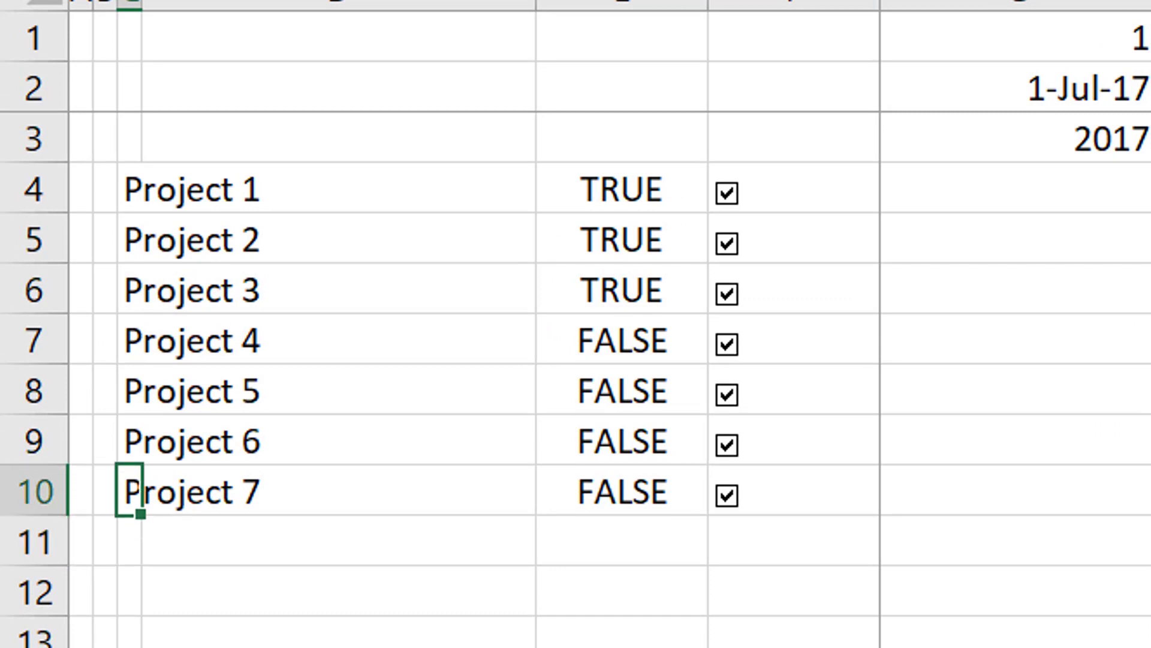
Check the cell link in the Format Control settings of the Project 4 checkbox.
{"action": "left_click", "coordinate": [726, 354], "text": "ctrl"}
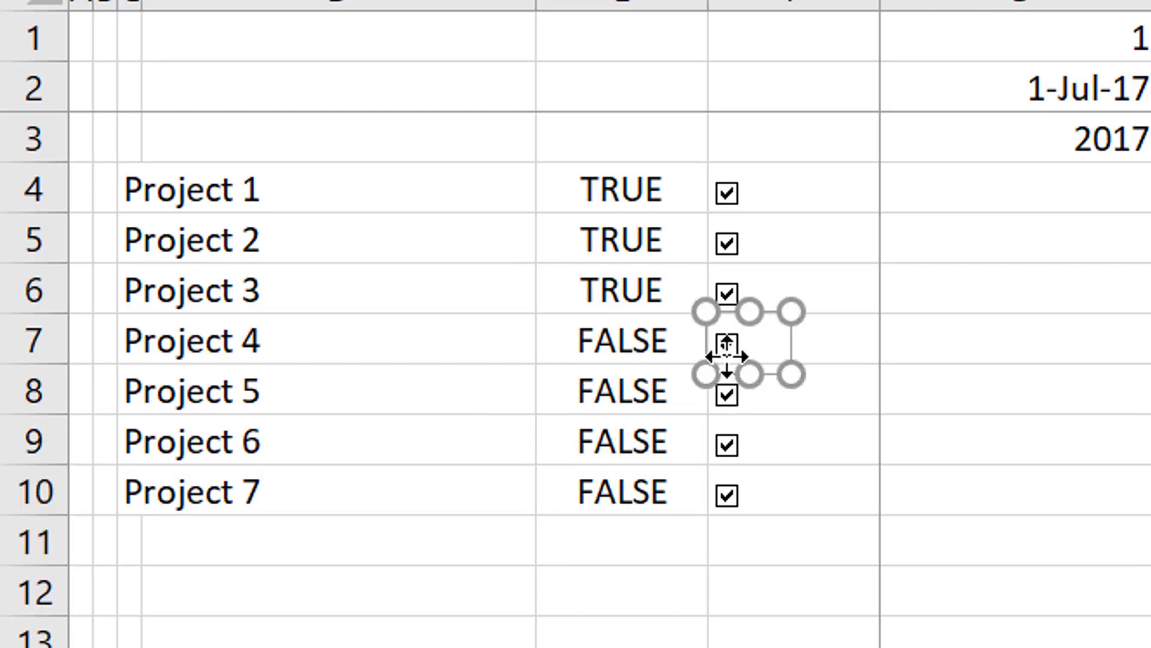
{"action": "right_click", "coordinate": [726, 356]}
{"action": "right_click", "coordinate": [727, 356]}
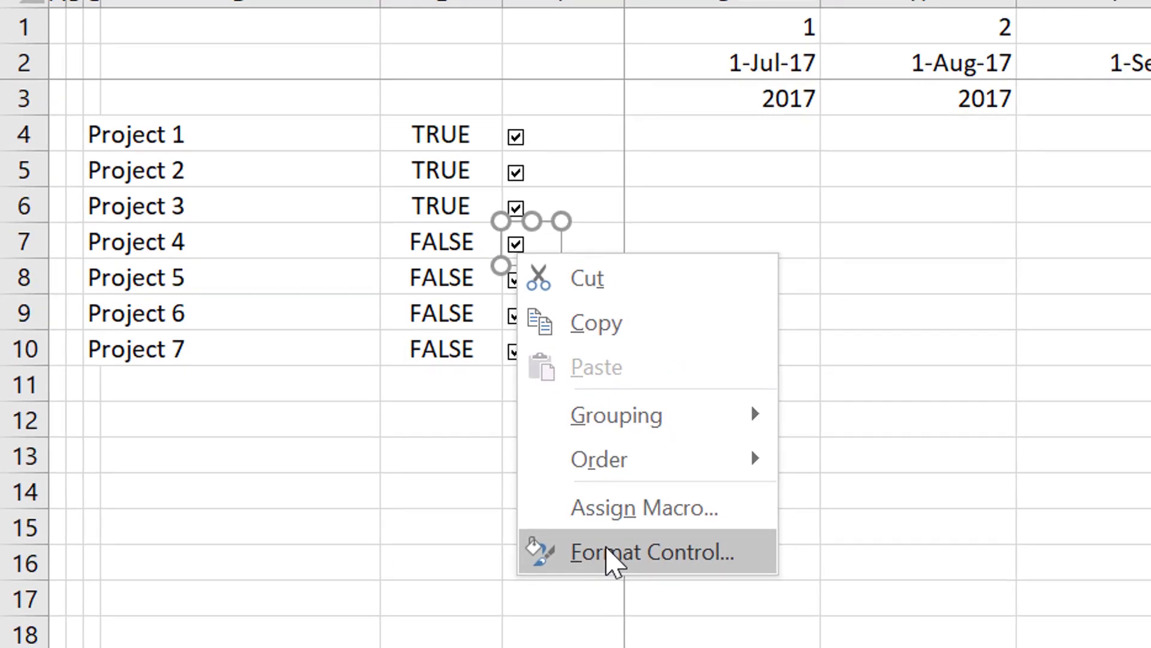
{"action": "left_click", "coordinate": [612, 561]}
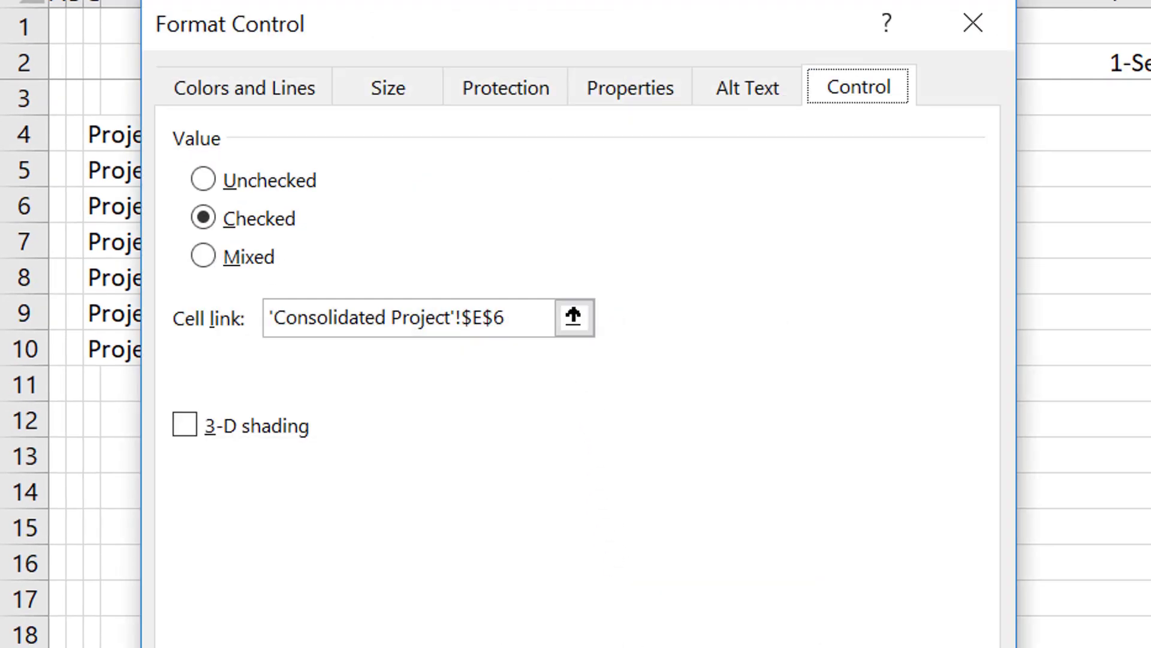
{"action": "key", "text": "Return"}
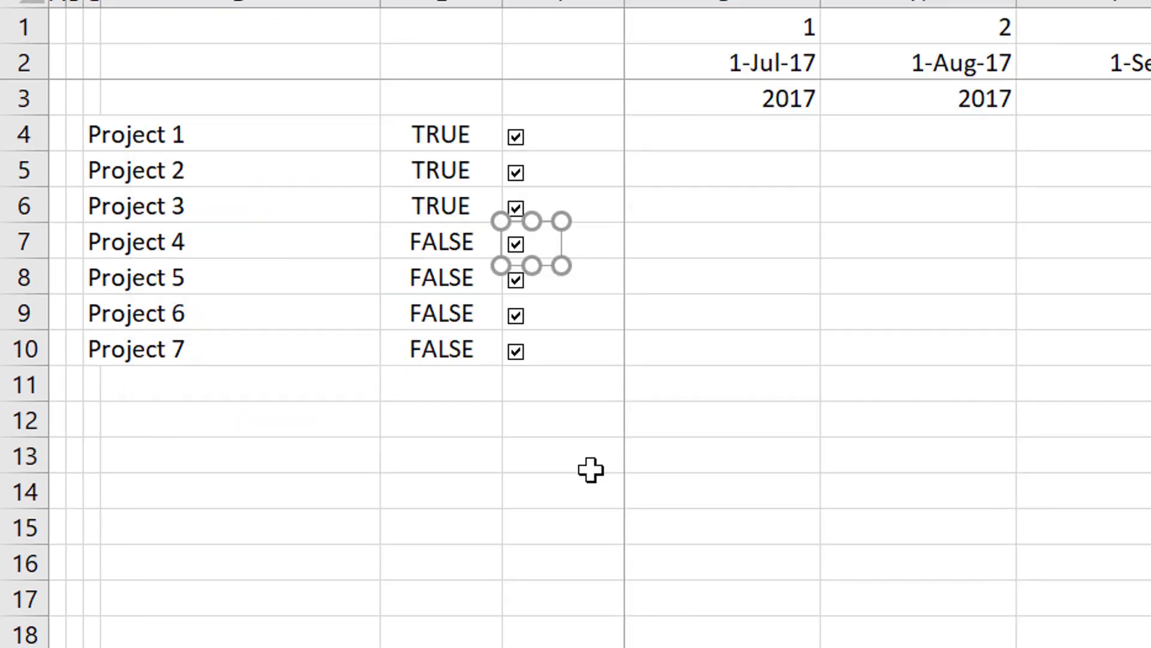
{"action": "left_click_drag", "start_coordinate": [605, 495], "coordinate": [560, 426]}
{"action": "left_click", "coordinate": [560, 426]}
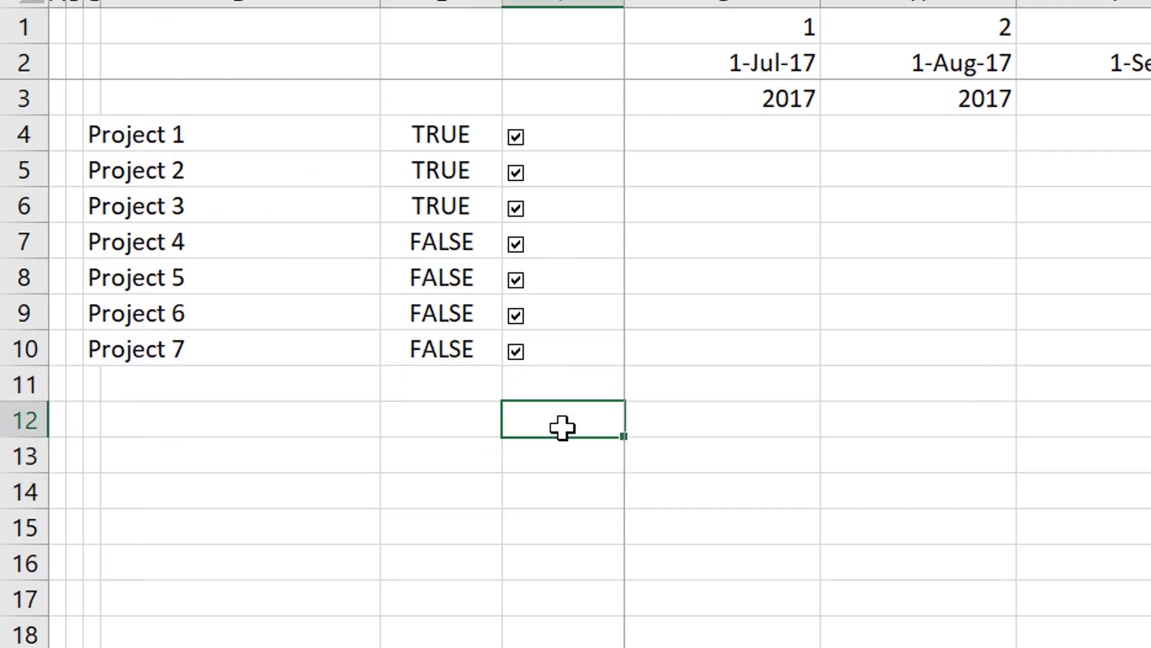
Link the Project 5 and Project 4 checkboxes to their own TRUE/FALSE cells in rows 8 and 7 of column E.
{"action": "right_click", "coordinate": [520, 265]}
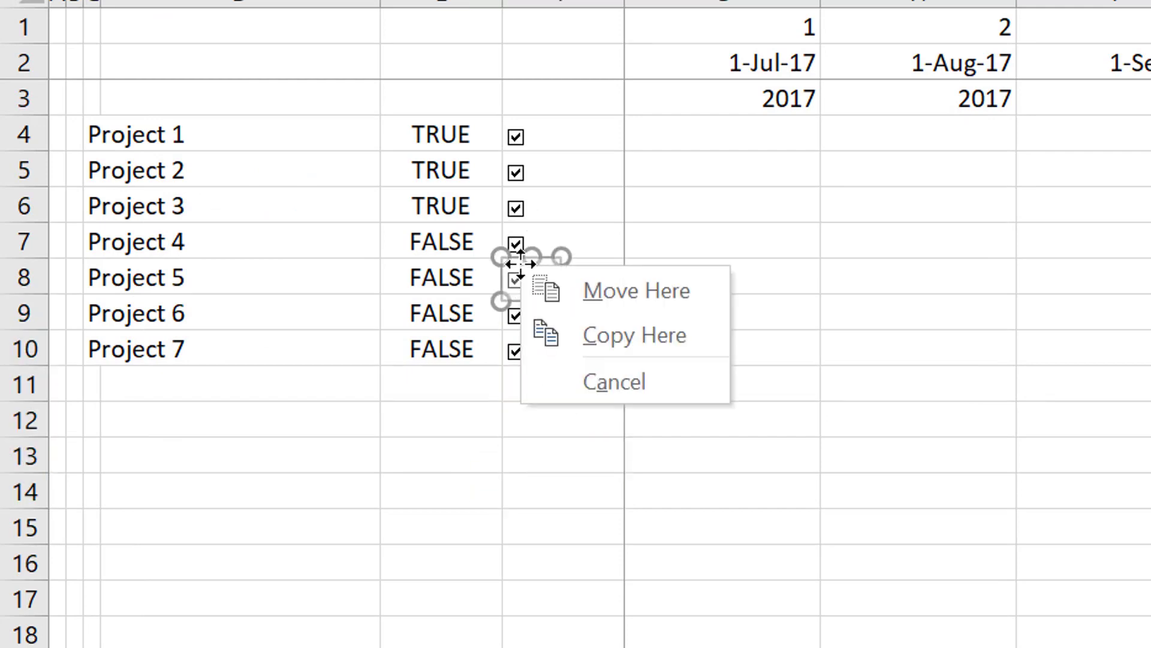
{"action": "key", "text": "Escape"}
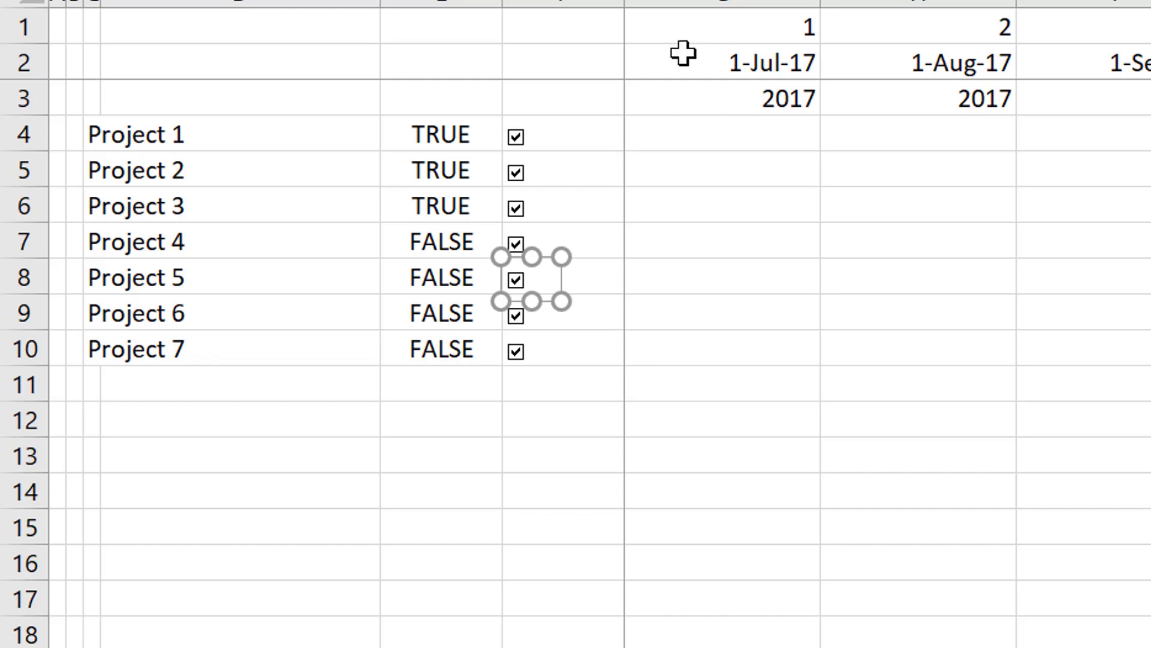
{"action": "left_click", "coordinate": [551, 495]}
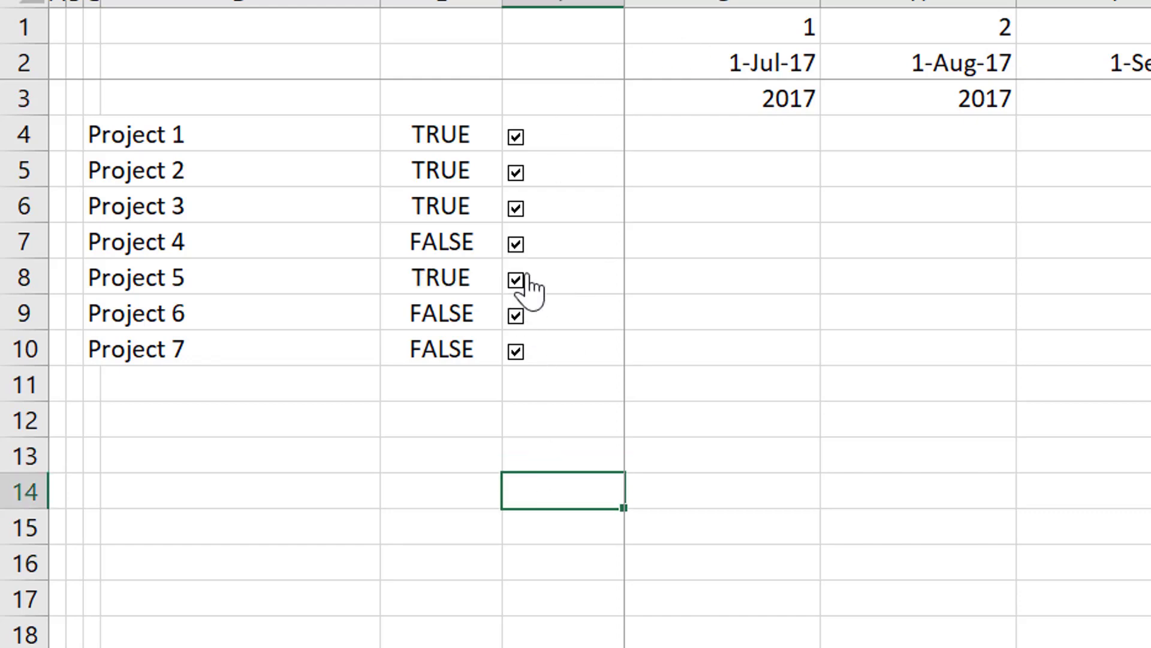
{"action": "right_click", "coordinate": [517, 242]}
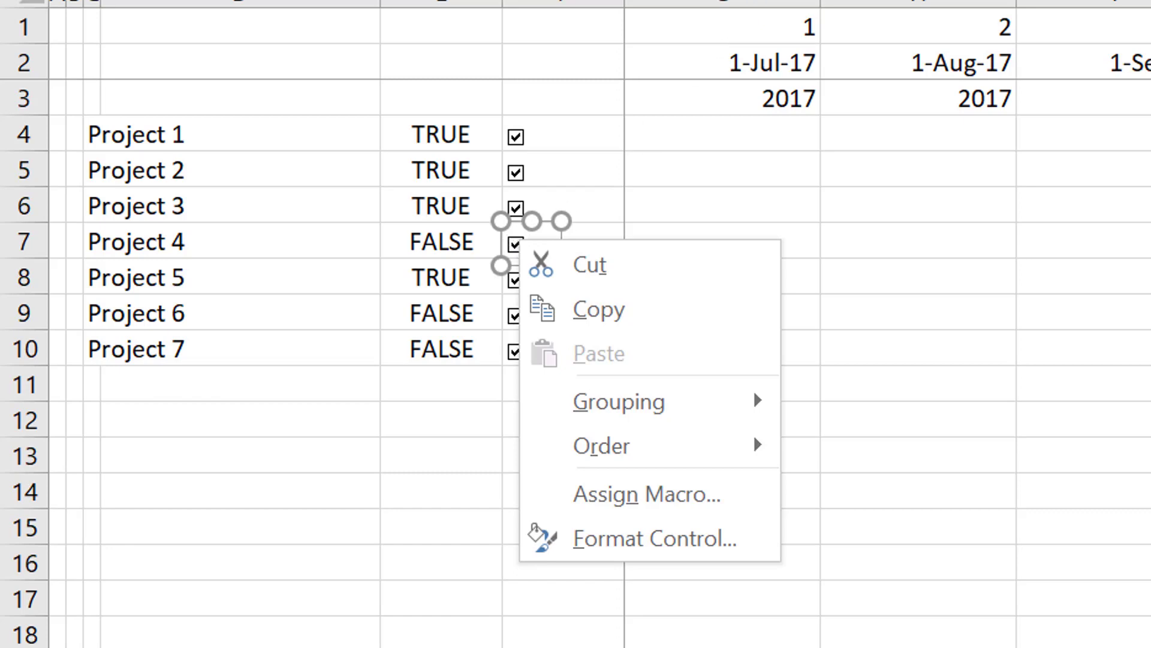
{"action": "key", "text": "Escape"}
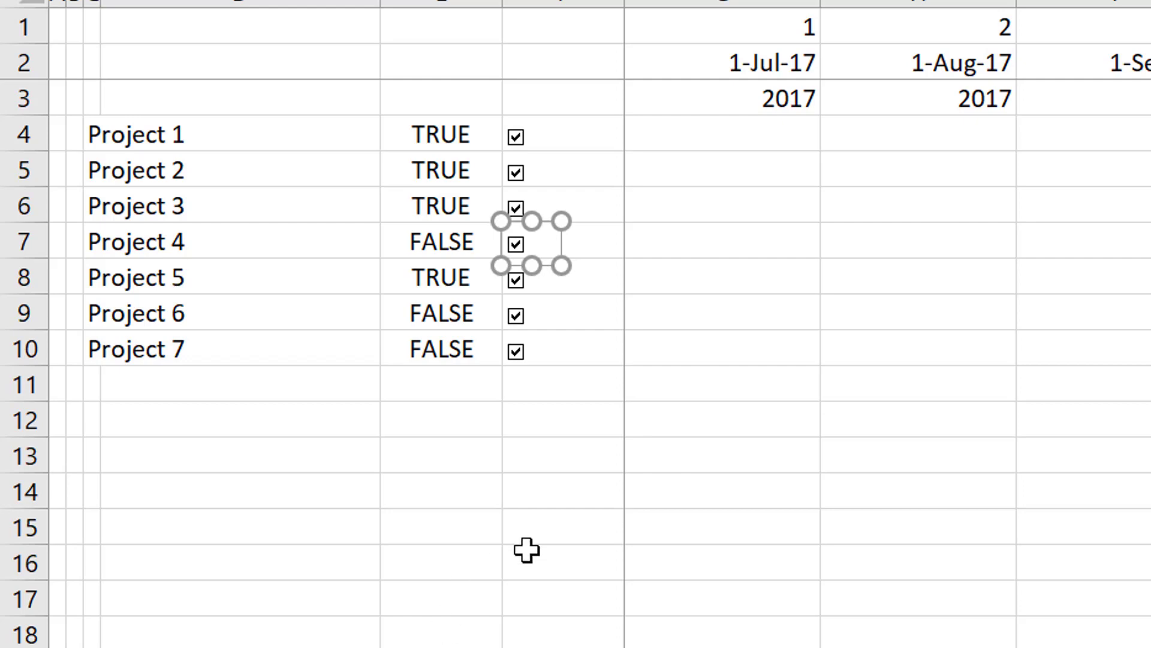
{"action": "left_click", "coordinate": [555, 530]}
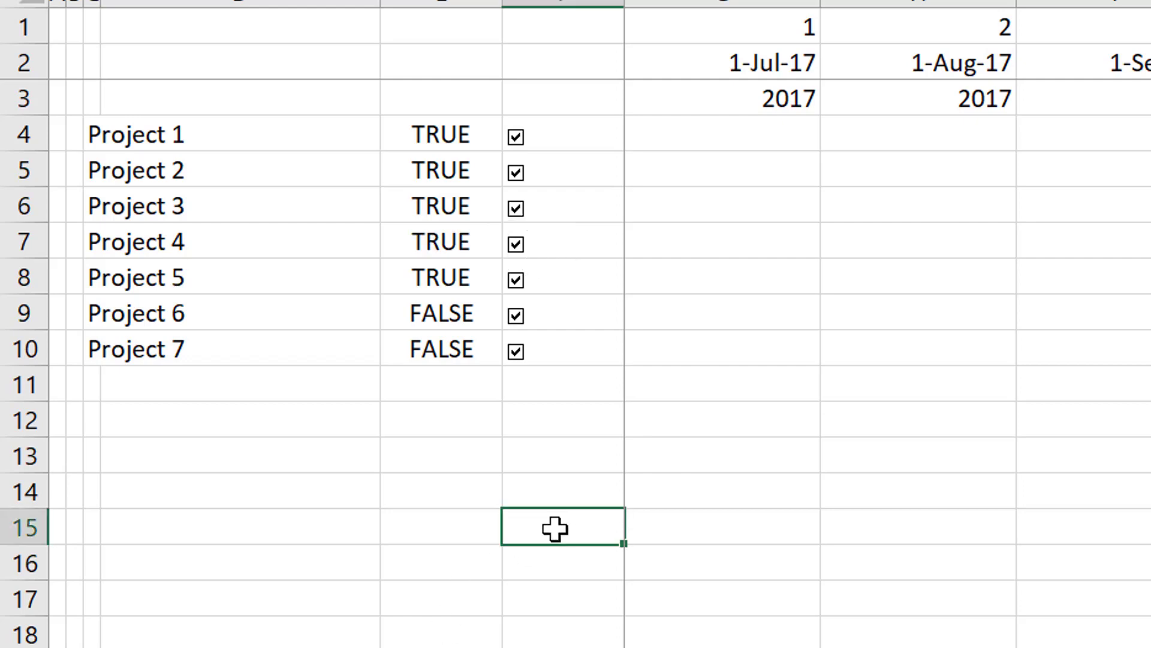
Link the Project 6 and Project 7 checkboxes to their own TRUE/FALSE cells in rows 9 and 10 of column E.
{"action": "right_click", "coordinate": [530, 308]}
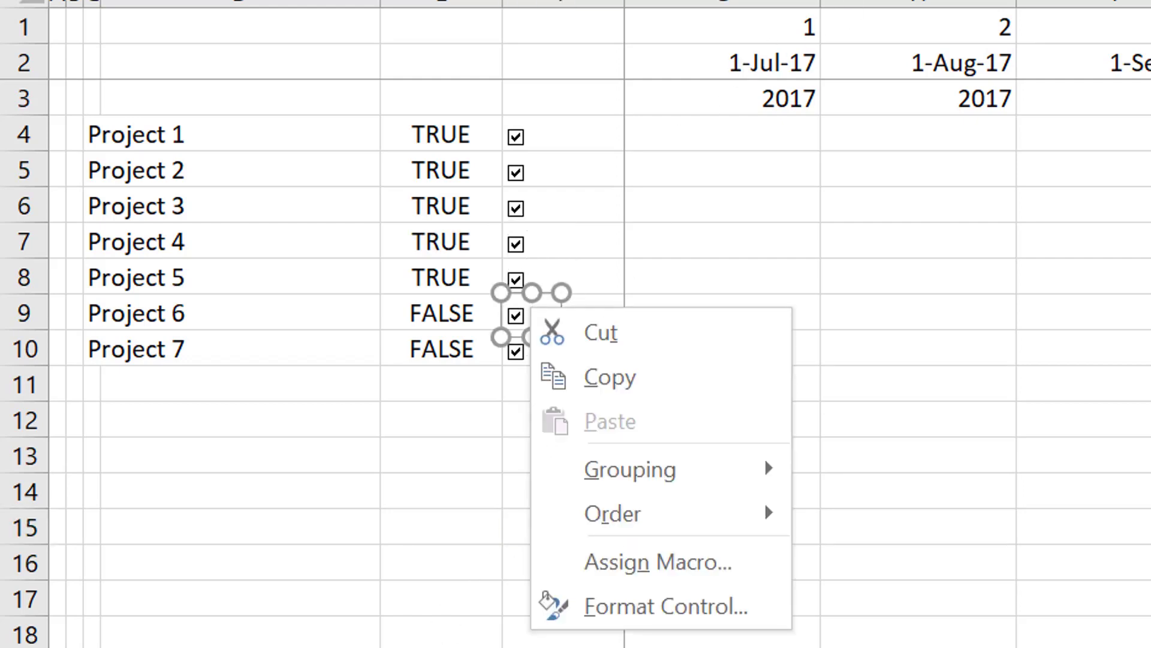
{"action": "key", "text": "Escape"}
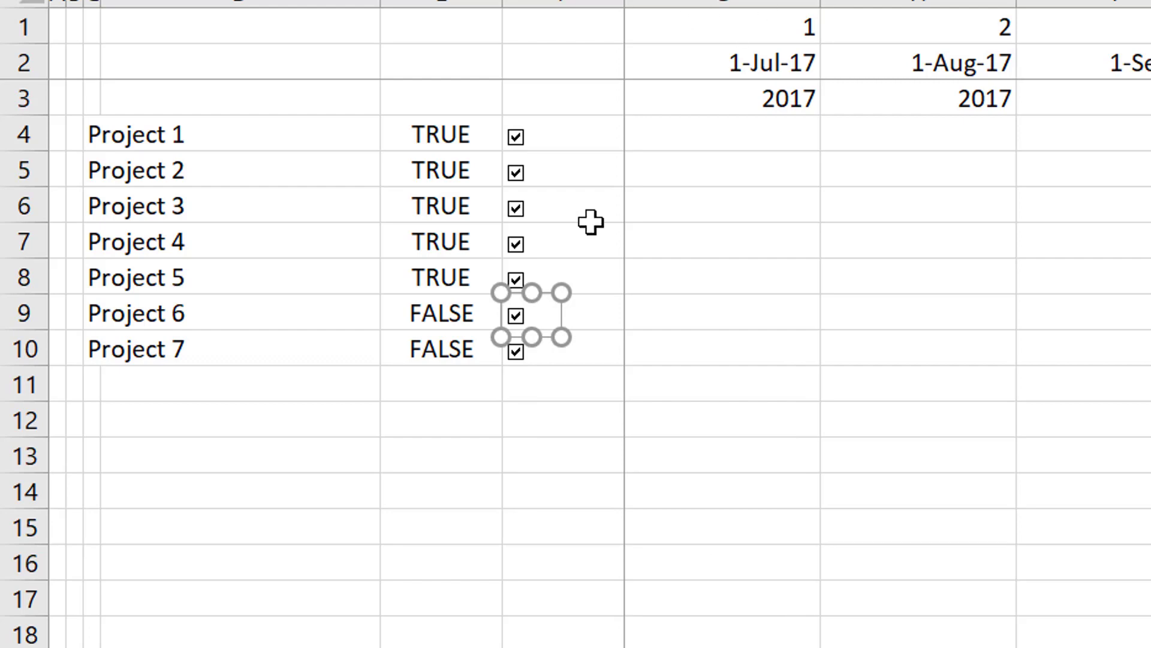
{"action": "left_click", "coordinate": [526, 460]}
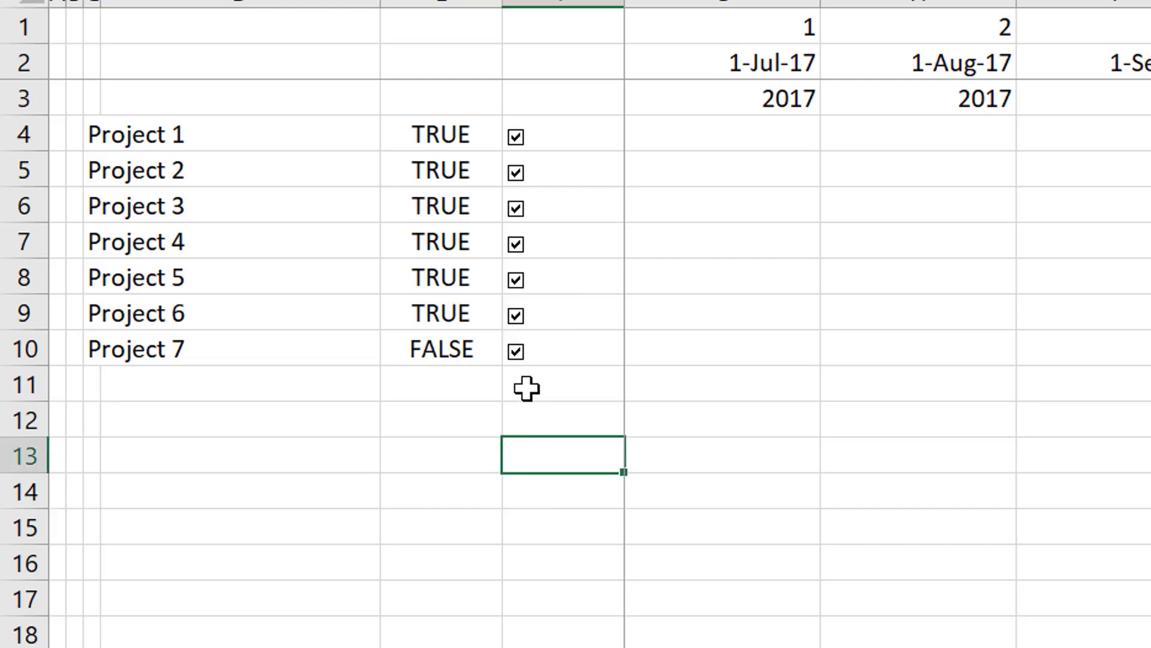
{"action": "right_click", "coordinate": [523, 353]}
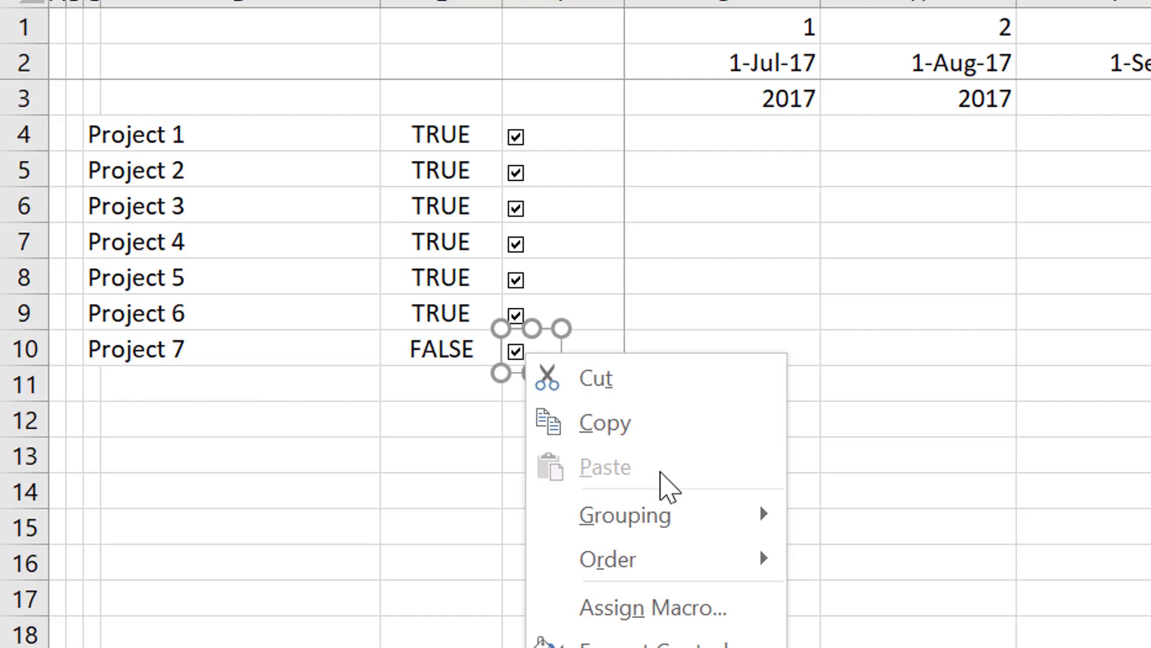
{"action": "key", "text": "Escape"}
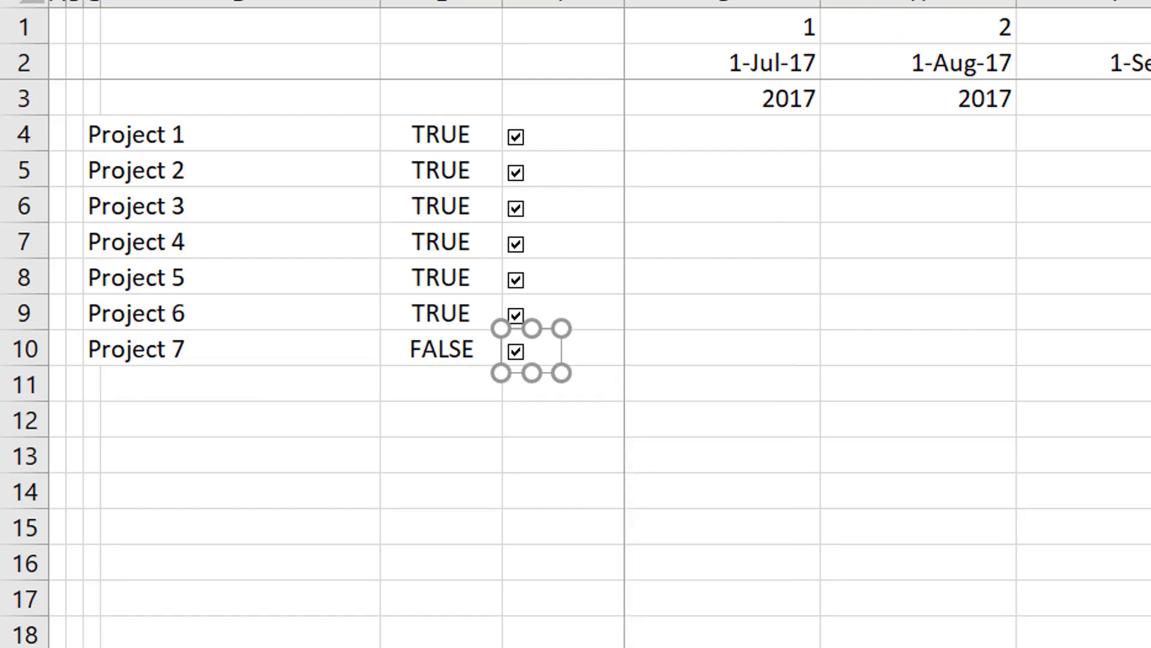
{"action": "left_click", "coordinate": [430, 555]}
Enter the section heading Equity Cash Flow in cell A12, below the project list.
{"action": "key", "text": "Left"}
{"action": "key", "text": "Left"}
{"action": "key", "text": "Left"}
{"action": "key", "text": "Left"}
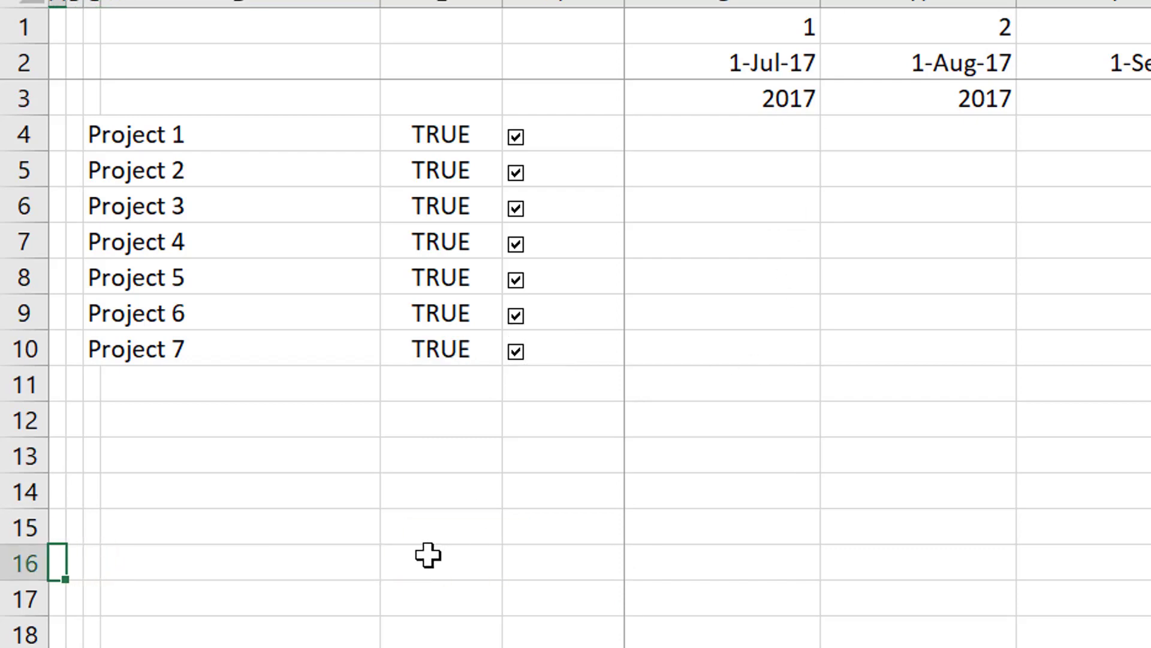
{"action": "key", "text": "Up"}
{"action": "key", "text": "Up"}
{"action": "key", "text": "Up"}
{"action": "key", "text": "Up"}
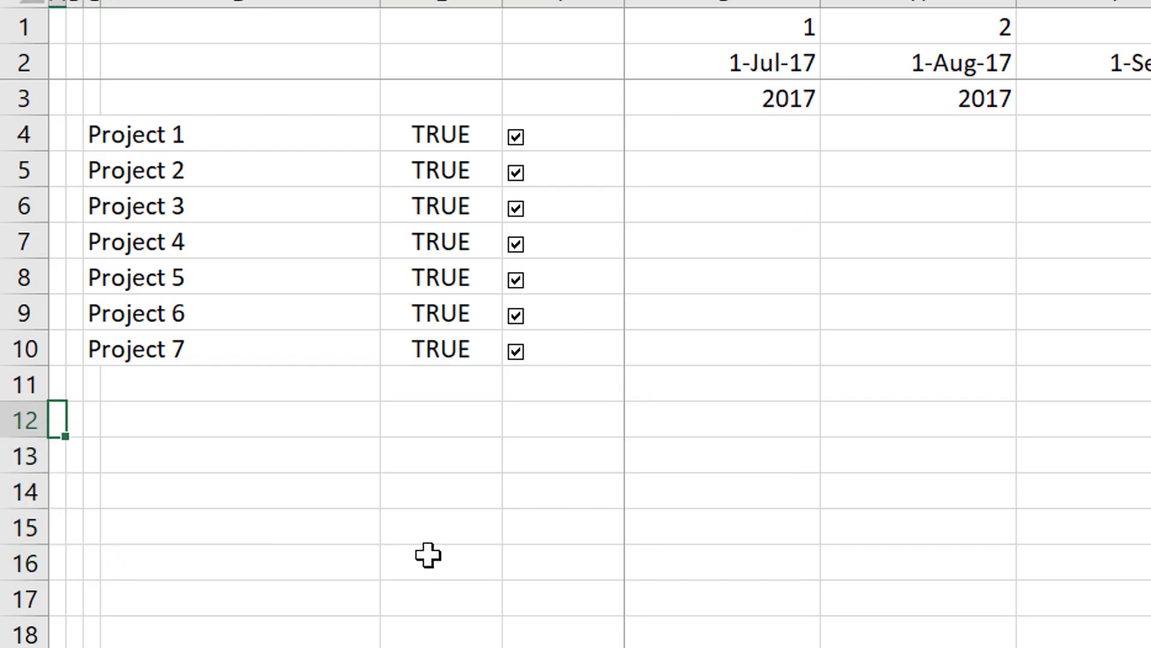
{"action": "type", "text": "Equity "}
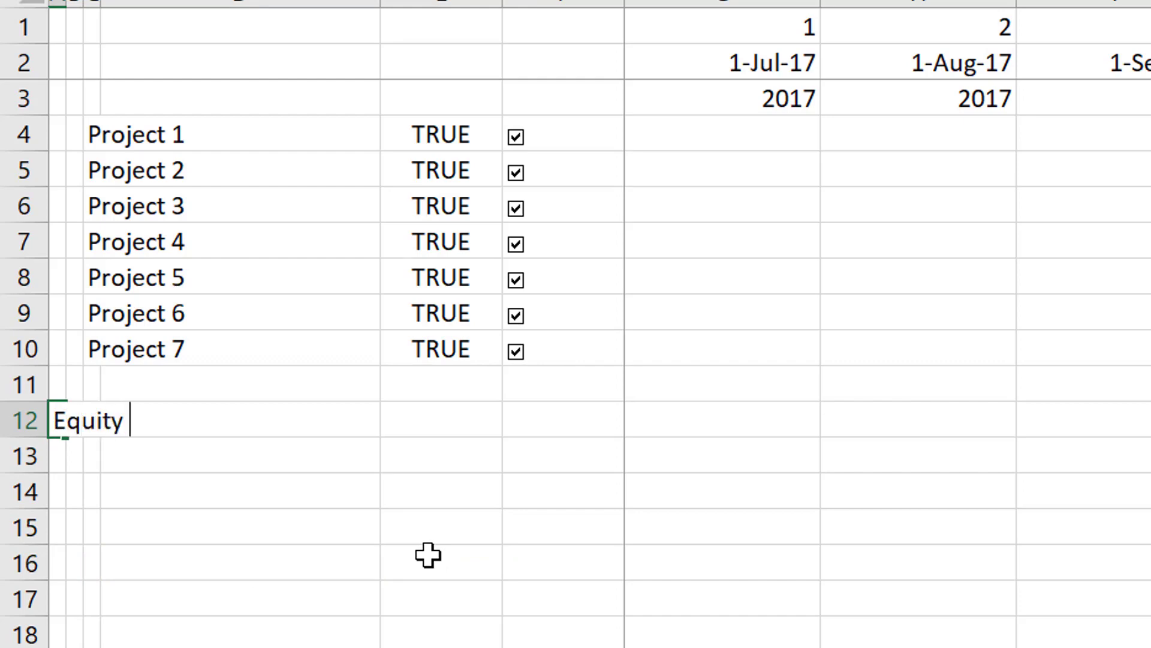
{"action": "type", "text": "Cash Flo"}
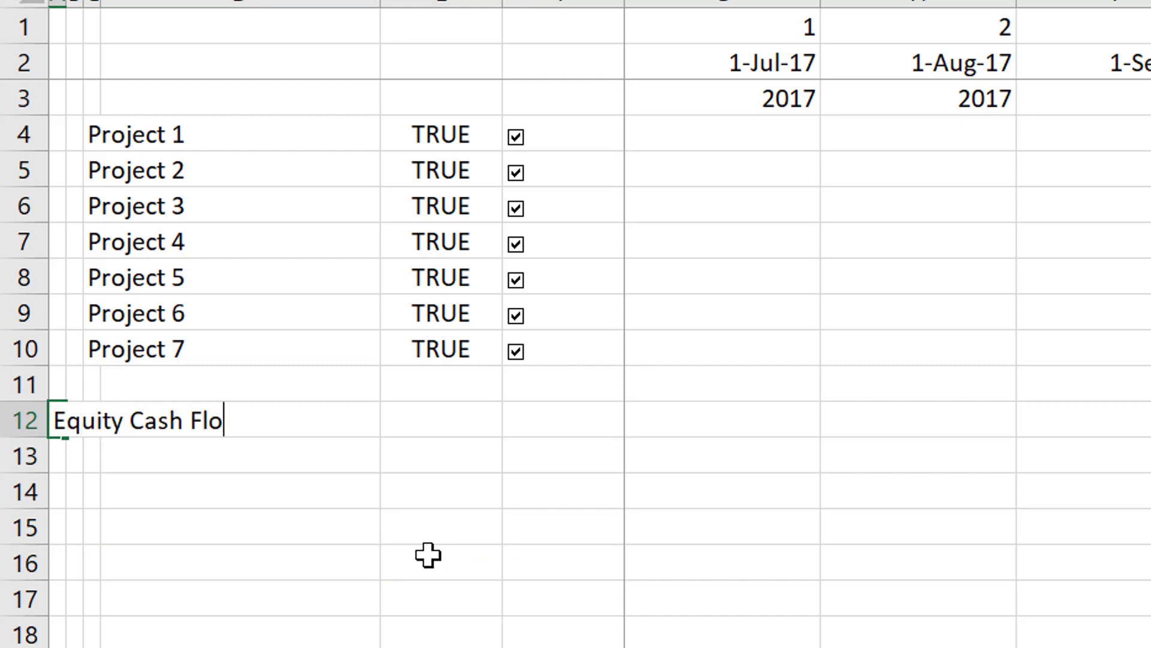
{"action": "type", "text": "w"}
{"action": "key", "text": "Return"}
Copy the Project 1 to Project 7 labels from C4:C10 into column B starting at row 13, under the Equity Cash Flow heading.
{"action": "key", "text": "Up"}
{"action": "key", "text": "Up"}
{"action": "key", "text": "Up"}
{"action": "key", "text": "Up"}
{"action": "key", "text": "Up"}
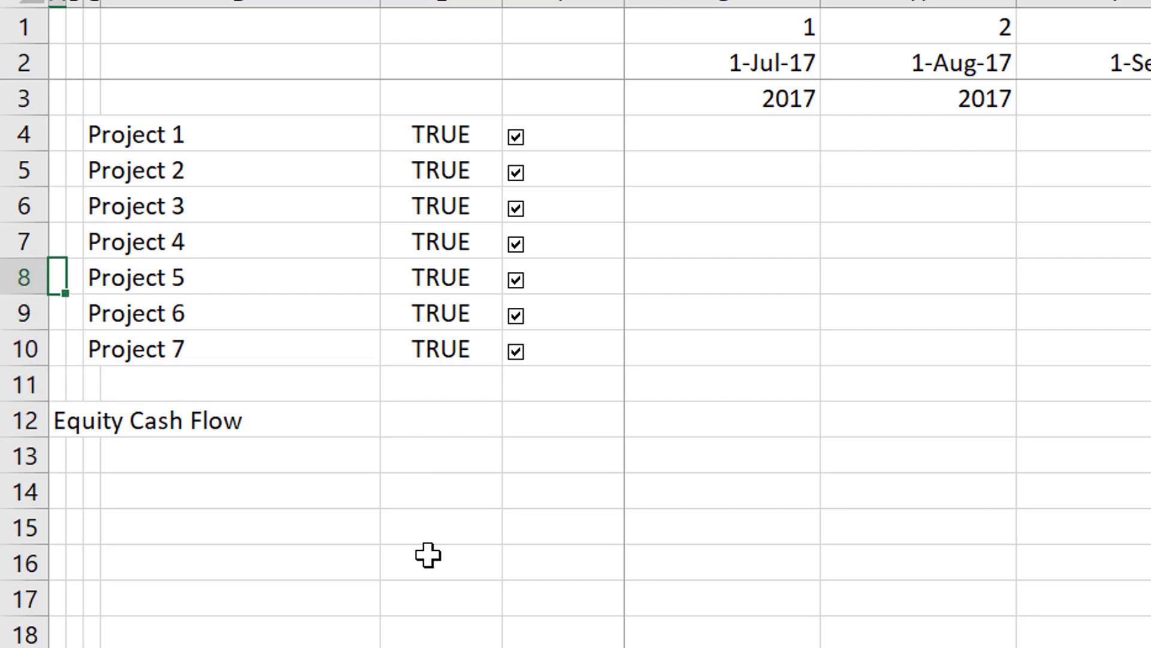
{"action": "key", "text": "Up"}
{"action": "key", "text": "Up"}
{"action": "key", "text": "Up"}
{"action": "key", "text": "Up"}
{"action": "key", "text": "Right"}
{"action": "key", "text": "Right"}
{"action": "key", "text": "shift+Down"}
{"action": "key", "text": "shift+Down"}
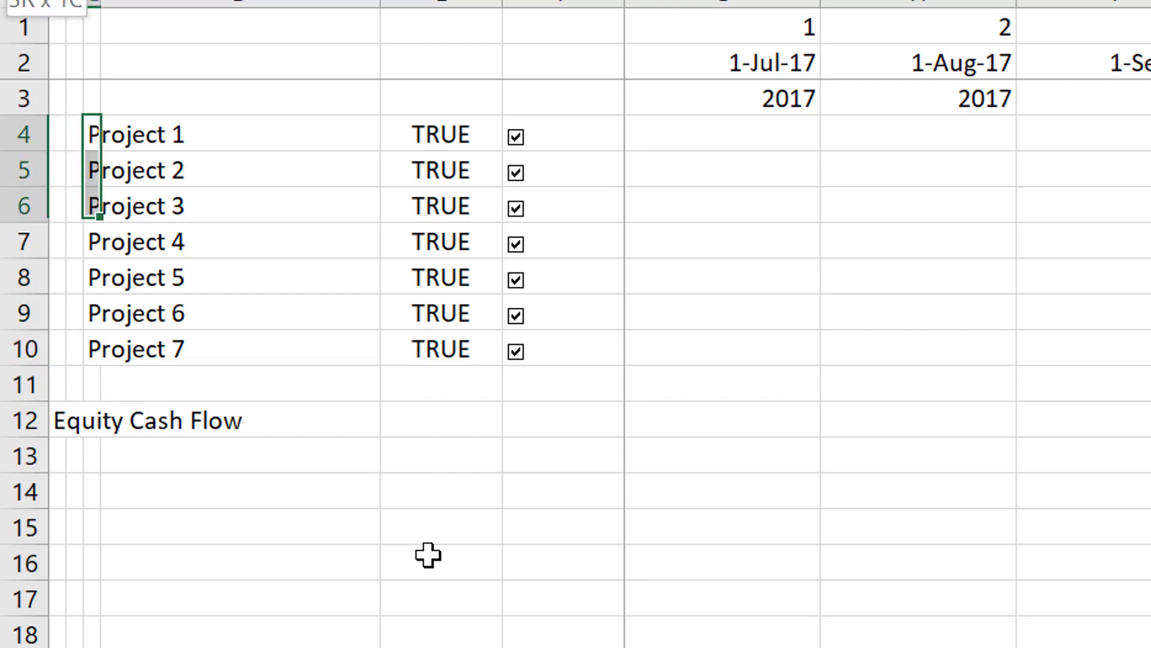
{"action": "key", "text": "shift+Down"}
{"action": "key", "text": "shift+Down"}
{"action": "key", "text": "shift+Down"}
{"action": "key", "text": "shift+Down"}
{"action": "key", "text": "ctrl+c"}
{"action": "key", "text": "Down"}
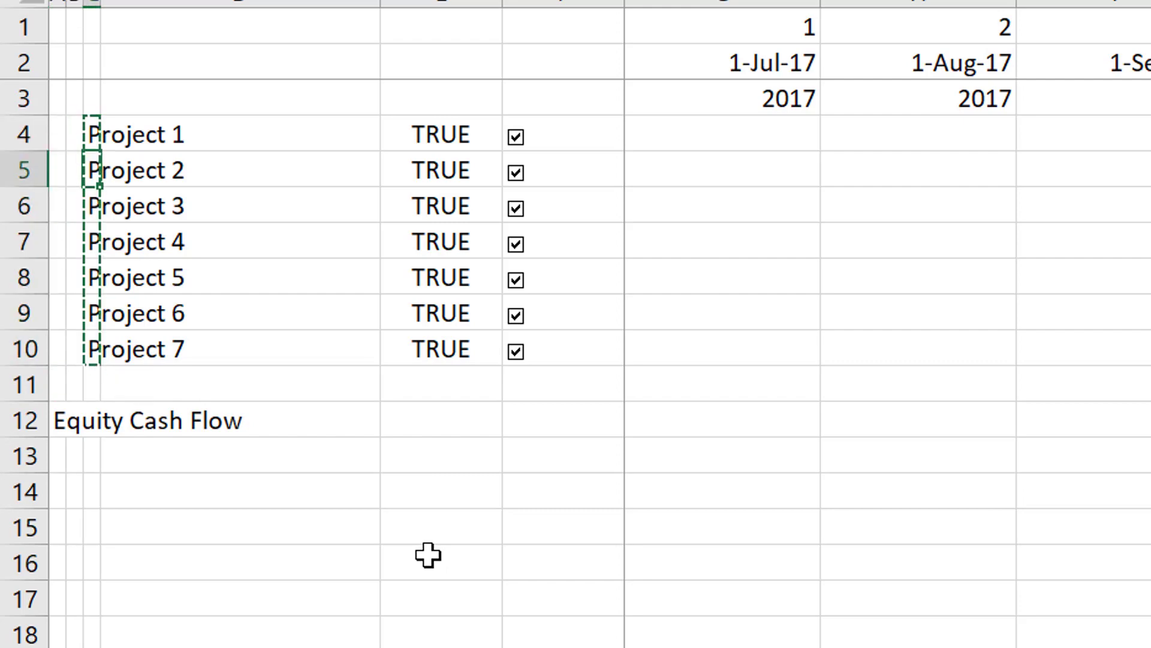
{"action": "key", "text": "Down"}
{"action": "key", "text": "Down"}
{"action": "key", "text": "Down"}
{"action": "key", "text": "Down"}
{"action": "key", "text": "Down"}
{"action": "key", "text": "Down"}
{"action": "key", "text": "Down"}
{"action": "key", "text": "Down"}
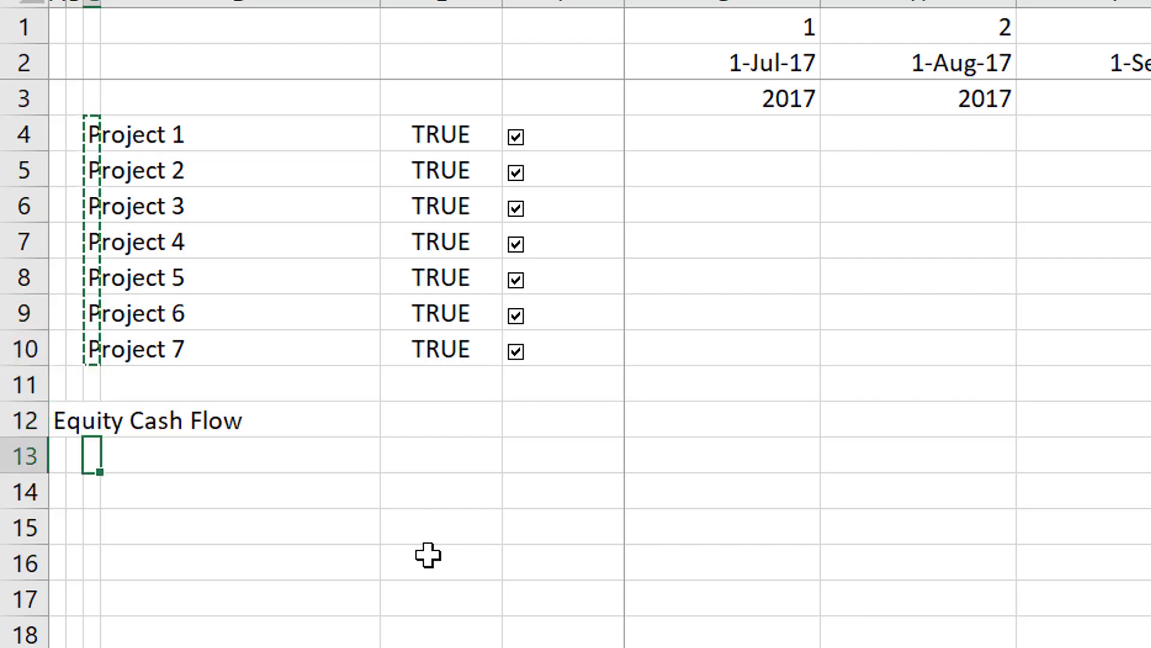
{"action": "key", "text": "Left"}
{"action": "key", "text": "ctrl+v"}
{"action": "key", "text": "Escape"}
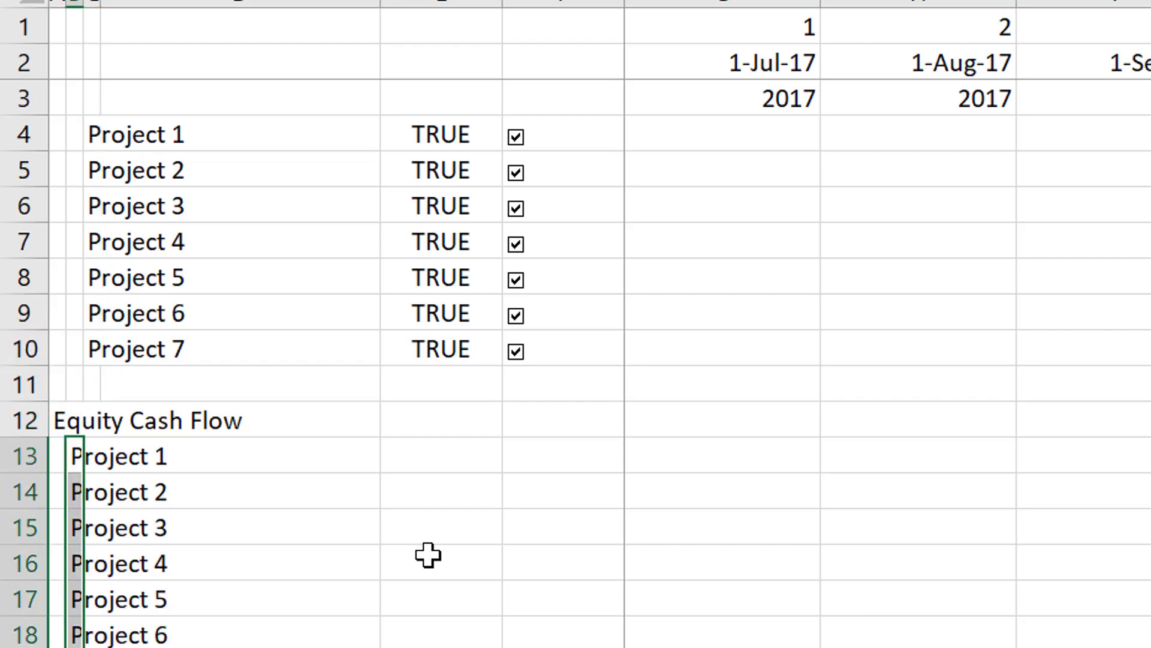
Start a LOOKUP formula in G13 with date G2 as lookup value and the Project 1 sheet's Start of period row 5 as lookup vector.
{"action": "key", "text": "Right"}
{"action": "key", "text": "Right"}
{"action": "key", "text": "Right"}
{"action": "key", "text": "Right"}
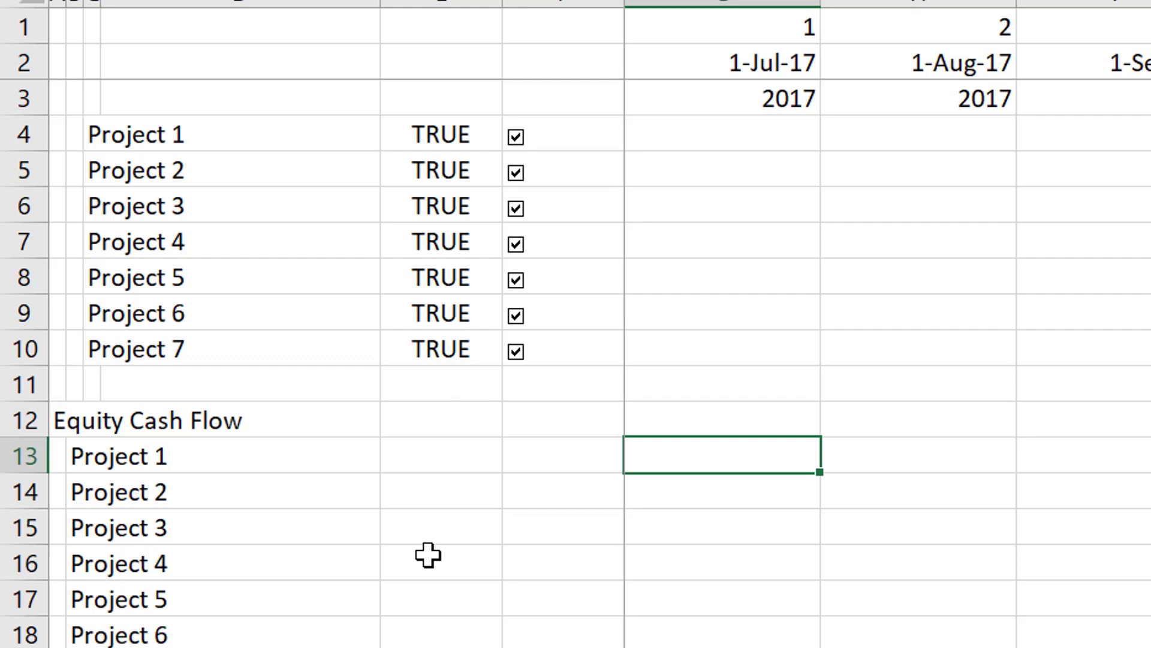
{"action": "type", "text": "=loo"}
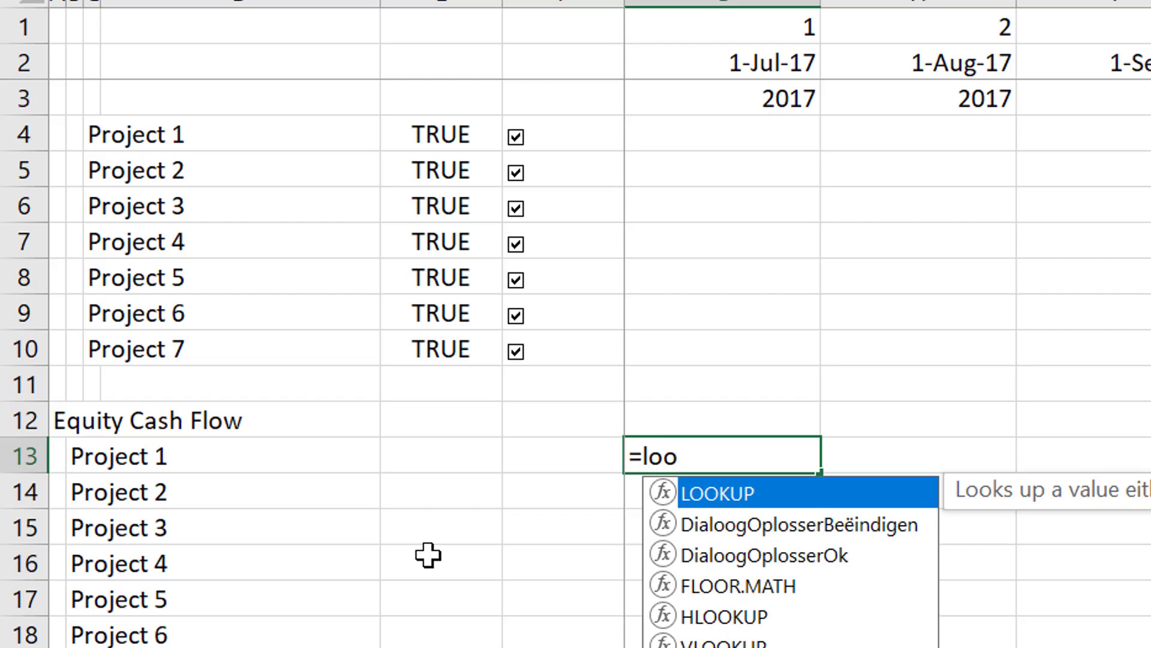
{"action": "key", "text": "Tab"}
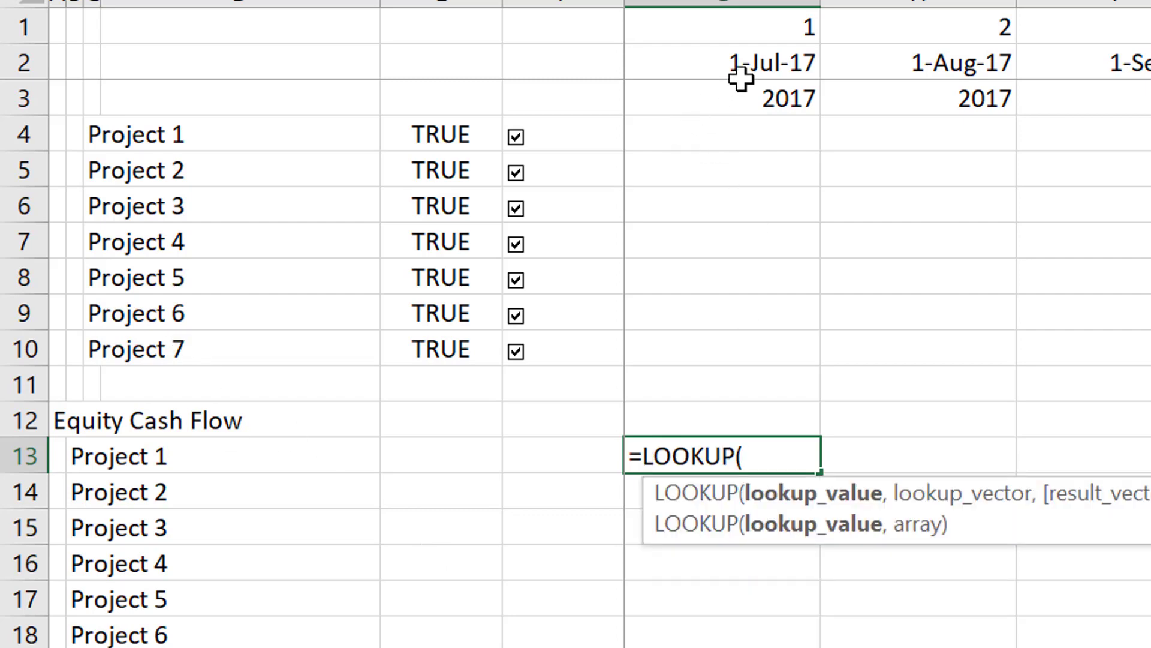
{"action": "left_click", "coordinate": [747, 62]}
{"action": "type", "text": ","}
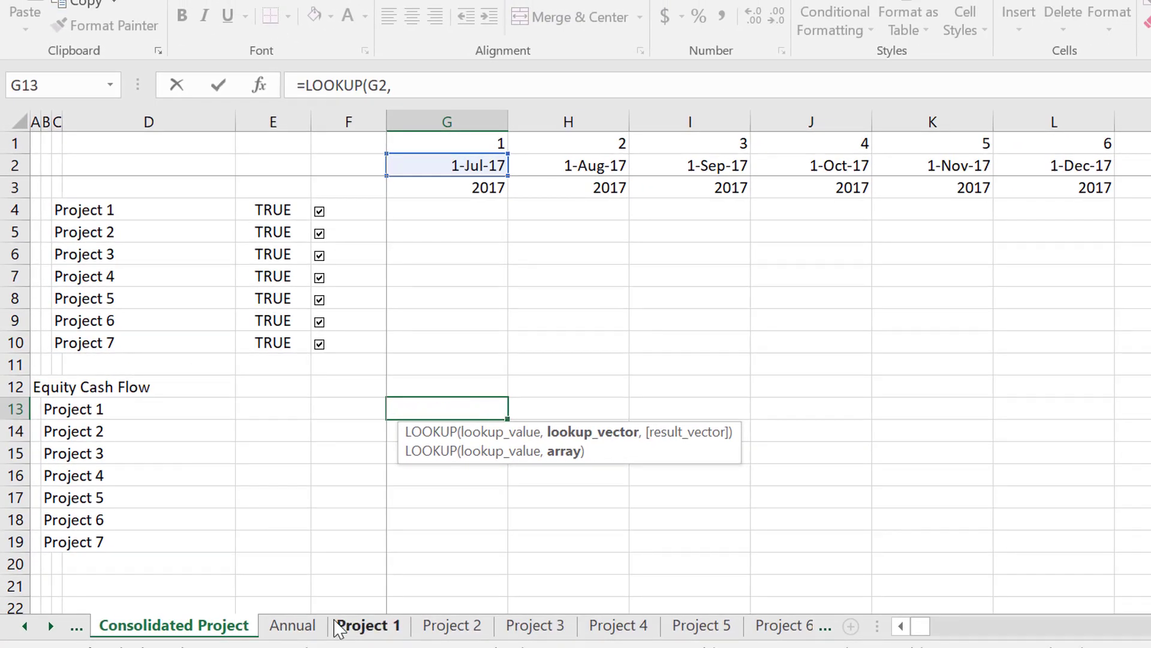
{"action": "left_click", "coordinate": [340, 626]}
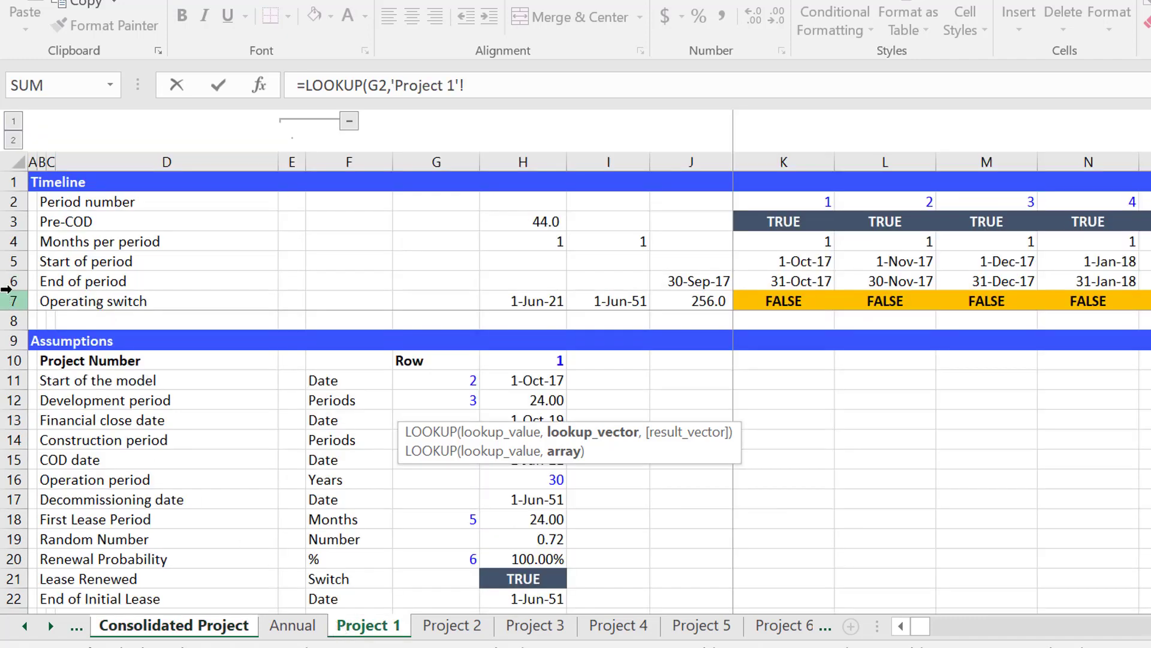
{"action": "left_click", "coordinate": [14, 262]}
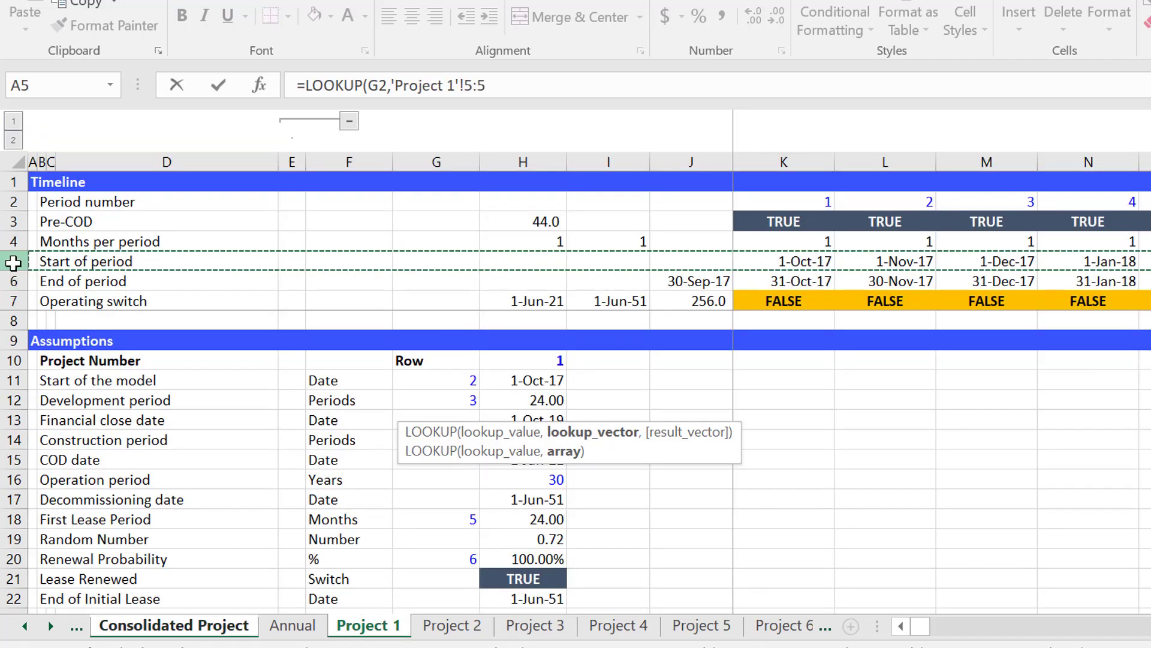
{"action": "type", "text": ","}
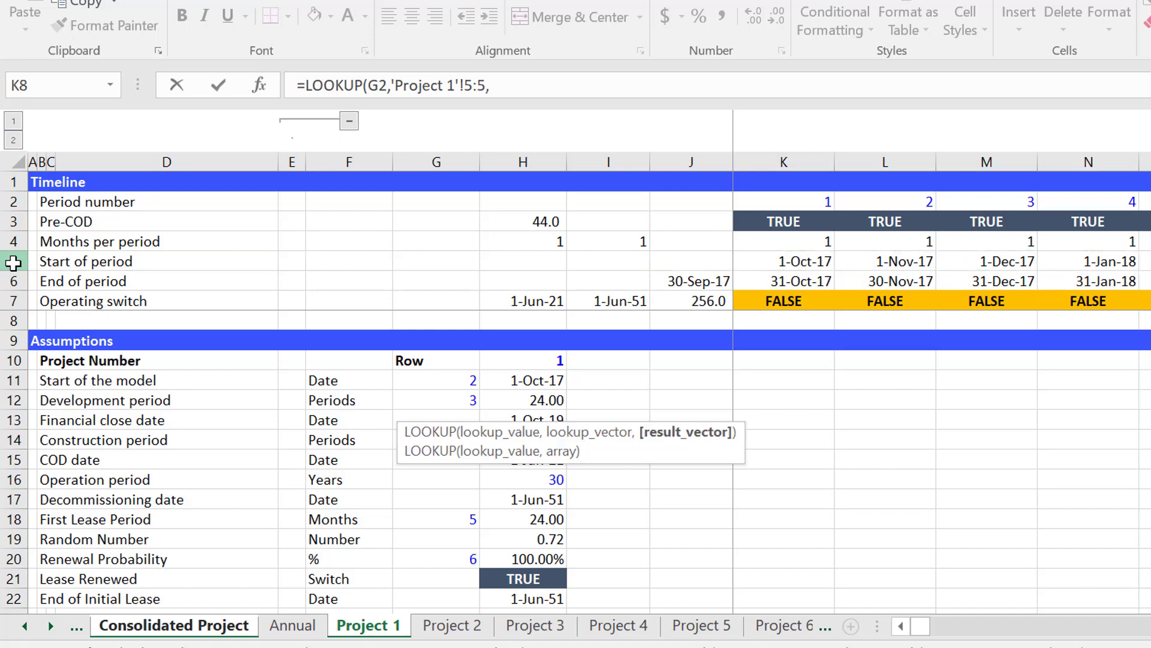
Complete the G13 LOOKUP with the Project 1 sheet's Equity cash flow row 210 as result vector.
{"action": "left_click", "coordinate": [808, 423]}
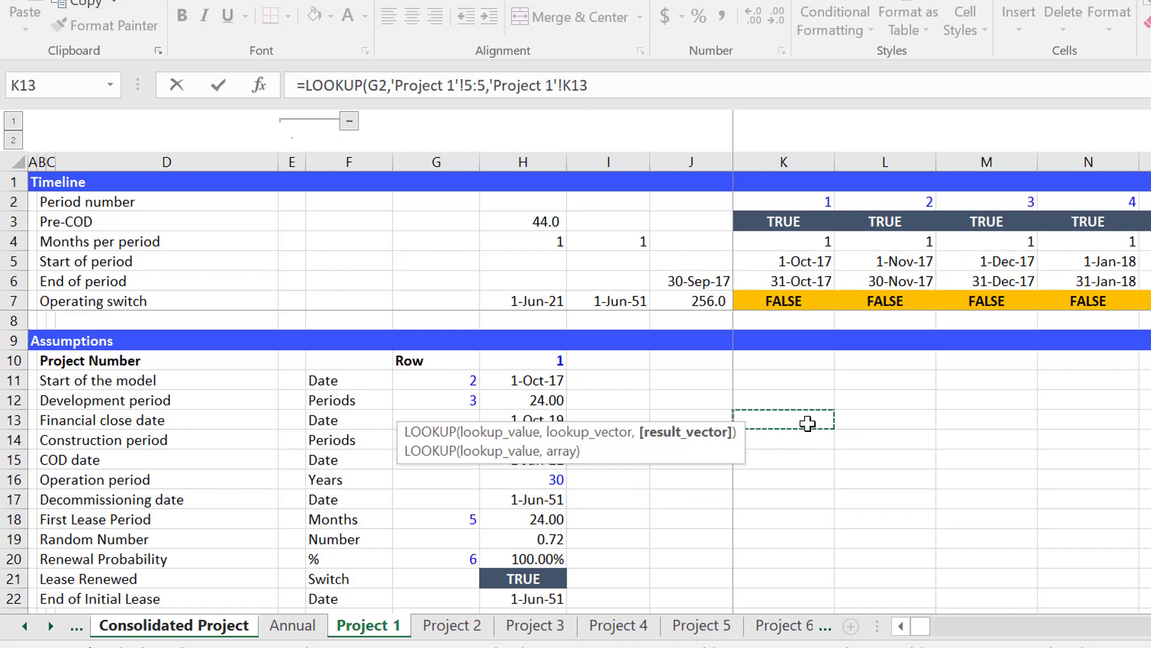
{"action": "key", "text": "Page_Down"}
{"action": "key", "text": "Page_Down"}
{"action": "key", "text": "Page_Down"}
{"action": "key", "text": "Page_Down"}
{"action": "key", "text": "Page_Down"}
{"action": "key", "text": "Page_Down"}
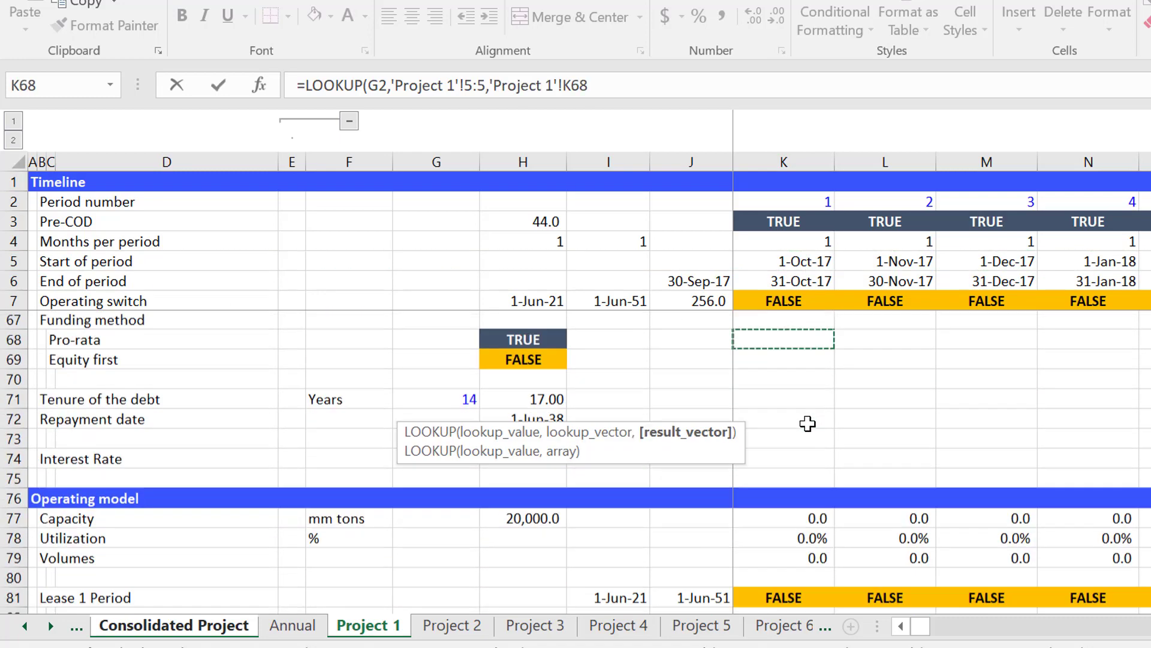
{"action": "key", "text": "Page_Down"}
{"action": "key", "text": "Page_Down"}
{"action": "key", "text": "Page_Down"}
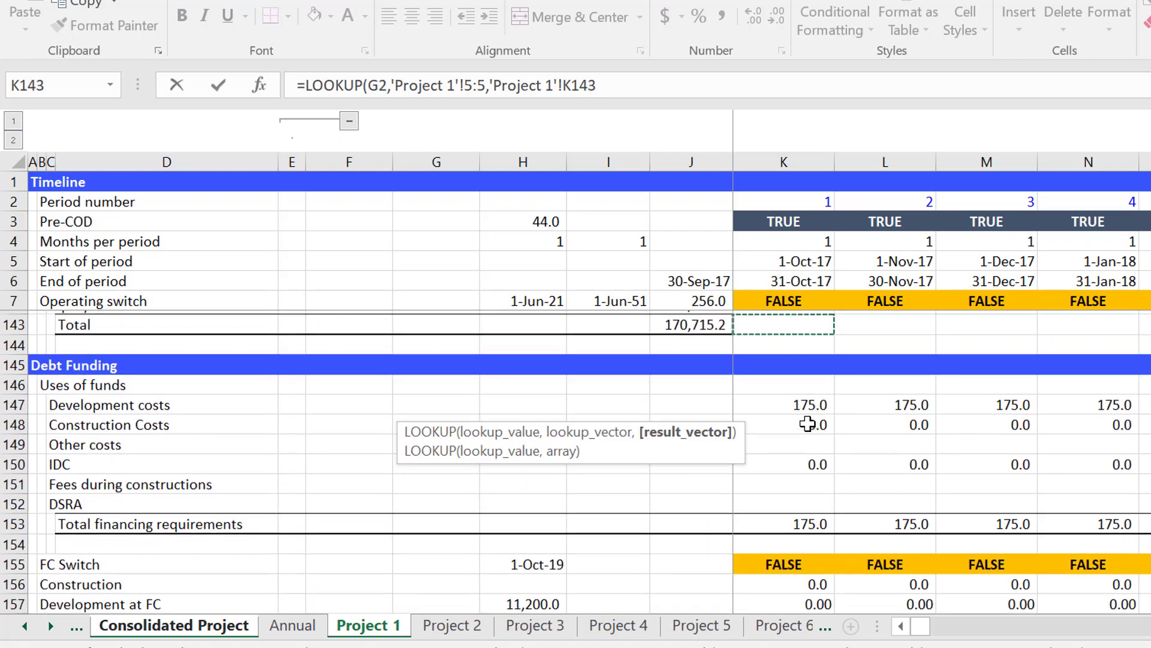
{"action": "key", "text": "Page_Down"}
{"action": "key", "text": "Page_Down"}
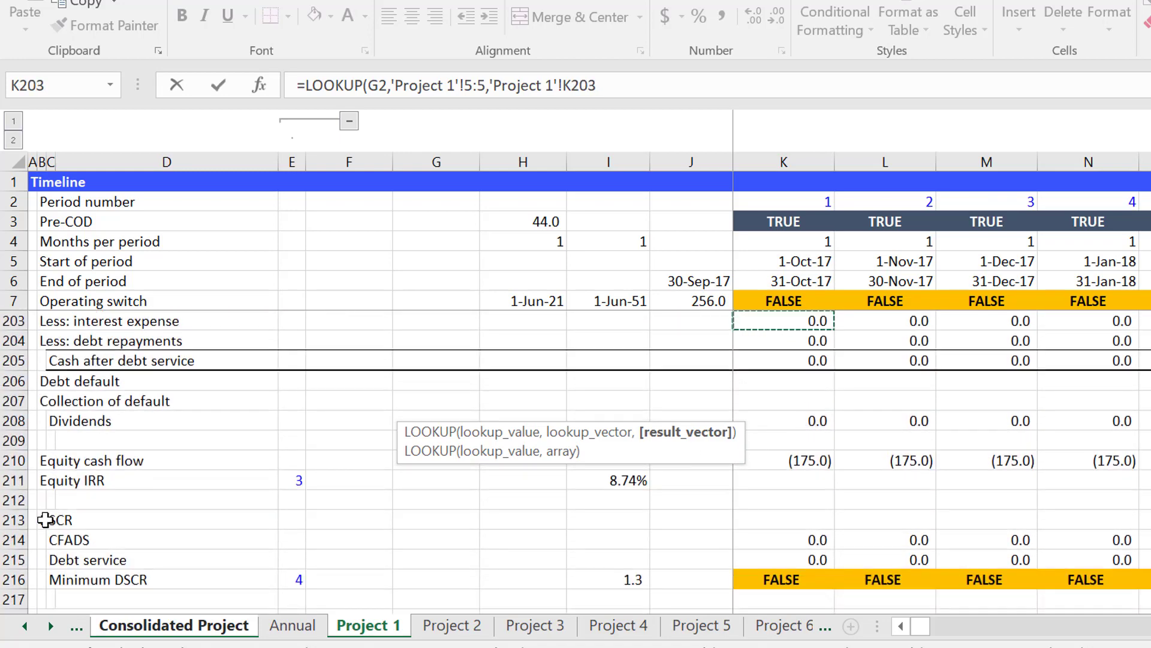
{"action": "left_click", "coordinate": [19, 460]}
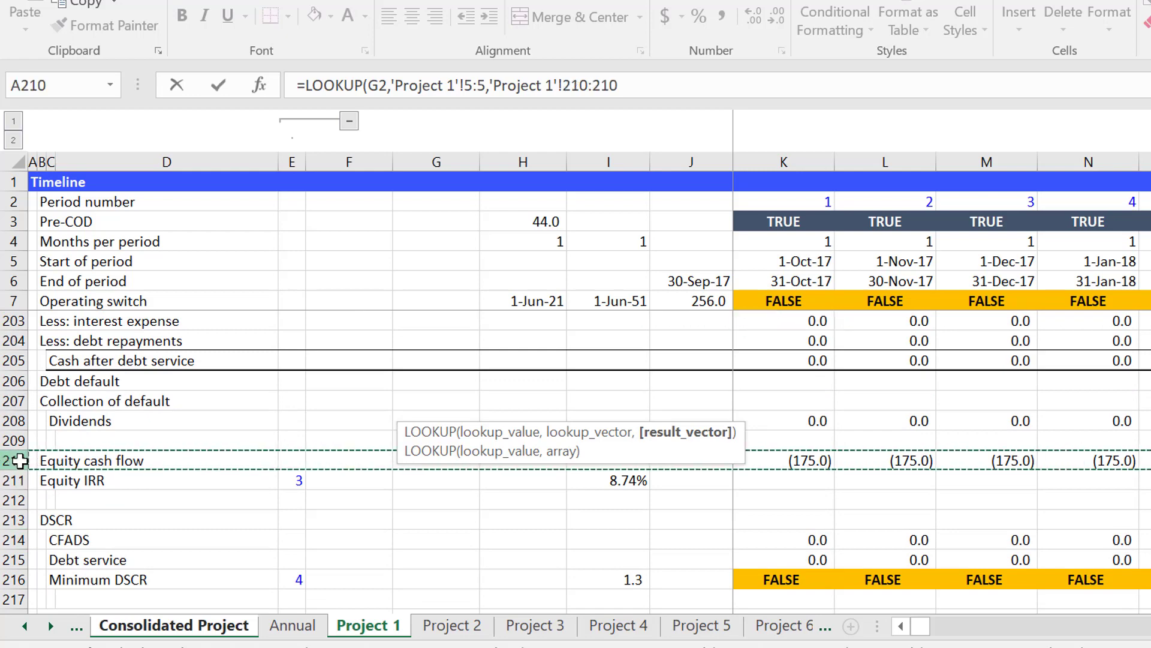
{"action": "type", "text": ")"}
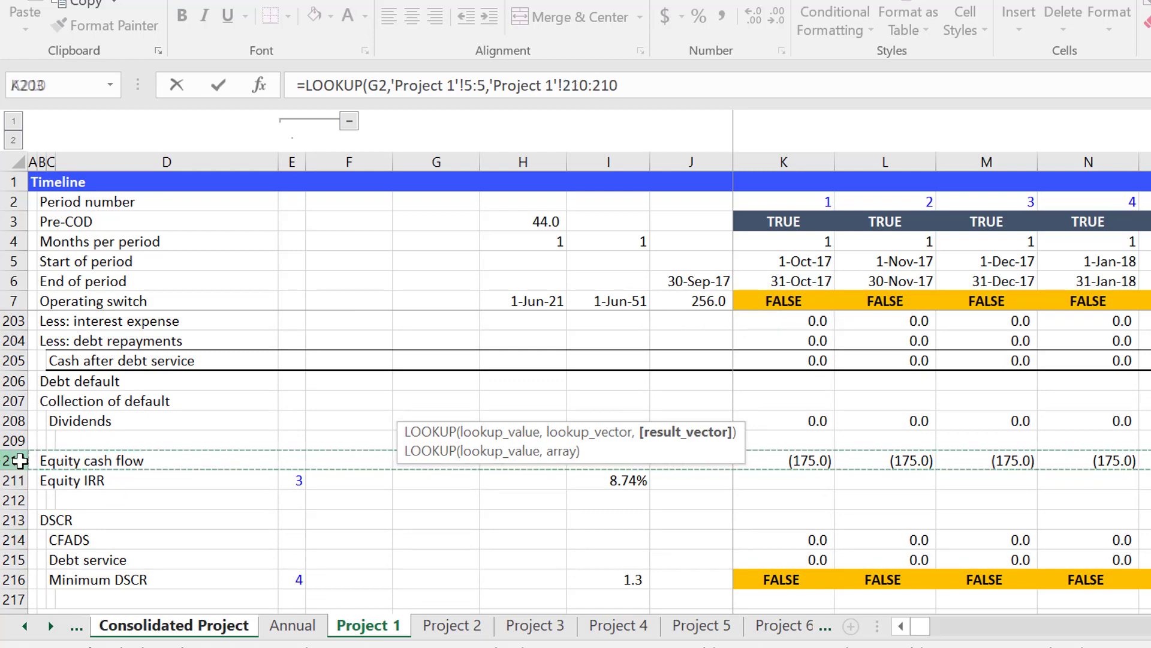
{"action": "key", "text": "Return"}
{"action": "key", "text": "Up"}
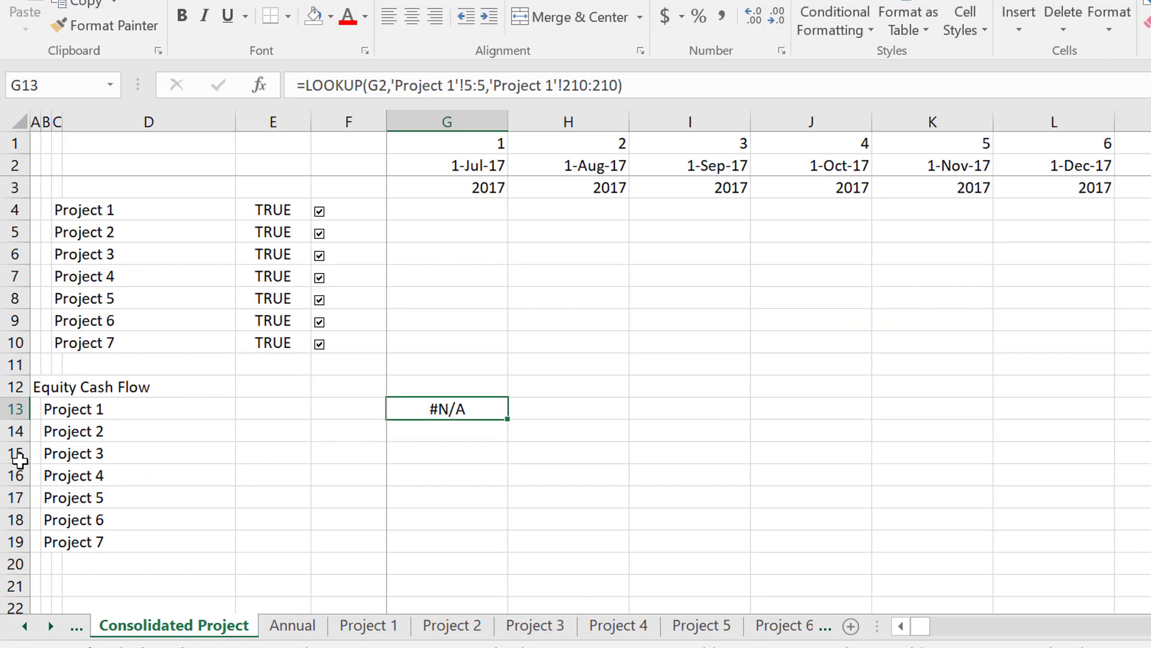
Wrap the LOOKUP formula in G13 in IFERROR with 0 as the value if error.
{"action": "key", "text": "F2"}
{"action": "key", "text": "Left"}
{"action": "key", "text": "Left"}
{"action": "key", "text": "Left"}
{"action": "key", "text": "Left"}
{"action": "key", "text": "Left"}
{"action": "key", "text": "Left"}
{"action": "key", "text": "Left"}
{"action": "key", "text": "Left"}
{"action": "key", "text": "Left"}
{"action": "key", "text": "Left"}
{"action": "key", "text": "Left"}
{"action": "key", "text": "Left"}
{"action": "key", "text": "Left"}
{"action": "key", "text": "Left"}
{"action": "key", "text": "Left"}
{"action": "key", "text": "Left"}
{"action": "key", "text": "Left"}
{"action": "key", "text": "Left"}
{"action": "key", "text": "Left"}
{"action": "key", "text": "Left"}
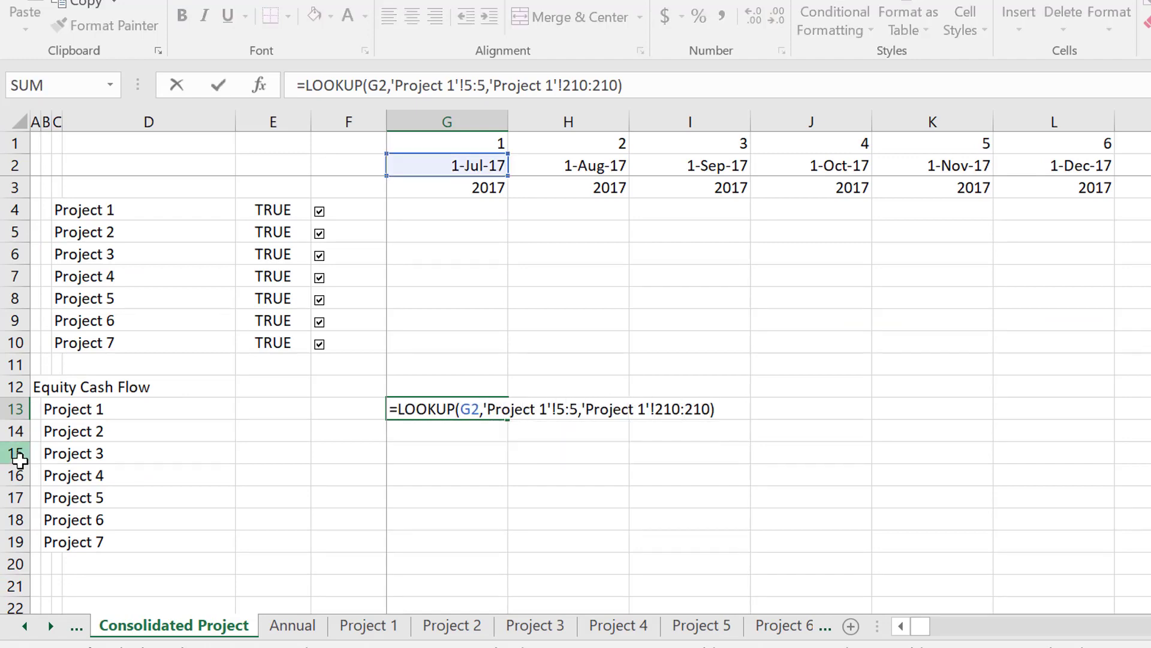
{"action": "type", "text": "ife"}
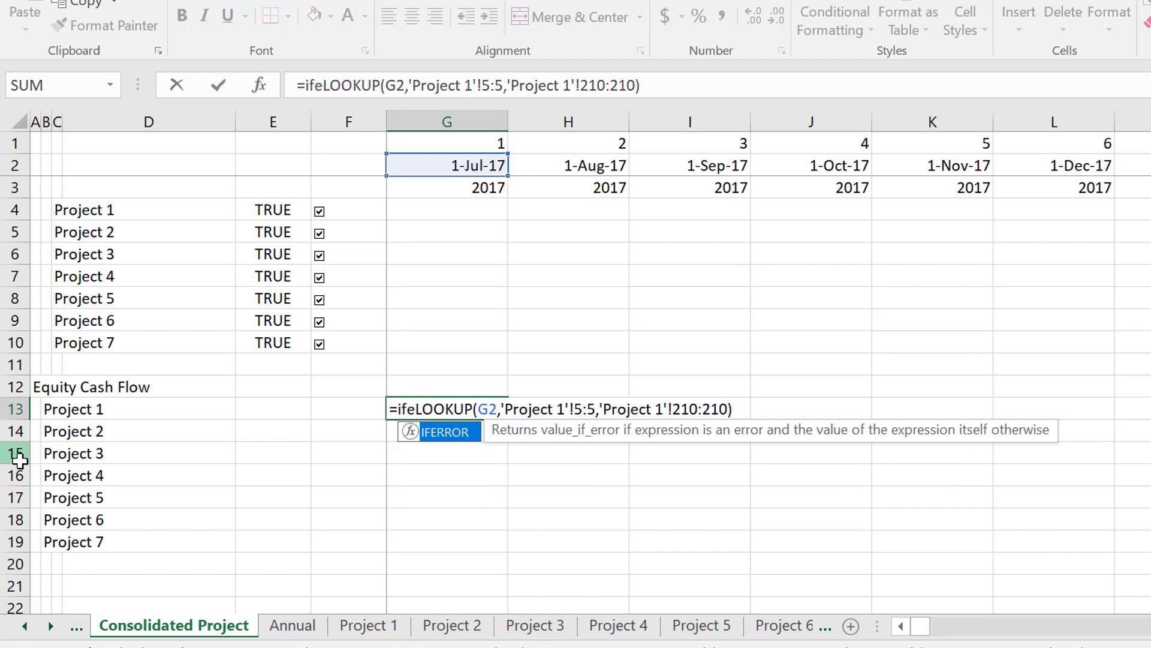
{"action": "key", "text": "Tab"}
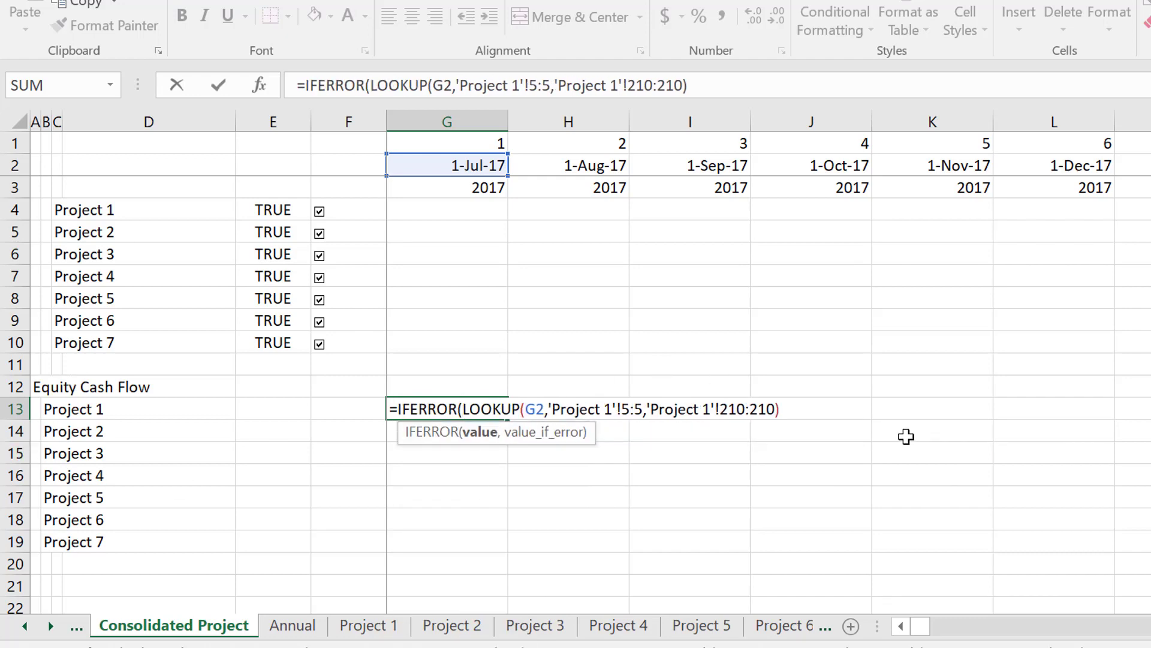
{"action": "type", "text": ","}
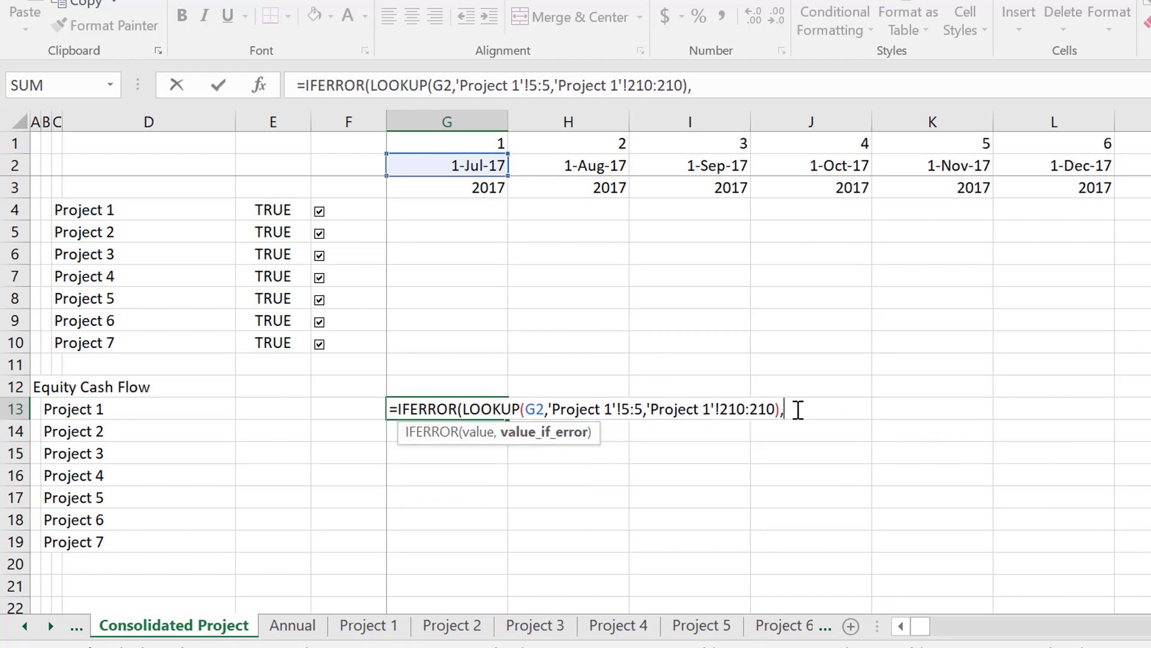
{"action": "type", "text": "0"}
{"action": "key", "text": "Return"}
{"action": "key", "text": "Return"}
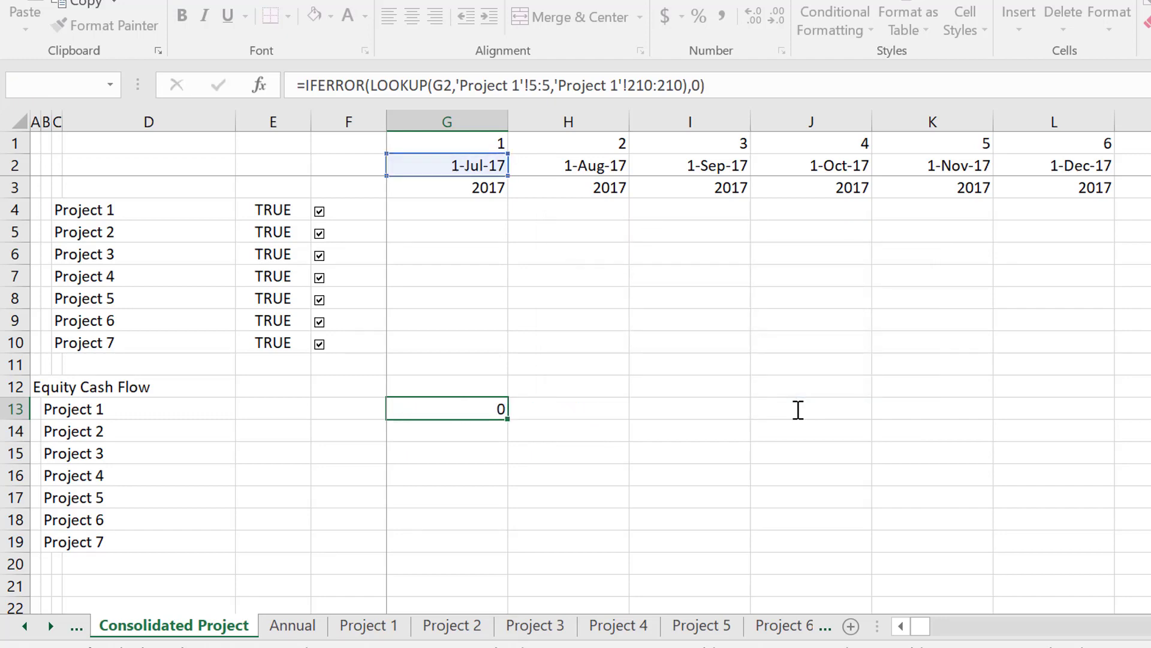
{"action": "key", "text": "Up"}
{"action": "key", "text": "F2"}
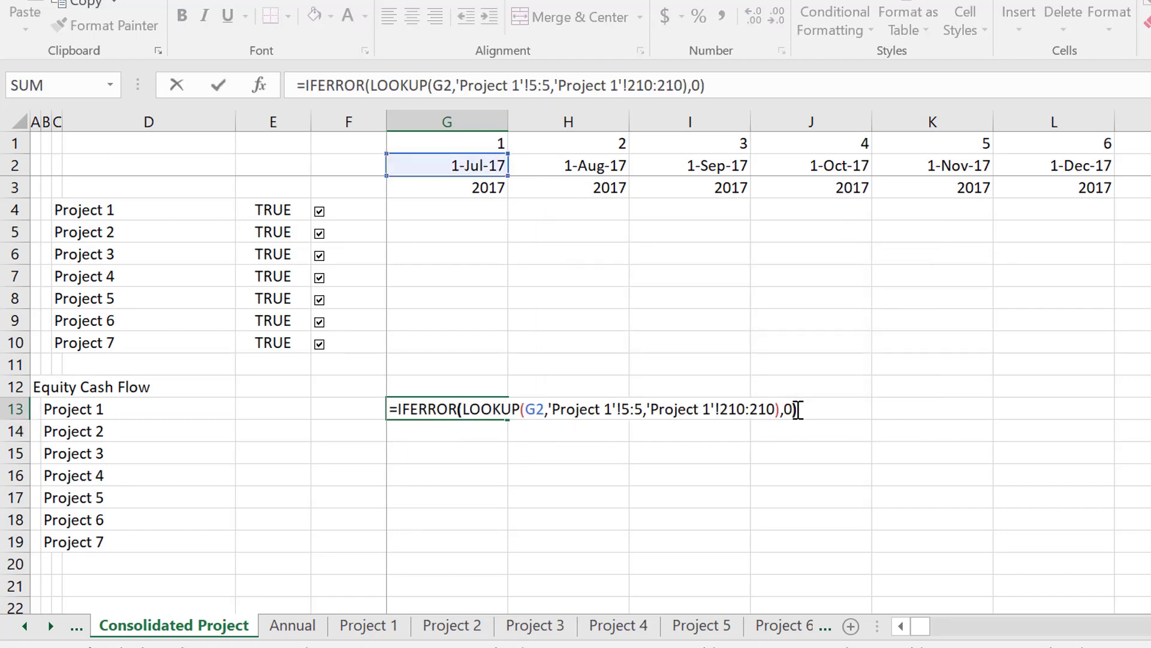
{"action": "key", "text": "Left"}
{"action": "key", "text": "Left"}
{"action": "key", "text": "Left"}
{"action": "key", "text": "Left"}
{"action": "key", "text": "Left"}
{"action": "key", "text": "Left"}
{"action": "key", "text": "Left"}
{"action": "key", "text": "Left"}
{"action": "key", "text": "Left"}
{"action": "key", "text": "Left"}
{"action": "key", "text": "Left"}
{"action": "key", "text": "Left"}
{"action": "key", "text": "Left"}
{"action": "key", "text": "Left"}
{"action": "key", "text": "Left"}
{"action": "key", "text": "Left"}
{"action": "key", "text": "Left"}
{"action": "key", "text": "Left"}
{"action": "key", "text": "Left"}
{"action": "key", "text": "Left"}
{"action": "key", "text": "Left"}
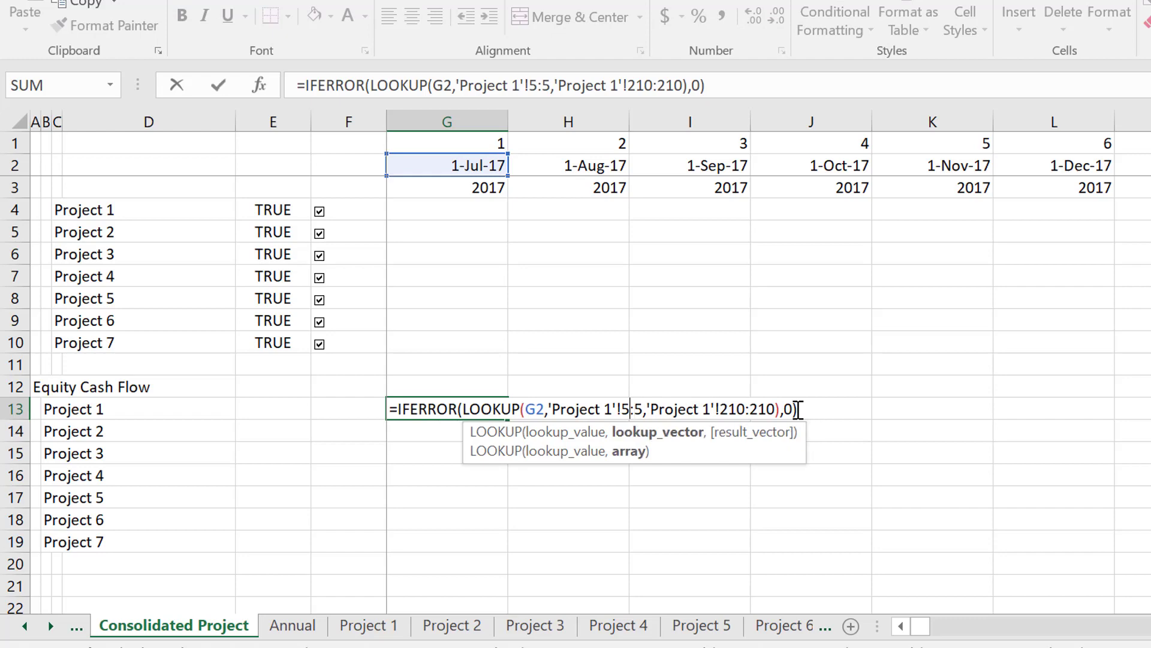
{"action": "key", "text": "Return"}
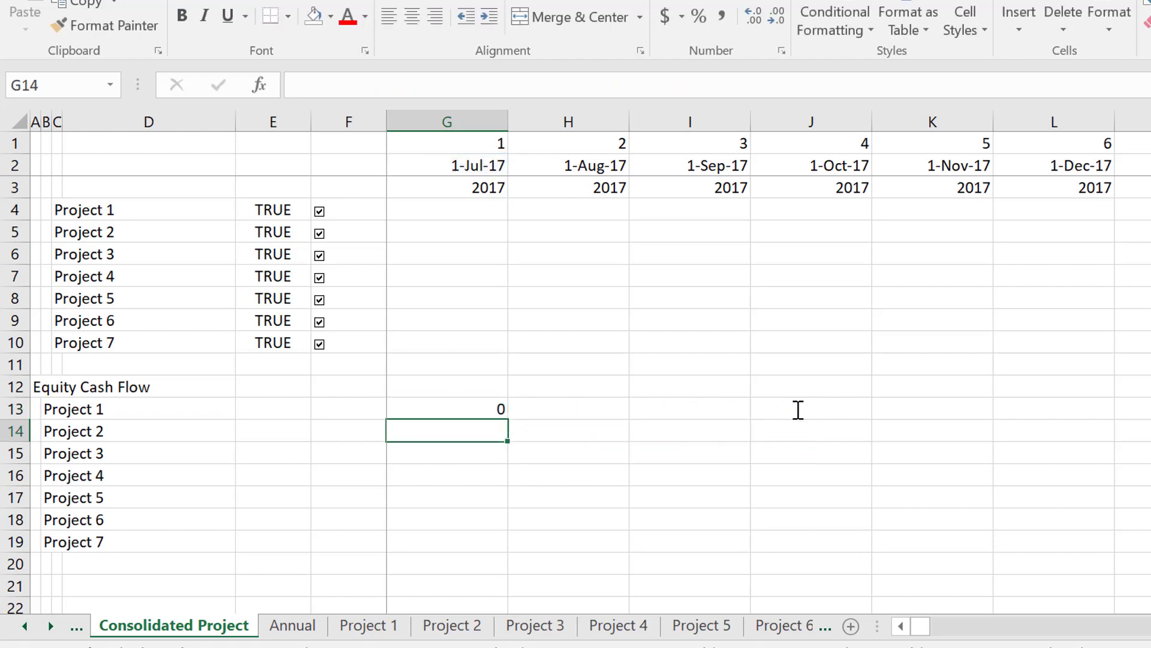
Enter 5 in E13 as the row number for Project 1 under Equity Cash Flow.
{"action": "key", "text": "Up"}
{"action": "key", "text": "Left"}
{"action": "key", "text": "Left"}
{"action": "type", "text": "5"}
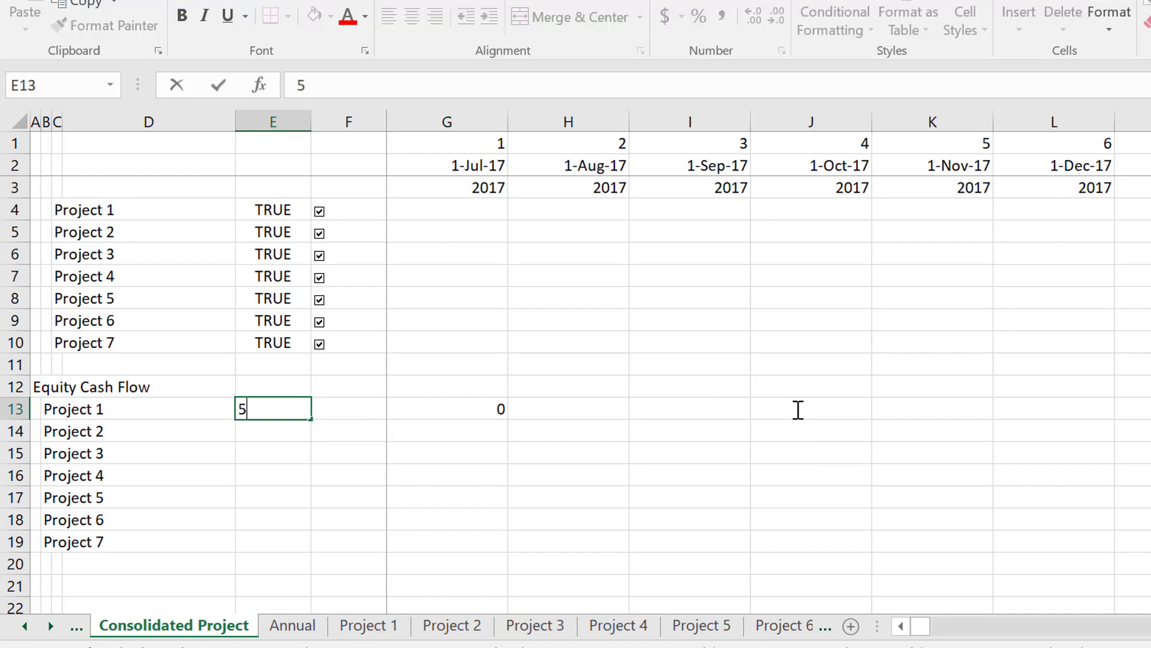
{"action": "key", "text": "Return"}
{"action": "key", "text": "Up"}
{"action": "key", "text": "Right"}
Enter 210 in E13 as the Equity cash flow row number for Project 1.
{"action": "key", "text": "Right"}
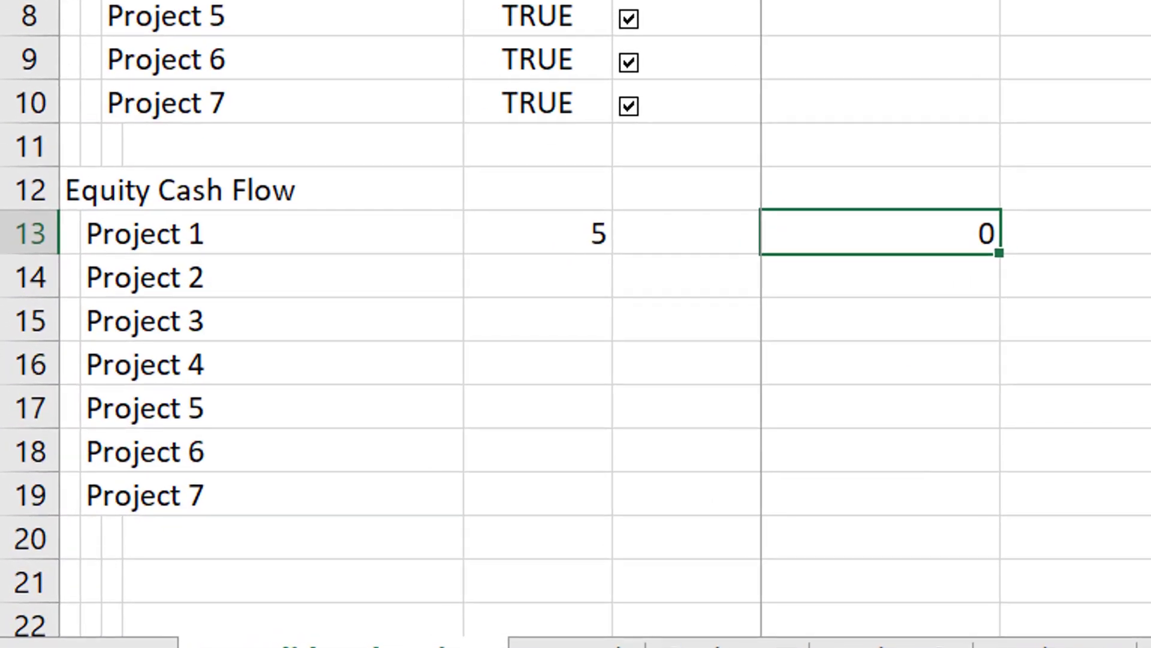
{"action": "key", "text": "Left"}
{"action": "key", "text": "Right"}
{"action": "key", "text": "F2"}
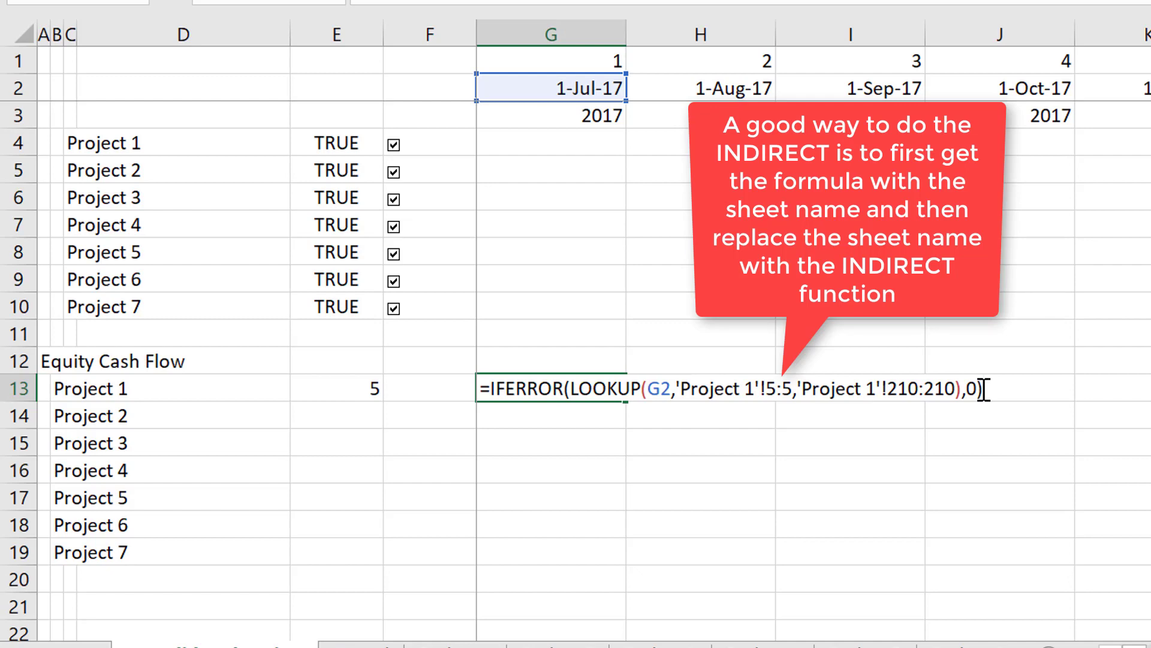
{"action": "key", "text": "Escape"}
{"action": "key", "text": "Left"}
{"action": "key", "text": "Left"}
{"action": "type", "text": "210"}
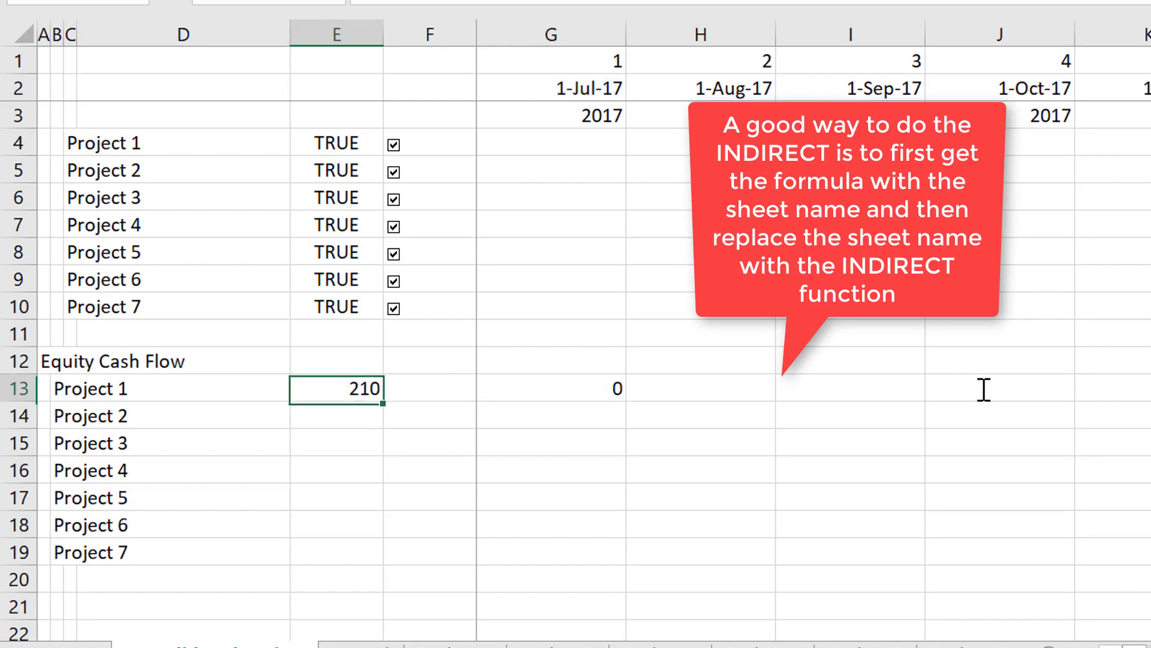
Insert the INDIRECT function in the G13 formula directly before the lookup vector 'Project 1'!5:5.
{"action": "key", "text": "Right"}
{"action": "key", "text": "Right"}
{"action": "key", "text": "F2"}
{"action": "key", "text": "Left"}
{"action": "key", "text": "Left"}
{"action": "key", "text": "Left"}
{"action": "key", "text": "Left"}
{"action": "key", "text": "Left"}
{"action": "key", "text": "Left"}
{"action": "key", "text": "Left"}
{"action": "key", "text": "Left"}
{"action": "key", "text": "Left"}
{"action": "key", "text": "Left"}
{"action": "key", "text": "Left"}
{"action": "key", "text": "Left"}
{"action": "key", "text": "Left"}
{"action": "key", "text": "Left"}
{"action": "key", "text": "Left"}
{"action": "key", "text": "Left"}
{"action": "key", "text": "Left"}
{"action": "key", "text": "Left"}
{"action": "key", "text": "Left"}
{"action": "key", "text": "Left"}
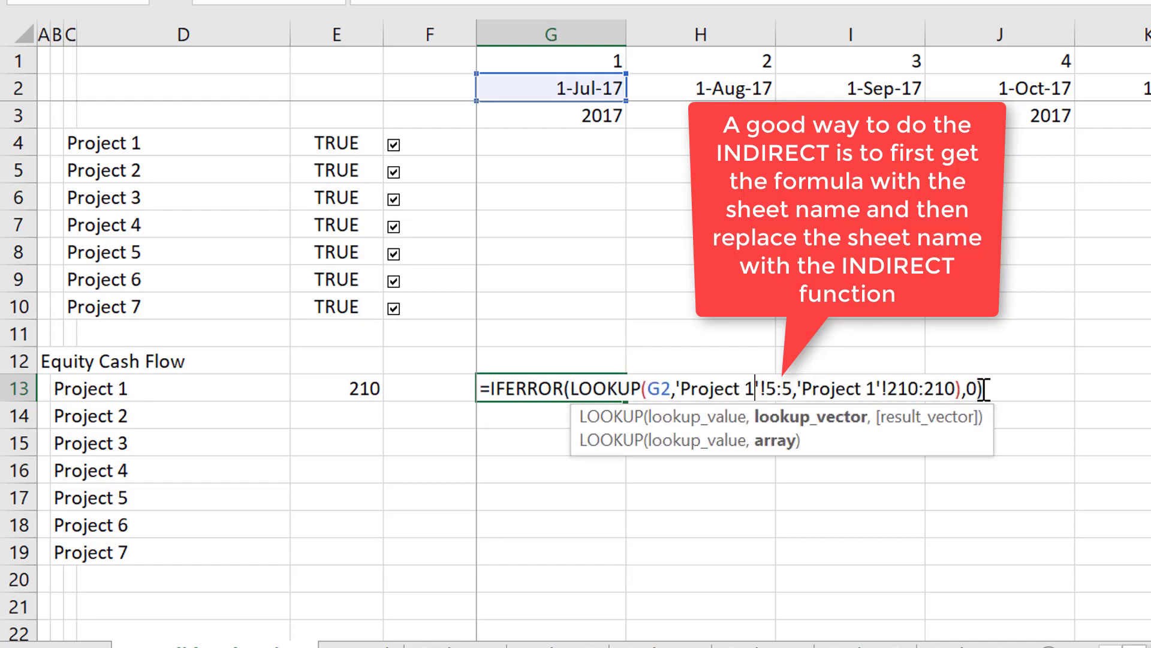
{"action": "key", "text": "Left"}
{"action": "key", "text": "Left"}
{"action": "key", "text": "Left"}
{"action": "key", "text": "Left"}
{"action": "key", "text": "Left"}
{"action": "key", "text": "Left"}
{"action": "key", "text": "Left"}
{"action": "key", "text": "Left"}
{"action": "key", "text": "Left"}
{"action": "key", "text": "Left"}
{"action": "type", "text": "in"}
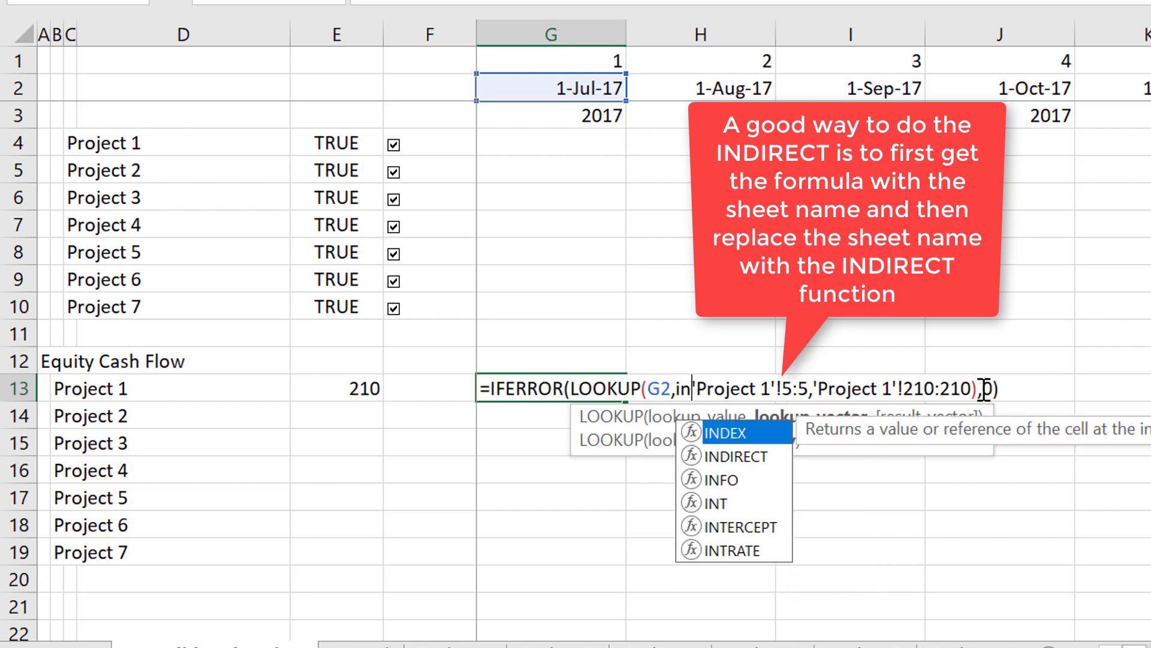
{"action": "key", "text": "Down"}
{"action": "key", "text": "Tab"}
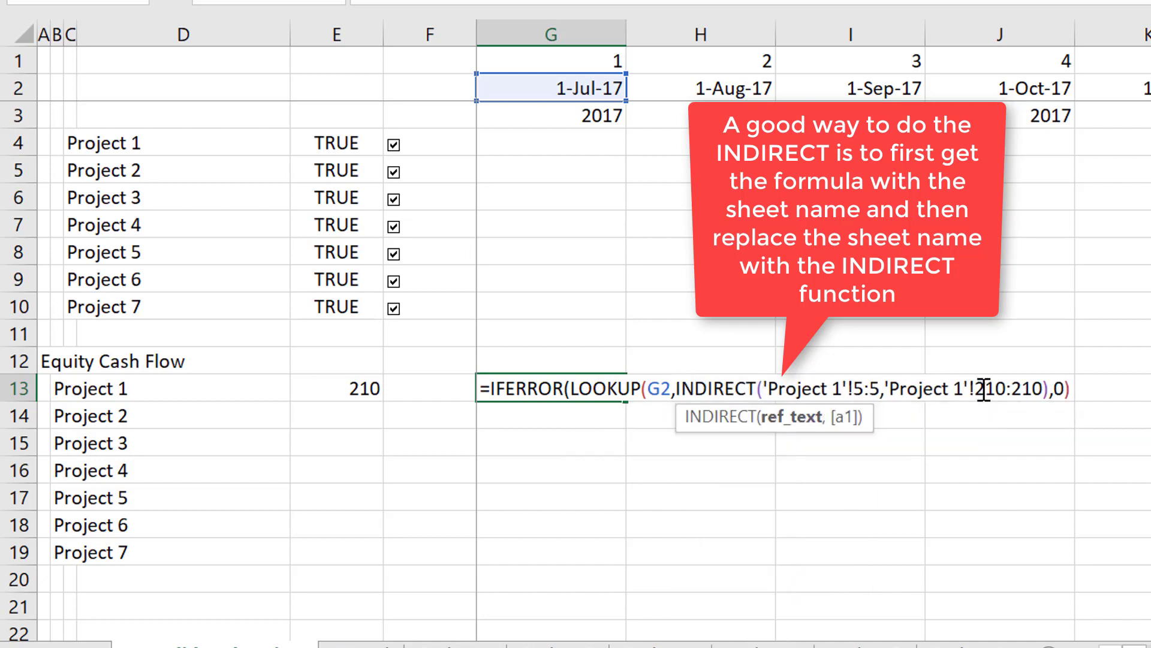
Replace the fixed Project 1 sheet name in the lookup vector with a quoted apostrophe joined to column-absolute $B13, reopening the text with &".
{"action": "type", "text": "\""}
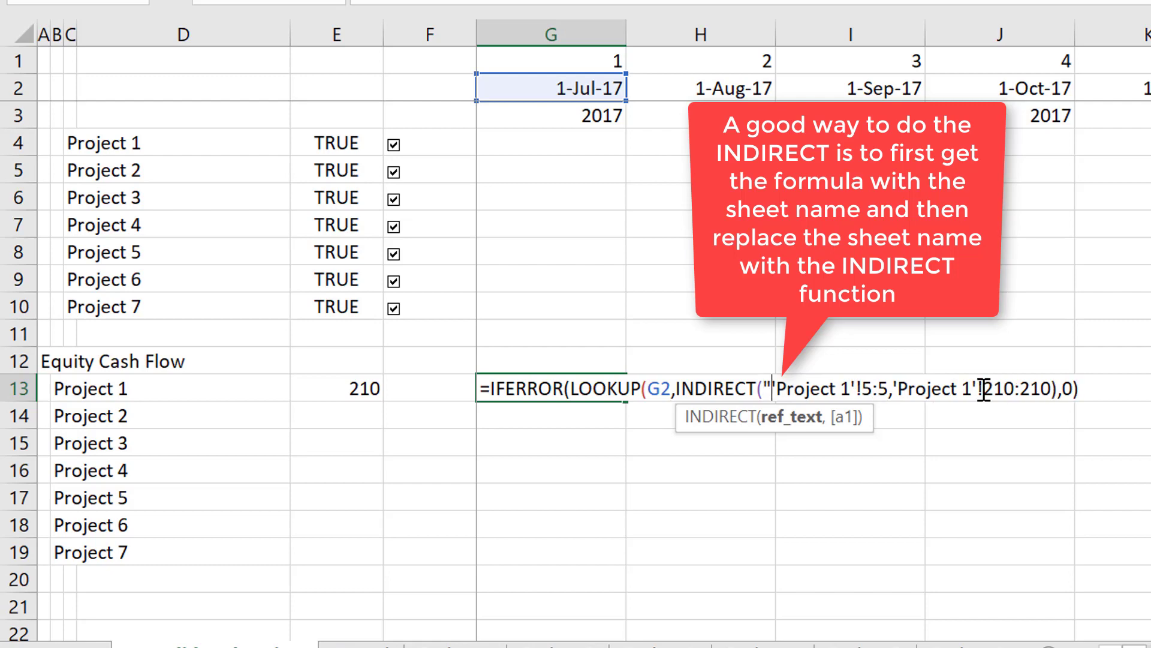
{"action": "key", "text": "Right"}
{"action": "key", "text": "Delete"}
{"action": "key", "text": "Delete"}
{"action": "key", "text": "Delete"}
{"action": "key", "text": "Delete"}
{"action": "key", "text": "Delete"}
{"action": "key", "text": "Delete"}
{"action": "key", "text": "Delete"}
{"action": "key", "text": "Delete"}
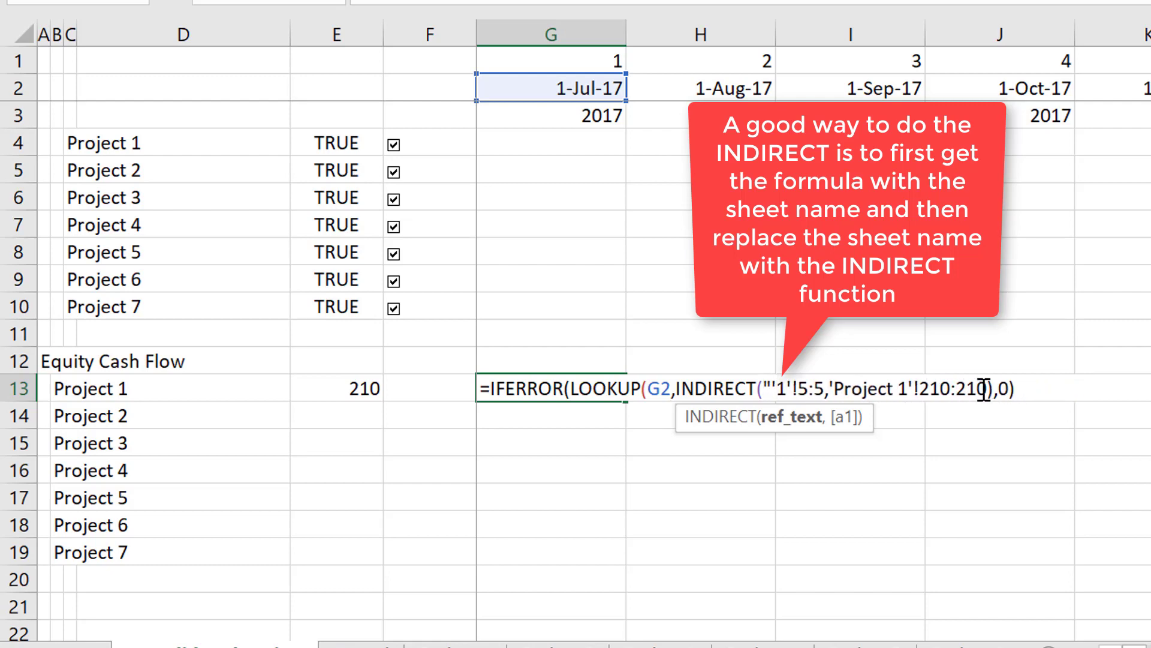
{"action": "key", "text": "Delete"}
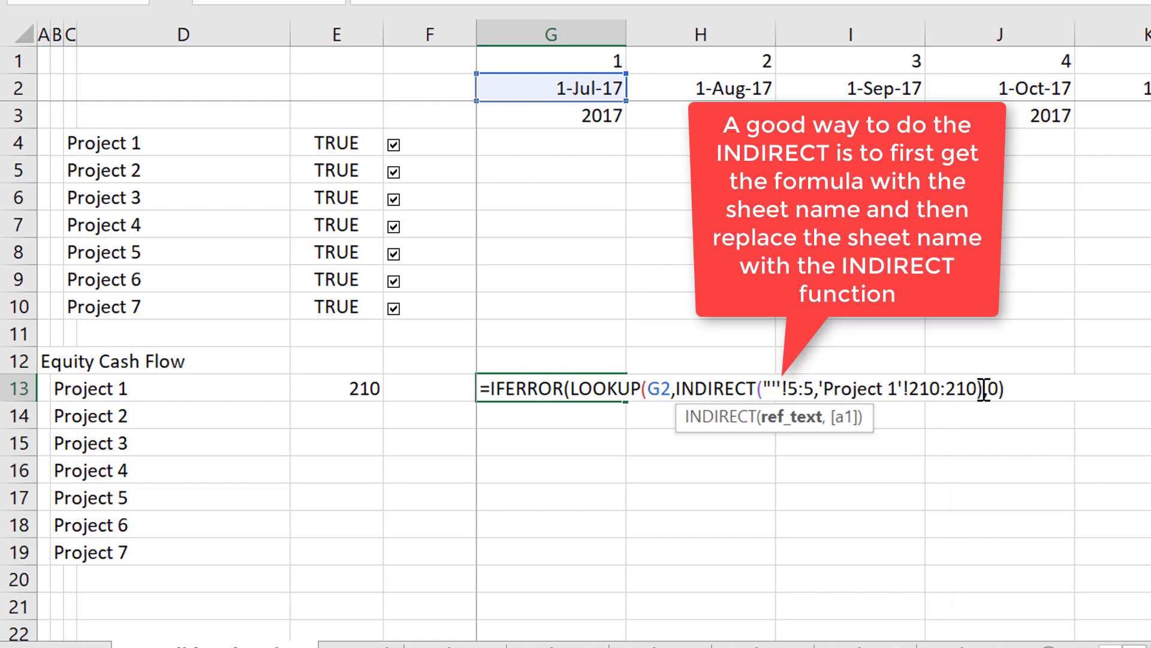
{"action": "type", "text": "\"&"}
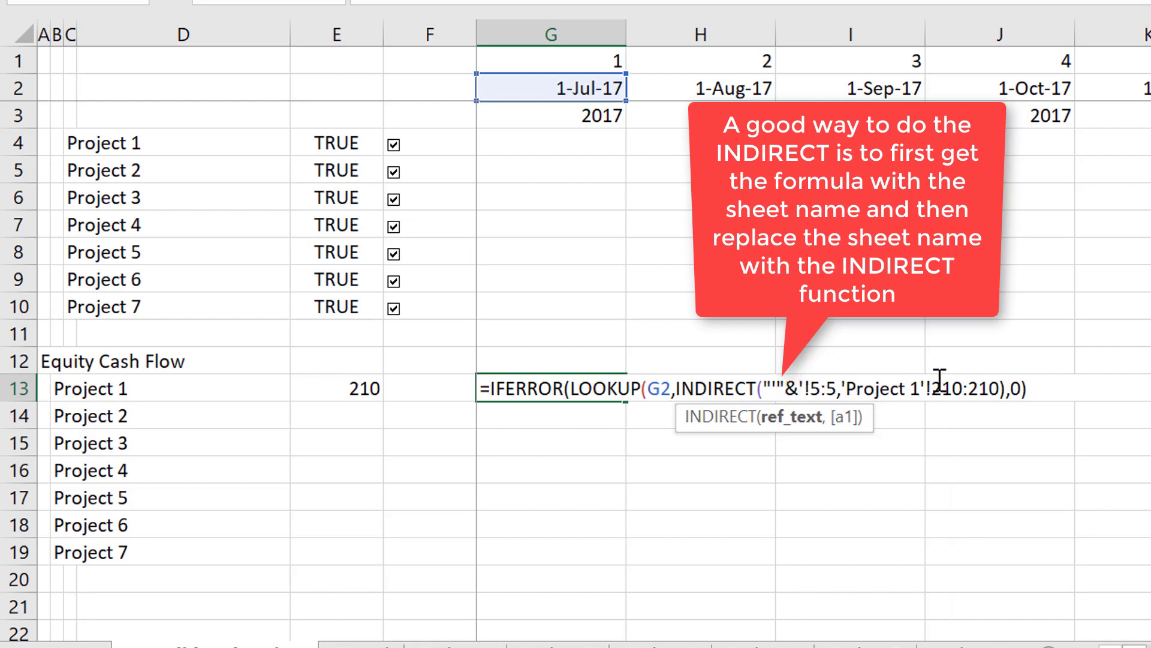
{"action": "left_click", "coordinate": [54, 387]}
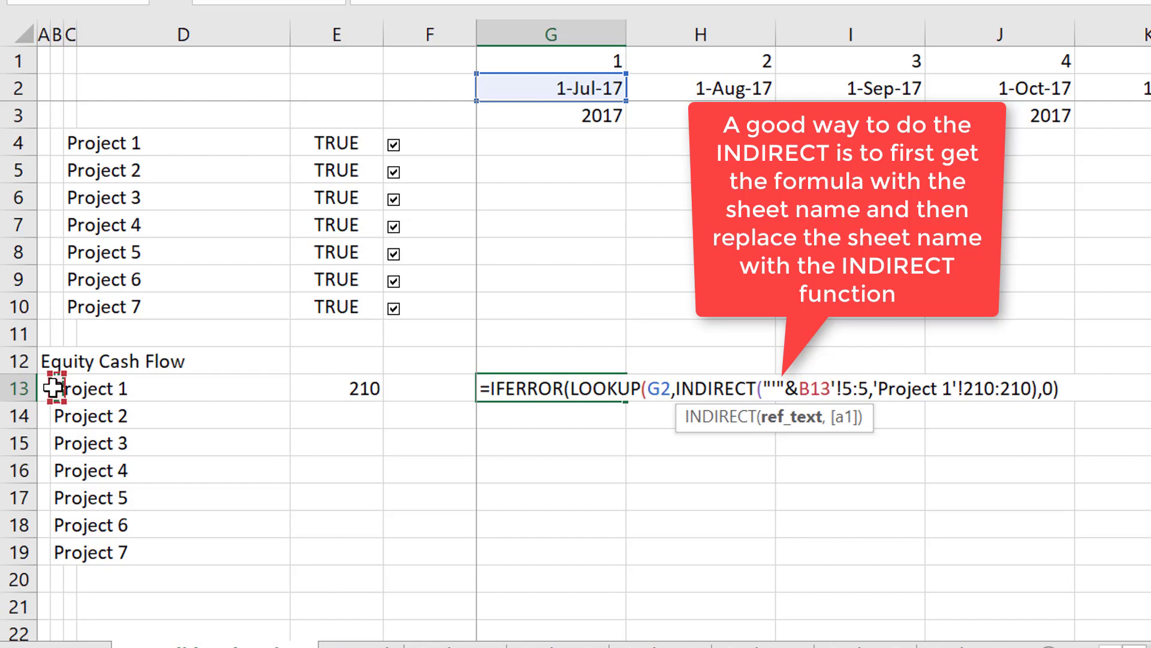
{"action": "key", "text": "F4"}
{"action": "key", "text": "F4"}
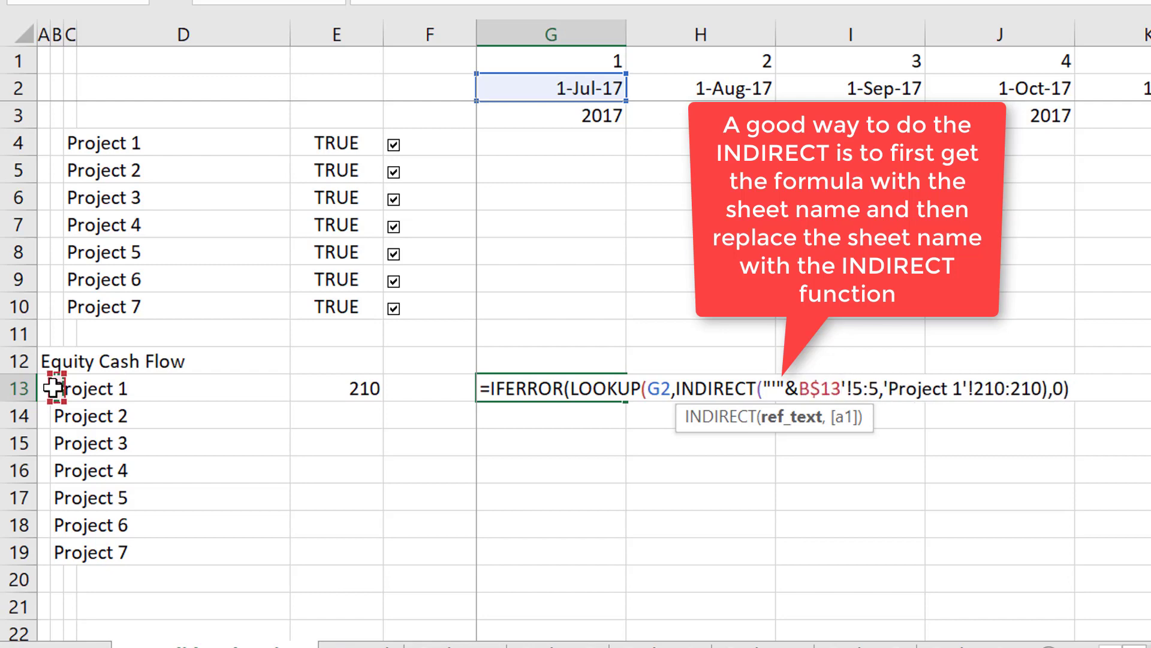
{"action": "key", "text": "F4"}
{"action": "type", "text": "&\""}
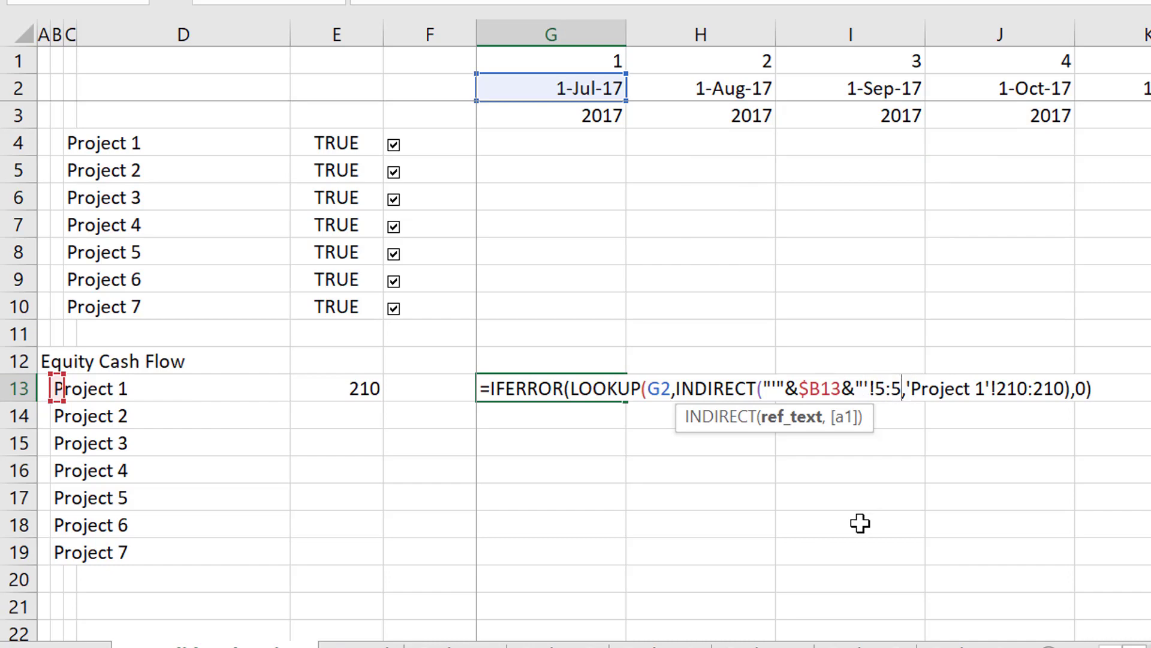
Close the quoted text after '!5:5 and its INDIRECT bracket, and commit the G13 formula.
{"action": "type", "text": "\""}
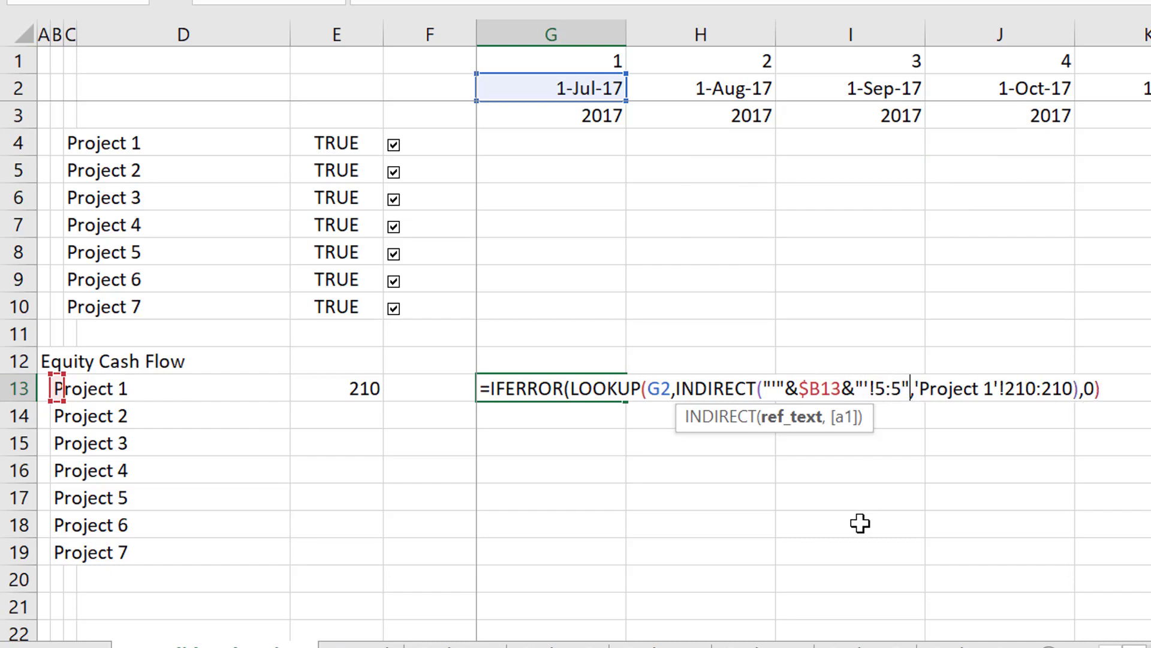
{"action": "type", "text": ")"}
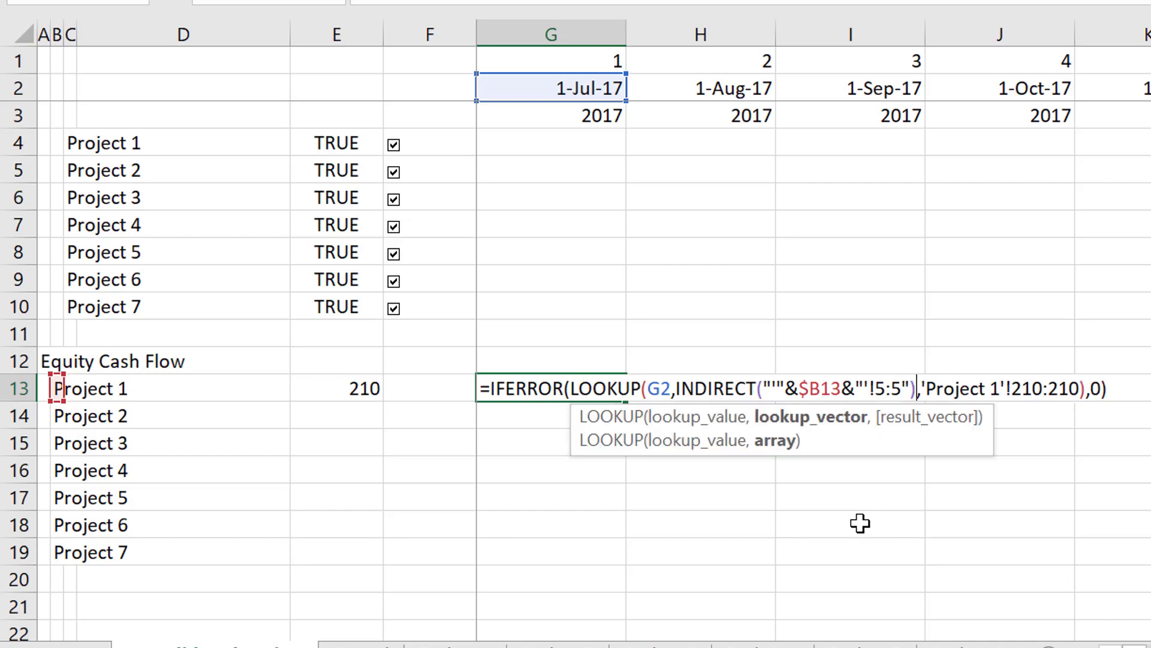
{"action": "key", "text": "Return"}
{"action": "key", "text": "Up"}
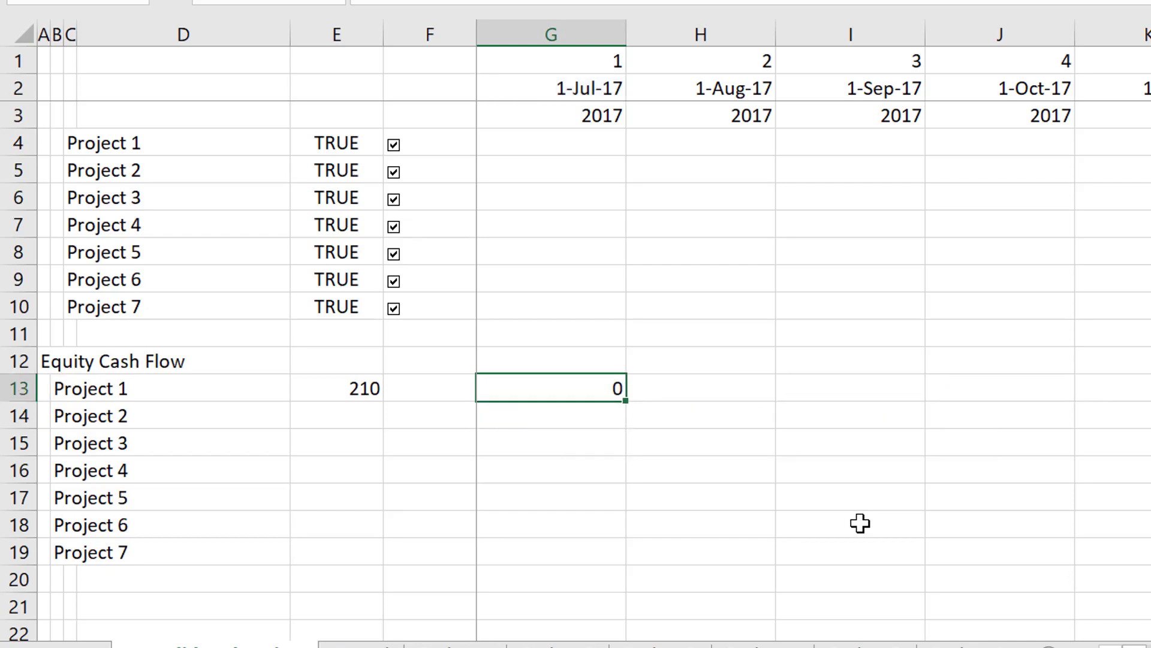
Insert a second INDIRECT function in G13 directly before the result vector 'Project 1'!210:210.
{"action": "key", "text": "F2"}
{"action": "key", "text": "Left"}
{"action": "key", "text": "Left"}
{"action": "key", "text": "Left"}
{"action": "key", "text": "Left"}
{"action": "key", "text": "Left"}
{"action": "key", "text": "Left"}
{"action": "key", "text": "Left"}
{"action": "key", "text": "Left"}
{"action": "key", "text": "Left"}
{"action": "key", "text": "Left"}
{"action": "key", "text": "Left"}
{"action": "key", "text": "Left"}
{"action": "key", "text": "Left"}
{"action": "key", "text": "Left"}
{"action": "key", "text": "Left"}
{"action": "key", "text": "Left"}
{"action": "key", "text": "Left"}
{"action": "key", "text": "Left"}
{"action": "key", "text": "Left"}
{"action": "key", "text": "Left"}
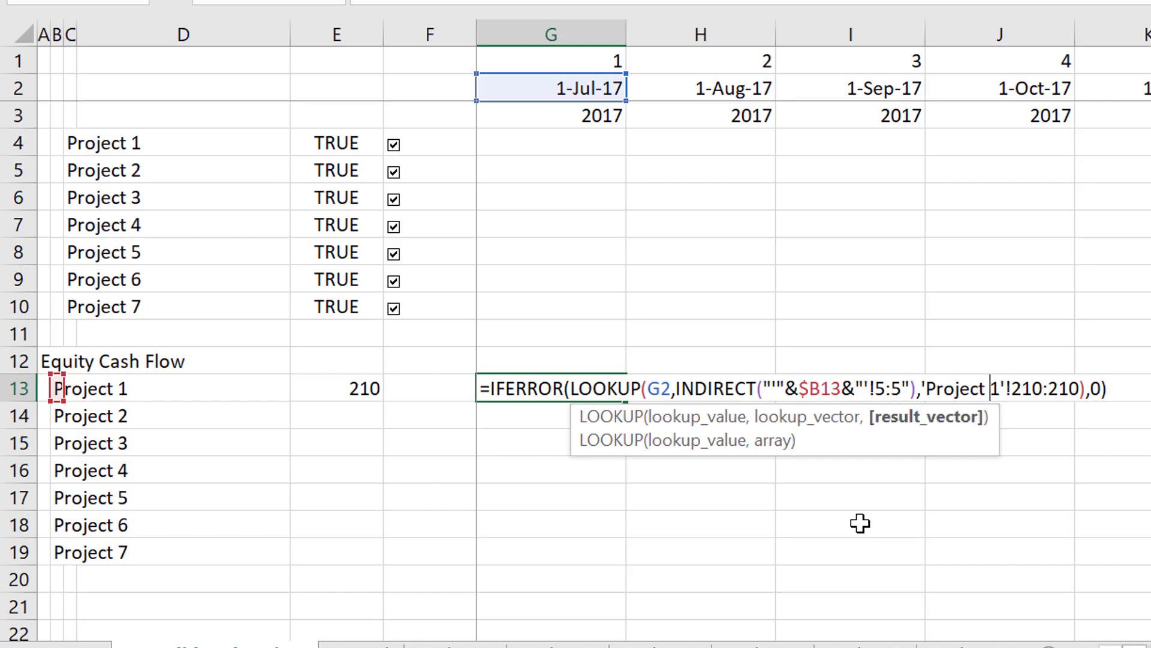
{"action": "key", "text": "Right"}
{"action": "key", "text": "Right"}
{"action": "key", "text": "Right"}
{"action": "key", "text": "Right"}
{"action": "key", "text": "Right"}
{"action": "key", "text": "Right"}
{"action": "key", "text": "Right"}
{"action": "key", "text": "Right"}
{"action": "key", "text": "Right"}
{"action": "key", "text": "Right"}
{"action": "key", "text": "Right"}
{"action": "key", "text": "Right"}
{"action": "key", "text": "Right"}
{"action": "key", "text": "Right"}
{"action": "key", "text": "Right"}
{"action": "key", "text": "Right"}
{"action": "key", "text": "Right"}
{"action": "key", "text": "Right"}
{"action": "key", "text": "Right"}
{"action": "type", "text": "in"}
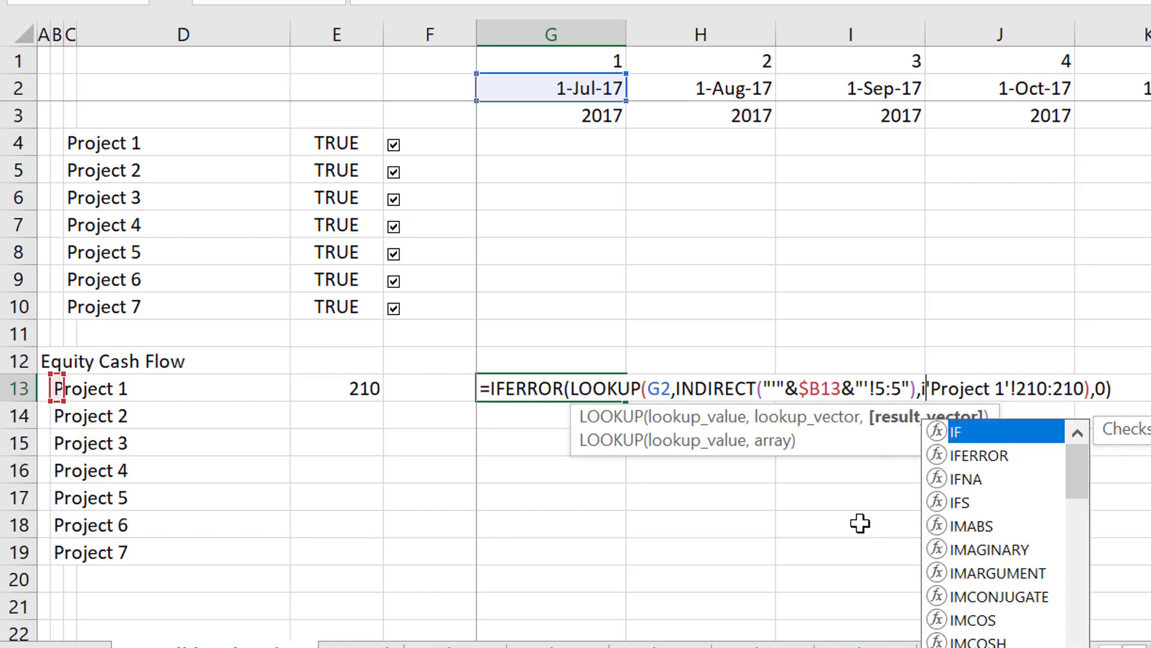
{"action": "key", "text": "Down"}
{"action": "key", "text": "Tab"}
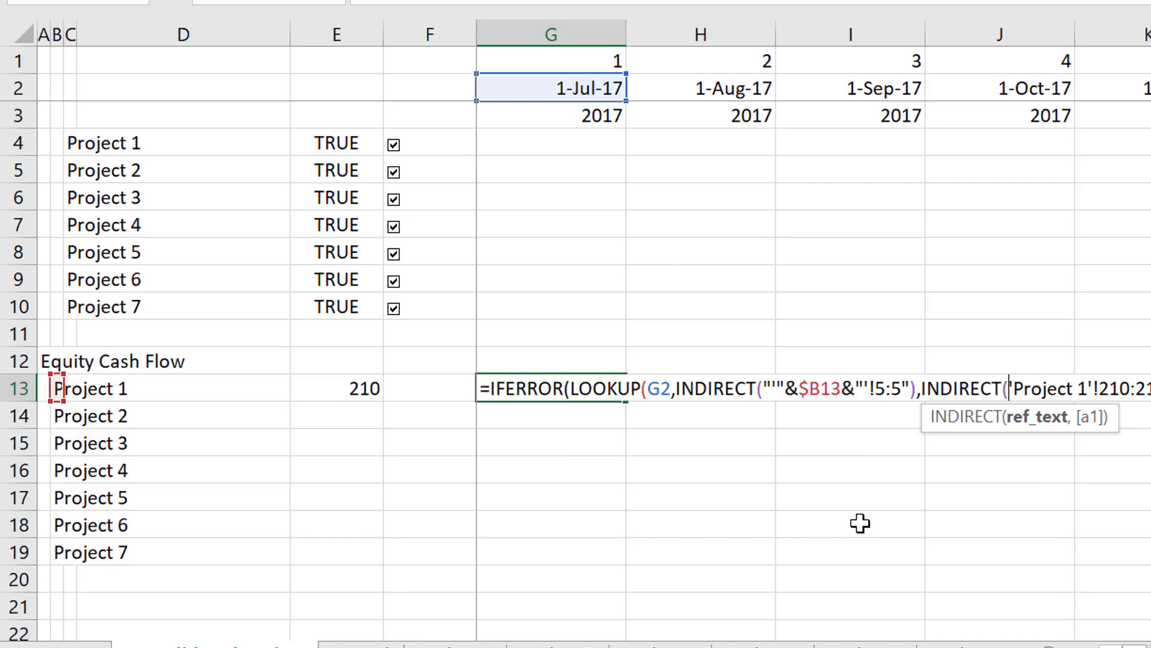
Begin the second INDIRECT's reference text with a quoted apostrophe joined by & to the column-absolute reference $B13.
{"action": "type", "text": "\"'\""}
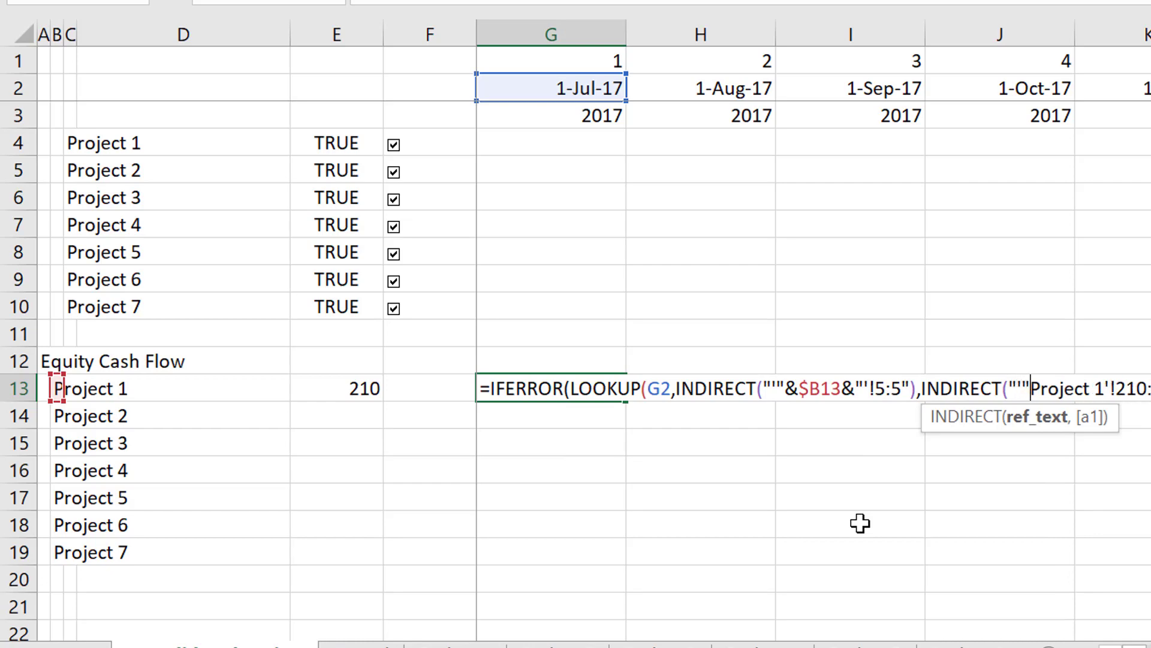
{"action": "type", "text": "&"}
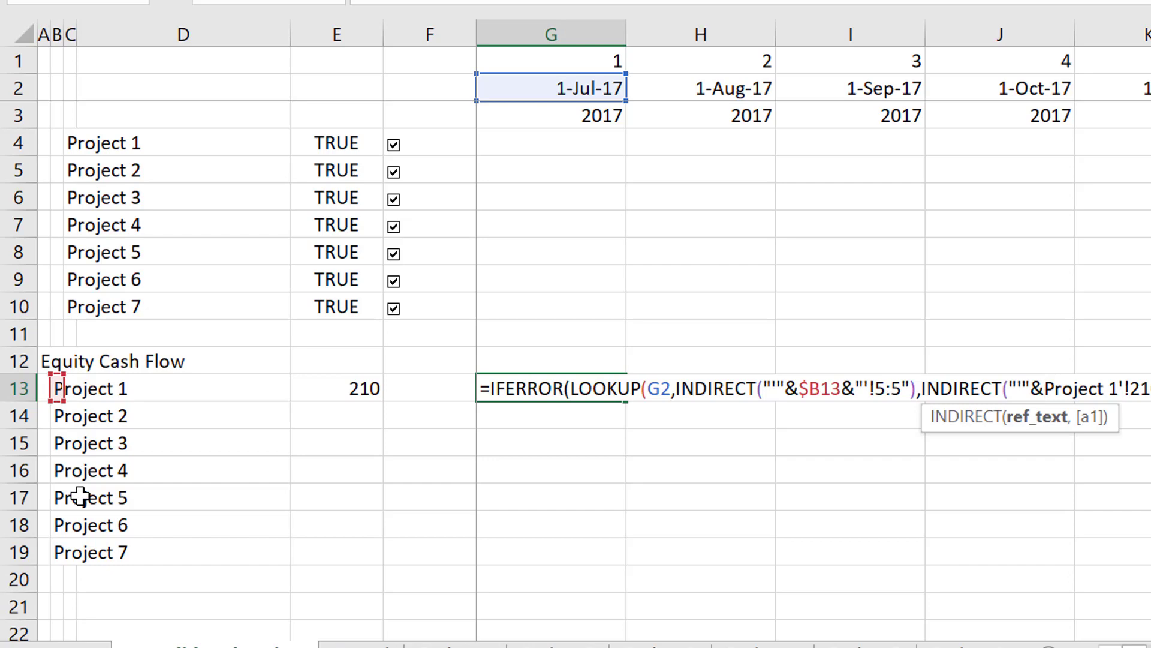
{"action": "left_click", "coordinate": [57, 386]}
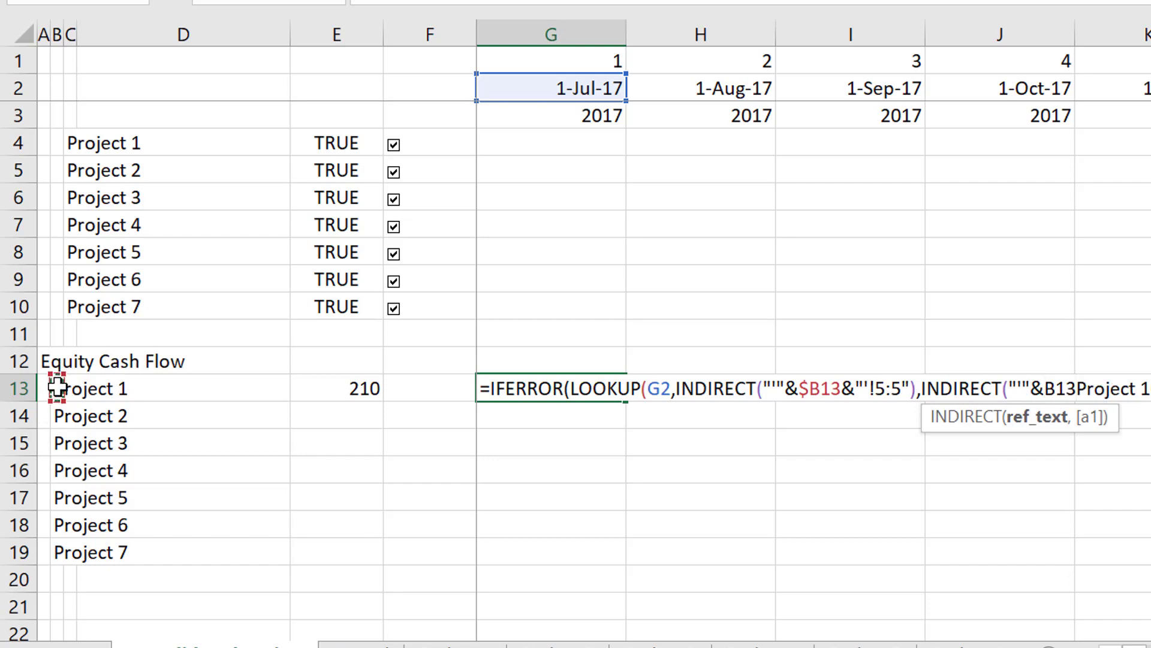
{"action": "key", "text": "F4"}
{"action": "key", "text": "F4"}
{"action": "key", "text": "F4"}
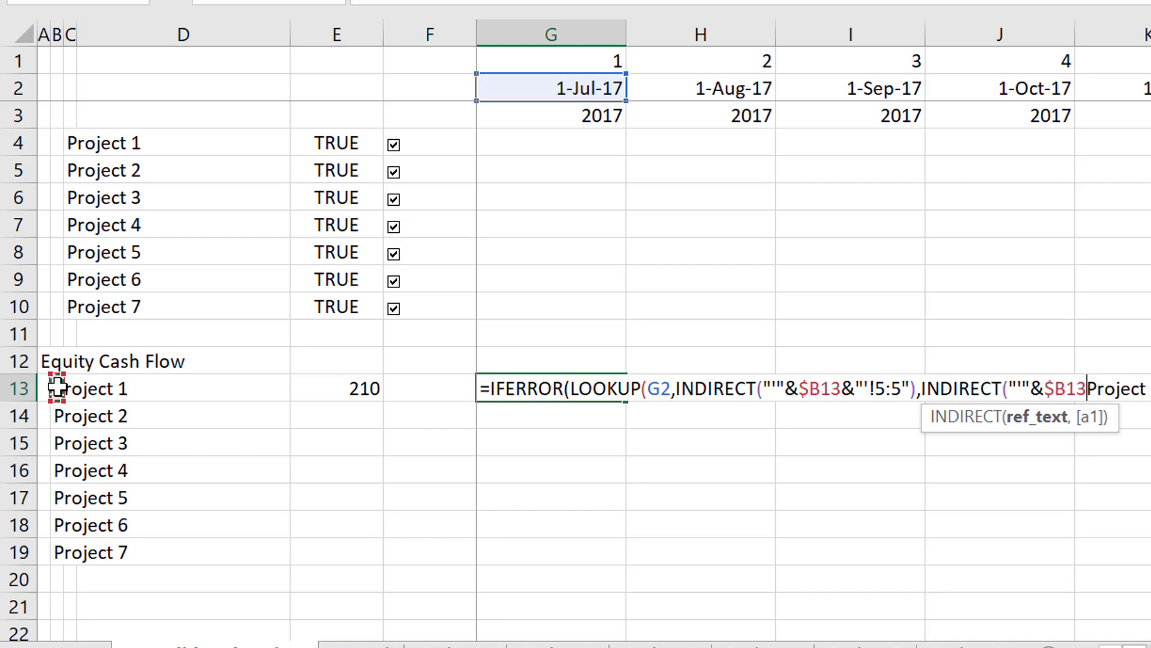
Join &" after $B13, remove the fixed Project 1 name from the result vector, and try to commit the formula.
{"action": "type", "text": "&"}
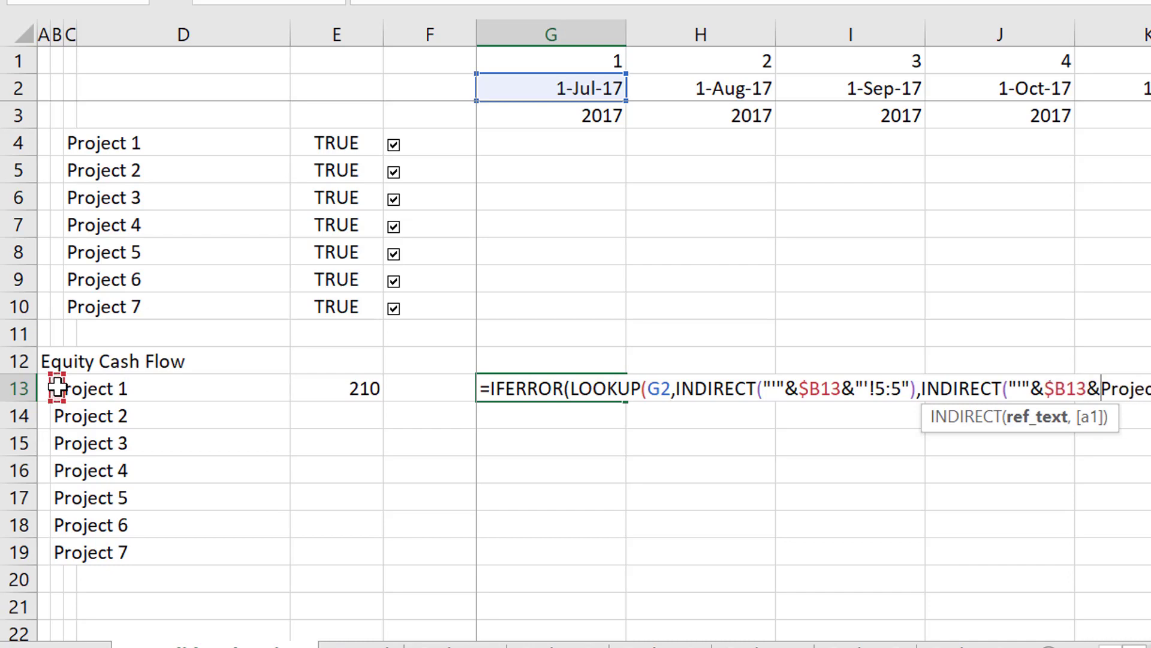
{"action": "type", "text": "\""}
{"action": "key", "text": "Delete"}
{"action": "key", "text": "Delete"}
{"action": "key", "text": "Delete"}
{"action": "key", "text": "Delete"}
{"action": "key", "text": "Delete"}
{"action": "key", "text": "Delete"}
{"action": "key", "text": "Delete"}
{"action": "key", "text": "Delete"}
{"action": "key", "text": "Delete"}
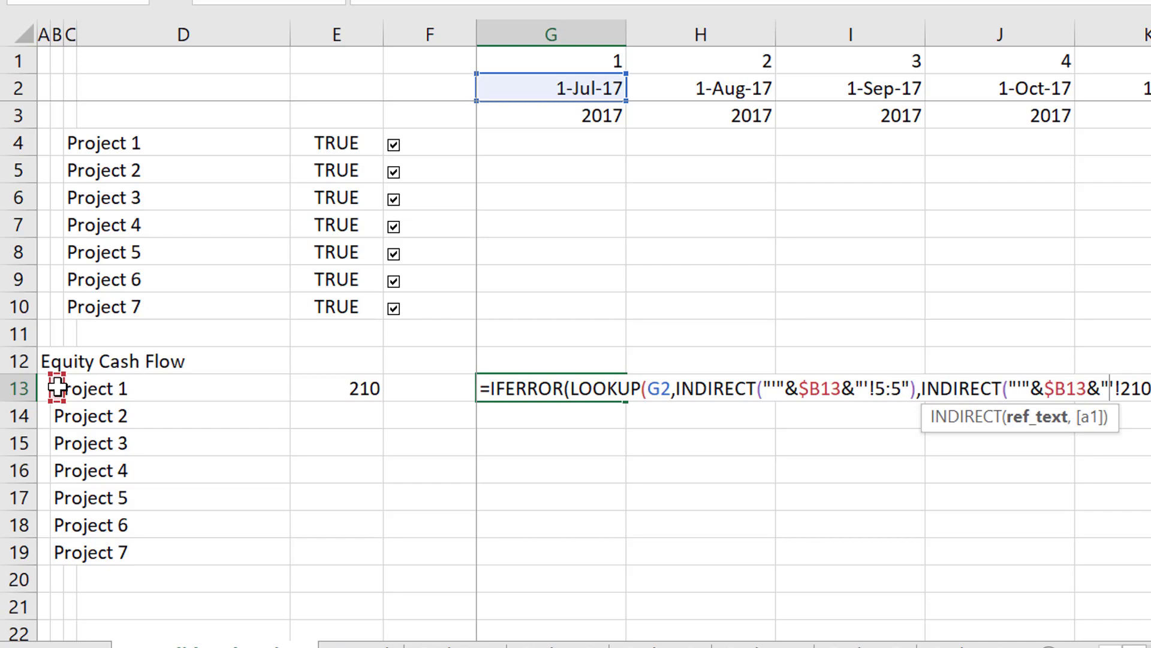
{"action": "key", "text": "Return"}
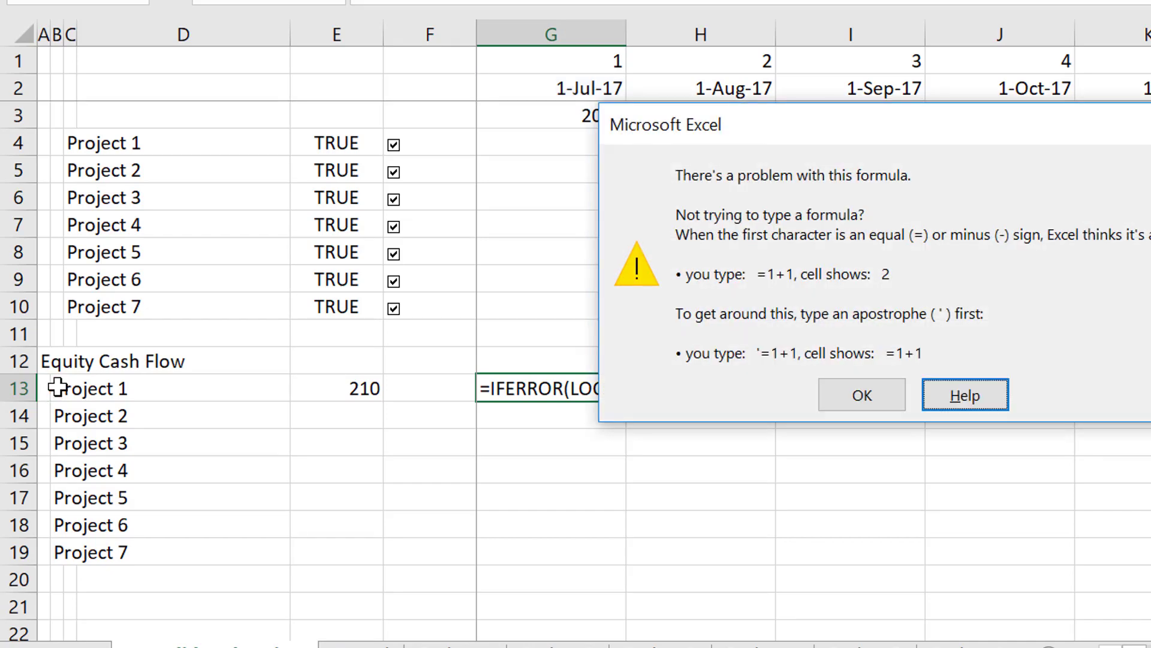
{"action": "key", "text": "Return"}
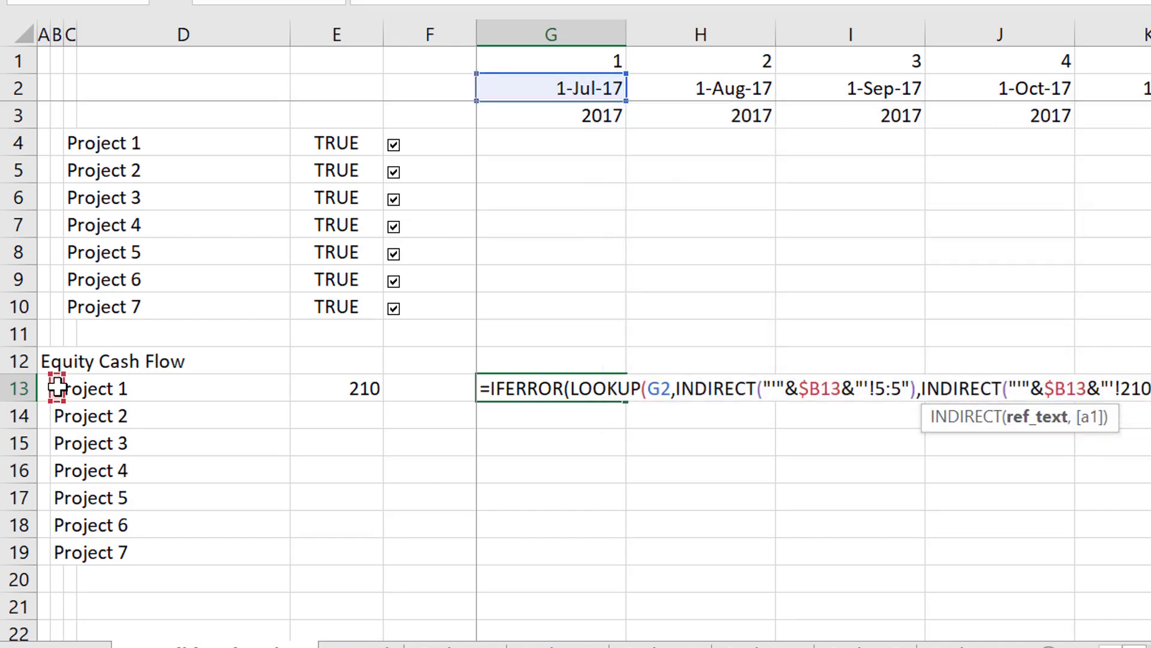
In G13's second INDIRECT, close the quoted text after '!, append &, and replace the fixed 210:210 with closing brackets.
{"action": "key", "text": "Left"}
{"action": "key", "text": "Left"}
{"action": "type", "text": "\"&"}
{"action": "key", "text": "Delete"}
{"action": "key", "text": "Delete"}
{"action": "key", "text": "Delete"}
{"action": "key", "text": "Delete"}
{"action": "key", "text": "Delete"}
{"action": "key", "text": "Delete"}
{"action": "type", "text": ")"}
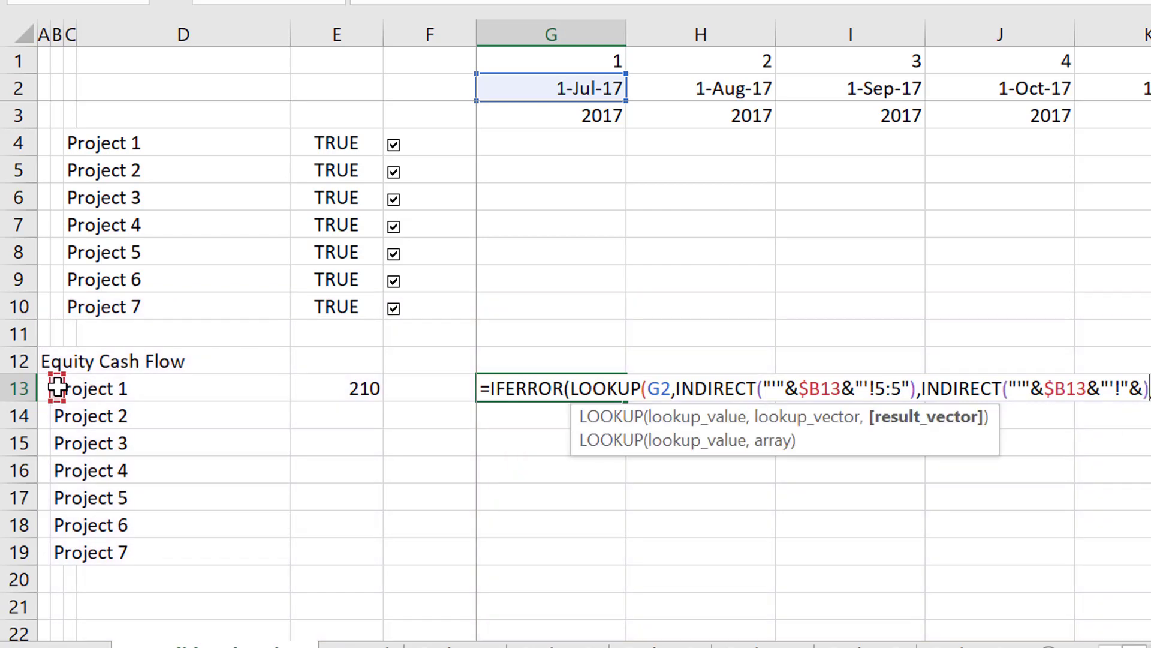
{"action": "type", "text": ")"}
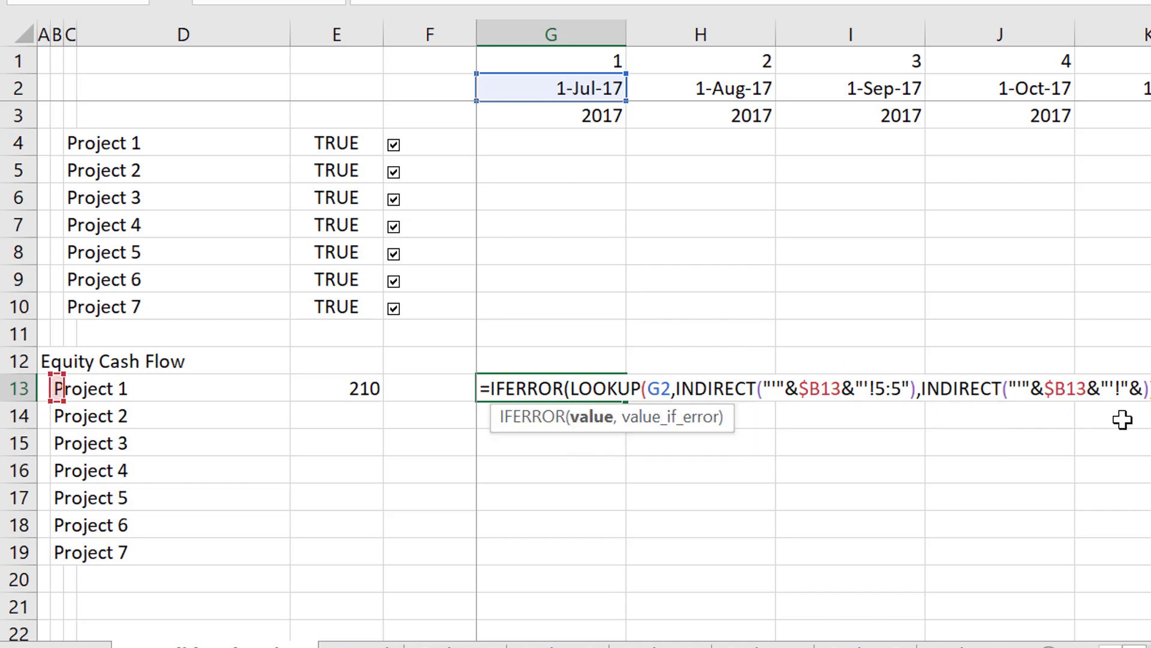
Add the column-absolute row number $E13 inside the second INDIRECT, followed by &":"&.
{"action": "left_click", "coordinate": [1143, 390]}
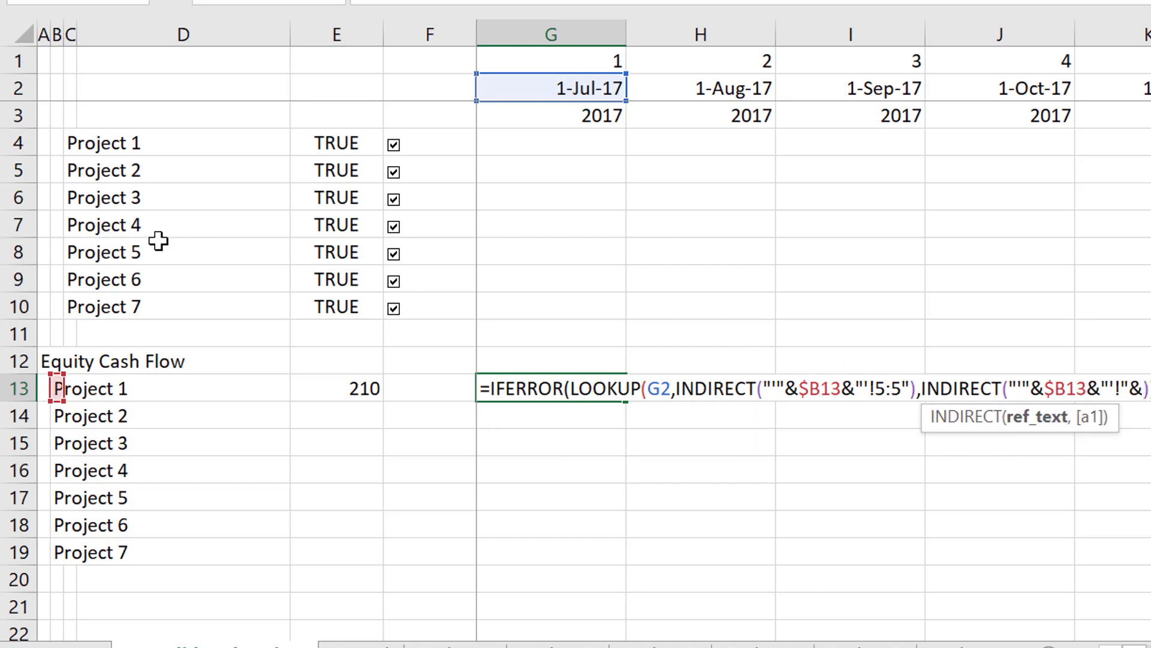
{"action": "left_click", "coordinate": [339, 392]}
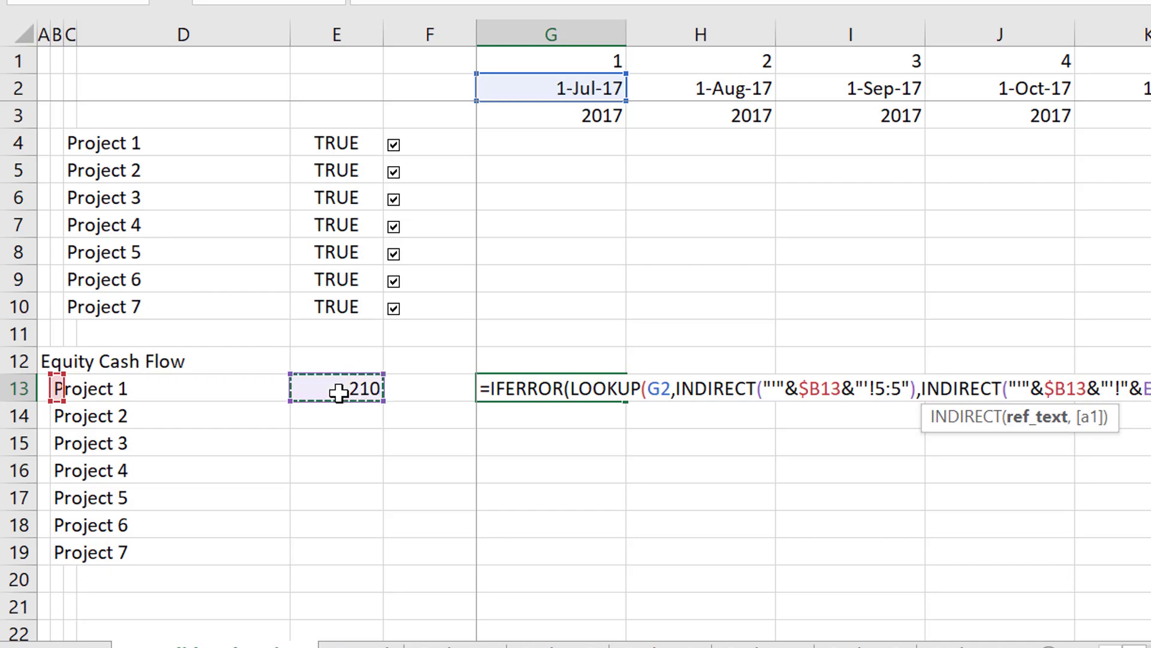
{"action": "key", "text": "F4"}
{"action": "key", "text": "F4"}
{"action": "key", "text": "F4"}
{"action": "type", "text": "&\":\"&)),0"}
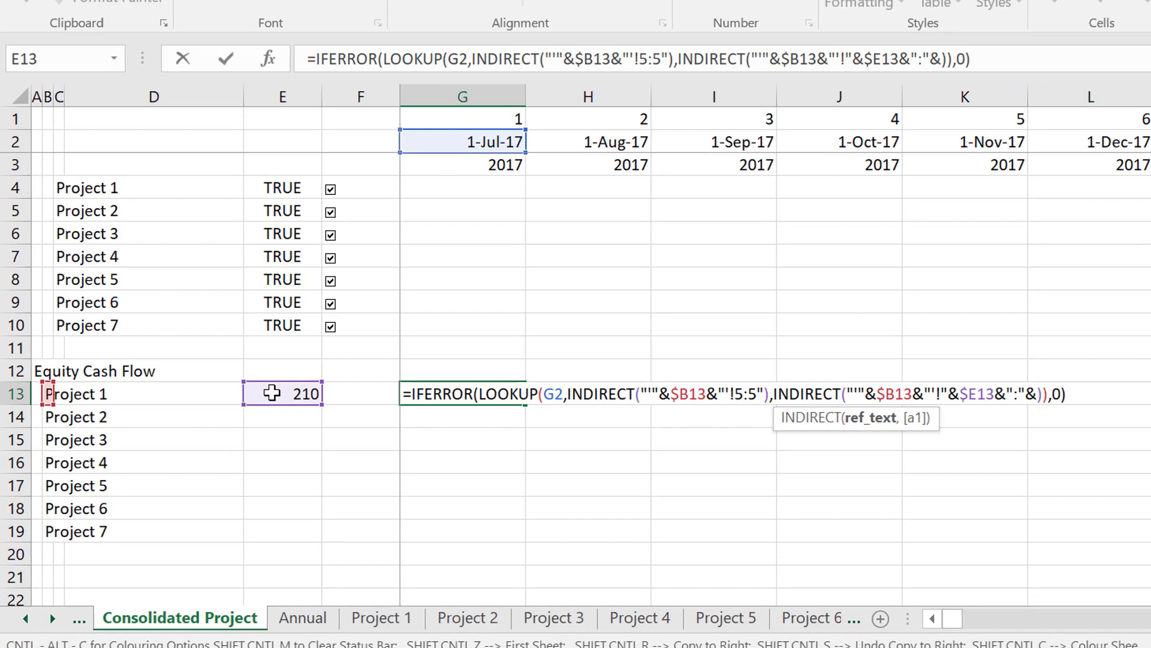
Complete the row range in the second INDIRECT with another column-absolute $E13 and commit the G13 formula.
{"action": "left_click", "coordinate": [267, 393]}
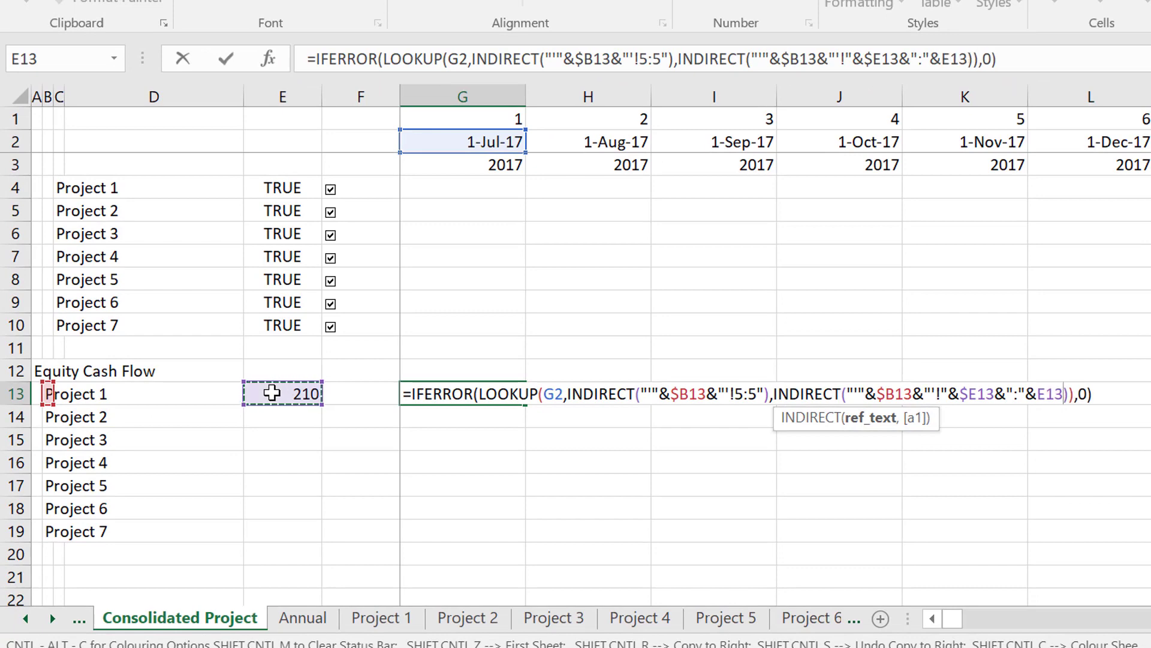
{"action": "key", "text": "F4"}
{"action": "key", "text": "F4"}
{"action": "key", "text": "F4"}
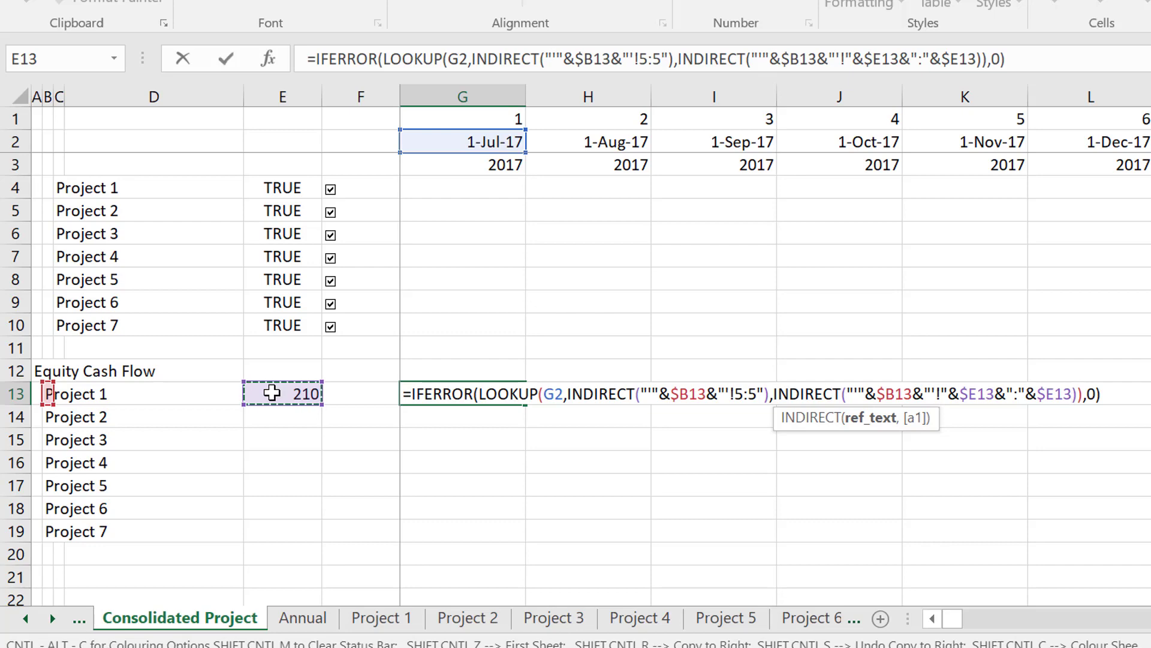
{"action": "key", "text": "Return"}
{"action": "key", "text": "Up"}
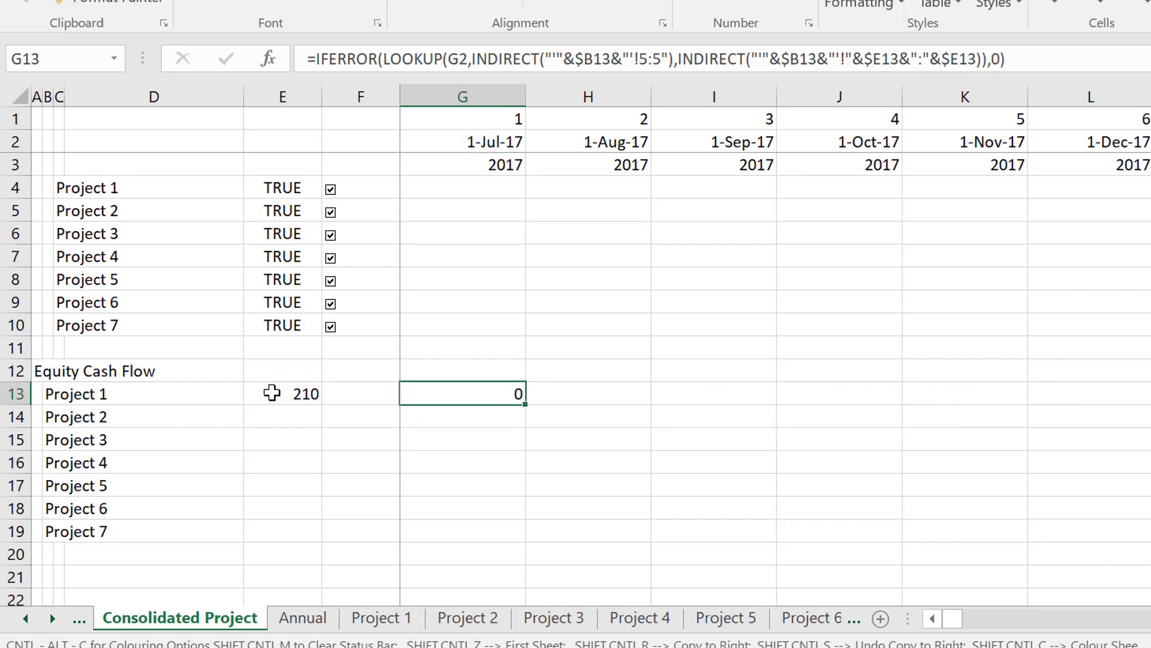
Copy the G13 formula across the Project 1 row through the whole timeline and check its references.
{"action": "key", "text": "ctrl+shift+r"}
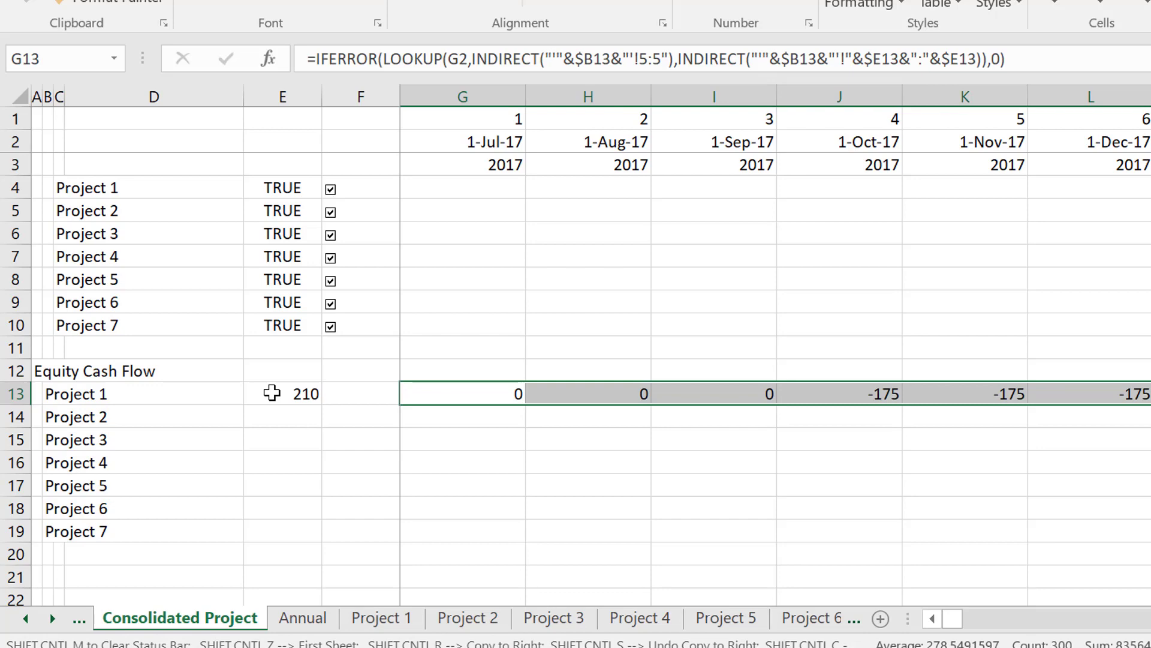
{"action": "left_click", "coordinate": [272, 393]}
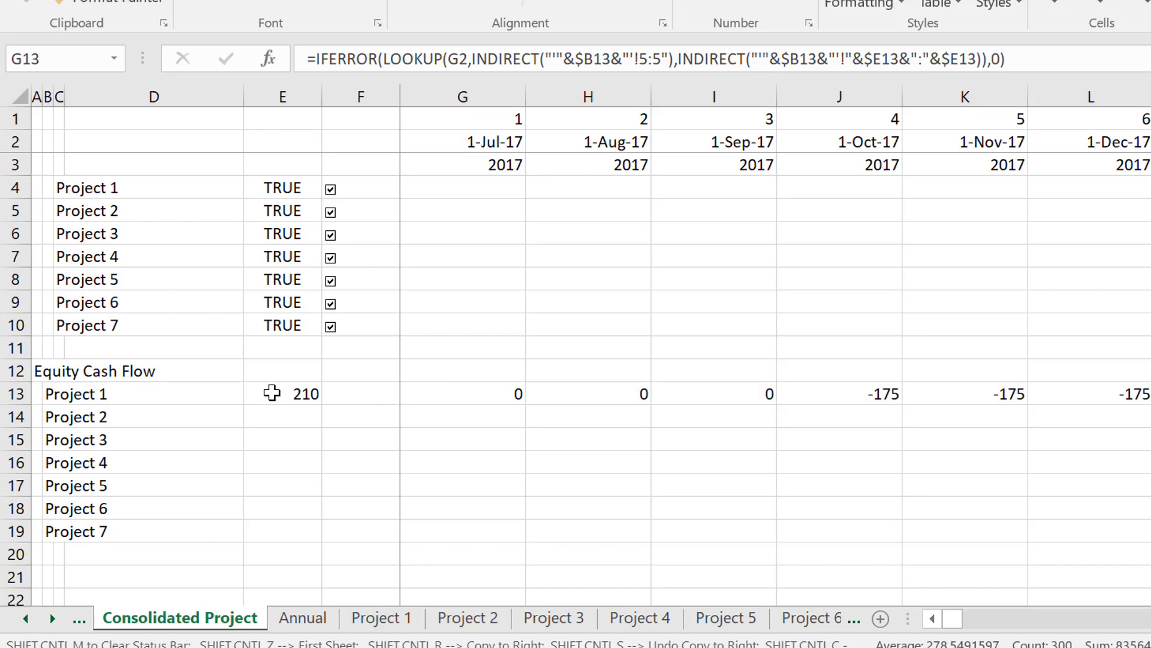
{"action": "double_click", "coordinate": [468, 394]}
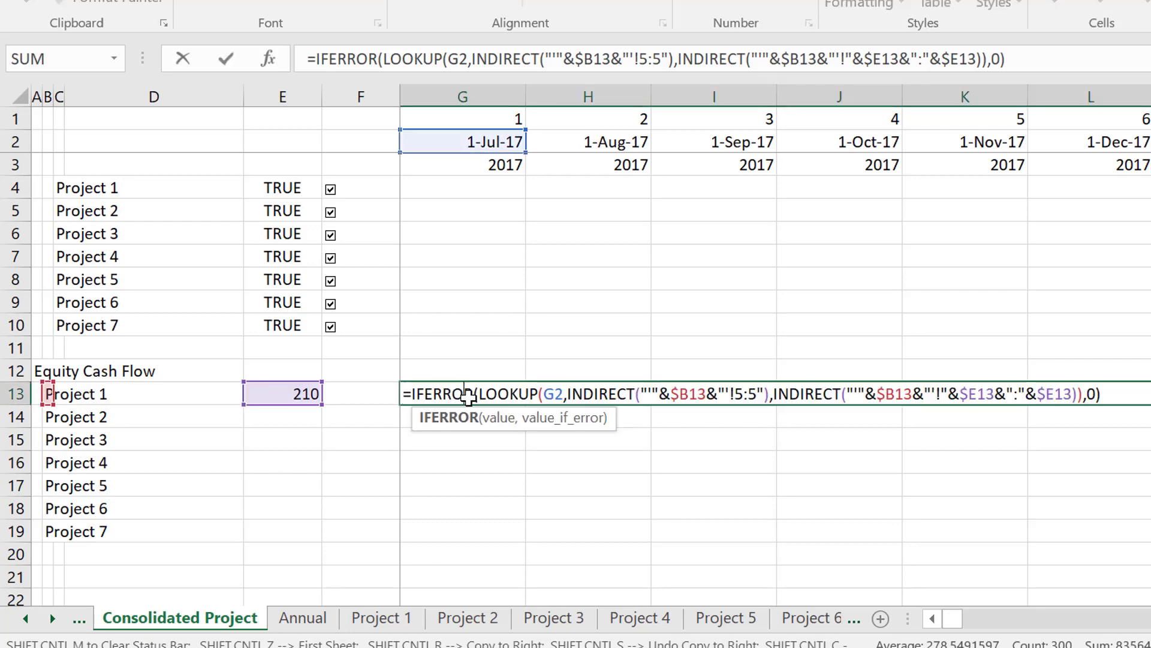
{"action": "key", "text": "Return"}
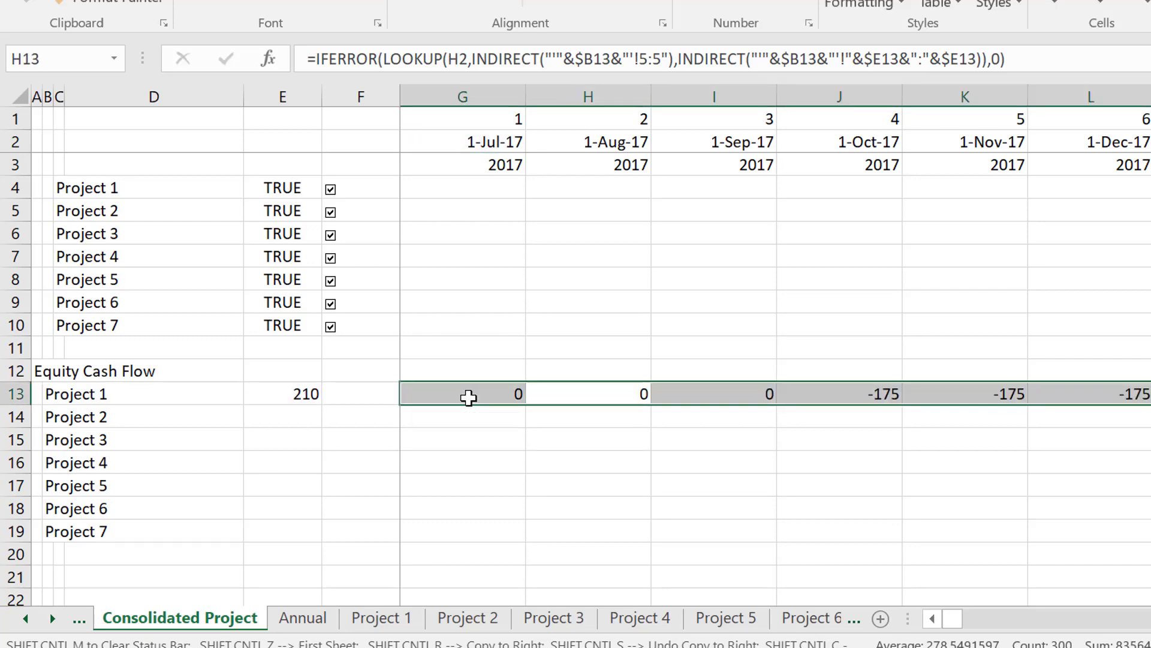
Fill the Project 1 equity cash flow formulas down from row 13 to the Project 7 row 19.
{"action": "key", "text": "Left"}
{"action": "key", "text": "Left"}
{"action": "key", "text": "Right"}
{"action": "key", "text": "ctrl+shift+Right"}
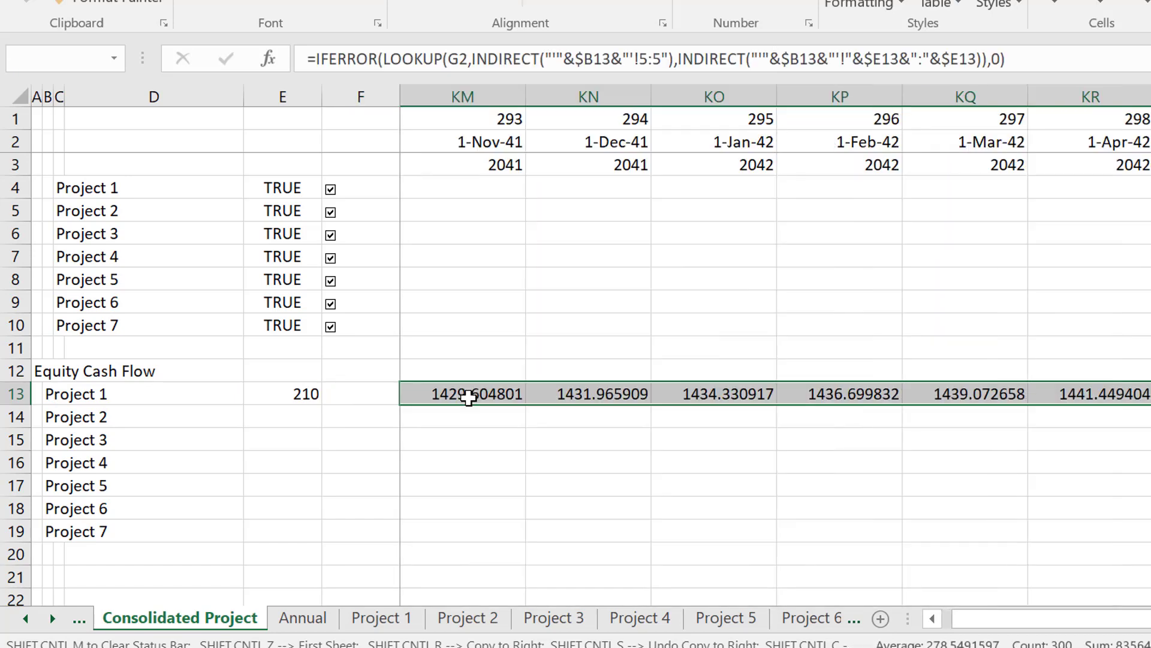
{"action": "key", "text": "shift+Down"}
{"action": "key", "text": "shift+Down"}
{"action": "key", "text": "shift+Down"}
{"action": "key", "text": "shift+Down"}
{"action": "key", "text": "shift+Down"}
{"action": "key", "text": "shift+Down"}
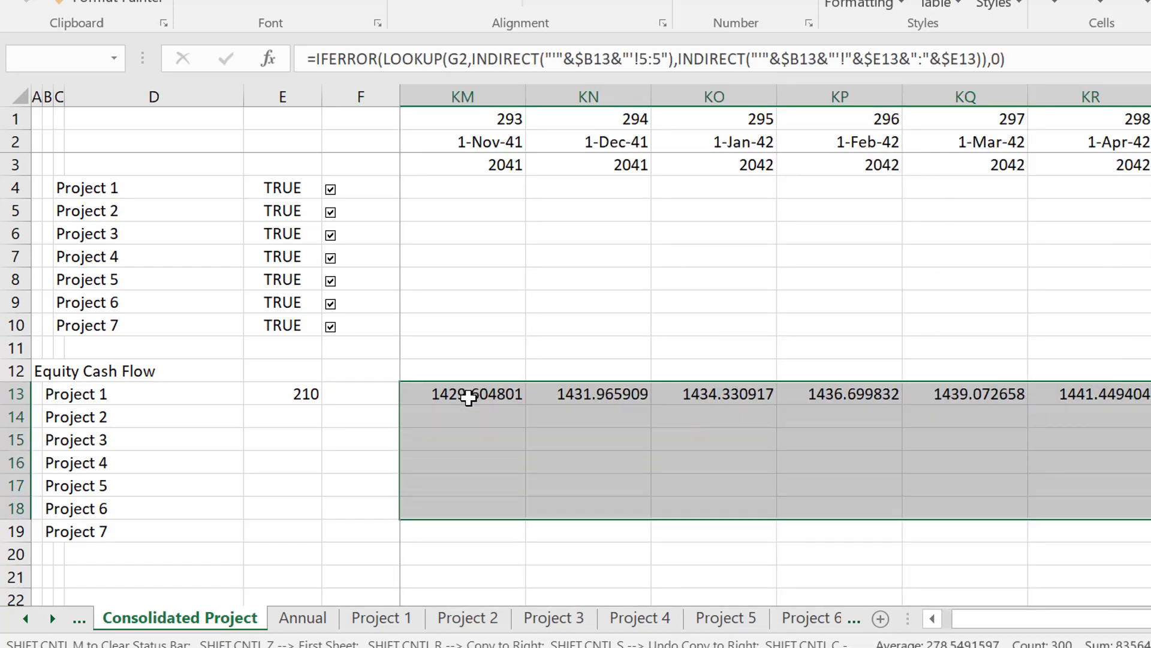
{"action": "key", "text": "ctrl+d"}
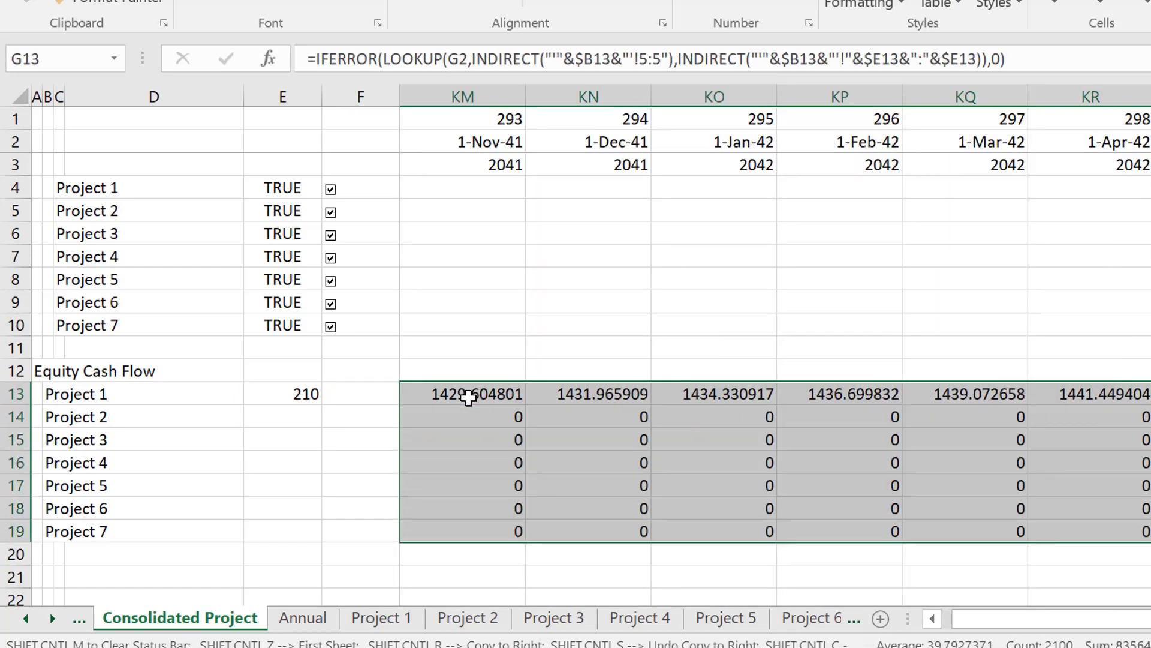
{"action": "key", "text": "Left"}
{"action": "key", "text": "Right"}
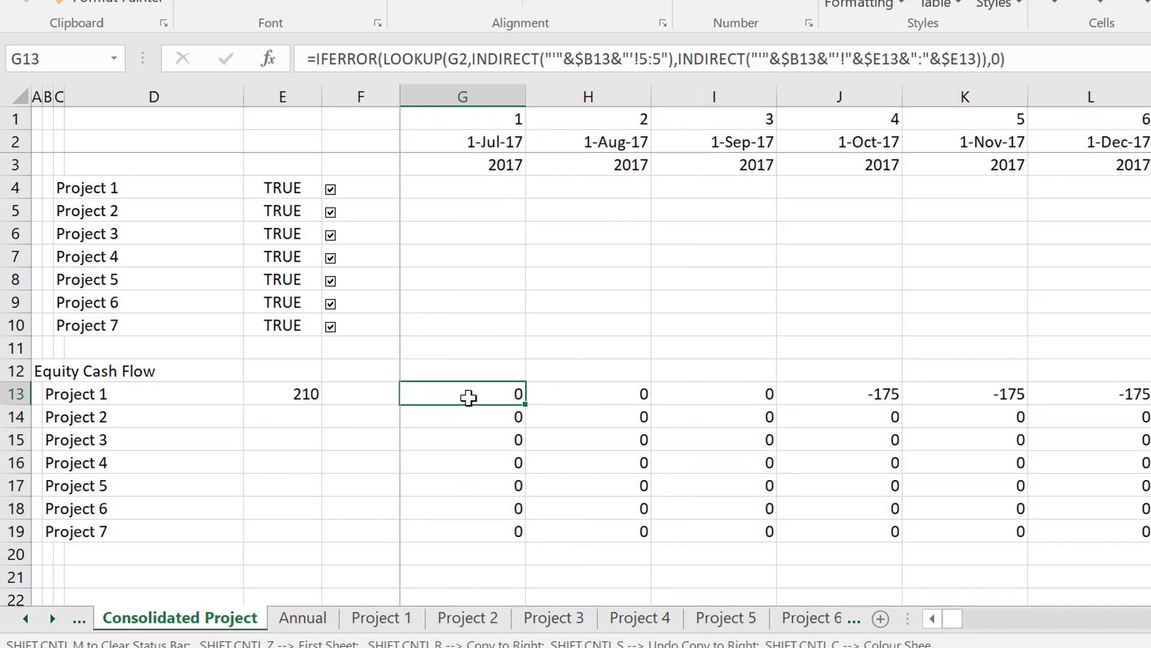
Fill the row number 210 from E13 down to E19 for all seven projects.
{"action": "key", "text": "Left"}
{"action": "key", "text": "Left"}
{"action": "key", "text": "shift+Down"}
{"action": "key", "text": "shift+Down"}
{"action": "key", "text": "shift+Down"}
{"action": "key", "text": "shift+Down"}
{"action": "key", "text": "shift+Down"}
{"action": "key", "text": "shift+Down"}
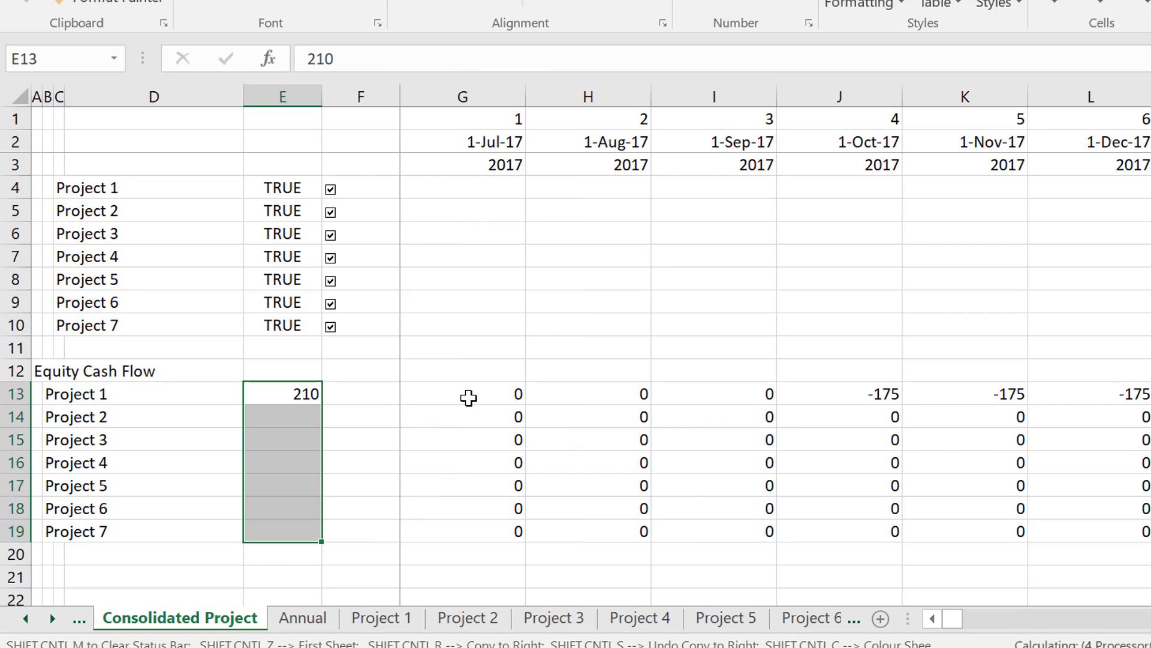
{"action": "key", "text": "ctrl+d"}
{"action": "key", "text": "Right"}
{"action": "key", "text": "Right"}
{"action": "key", "text": "Right"}
{"action": "key", "text": "Right"}
{"action": "key", "text": "Right"}
{"action": "key", "text": "Right"}
{"action": "key", "text": "Right"}
{"action": "key", "text": "Right"}
{"action": "key", "text": "Right"}
{"action": "key", "text": "Right"}
{"action": "key", "text": "Right"}
{"action": "key", "text": "Right"}
{"action": "key", "text": "Right"}
{"action": "key", "text": "Right"}
{"action": "key", "text": "Right"}
{"action": "key", "text": "Right"}
{"action": "key", "text": "Right"}
{"action": "key", "text": "Right"}
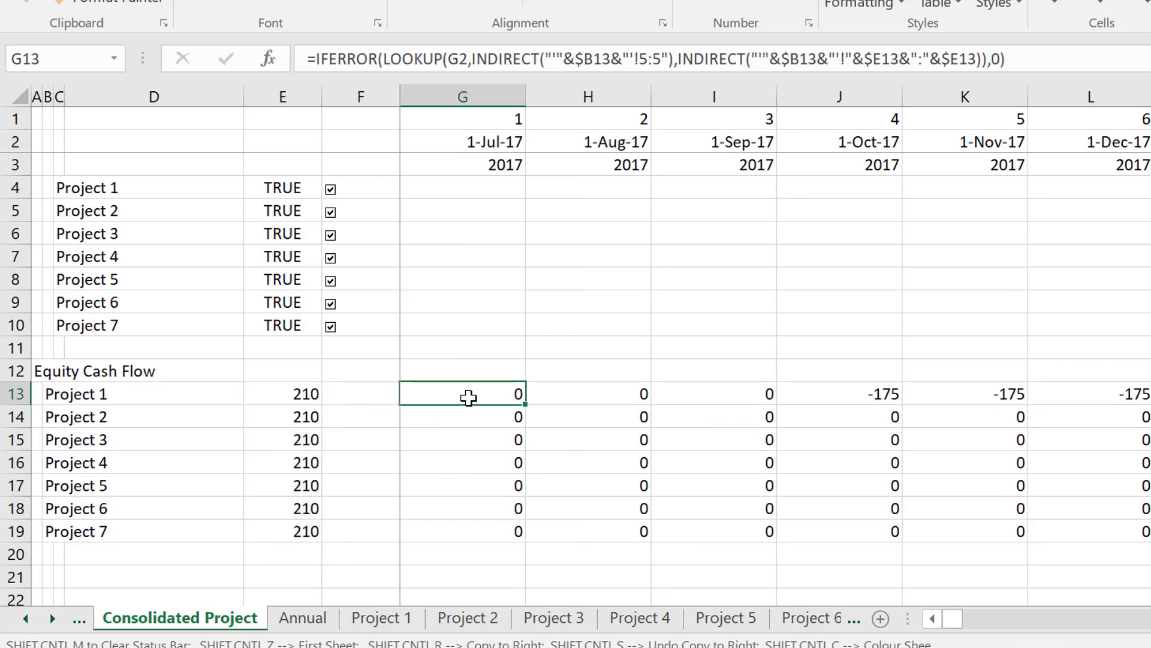
Examine the Project 1 row and the cell references used by the Project 2 formula in G14.
{"action": "key", "text": "Left"}
{"action": "key", "text": "Left"}
{"action": "key", "text": "Left"}
{"action": "key", "text": "Left"}
{"action": "key", "text": "Left"}
{"action": "key", "text": "Left"}
{"action": "key", "text": "Left"}
{"action": "key", "text": "Left"}
{"action": "key", "text": "Left"}
{"action": "key", "text": "Left"}
{"action": "key", "text": "Left"}
{"action": "key", "text": "Left"}
{"action": "key", "text": "Left"}
{"action": "key", "text": "Left"}
{"action": "key", "text": "Left"}
{"action": "key", "text": "Left"}
{"action": "key", "text": "Left"}
{"action": "key", "text": "Left"}
{"action": "key", "text": "Left"}
{"action": "key", "text": "Left"}
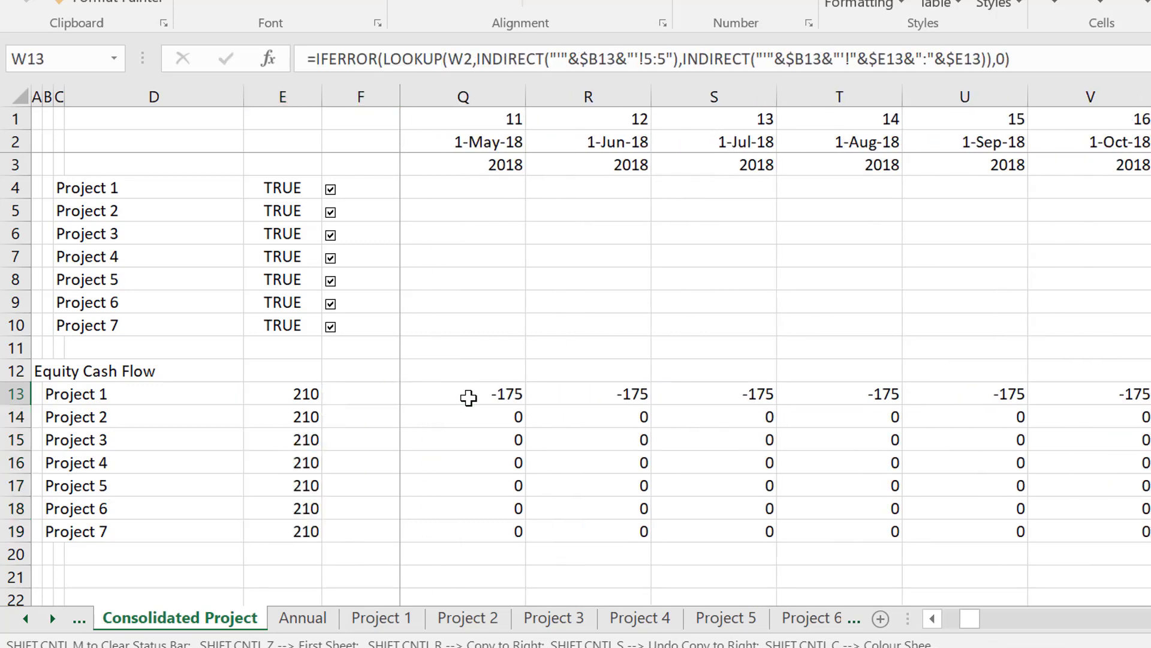
{"action": "key", "text": "Right"}
{"action": "key", "text": "Right"}
{"action": "key", "text": "Right"}
{"action": "key", "text": "Right"}
{"action": "key", "text": "Right"}
{"action": "key", "text": "Right"}
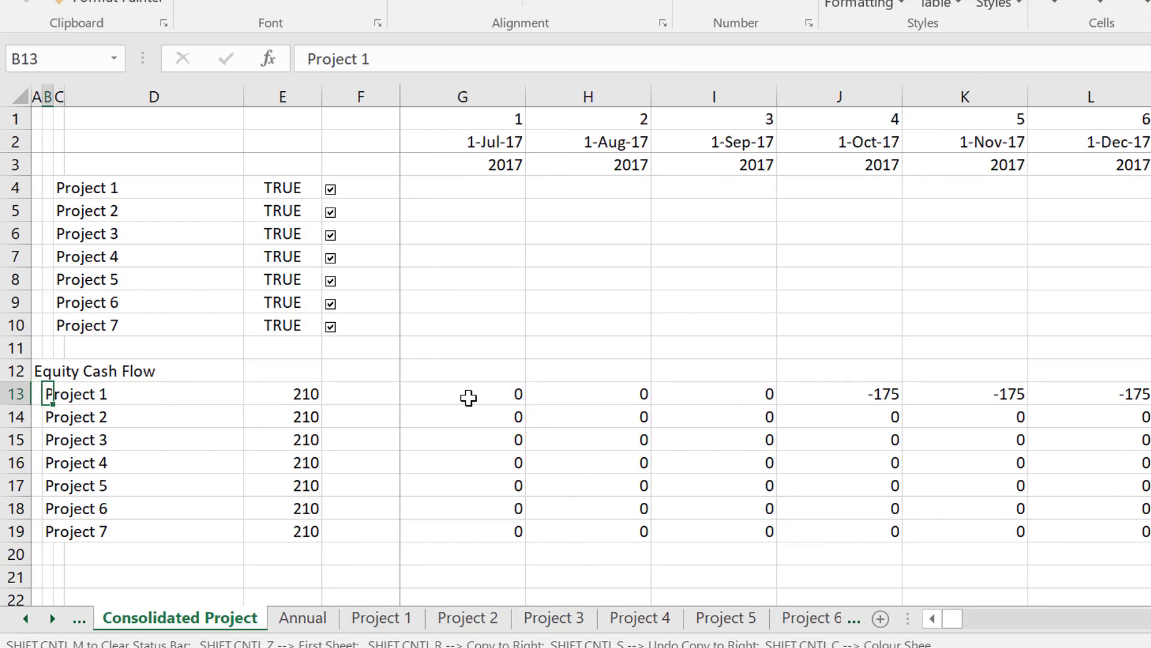
{"action": "key", "text": "Down"}
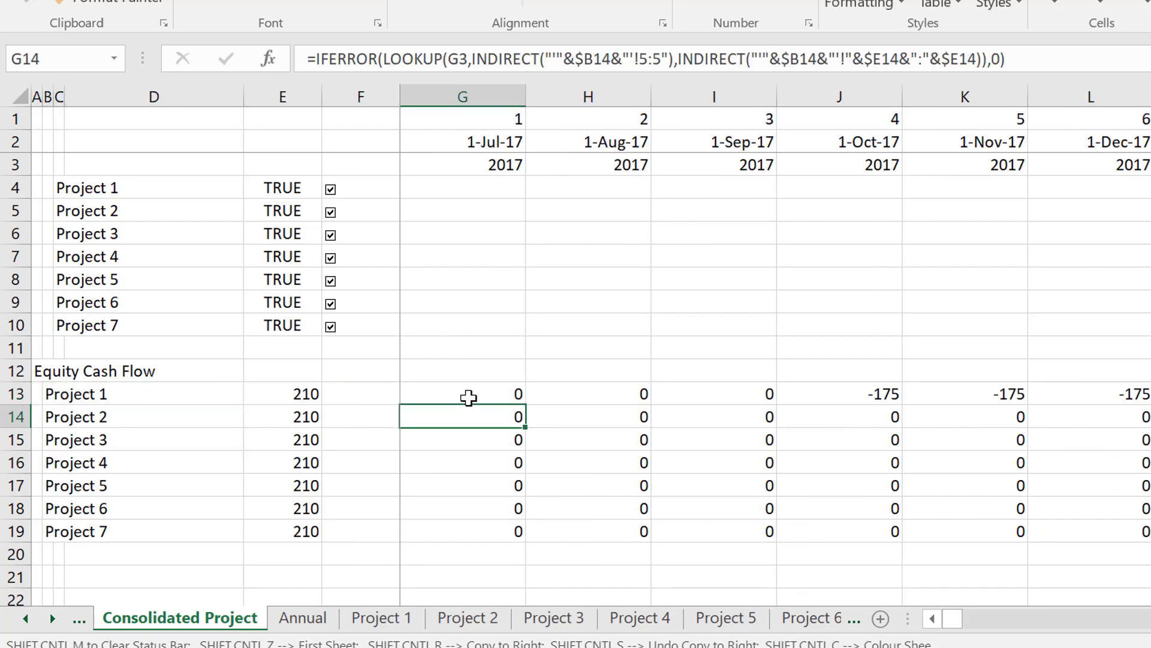
{"action": "key", "text": "F2"}
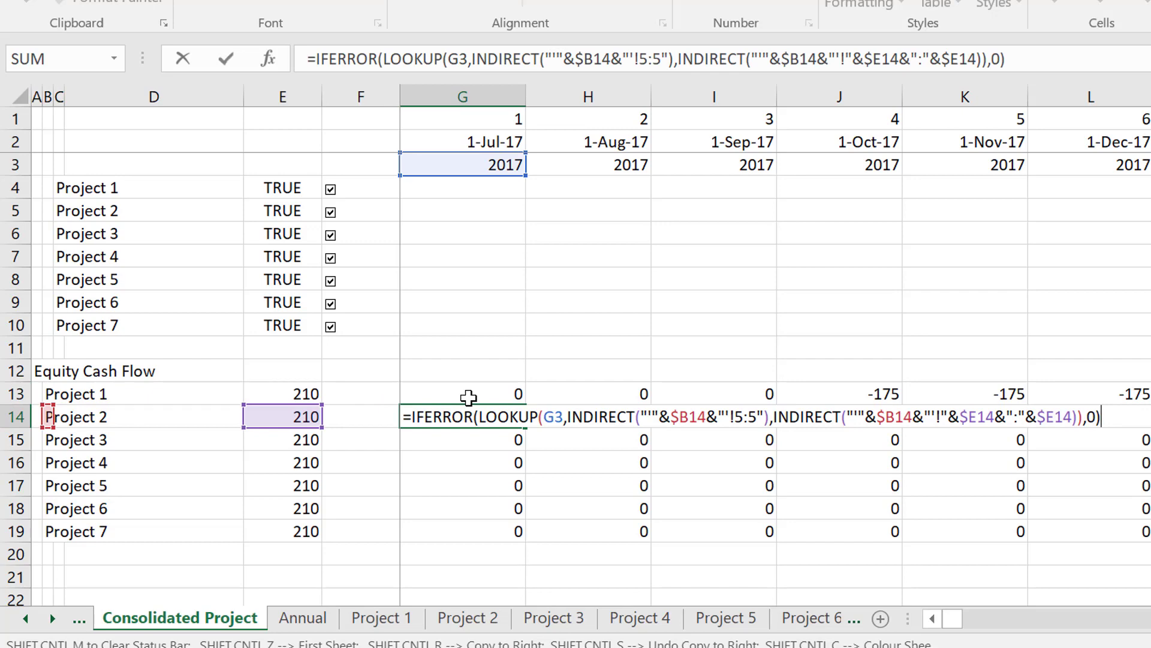
{"action": "key", "text": "Escape"}
Lock the row of the date reference in the G13 formula so the lookup value reads G$2.
{"action": "key", "text": "Up"}
{"action": "key", "text": "F2"}
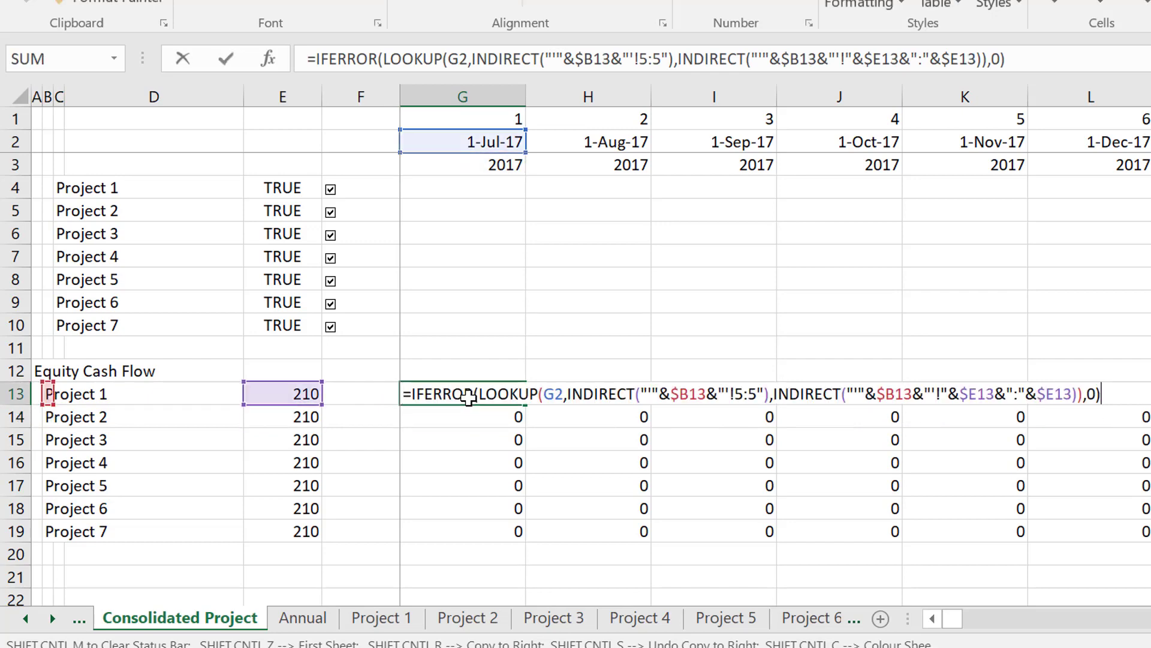
{"action": "key", "text": "Left"}
{"action": "key", "text": "Left"}
{"action": "key", "text": "Left"}
{"action": "key", "text": "Left"}
{"action": "key", "text": "Left"}
{"action": "key", "text": "Left"}
{"action": "key", "text": "Left"}
{"action": "key", "text": "Left"}
{"action": "key", "text": "Left"}
{"action": "key", "text": "Left"}
{"action": "key", "text": "Left"}
{"action": "key", "text": "Left"}
{"action": "key", "text": "Left"}
{"action": "key", "text": "Left"}
{"action": "key", "text": "Left"}
{"action": "key", "text": "Left"}
{"action": "key", "text": "Left"}
{"action": "key", "text": "Left"}
{"action": "key", "text": "Left"}
{"action": "key", "text": "Left"}
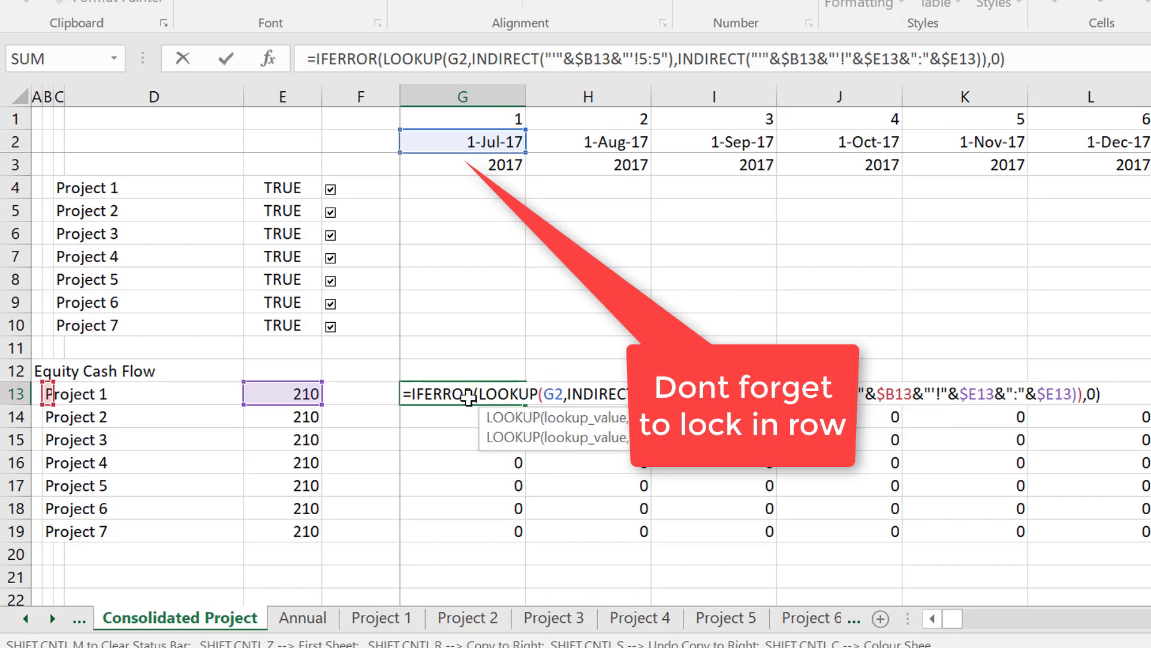
{"action": "key", "text": "Left"}
{"action": "key", "text": "Left"}
{"action": "key", "text": "Left"}
{"action": "key", "text": "Left"}
{"action": "key", "text": "Left"}
{"action": "key", "text": "Left"}
{"action": "key", "text": "Left"}
{"action": "key", "text": "Left"}
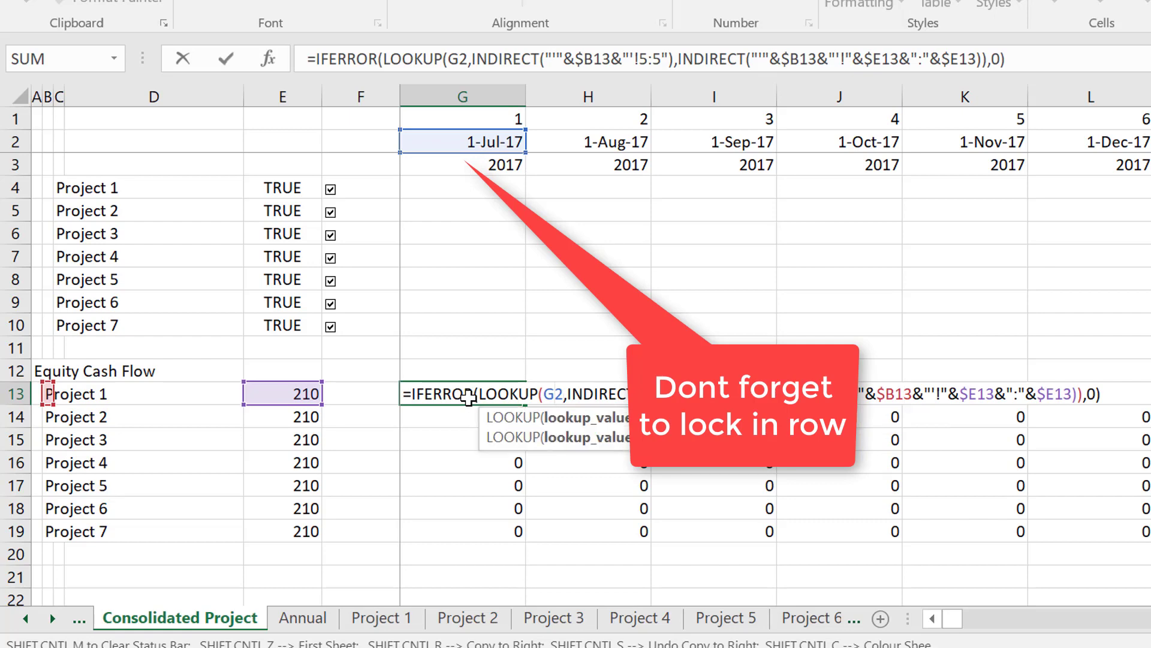
{"action": "type", "text": "$"}
{"action": "key", "text": "Return"}
{"action": "key", "text": "Up"}
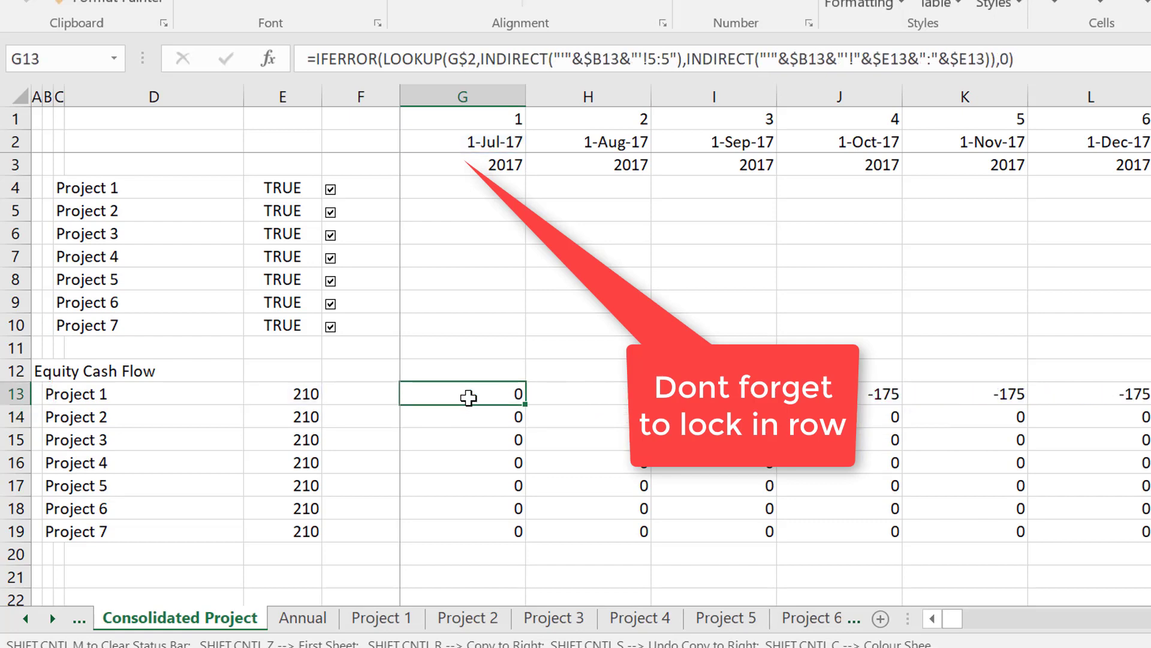
Copy the corrected G13 formula across the timeline and fill it down through Project 7 in row 19.
{"action": "key", "text": "ctrl+shift+Right"}
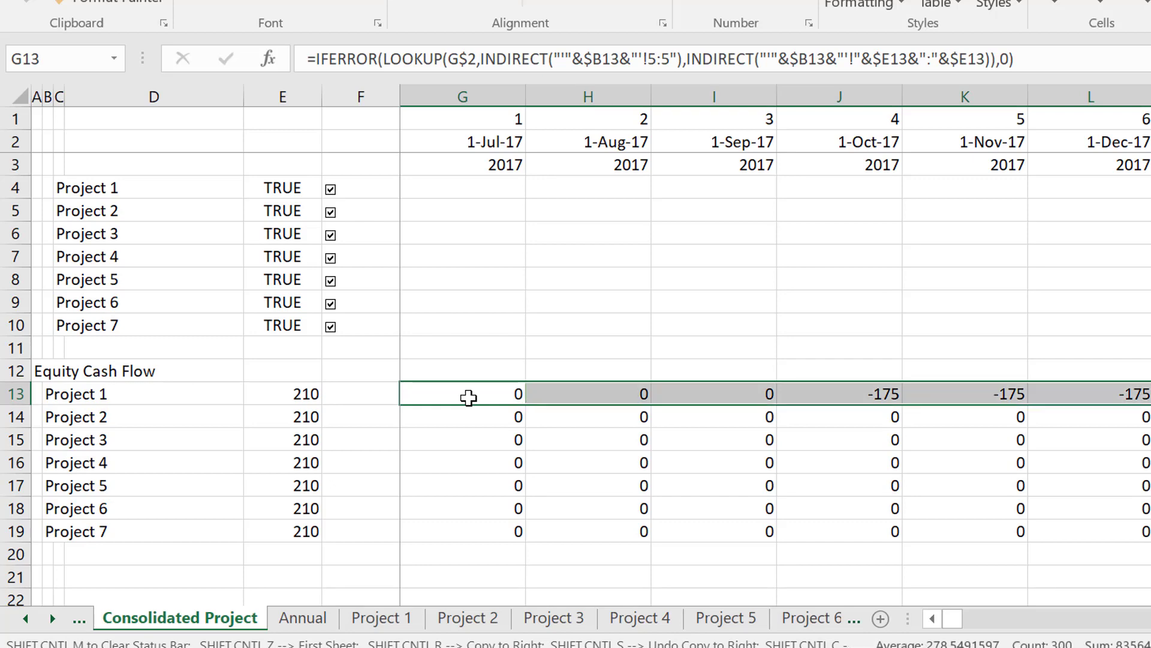
{"action": "key", "text": "shift+Down"}
{"action": "key", "text": "shift+Down"}
{"action": "key", "text": "shift+Down"}
{"action": "key", "text": "shift+Down"}
{"action": "key", "text": "shift+Down"}
{"action": "key", "text": "shift+Down"}
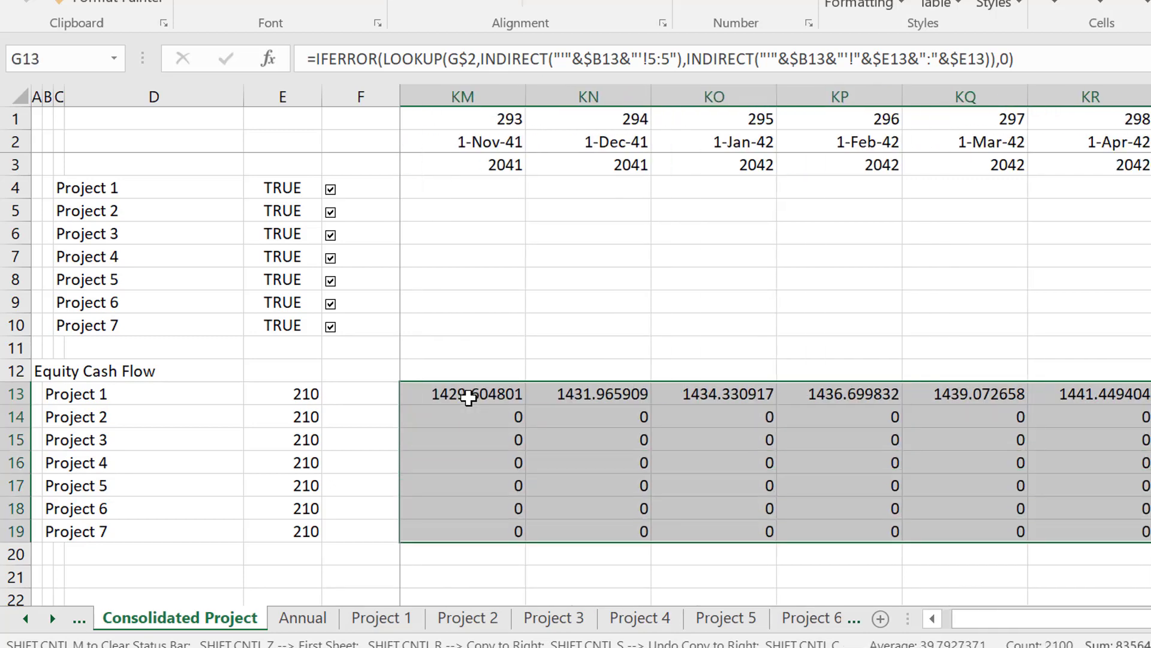
{"action": "key", "text": "ctrl+d"}
{"action": "key", "text": "ctrl+Left"}
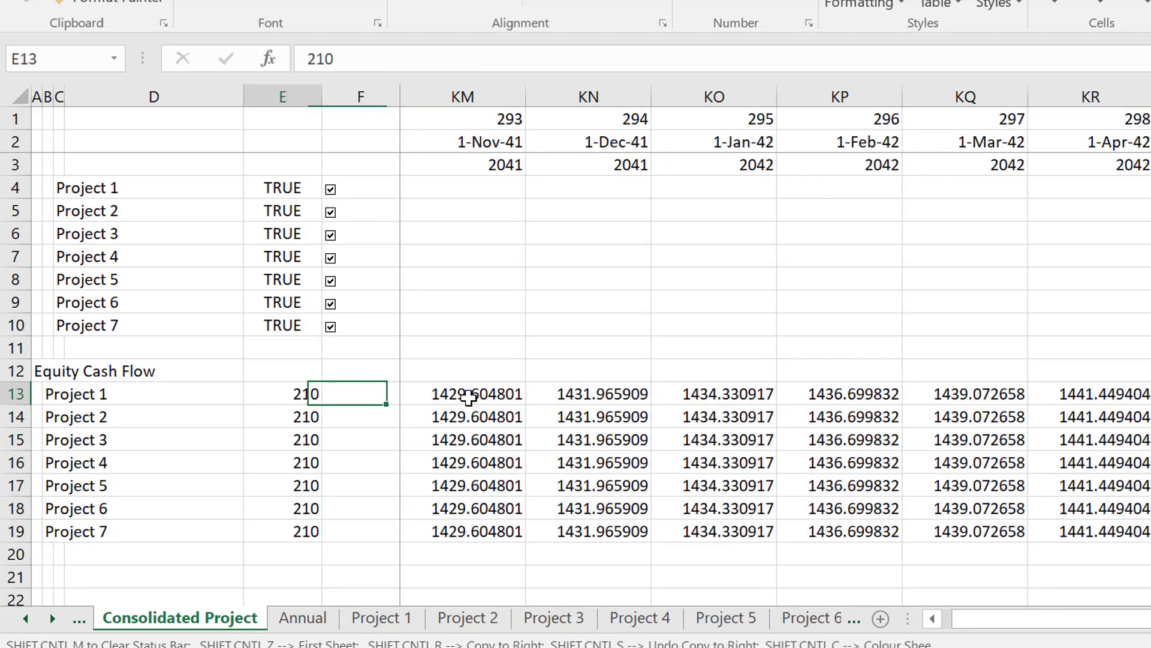
{"action": "key", "text": "Right"}
{"action": "key", "text": "Right"}
{"action": "key", "text": "Right"}
{"action": "key", "text": "Right"}
{"action": "key", "text": "Right"}
{"action": "key", "text": "Right"}
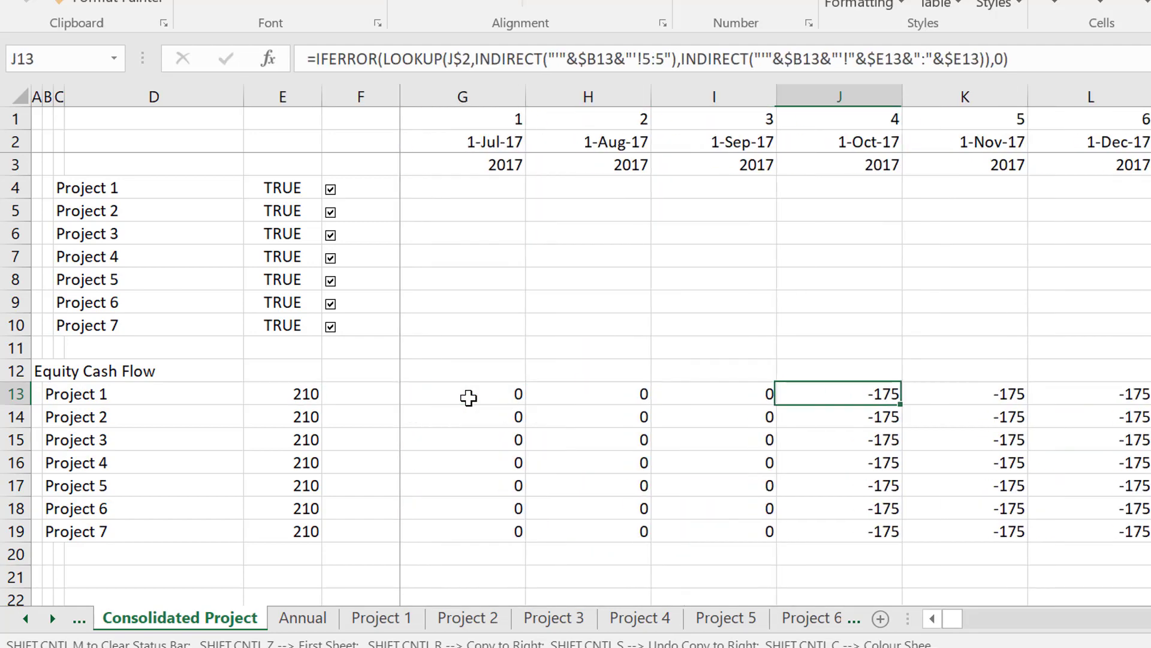
{"action": "key", "text": "Left"}
Set Project 2's start date to 10/1/2018 on the Consolidated Inputs sheet.
{"action": "key", "text": "ctrl+Page_Up"}
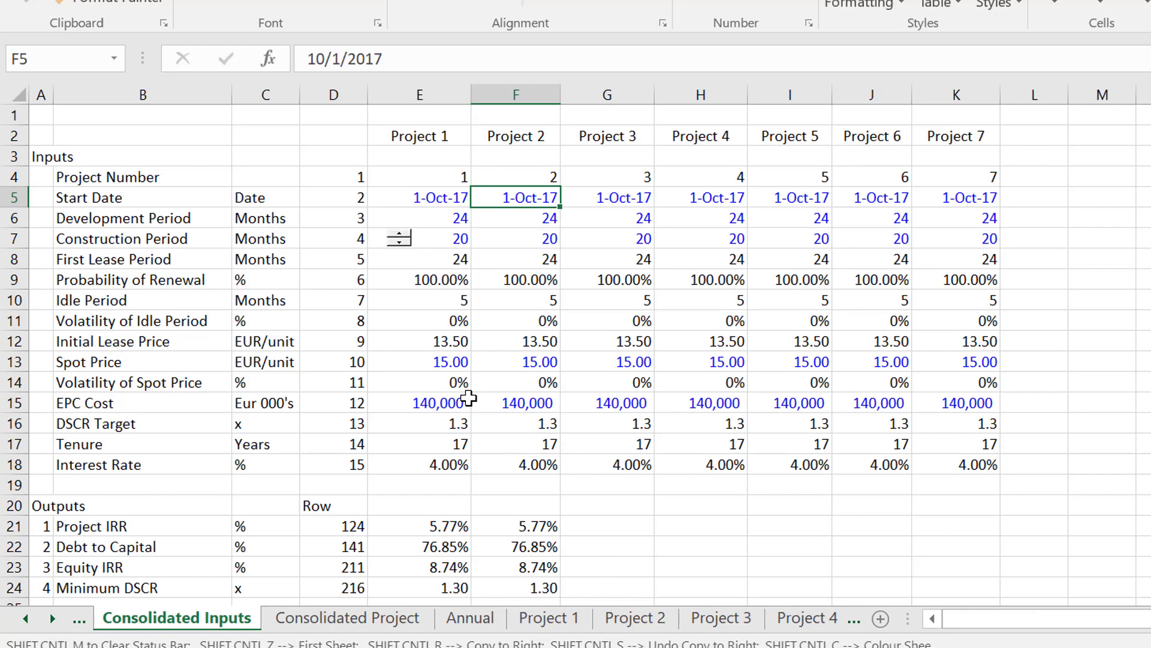
{"action": "key", "text": "Down"}
{"action": "key", "text": "Left"}
{"action": "key", "text": "Left"}
{"action": "key", "text": "Right"}
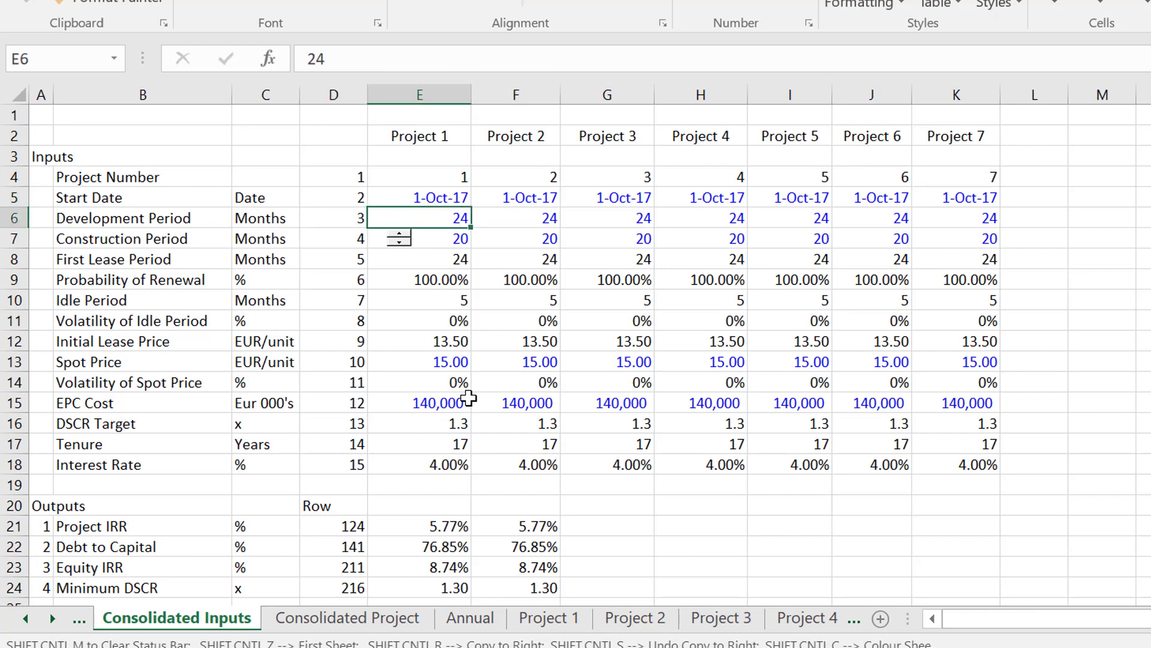
{"action": "key", "text": "Right"}
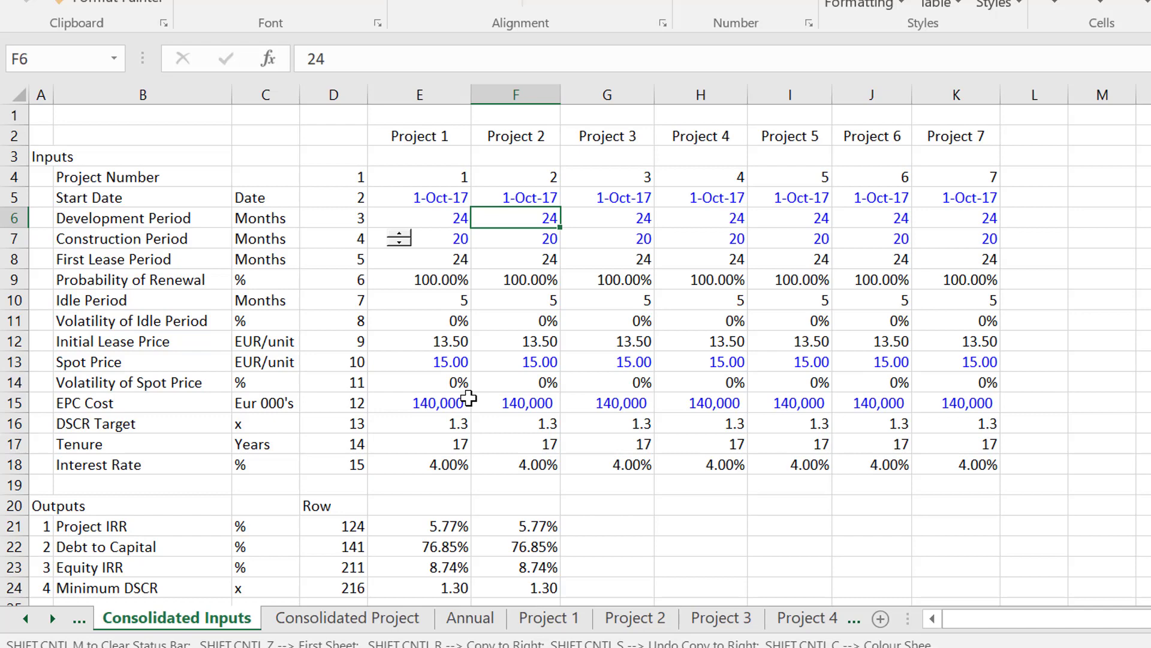
{"action": "key", "text": "Up"}
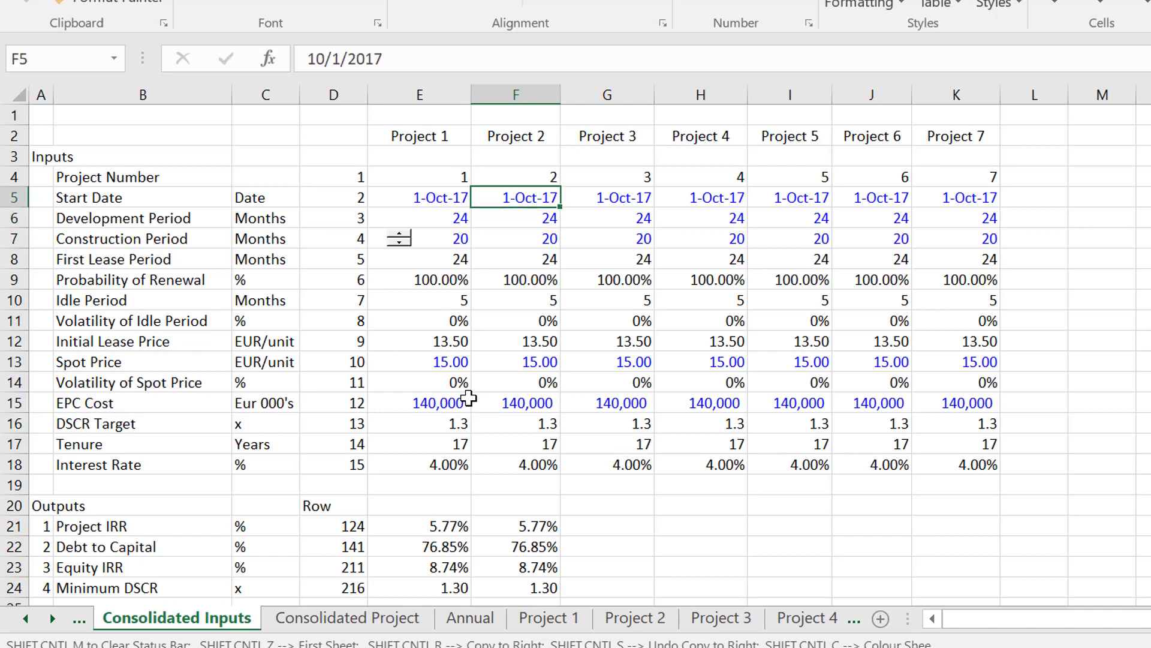
{"action": "key", "text": "F2"}
{"action": "key", "text": "BackSpace"}
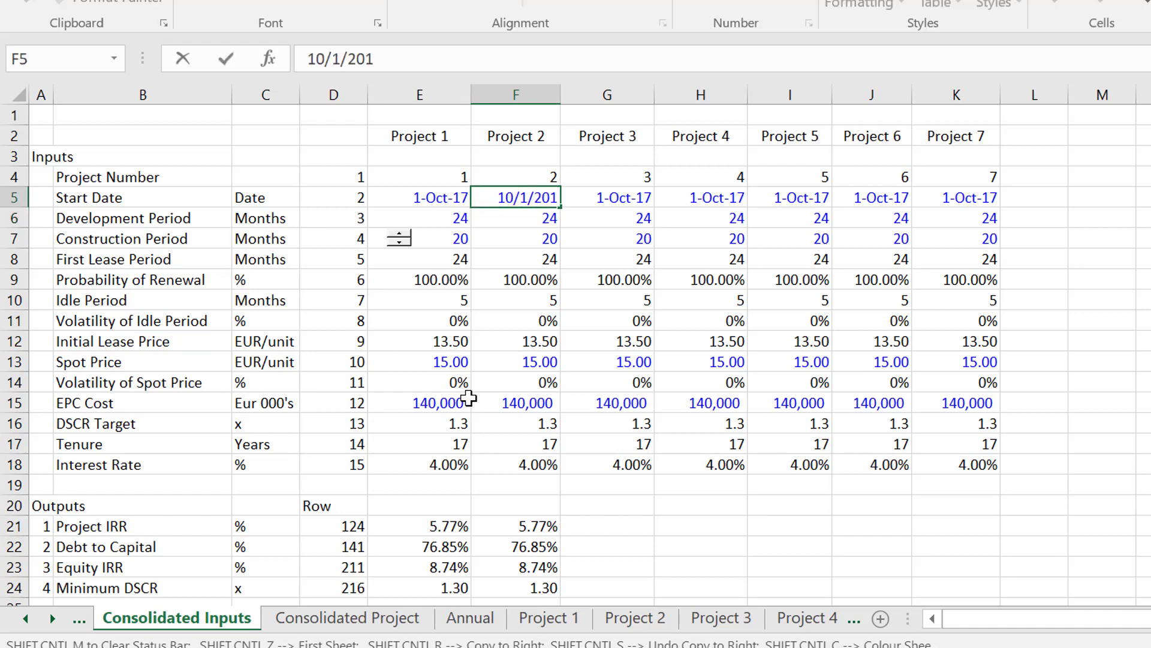
{"action": "type", "text": "8"}
{"action": "key", "text": "Return"}
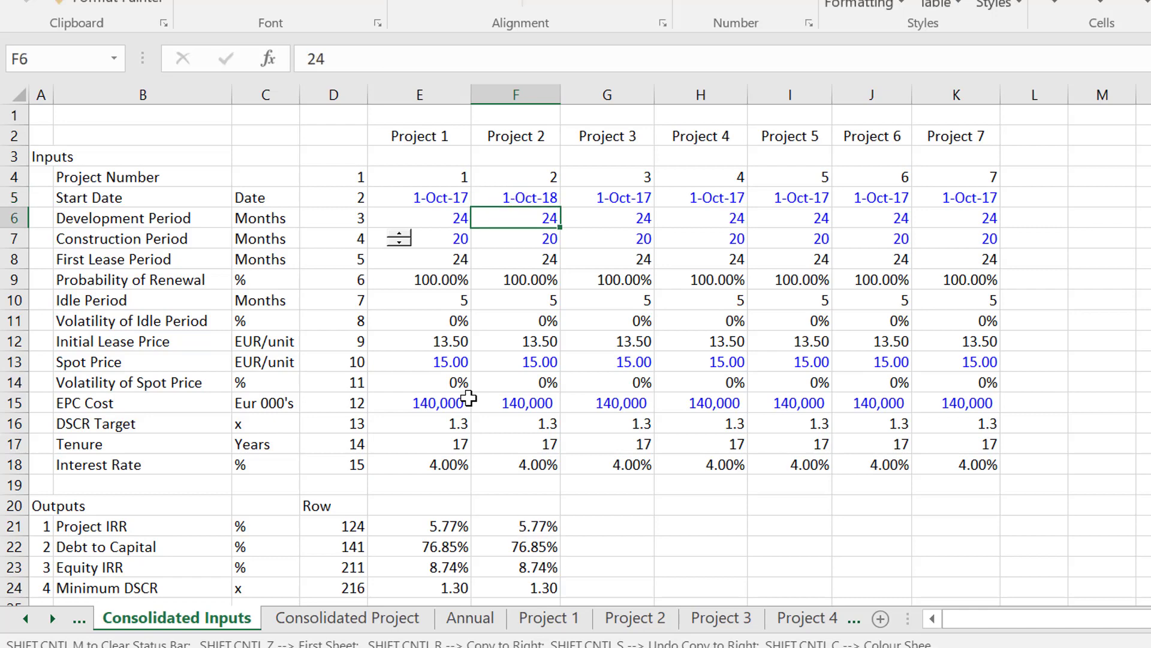
Examine Project 2's equity cash flows in row 14 of the Consolidated Project sheet against the other projects across the timeline.
{"action": "key", "text": "ctrl+Page_Down"}
{"action": "key", "text": "Down"}
{"action": "key", "text": "Right"}
{"action": "key", "text": "Right"}
{"action": "key", "text": "Right"}
{"action": "key", "text": "Right"}
{"action": "key", "text": "Right"}
{"action": "key", "text": "Right"}
{"action": "key", "text": "Right"}
{"action": "key", "text": "Right"}
{"action": "key", "text": "Right"}
{"action": "key", "text": "Right"}
{"action": "key", "text": "Right"}
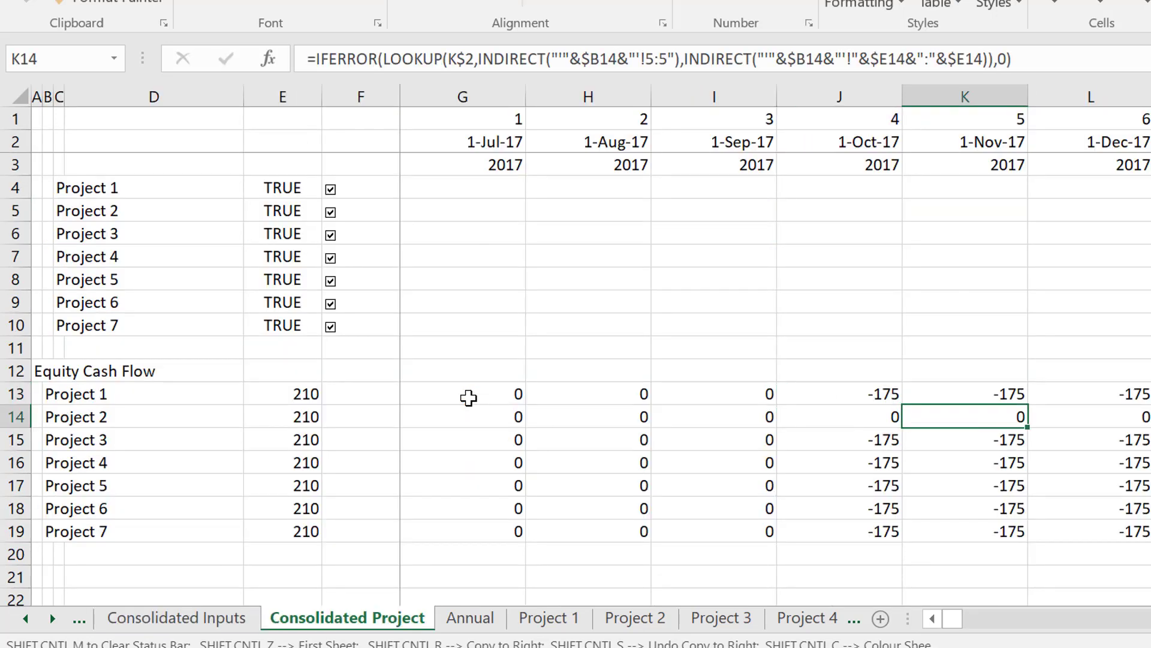
{"action": "key", "text": "Right"}
{"action": "key", "text": "Right"}
{"action": "key", "text": "Right"}
{"action": "key", "text": "Right"}
{"action": "key", "text": "Right"}
{"action": "key", "text": "Right"}
{"action": "key", "text": "Right"}
{"action": "key", "text": "Right"}
{"action": "key", "text": "Right"}
{"action": "key", "text": "Right"}
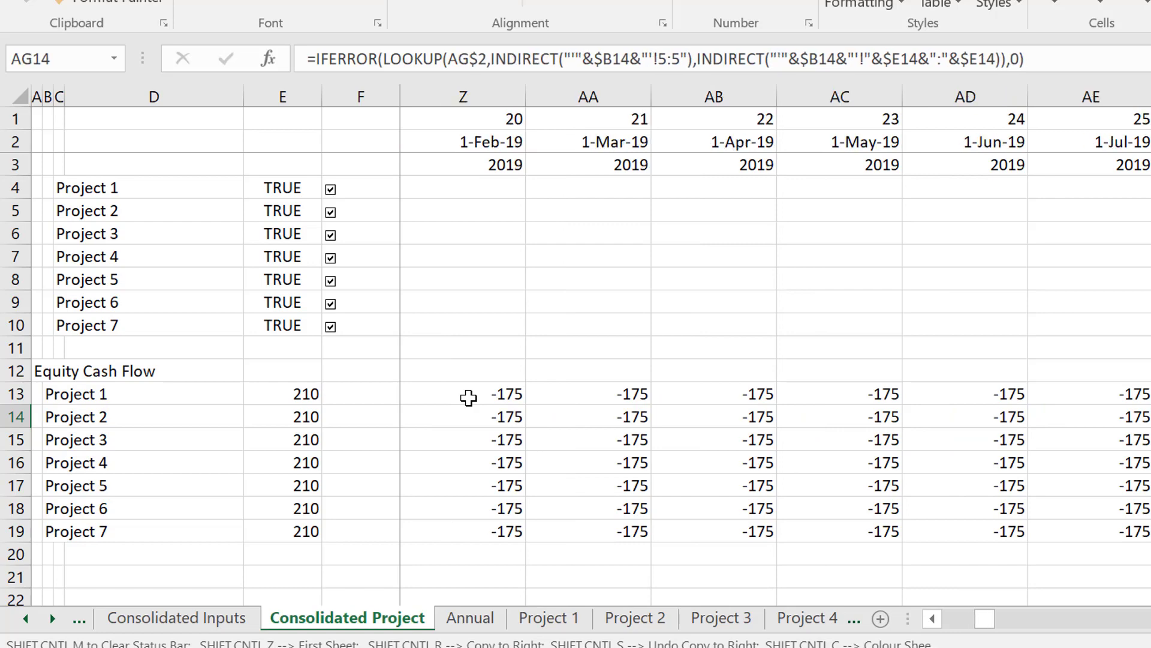
{"action": "key", "text": "Right"}
{"action": "key", "text": "Right"}
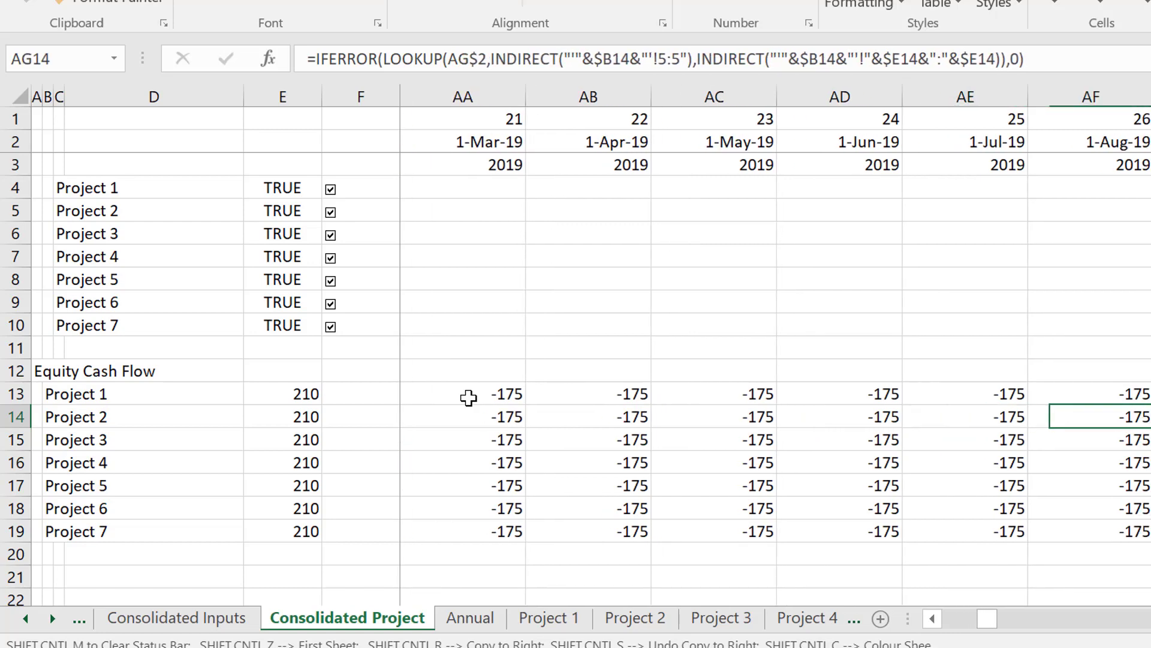
{"action": "key", "text": "ctrl+Right"}
{"action": "key", "text": "Left"}
{"action": "key", "text": "Left"}
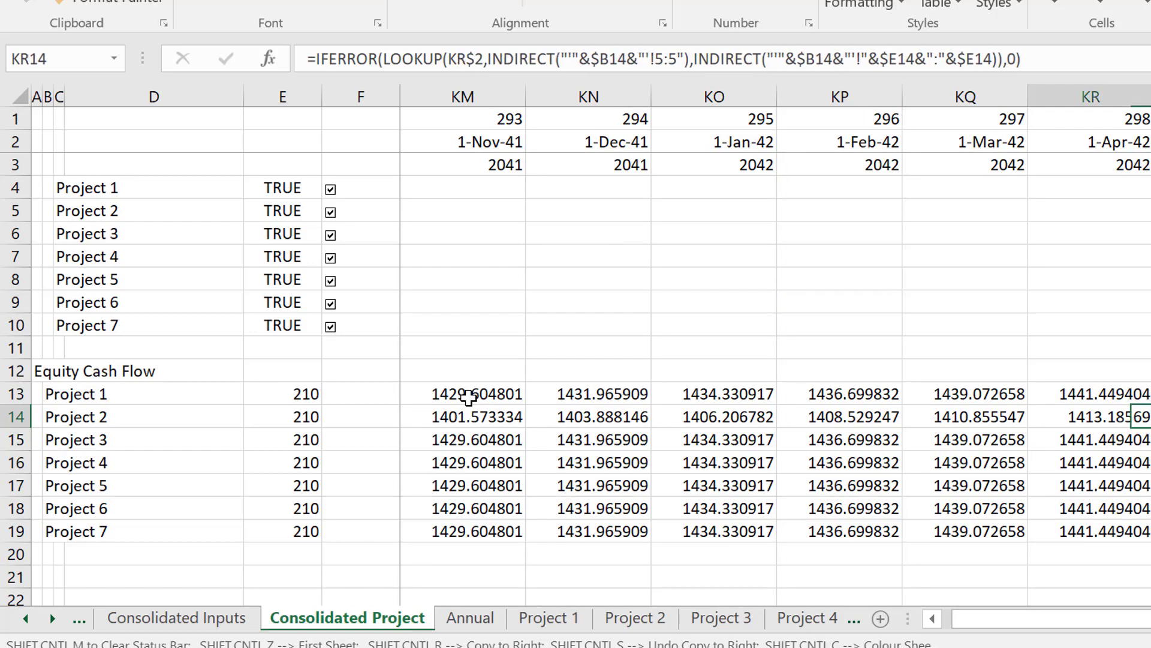
{"action": "key", "text": "Right"}
{"action": "key", "text": "Right"}
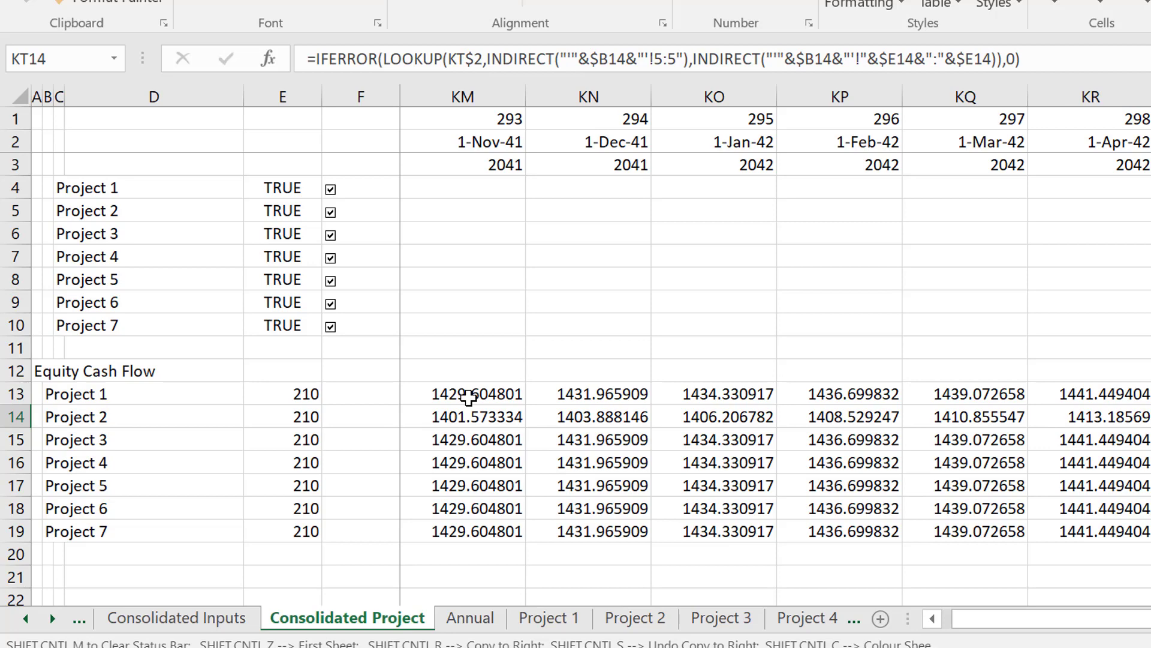
{"action": "key", "text": "ctrl+Left"}
{"action": "key", "text": "Left"}
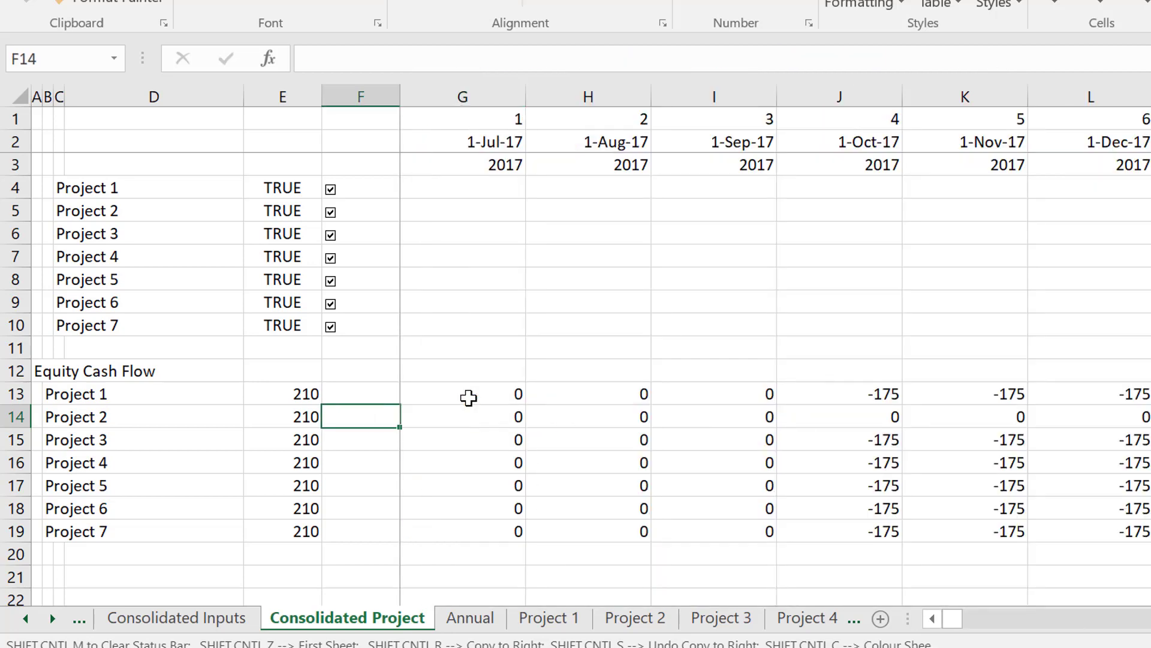
{"action": "key", "text": "Left"}
{"action": "key", "text": "Left"}
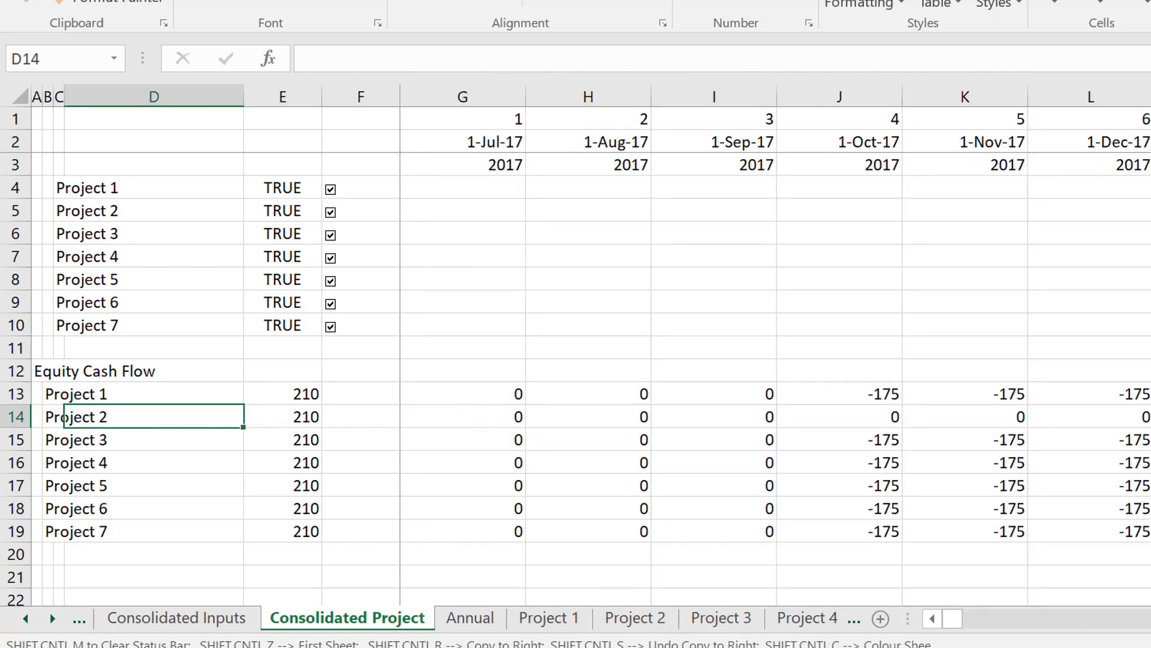
{"action": "right_click", "coordinate": [1079, 647]}
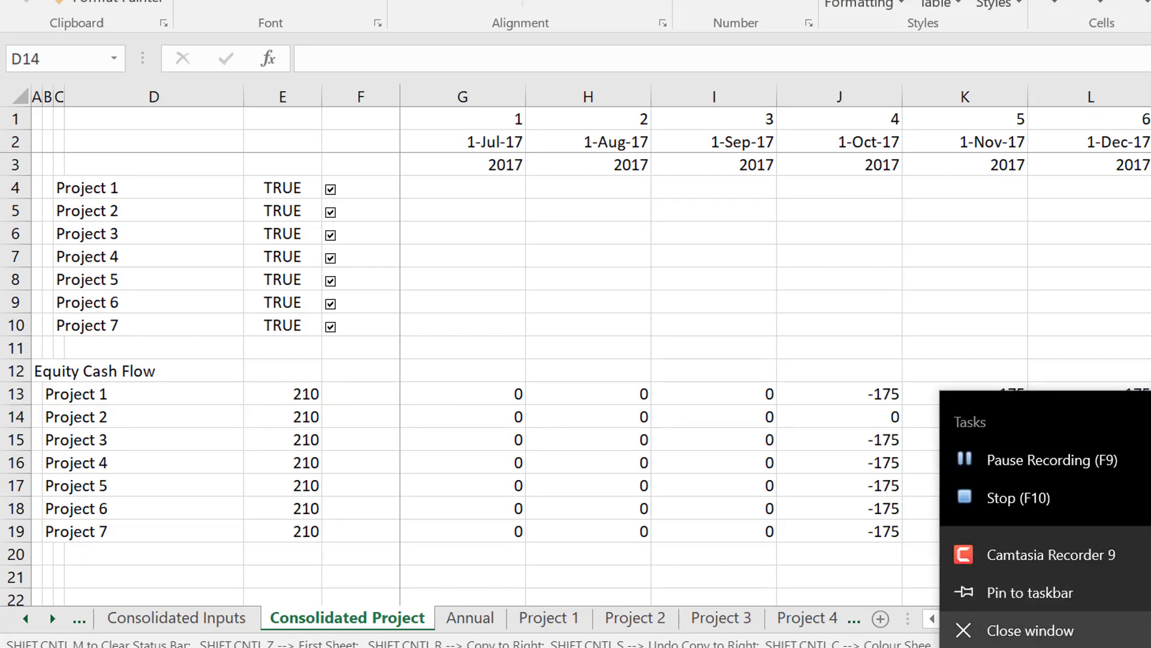
{"action": "left_click", "coordinate": [1079, 647]}
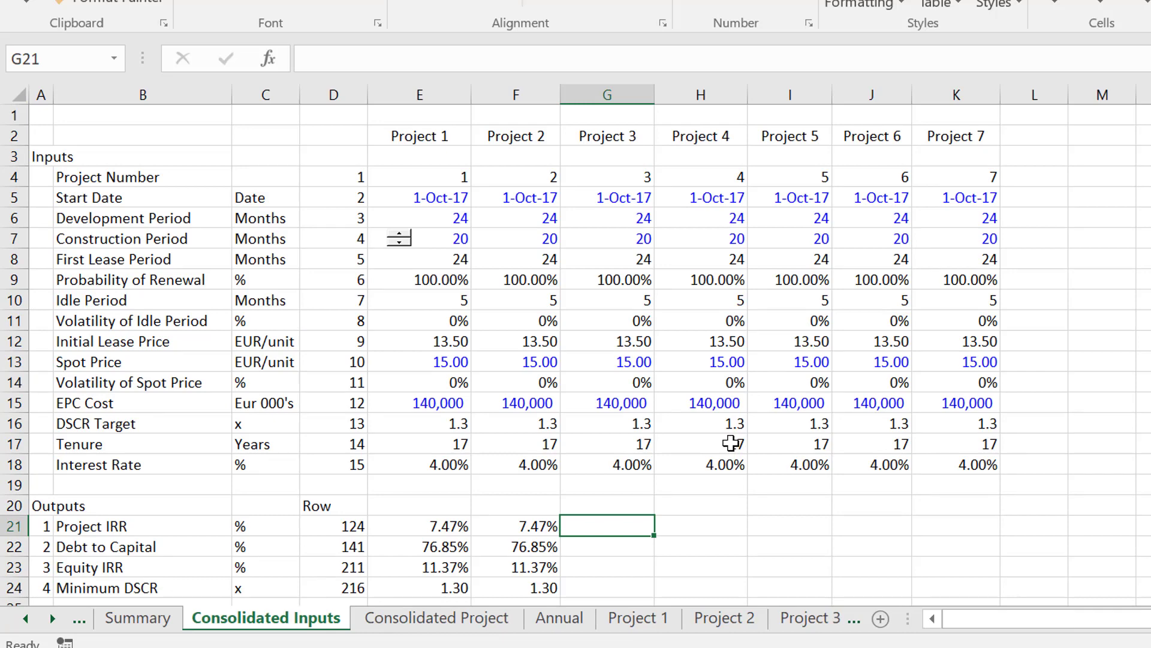
Review the INDIRECT formula in F21, and copy the Project 2 output formulas in F21:F24 across to Project 7 in column K.
{"action": "key", "text": "Left"}
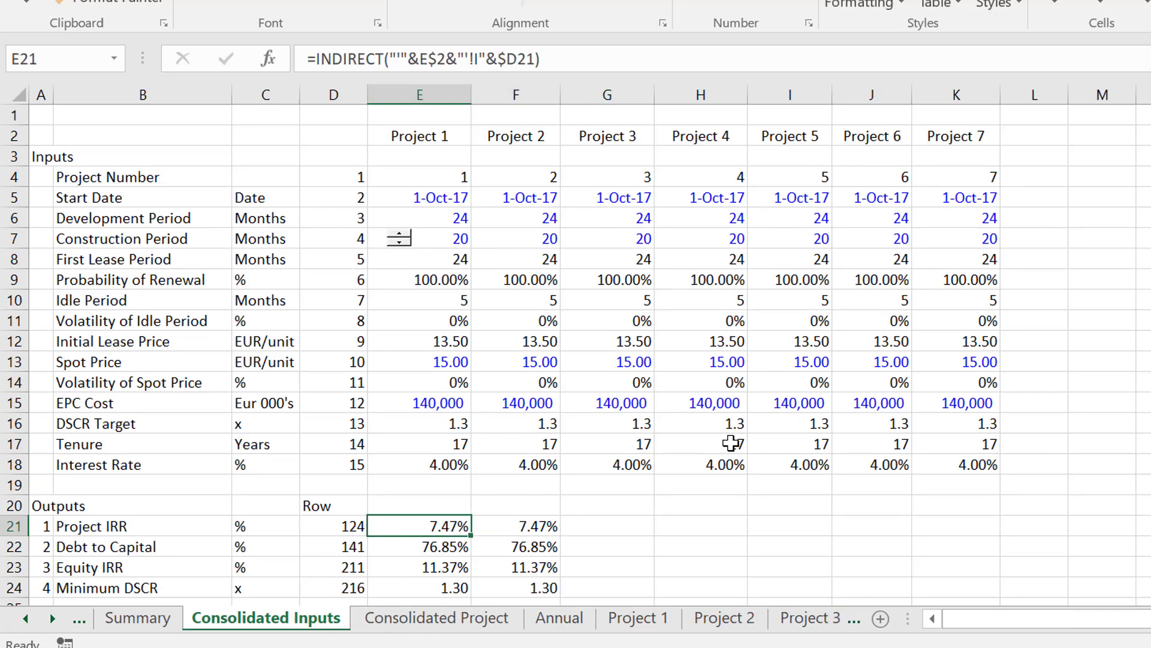
{"action": "key", "text": "F2"}
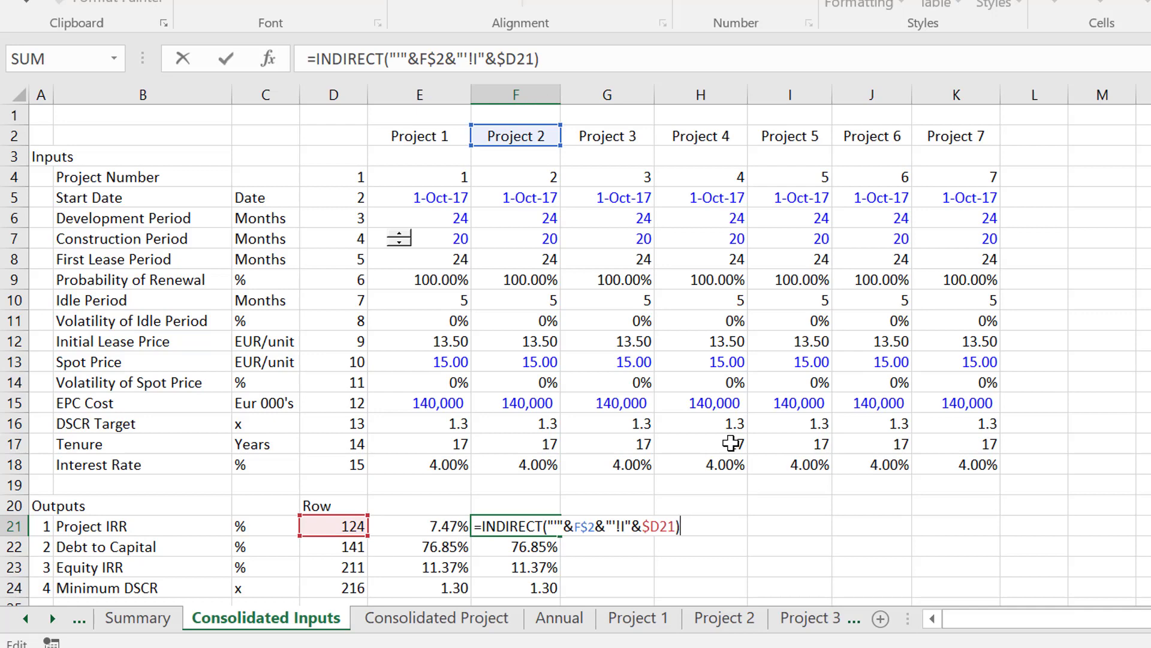
{"action": "key", "text": "Escape"}
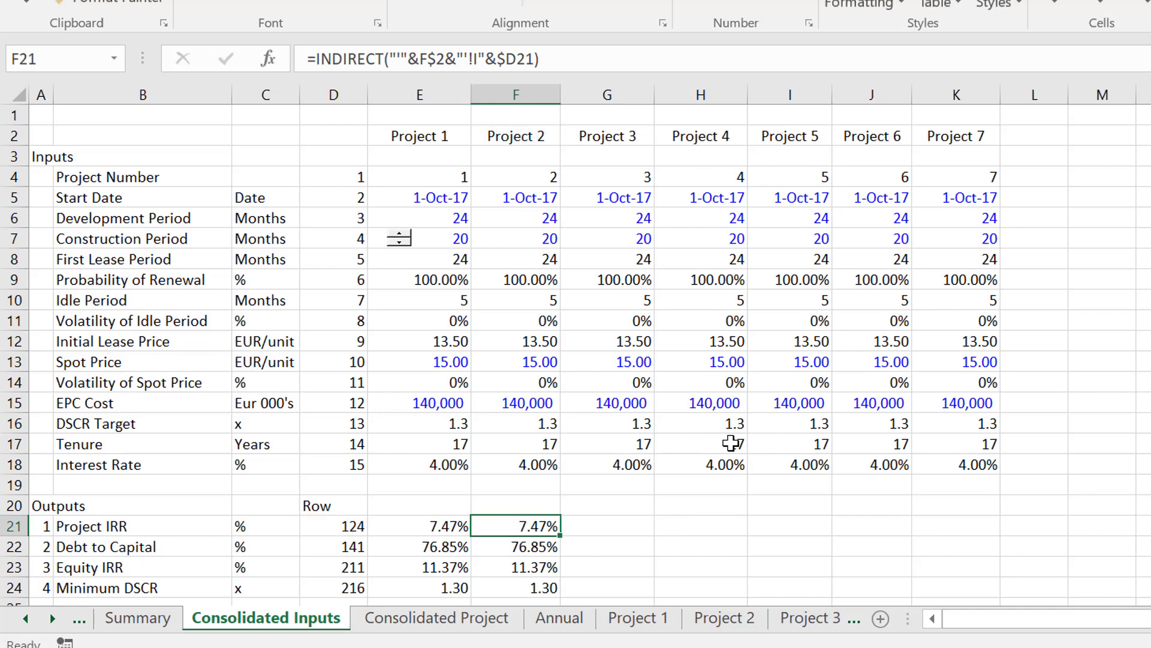
{"action": "key", "text": "shift+Down"}
{"action": "key", "text": "shift+Down"}
{"action": "key", "text": "shift+Down"}
{"action": "key", "text": "shift+Right"}
{"action": "key", "text": "shift+Right"}
{"action": "key", "text": "shift+Right"}
{"action": "key", "text": "shift+Right"}
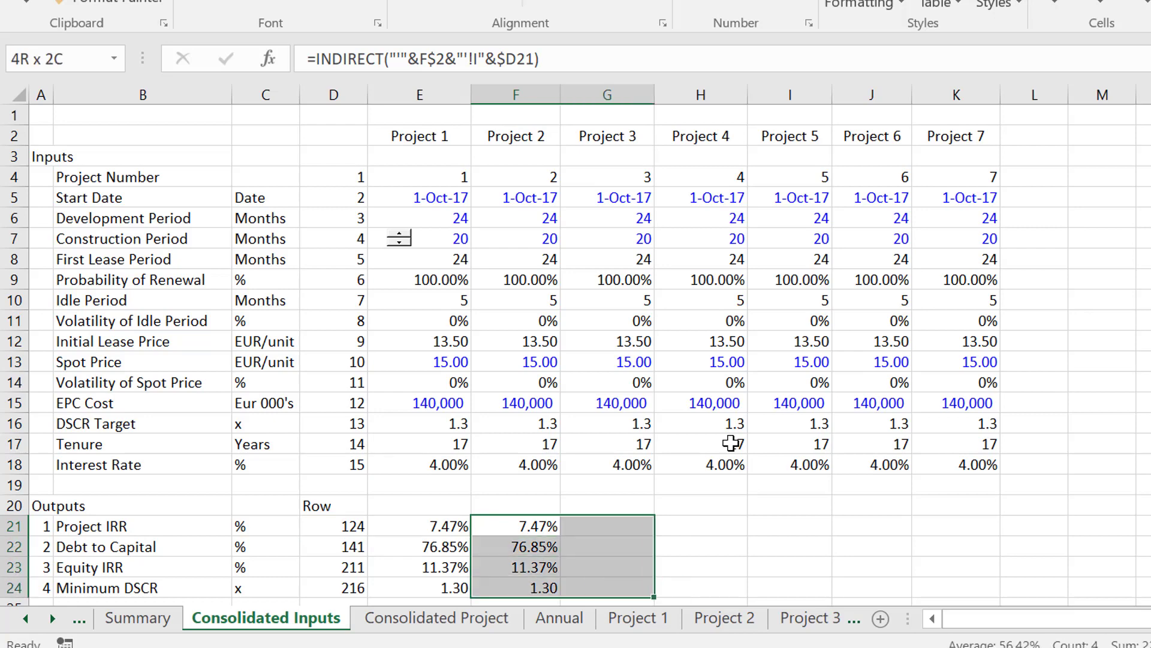
{"action": "key", "text": "shift+Right"}
{"action": "key", "text": "ctrl+r"}
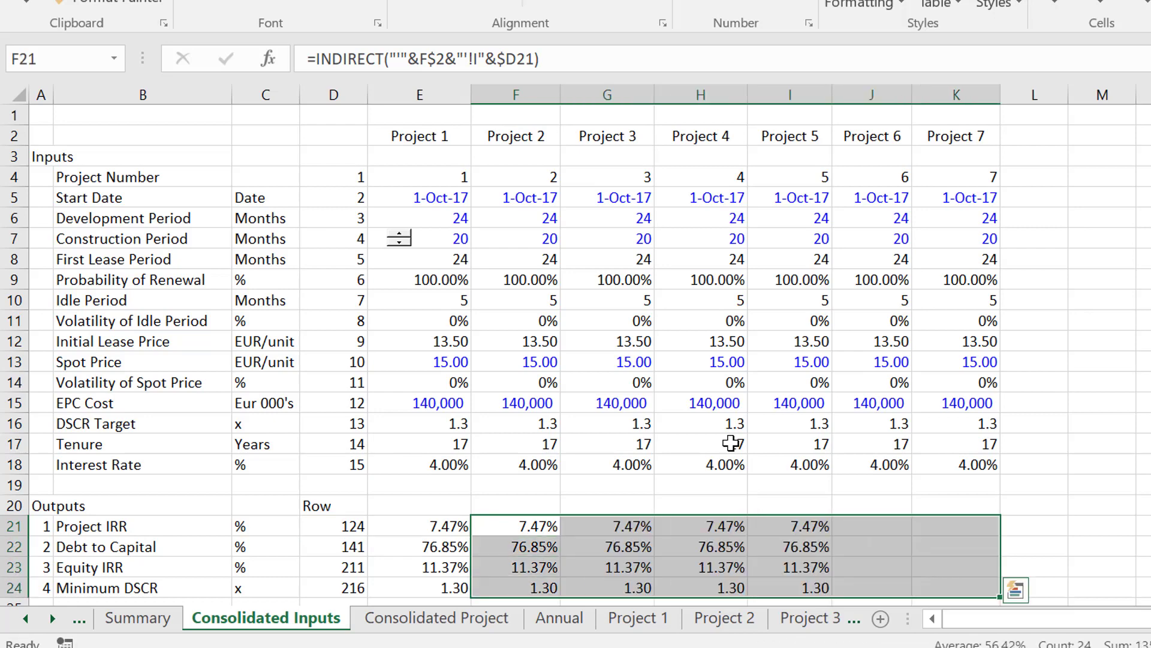
Examine the project inputs and output formulas in columns E and F, including Project 2's start date formula.
{"action": "key", "text": "Up"}
{"action": "key", "text": "Left"}
{"action": "key", "text": "Up"}
{"action": "key", "text": "Up"}
{"action": "key", "text": "Up"}
{"action": "key", "text": "Up"}
{"action": "key", "text": "Up"}
{"action": "key", "text": "Up"}
{"action": "key", "text": "Up"}
{"action": "key", "text": "Up"}
{"action": "key", "text": "Up"}
{"action": "key", "text": "Up"}
{"action": "key", "text": "Up"}
{"action": "key", "text": "Up"}
{"action": "key", "text": "Up"}
{"action": "key", "text": "Up"}
{"action": "key", "text": "Up"}
{"action": "key", "text": "Up"}
{"action": "key", "text": "Up"}
{"action": "key", "text": "Up"}
{"action": "key", "text": "Up"}
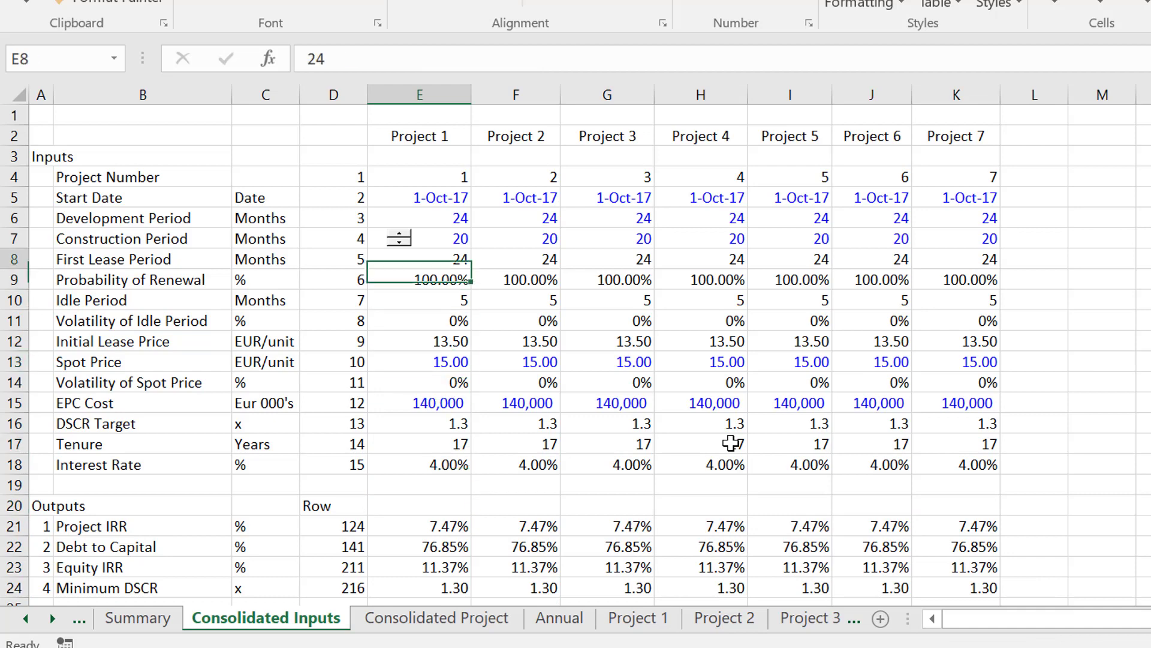
{"action": "key", "text": "Down"}
{"action": "key", "text": "Down"}
{"action": "key", "text": "Down"}
{"action": "key", "text": "Down"}
{"action": "key", "text": "Right"}
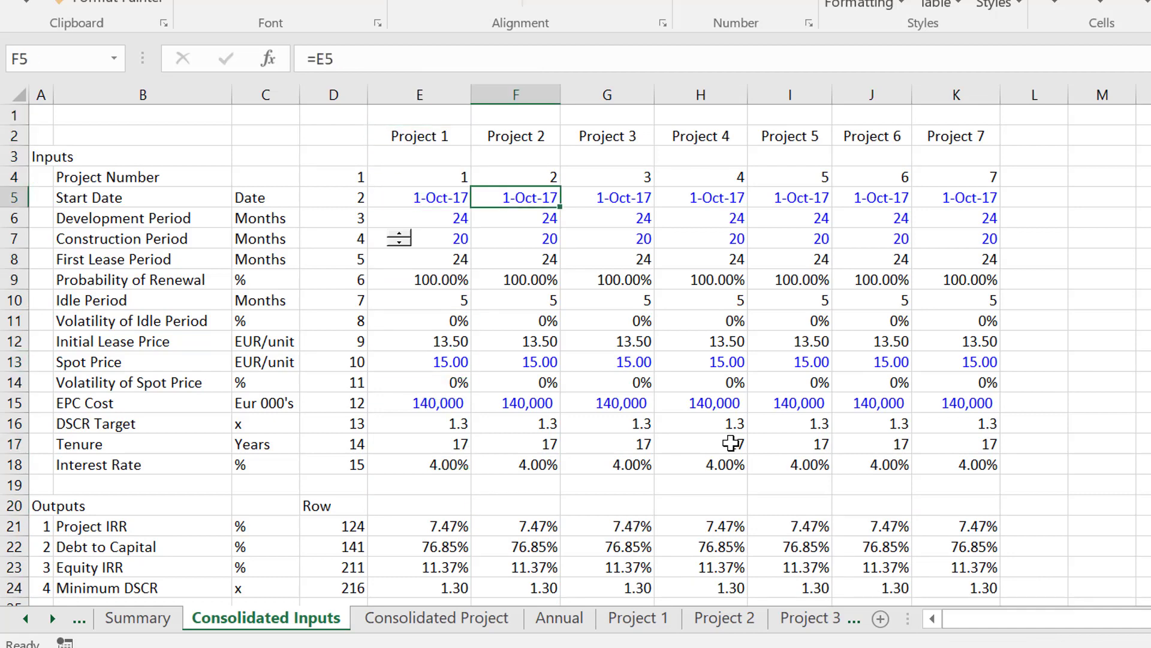
{"action": "key", "text": "Down"}
{"action": "key", "text": "Down"}
{"action": "key", "text": "Down"}
{"action": "key", "text": "Down"}
{"action": "key", "text": "Down"}
{"action": "key", "text": "Down"}
{"action": "key", "text": "Down"}
{"action": "key", "text": "Down"}
{"action": "key", "text": "Down"}
{"action": "key", "text": "Down"}
{"action": "key", "text": "Down"}
{"action": "key", "text": "Down"}
{"action": "key", "text": "Down"}
{"action": "key", "text": "Down"}
{"action": "key", "text": "Down"}
{"action": "key", "text": "Down"}
{"action": "key", "text": "Down"}
{"action": "key", "text": "Down"}
{"action": "key", "text": "Down"}
{"action": "key", "text": "Down"}
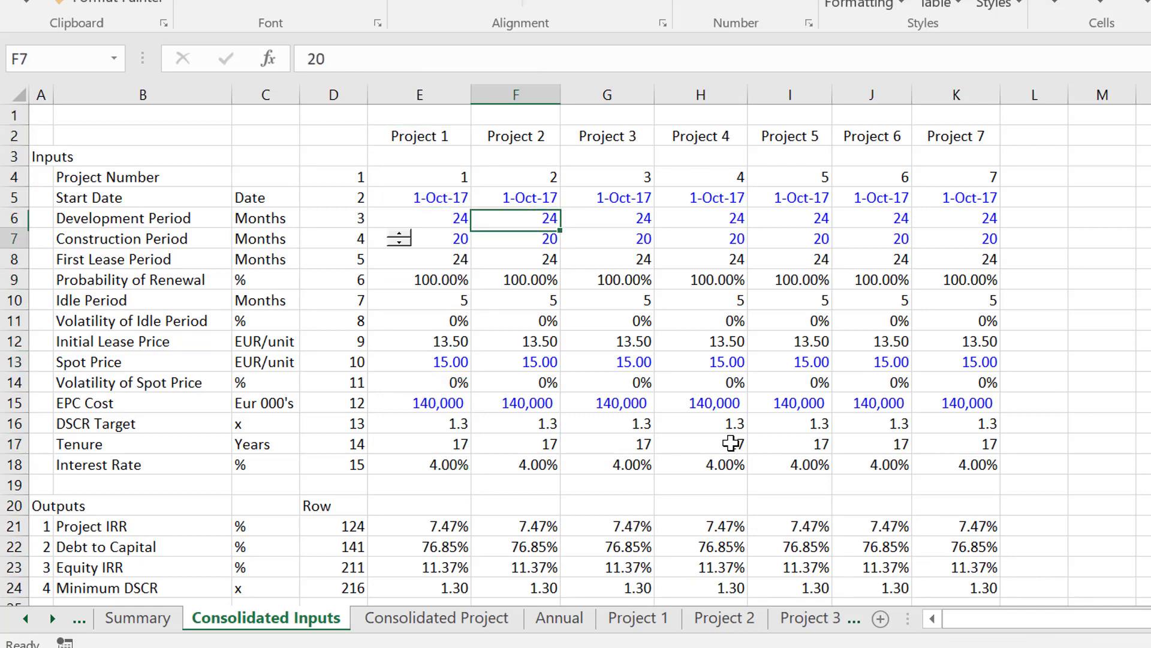
{"action": "key", "text": "Up"}
{"action": "key", "text": "Up"}
{"action": "key", "text": "Up"}
{"action": "key", "text": "Up"}
{"action": "key", "text": "Up"}
{"action": "key", "text": "Up"}
{"action": "key", "text": "Up"}
{"action": "key", "text": "Up"}
{"action": "key", "text": "Up"}
{"action": "key", "text": "Up"}
{"action": "key", "text": "Up"}
{"action": "key", "text": "Up"}
{"action": "key", "text": "Up"}
{"action": "key", "text": "Up"}
{"action": "key", "text": "Up"}
{"action": "key", "text": "Up"}
{"action": "key", "text": "Up"}
{"action": "key", "text": "Up"}
{"action": "key", "text": "Up"}
{"action": "key", "text": "Up"}
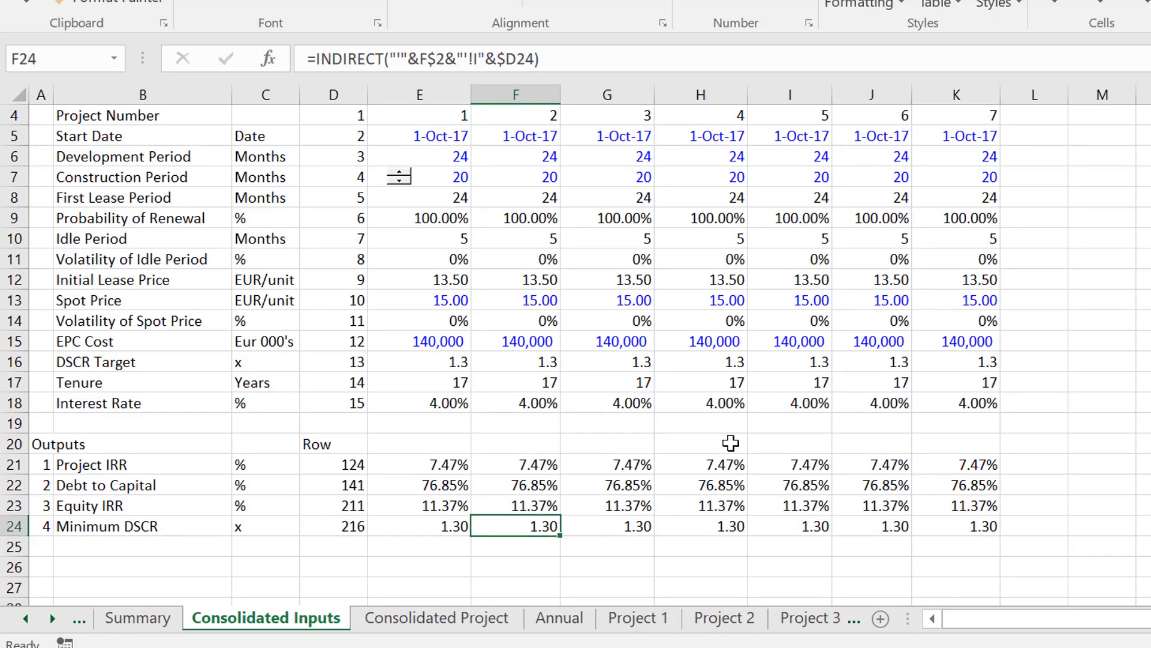
{"action": "key", "text": "Up"}
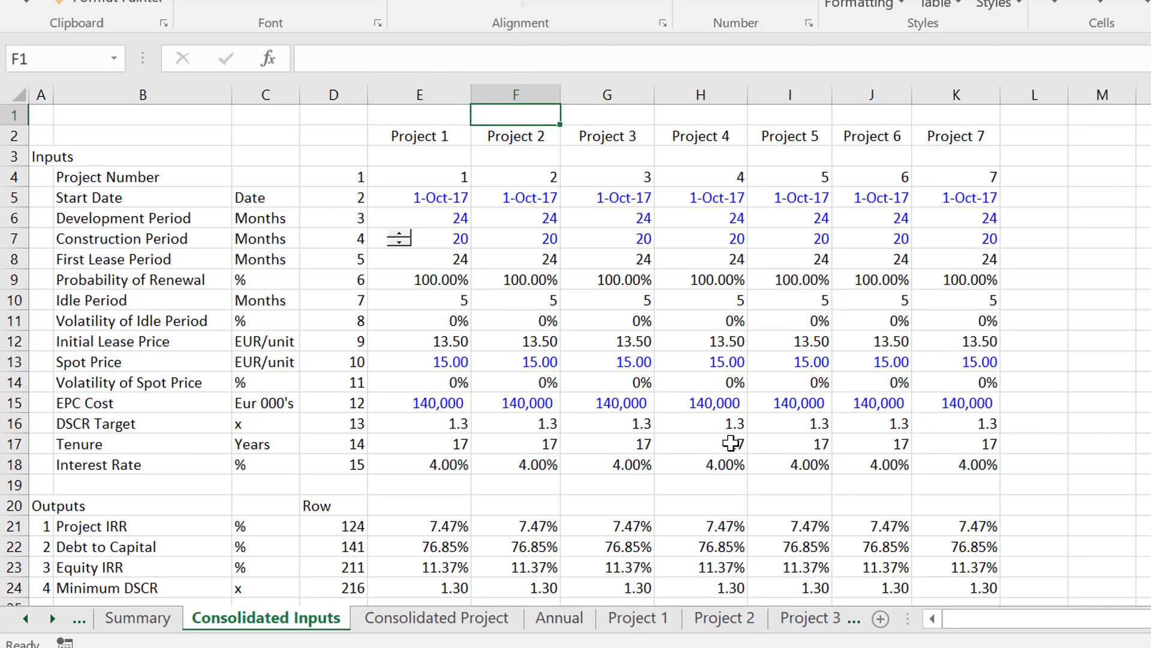
Examine the Total formula in G20 of the Consolidated Project sheet and the project cash flow rows it sums.
{"action": "key", "text": "ctrl+Page_Down"}
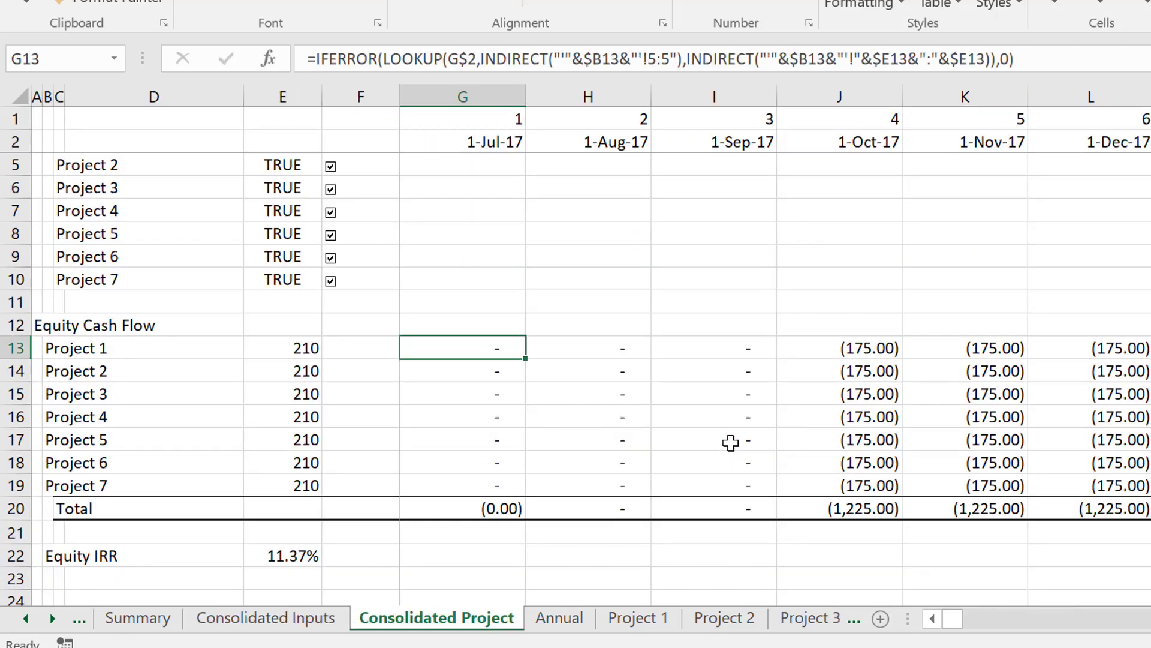
{"action": "key", "text": "Down"}
{"action": "key", "text": "Down"}
{"action": "key", "text": "Down"}
{"action": "key", "text": "Down"}
{"action": "key", "text": "Down"}
{"action": "key", "text": "Down"}
{"action": "key", "text": "Down"}
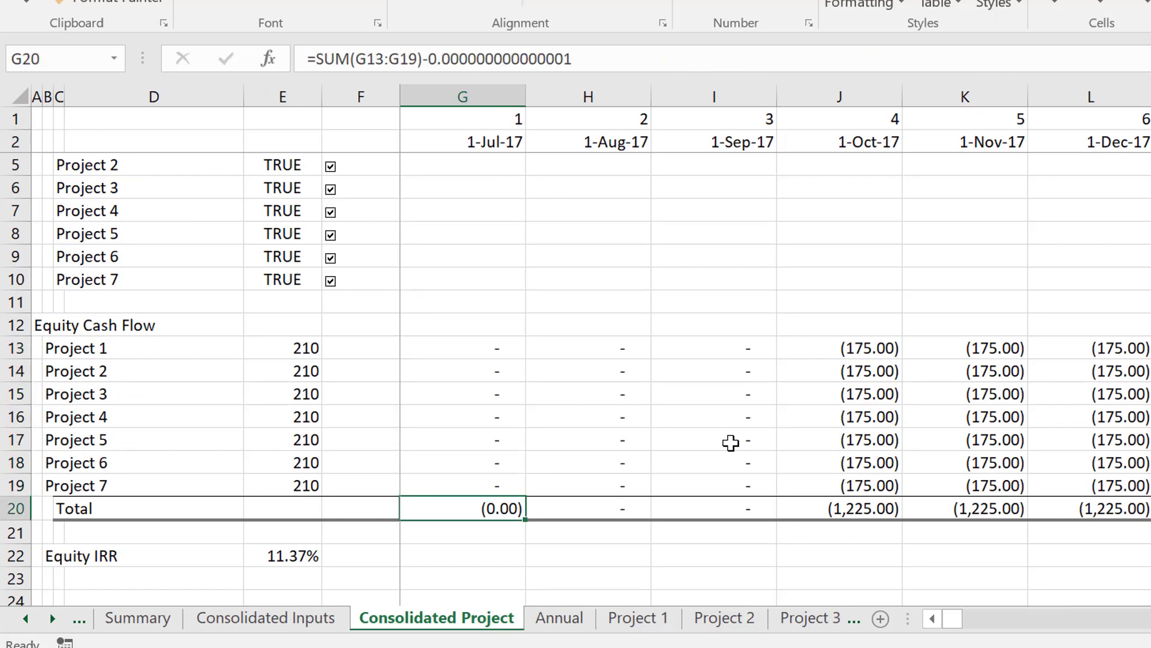
{"action": "key", "text": "F2"}
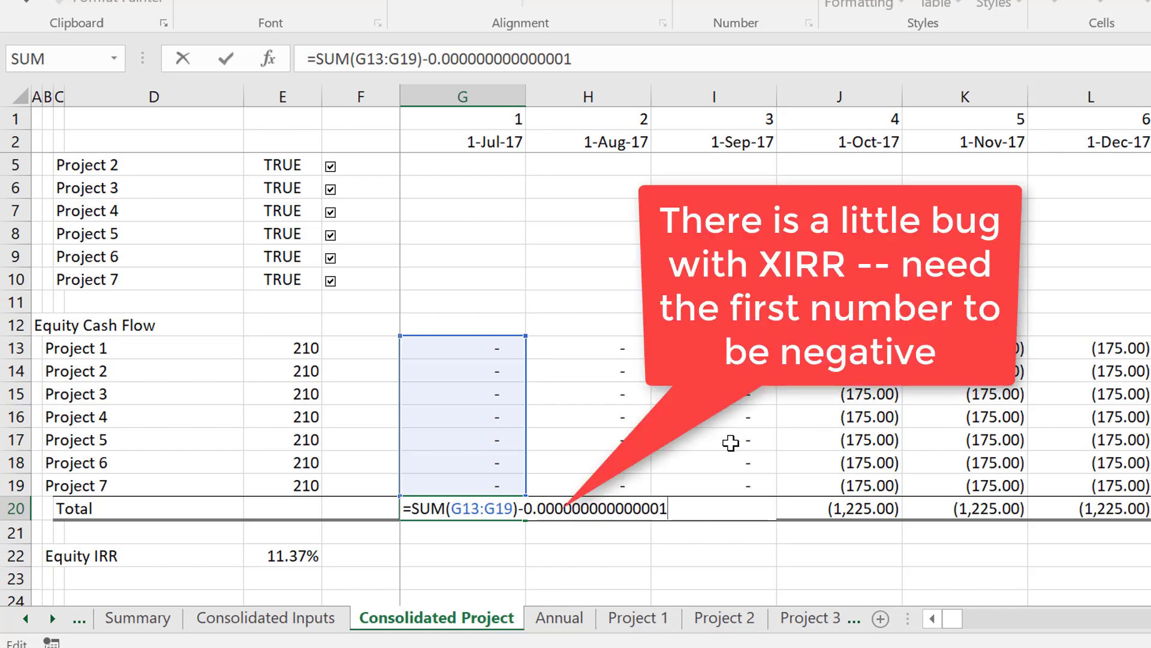
{"action": "key", "text": "ctrl+Return"}
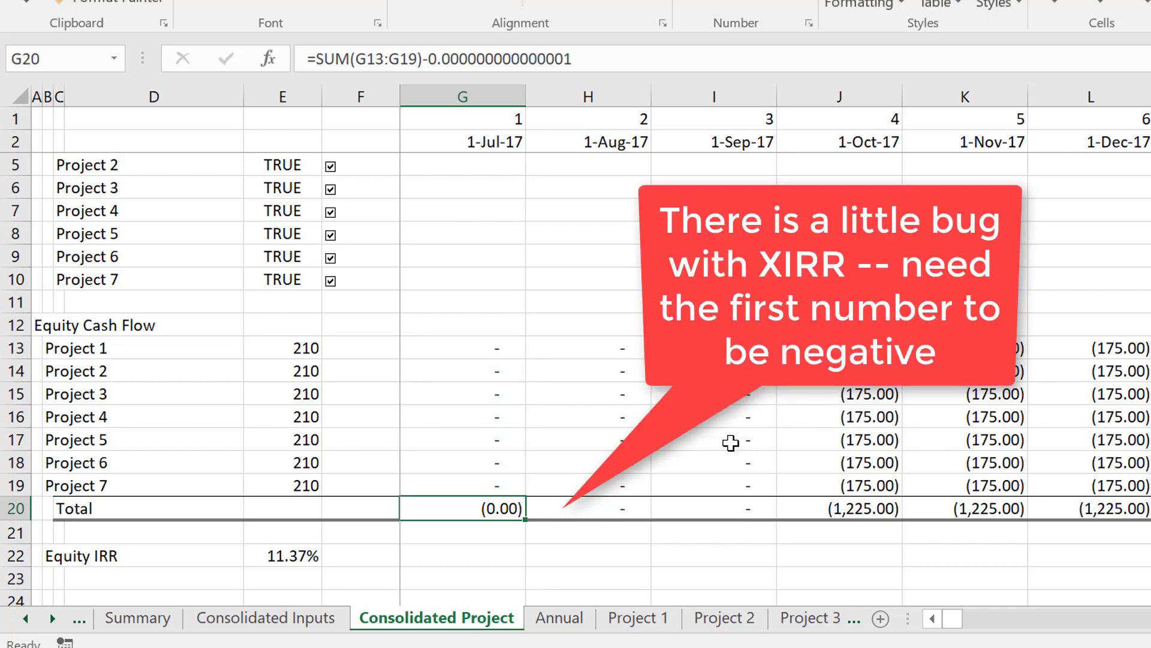
{"action": "key", "text": "Up"}
{"action": "key", "text": "Up"}
{"action": "key", "text": "Down"}
{"action": "key", "text": "Down"}
{"action": "key", "text": "Down"}
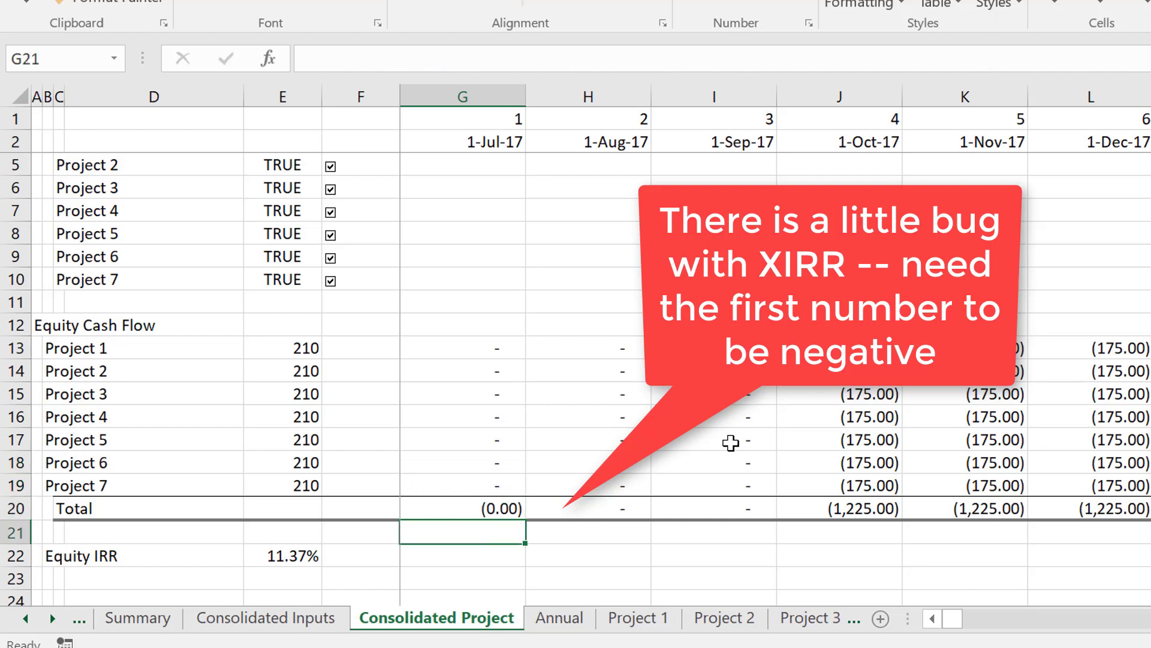
{"action": "key", "text": "Up"}
{"action": "key", "text": "Up"}
{"action": "key", "text": "Up"}
{"action": "key", "text": "Up"}
{"action": "key", "text": "Up"}
{"action": "key", "text": "Up"}
{"action": "key", "text": "Up"}
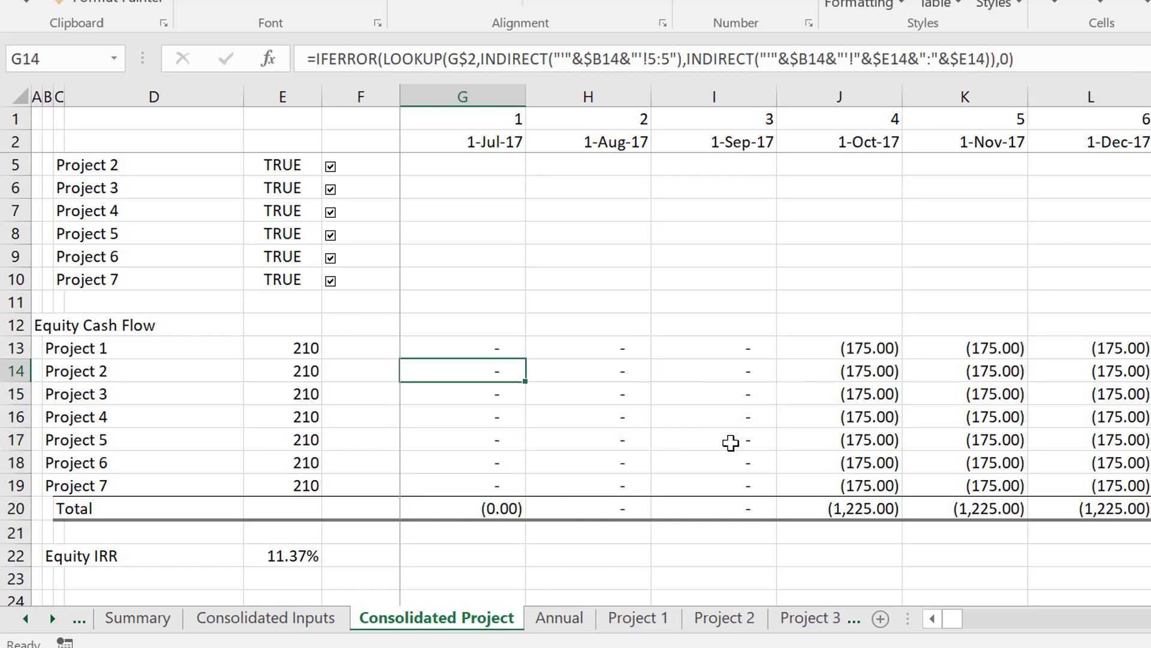
{"action": "key", "text": "Up"}
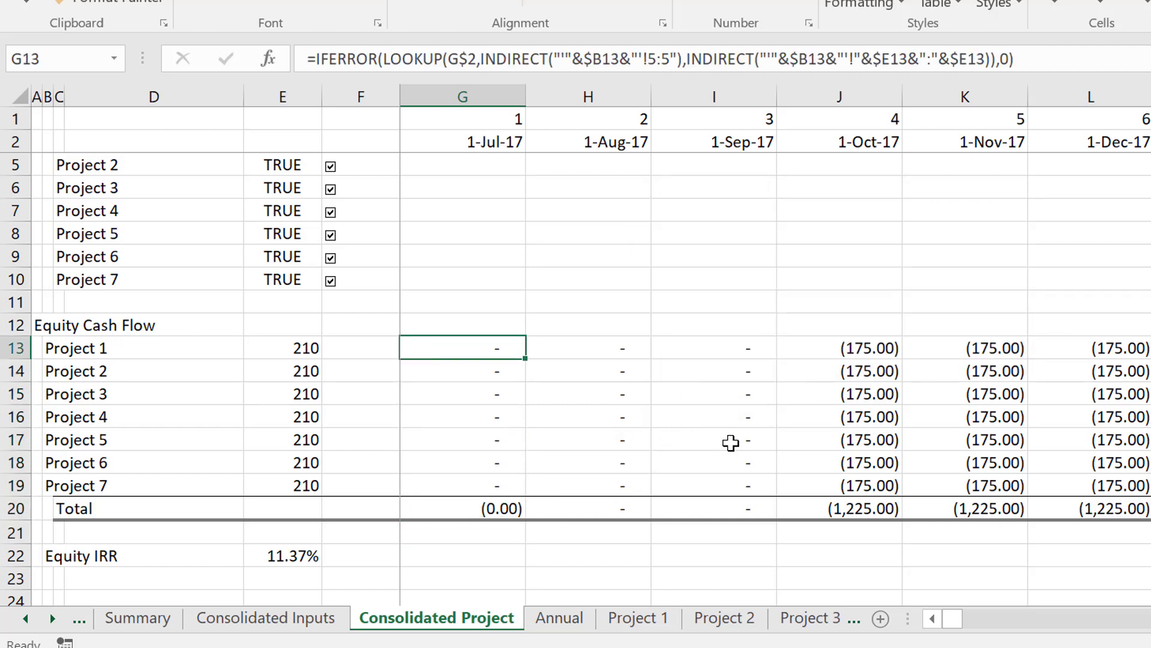
Check which cash flow and date ranges the Equity IRR formula in E22 uses, and return to the Consolidated Inputs sheet.
{"action": "key", "text": "Down"}
{"action": "key", "text": "Down"}
{"action": "key", "text": "Down"}
{"action": "key", "text": "Down"}
{"action": "key", "text": "Down"}
{"action": "key", "text": "Down"}
{"action": "key", "text": "Down"}
{"action": "key", "text": "Down"}
{"action": "key", "text": "Left"}
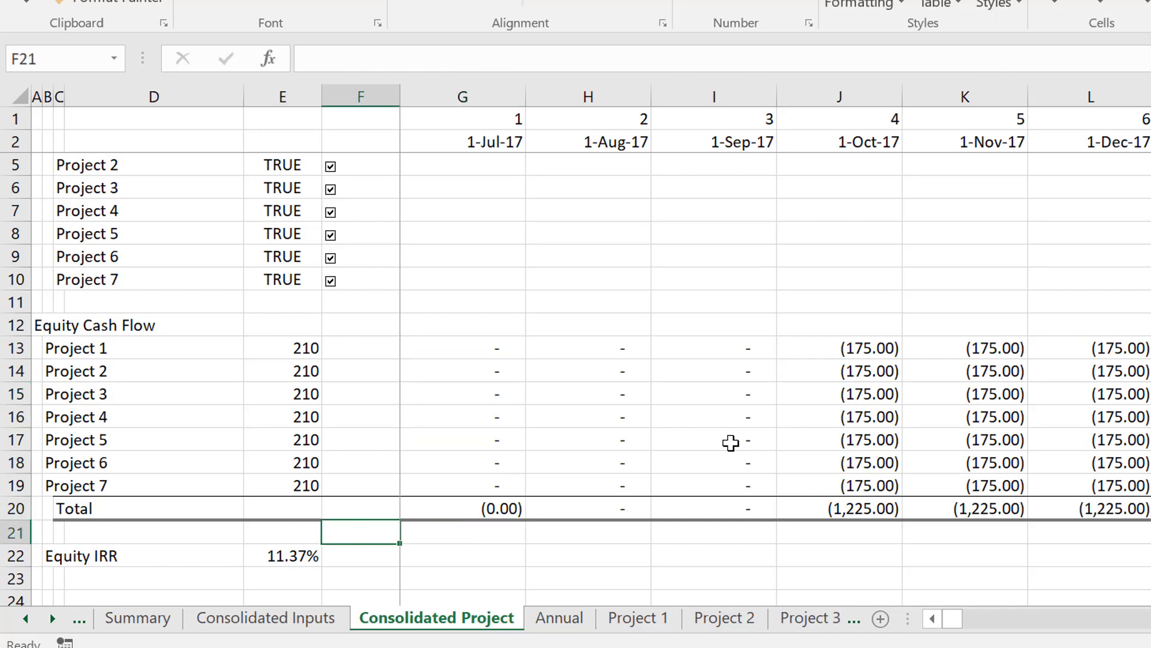
{"action": "key", "text": "Down"}
{"action": "key", "text": "Left"}
{"action": "key", "text": "F2"}
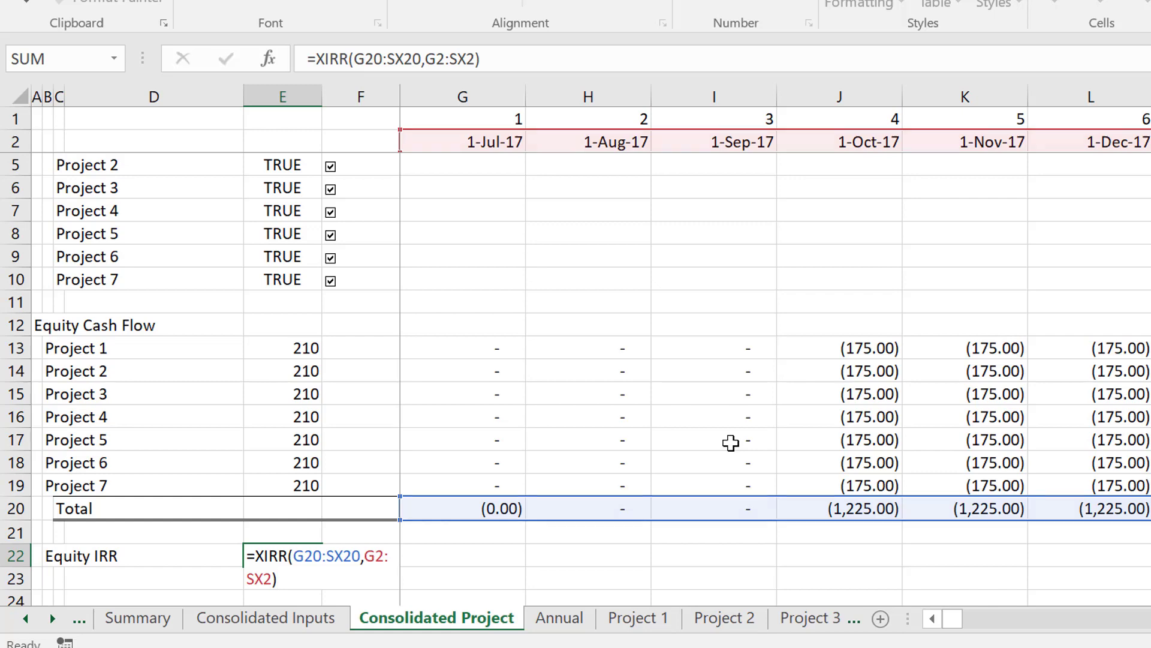
{"action": "key", "text": "ctrl+Return"}
{"action": "key", "text": "ctrl+Page_Up"}
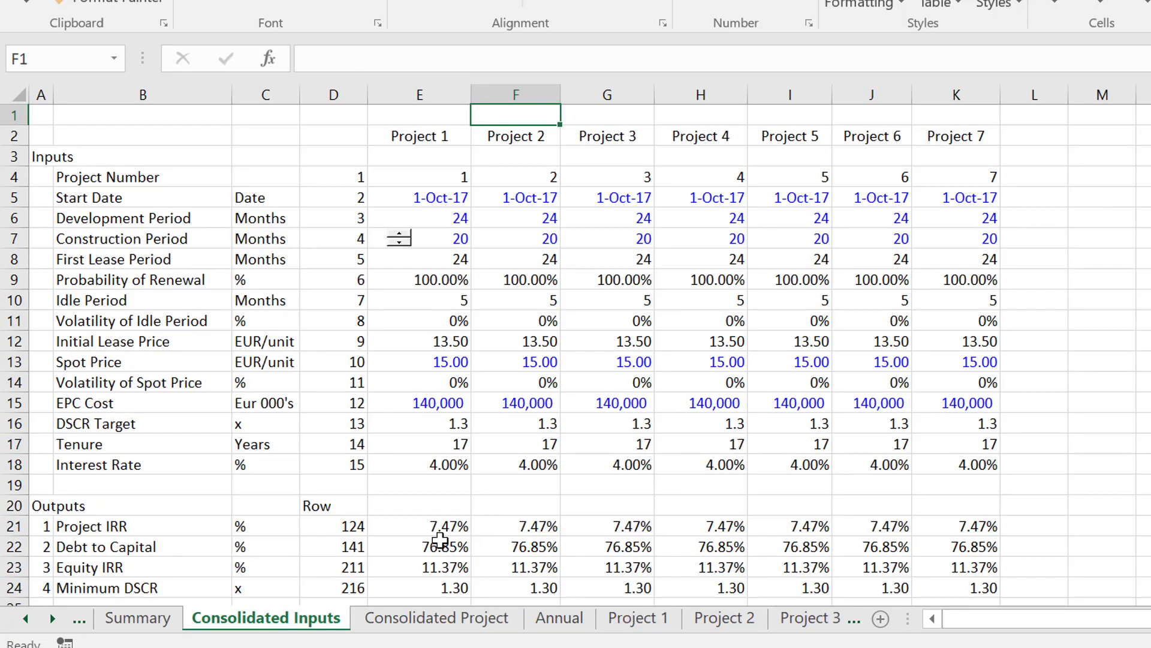
Compare the Equity IRR outputs of all projects in row 23 of the Consolidated Inputs sheet.
{"action": "key", "text": "Left"}
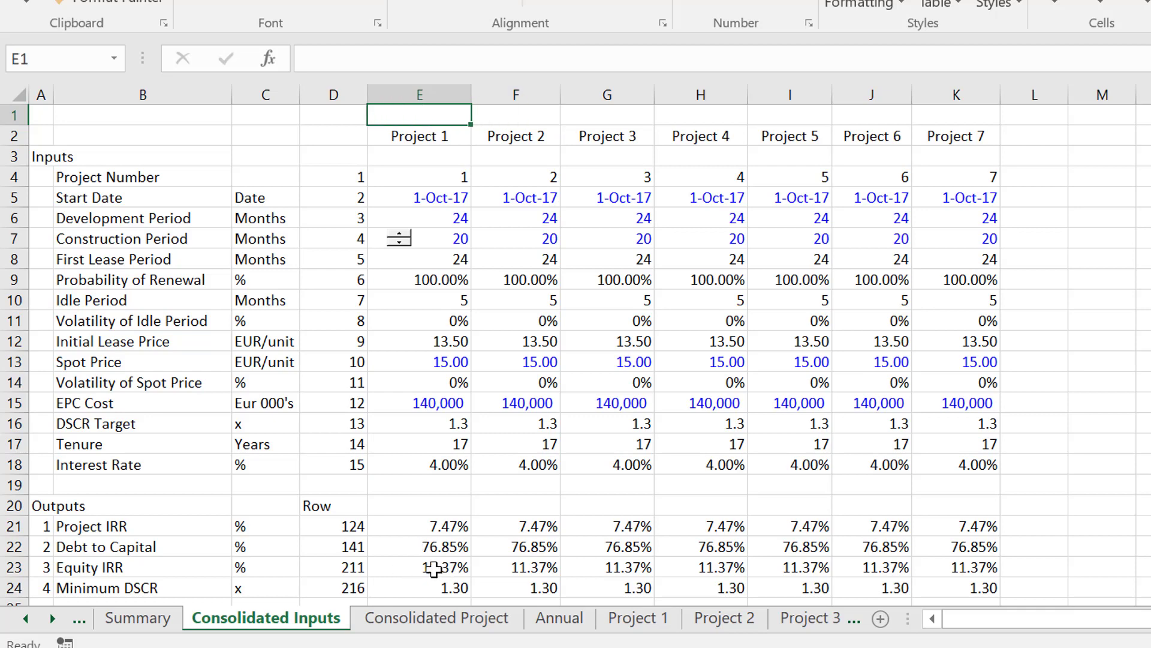
{"action": "left_click", "coordinate": [433, 569]}
{"action": "key", "text": "shift+space"}
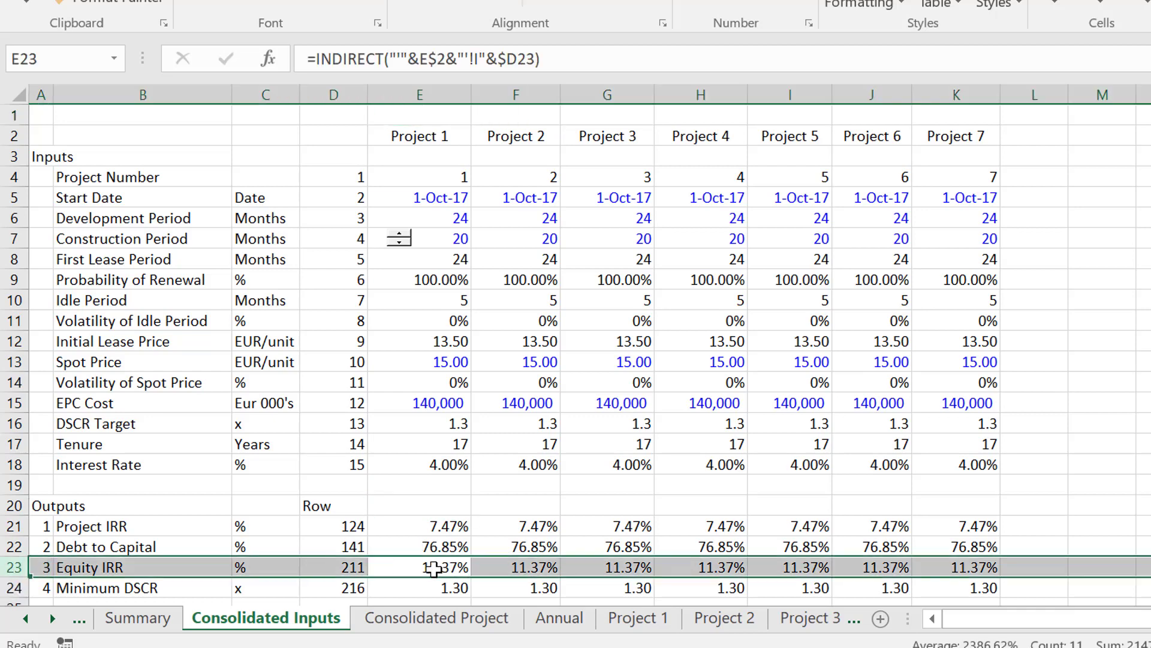
{"action": "key", "text": "Right"}
{"action": "key", "text": "Left"}
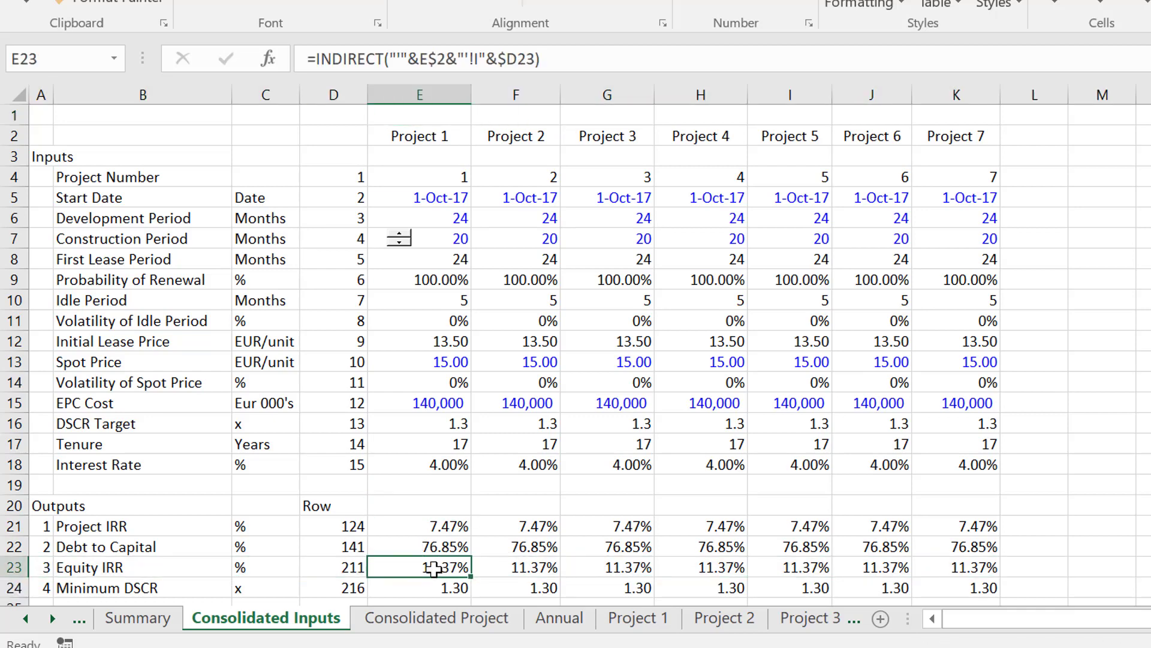
{"action": "key", "text": "Up"}
{"action": "key", "text": "Up"}
{"action": "key", "text": "Up"}
{"action": "key", "text": "Up"}
{"action": "key", "text": "Up"}
{"action": "key", "text": "Up"}
{"action": "key", "text": "Up"}
{"action": "key", "text": "Up"}
{"action": "key", "text": "Up"}
{"action": "key", "text": "Up"}
{"action": "key", "text": "Up"}
{"action": "key", "text": "Up"}
{"action": "key", "text": "Up"}
{"action": "key", "text": "Up"}
{"action": "key", "text": "Up"}
{"action": "key", "text": "Up"}
{"action": "key", "text": "Up"}
{"action": "key", "text": "Up"}
{"action": "key", "text": "Up"}
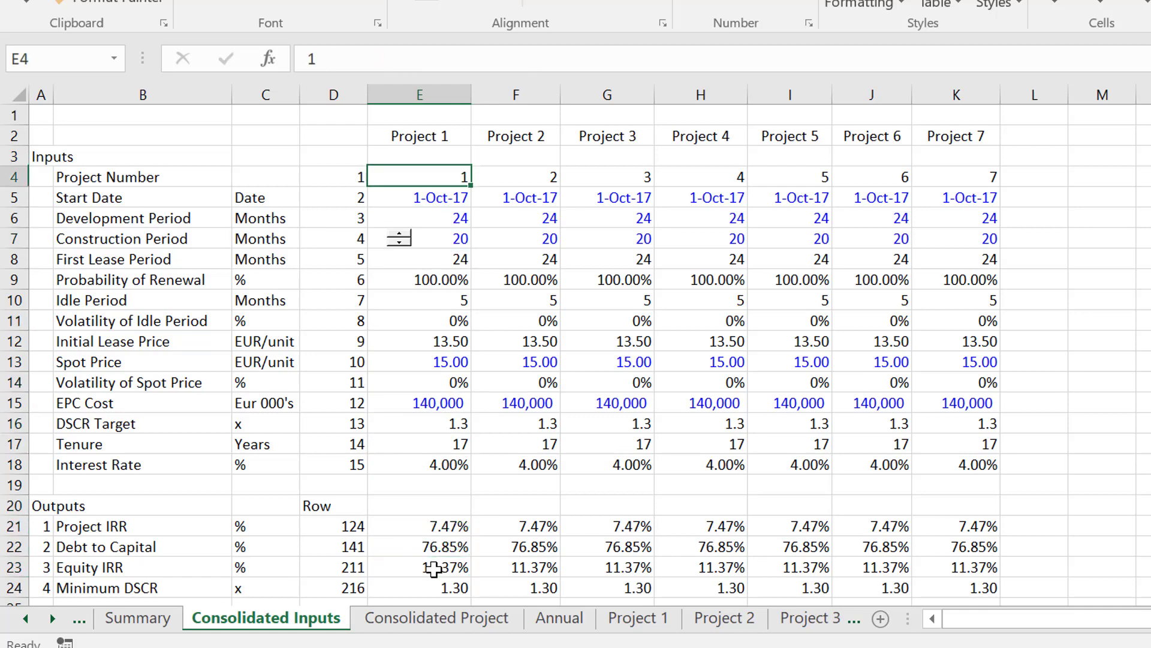
Replace Project 2's start date formula in F5 with =EDATE(E5,12), so it starts 12 months after Project 1.
{"action": "key", "text": "Down"}
{"action": "key", "text": "Right"}
{"action": "key", "text": "F2"}
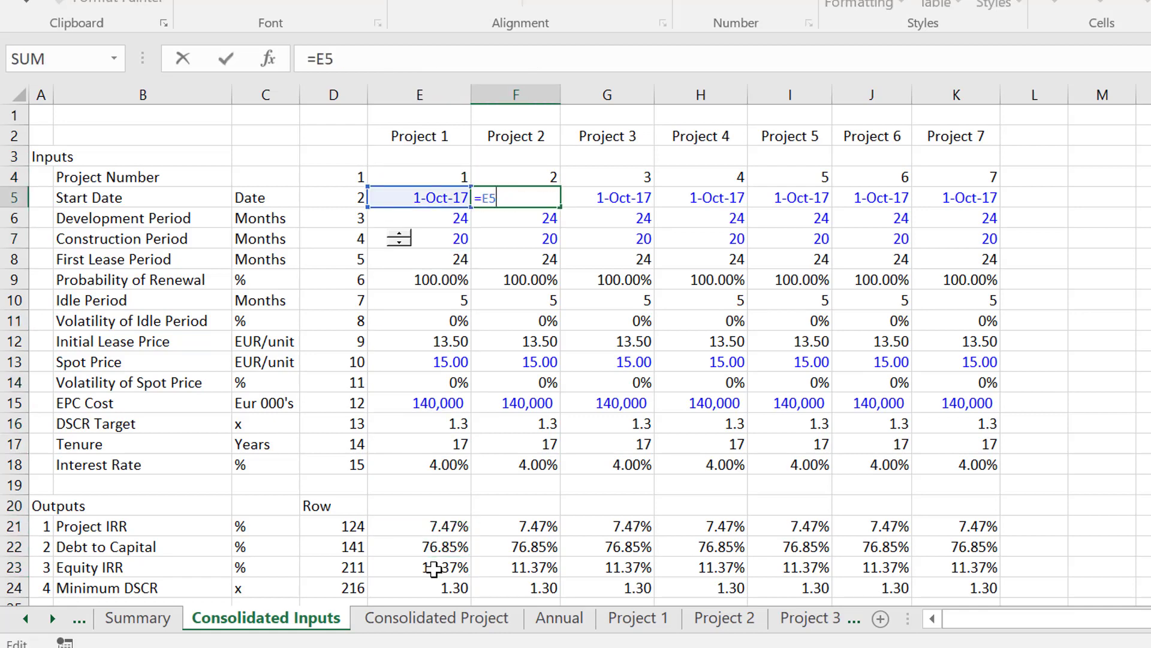
{"action": "key", "text": "Escape"}
{"action": "type", "text": "=e"}
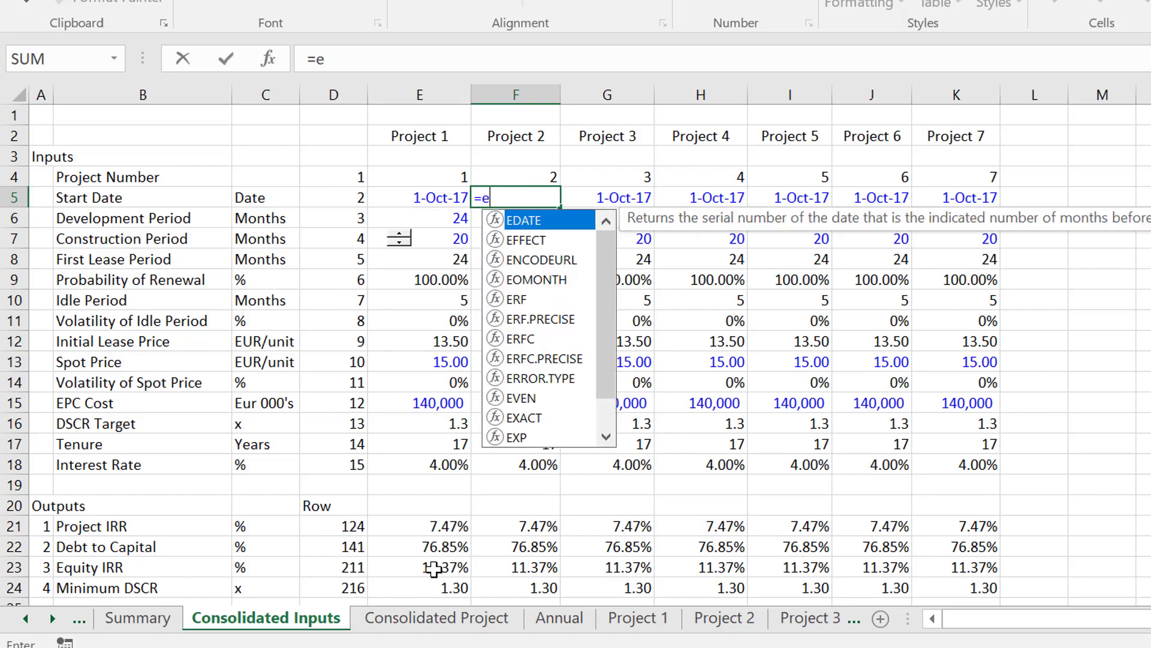
{"action": "key", "text": "Down"}
{"action": "key", "text": "Up"}
{"action": "key", "text": "Tab"}
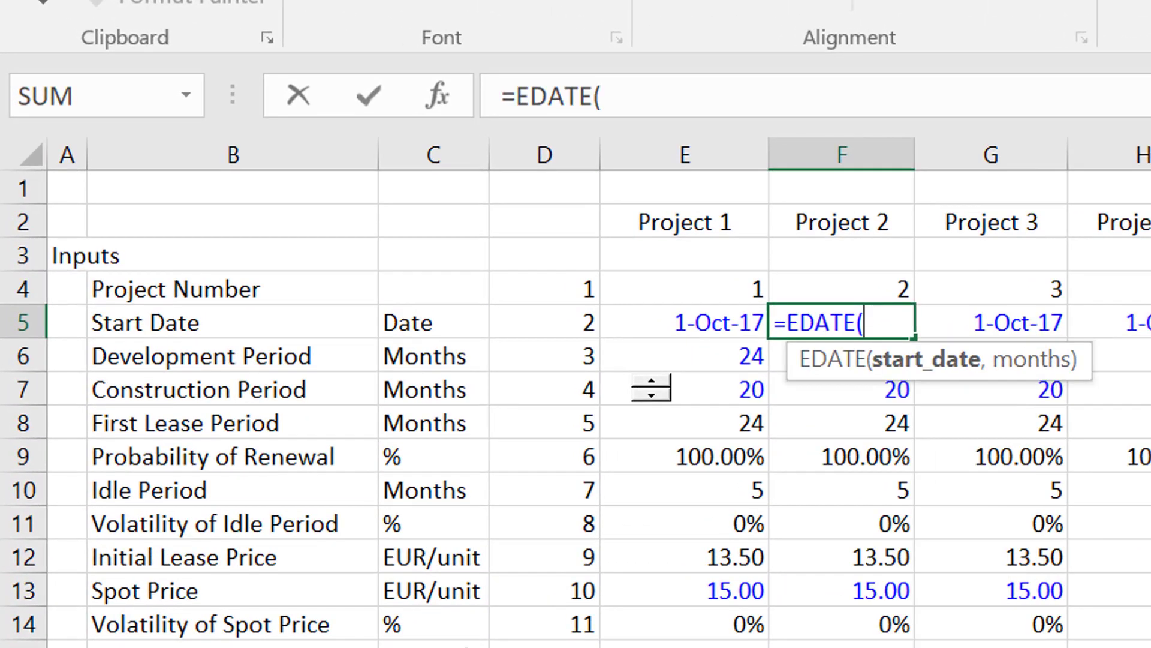
{"action": "key", "text": "Left"}
{"action": "type", "text": ",12"}
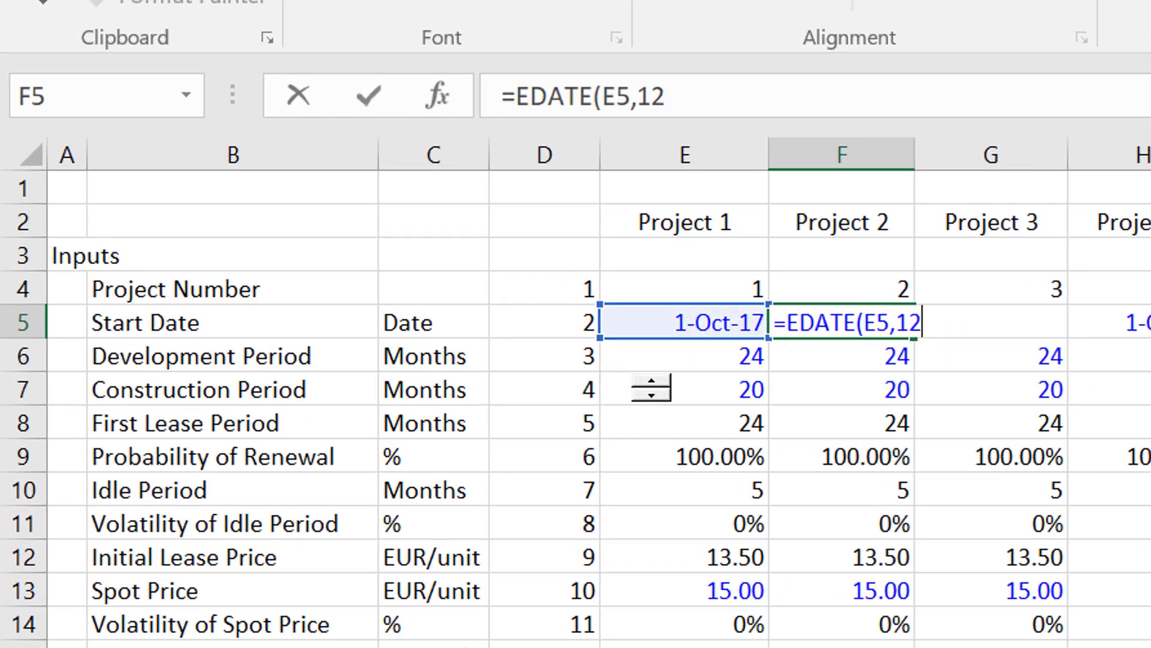
{"action": "key", "text": "Return"}
Copy the EDATE start date formula from F5 across to Project 7 in K5.
{"action": "key", "text": "Up"}
{"action": "key", "text": "ctrl+shift+Right"}
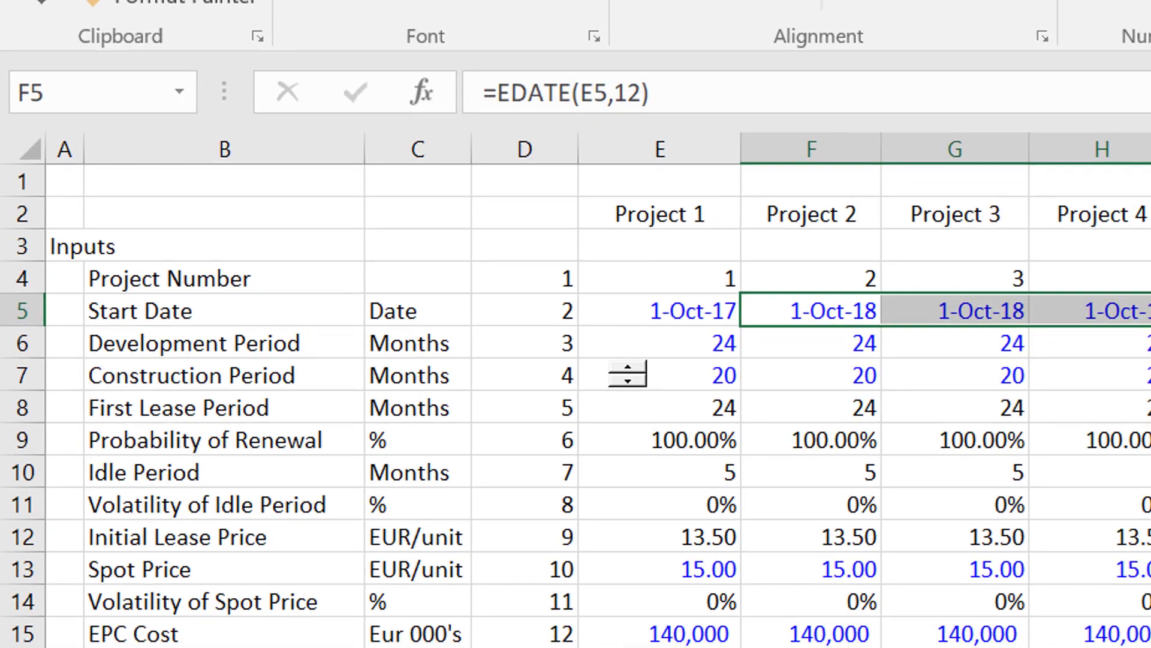
{"action": "key", "text": "ctrl+r"}
{"action": "key", "text": "shift+BackSpace"}
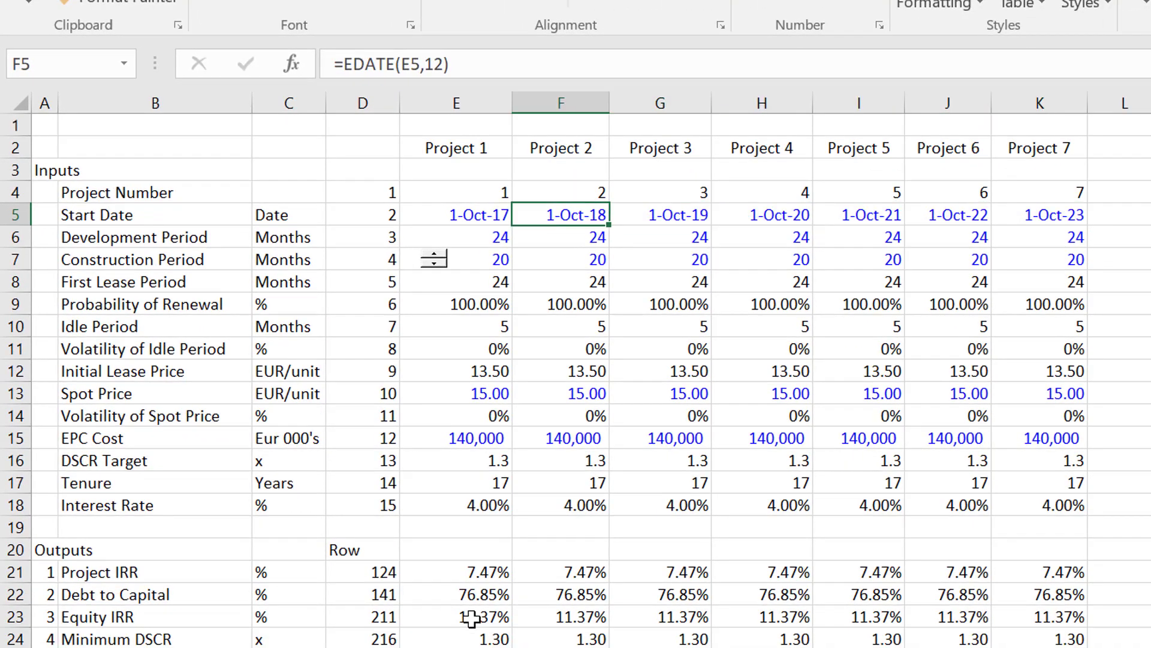
Check the Equity IRR and the Total row's first months of 2017 on the Consolidated Project sheet.
{"action": "key", "text": "Left"}
{"action": "key", "text": "ctrl+Page_Down"}
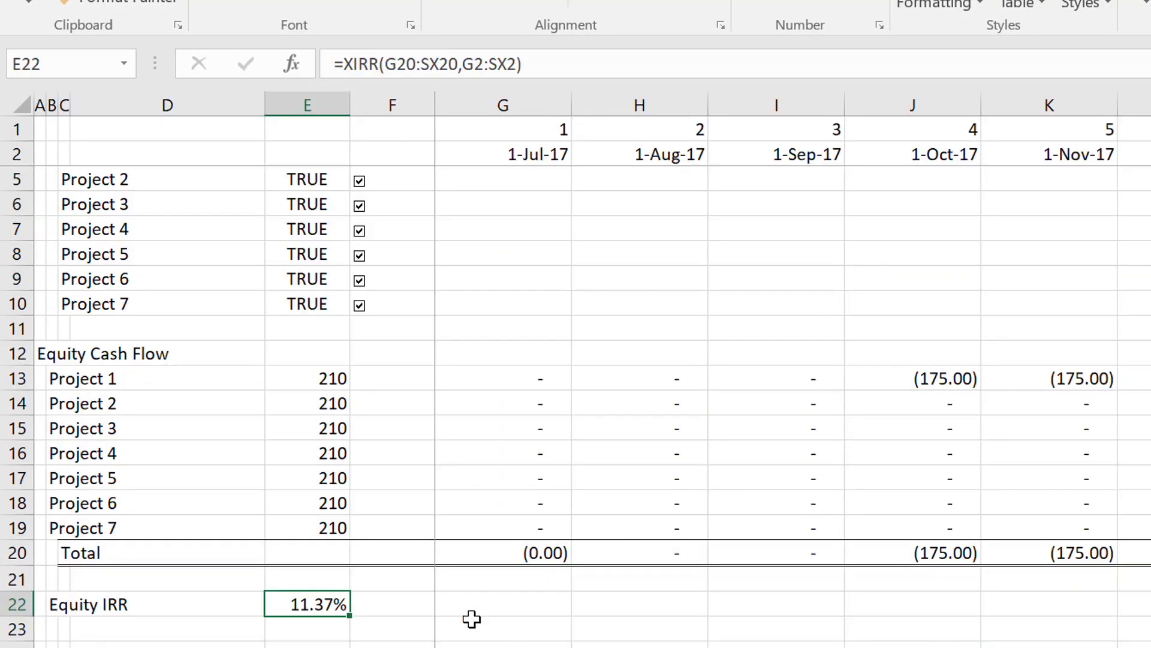
{"action": "key", "text": "Up"}
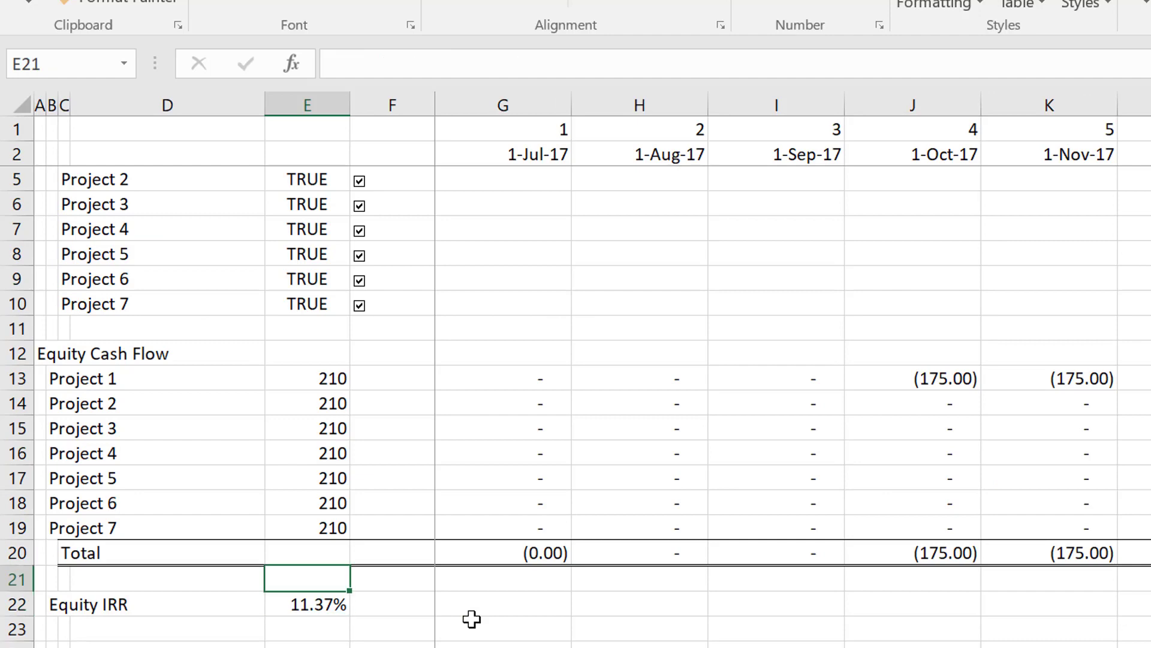
{"action": "key", "text": "Up"}
{"action": "key", "text": "Right"}
{"action": "key", "text": "Right"}
{"action": "key", "text": "Right"}
{"action": "key", "text": "Right"}
{"action": "key", "text": "Right"}
{"action": "key", "text": "Right"}
{"action": "key", "text": "Right"}
{"action": "key", "text": "Right"}
{"action": "key", "text": "Right"}
{"action": "key", "text": "Right"}
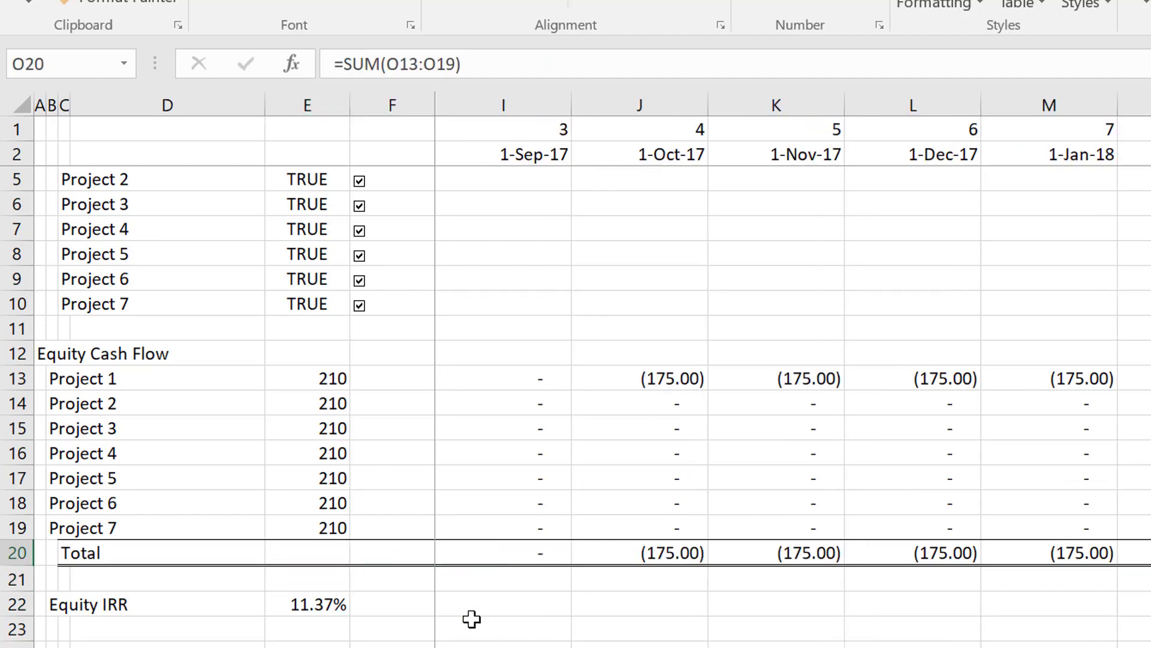
{"action": "key", "text": "Left"}
{"action": "key", "text": "Left"}
{"action": "key", "text": "Left"}
{"action": "key", "text": "Left"}
{"action": "key", "text": "Left"}
{"action": "key", "text": "Left"}
{"action": "key", "text": "Left"}
{"action": "key", "text": "Left"}
{"action": "key", "text": "Left"}
{"action": "key", "text": "Left"}
{"action": "key", "text": "Left"}
{"action": "key", "text": "Right"}
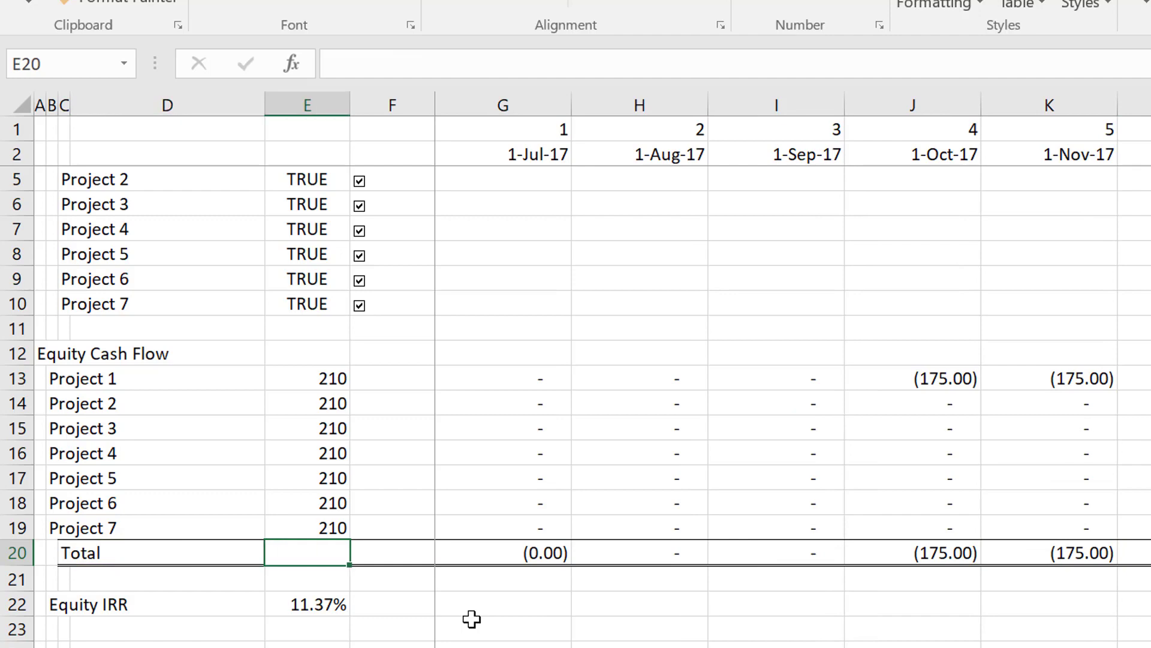
Follow the Total row month by month through mid-2021 to see when the staggered projects' equity cash flows begin.
{"action": "key", "text": "Right"}
{"action": "key", "text": "Right"}
{"action": "key", "text": "Right"}
{"action": "key", "text": "Right"}
{"action": "key", "text": "Right"}
{"action": "key", "text": "Right"}
{"action": "key", "text": "Right"}
{"action": "key", "text": "Right"}
{"action": "key", "text": "Right"}
{"action": "key", "text": "Right"}
{"action": "key", "text": "Right"}
{"action": "key", "text": "Right"}
{"action": "key", "text": "Right"}
{"action": "key", "text": "Right"}
{"action": "key", "text": "Right"}
{"action": "key", "text": "Right"}
{"action": "key", "text": "Right"}
{"action": "key", "text": "Right"}
{"action": "key", "text": "Right"}
{"action": "key", "text": "Right"}
{"action": "key", "text": "Right"}
{"action": "key", "text": "Right"}
{"action": "key", "text": "Right"}
{"action": "key", "text": "Right"}
{"action": "key", "text": "Right"}
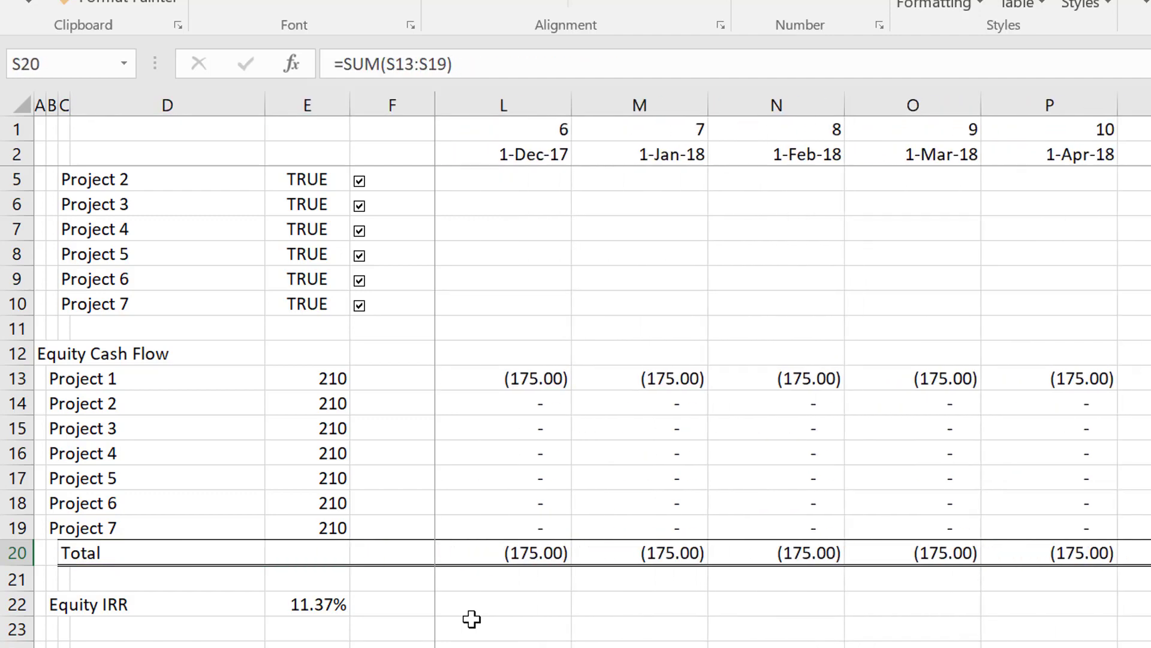
{"action": "key", "text": "Left"}
{"action": "key", "text": "Left"}
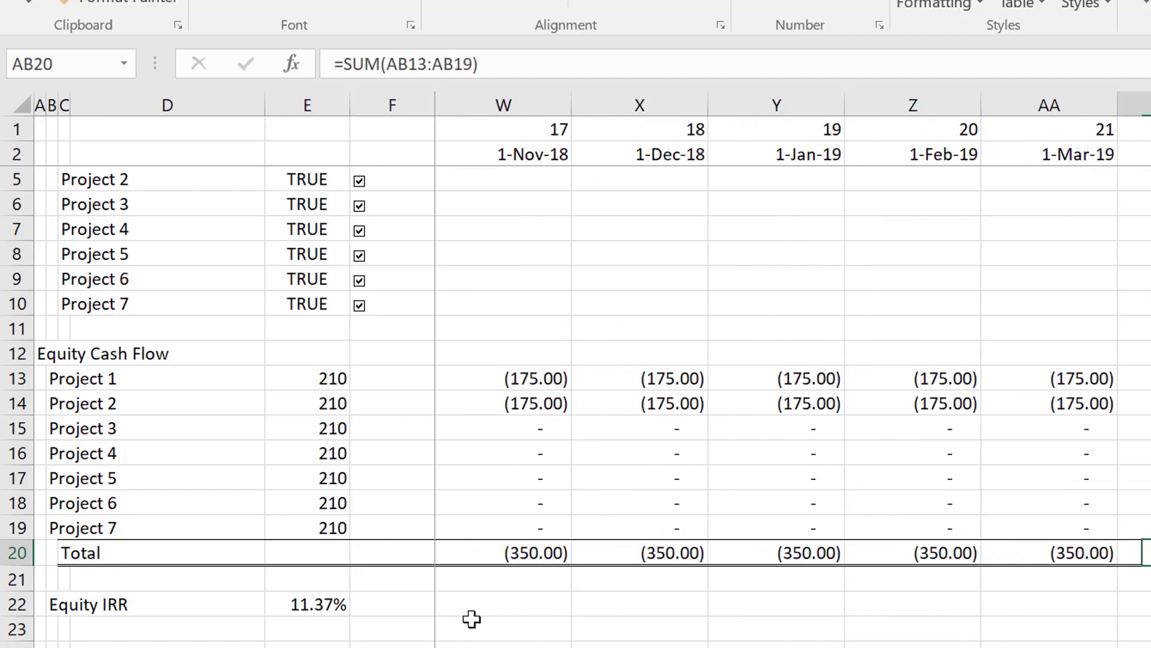
{"action": "key", "text": "Left"}
{"action": "key", "text": "Left"}
{"action": "key", "text": "Left"}
{"action": "key", "text": "Left"}
{"action": "key", "text": "Left"}
{"action": "key", "text": "Right"}
{"action": "key", "text": "Right"}
{"action": "key", "text": "Right"}
{"action": "key", "text": "Right"}
{"action": "key", "text": "Right"}
{"action": "key", "text": "Right"}
{"action": "key", "text": "Right"}
{"action": "key", "text": "Right"}
{"action": "key", "text": "Right"}
{"action": "key", "text": "Right"}
{"action": "key", "text": "Right"}
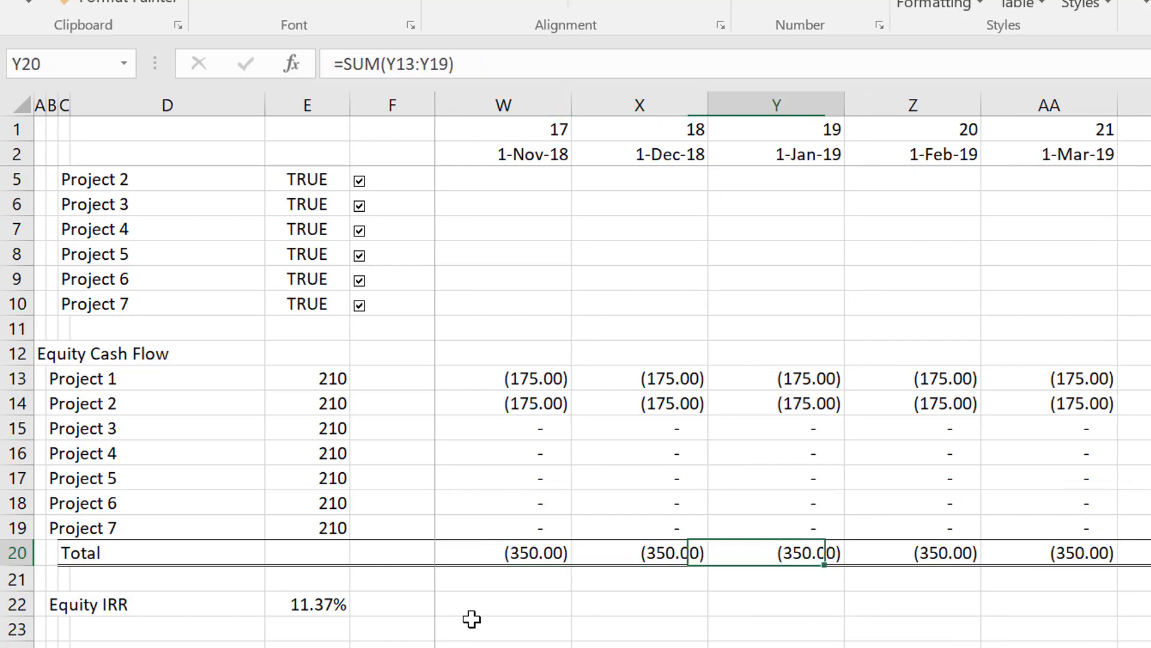
{"action": "key", "text": "Right"}
{"action": "key", "text": "Right"}
{"action": "key", "text": "Right"}
{"action": "key", "text": "Right"}
{"action": "key", "text": "Right"}
{"action": "key", "text": "Right"}
{"action": "key", "text": "Right"}
{"action": "key", "text": "Right"}
{"action": "key", "text": "Right"}
{"action": "key", "text": "Right"}
{"action": "key", "text": "Right"}
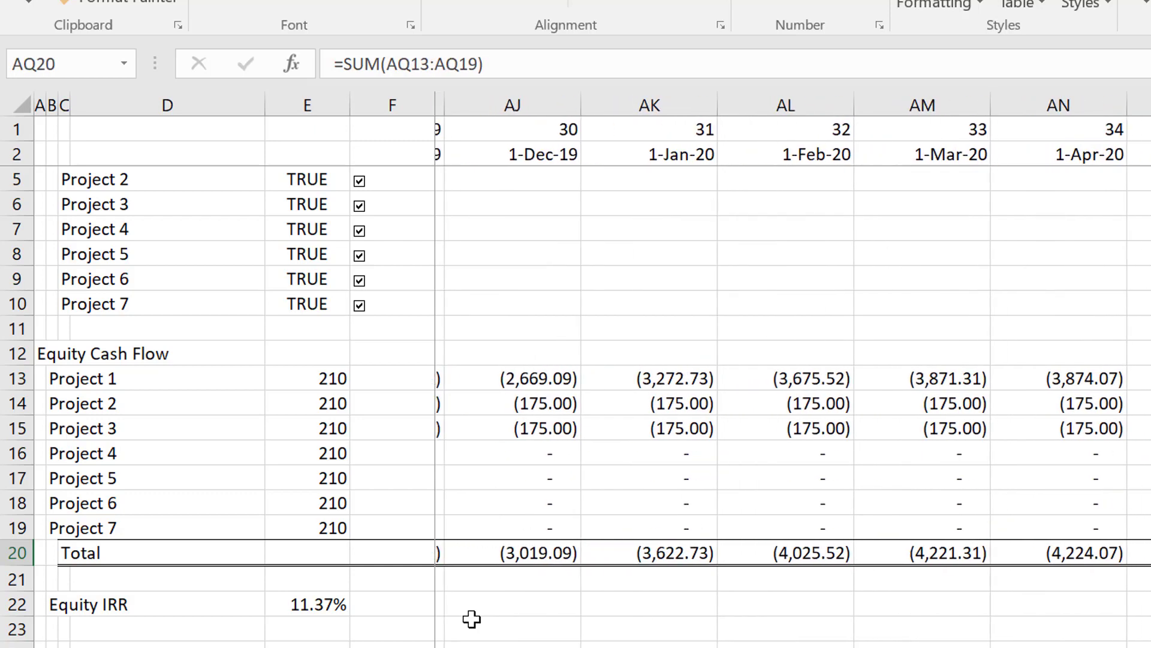
{"action": "key", "text": "Right"}
{"action": "key", "text": "Right"}
{"action": "key", "text": "Right"}
{"action": "key", "text": "Right"}
{"action": "key", "text": "Right"}
{"action": "key", "text": "Right"}
{"action": "key", "text": "Right"}
{"action": "key", "text": "Right"}
{"action": "key", "text": "Right"}
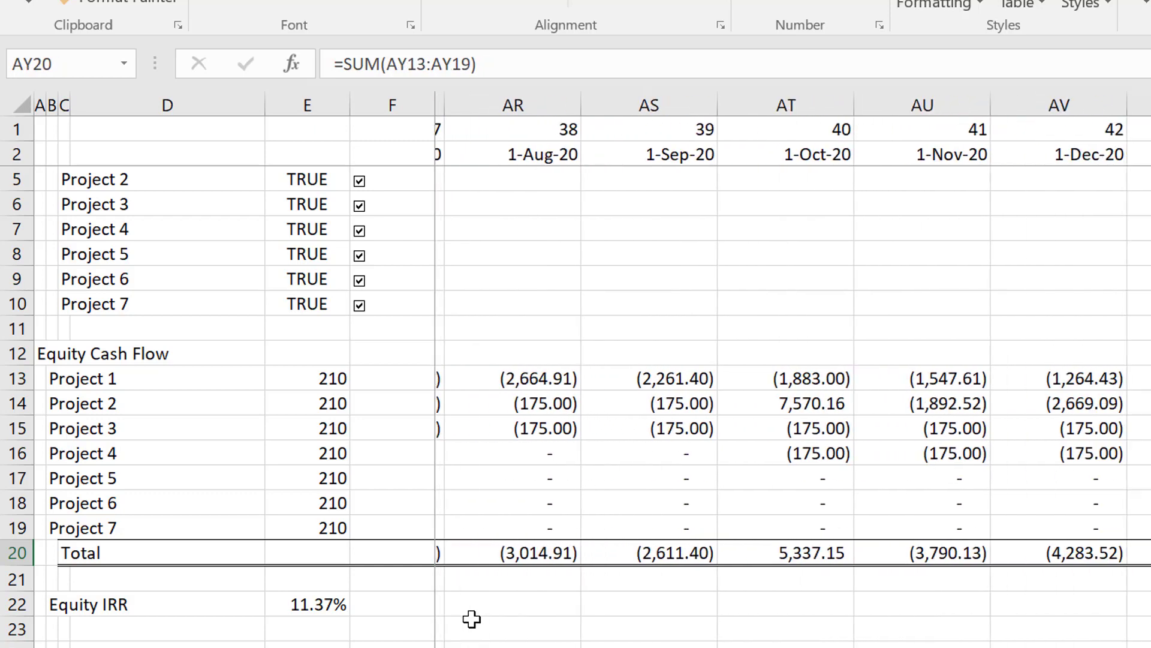
{"action": "key", "text": "Right"}
{"action": "key", "text": "Right"}
{"action": "key", "text": "Right"}
{"action": "key", "text": "Right"}
{"action": "key", "text": "Left"}
{"action": "key", "text": "Left"}
{"action": "key", "text": "Left"}
{"action": "key", "text": "Left"}
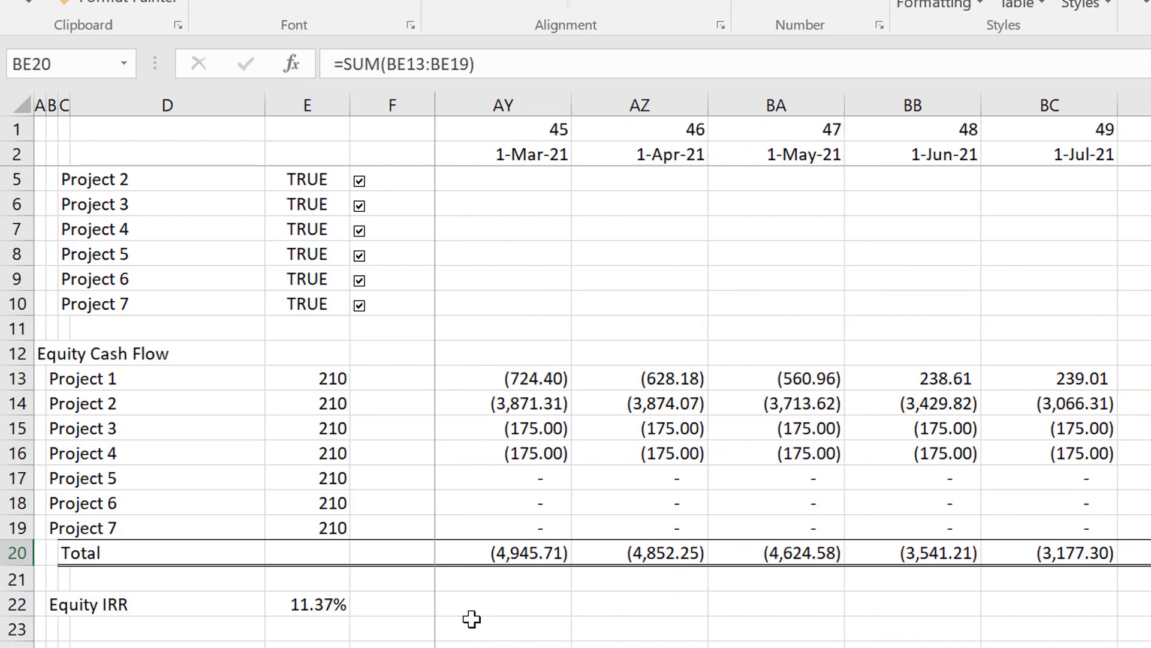
Compare the individual projects' equity cash flows and lookup formulas in the 1-Jun-21 column, BB.
{"action": "key", "text": "Up"}
{"action": "key", "text": "Up"}
{"action": "key", "text": "Up"}
{"action": "key", "text": "Up"}
{"action": "key", "text": "Up"}
{"action": "key", "text": "Up"}
{"action": "key", "text": "Up"}
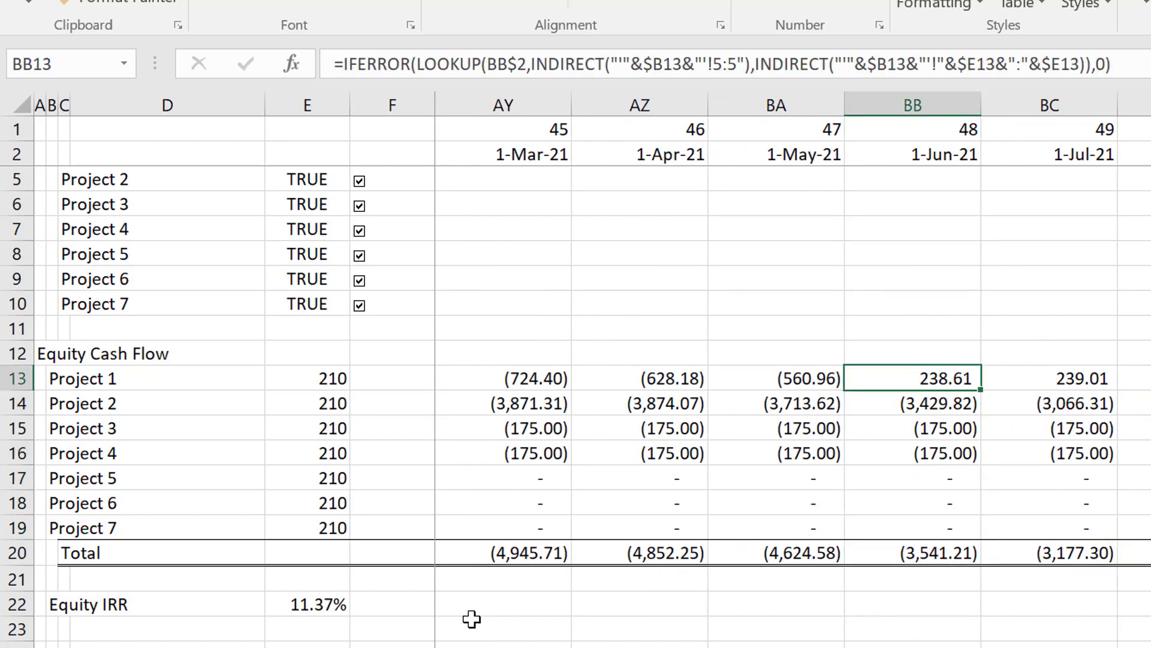
{"action": "key", "text": "Down"}
{"action": "key", "text": "Down"}
{"action": "key", "text": "Down"}
{"action": "key", "text": "Up"}
{"action": "key", "text": "Up"}
{"action": "key", "text": "Up"}
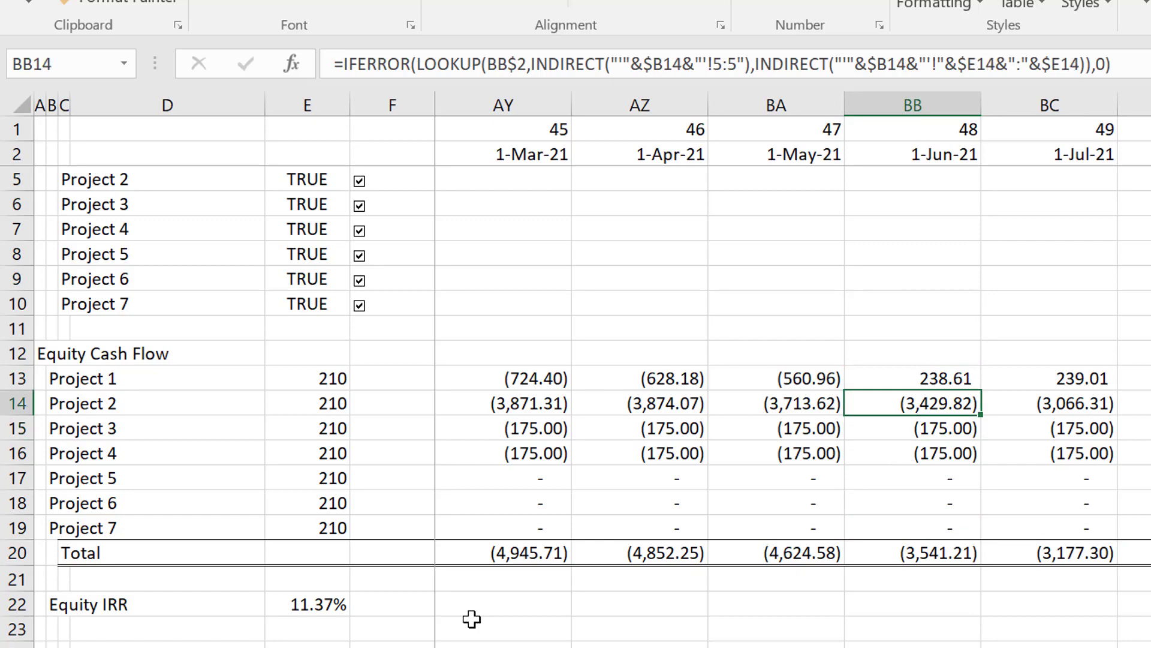
{"action": "key", "text": "Down"}
{"action": "key", "text": "Down"}
{"action": "key", "text": "Down"}
{"action": "key", "text": "Down"}
{"action": "key", "text": "Down"}
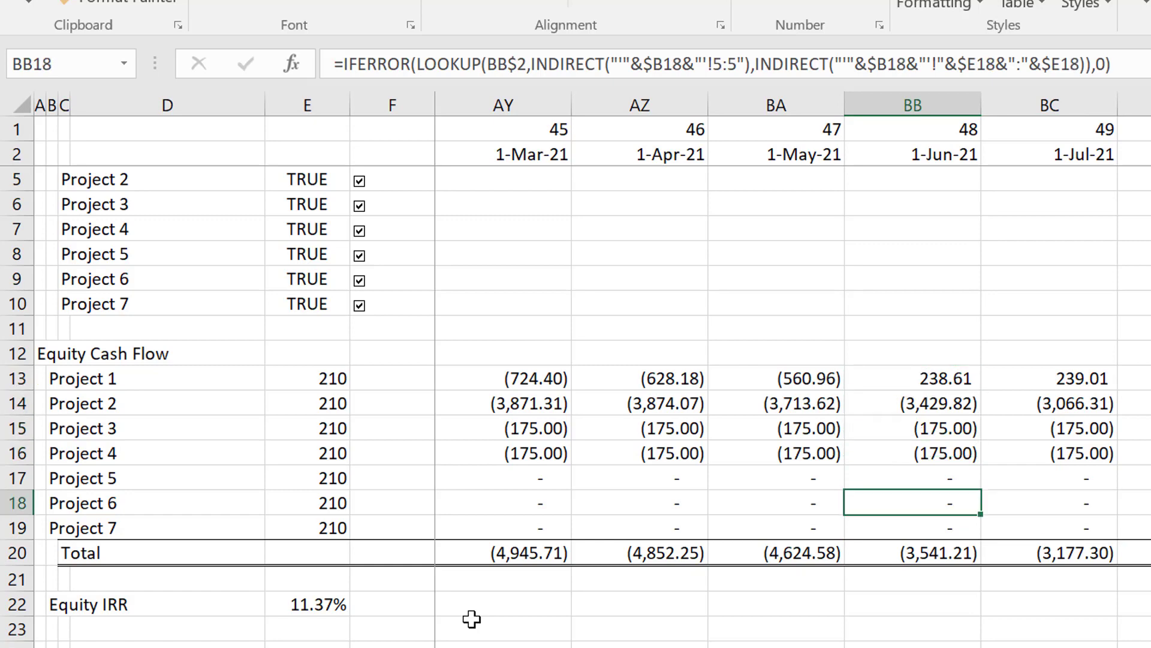
Examine how the equity cash flows of Projects 1 to 7 develop across the months up to late 2027.
{"action": "key", "text": "Right"}
{"action": "key", "text": "Right"}
{"action": "key", "text": "Right"}
{"action": "key", "text": "Right"}
{"action": "key", "text": "Right"}
{"action": "key", "text": "Right"}
{"action": "key", "text": "Right"}
{"action": "key", "text": "Right"}
{"action": "key", "text": "Right"}
{"action": "key", "text": "Right"}
{"action": "key", "text": "Right"}
{"action": "key", "text": "Right"}
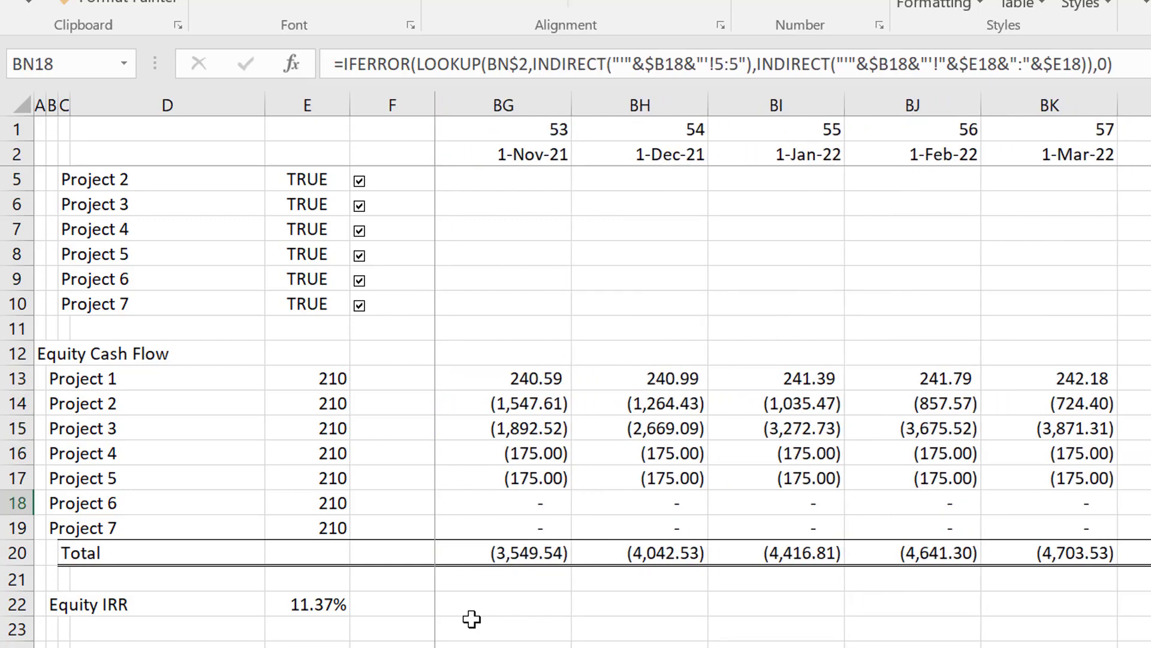
{"action": "key", "text": "Right"}
{"action": "key", "text": "Right"}
{"action": "key", "text": "Up"}
{"action": "key", "text": "Right"}
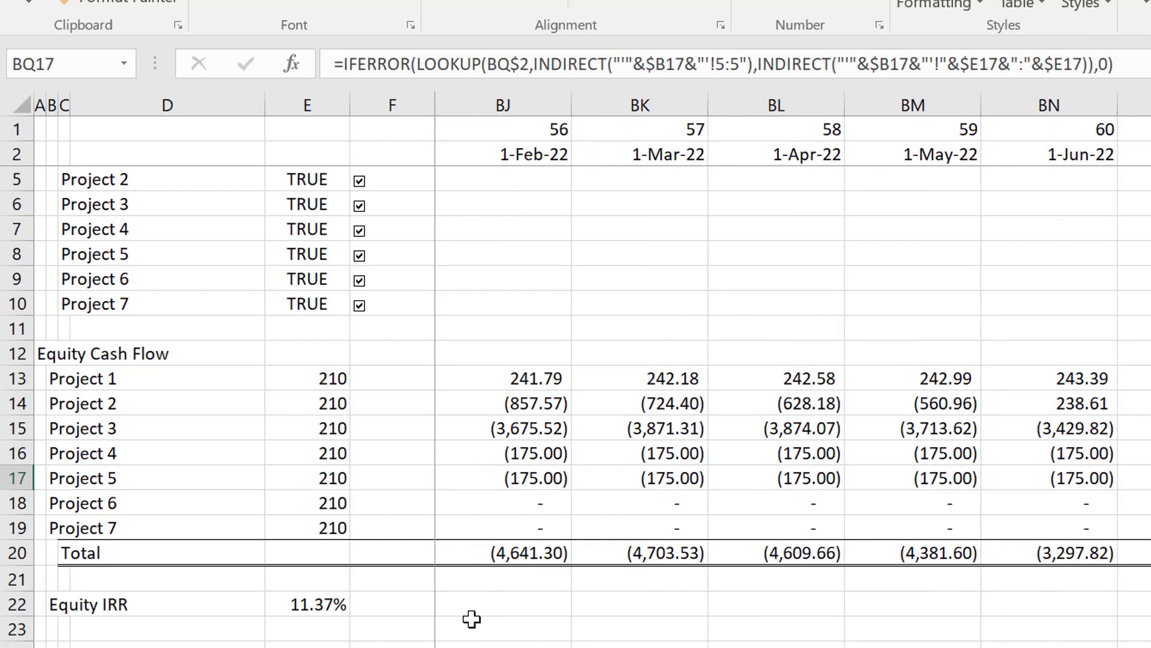
{"action": "key", "text": "Right"}
{"action": "key", "text": "Right"}
{"action": "key", "text": "Right"}
{"action": "key", "text": "Right"}
{"action": "key", "text": "Right"}
{"action": "key", "text": "Right"}
{"action": "key", "text": "Right"}
{"action": "key", "text": "Right"}
{"action": "key", "text": "Right"}
{"action": "key", "text": "Right"}
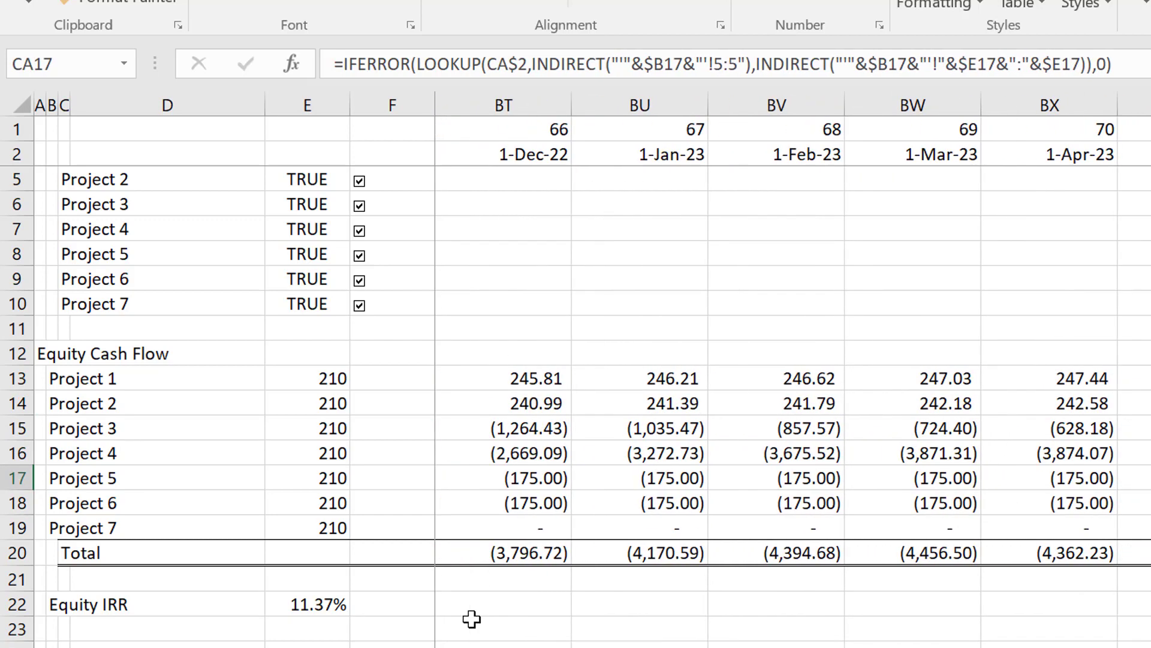
{"action": "key", "text": "Right"}
{"action": "key", "text": "Right"}
{"action": "key", "text": "Right"}
{"action": "key", "text": "Right"}
{"action": "key", "text": "Right"}
{"action": "key", "text": "Right"}
{"action": "key", "text": "Right"}
{"action": "key", "text": "Right"}
{"action": "key", "text": "Right"}
{"action": "key", "text": "Right"}
{"action": "key", "text": "Right"}
{"action": "key", "text": "Right"}
{"action": "key", "text": "Right"}
{"action": "key", "text": "Right"}
{"action": "key", "text": "Right"}
{"action": "key", "text": "Right"}
{"action": "key", "text": "Right"}
{"action": "key", "text": "Right"}
{"action": "key", "text": "Right"}
{"action": "key", "text": "Right"}
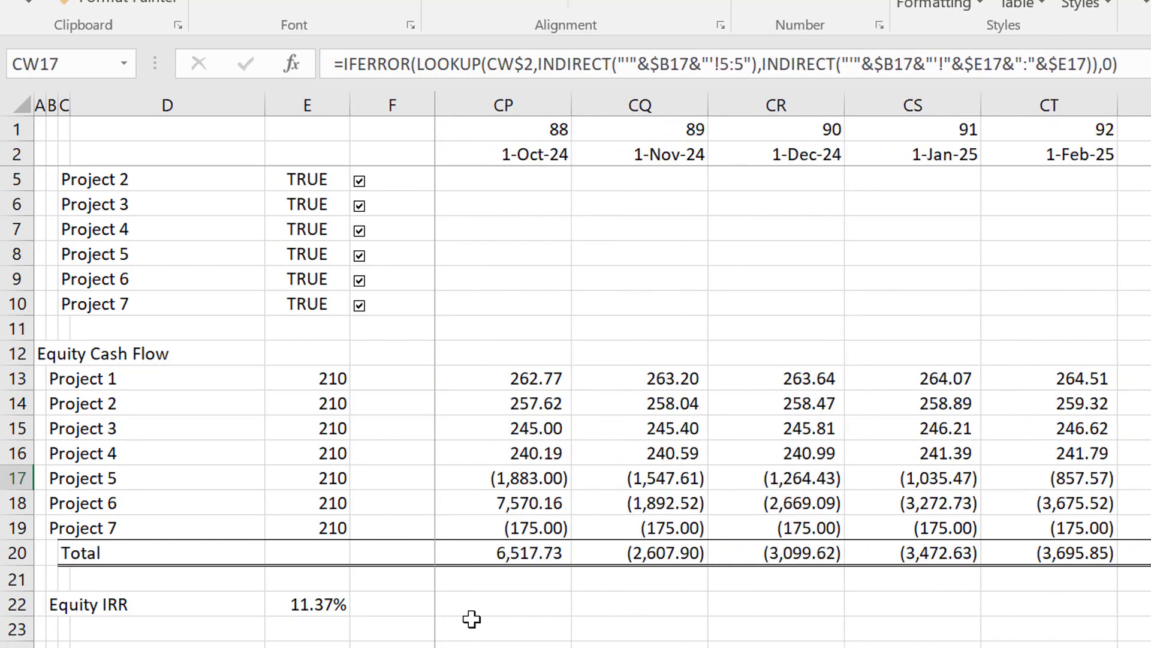
{"action": "key", "text": "Right"}
{"action": "key", "text": "Right"}
{"action": "key", "text": "Right"}
{"action": "key", "text": "Right"}
{"action": "key", "text": "Right"}
{"action": "key", "text": "Right"}
{"action": "key", "text": "Right"}
{"action": "key", "text": "Right"}
{"action": "key", "text": "Right"}
{"action": "key", "text": "Right"}
{"action": "key", "text": "Right"}
{"action": "key", "text": "Right"}
{"action": "key", "text": "Right"}
{"action": "key", "text": "Right"}
{"action": "key", "text": "Right"}
{"action": "key", "text": "Right"}
{"action": "key", "text": "Right"}
{"action": "key", "text": "Right"}
{"action": "key", "text": "Right"}
{"action": "key", "text": "Right"}
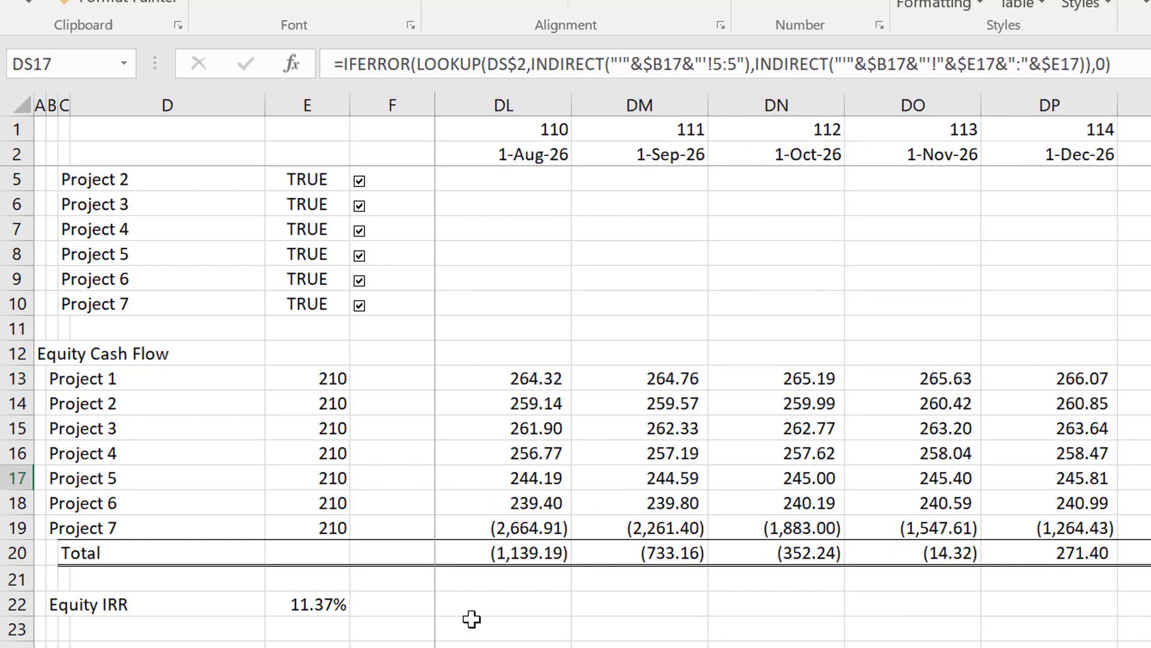
{"action": "key", "text": "Right"}
{"action": "key", "text": "Right"}
{"action": "key", "text": "Right"}
{"action": "key", "text": "Right"}
{"action": "key", "text": "Right"}
{"action": "key", "text": "Right"}
{"action": "key", "text": "Right"}
{"action": "key", "text": "Right"}
{"action": "key", "text": "Right"}
{"action": "key", "text": "Right"}
{"action": "key", "text": "Right"}
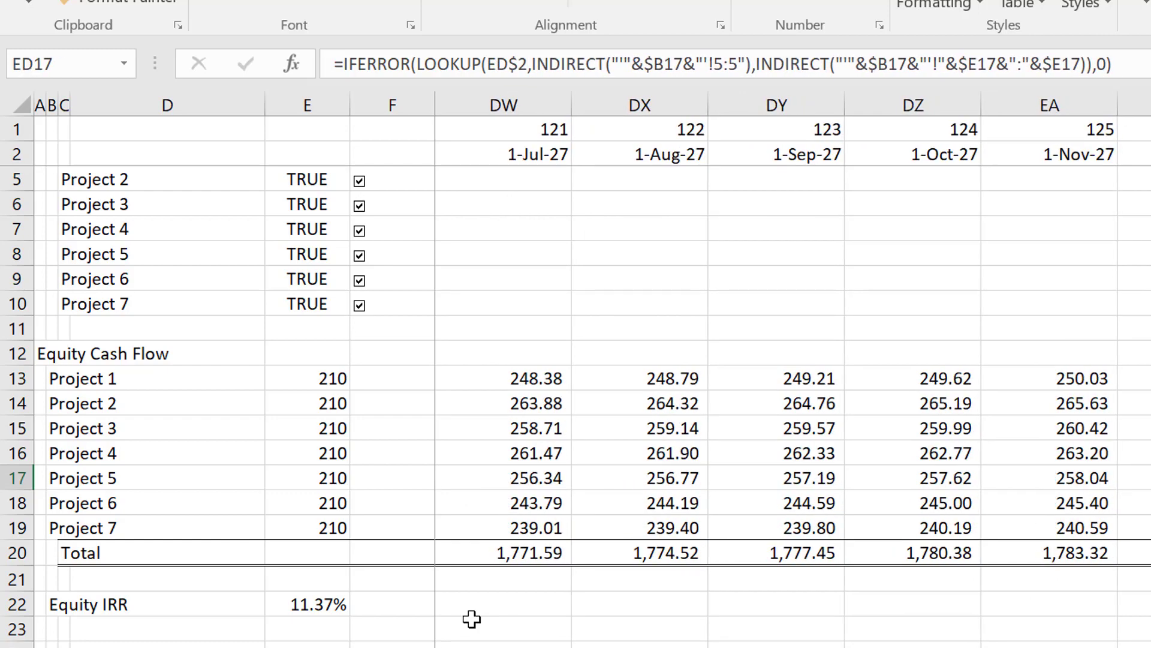
Enter the section heading EBITDA in cell A24, below the Equity IRR row.
{"action": "key", "text": "ctrl+Left"}
{"action": "key", "text": "ctrl+Left"}
{"action": "key", "text": "Right"}
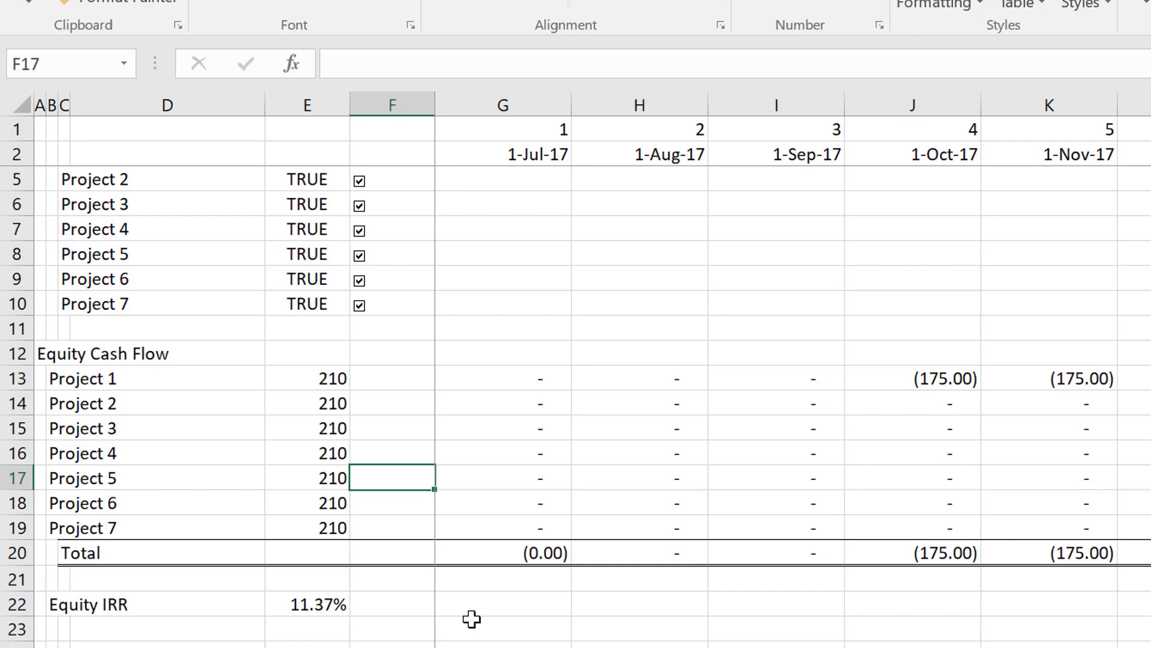
{"action": "key", "text": "Down"}
{"action": "key", "text": "Down"}
{"action": "key", "text": "Down"}
{"action": "key", "text": "Down"}
{"action": "key", "text": "Down"}
{"action": "key", "text": "Down"}
{"action": "key", "text": "Down"}
{"action": "key", "text": "Down"}
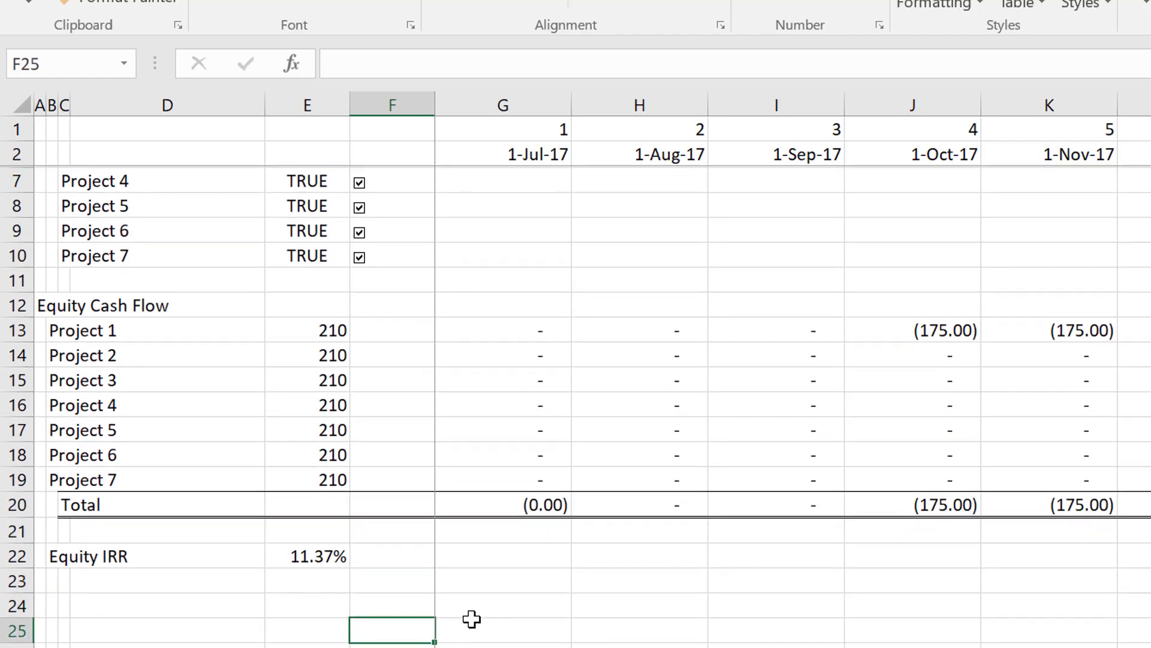
{"action": "key", "text": "Down"}
{"action": "key", "text": "Up"}
{"action": "key", "text": "Up"}
{"action": "key", "text": "Left"}
{"action": "key", "text": "Left"}
{"action": "key", "text": "Left"}
{"action": "key", "text": "Left"}
{"action": "key", "text": "Left"}
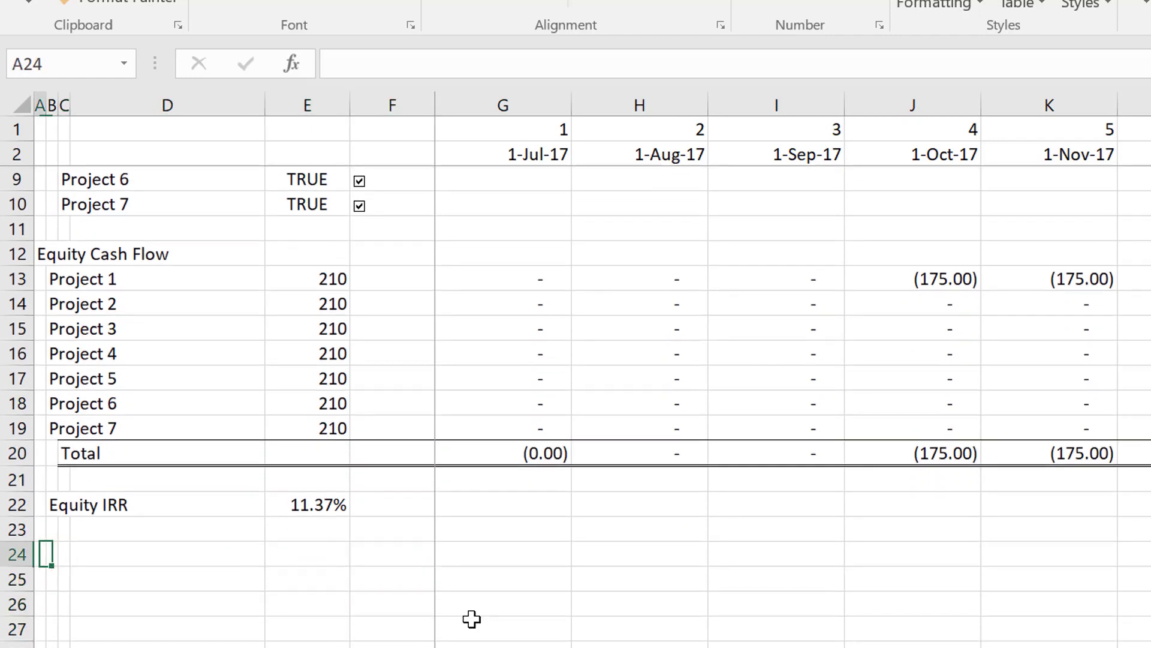
{"action": "key", "text": "Down"}
{"action": "key", "text": "Down"}
{"action": "key", "text": "Down"}
{"action": "key", "text": "Down"}
{"action": "key", "text": "Up"}
{"action": "key", "text": "Up"}
{"action": "key", "text": "Up"}
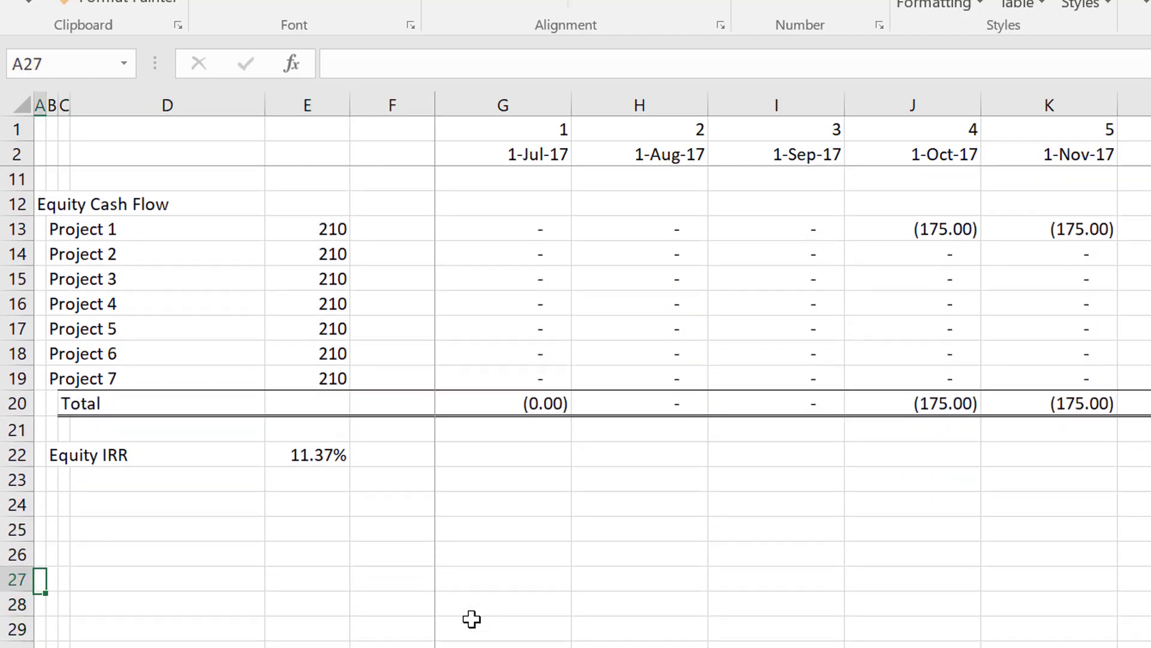
{"action": "key", "text": "Up"}
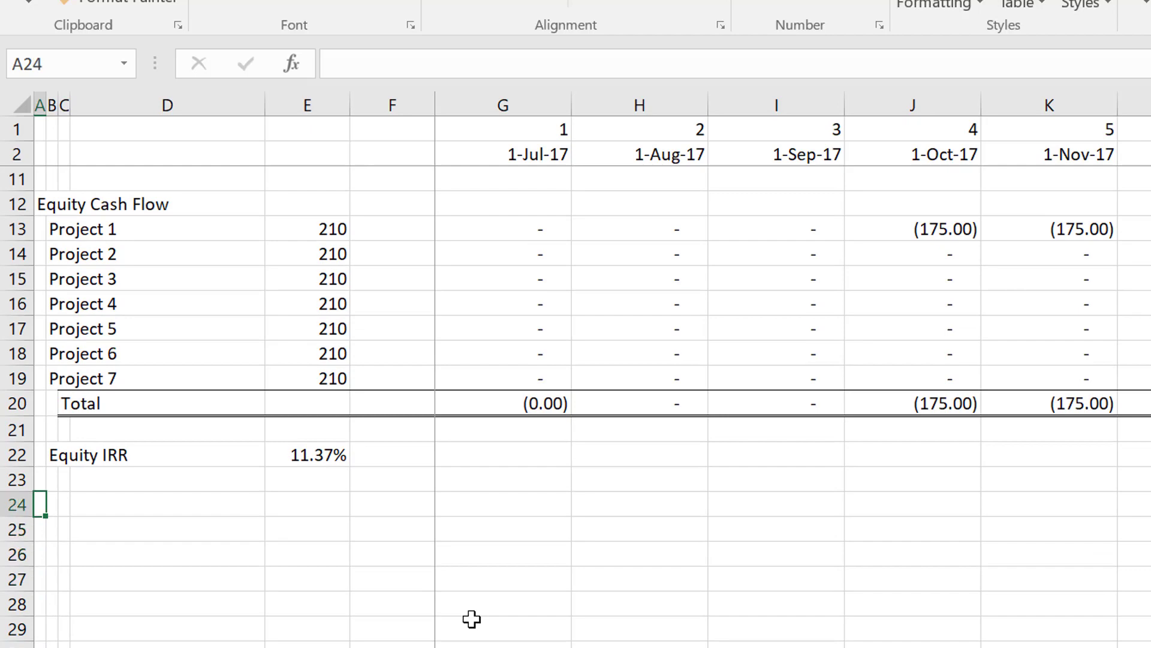
{"action": "type", "text": "EBITD"}
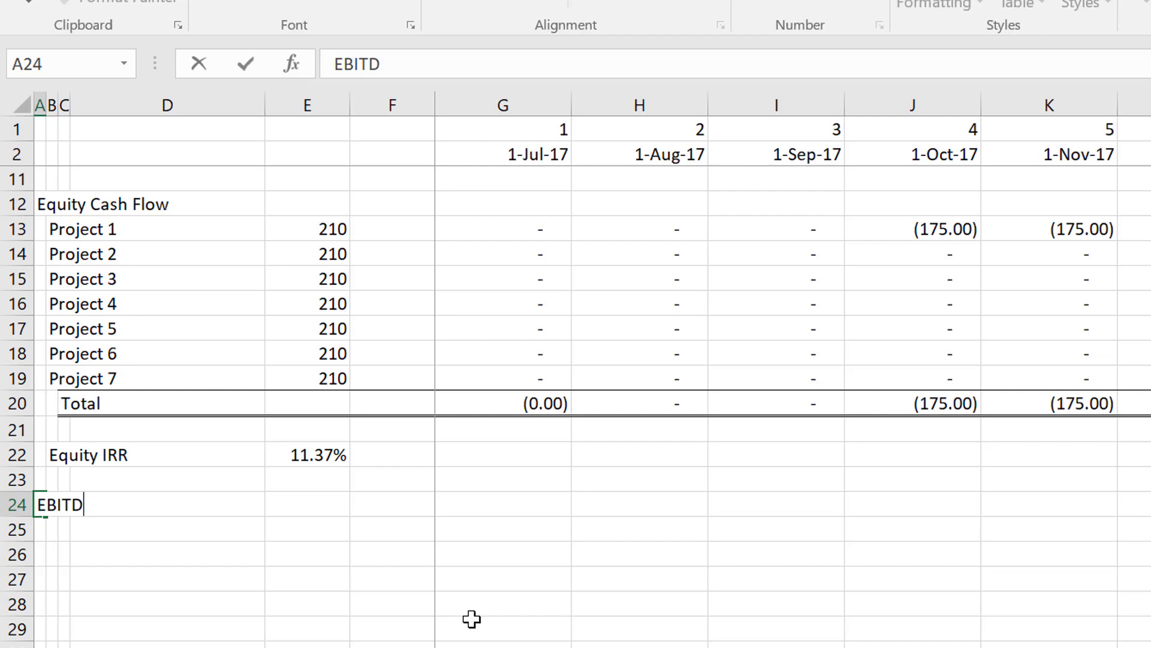
{"action": "key", "text": "Return"}
Link cell F13 of the Project 1 equity cash flow row to its inclusion switch with =E4.
{"action": "key", "text": "Up"}
{"action": "key", "text": "Up"}
{"action": "key", "text": "Up"}
{"action": "key", "text": "Up"}
{"action": "key", "text": "Up"}
{"action": "key", "text": "Up"}
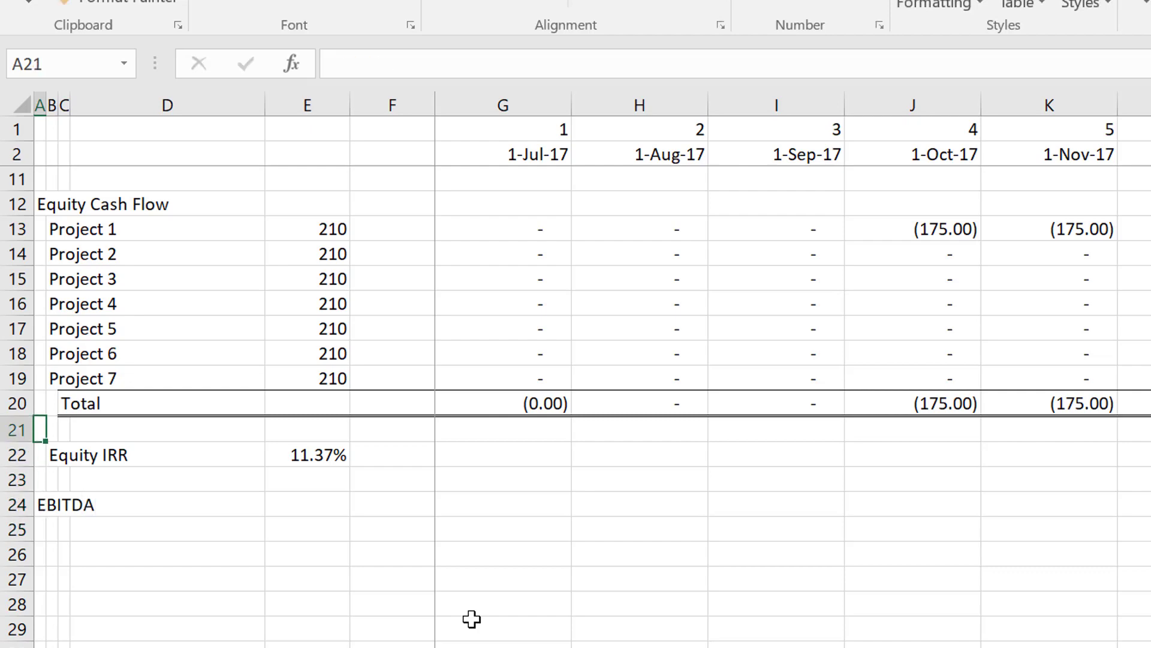
{"action": "key", "text": "Right"}
{"action": "key", "text": "Right"}
{"action": "key", "text": "Right"}
{"action": "key", "text": "Right"}
{"action": "key", "text": "Right"}
{"action": "key", "text": "Up"}
{"action": "key", "text": "Up"}
{"action": "key", "text": "Up"}
{"action": "key", "text": "Up"}
{"action": "key", "text": "Up"}
{"action": "key", "text": "Up"}
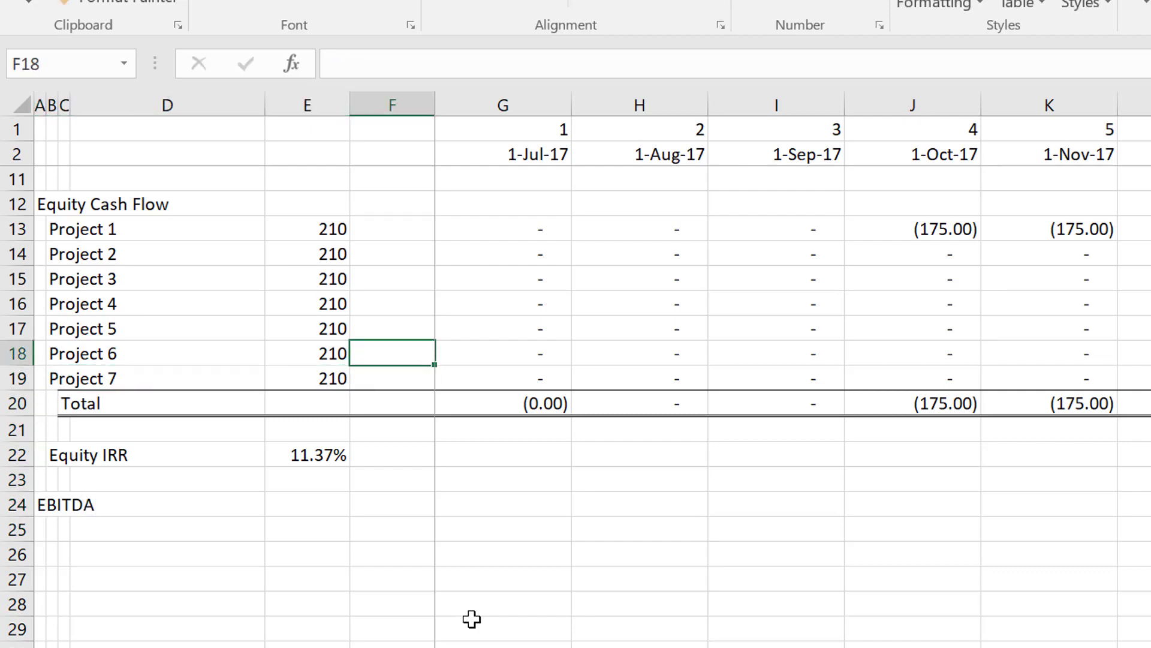
{"action": "key", "text": "Up"}
{"action": "key", "text": "Down"}
{"action": "type", "text": "="}
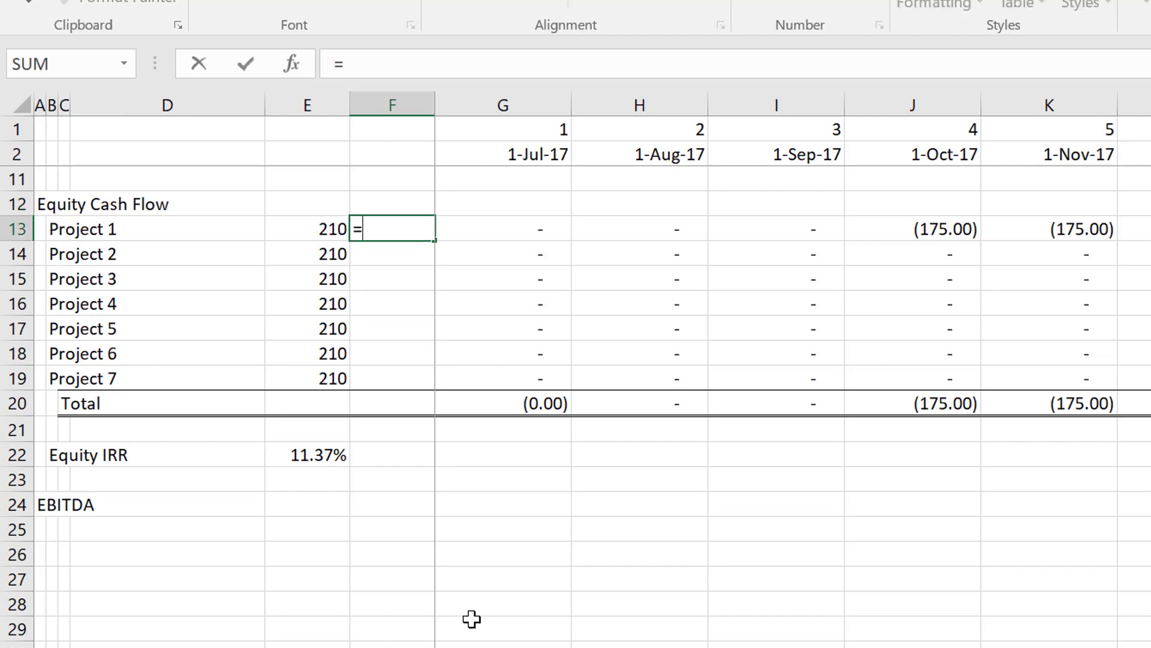
{"action": "key", "text": "Up"}
{"action": "key", "text": "Up"}
{"action": "key", "text": "Up"}
{"action": "key", "text": "Up"}
{"action": "key", "text": "Up"}
{"action": "key", "text": "Up"}
{"action": "key", "text": "Up"}
{"action": "key", "text": "Up"}
{"action": "key", "text": "Up"}
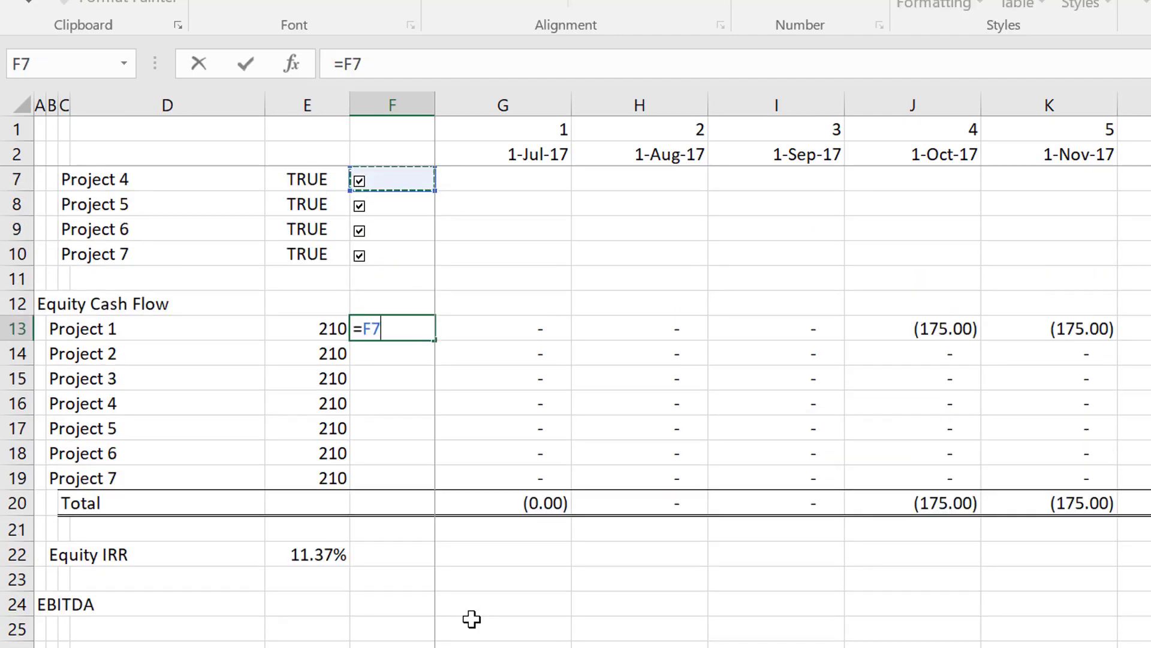
{"action": "key", "text": "Up"}
{"action": "key", "text": "Up"}
{"action": "key", "text": "Down"}
{"action": "key", "text": "Down"}
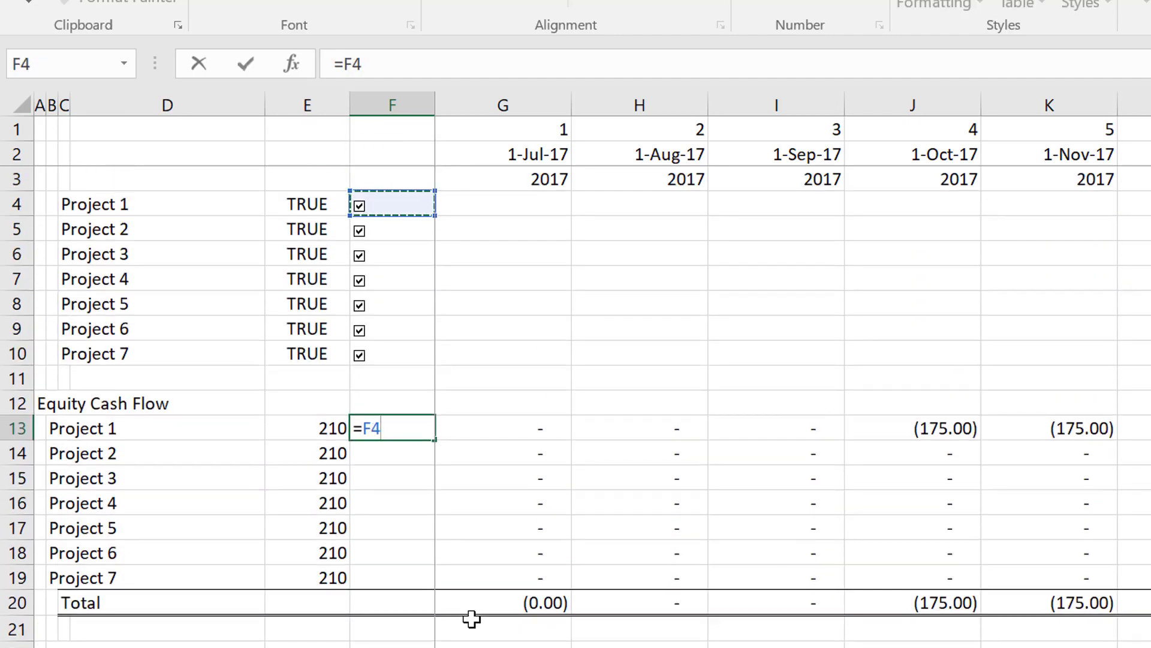
{"action": "key", "text": "Left"}
{"action": "key", "text": "Return"}
Fill the switch link from F13 down to the Project 7 row, F19.
{"action": "key", "text": "Up"}
{"action": "key", "text": "shift+Down"}
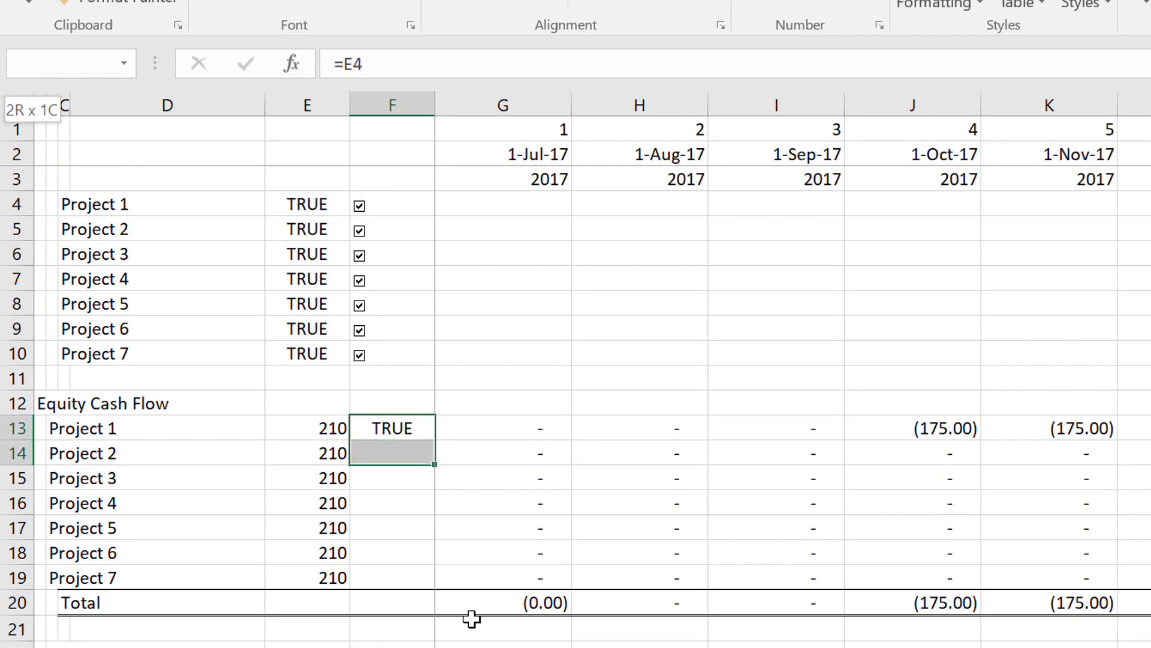
{"action": "key", "text": "shift+Down"}
{"action": "key", "text": "shift+Down"}
{"action": "key", "text": "shift+Down"}
{"action": "key", "text": "shift+Down"}
{"action": "key", "text": "shift+Down"}
{"action": "key", "text": "ctrl+d"}
Multiply Project 1's lookup formula in G13 by its inclusion switch, using the column-locked reference $F13.
{"action": "key", "text": "Right"}
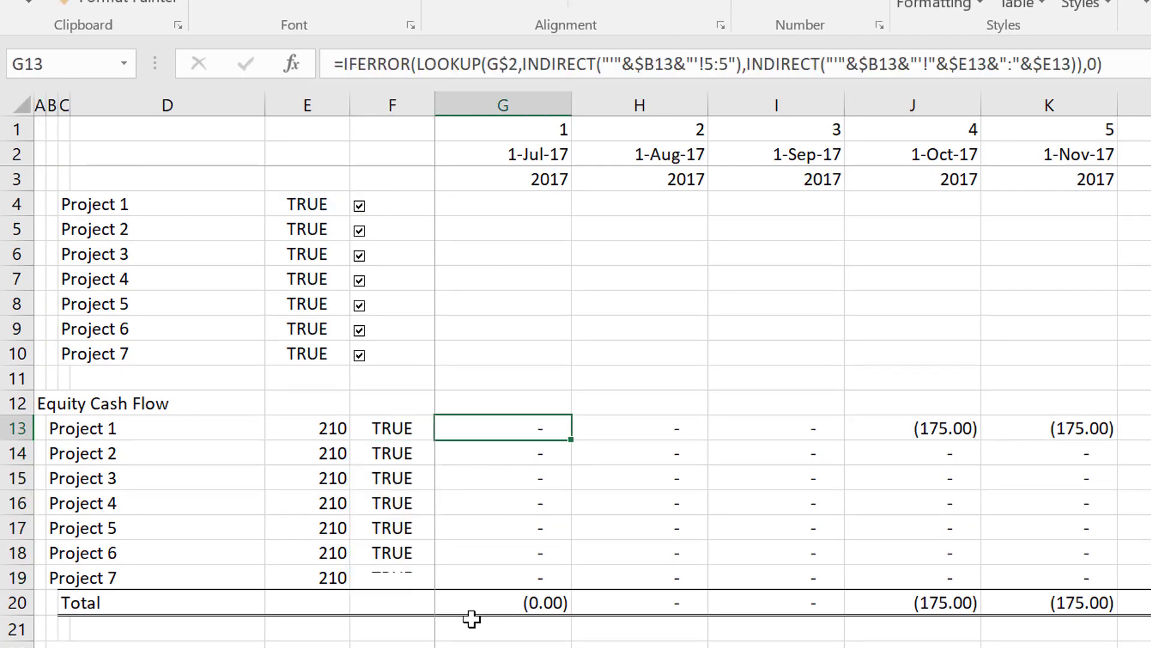
{"action": "key", "text": "F2"}
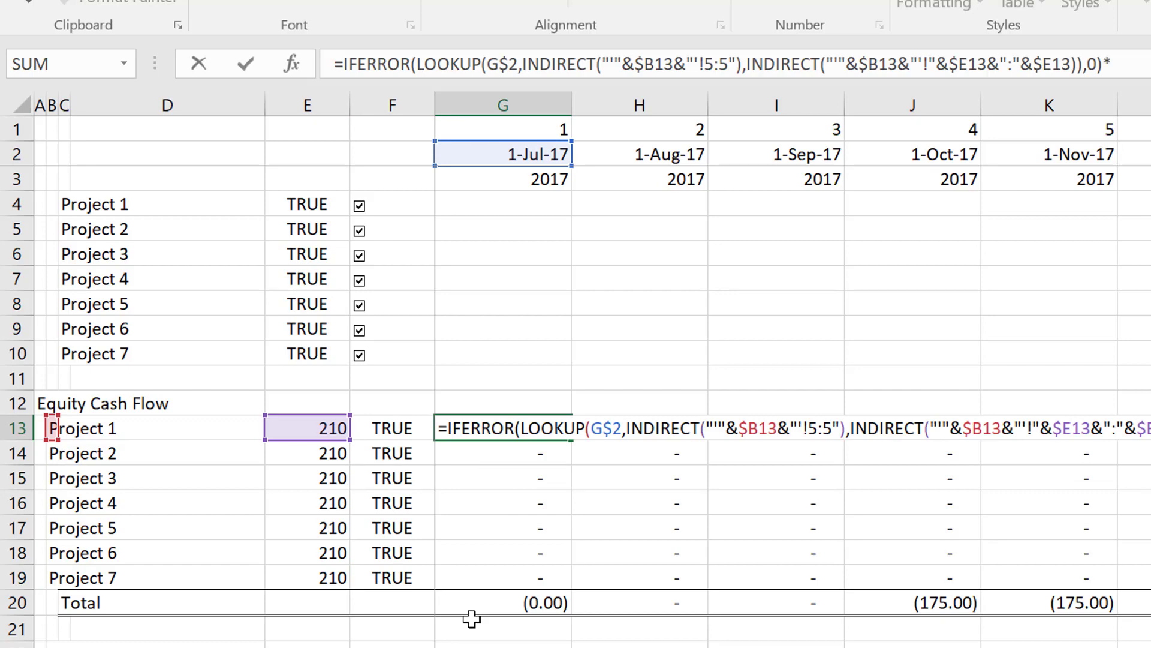
{"action": "left_click", "coordinate": [373, 439]}
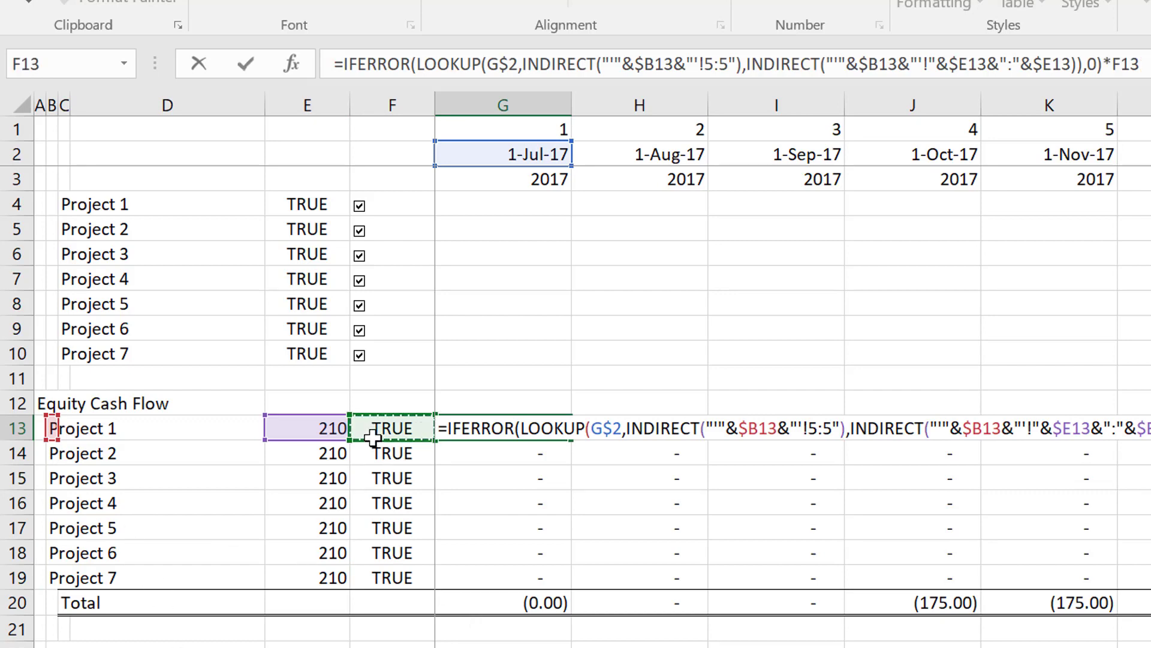
{"action": "key", "text": "F4"}
{"action": "key", "text": "F4"}
{"action": "key", "text": "F4"}
{"action": "key", "text": "Return"}
{"action": "key", "text": "Return"}
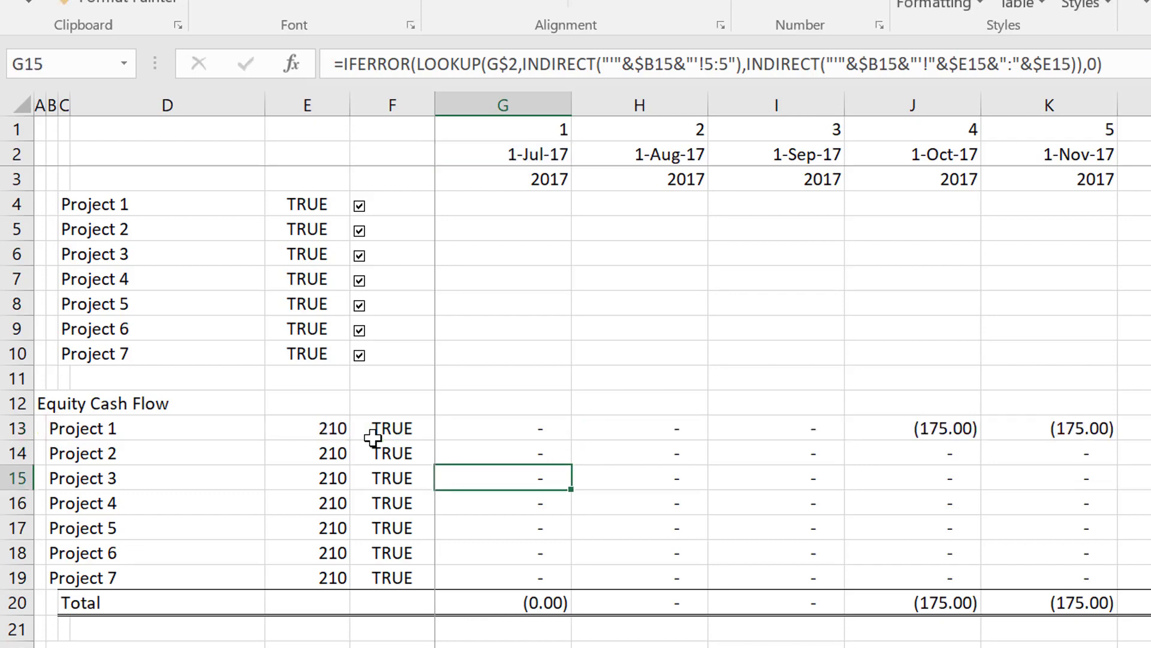
Fill the switch-adjusted formula from G13 across all monthly columns and down to the Project 7 row.
{"action": "key", "text": "Up"}
{"action": "key", "text": "Up"}
{"action": "key", "text": "ctrl+shift+Right"}
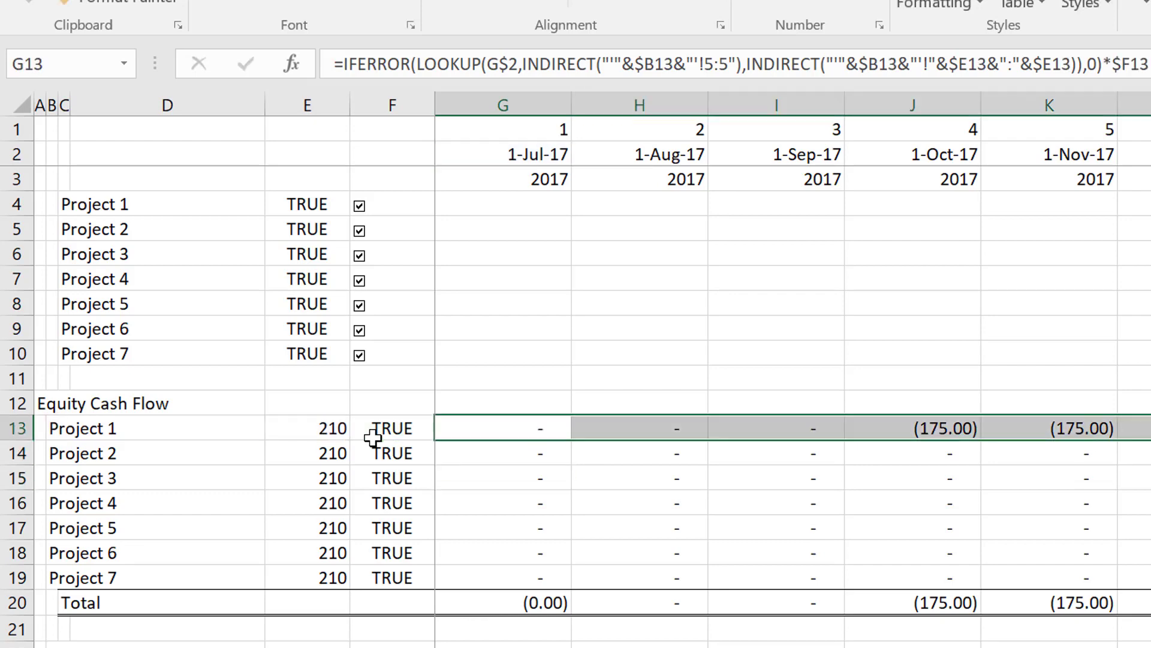
{"action": "key", "text": "shift+Down"}
{"action": "key", "text": "shift+Down"}
{"action": "key", "text": "shift+Down"}
{"action": "key", "text": "shift+Down"}
{"action": "key", "text": "shift+Down"}
{"action": "key", "text": "shift+Down"}
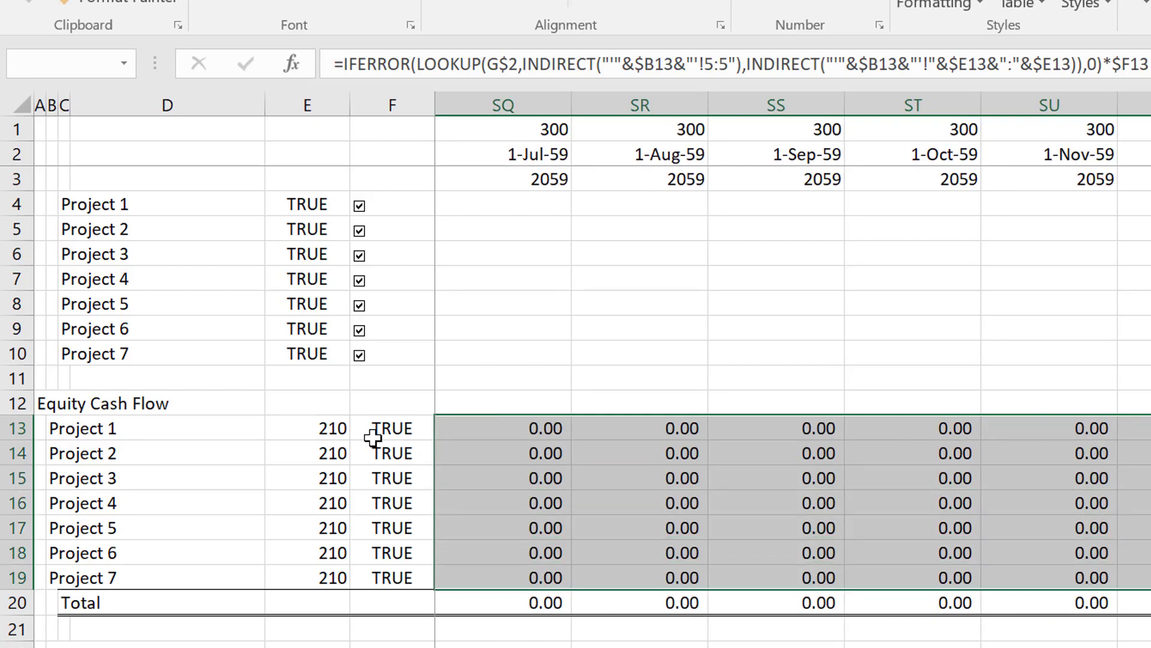
{"action": "key", "text": "Left"}
{"action": "key", "text": "Left"}
{"action": "key", "text": "Right"}
{"action": "key", "text": "Right"}
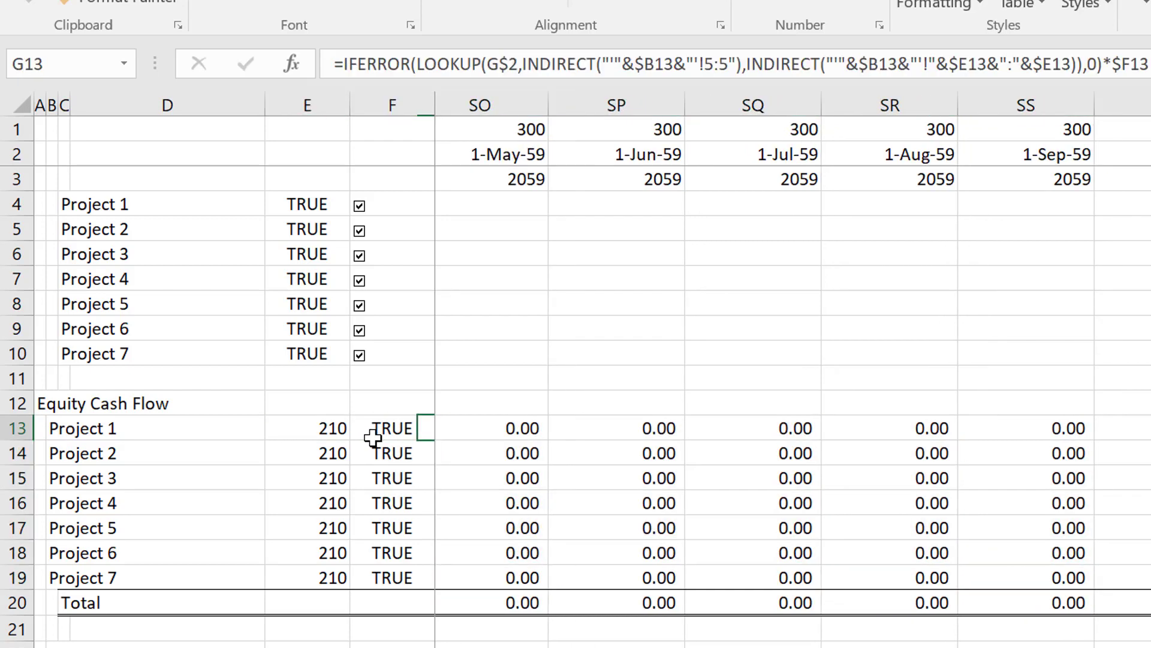
Copy the project names and row numbers in B13:E19 into the EBITDA section, starting at B25.
{"action": "key", "text": "Left"}
{"action": "key", "text": "Left"}
{"action": "key", "text": "Left"}
{"action": "key", "text": "Left"}
{"action": "key", "text": "Left"}
{"action": "key", "text": "Left"}
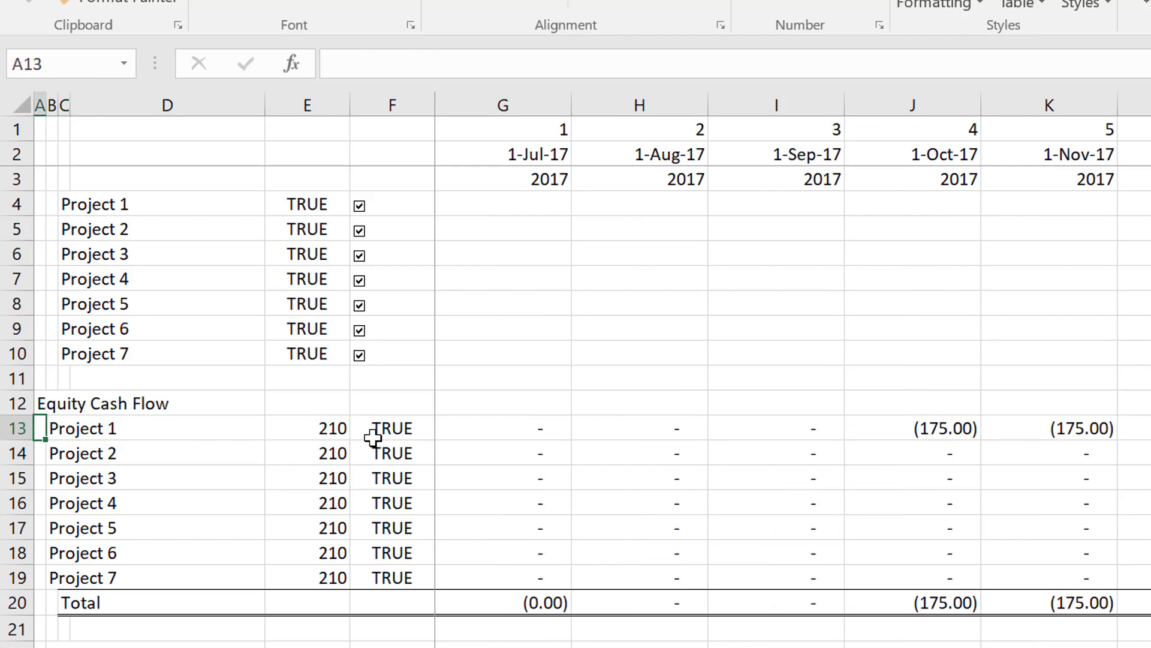
{"action": "key", "text": "Down"}
{"action": "key", "text": "Down"}
{"action": "key", "text": "Down"}
{"action": "key", "text": "Down"}
{"action": "key", "text": "Down"}
{"action": "key", "text": "Down"}
{"action": "key", "text": "Down"}
{"action": "key", "text": "Down"}
{"action": "key", "text": "Down"}
{"action": "key", "text": "Down"}
{"action": "key", "text": "Down"}
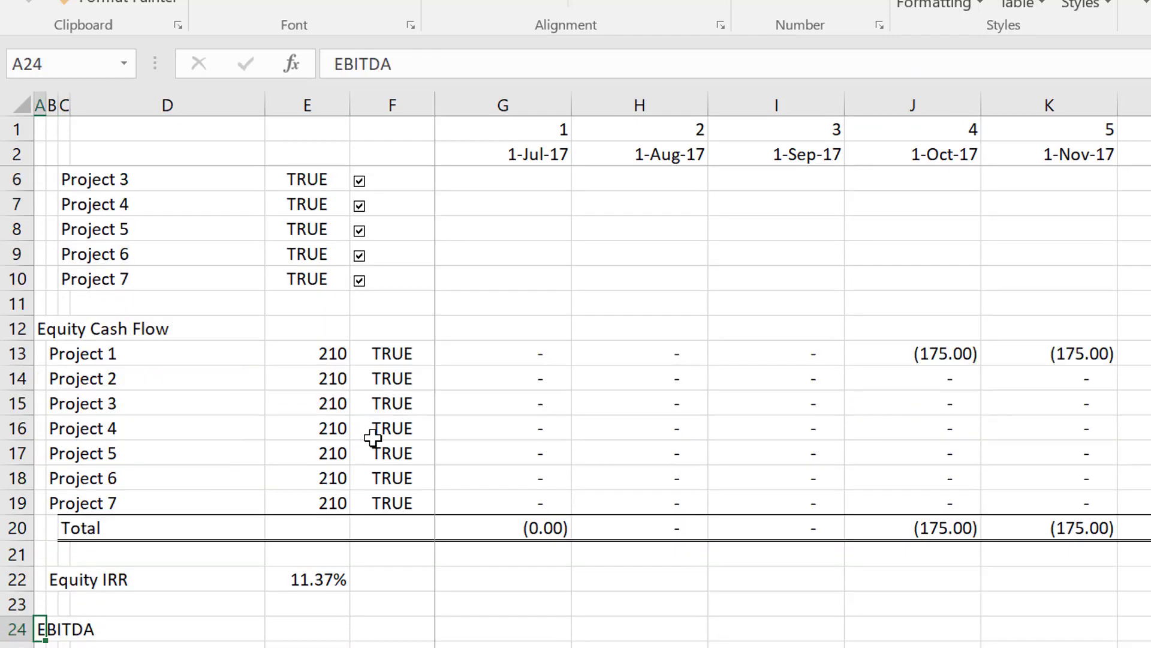
{"action": "key", "text": "Down"}
{"action": "key", "text": "Down"}
{"action": "key", "text": "Up"}
{"action": "key", "text": "Up"}
{"action": "key", "text": "Up"}
{"action": "key", "text": "Up"}
{"action": "key", "text": "Up"}
{"action": "key", "text": "Up"}
{"action": "key", "text": "Up"}
{"action": "key", "text": "Up"}
{"action": "key", "text": "Up"}
{"action": "key", "text": "Up"}
{"action": "key", "text": "Up"}
{"action": "key", "text": "Up"}
{"action": "key", "text": "Up"}
{"action": "key", "text": "Up"}
{"action": "key", "text": "Up"}
{"action": "key", "text": "Up"}
{"action": "key", "text": "Up"}
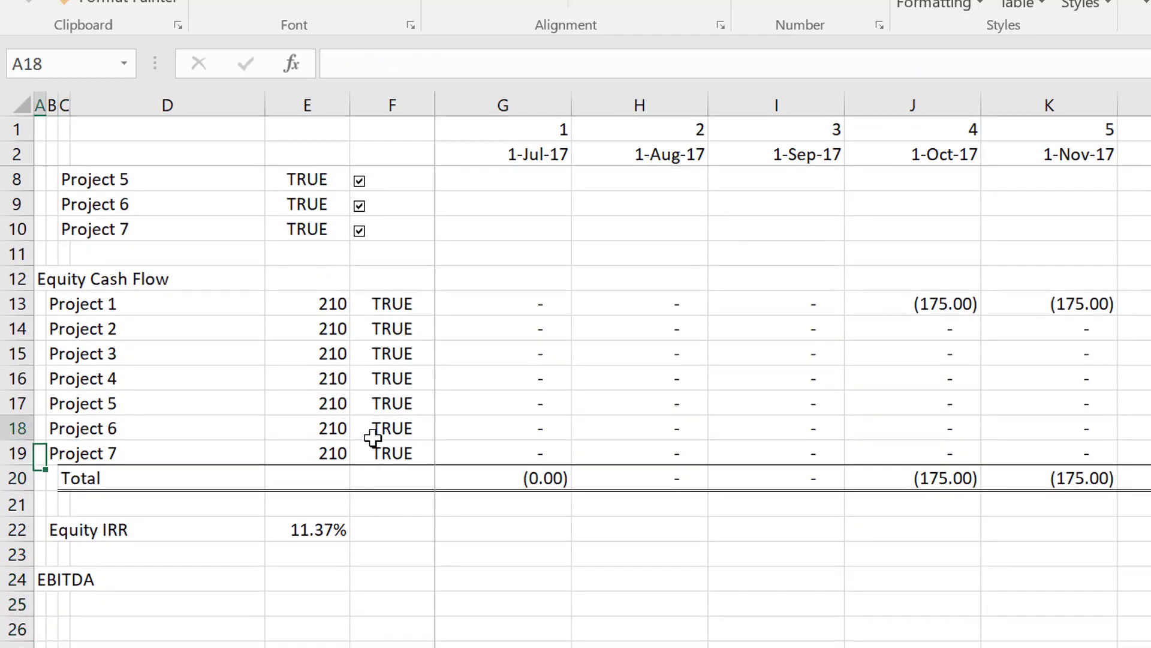
{"action": "key", "text": "Down"}
{"action": "key", "text": "Down"}
{"action": "key", "text": "Down"}
{"action": "key", "text": "Down"}
{"action": "key", "text": "Right"}
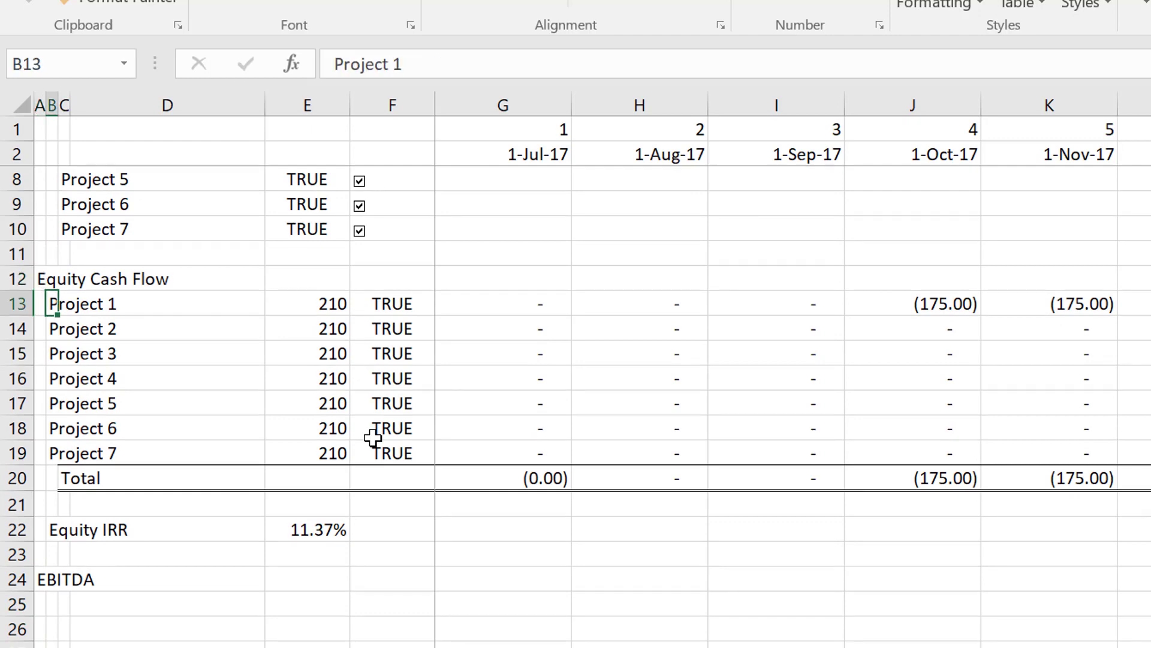
{"action": "key", "text": "shift+Right"}
{"action": "key", "text": "shift+Right"}
{"action": "key", "text": "shift+Right"}
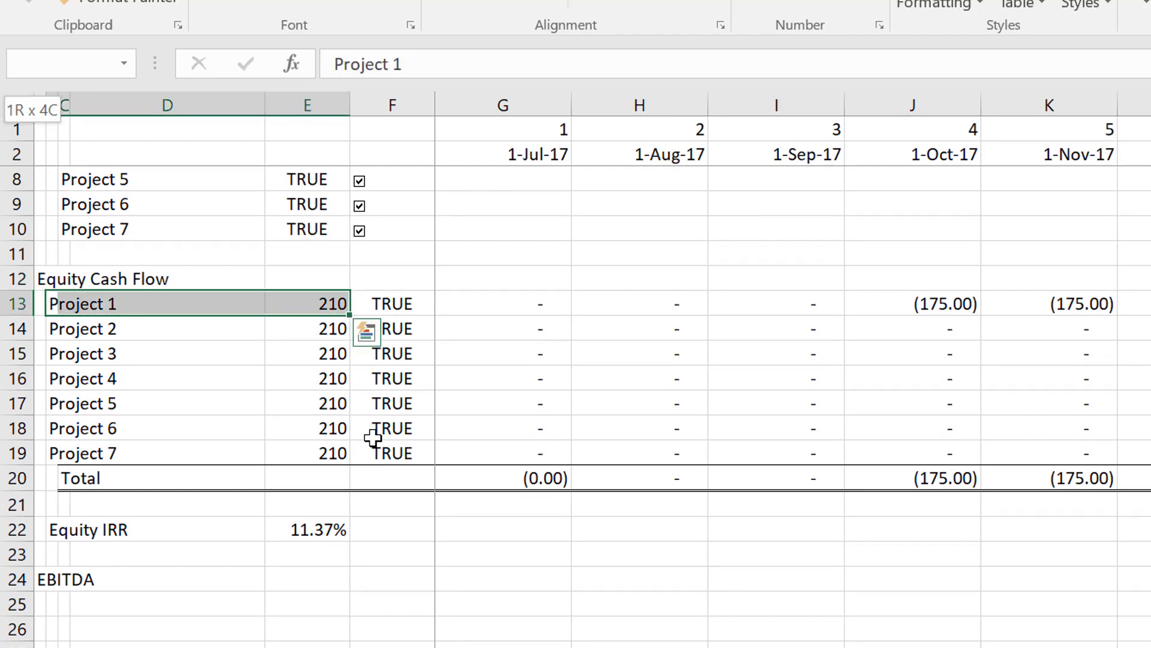
{"action": "key", "text": "shift+Down"}
{"action": "key", "text": "shift+Down"}
{"action": "key", "text": "shift+Down"}
{"action": "key", "text": "shift+Down"}
{"action": "key", "text": "shift+Down"}
{"action": "key", "text": "shift+Down"}
{"action": "key", "text": "shift+Down"}
{"action": "key", "text": "shift+Up"}
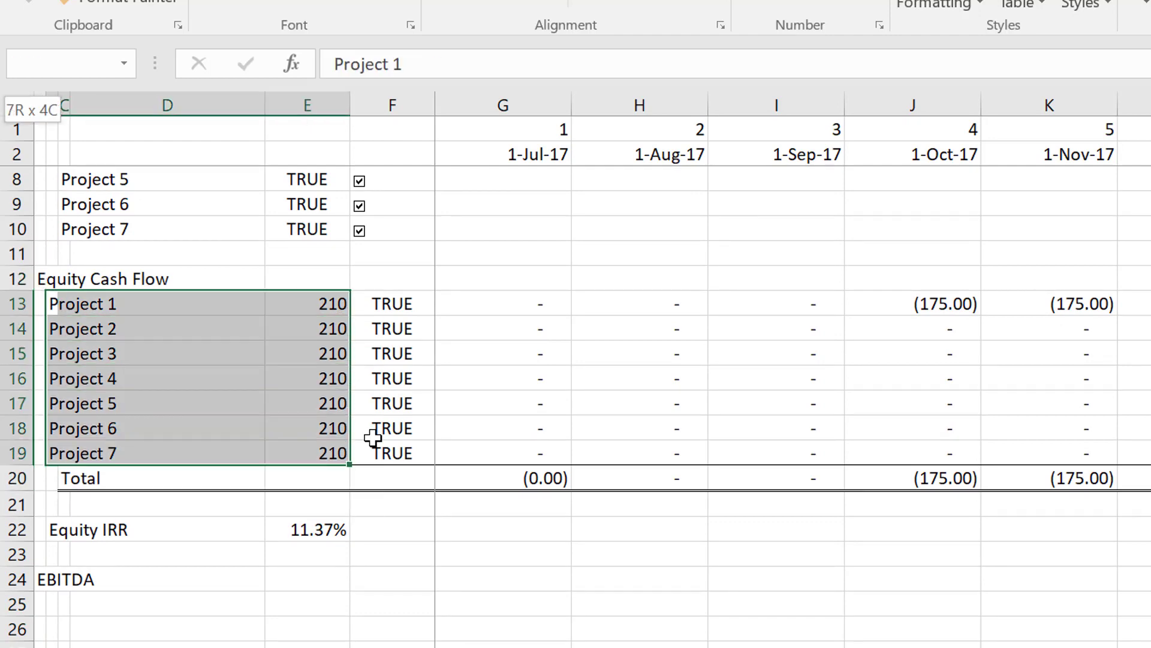
{"action": "key", "text": "ctrl+c"}
{"action": "key", "text": "Down"}
{"action": "key", "text": "Down"}
{"action": "key", "text": "Down"}
{"action": "key", "text": "Down"}
{"action": "key", "text": "Down"}
{"action": "key", "text": "Down"}
{"action": "key", "text": "Down"}
{"action": "key", "text": "Down"}
{"action": "key", "text": "Down"}
{"action": "key", "text": "Down"}
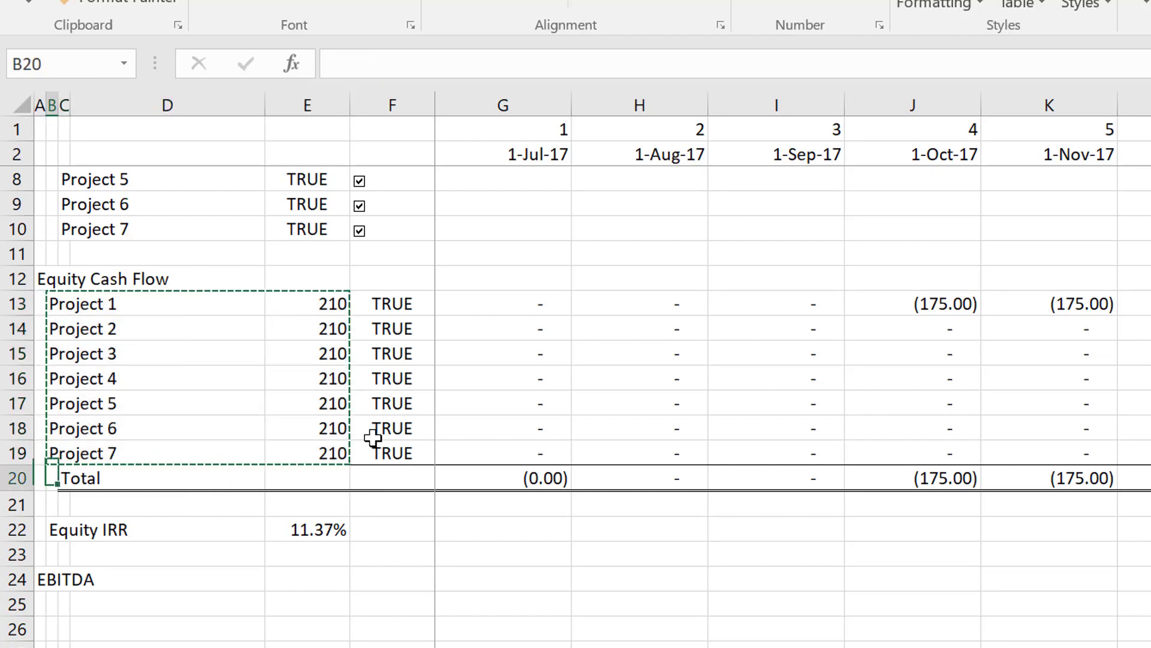
{"action": "key", "text": "Down"}
{"action": "key", "text": "Down"}
{"action": "key", "text": "ctrl+v"}
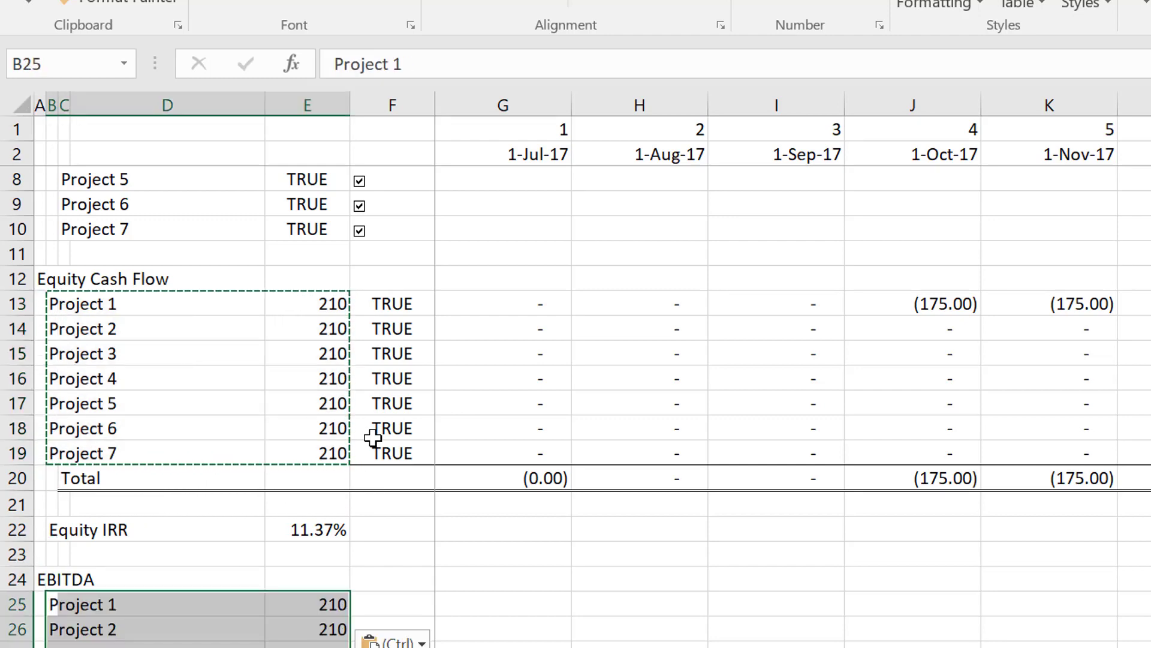
{"action": "key", "text": "Escape"}
Look up which row holds EBITDA on the project sheet and return to the consolidated sheet.
{"action": "key", "text": "Down"}
{"action": "key", "text": "Down"}
{"action": "key", "text": "Down"}
{"action": "key", "text": "Down"}
{"action": "key", "text": "Down"}
{"action": "key", "text": "Down"}
{"action": "key", "text": "Down"}
{"action": "key", "text": "Down"}
{"action": "key", "text": "Down"}
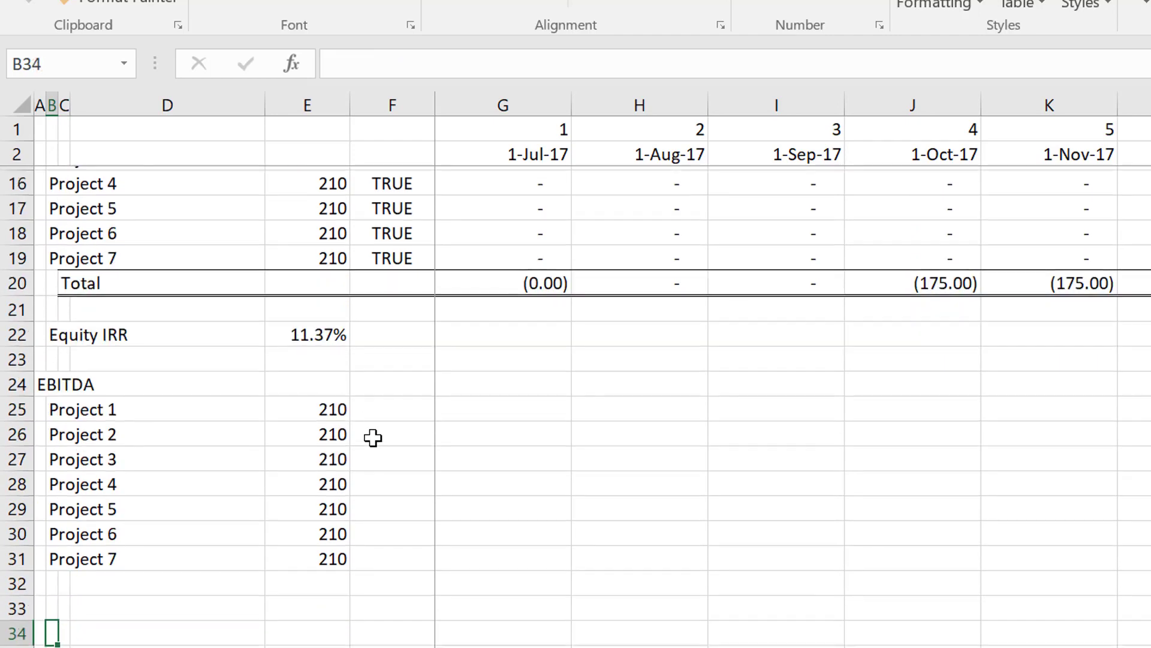
{"action": "key", "text": "Up"}
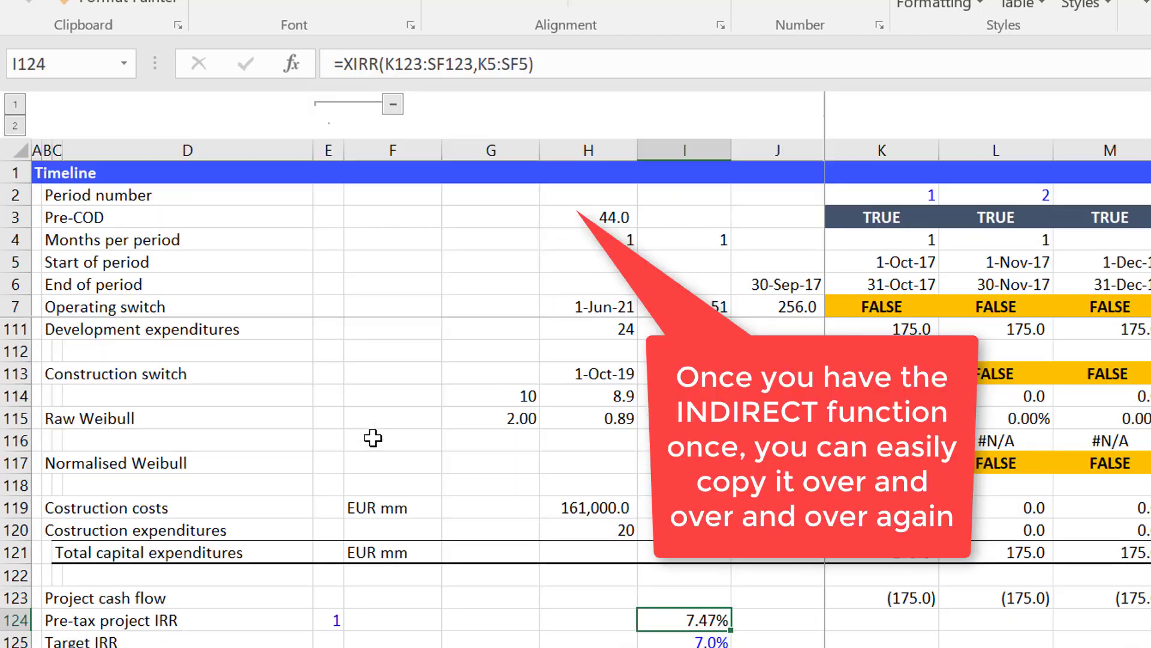
{"action": "key", "text": "Right"}
{"action": "key", "text": "Right"}
{"action": "key", "text": "Up"}
{"action": "key", "text": "Up"}
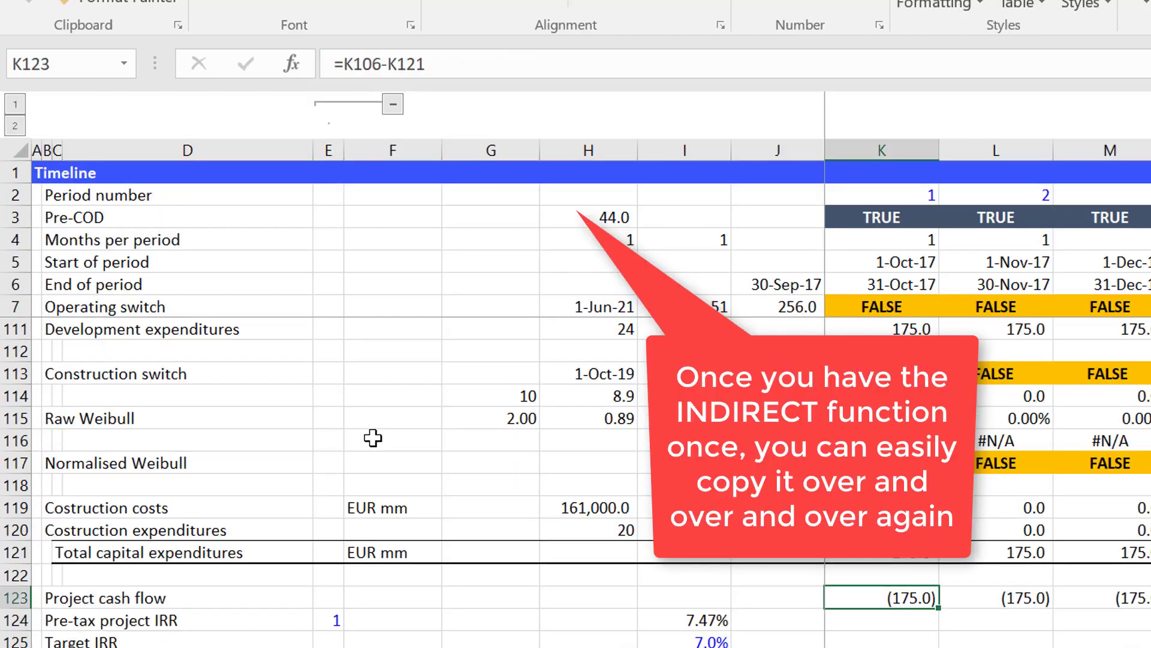
{"action": "key", "text": "Up"}
{"action": "key", "text": "Up"}
{"action": "key", "text": "Up"}
{"action": "key", "text": "Up"}
{"action": "key", "text": "Up"}
{"action": "key", "text": "Up"}
{"action": "key", "text": "Up"}
{"action": "key", "text": "Up"}
{"action": "key", "text": "Up"}
{"action": "key", "text": "Up"}
{"action": "key", "text": "Up"}
{"action": "key", "text": "Up"}
{"action": "key", "text": "Up"}
{"action": "key", "text": "Up"}
{"action": "key", "text": "Up"}
{"action": "key", "text": "Up"}
{"action": "key", "text": "Up"}
{"action": "key", "text": "Up"}
{"action": "key", "text": "Up"}
{"action": "key", "text": "Up"}
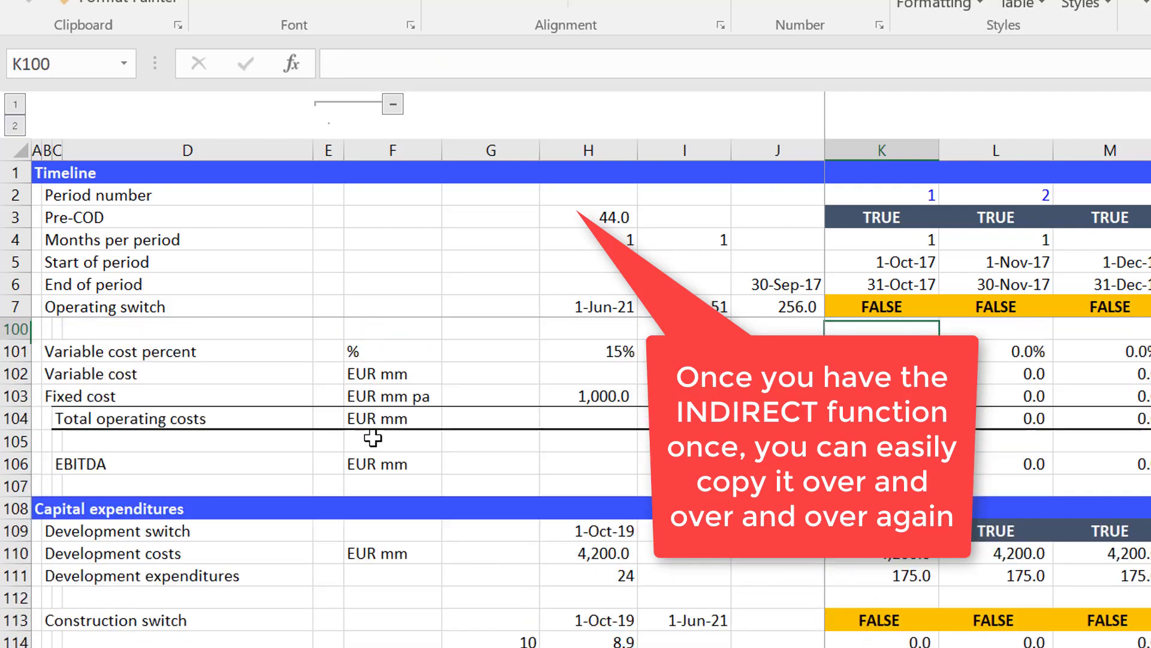
{"action": "key", "text": "Down"}
{"action": "key", "text": "Down"}
{"action": "key", "text": "Down"}
{"action": "key", "text": "Down"}
{"action": "key", "text": "Down"}
{"action": "key", "text": "Down"}
{"action": "key", "text": "Down"}
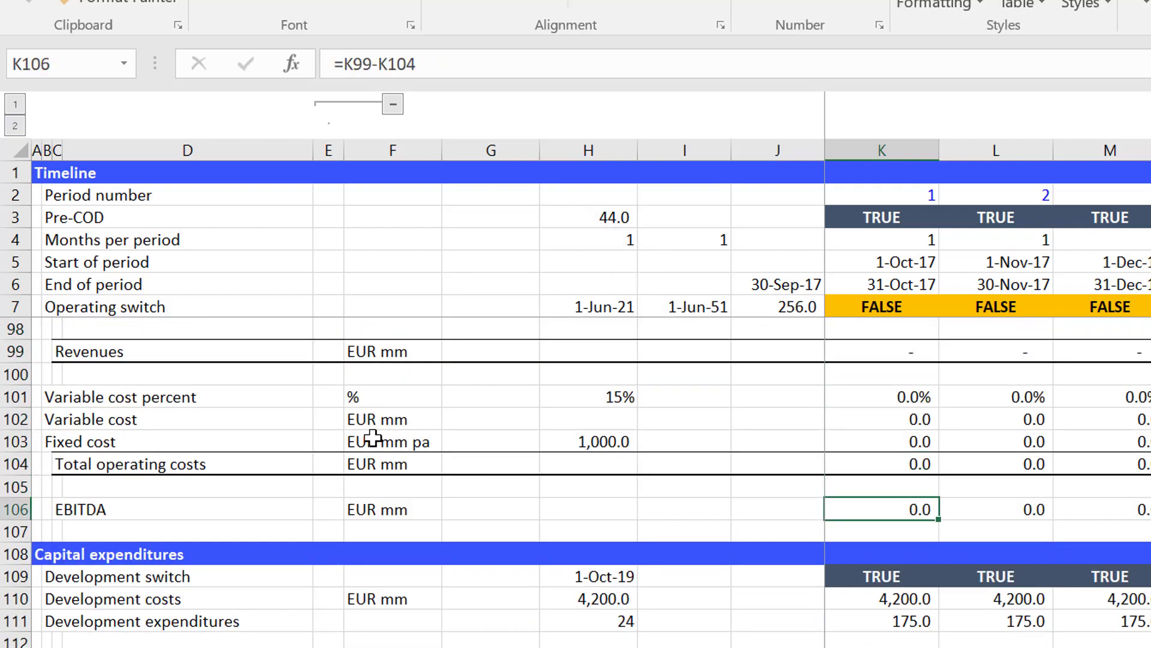
{"action": "key", "text": "ctrl+Page_Up"}
{"action": "key", "text": "ctrl+Page_Down"}
{"action": "key", "text": "ctrl+Page_Up"}
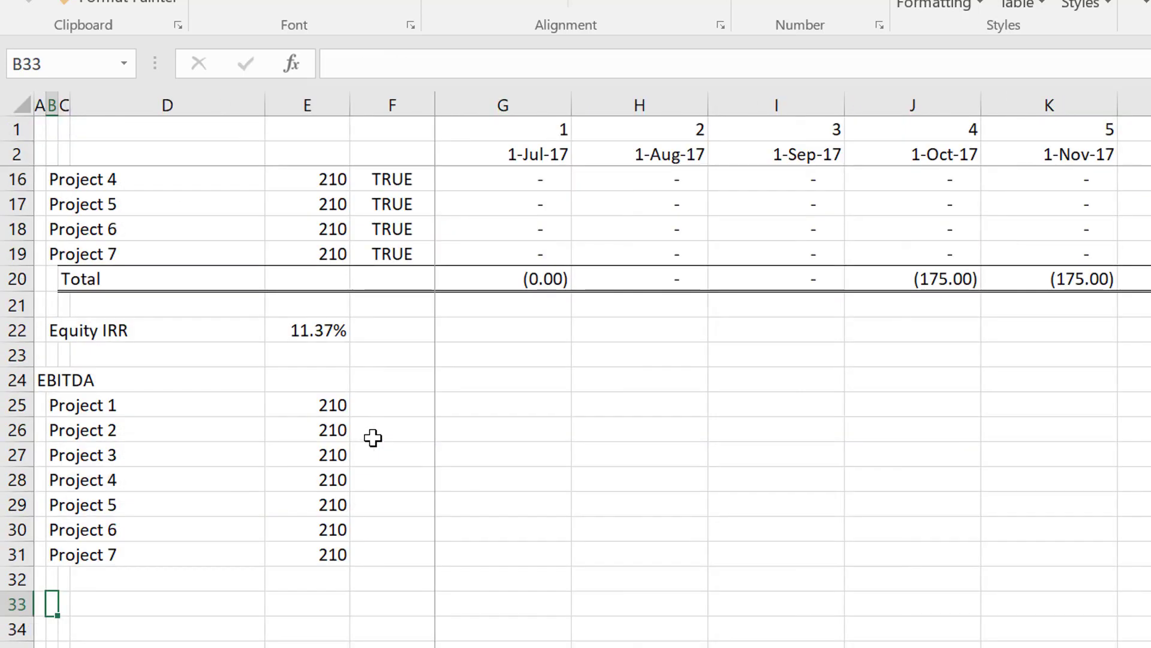
Enter a ROW formula in E25 that references the EBITDA line, C106, on the Project 1 sheet.
{"action": "key", "text": "Up"}
{"action": "key", "text": "Up"}
{"action": "key", "text": "Up"}
{"action": "key", "text": "Up"}
{"action": "key", "text": "Up"}
{"action": "key", "text": "Up"}
{"action": "key", "text": "Up"}
{"action": "key", "text": "Up"}
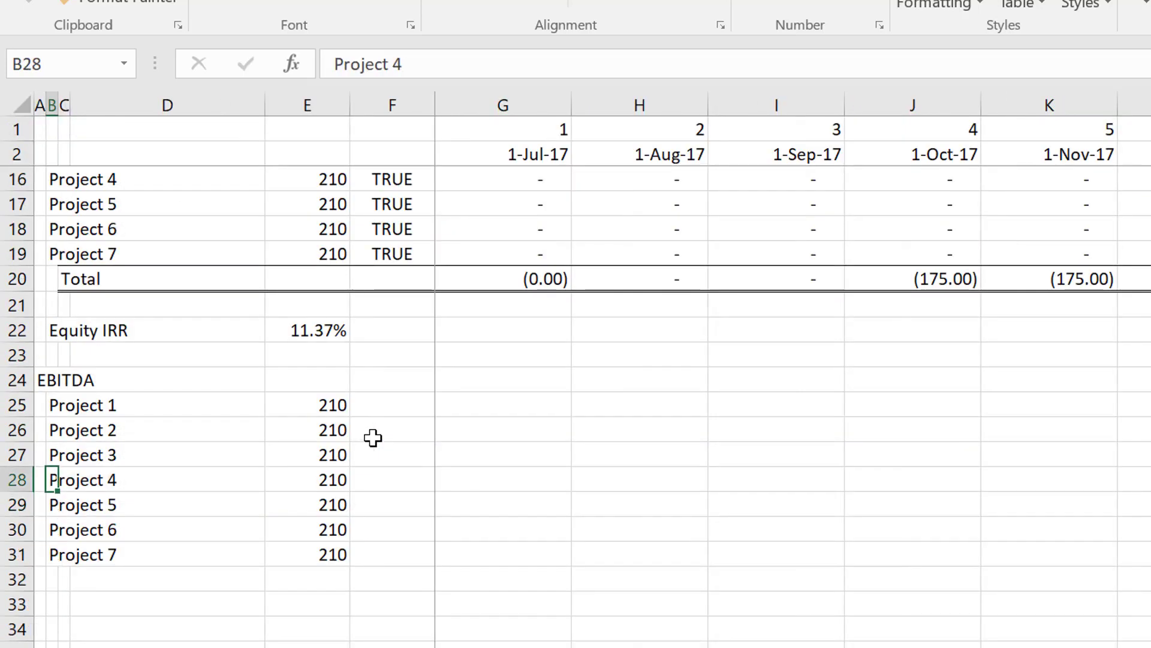
{"action": "key", "text": "Right"}
{"action": "key", "text": "Right"}
{"action": "key", "text": "Right"}
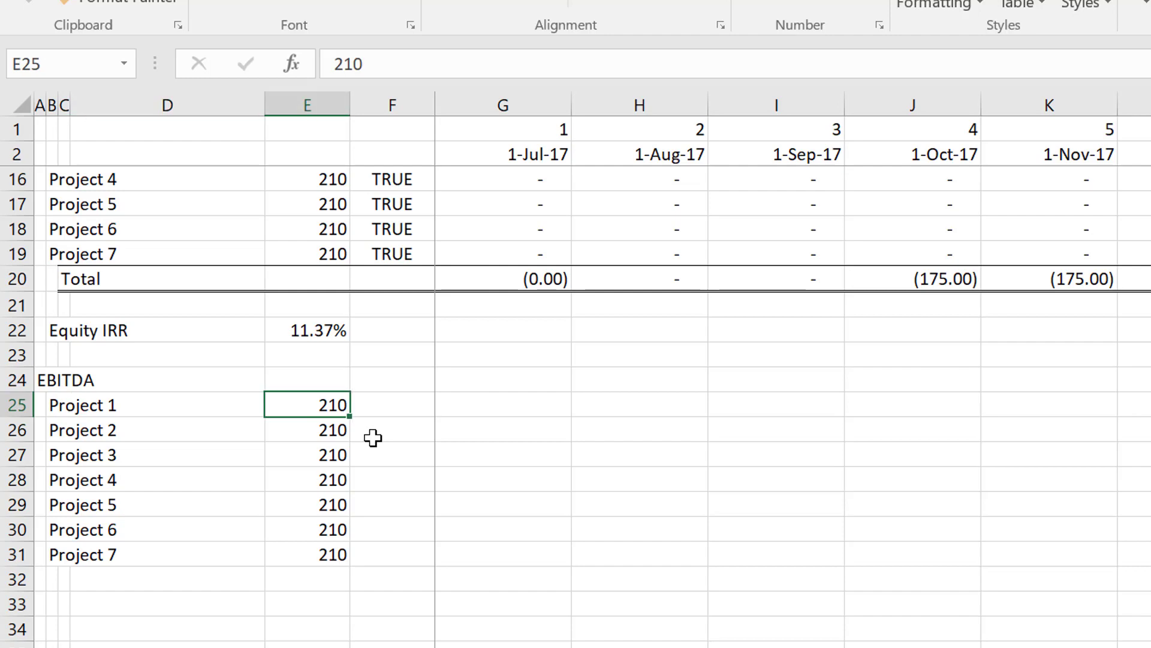
{"action": "type", "text": "=row"}
{"action": "key", "text": "Tab"}
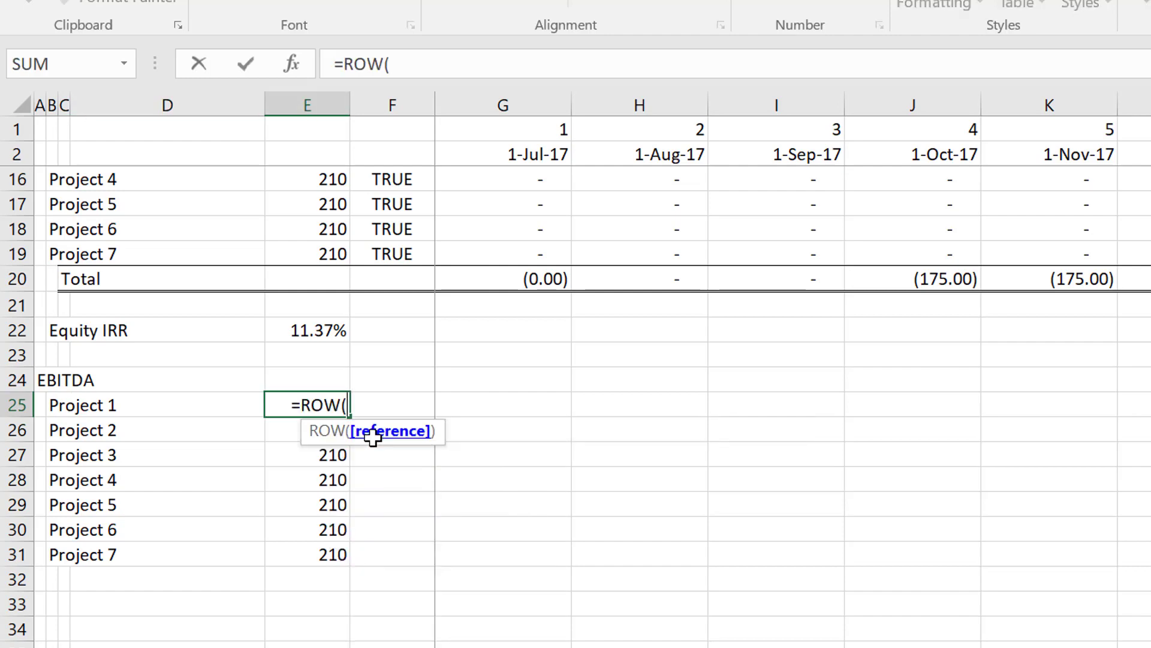
{"action": "key", "text": "ctrl+Page_Down"}
{"action": "key", "text": "ctrl+Page_Down"}
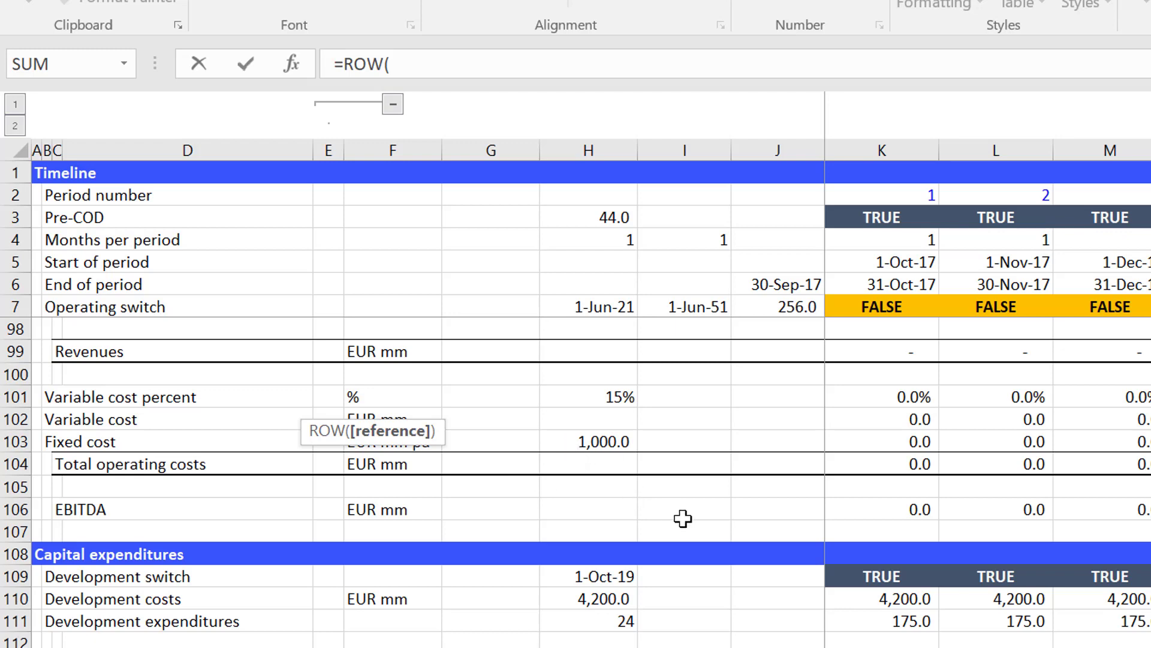
{"action": "left_click", "coordinate": [55, 509]}
{"action": "key", "text": "Return"}
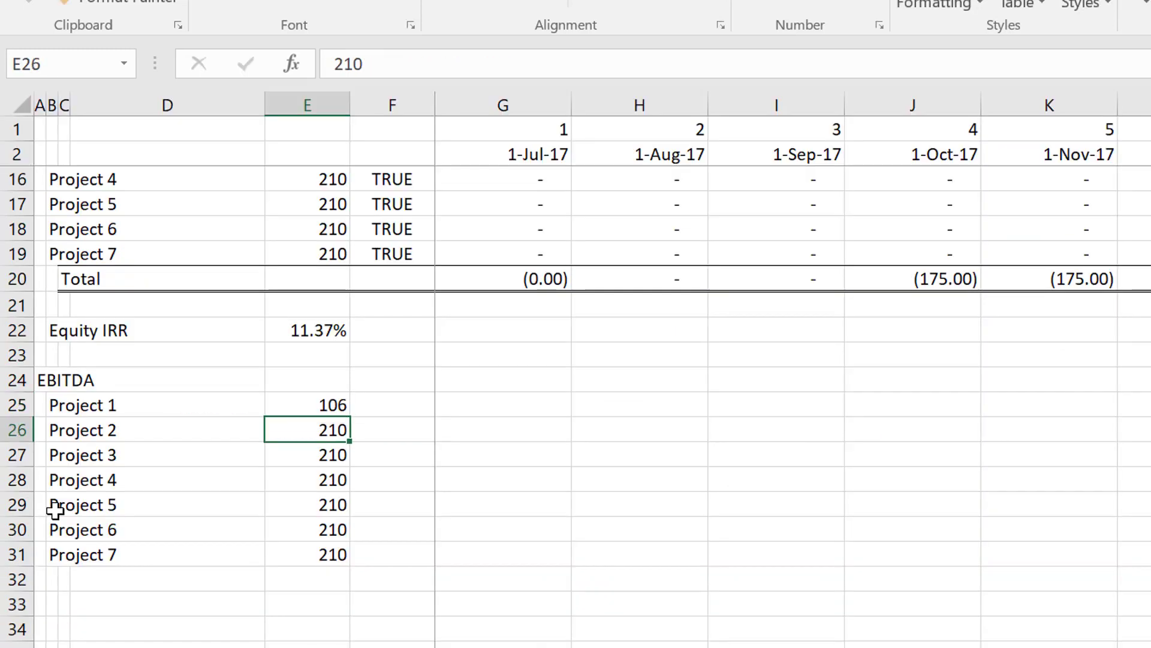
Fill the ROW formula from E25 down to the Project 7 row in E31.
{"action": "key", "text": "Up"}
{"action": "key", "text": "shift+Down"}
{"action": "key", "text": "shift+Down"}
{"action": "key", "text": "shift+Down"}
{"action": "key", "text": "shift+Down"}
{"action": "key", "text": "shift+Down"}
{"action": "key", "text": "shift+Down"}
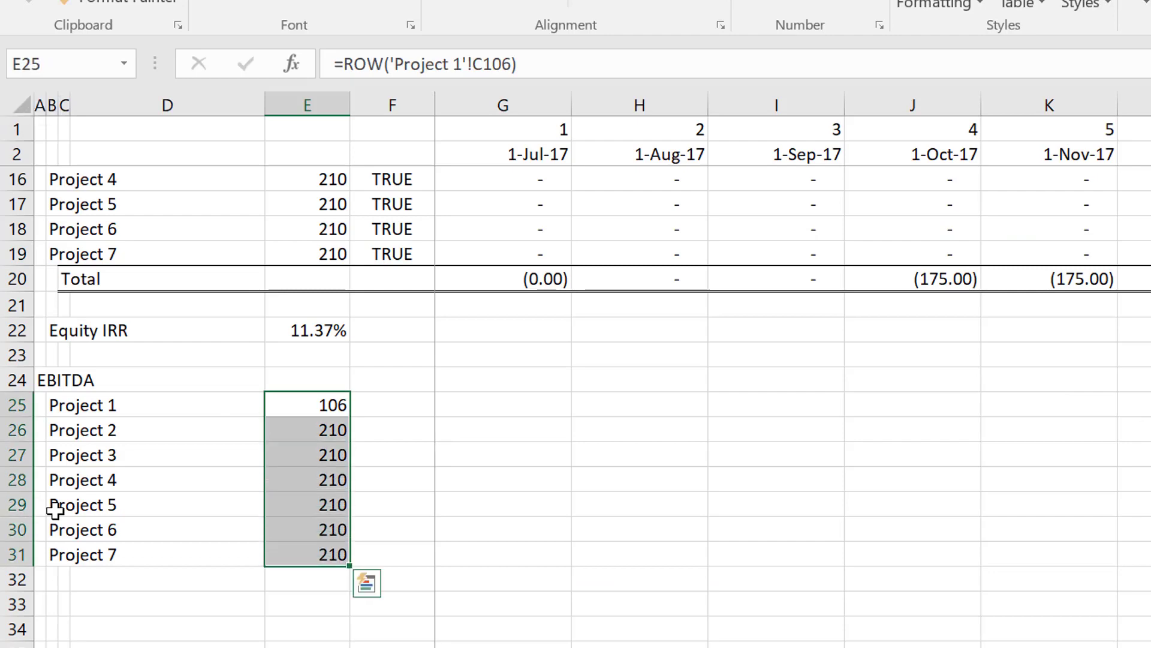
{"action": "key", "text": "ctrl+d"}
{"action": "key", "text": "Up"}
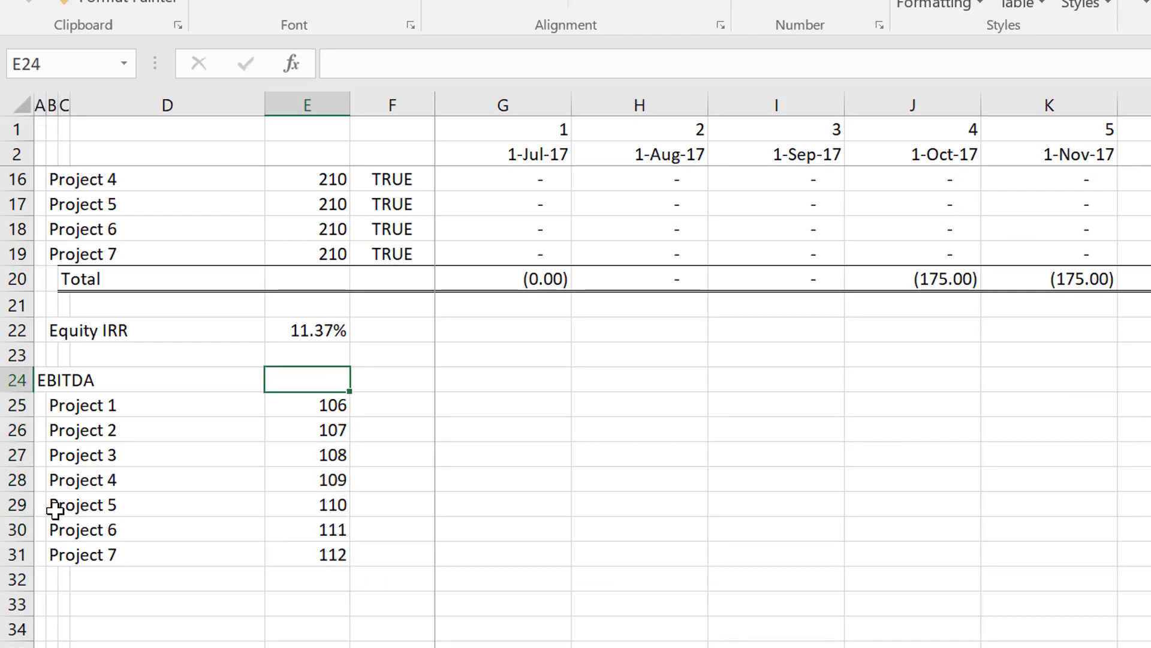
Link Project 2's EBITDA row number in E26 to Project 1's with the absolute reference =$E$25.
{"action": "key", "text": "Down"}
{"action": "key", "text": "Down"}
{"action": "type", "text": "="}
{"action": "key", "text": "Up"}
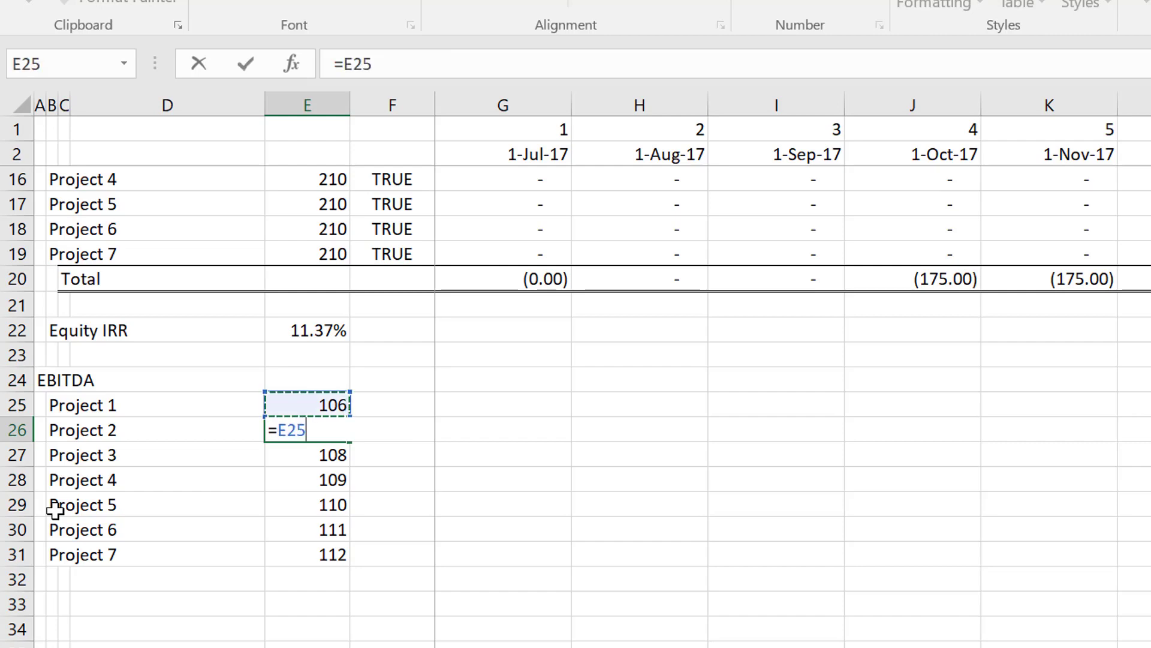
{"action": "key", "text": "F4"}
{"action": "key", "text": "Return"}
Fill the =$E$25 link from E26 down to the Project 7 row in E31.
{"action": "key", "text": "Up"}
{"action": "key", "text": "shift+Down"}
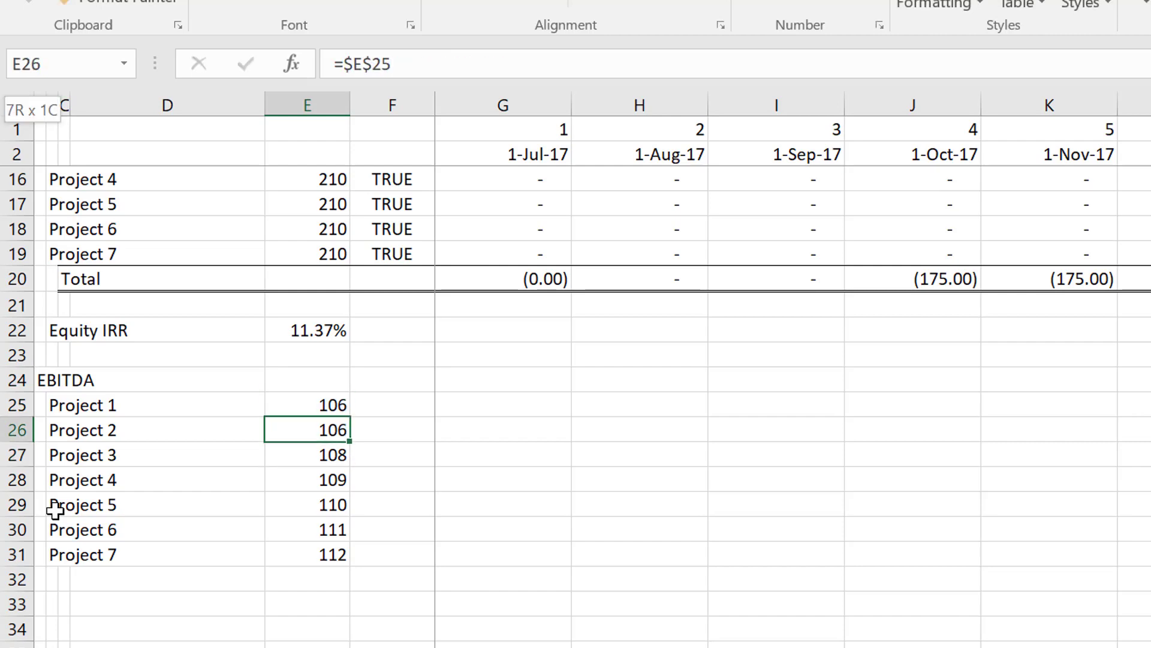
{"action": "key", "text": "shift+Down"}
{"action": "key", "text": "shift+Down"}
{"action": "key", "text": "shift+Down"}
{"action": "key", "text": "shift+Down"}
{"action": "key", "text": "shift+Down"}
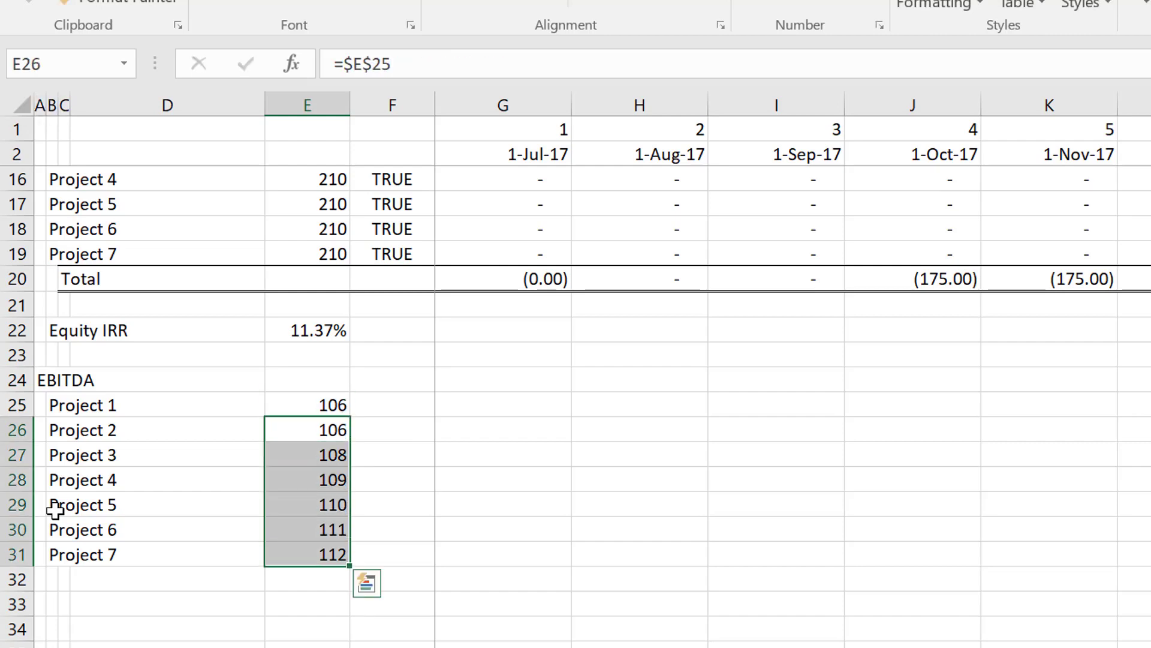
{"action": "key", "text": "ctrl+d"}
{"action": "key", "text": "Up"}
{"action": "key", "text": "Left"}
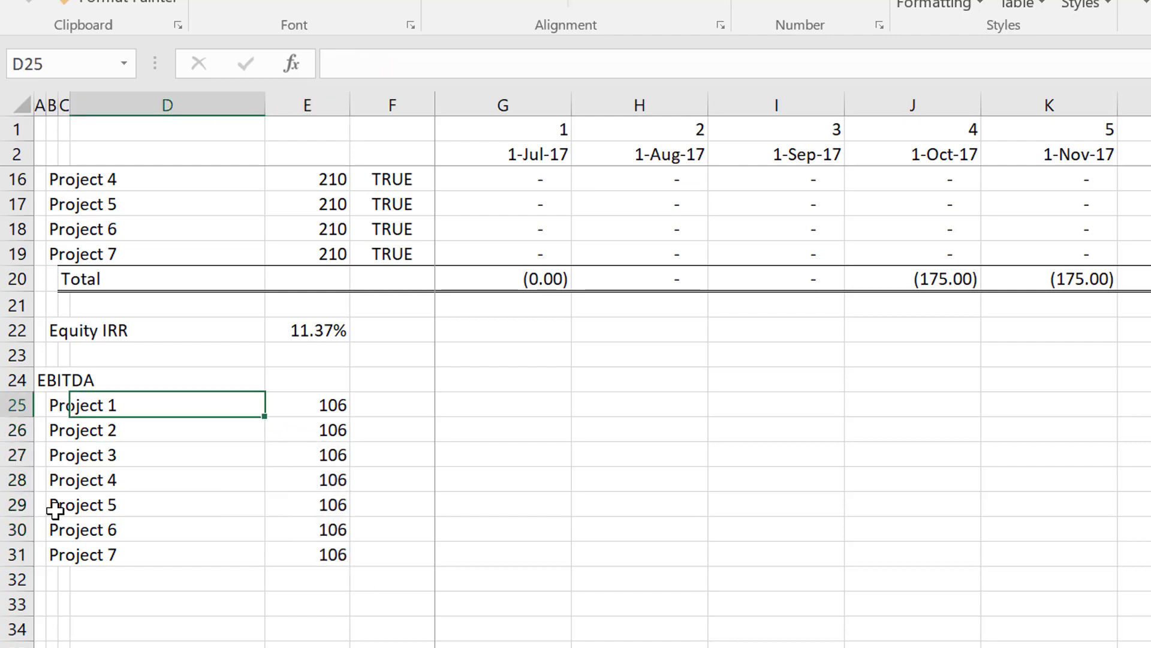
Copy the equity cash flow lookup formula from G13 into G25 and fill it across all monthly columns.
{"action": "key", "text": "Left"}
{"action": "key", "text": "Right"}
{"action": "key", "text": "Right"}
{"action": "key", "text": "Right"}
{"action": "key", "text": "Up"}
{"action": "key", "text": "Up"}
{"action": "key", "text": "Up"}
{"action": "key", "text": "Up"}
{"action": "key", "text": "Up"}
{"action": "key", "text": "Up"}
{"action": "key", "text": "Up"}
{"action": "key", "text": "Up"}
{"action": "key", "text": "Up"}
{"action": "key", "text": "Up"}
{"action": "key", "text": "Up"}
{"action": "key", "text": "Up"}
{"action": "key", "text": "Up"}
{"action": "key", "text": "Up"}
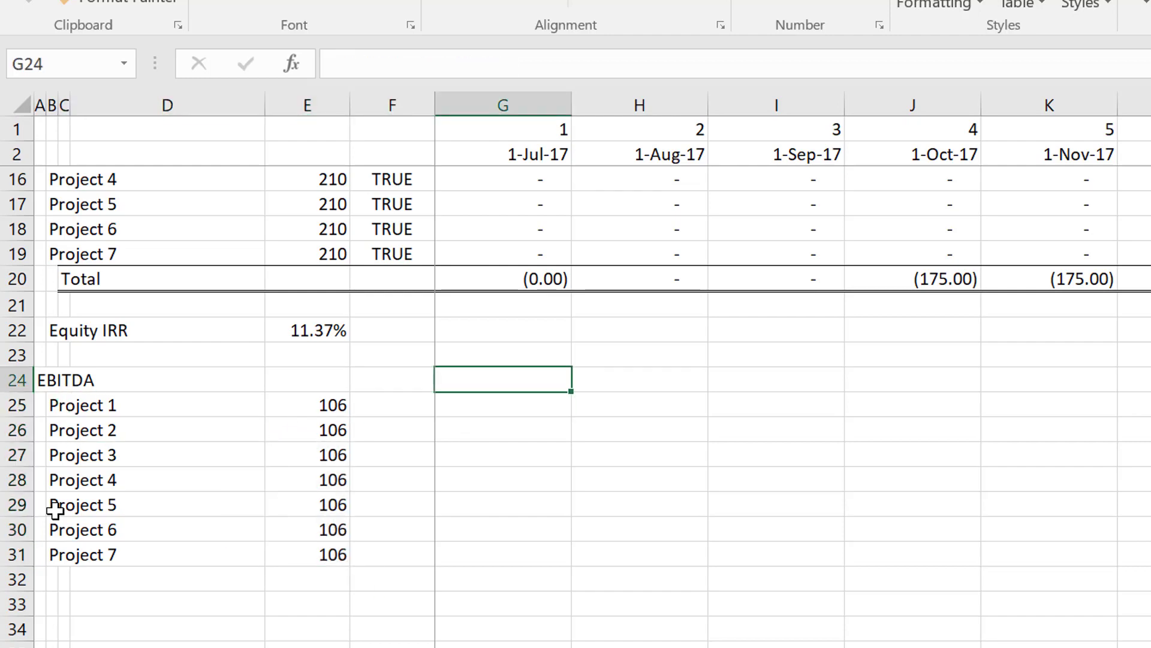
{"action": "key", "text": "Down"}
{"action": "key", "text": "Down"}
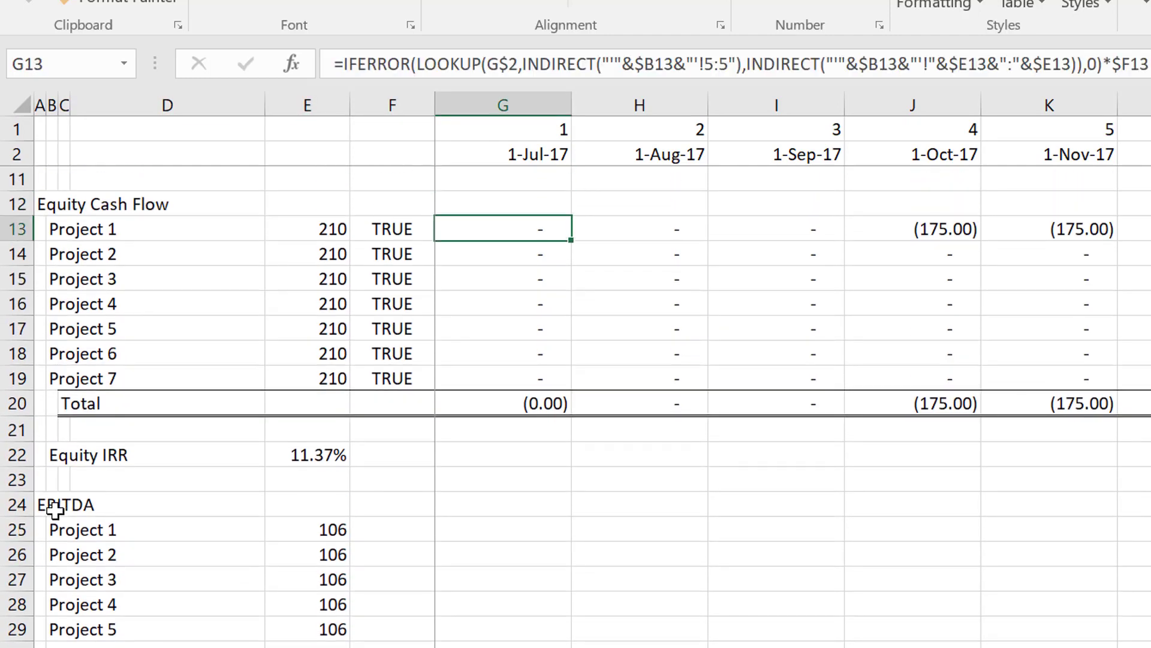
{"action": "key", "text": "Down"}
{"action": "key", "text": "Down"}
{"action": "key", "text": "Down"}
{"action": "key", "text": "Down"}
{"action": "key", "text": "Down"}
{"action": "key", "text": "Down"}
{"action": "key", "text": "Down"}
{"action": "key", "text": "Down"}
{"action": "key", "text": "Down"}
{"action": "key", "text": "Down"}
{"action": "key", "text": "Down"}
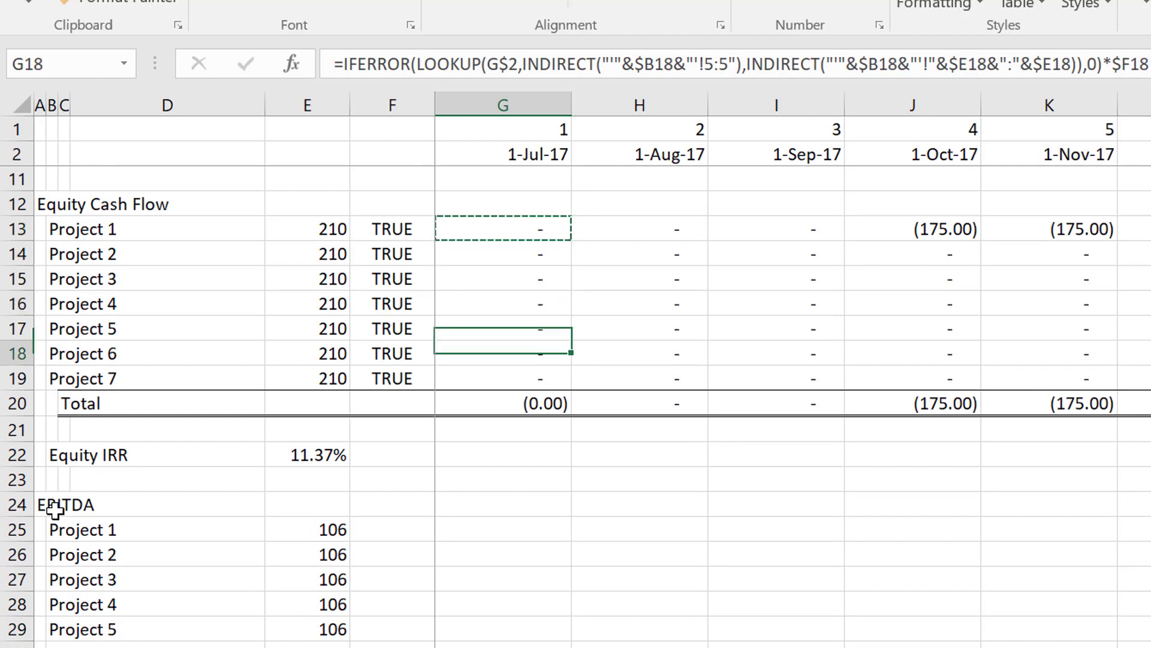
{"action": "key", "text": "Down"}
{"action": "key", "text": "ctrl+v"}
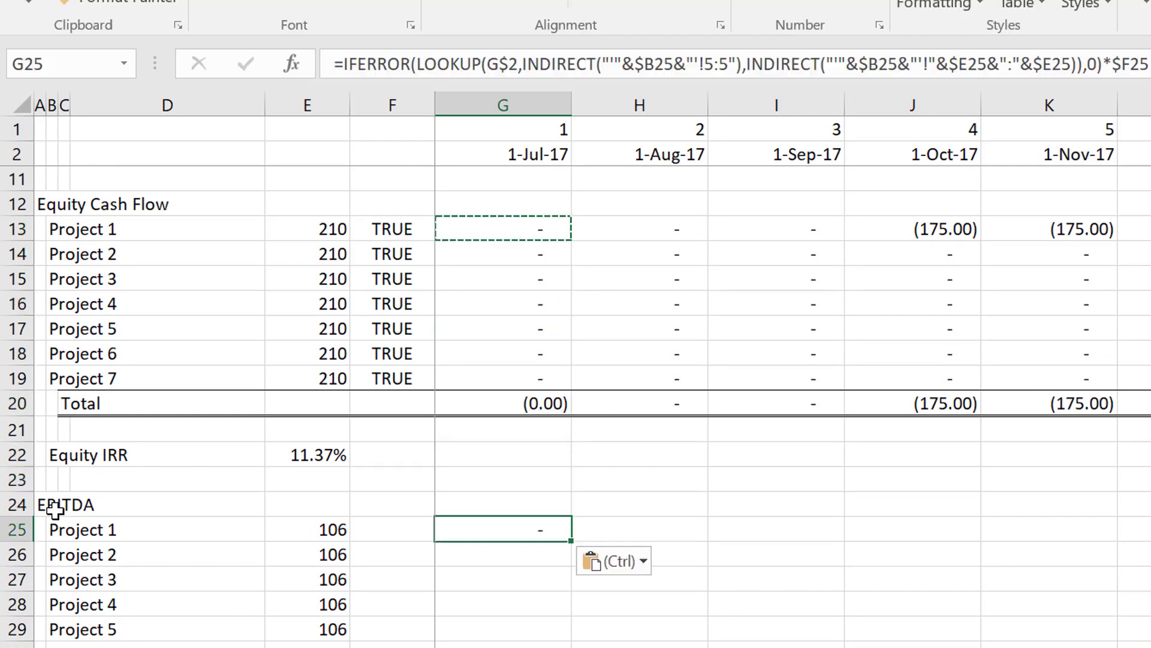
{"action": "key", "text": "ctrl+shift+r"}
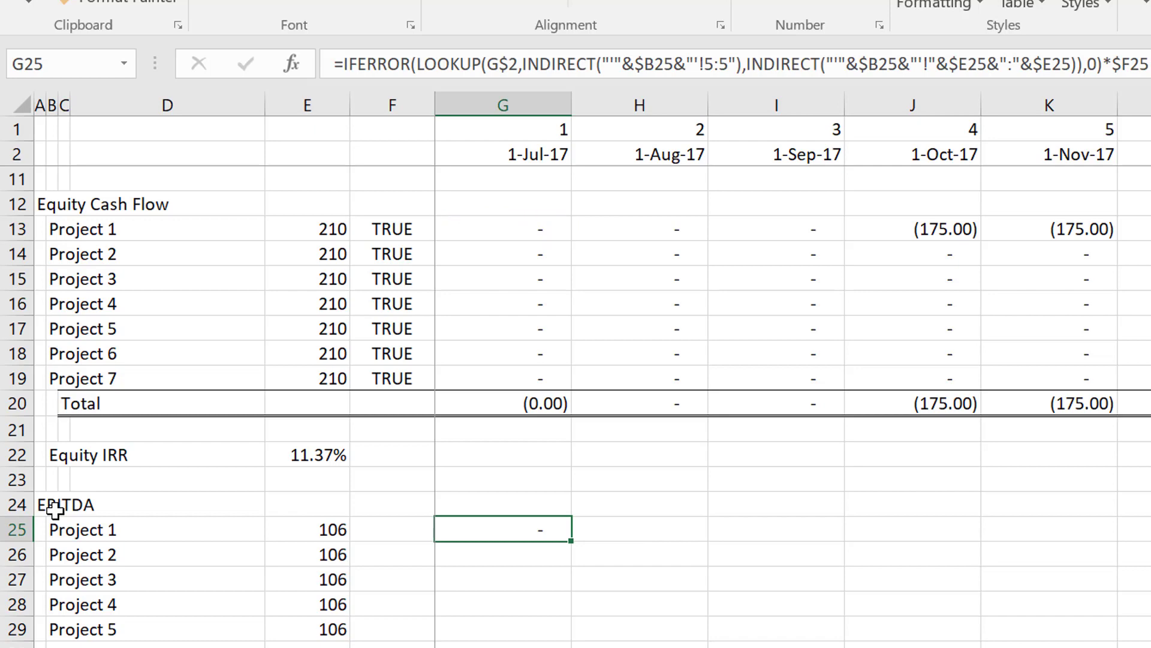
Check Project 1's EBITDA values along row 25 across the monthly columns.
{"action": "key", "text": "Right"}
{"action": "key", "text": "Right"}
{"action": "key", "text": "Right"}
{"action": "key", "text": "Right"}
{"action": "key", "text": "Right"}
{"action": "key", "text": "Right"}
{"action": "key", "text": "Right"}
{"action": "key", "text": "Right"}
{"action": "key", "text": "Right"}
{"action": "key", "text": "Right"}
{"action": "key", "text": "Right"}
{"action": "key", "text": "Right"}
{"action": "key", "text": "Right"}
{"action": "key", "text": "Right"}
{"action": "key", "text": "Right"}
{"action": "key", "text": "Right"}
{"action": "key", "text": "Right"}
{"action": "key", "text": "Right"}
{"action": "key", "text": "Right"}
{"action": "key", "text": "Right"}
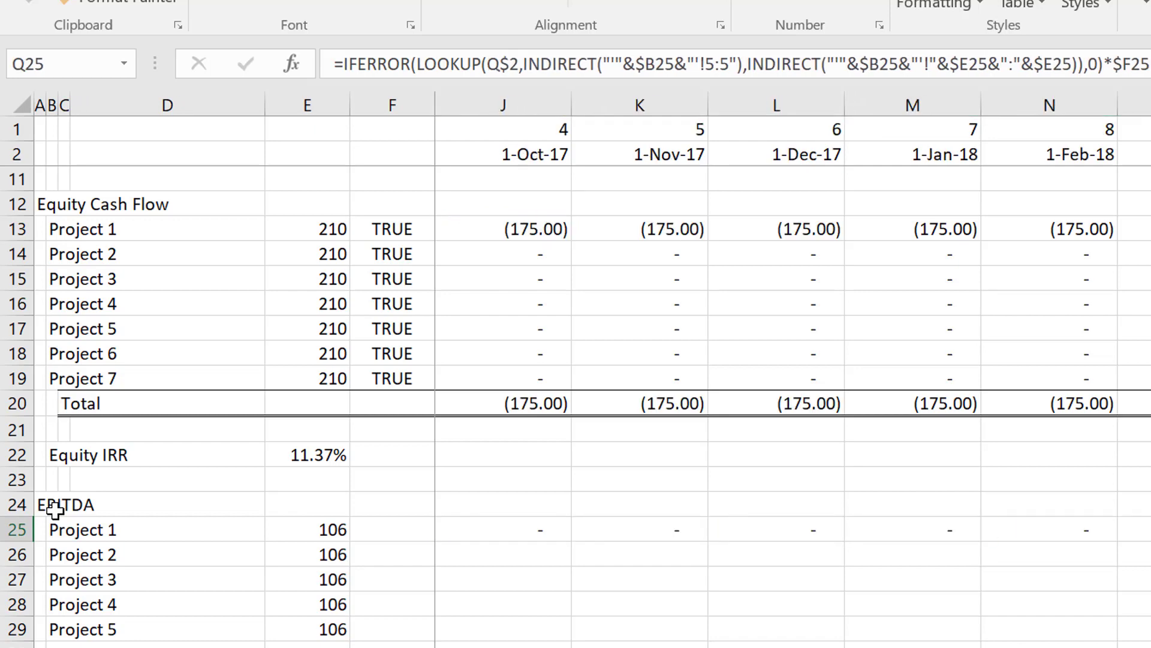
{"action": "key", "text": "Right"}
{"action": "key", "text": "Right"}
{"action": "key", "text": "Right"}
{"action": "key", "text": "Right"}
{"action": "key", "text": "Right"}
{"action": "key", "text": "Right"}
{"action": "key", "text": "Right"}
{"action": "key", "text": "Right"}
{"action": "key", "text": "Right"}
{"action": "key", "text": "Right"}
{"action": "key", "text": "Right"}
{"action": "key", "text": "Right"}
{"action": "key", "text": "Right"}
{"action": "key", "text": "Right"}
{"action": "key", "text": "Right"}
{"action": "key", "text": "Right"}
{"action": "key", "text": "Right"}
{"action": "key", "text": "Right"}
{"action": "key", "text": "Right"}
{"action": "key", "text": "Right"}
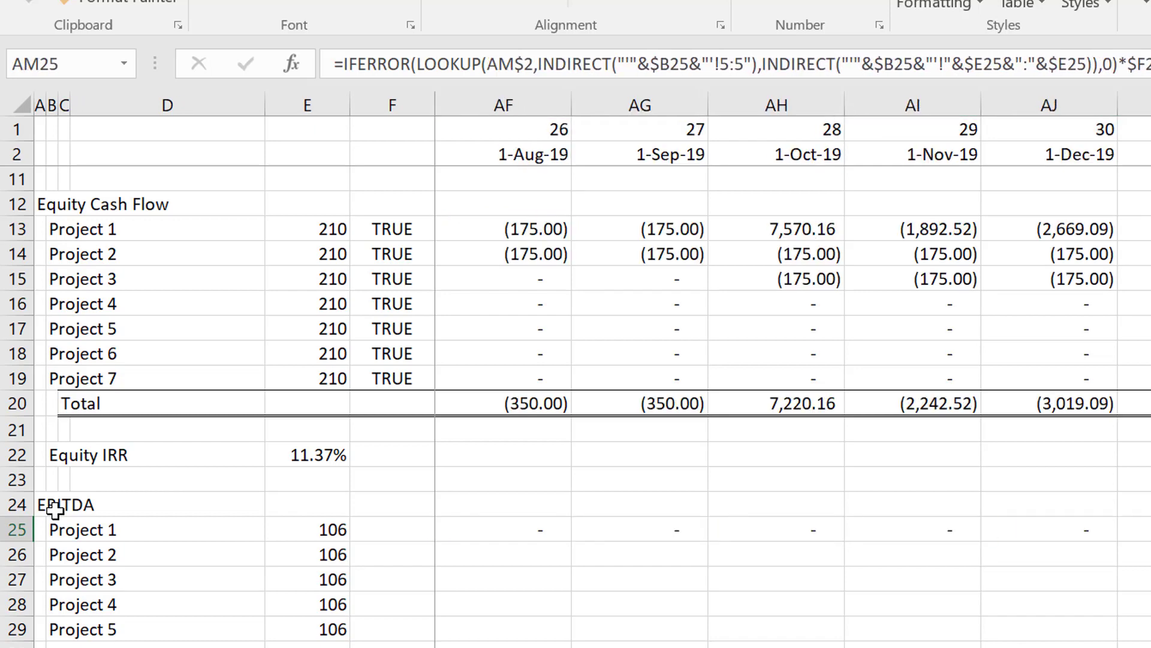
{"action": "key", "text": "Right"}
{"action": "key", "text": "Right"}
{"action": "key", "text": "Right"}
{"action": "key", "text": "Right"}
{"action": "key", "text": "Right"}
{"action": "key", "text": "Right"}
{"action": "key", "text": "Right"}
{"action": "key", "text": "Right"}
{"action": "key", "text": "Right"}
{"action": "key", "text": "Right"}
{"action": "key", "text": "Right"}
{"action": "key", "text": "Right"}
{"action": "key", "text": "Right"}
{"action": "key", "text": "Right"}
{"action": "key", "text": "Right"}
{"action": "key", "text": "Right"}
{"action": "key", "text": "Right"}
{"action": "key", "text": "Right"}
{"action": "key", "text": "Right"}
{"action": "key", "text": "Right"}
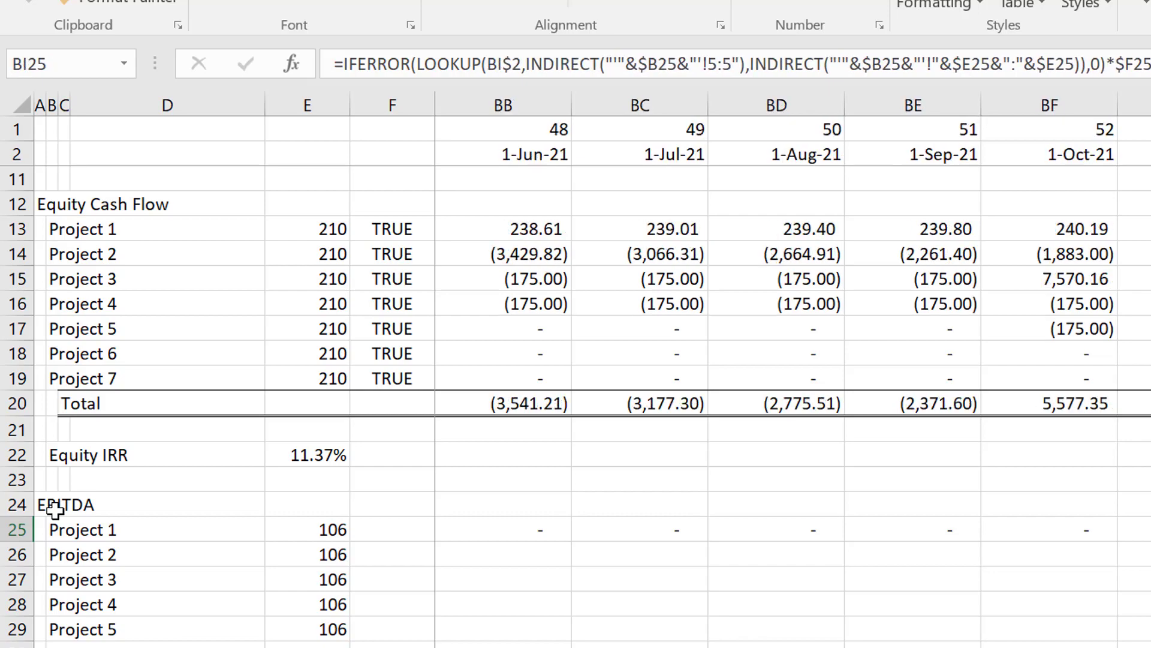
{"action": "key", "text": "Right"}
{"action": "key", "text": "Right"}
{"action": "key", "text": "Right"}
{"action": "key", "text": "Right"}
{"action": "key", "text": "Right"}
{"action": "key", "text": "Right"}
{"action": "key", "text": "Right"}
{"action": "key", "text": "Right"}
{"action": "key", "text": "Right"}
{"action": "key", "text": "Right"}
{"action": "key", "text": "Right"}
{"action": "key", "text": "Right"}
{"action": "key", "text": "Right"}
{"action": "key", "text": "Right"}
{"action": "key", "text": "Right"}
{"action": "key", "text": "Right"}
{"action": "key", "text": "Right"}
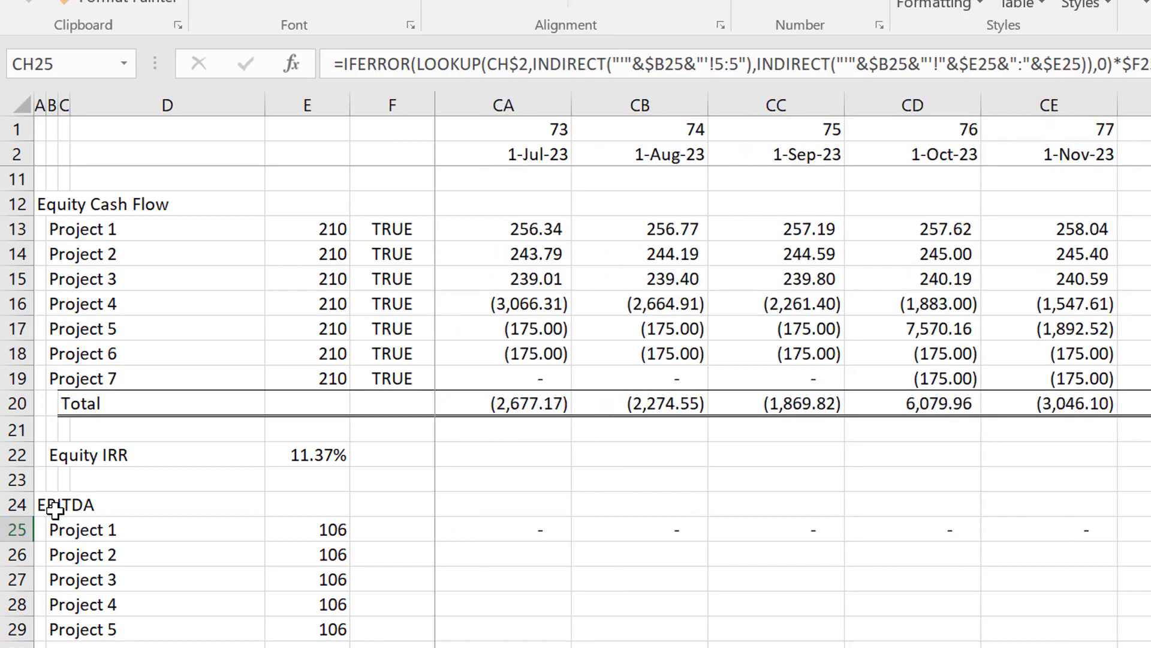
{"action": "key", "text": "Right"}
{"action": "key", "text": "Right"}
{"action": "key", "text": "Right"}
{"action": "key", "text": "Right"}
{"action": "key", "text": "Right"}
{"action": "key", "text": "Right"}
{"action": "key", "text": "Right"}
{"action": "key", "text": "Right"}
{"action": "key", "text": "Right"}
{"action": "key", "text": "Right"}
{"action": "key", "text": "Right"}
{"action": "key", "text": "Right"}
{"action": "key", "text": "Right"}
{"action": "key", "text": "Right"}
{"action": "key", "text": "Right"}
{"action": "key", "text": "Right"}
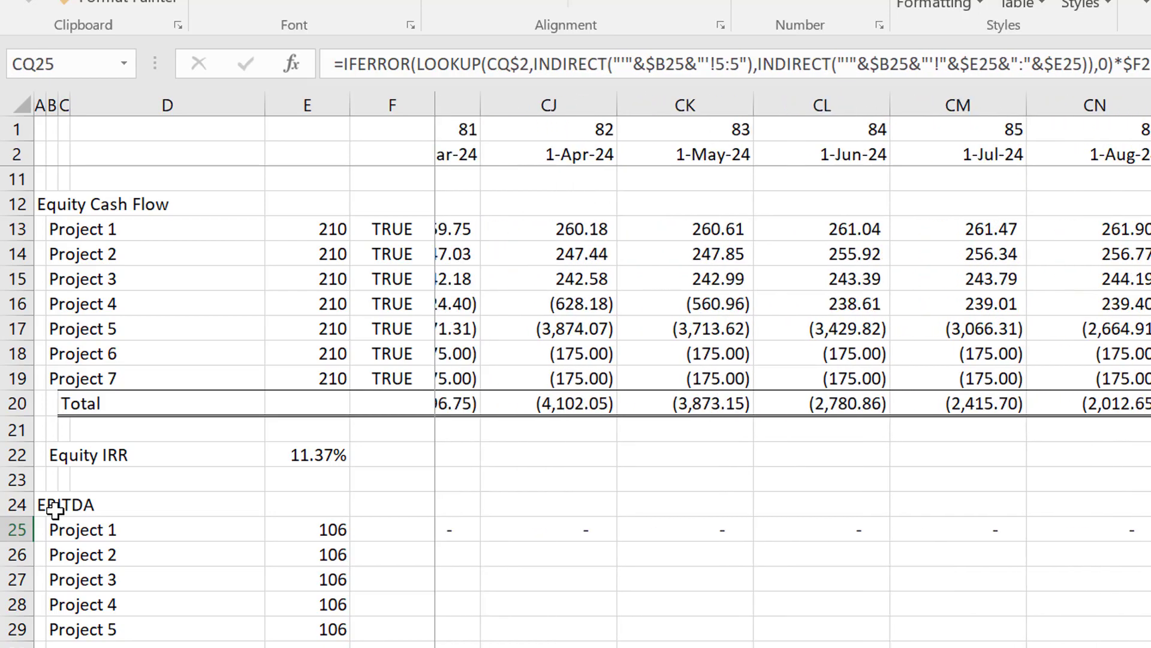
{"action": "key", "text": "Left"}
{"action": "key", "text": "Left"}
{"action": "key", "text": "Left"}
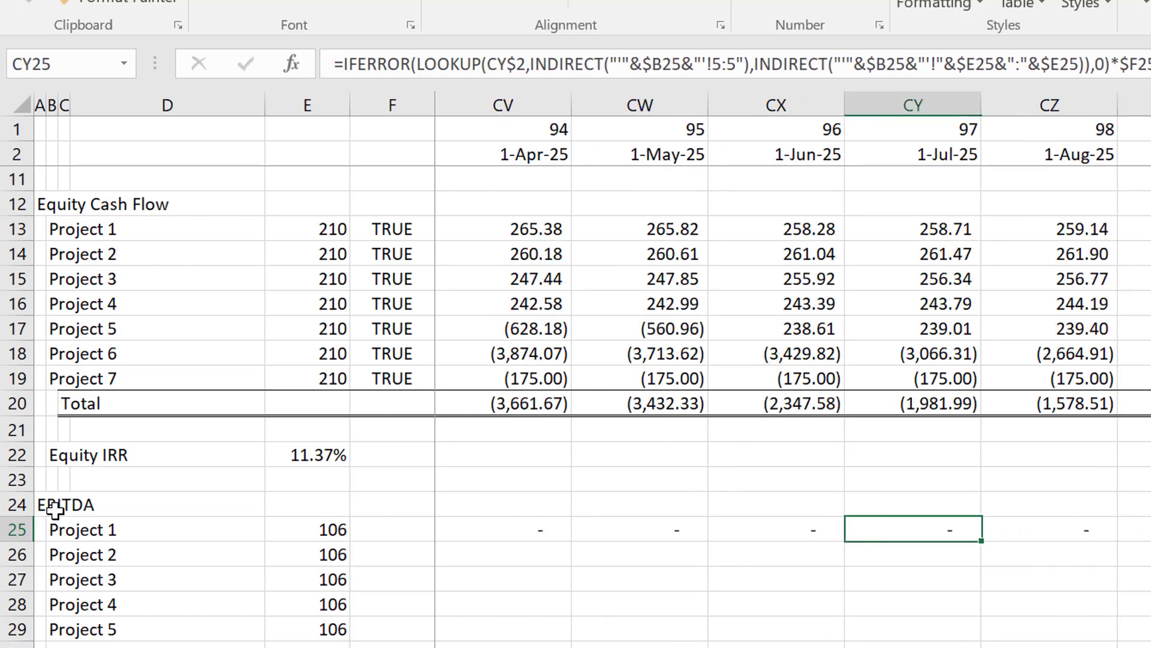
Link Project 1's EBITDA inclusion switch in F25 to the equity cash flow switch in F13.
{"action": "key", "text": "ctrl+Left"}
{"action": "key", "text": "Left"}
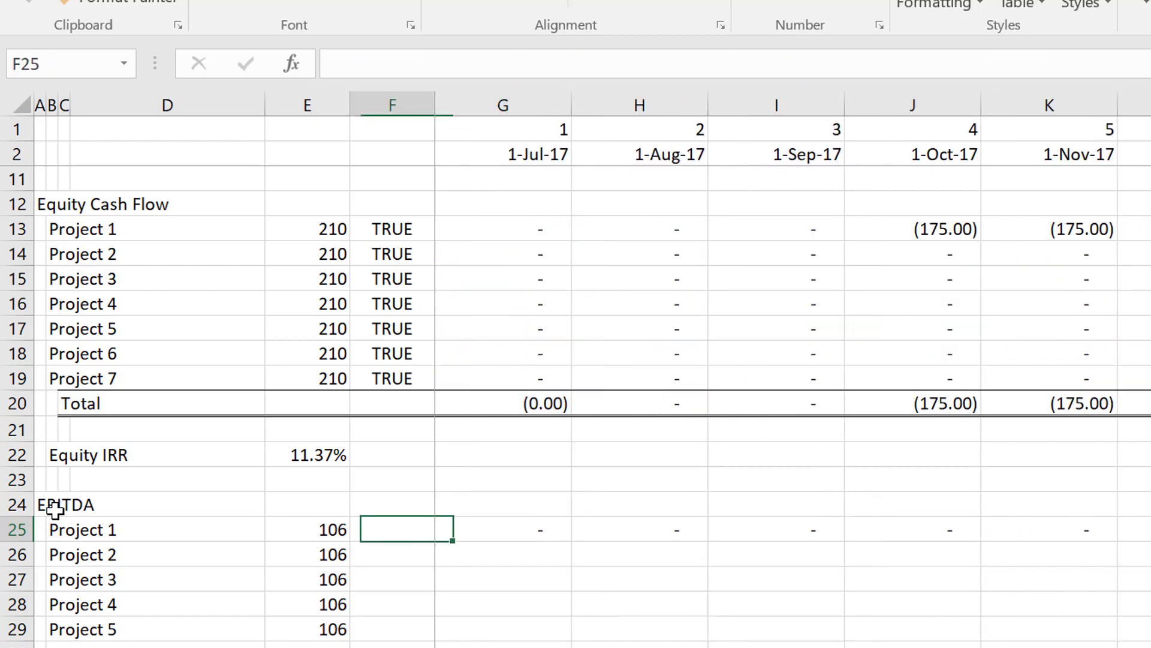
{"action": "key", "text": "Left"}
{"action": "key", "text": "Right"}
{"action": "type", "text": "="}
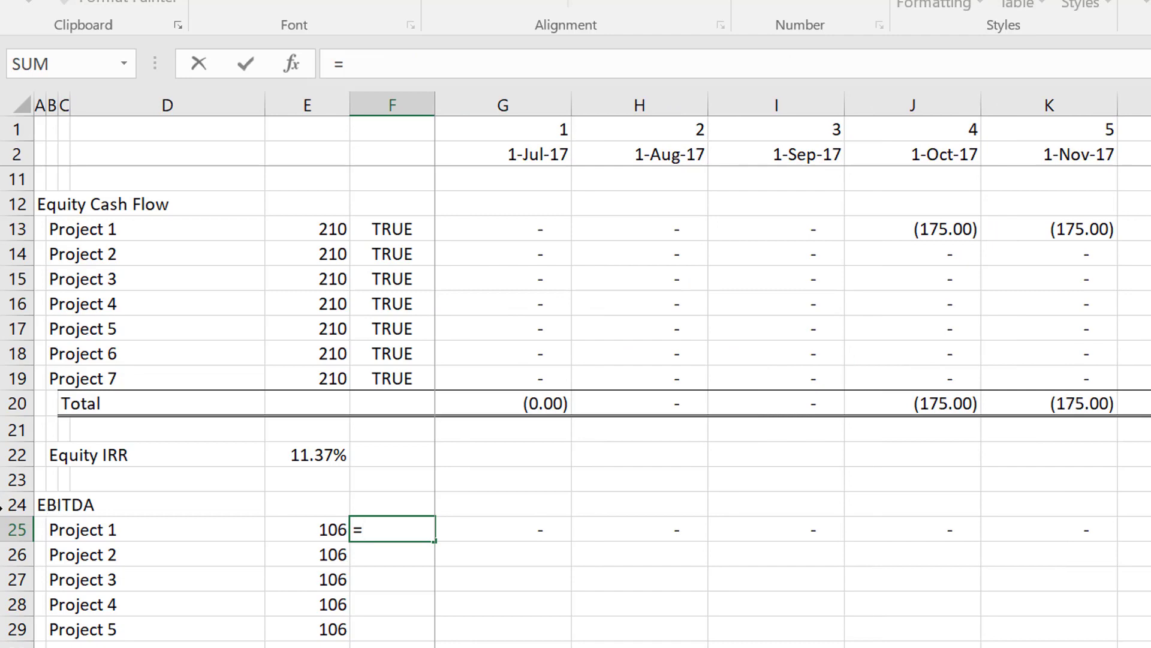
{"action": "left_click", "coordinate": [397, 227]}
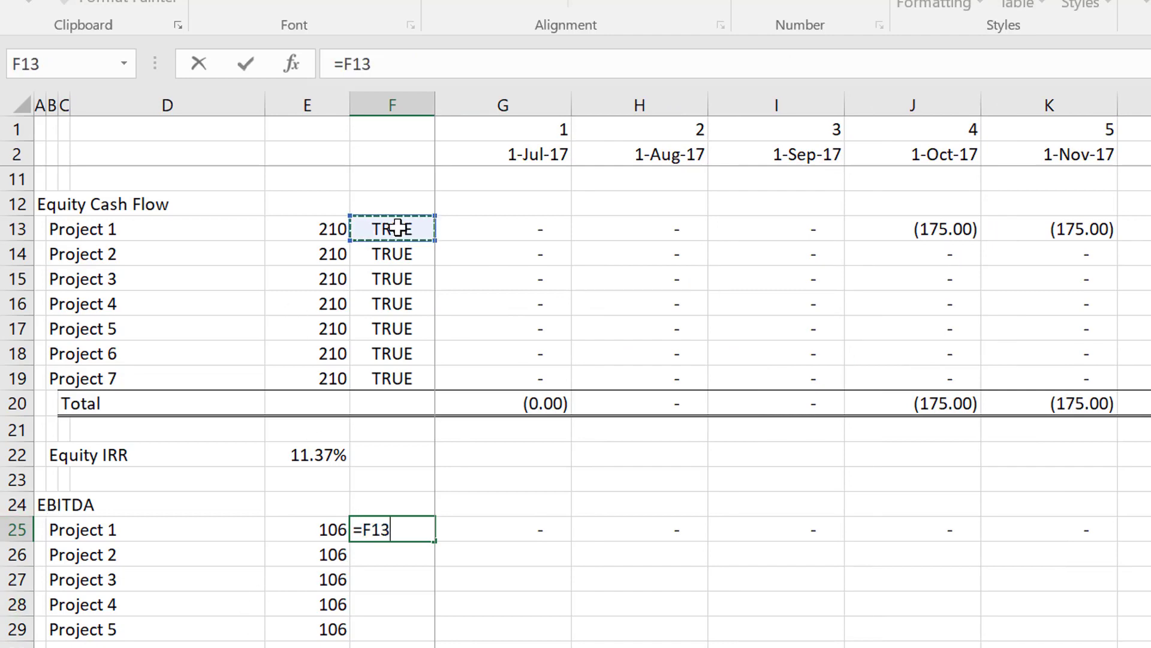
{"action": "key", "text": "Return"}
Fill the switch link from F25 down through the Project 7 row of the EBITDA section.
{"action": "key", "text": "Up"}
{"action": "key", "text": "shift+Down"}
{"action": "key", "text": "shift+Down"}
{"action": "key", "text": "shift+Down"}
{"action": "key", "text": "shift+Down"}
{"action": "key", "text": "shift+Down"}
{"action": "key", "text": "shift+Down"}
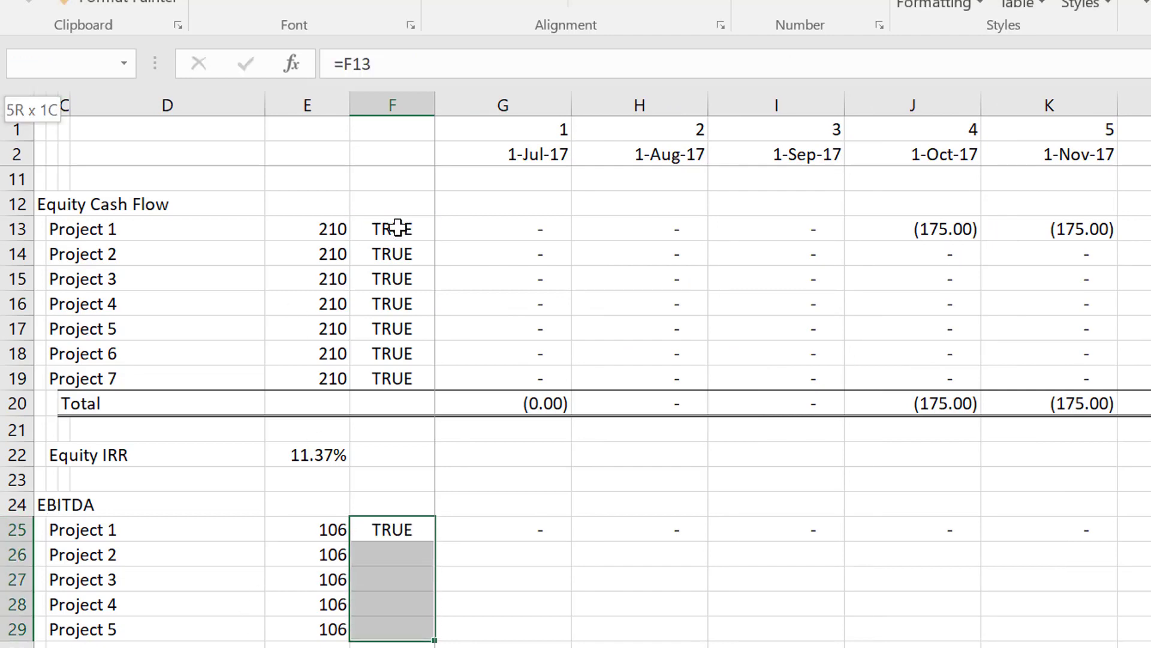
{"action": "key", "text": "ctrl+d"}
Inspect the references used by the EBITDA lookup formula in G25.
{"action": "key", "text": "Right"}
{"action": "key", "text": "Right"}
{"action": "key", "text": "Right"}
{"action": "key", "text": "Right"}
{"action": "key", "text": "Right"}
{"action": "key", "text": "Right"}
{"action": "key", "text": "Right"}
{"action": "key", "text": "Right"}
{"action": "key", "text": "Right"}
{"action": "key", "text": "Right"}
{"action": "key", "text": "Right"}
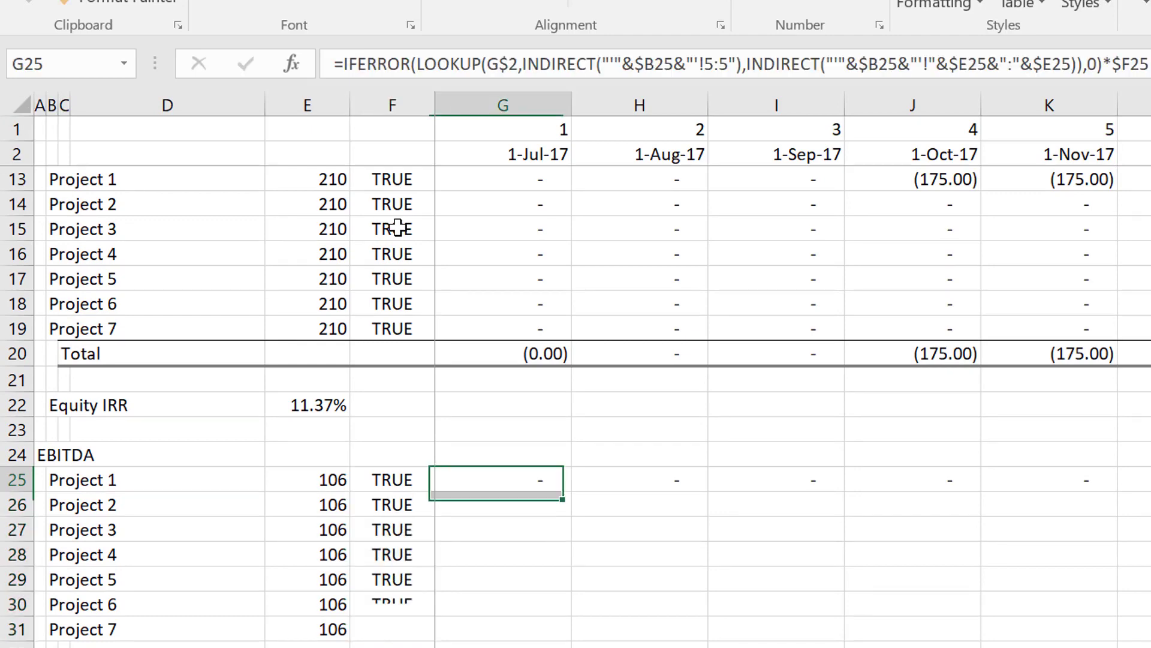
{"action": "key", "text": "Right"}
{"action": "key", "text": "Right"}
{"action": "key", "text": "Right"}
{"action": "key", "text": "Right"}
{"action": "key", "text": "Right"}
{"action": "key", "text": "Right"}
{"action": "key", "text": "Right"}
{"action": "key", "text": "Right"}
{"action": "key", "text": "Right"}
{"action": "key", "text": "Right"}
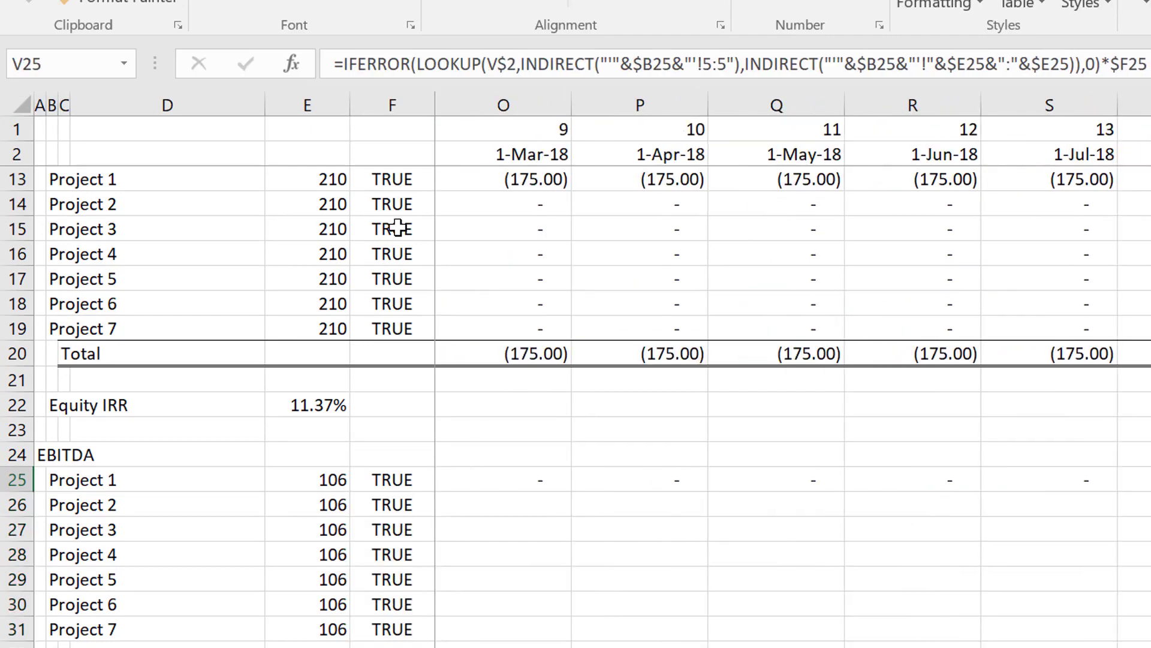
{"action": "key", "text": "ctrl+Left"}
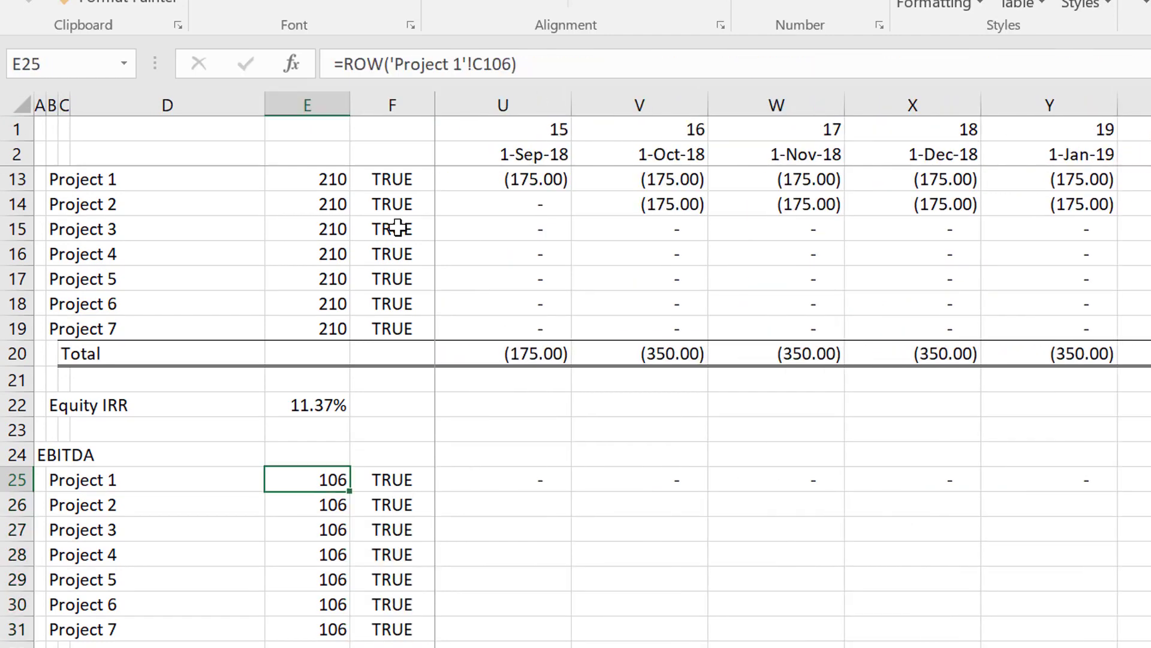
{"action": "key", "text": "Right"}
{"action": "key", "text": "Right"}
{"action": "key", "text": "F2"}
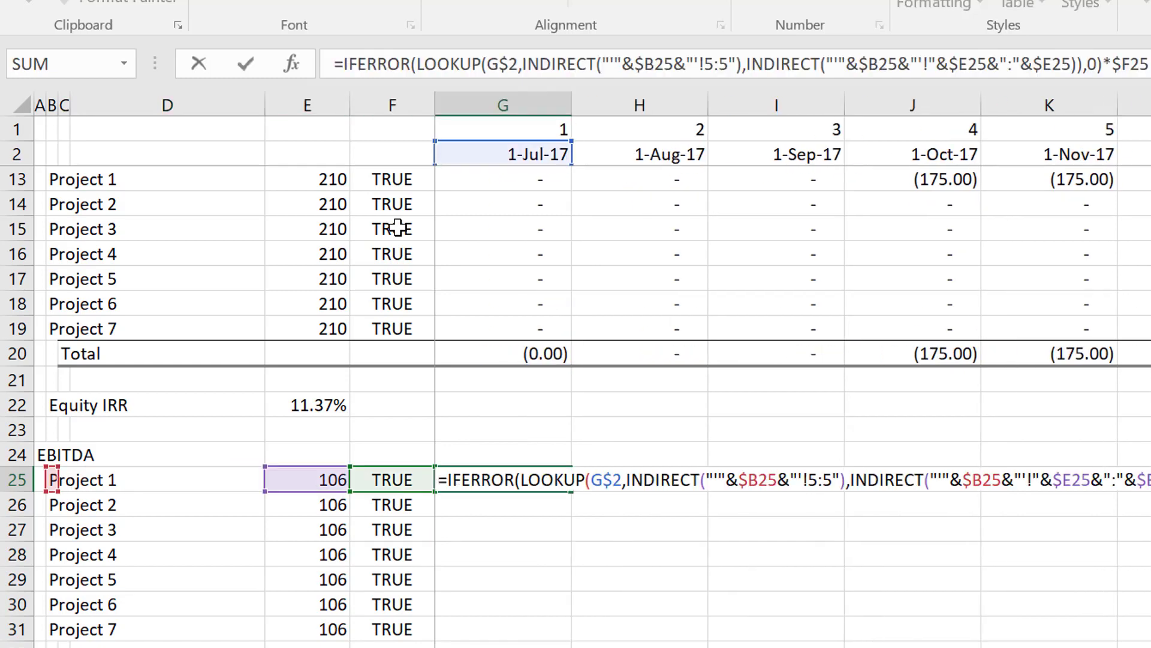
{"action": "key", "text": "Escape"}
Scan Project 1's switch-linked EBITDA row through the operating months to check that the lookup returns values.
{"action": "key", "text": "Right"}
{"action": "key", "text": "Right"}
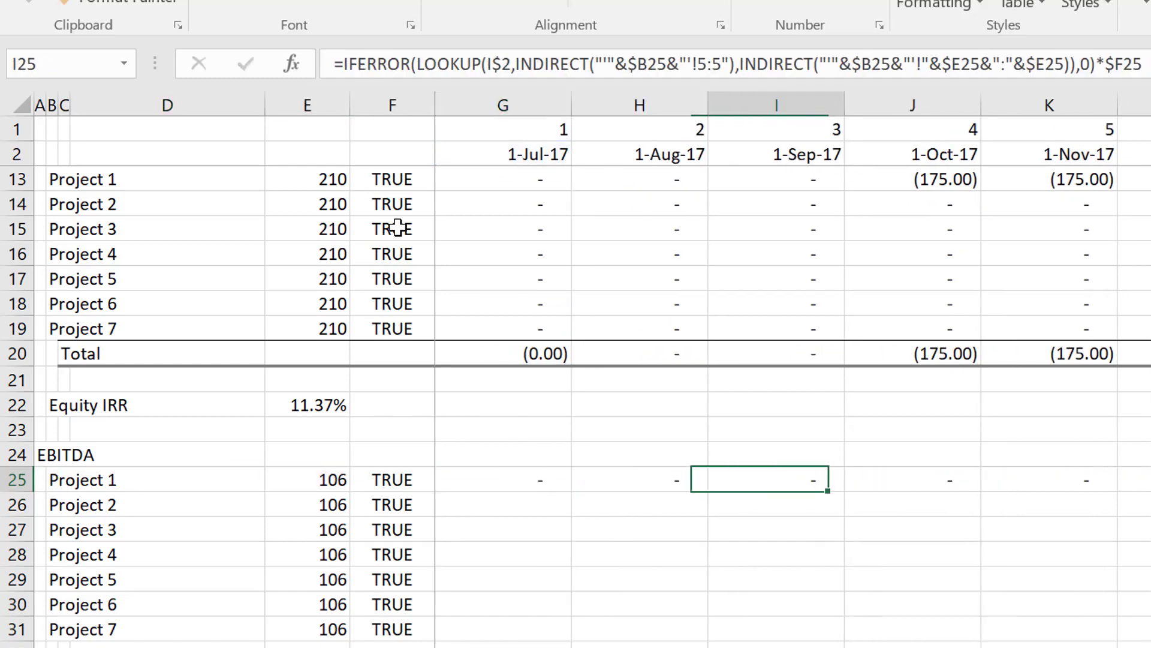
{"action": "key", "text": "Right"}
{"action": "key", "text": "Right"}
{"action": "key", "text": "Right"}
{"action": "key", "text": "Right"}
{"action": "key", "text": "Right"}
{"action": "key", "text": "Right"}
{"action": "key", "text": "Right"}
{"action": "key", "text": "Right"}
{"action": "key", "text": "Right"}
{"action": "key", "text": "Right"}
{"action": "key", "text": "Right"}
{"action": "key", "text": "Right"}
{"action": "key", "text": "Right"}
{"action": "key", "text": "Right"}
{"action": "key", "text": "Right"}
{"action": "key", "text": "Right"}
{"action": "key", "text": "Right"}
{"action": "key", "text": "Right"}
{"action": "key", "text": "Right"}
{"action": "key", "text": "Right"}
{"action": "key", "text": "Right"}
{"action": "key", "text": "Right"}
{"action": "key", "text": "Right"}
{"action": "key", "text": "Right"}
{"action": "key", "text": "Right"}
{"action": "key", "text": "Right"}
{"action": "key", "text": "Right"}
{"action": "key", "text": "Right"}
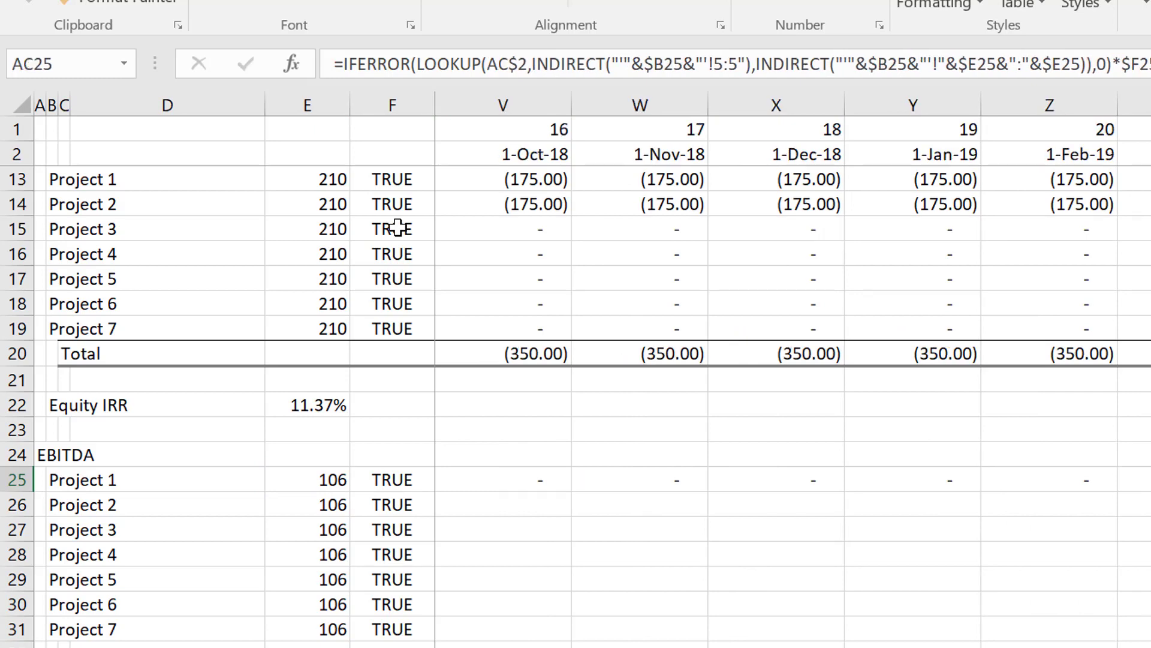
{"action": "key", "text": "Right"}
{"action": "key", "text": "Right"}
{"action": "key", "text": "Right"}
{"action": "key", "text": "Right"}
{"action": "key", "text": "Right"}
{"action": "key", "text": "Right"}
{"action": "key", "text": "Right"}
{"action": "key", "text": "Right"}
{"action": "key", "text": "Right"}
{"action": "key", "text": "Right"}
{"action": "key", "text": "Right"}
{"action": "key", "text": "Right"}
{"action": "key", "text": "Right"}
{"action": "key", "text": "Right"}
{"action": "key", "text": "Right"}
{"action": "key", "text": "Right"}
{"action": "key", "text": "Right"}
{"action": "key", "text": "Right"}
{"action": "key", "text": "Right"}
{"action": "key", "text": "Right"}
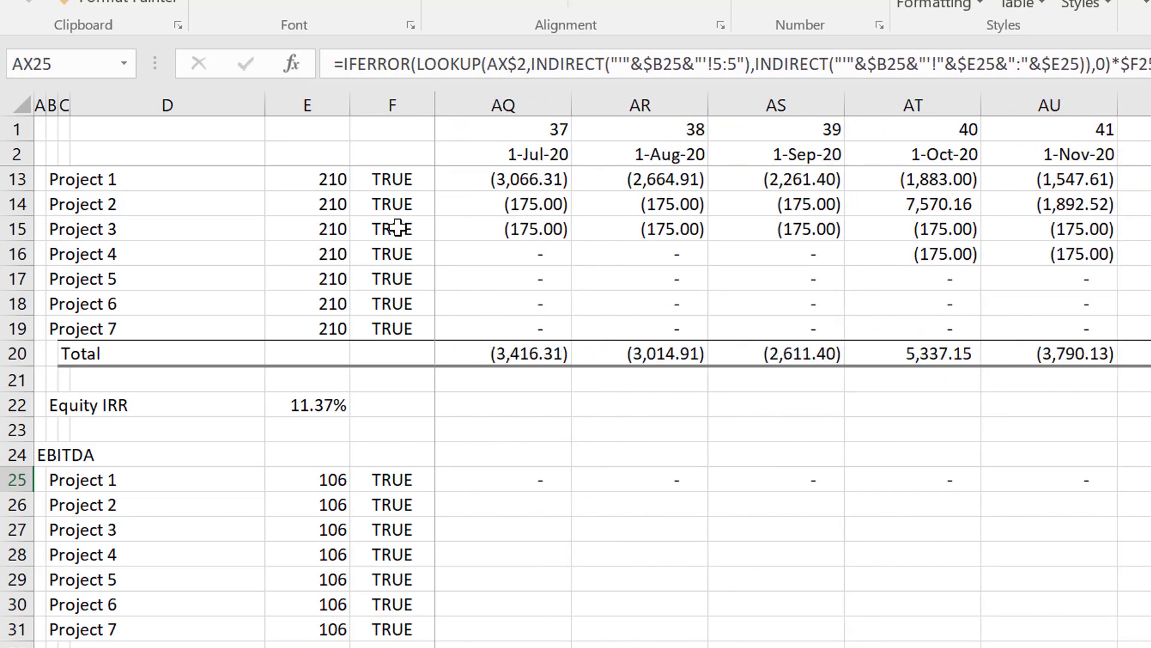
{"action": "key", "text": "Right"}
{"action": "key", "text": "Right"}
{"action": "key", "text": "Right"}
{"action": "key", "text": "Right"}
{"action": "key", "text": "Right"}
{"action": "key", "text": "Right"}
{"action": "key", "text": "Right"}
{"action": "key", "text": "Right"}
{"action": "key", "text": "Right"}
{"action": "key", "text": "Right"}
{"action": "key", "text": "Right"}
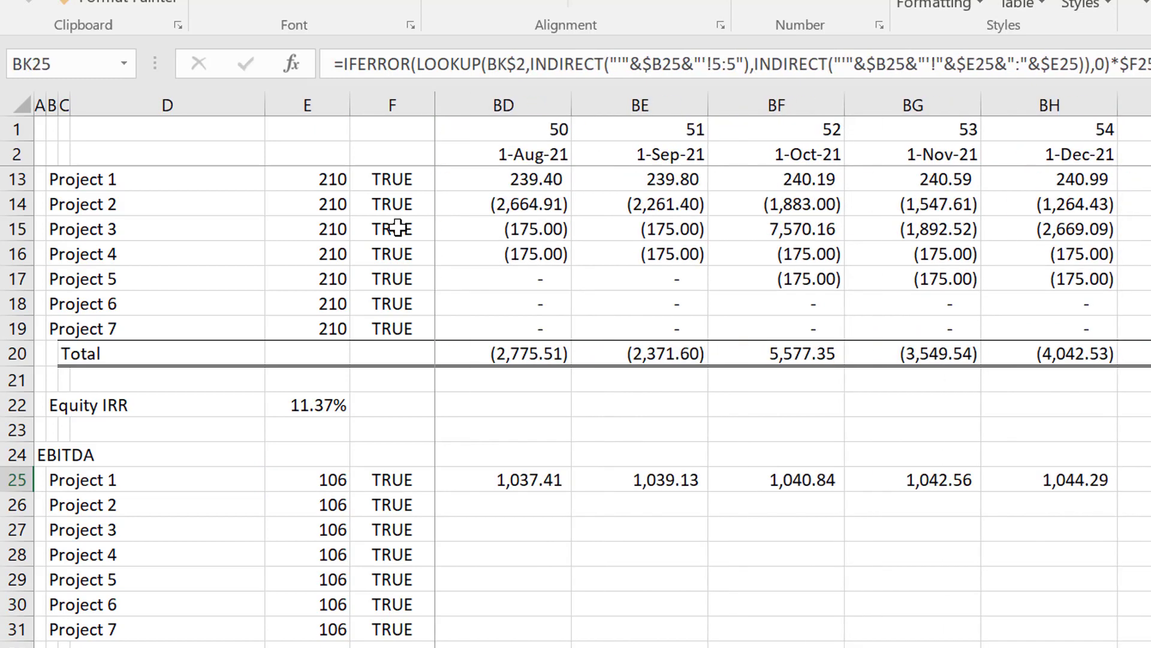
Fill the EBITDA lookup formula from G25 down through the Project 7 row and across the monthly timeline columns.
{"action": "key", "text": "Right"}
{"action": "key", "text": "Right"}
{"action": "key", "text": "Right"}
{"action": "key", "text": "Right"}
{"action": "key", "text": "Right"}
{"action": "key", "text": "Right"}
{"action": "key", "text": "Right"}
{"action": "key", "text": "Right"}
{"action": "key", "text": "Right"}
{"action": "key", "text": "Right"}
{"action": "key", "text": "Right"}
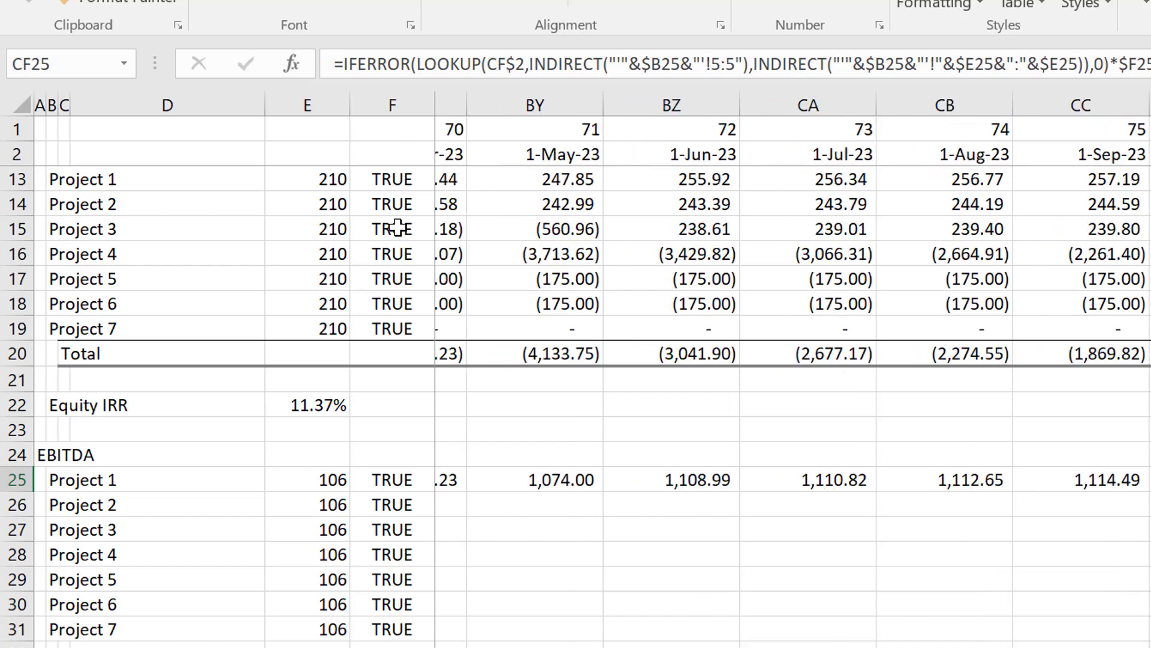
{"action": "key", "text": "ctrl+Left"}
{"action": "key", "text": "Left"}
{"action": "key", "text": "Right"}
{"action": "key", "text": "Right"}
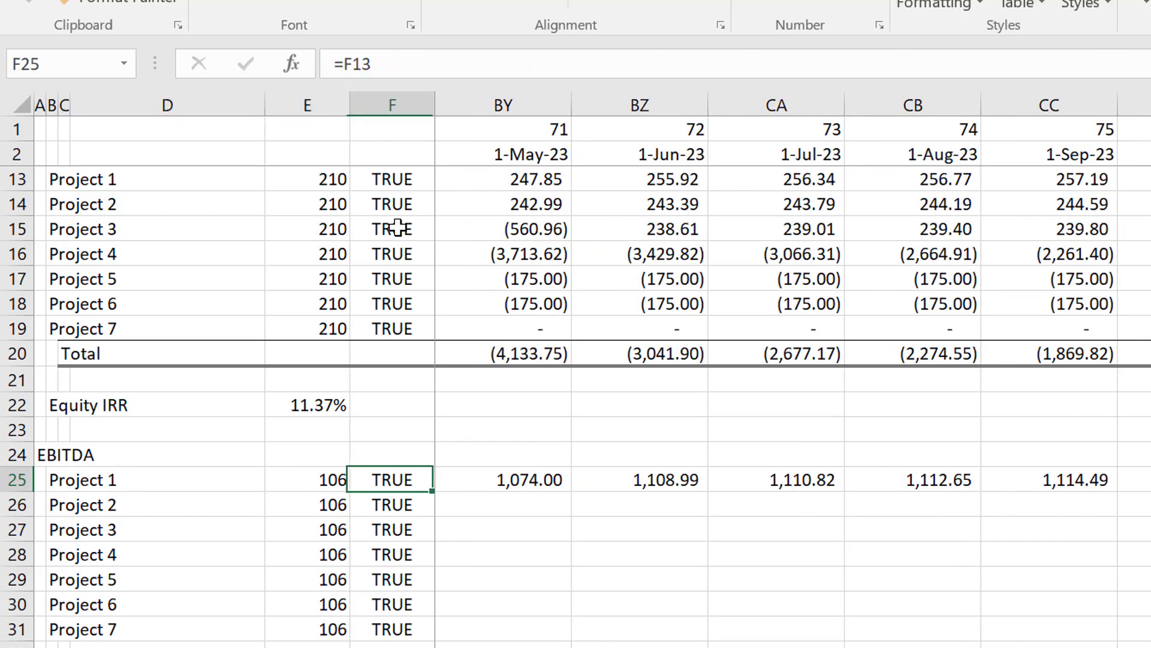
{"action": "key", "text": "Right"}
{"action": "key", "text": "shift+Down"}
{"action": "key", "text": "shift+Down"}
{"action": "key", "text": "shift+Down"}
{"action": "key", "text": "shift+Down"}
{"action": "key", "text": "shift+Down"}
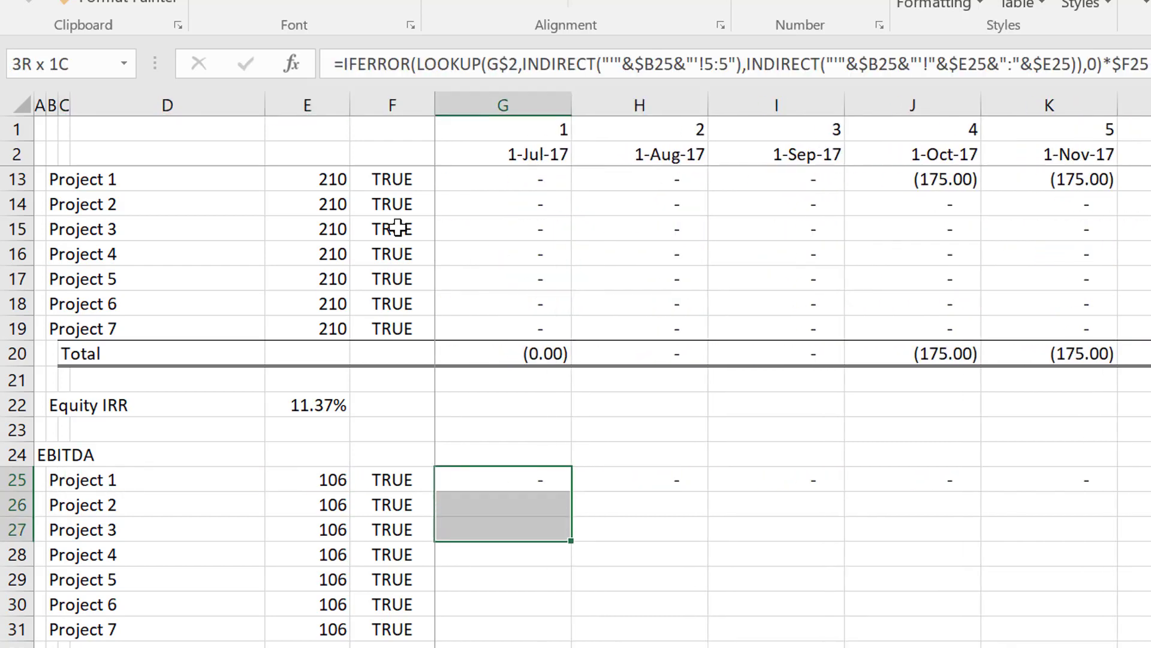
{"action": "key", "text": "shift+Down"}
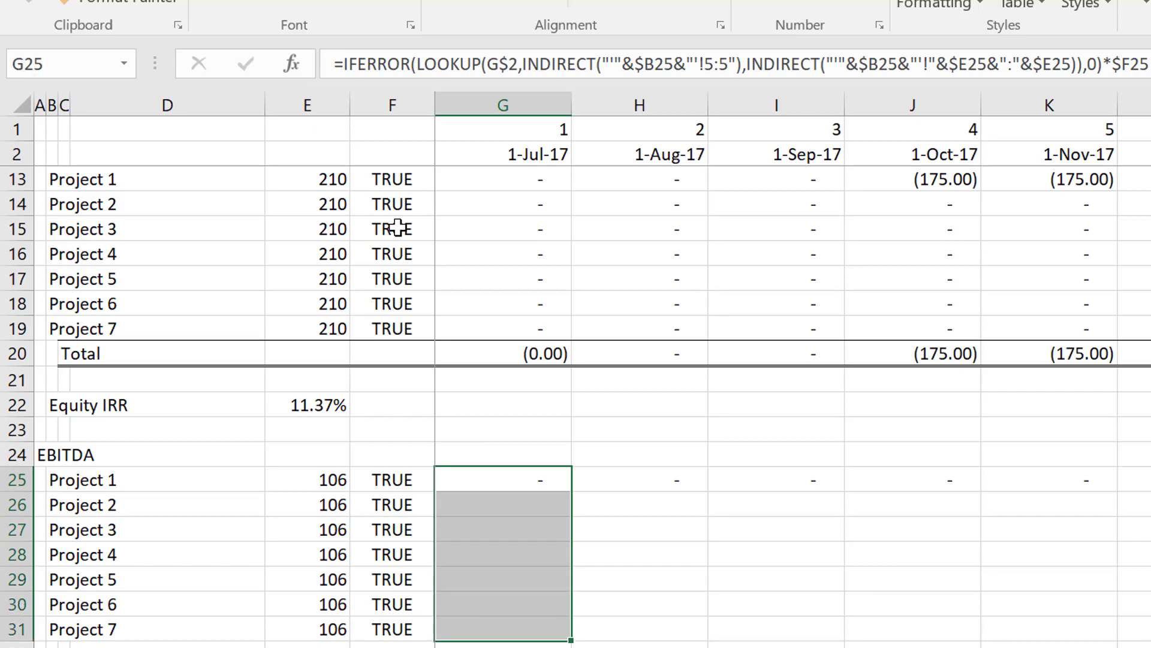
{"action": "key", "text": "ctrl+d"}
{"action": "key", "text": "ctrl+shift+r"}
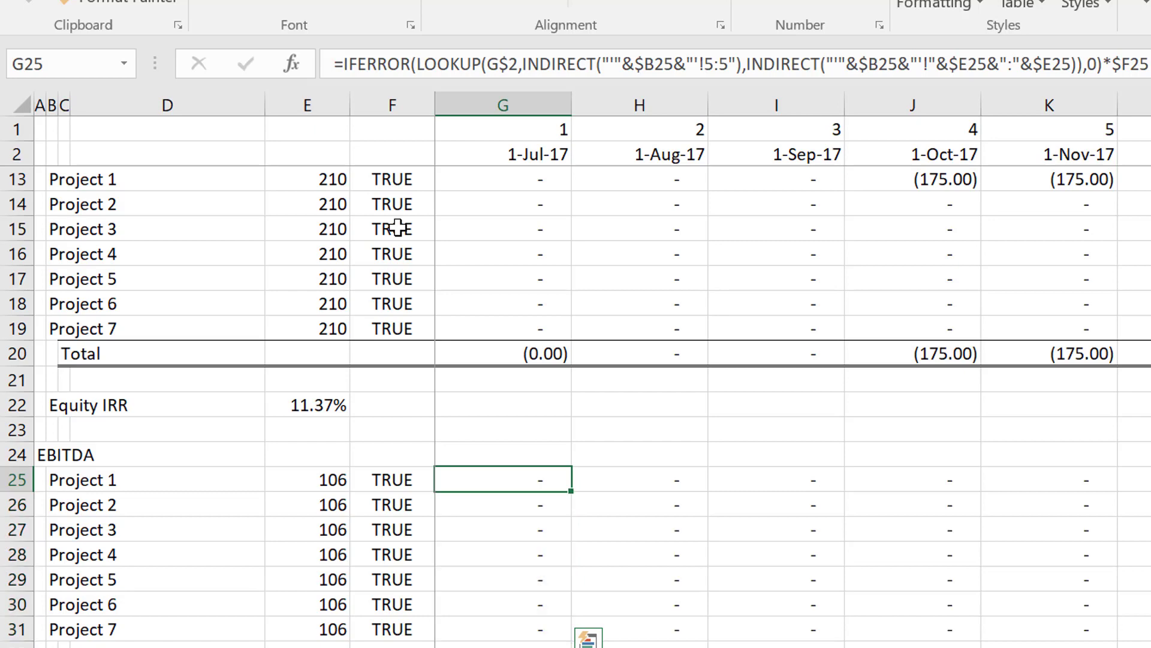
Enter the section heading "Development Expenditures" in A33, below the EBITDA project rows.
{"action": "key", "text": "Down"}
{"action": "key", "text": "Down"}
{"action": "key", "text": "Down"}
{"action": "key", "text": "Down"}
{"action": "key", "text": "Down"}
{"action": "key", "text": "Down"}
{"action": "key", "text": "Down"}
{"action": "key", "text": "Down"}
{"action": "key", "text": "Down"}
{"action": "key", "text": "Down"}
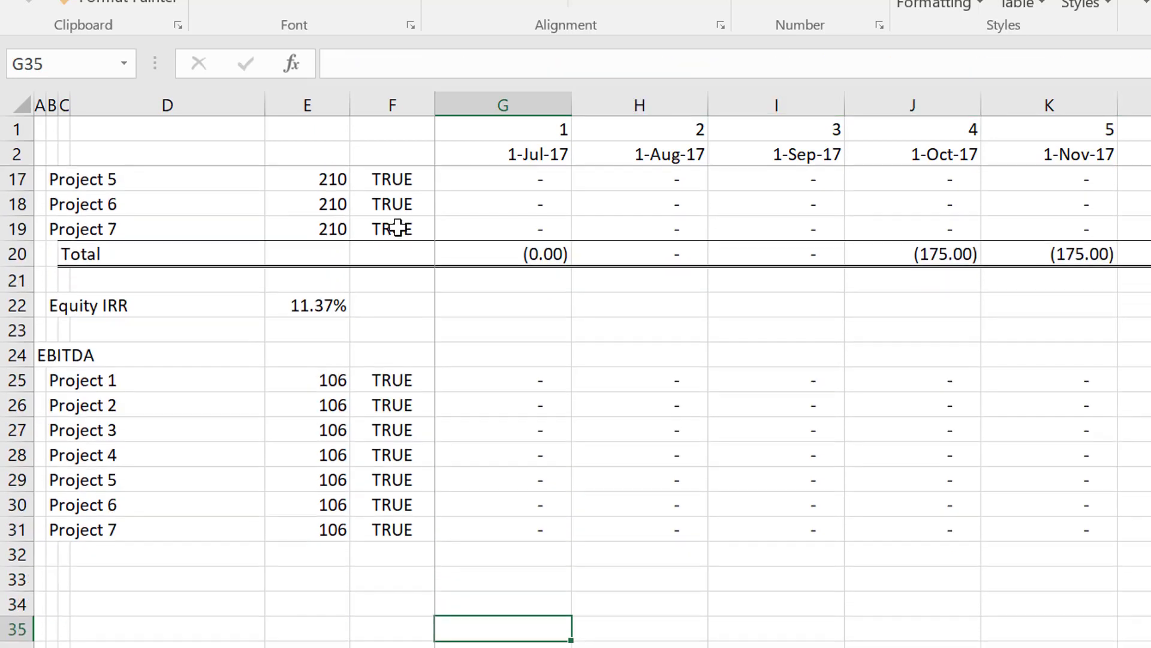
{"action": "key", "text": "Up"}
{"action": "key", "text": "Up"}
{"action": "key", "text": "Left"}
{"action": "key", "text": "Left"}
{"action": "key", "text": "Left"}
{"action": "key", "text": "Left"}
{"action": "key", "text": "Left"}
{"action": "key", "text": "Left"}
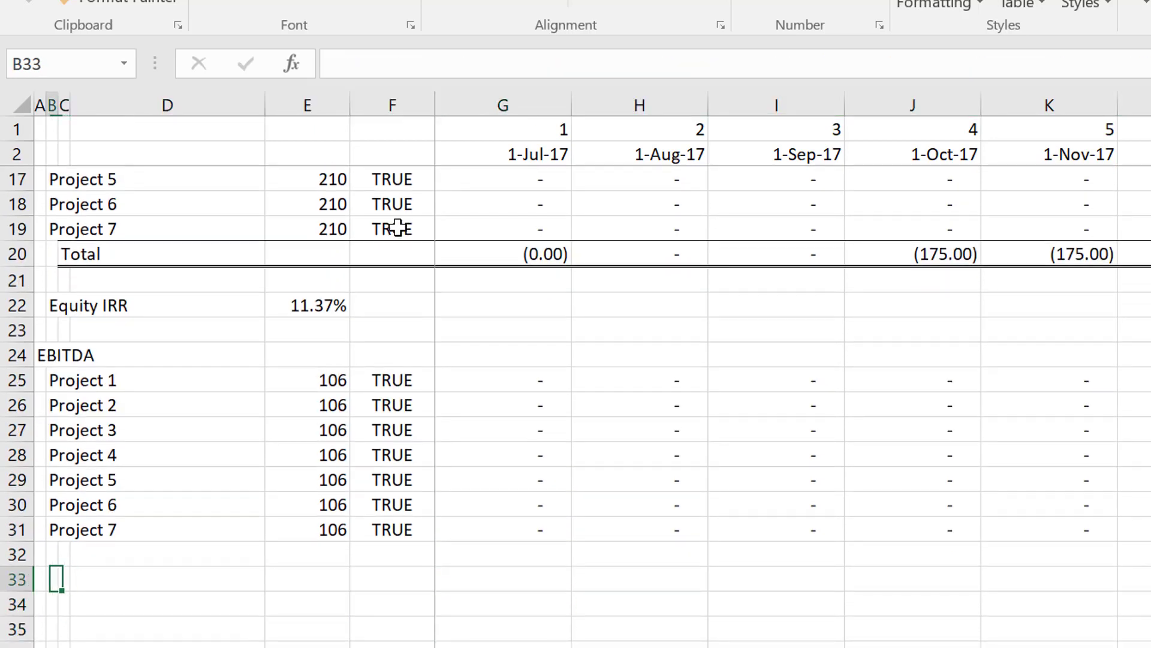
{"action": "type", "text": "Devel"}
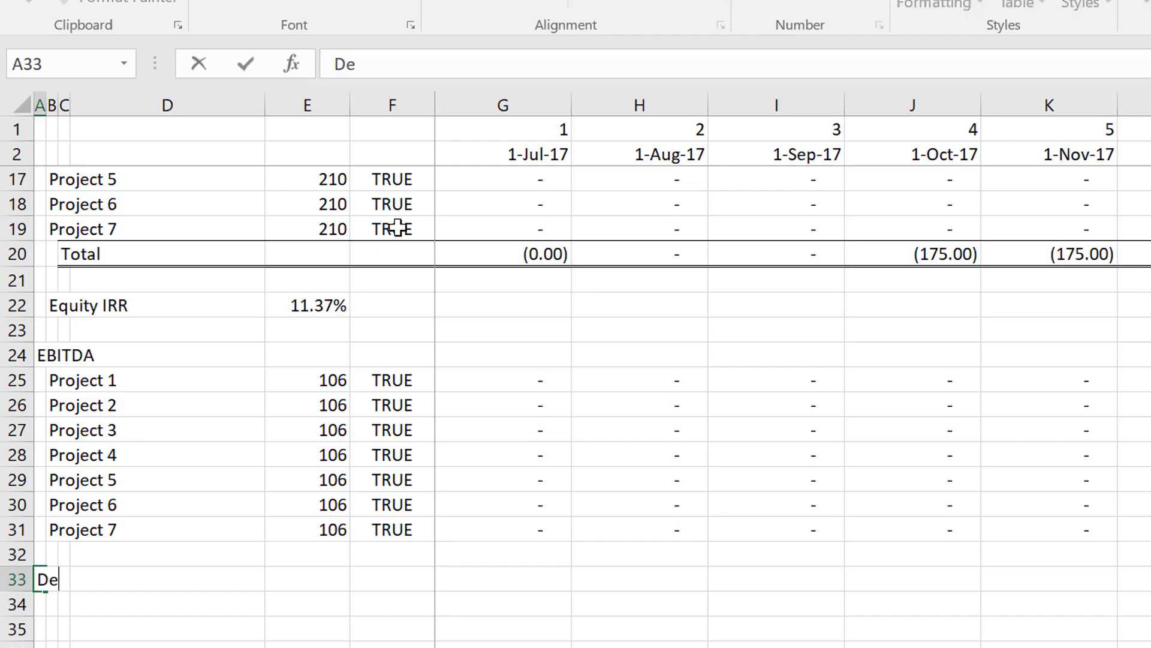
{"action": "key", "text": "BackSpace"}
{"action": "key", "text": "BackSpace"}
{"action": "type", "text": "elopment Exe"}
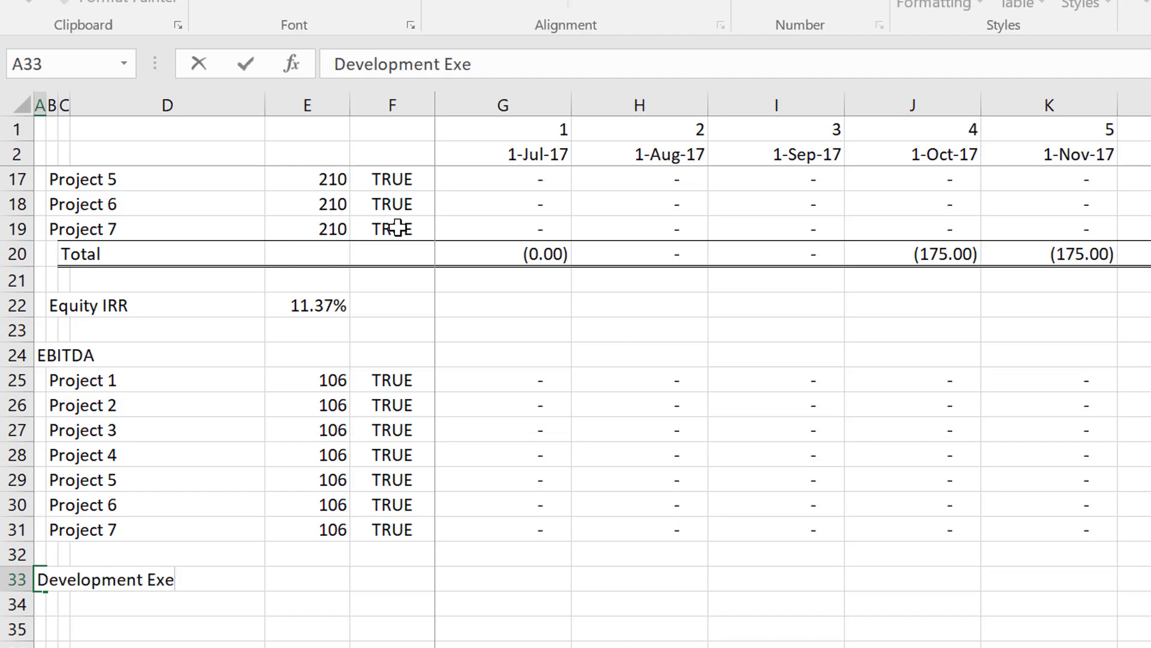
{"action": "type", "text": "en"}
{"action": "key", "text": "BackSpace"}
{"action": "key", "text": "BackSpace"}
{"action": "type", "text": "penditu"}
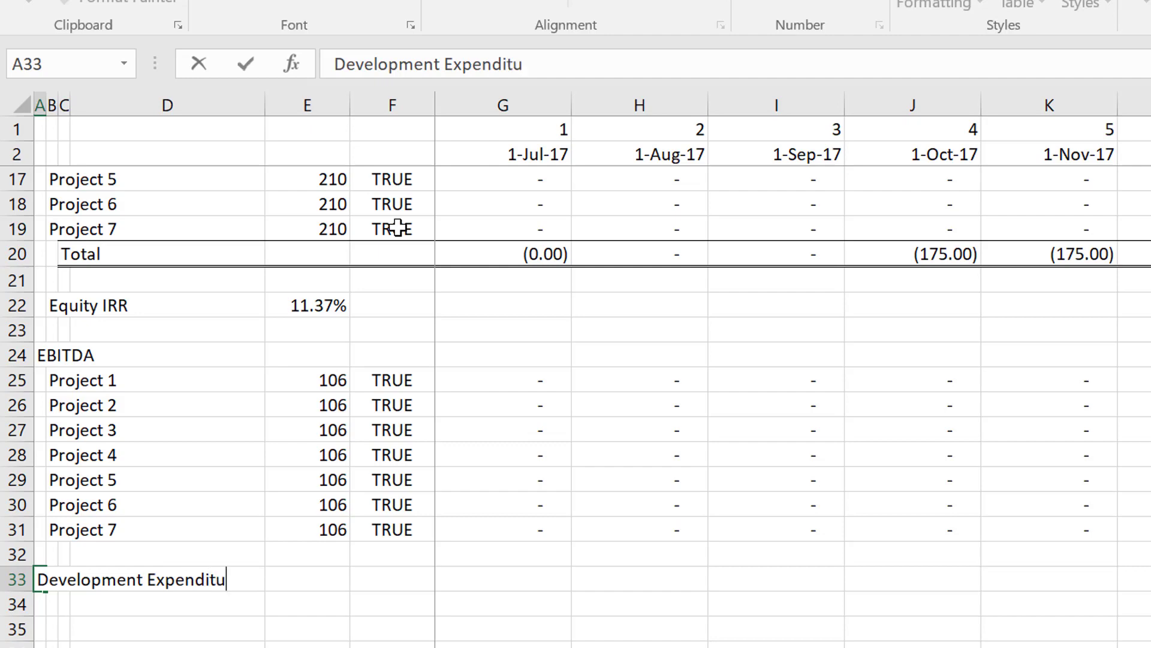
{"action": "type", "text": "res"}
{"action": "key", "text": "Return"}
Enter the section heading "Construction Expenditures" in A39, leaving blank rows beneath the Development Expenditures heading.
{"action": "key", "text": "Down"}
{"action": "key", "text": "Down"}
{"action": "key", "text": "Down"}
{"action": "key", "text": "Down"}
{"action": "key", "text": "Down"}
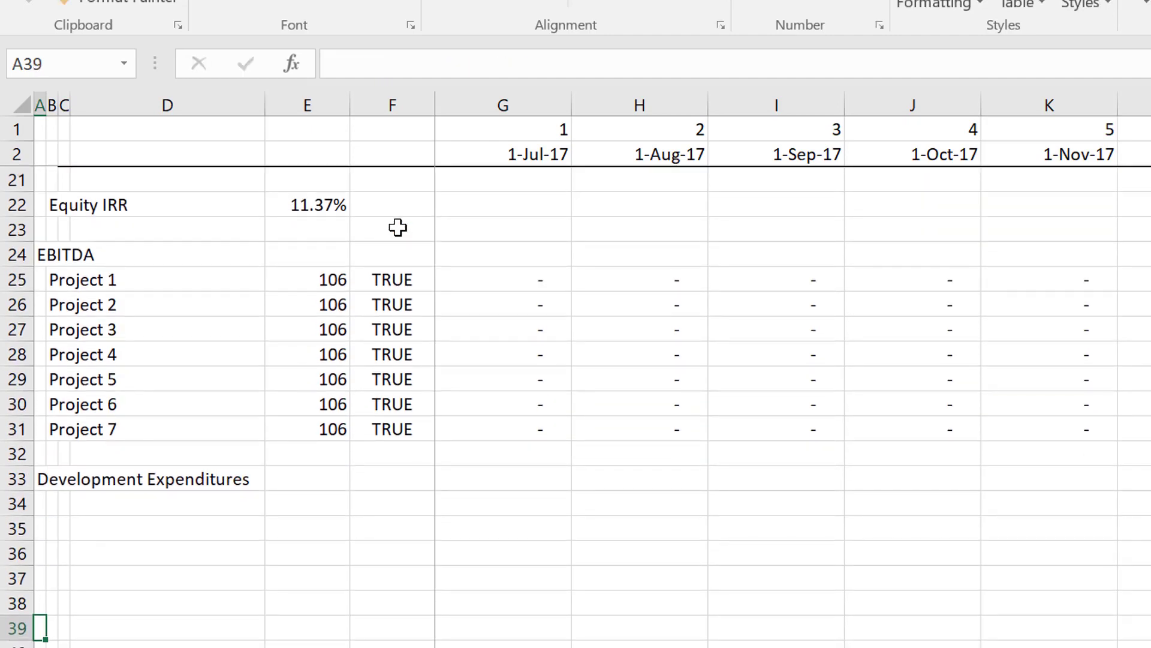
{"action": "type", "text": "C"}
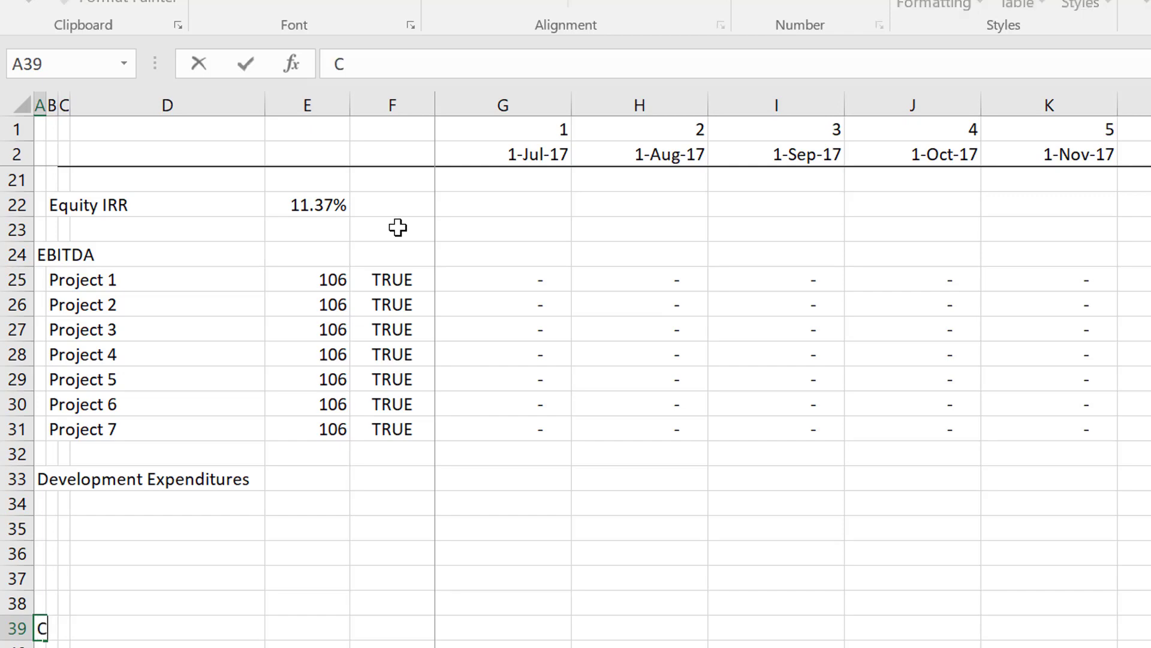
{"action": "type", "text": "onstruction"}
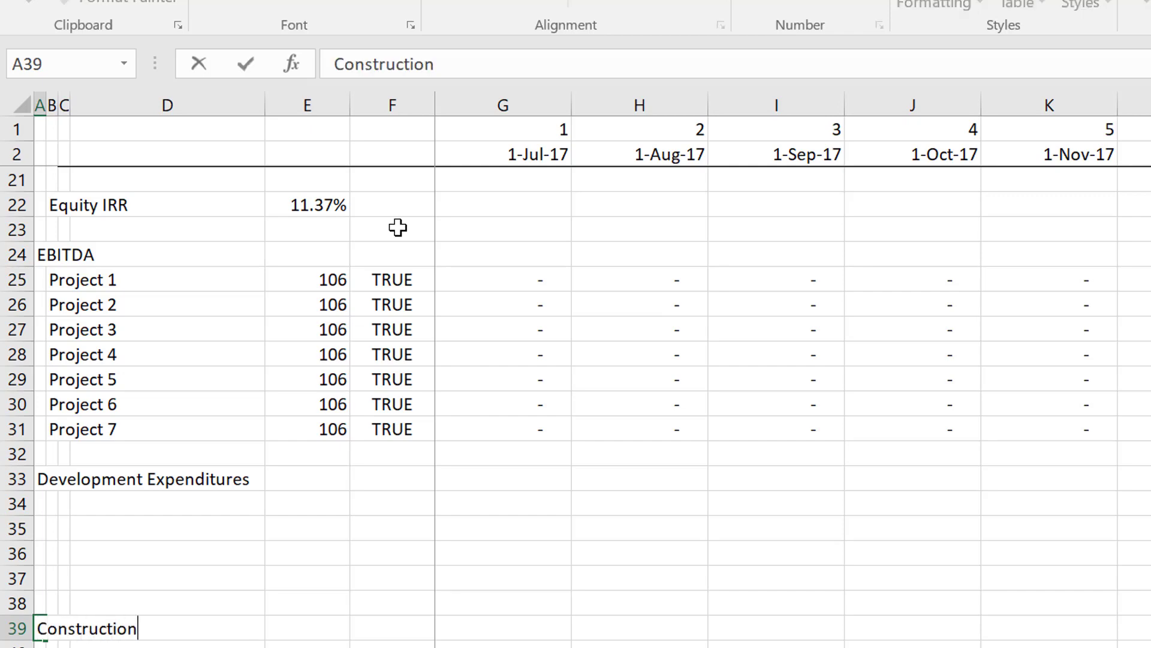
{"action": "type", "text": " Expenditures"}
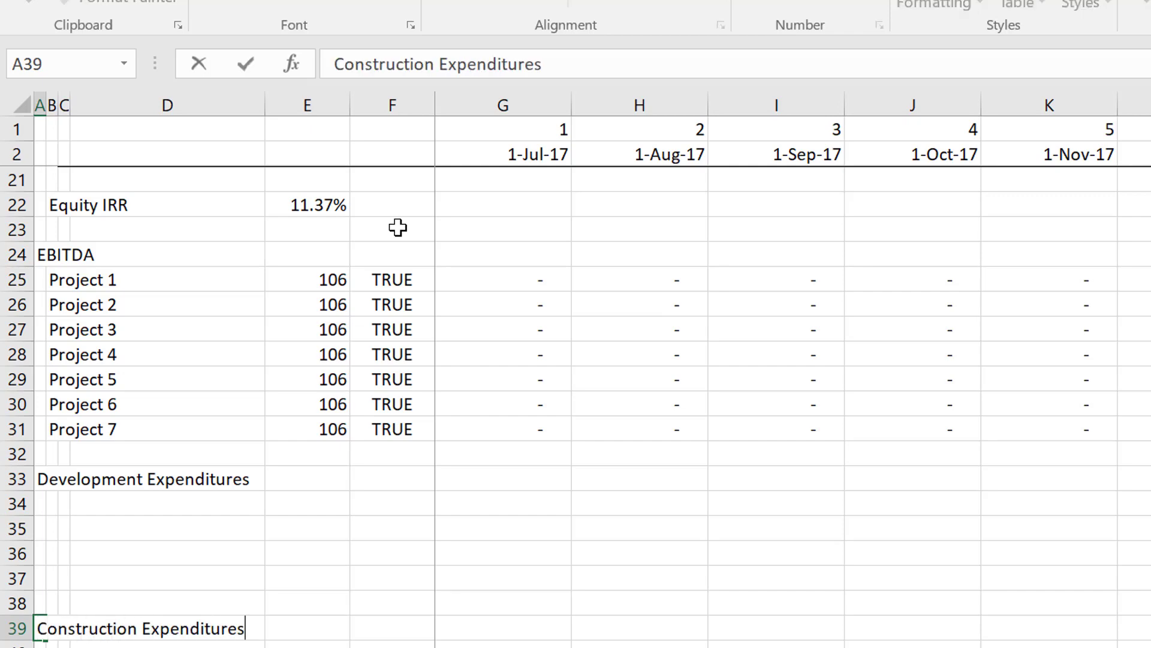
{"action": "key", "text": "Return"}
{"action": "key", "text": "Down"}
{"action": "key", "text": "Down"}
{"action": "key", "text": "Down"}
{"action": "key", "text": "Down"}
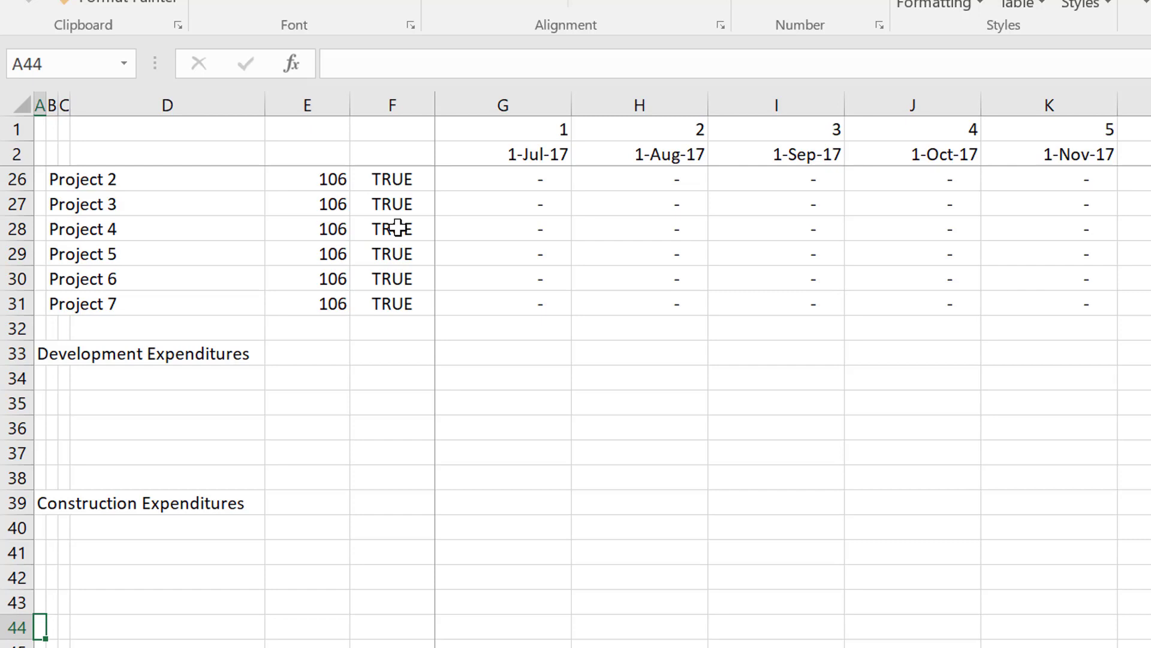
Enter the section heading "Depreciation Expense" in A44, leaving blank rows beneath the Construction Expenditures heading.
{"action": "type", "text": "De"}
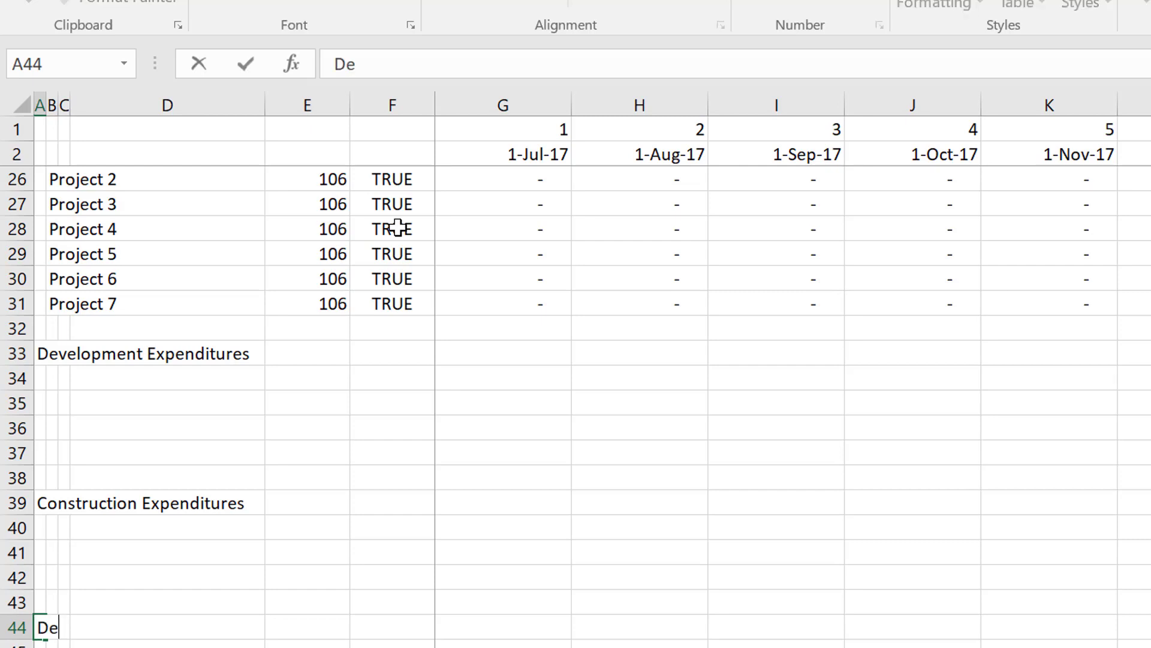
{"action": "type", "text": "preciation"}
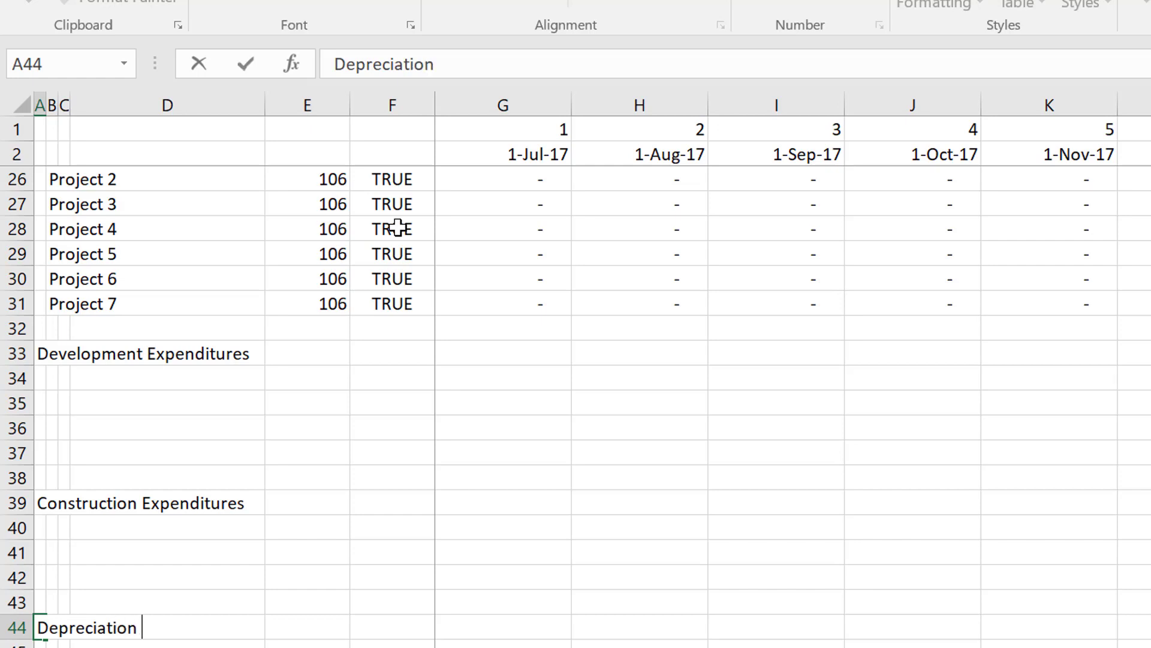
{"action": "type", "text": " Expense"}
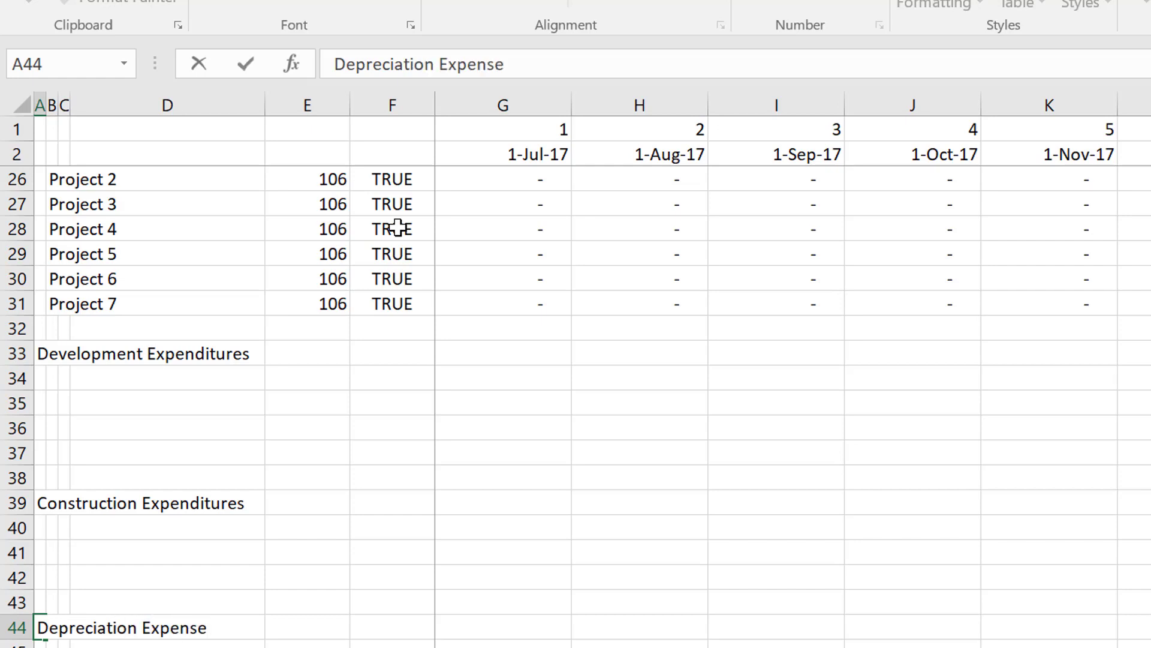
{"action": "key", "text": "Return"}
{"action": "key", "text": "Return"}
{"action": "key", "text": "Return"}
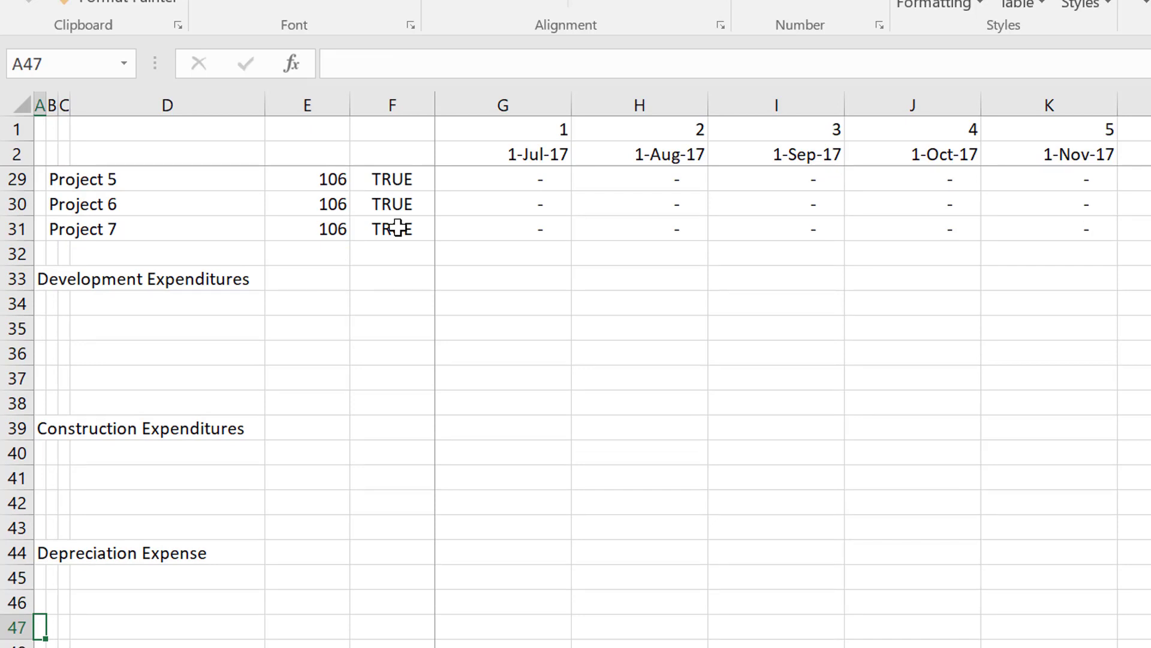
Enter the section heading "Sources and Uses of Funds" in A50, leaving blank rows beneath Depreciation Expense.
{"action": "key", "text": "Down"}
{"action": "key", "text": "Down"}
{"action": "key", "text": "Down"}
{"action": "key", "text": "Down"}
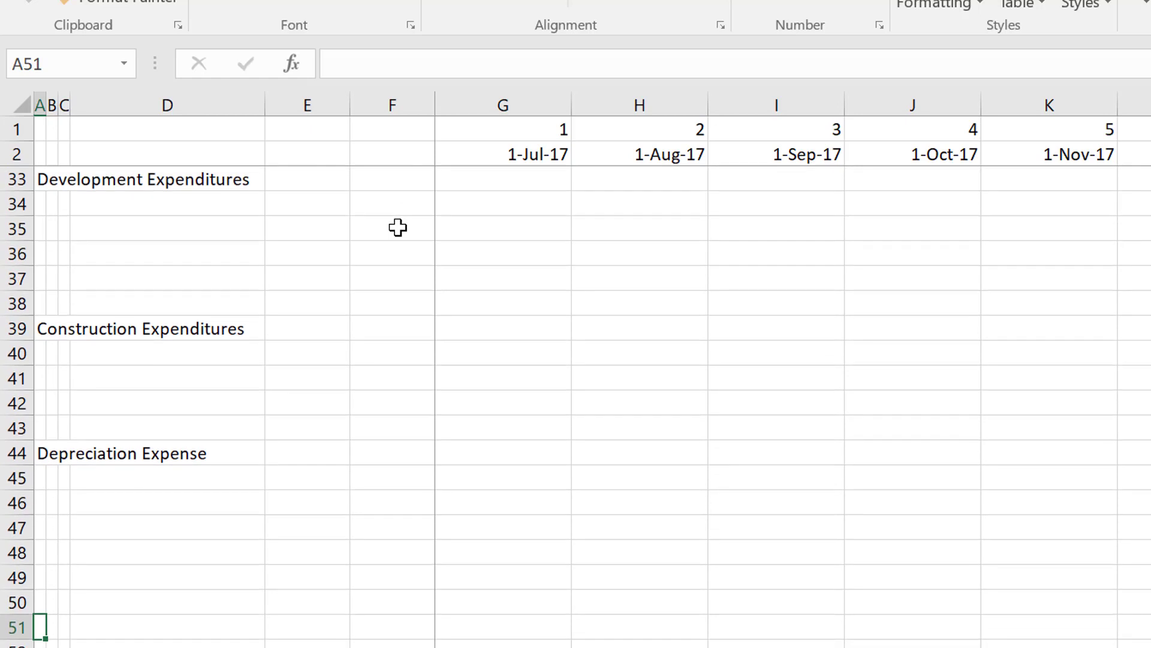
{"action": "key", "text": "Up"}
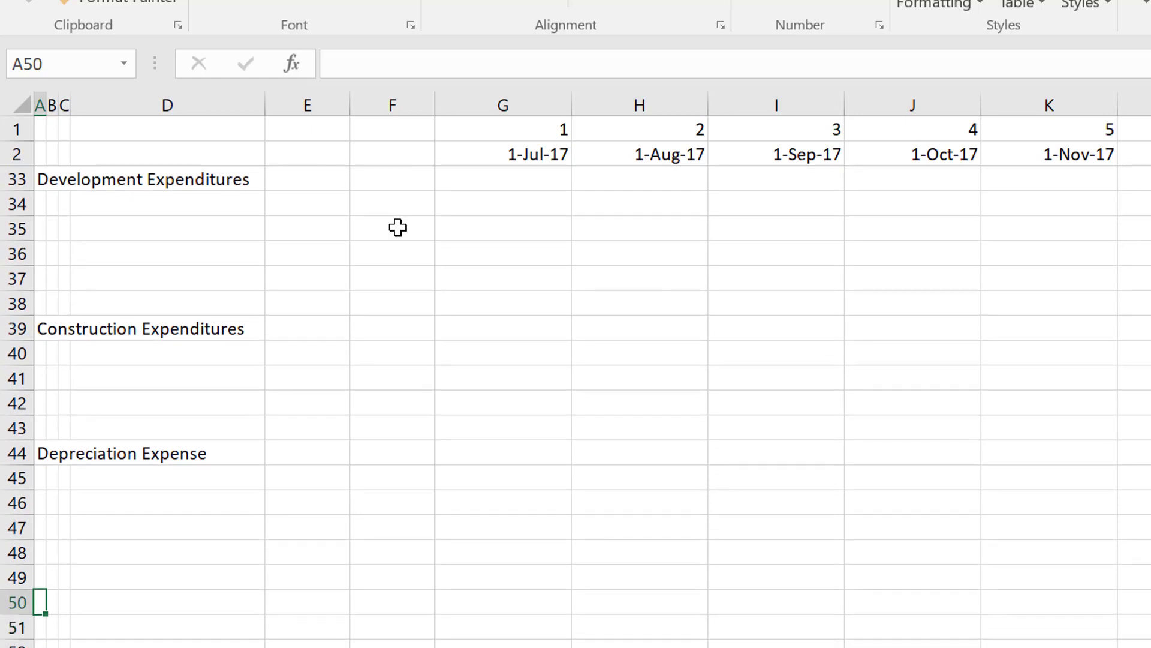
{"action": "type", "text": "Sources an"}
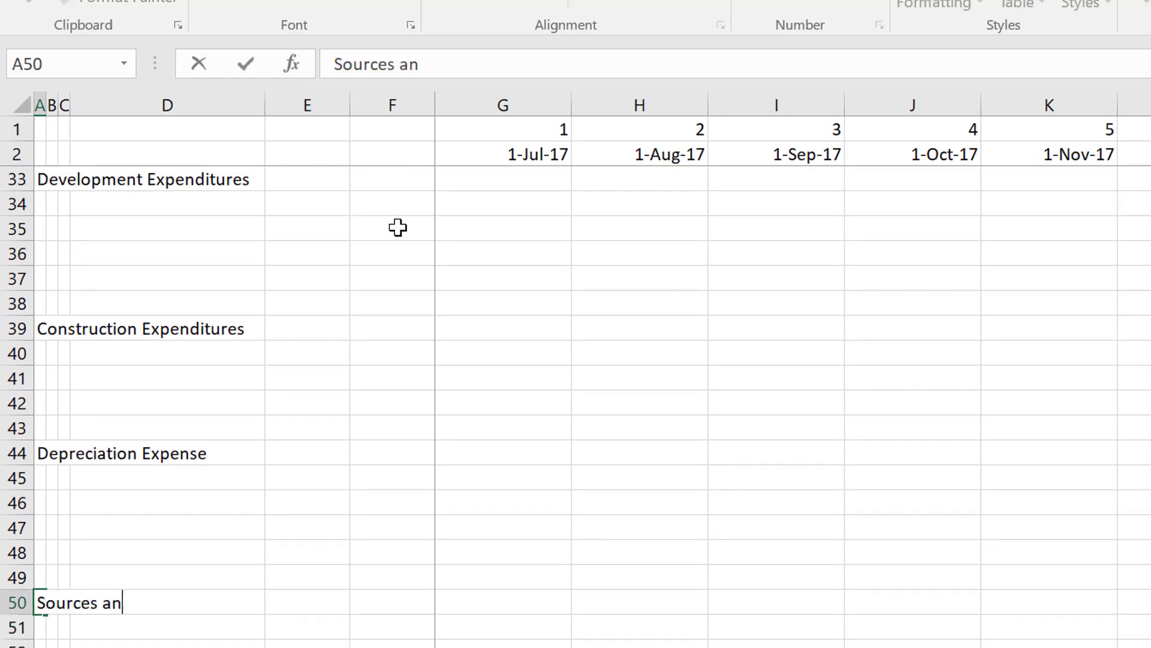
{"action": "type", "text": "d Uses of F"}
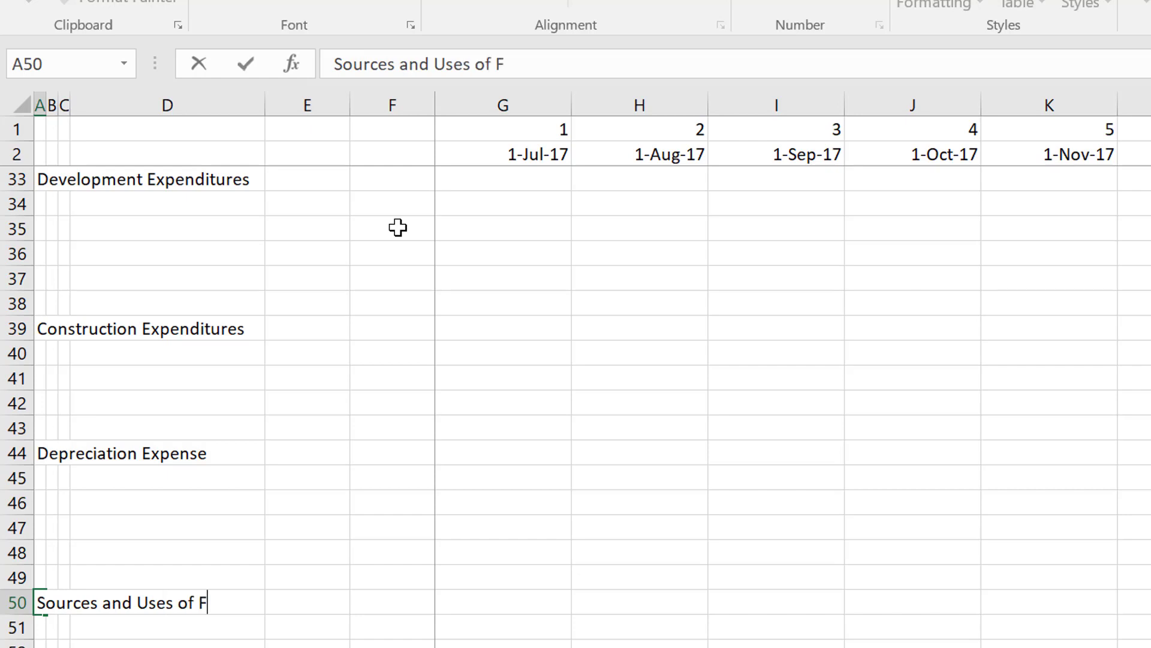
{"action": "type", "text": "unds"}
{"action": "key", "text": "Return"}
Enter the indented subheading "Uses of Funds" in B51, directly below the Sources and Uses of Funds heading.
{"action": "key", "text": "Down"}
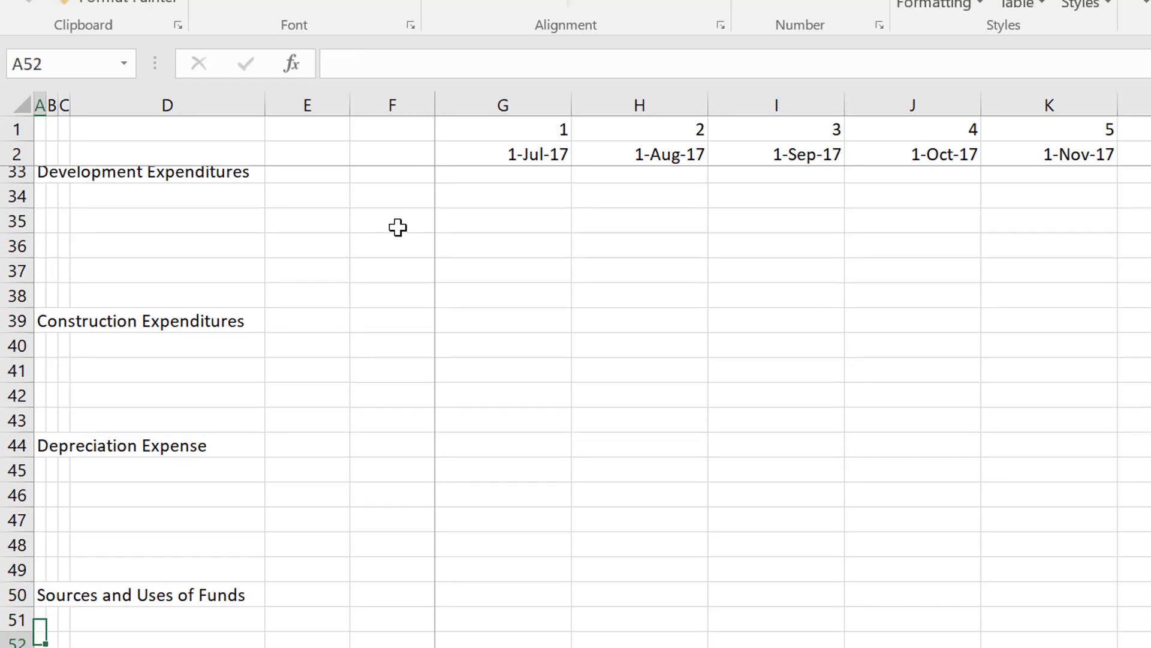
{"action": "key", "text": "Up"}
{"action": "key", "text": "Right"}
{"action": "type", "text": "U"}
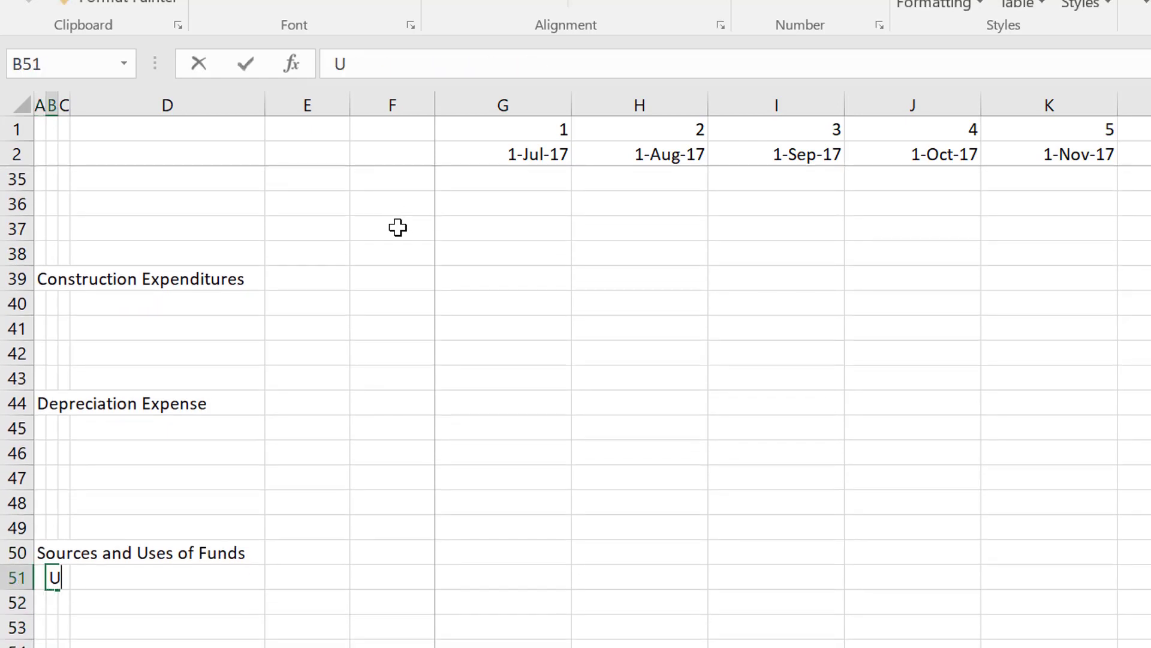
{"action": "type", "text": "ses of Funds"}
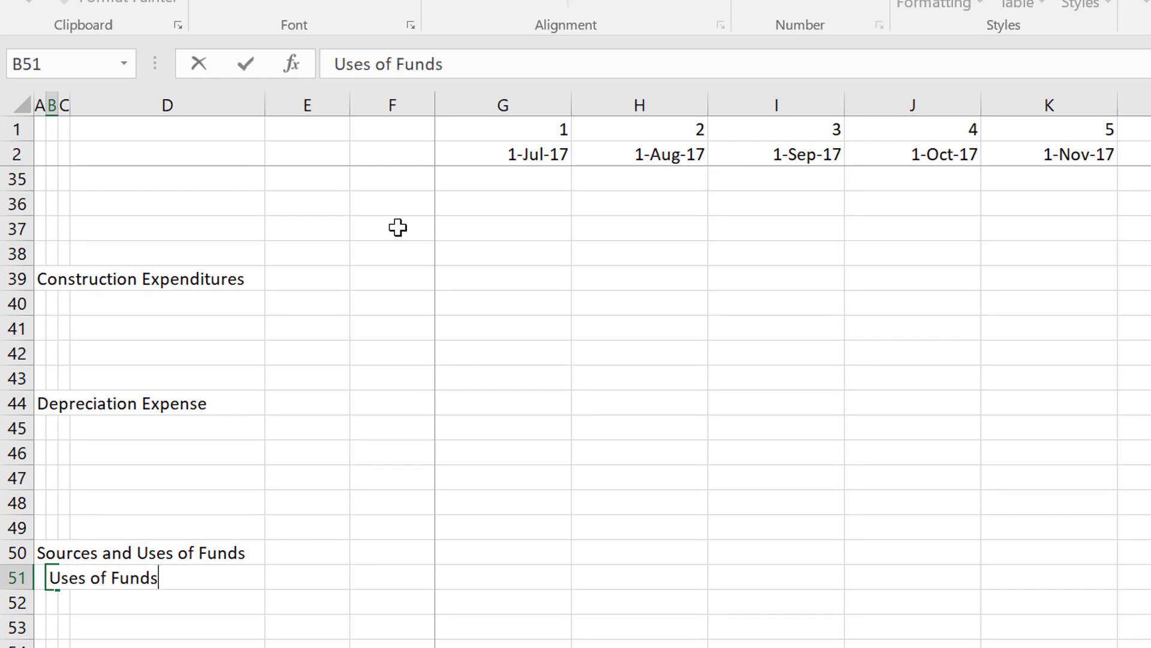
{"action": "key", "text": "Return"}
List Development, Construction and IDC in C52:C54 under Uses of Funds, and label the further indented D55 "Total".
{"action": "key", "text": "Right"}
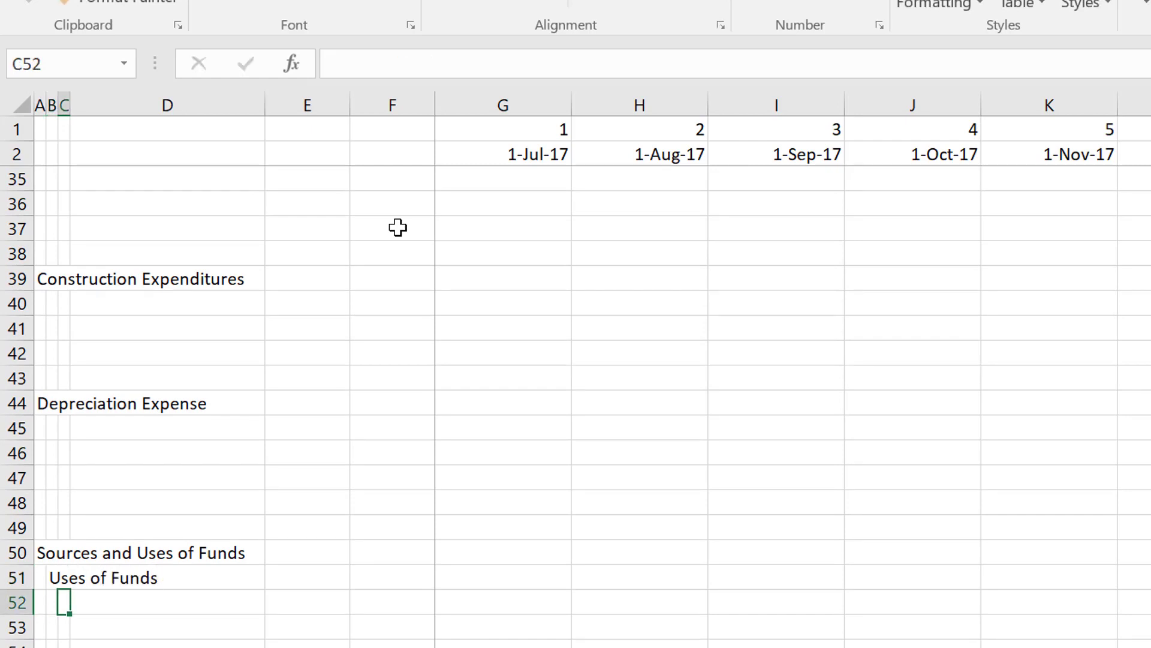
{"action": "type", "text": "Devel"}
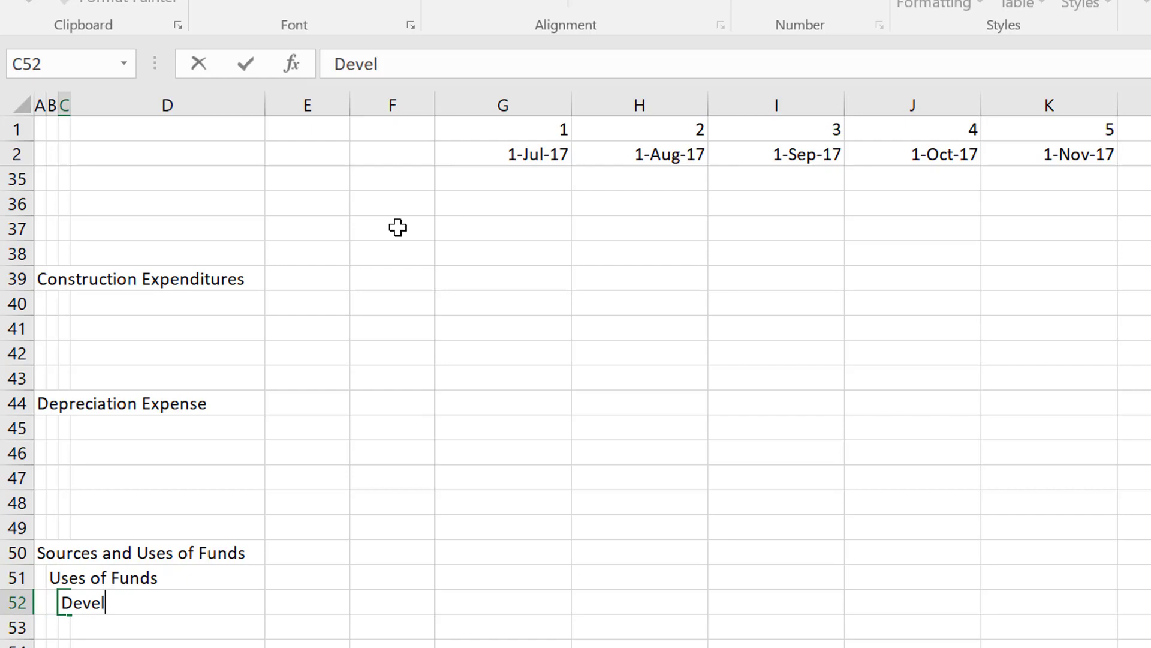
{"action": "type", "text": "opment"}
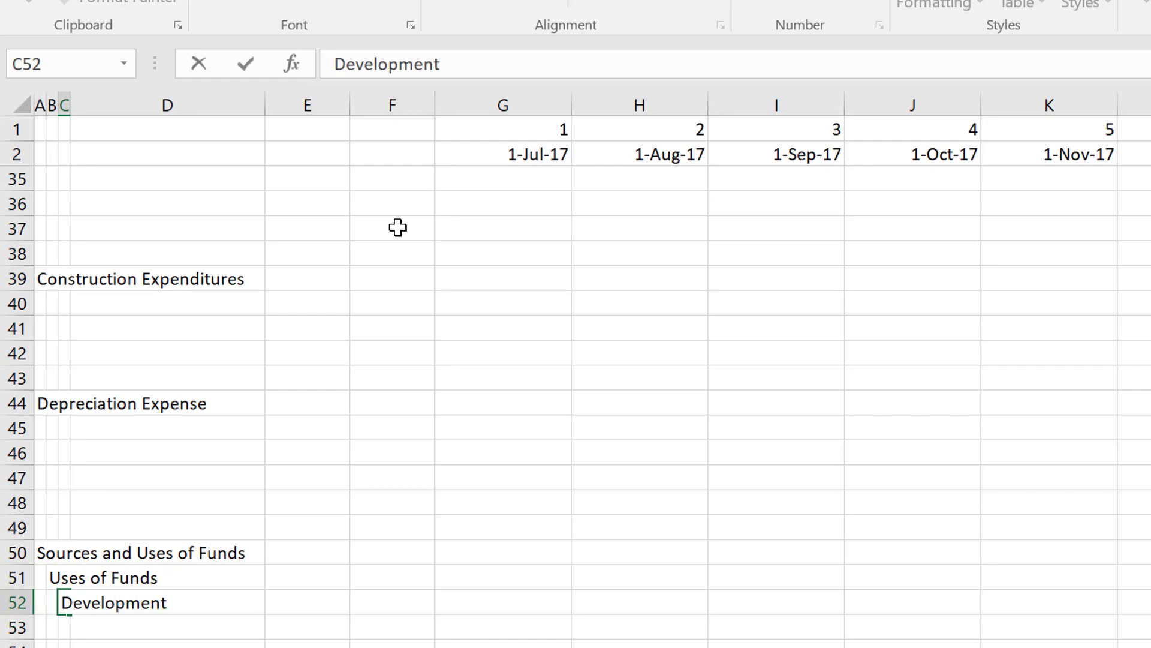
{"action": "key", "text": "Return"}
{"action": "type", "text": "Construction"}
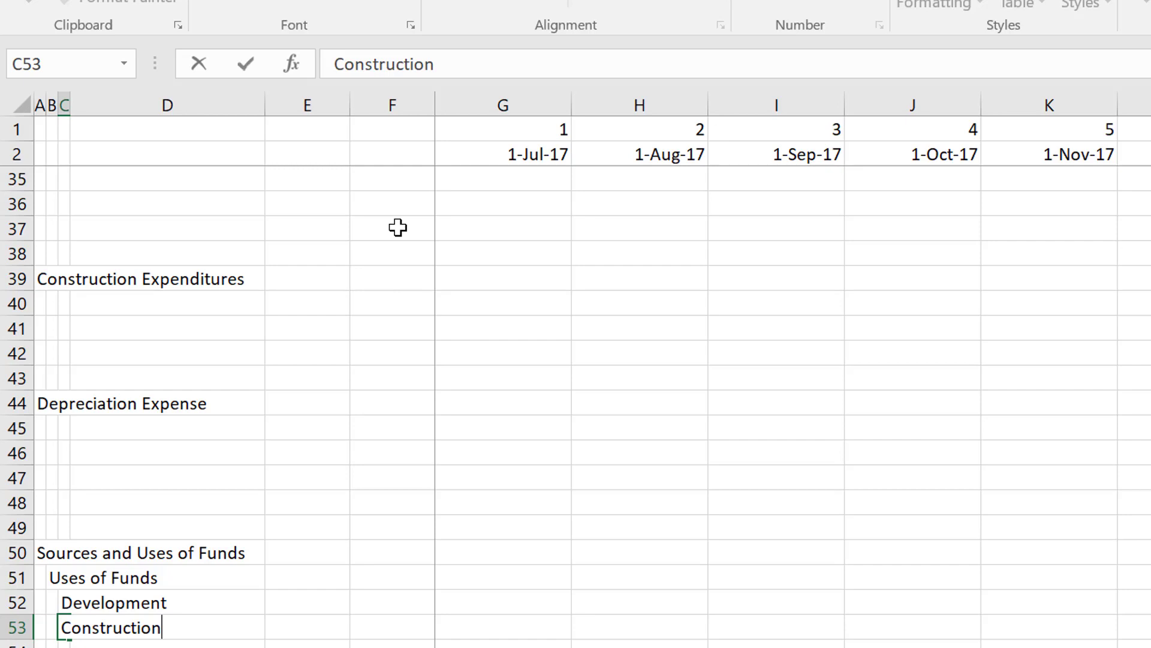
{"action": "key", "text": "Return"}
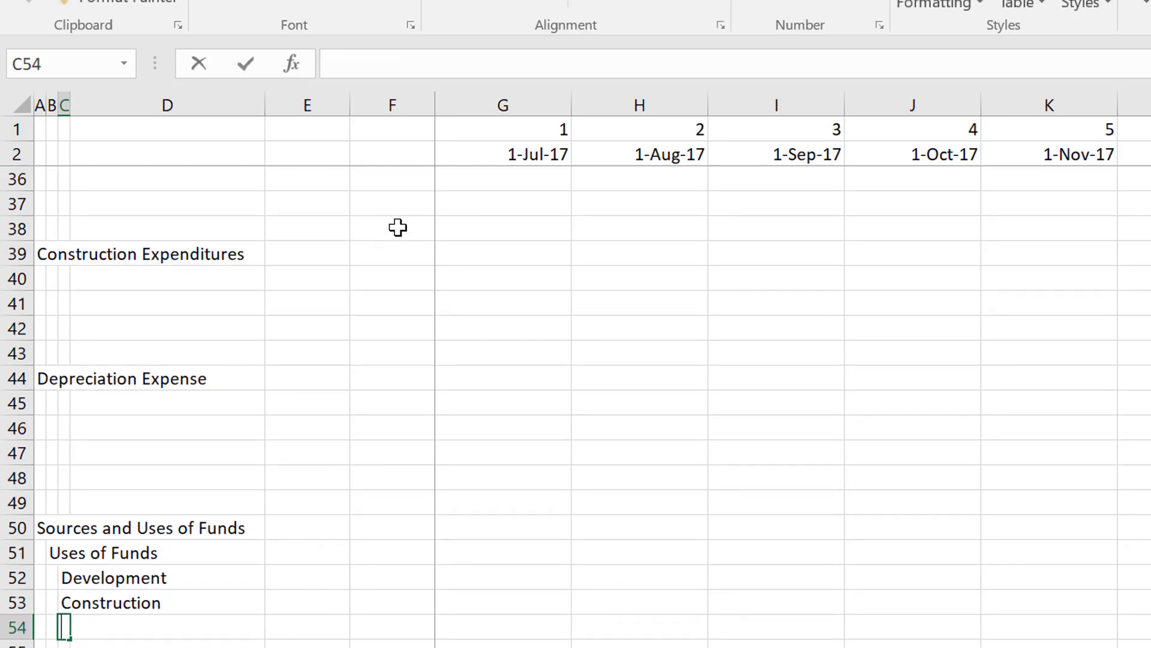
{"action": "type", "text": "IDC"}
{"action": "key", "text": "Return"}
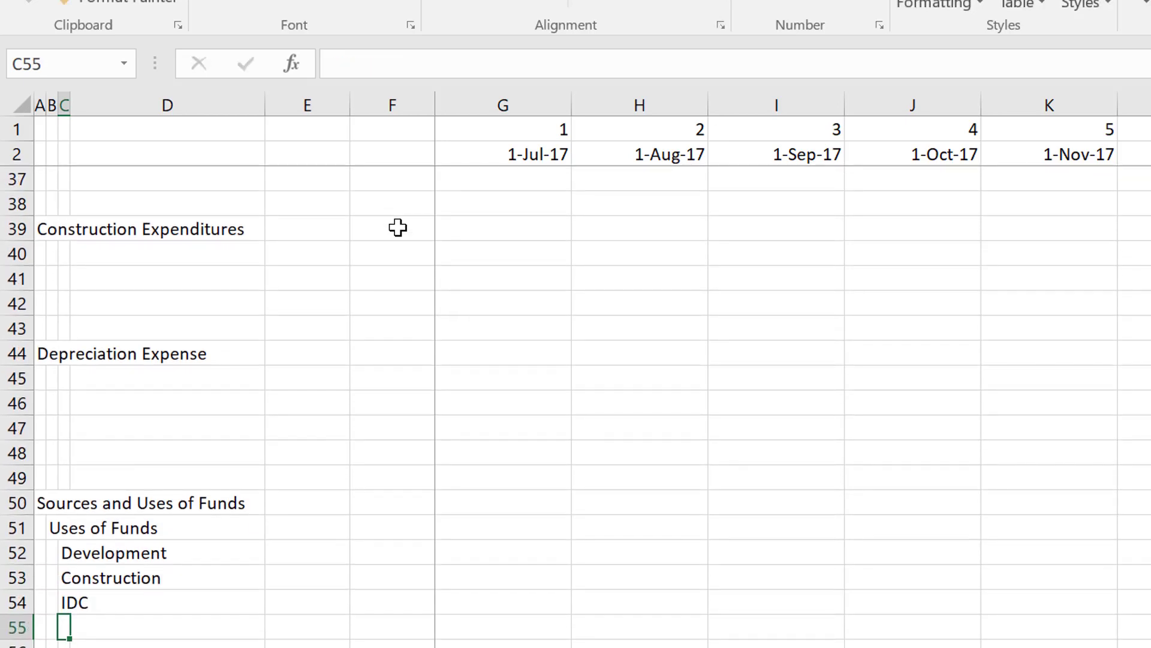
{"action": "key", "text": "Right"}
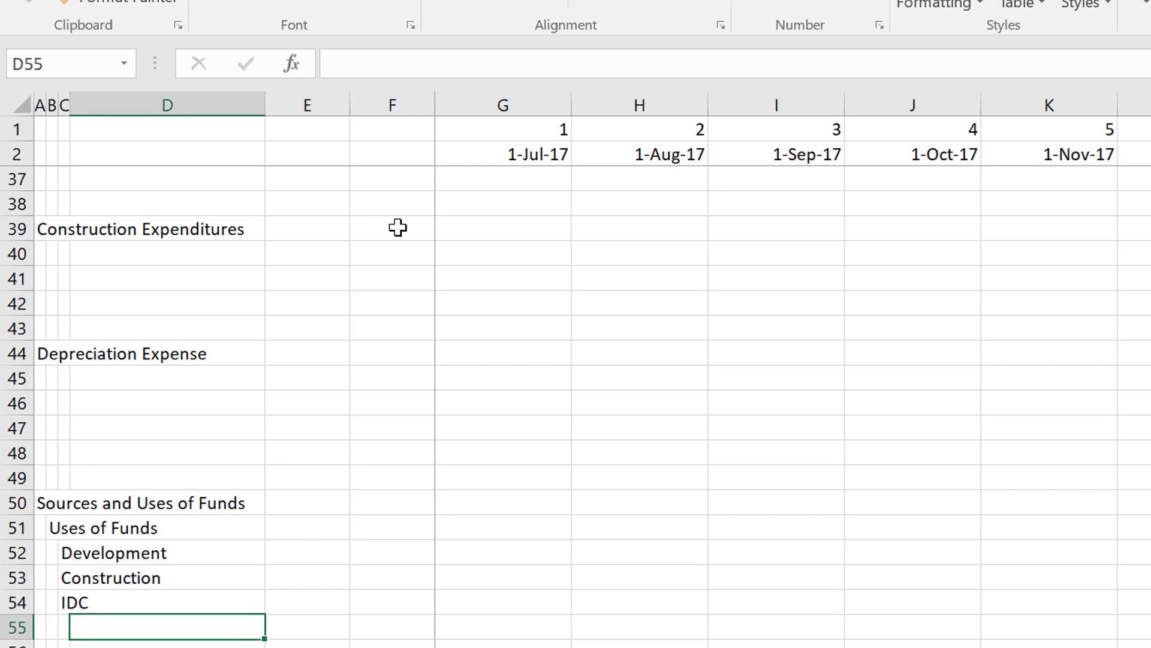
{"action": "type", "text": "Total"}
{"action": "key", "text": "Return"}
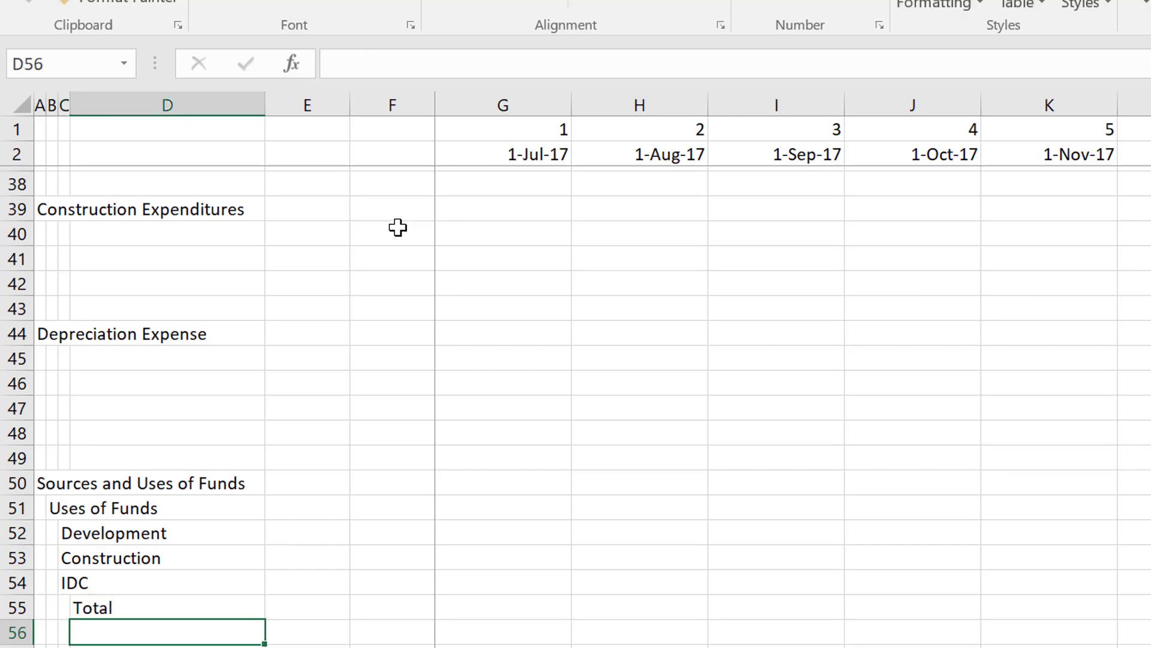
Enter the subheading "Sources of Funds" in B57, aligned with Uses of Funds and one blank row below Total.
{"action": "key", "text": "Down"}
{"action": "key", "text": "Left"}
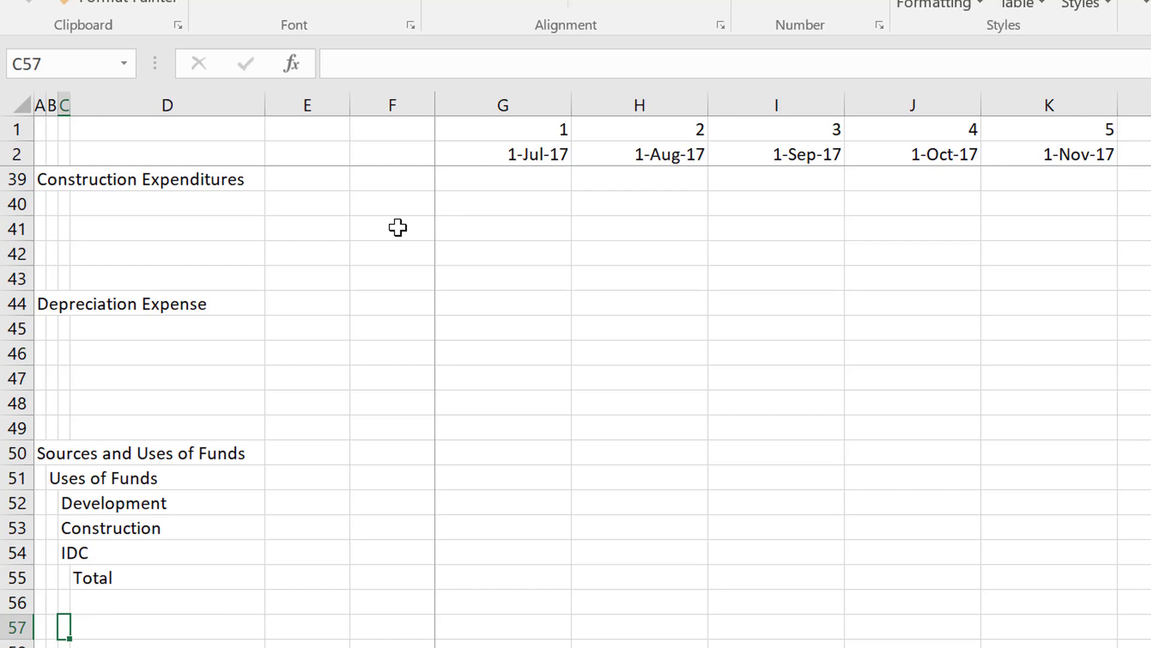
{"action": "key", "text": "Up"}
{"action": "key", "text": "Up"}
{"action": "key", "text": "Left"}
{"action": "key", "text": "Down"}
{"action": "key", "text": "Down"}
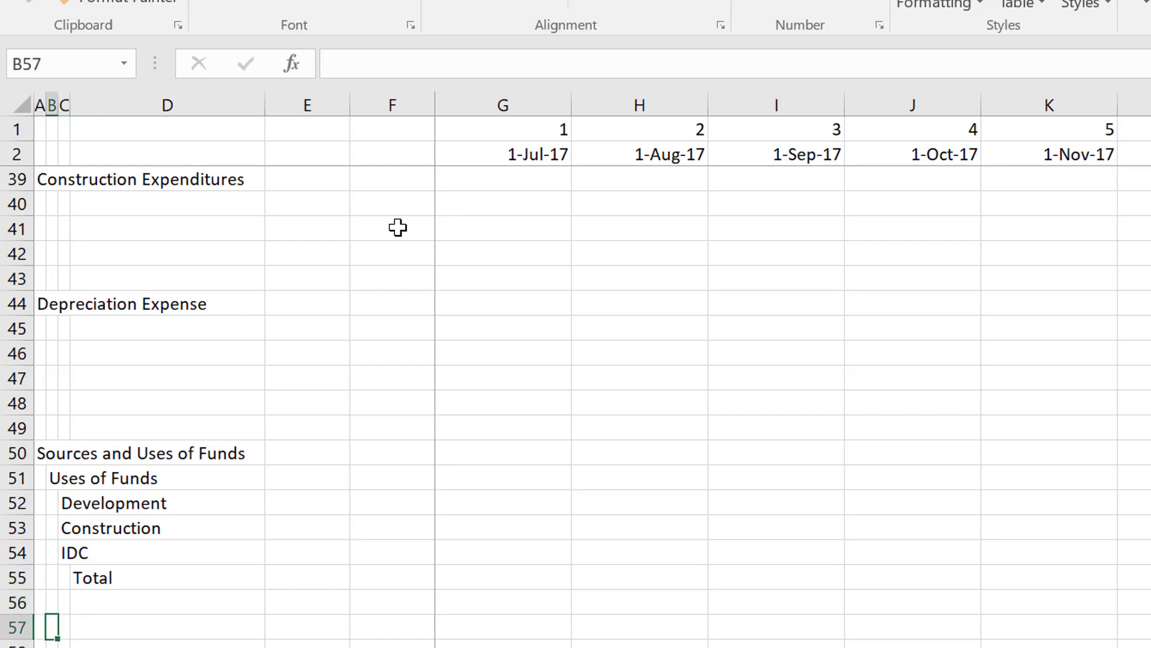
{"action": "type", "text": "Sources "}
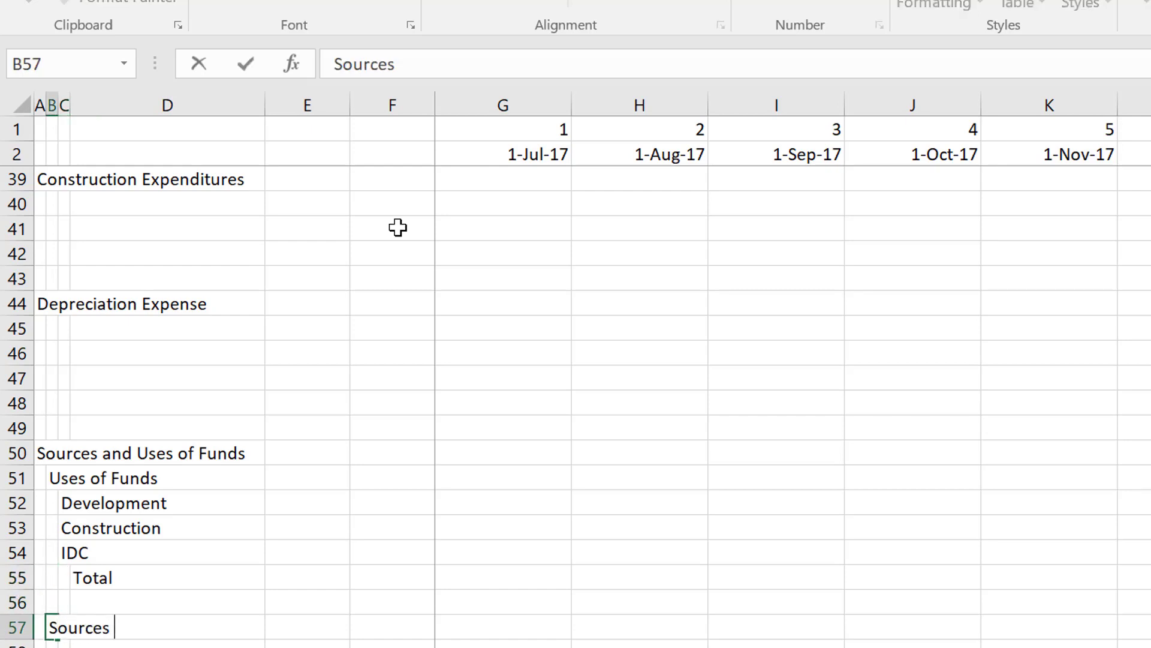
{"action": "type", "text": "of Fund"}
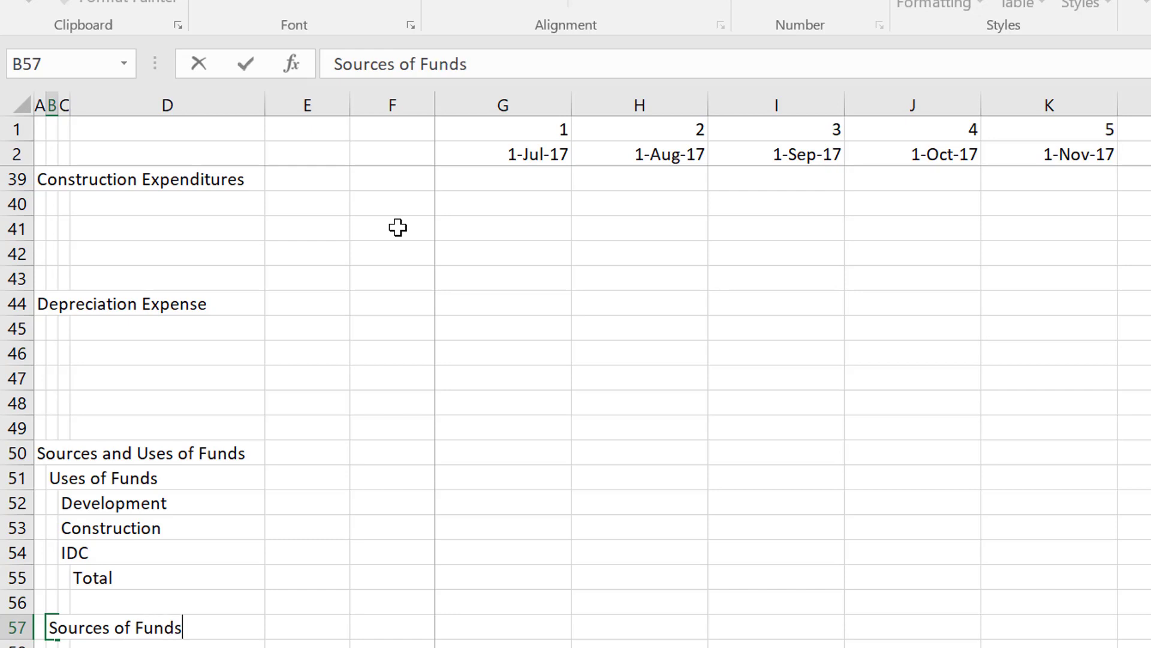
{"action": "type", "text": "s"}
{"action": "key", "text": "Return"}
List the line items Debt and Contributed Equity in C58 and C59 under Sources of Funds.
{"action": "key", "text": "Up"}
{"action": "key", "text": "Down"}
{"action": "key", "text": "Right"}
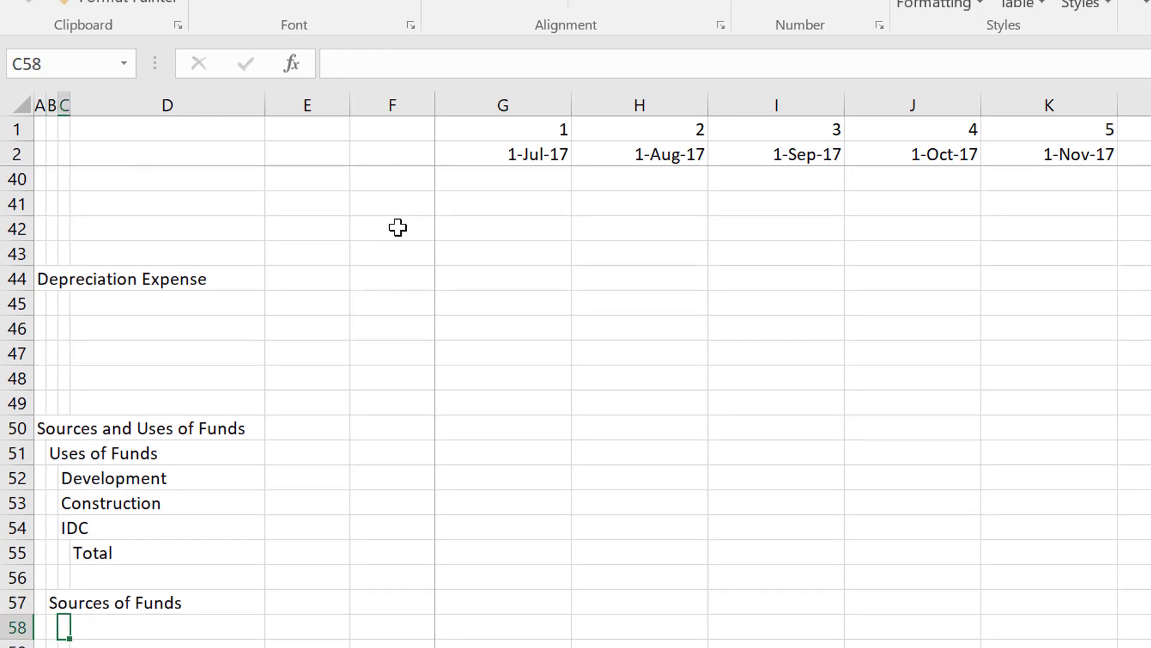
{"action": "type", "text": "Debt"}
{"action": "key", "text": "Return"}
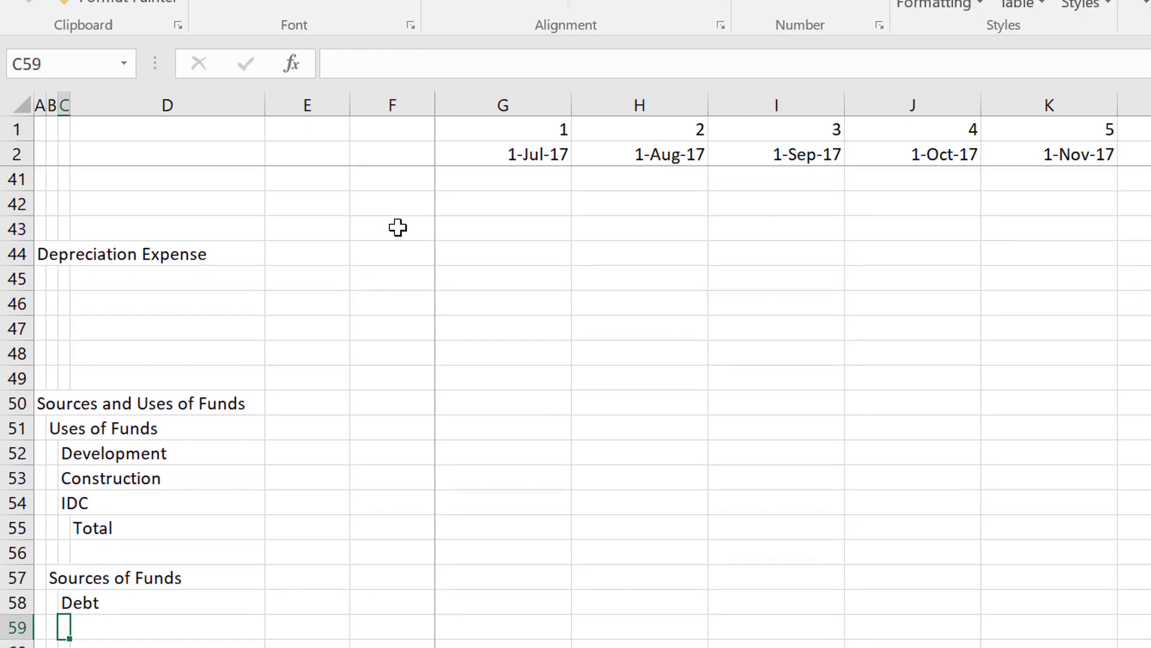
{"action": "type", "text": "Const"}
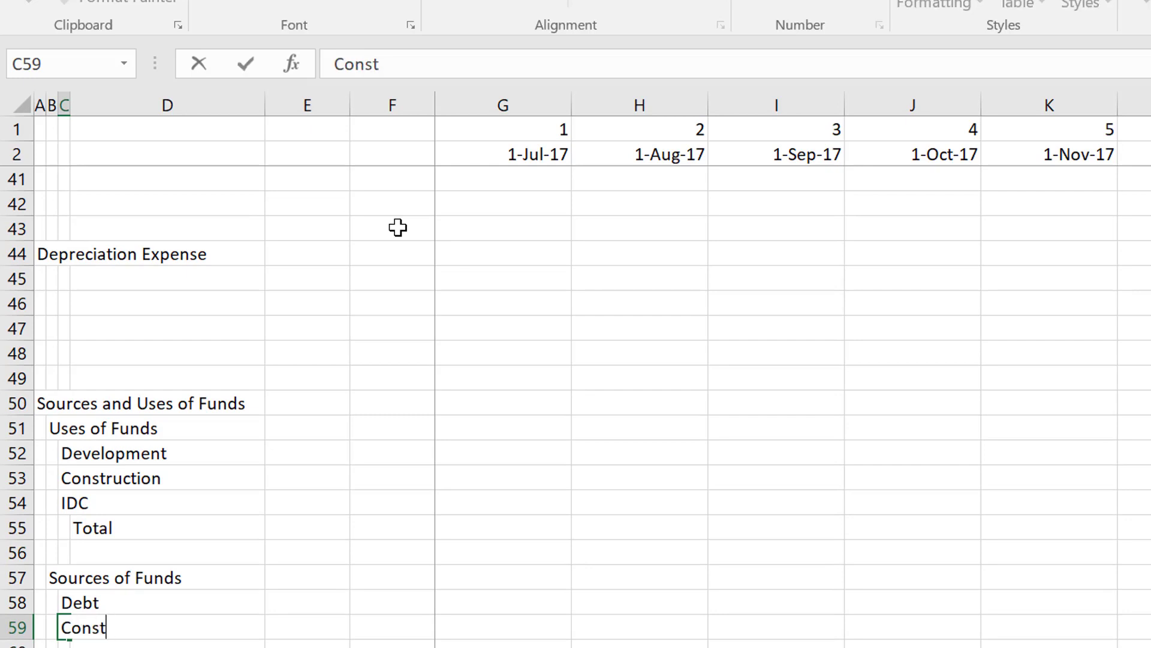
{"action": "key", "text": "BackSpace"}
{"action": "key", "text": "BackSpace"}
{"action": "type", "text": "tributed Expe"}
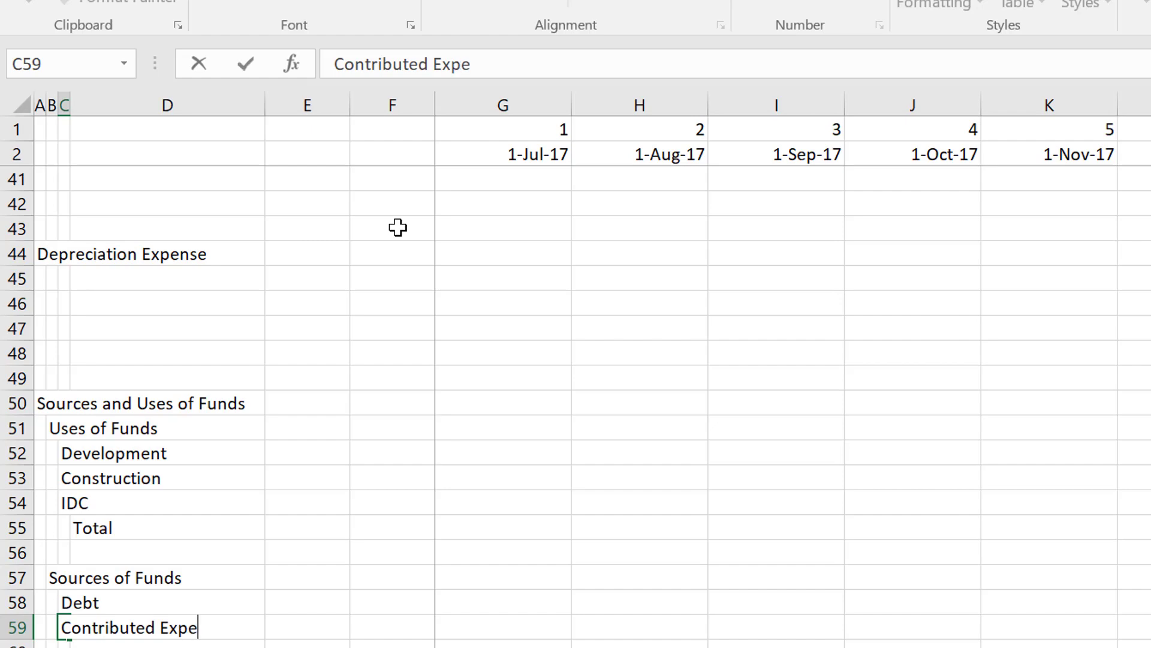
{"action": "key", "text": "BackSpace"}
{"action": "key", "text": "BackSpace"}
{"action": "key", "text": "BackSpace"}
{"action": "type", "text": "qu"}
{"action": "key", "text": "Return"}
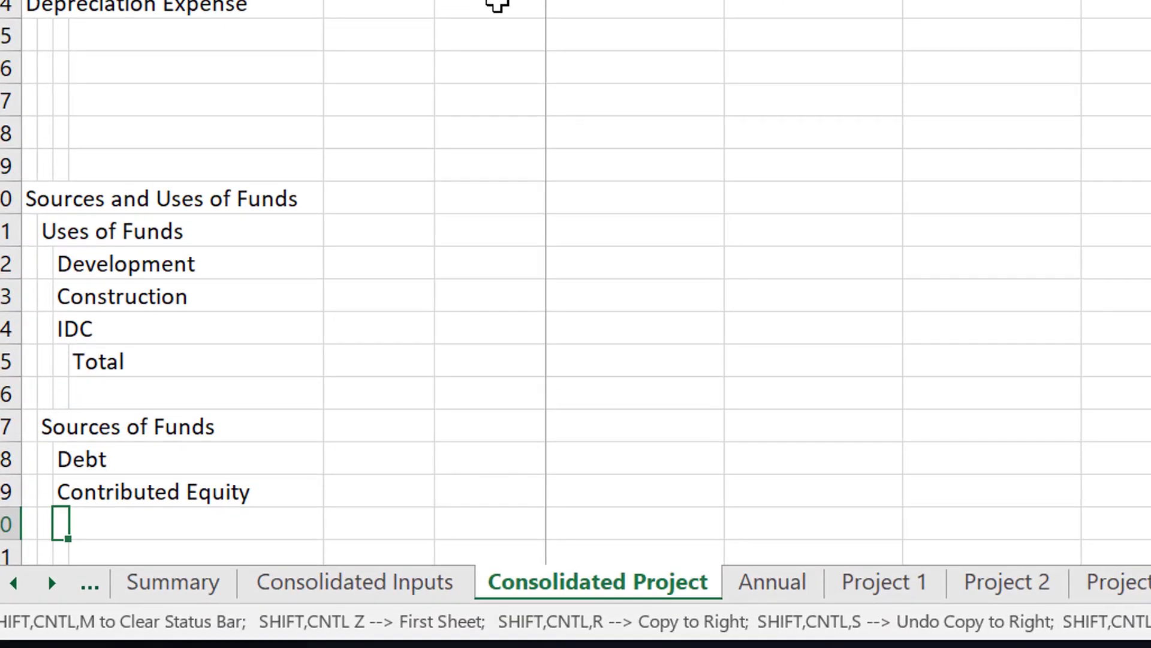
Add the line item "Income Pre PCOD" in C60, below Contributed Equity.
{"action": "type", "text": "Income "}
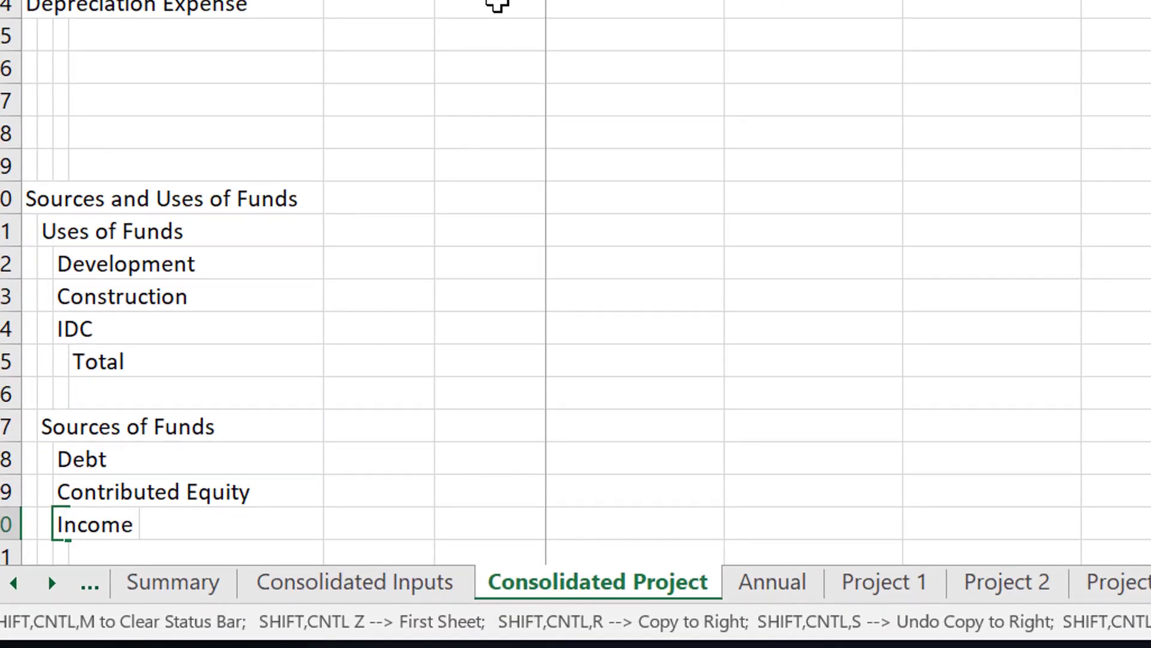
{"action": "type", "text": "Pre PCOD"}
{"action": "key", "text": "Return"}
Review the section layout from Sources and Uses of Funds back up to the Development, Construction and Depreciation headings.
{"action": "key", "text": "Up"}
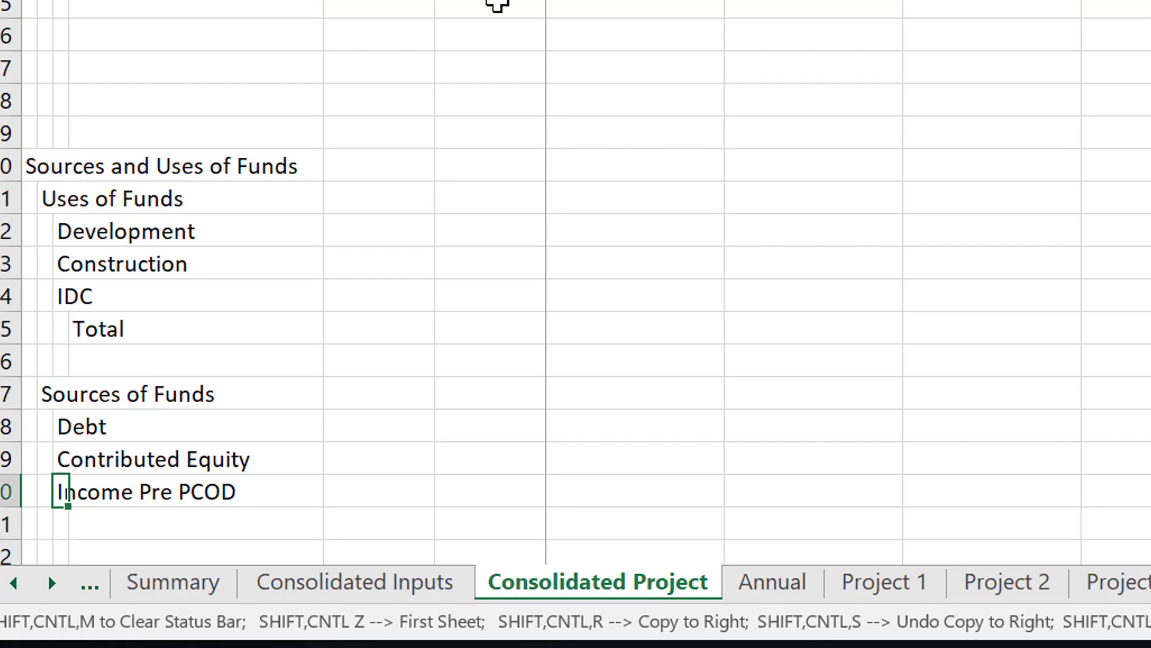
{"action": "key", "text": "Up"}
{"action": "key", "text": "Up"}
{"action": "key", "text": "Up"}
{"action": "key", "text": "Up"}
{"action": "key", "text": "Up"}
{"action": "key", "text": "Up"}
{"action": "key", "text": "Up"}
{"action": "key", "text": "Up"}
{"action": "key", "text": "Up"}
{"action": "key", "text": "Up"}
{"action": "key", "text": "Up"}
{"action": "key", "text": "Up"}
{"action": "key", "text": "Up"}
{"action": "key", "text": "Up"}
{"action": "key", "text": "Up"}
{"action": "key", "text": "Up"}
{"action": "key", "text": "Up"}
{"action": "key", "text": "Up"}
{"action": "key", "text": "Up"}
{"action": "key", "text": "Up"}
{"action": "key", "text": "Up"}
{"action": "key", "text": "Up"}
{"action": "key", "text": "Up"}
{"action": "key", "text": "Up"}
{"action": "key", "text": "Up"}
{"action": "key", "text": "Up"}
{"action": "key", "text": "Up"}
{"action": "key", "text": "Up"}
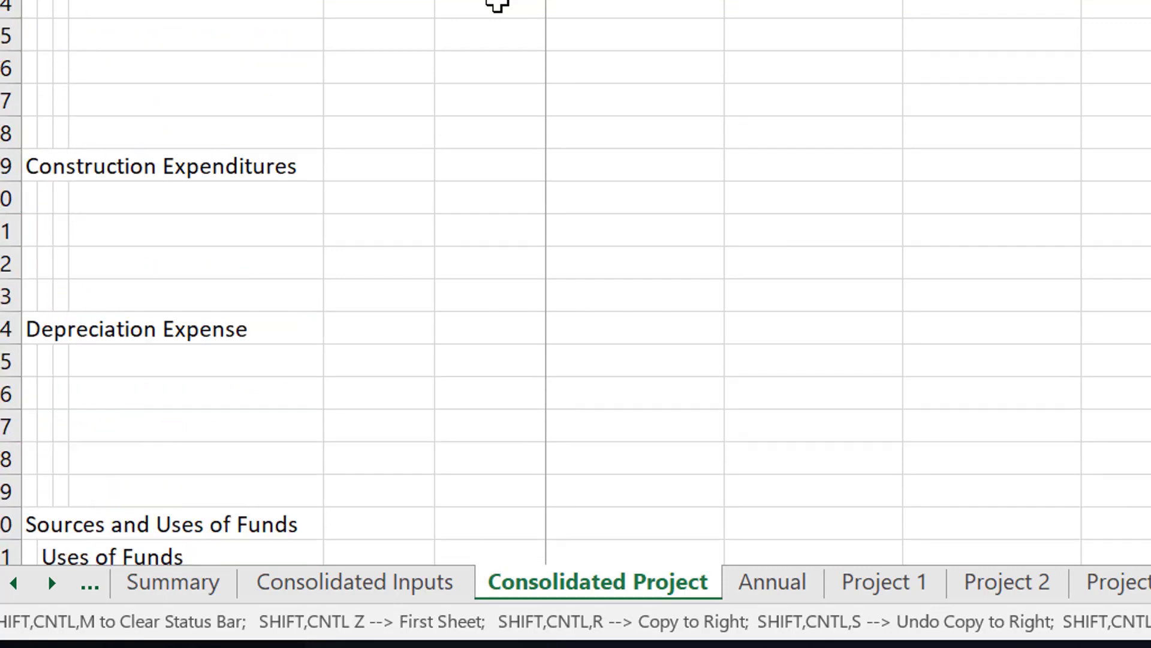
{"action": "key", "text": "Down"}
{"action": "key", "text": "Down"}
{"action": "key", "text": "Down"}
{"action": "key", "text": "Down"}
{"action": "key", "text": "Down"}
{"action": "key", "text": "Up"}
{"action": "key", "text": "Up"}
{"action": "key", "text": "Up"}
{"action": "key", "text": "Up"}
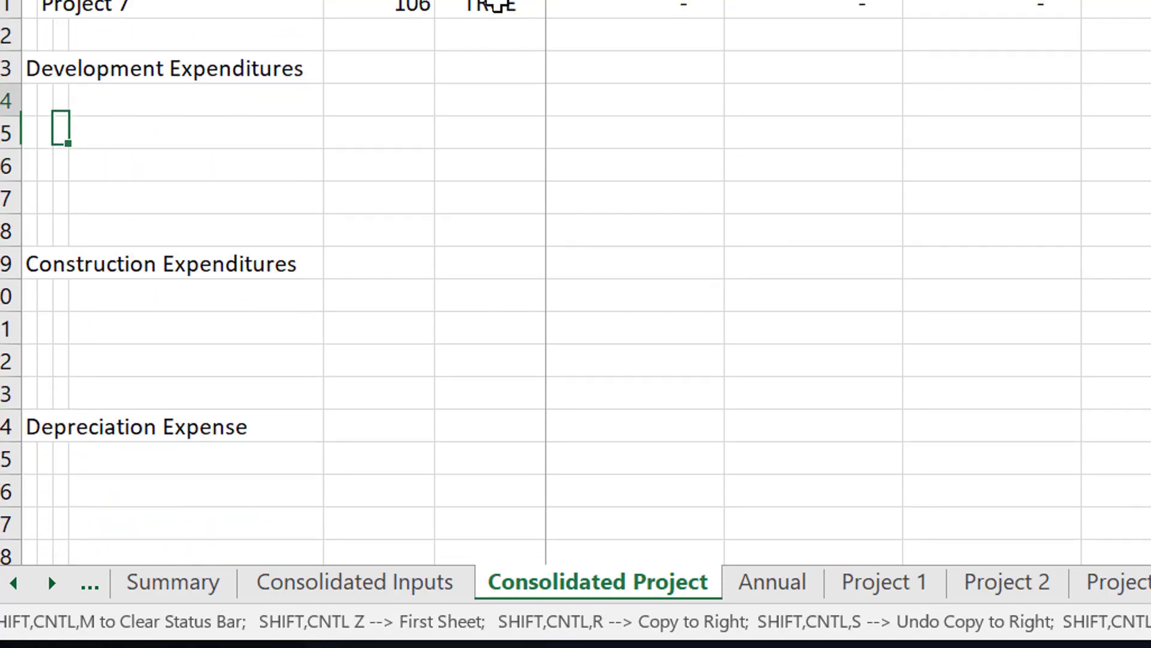
{"action": "key", "text": "Left"}
{"action": "key", "text": "Left"}
{"action": "key", "text": "Down"}
{"action": "key", "text": "Down"}
{"action": "key", "text": "Down"}
{"action": "key", "text": "Down"}
{"action": "key", "text": "Down"}
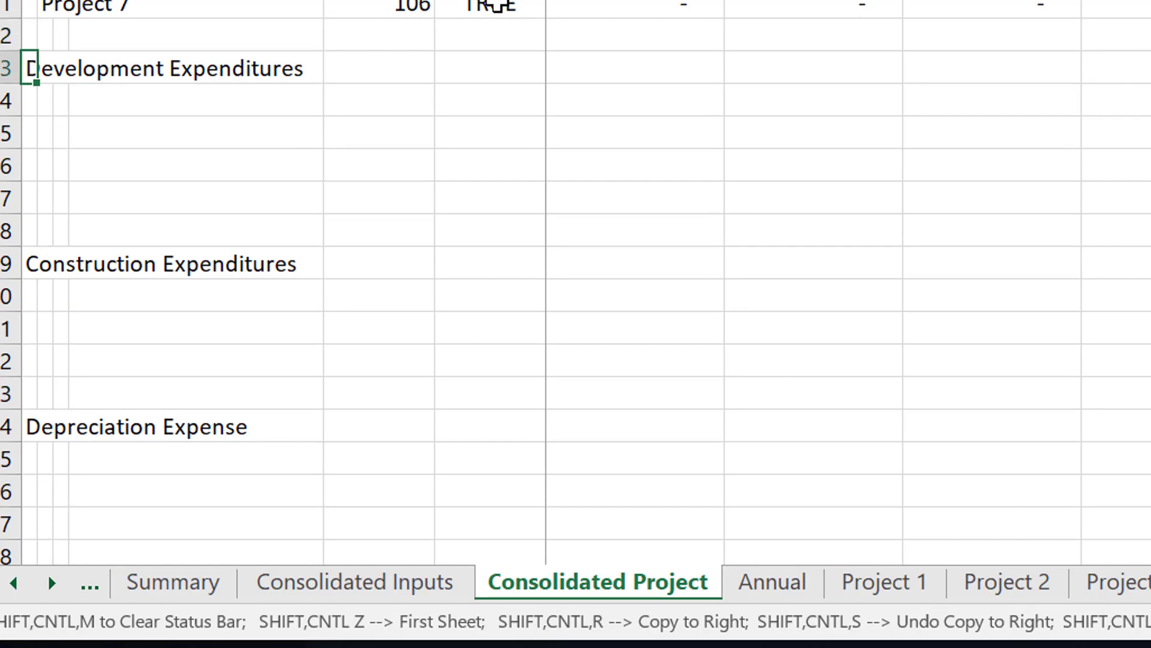
{"action": "key", "text": "Down"}
{"action": "key", "text": "Down"}
{"action": "key", "text": "Down"}
{"action": "key", "text": "Down"}
{"action": "key", "text": "Down"}
{"action": "key", "text": "Down"}
{"action": "key", "text": "Down"}
{"action": "key", "text": "Down"}
{"action": "key", "text": "Down"}
{"action": "key", "text": "Down"}
{"action": "key", "text": "Down"}
{"action": "key", "text": "Down"}
{"action": "key", "text": "Down"}
{"action": "key", "text": "Down"}
{"action": "key", "text": "Down"}
{"action": "key", "text": "Down"}
{"action": "key", "text": "Down"}
{"action": "key", "text": "Down"}
{"action": "key", "text": "Down"}
{"action": "key", "text": "Down"}
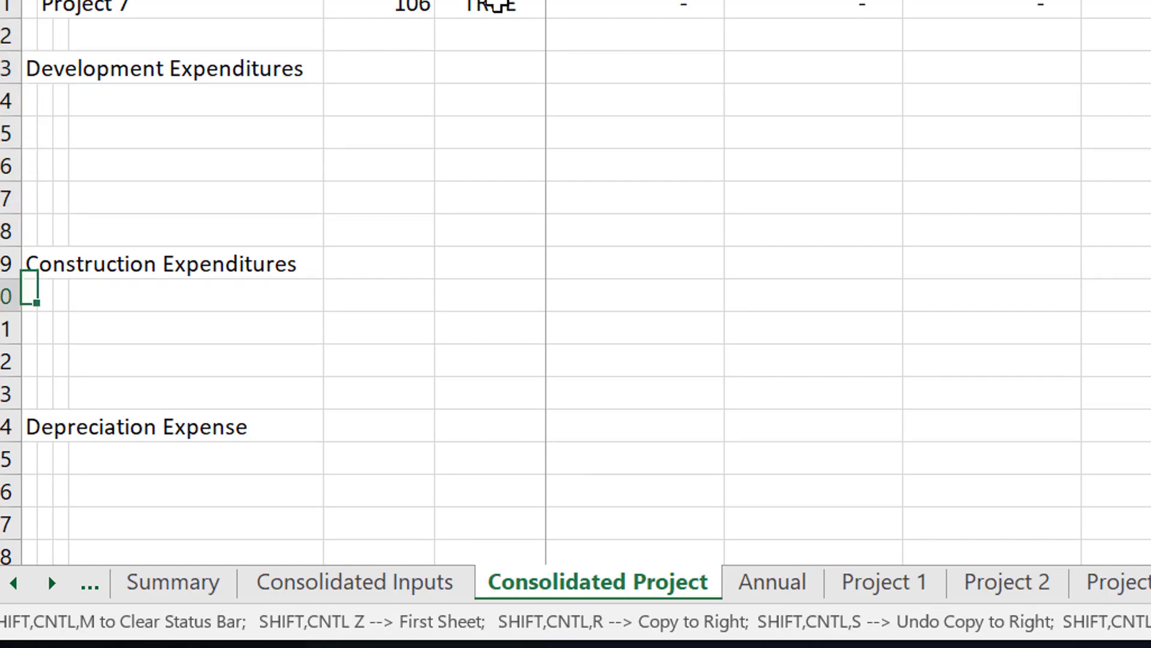
{"action": "key", "text": "Up"}
{"action": "key", "text": "Up"}
{"action": "key", "text": "Up"}
{"action": "key", "text": "Up"}
{"action": "key", "text": "Up"}
{"action": "key", "text": "Up"}
{"action": "key", "text": "Up"}
{"action": "key", "text": "Up"}
{"action": "key", "text": "Up"}
{"action": "key", "text": "Up"}
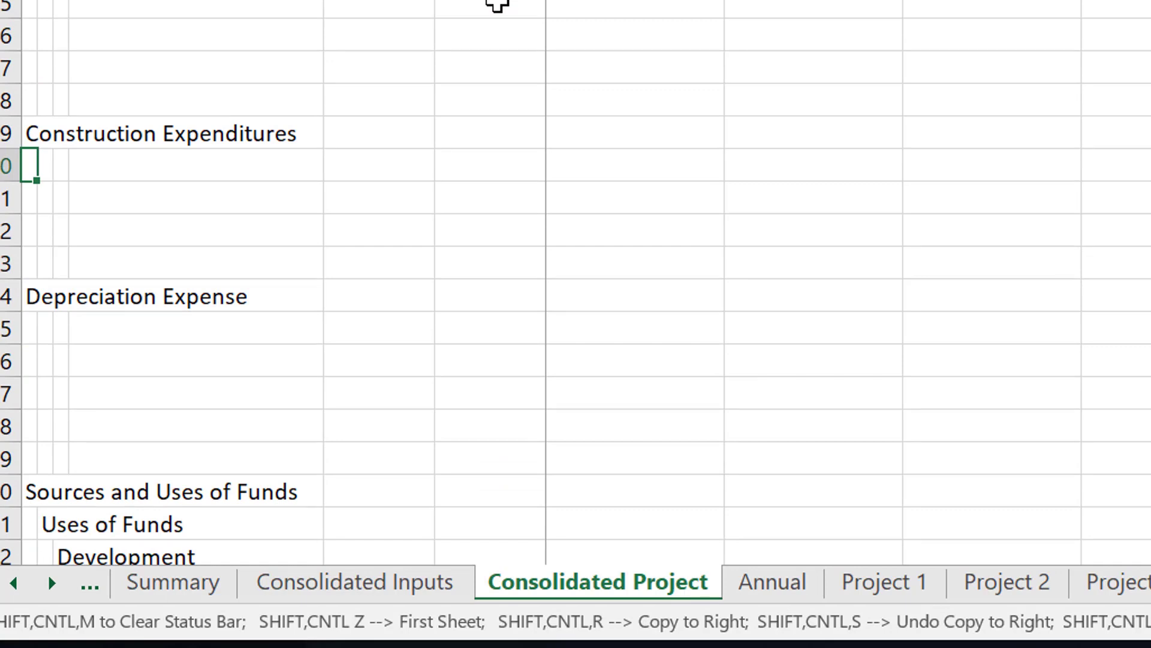
Review the section headings from the EBITDA project rows through the expenditure and depreciation sections down to Sources of Funds.
{"action": "key", "text": "Up"}
{"action": "key", "text": "Up"}
{"action": "key", "text": "Up"}
{"action": "key", "text": "Up"}
{"action": "key", "text": "Up"}
{"action": "key", "text": "Up"}
{"action": "key", "text": "Up"}
{"action": "key", "text": "Up"}
{"action": "key", "text": "Up"}
{"action": "key", "text": "Up"}
{"action": "key", "text": "Up"}
{"action": "key", "text": "Up"}
{"action": "key", "text": "Up"}
{"action": "key", "text": "Up"}
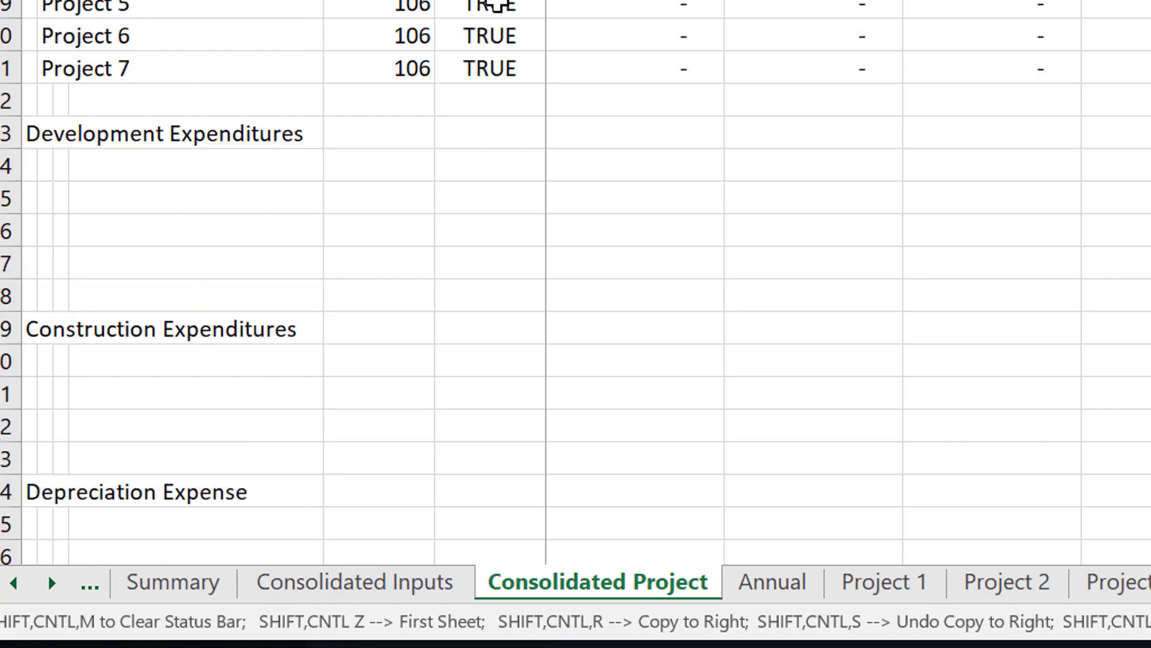
{"action": "key", "text": "Up"}
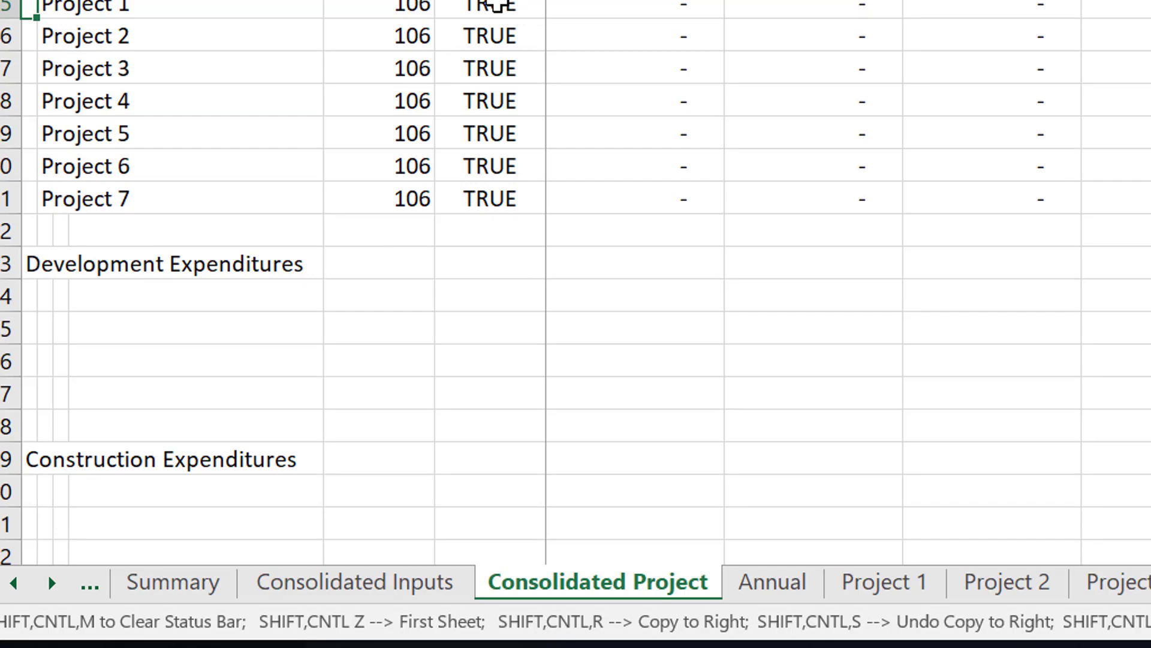
{"action": "key", "text": "Down"}
{"action": "key", "text": "Down"}
{"action": "key", "text": "Down"}
{"action": "key", "text": "Down"}
{"action": "key", "text": "Down"}
{"action": "key", "text": "Down"}
{"action": "key", "text": "Down"}
{"action": "key", "text": "Down"}
{"action": "key", "text": "Down"}
{"action": "key", "text": "Down"}
{"action": "key", "text": "Down"}
{"action": "key", "text": "Down"}
{"action": "key", "text": "Down"}
{"action": "key", "text": "Down"}
{"action": "key", "text": "Down"}
{"action": "key", "text": "Down"}
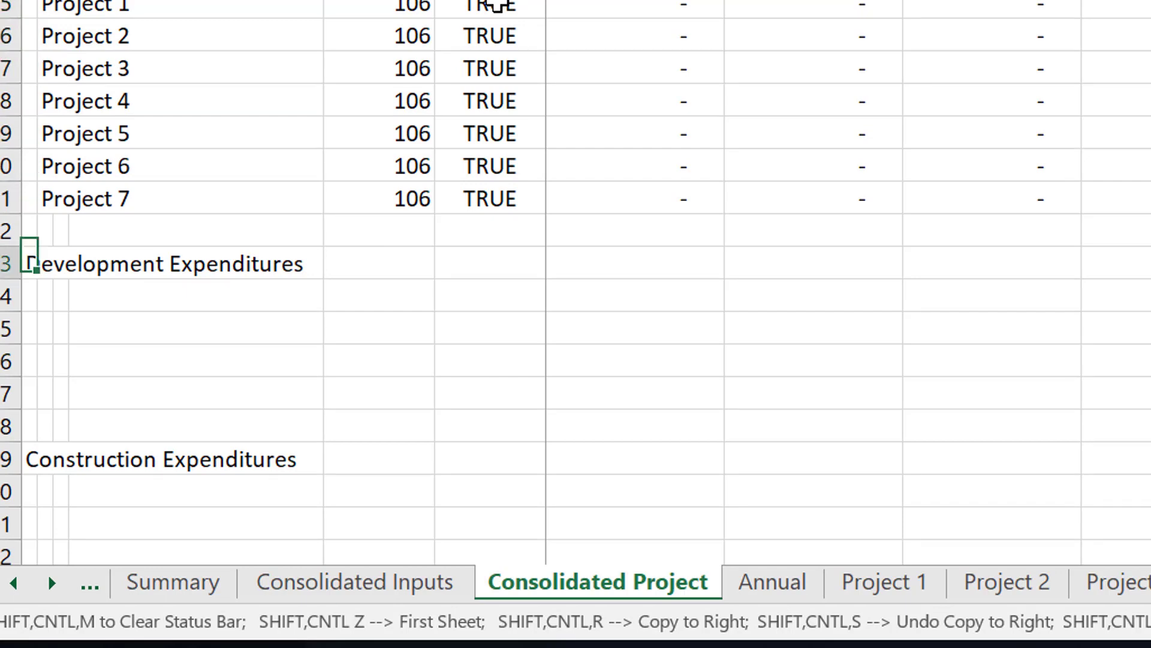
{"action": "key", "text": "Down"}
{"action": "key", "text": "Down"}
{"action": "key", "text": "Down"}
{"action": "key", "text": "Down"}
{"action": "key", "text": "Down"}
{"action": "key", "text": "Down"}
{"action": "key", "text": "Down"}
{"action": "key", "text": "Down"}
{"action": "key", "text": "Down"}
{"action": "key", "text": "Up"}
{"action": "key", "text": "Up"}
{"action": "key", "text": "Up"}
{"action": "key", "text": "Up"}
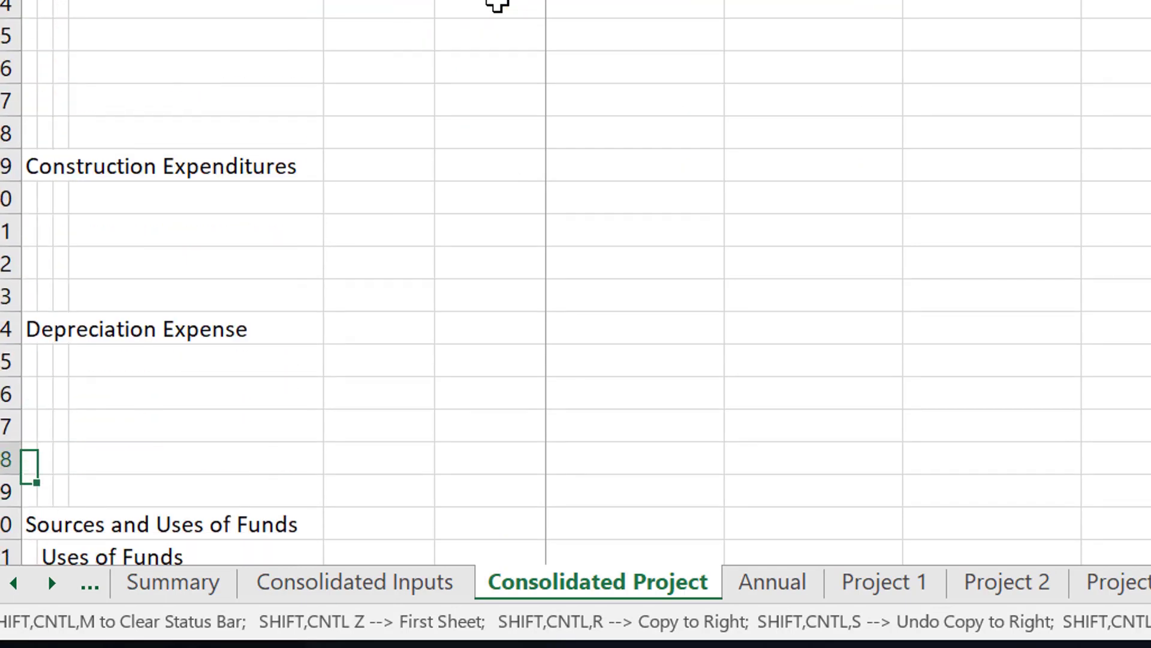
{"action": "key", "text": "Up"}
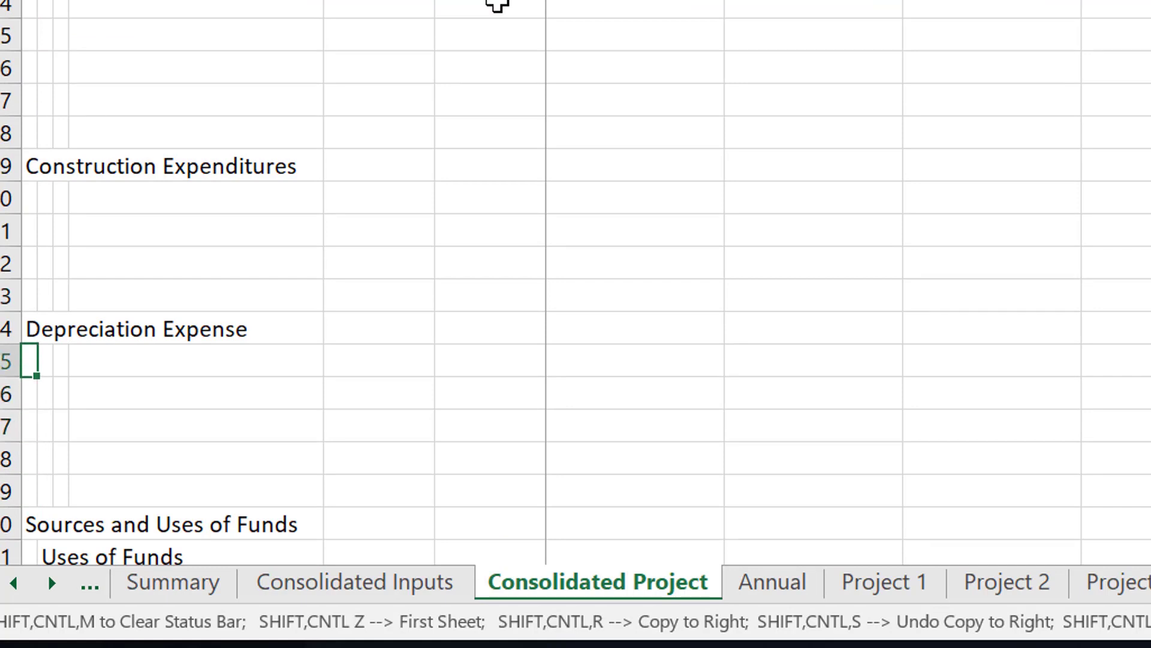
{"action": "key", "text": "Down"}
{"action": "key", "text": "Down"}
{"action": "key", "text": "Down"}
{"action": "key", "text": "Down"}
{"action": "key", "text": "Down"}
{"action": "key", "text": "Down"}
{"action": "key", "text": "Down"}
{"action": "key", "text": "Down"}
{"action": "key", "text": "Down"}
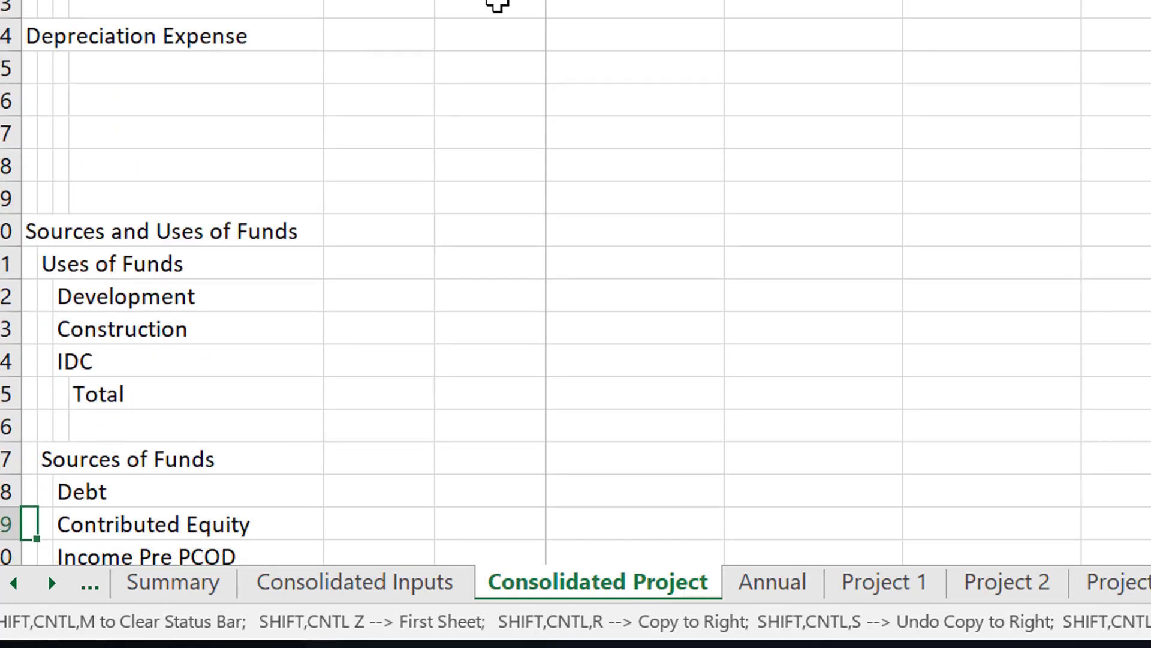
Enter the label "Total" in D61, indented one column below Income Pre PCOD.
{"action": "key", "text": "Right"}
{"action": "key", "text": "Right"}
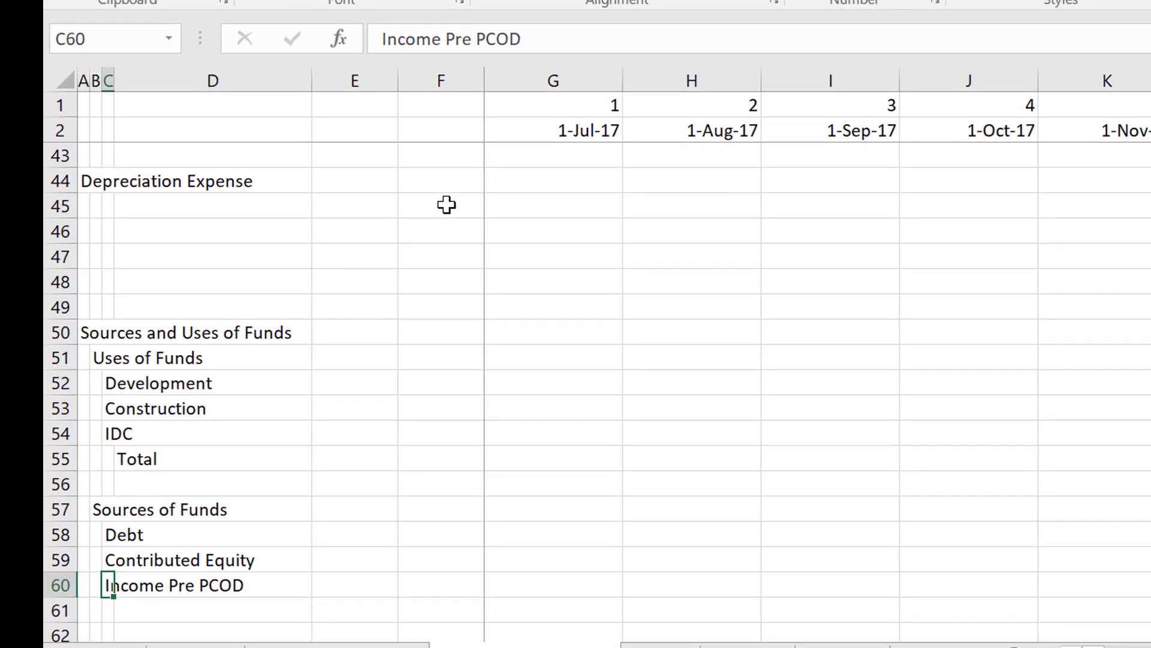
{"action": "key", "text": "Down"}
{"action": "key", "text": "Right"}
{"action": "type", "text": "Total"}
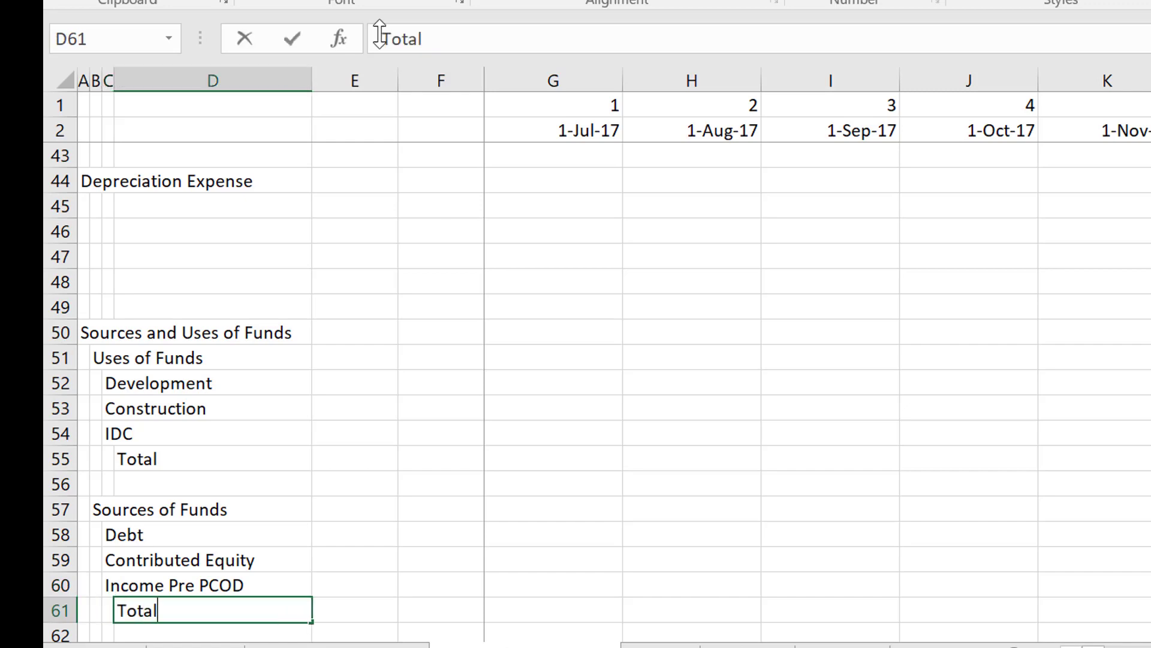
{"action": "key", "text": "Return"}
Enter the section heading "Funding" in A63, one blank row below the Sources of Funds total.
{"action": "key", "text": "Down"}
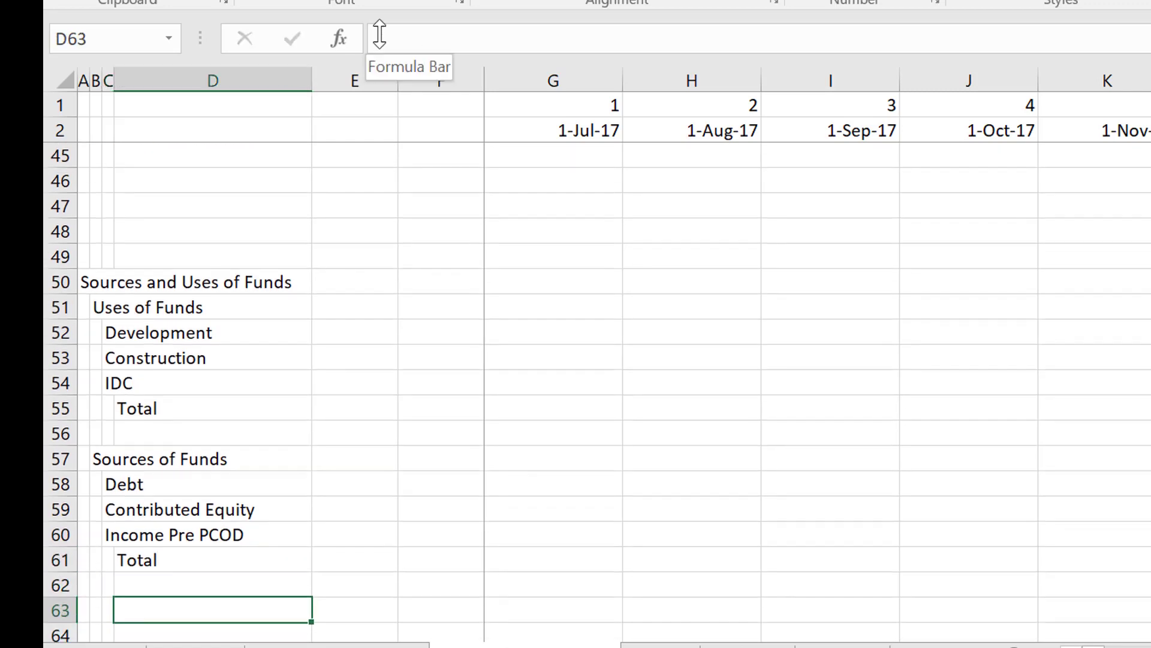
{"action": "key", "text": "Down"}
{"action": "key", "text": "Left"}
{"action": "key", "text": "Left"}
{"action": "key", "text": "Left"}
{"action": "key", "text": "Up"}
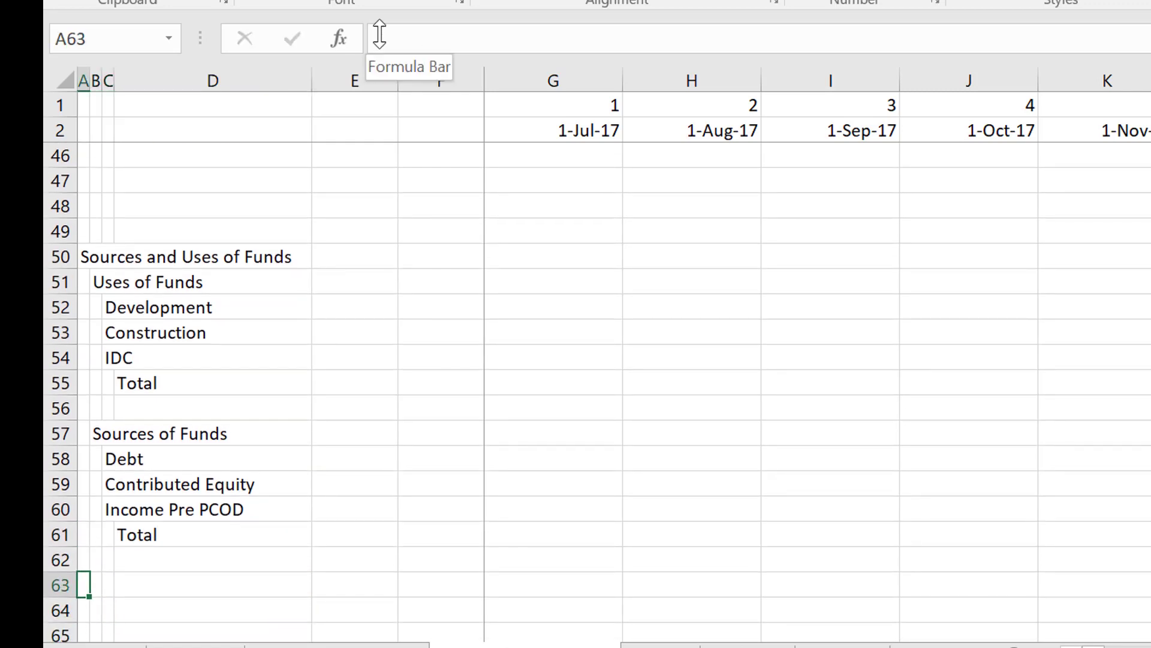
{"action": "type", "text": "Funding"}
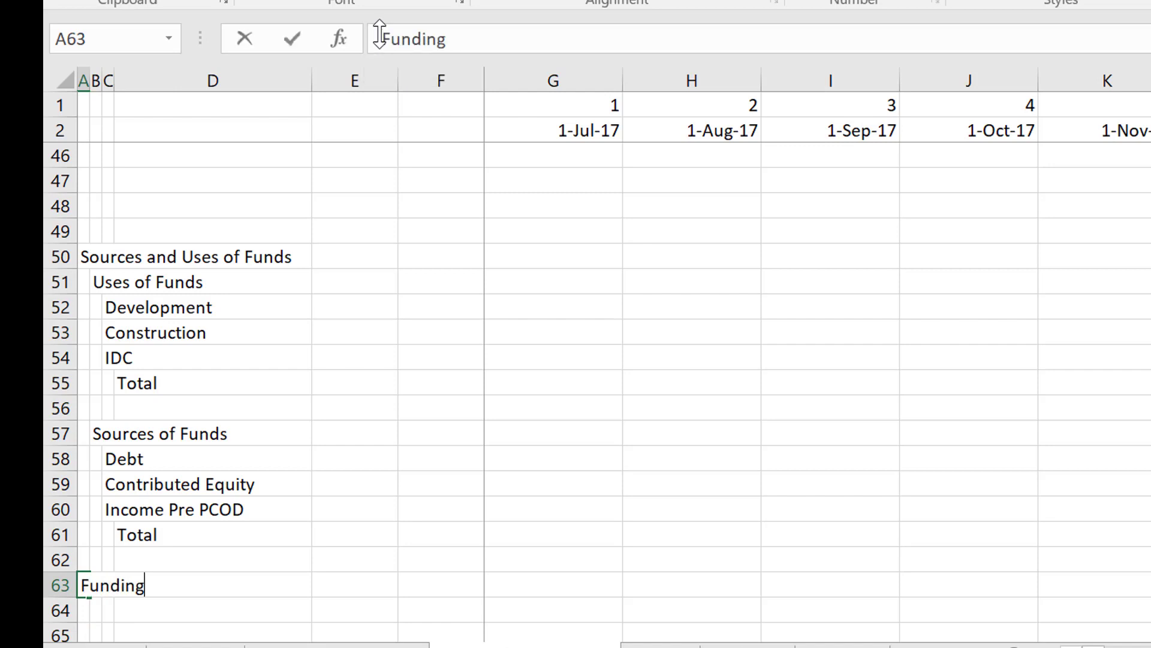
{"action": "key", "text": "Return"}
Enter the section heading "Debt Balance" in A68, leaving four blank rows below Funding.
{"action": "key", "text": "Down"}
{"action": "key", "text": "Down"}
{"action": "key", "text": "Down"}
{"action": "key", "text": "Down"}
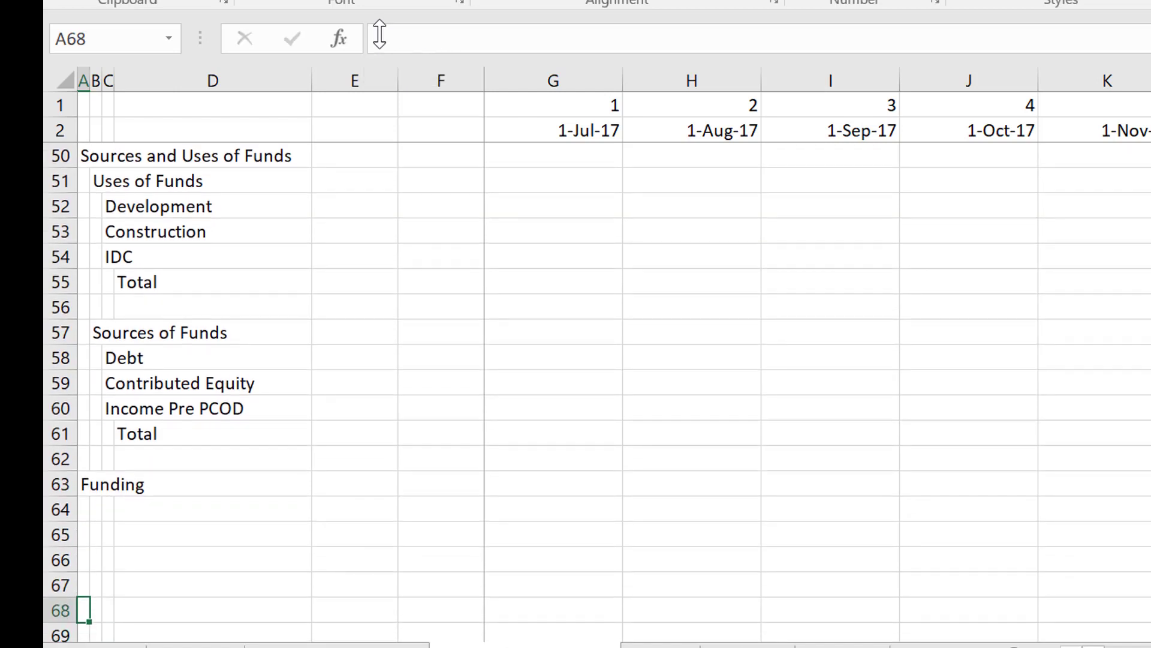
{"action": "type", "text": "Debt B"}
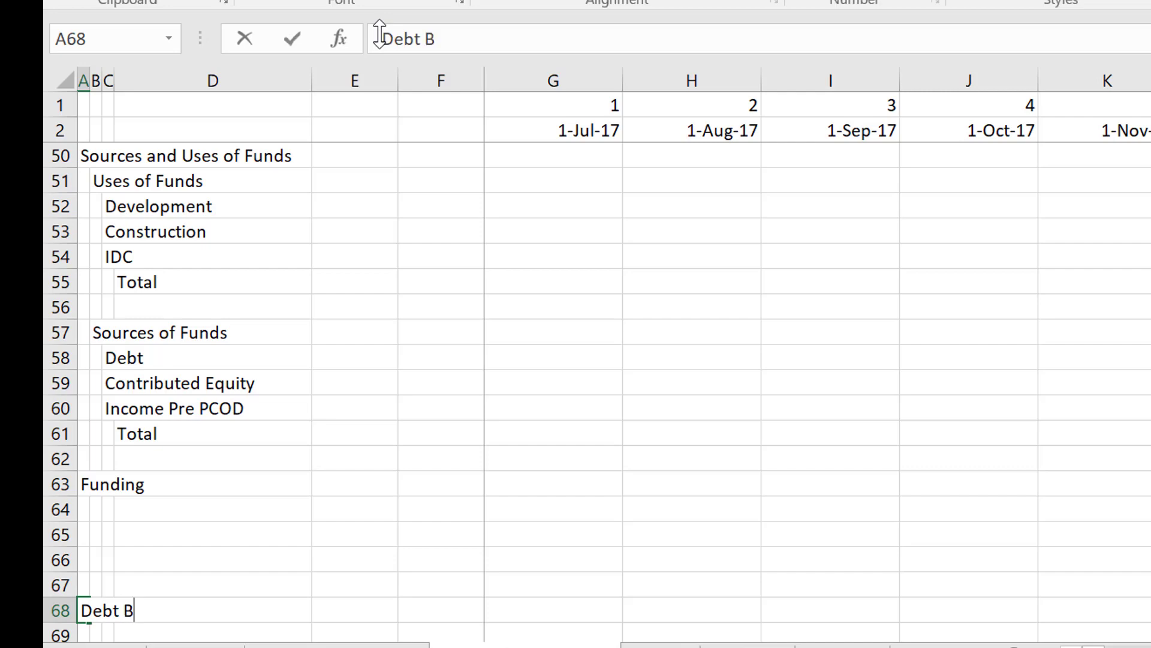
{"action": "type", "text": "alance"}
{"action": "key", "text": "Return"}
Enter the section heading "Cash Flow Waterfall" in A73, leaving four blank rows below Debt Balance.
{"action": "key", "text": "Down"}
{"action": "key", "text": "Down"}
{"action": "key", "text": "Down"}
{"action": "key", "text": "Down"}
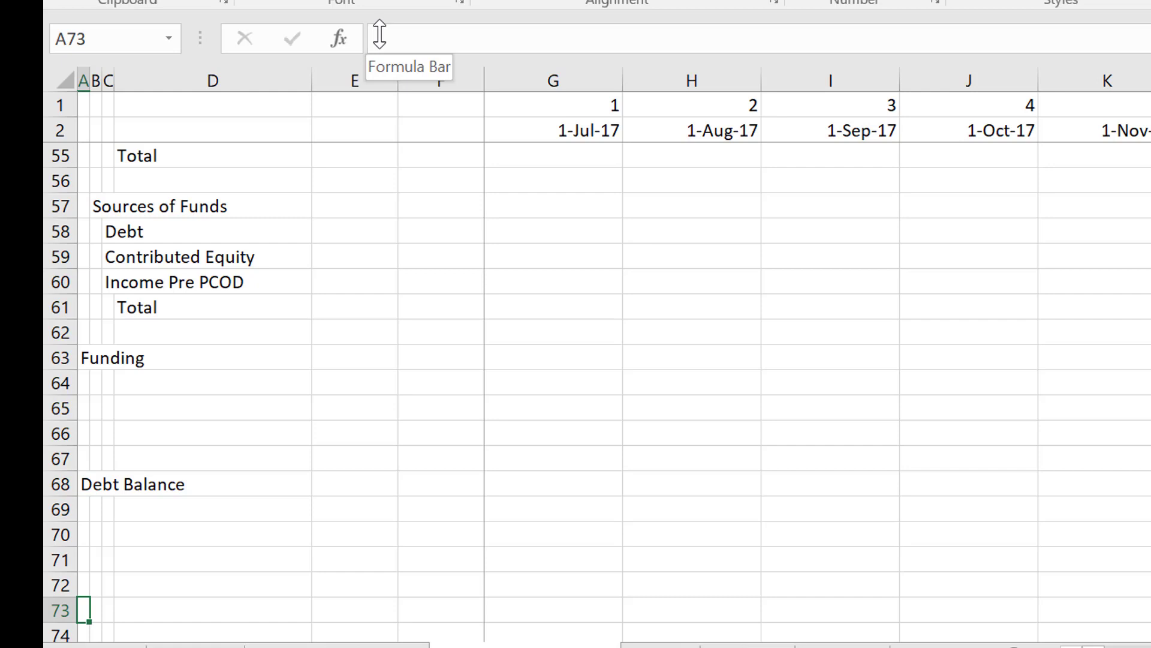
{"action": "type", "text": "Cash Fl"}
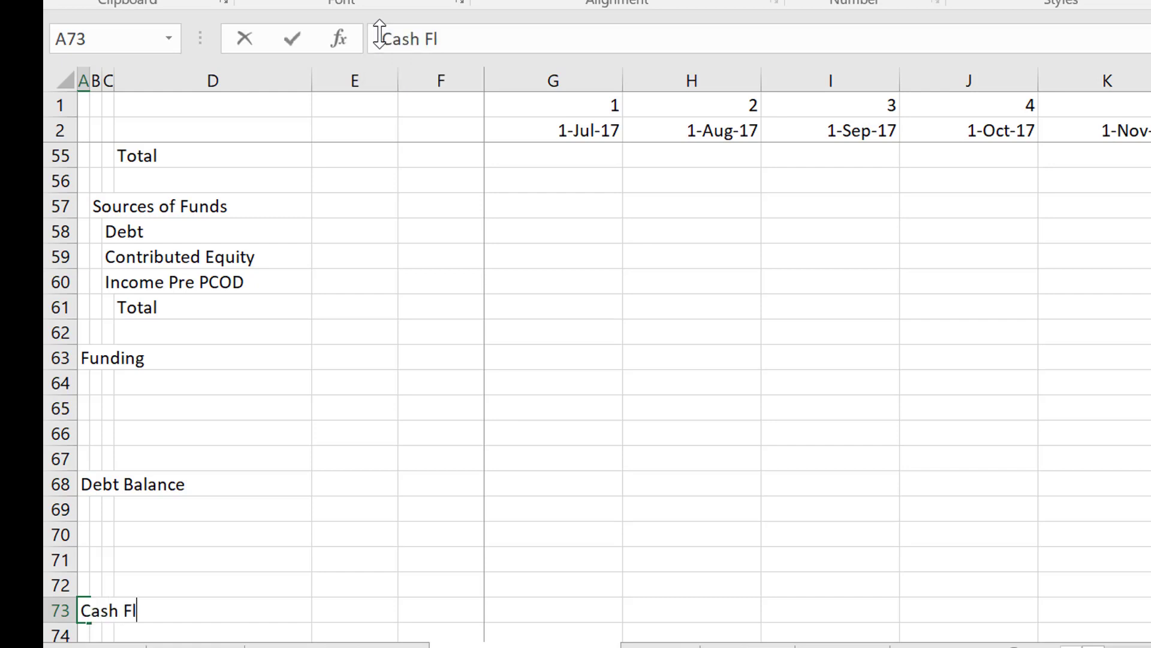
{"action": "type", "text": "ow Wate"}
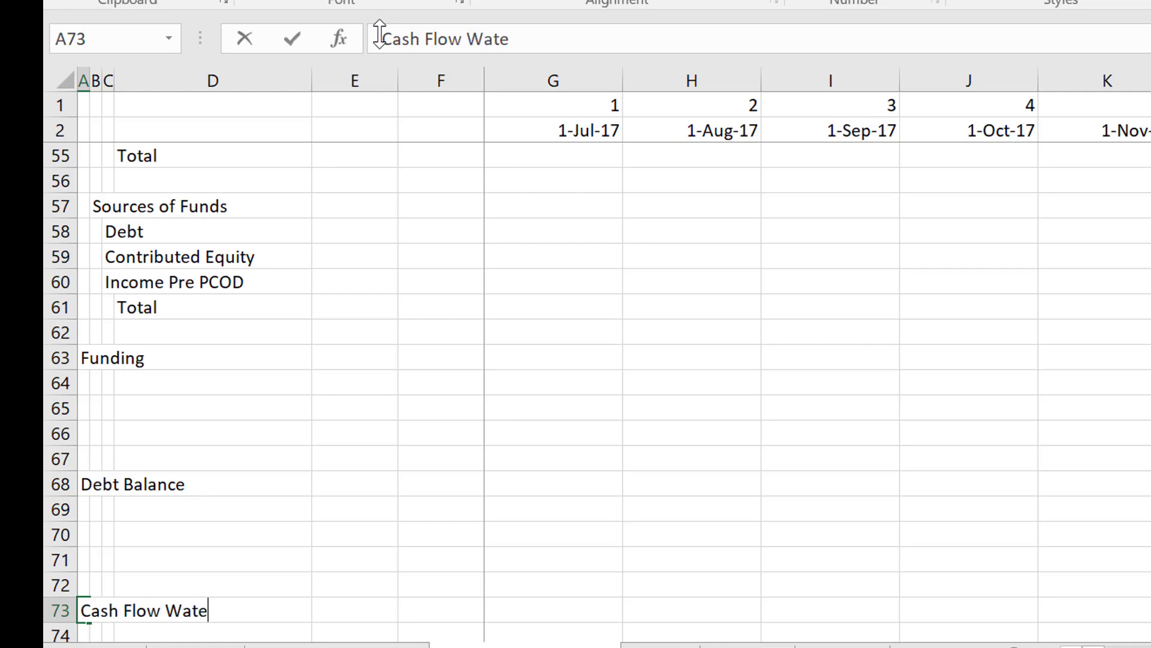
{"action": "type", "text": "rfall"}
{"action": "key", "text": "Return"}
Enter the section heading "Equity Cash Flow" in A78, leaving four blank rows below Cash Flow Waterfall.
{"action": "key", "text": "Down"}
{"action": "key", "text": "Down"}
{"action": "key", "text": "Down"}
{"action": "key", "text": "Down"}
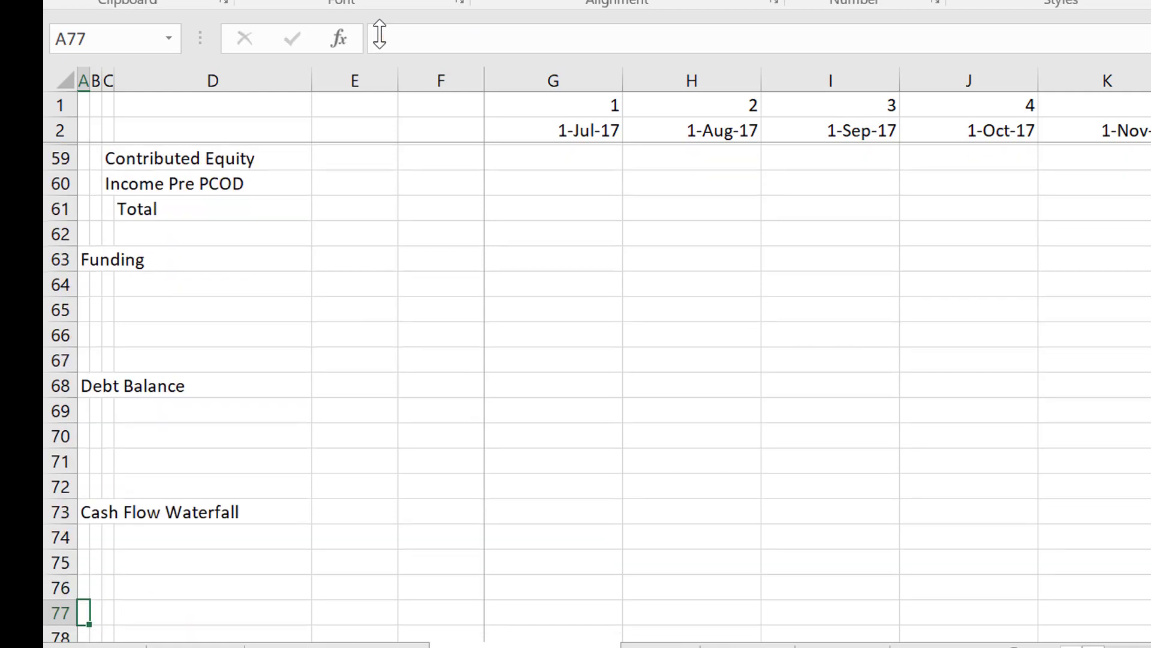
{"action": "key", "text": "Down"}
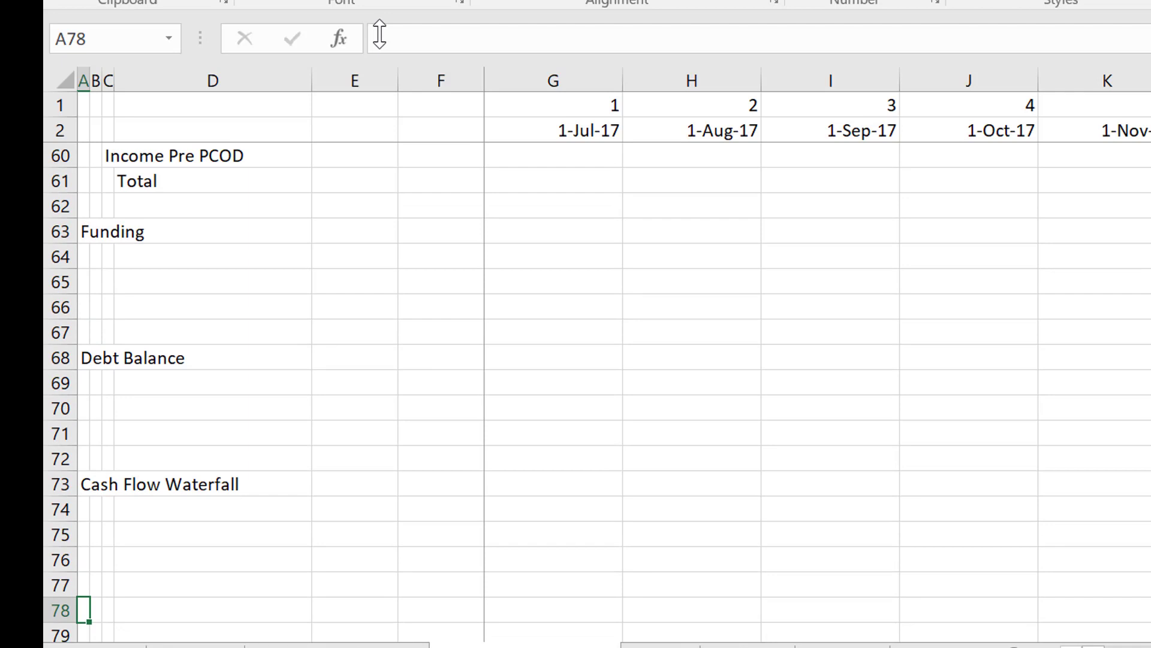
{"action": "type", "text": "Equity RR"}
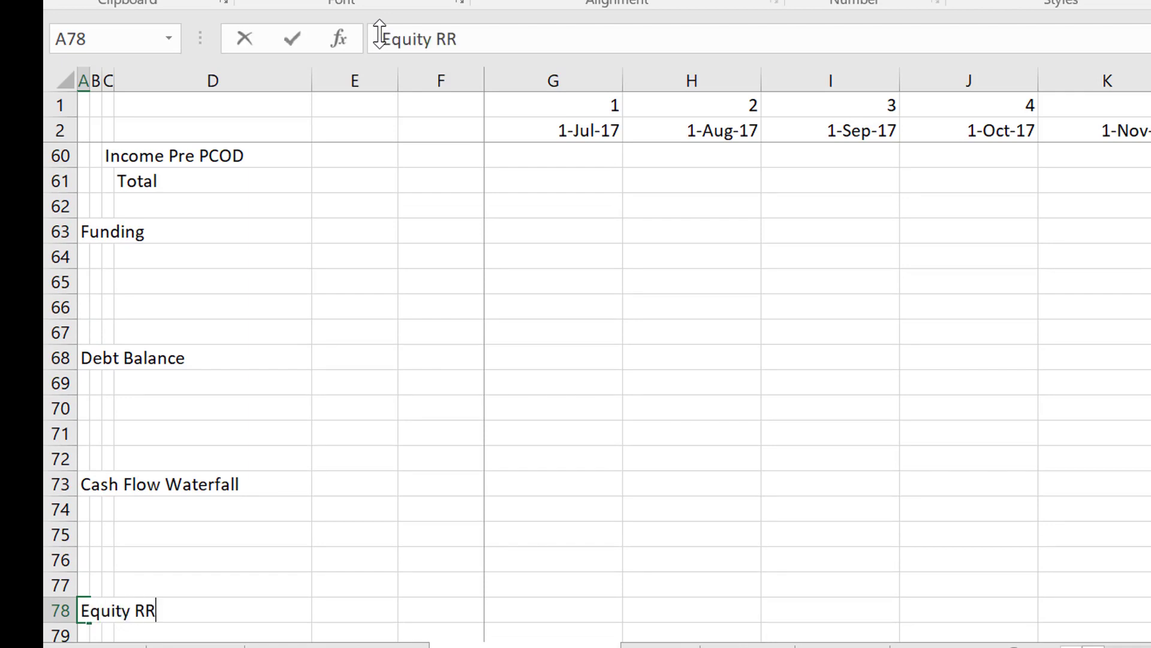
{"action": "key", "text": "BackSpace"}
{"action": "key", "text": "BackSpace"}
{"action": "type", "text": "Cash "}
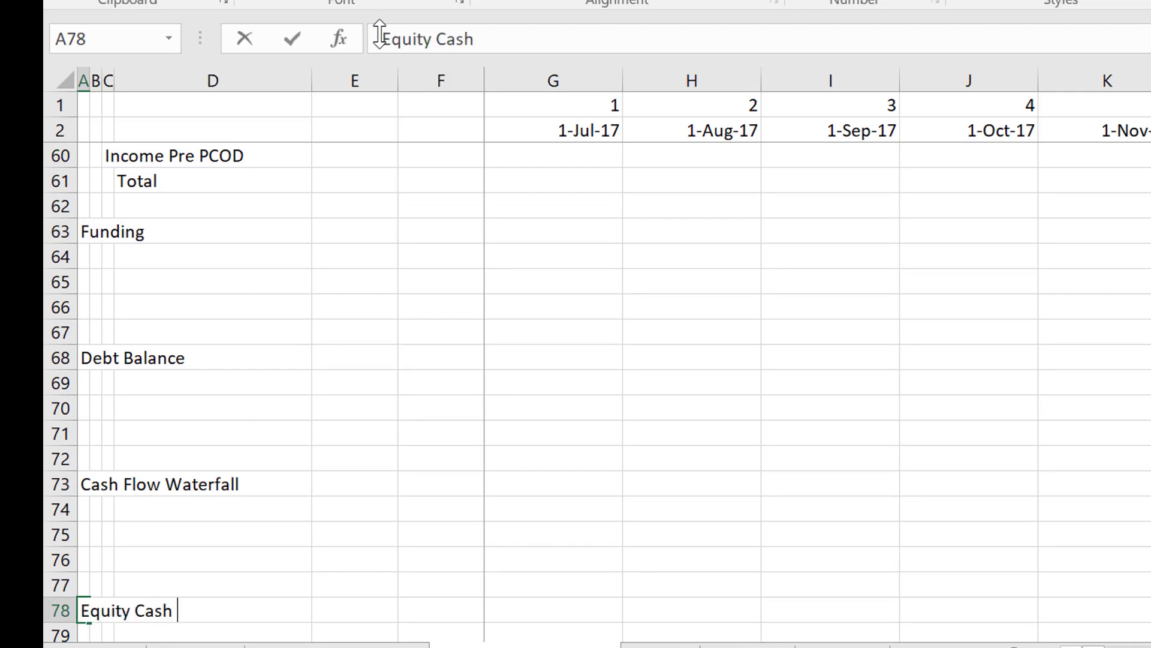
{"action": "type", "text": "Flow"}
{"action": "key", "text": "Return"}
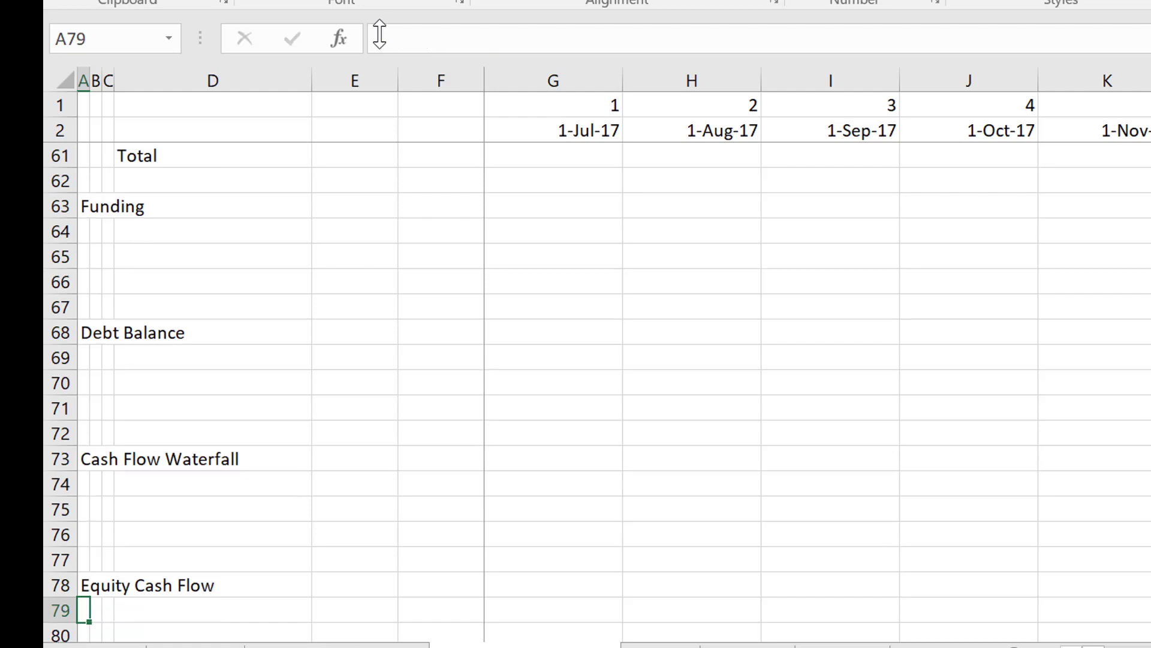
Add the indented labels "Equity IRR" in B79 and "DSCR" in B81 under Equity Cash Flow.
{"action": "key", "text": "Right"}
{"action": "type", "text": "E"}
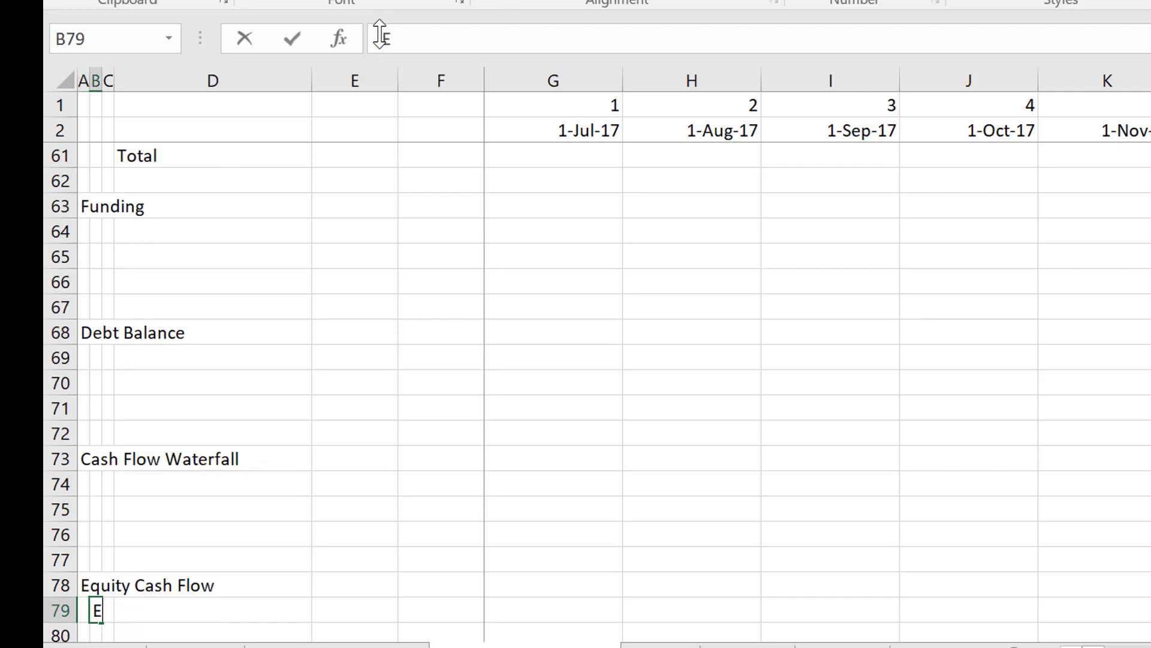
{"action": "type", "text": "quity IRR"}
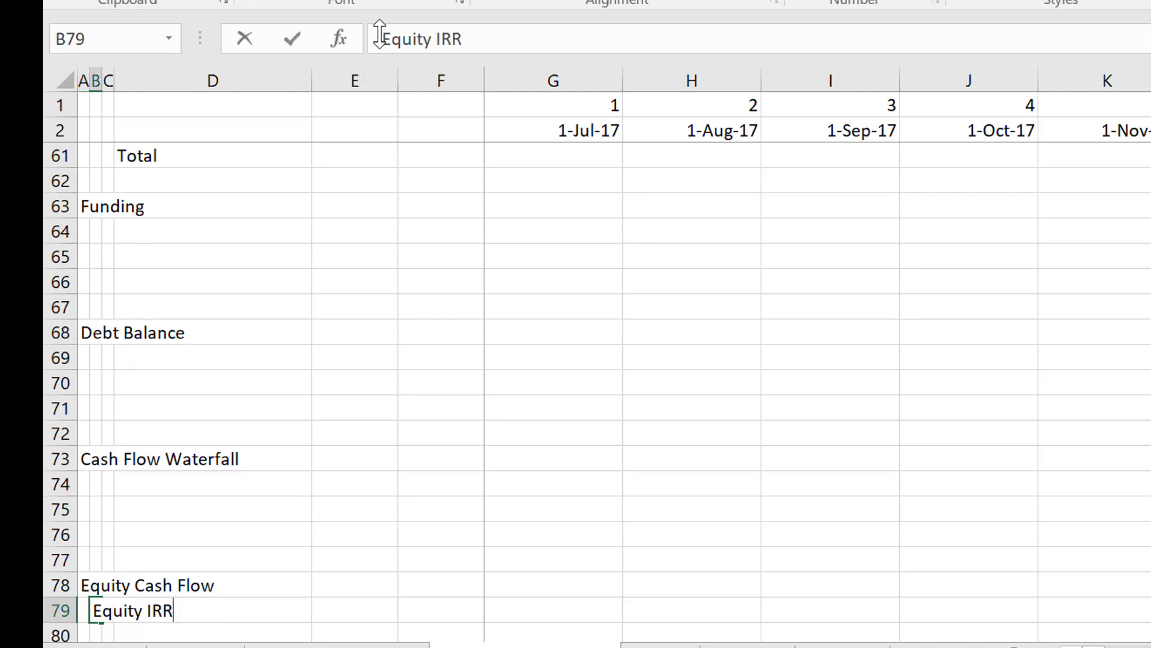
{"action": "key", "text": "Return"}
{"action": "key", "text": "Return"}
{"action": "type", "text": "DSCR"}
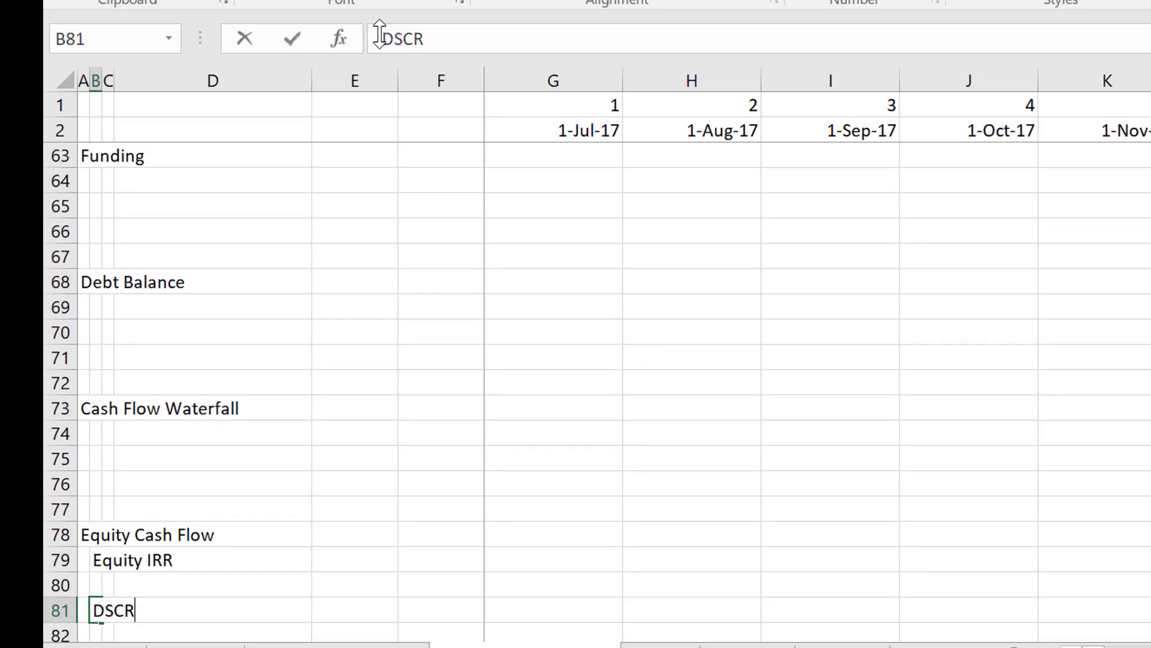
{"action": "key", "text": "Return"}
Review the whole outline from DSCR up to the project cash flows, and examine the empty Development Expenditures section below EBITDA.
{"action": "key", "text": "Up"}
{"action": "key", "text": "Up"}
{"action": "key", "text": "Up"}
{"action": "key", "text": "Up"}
{"action": "key", "text": "Up"}
{"action": "key", "text": "Up"}
{"action": "key", "text": "Up"}
{"action": "key", "text": "Up"}
{"action": "key", "text": "Up"}
{"action": "key", "text": "Up"}
{"action": "key", "text": "Up"}
{"action": "key", "text": "Up"}
{"action": "key", "text": "Up"}
{"action": "key", "text": "Up"}
{"action": "key", "text": "Up"}
{"action": "key", "text": "Up"}
{"action": "key", "text": "Up"}
{"action": "key", "text": "Up"}
{"action": "key", "text": "Up"}
{"action": "key", "text": "Up"}
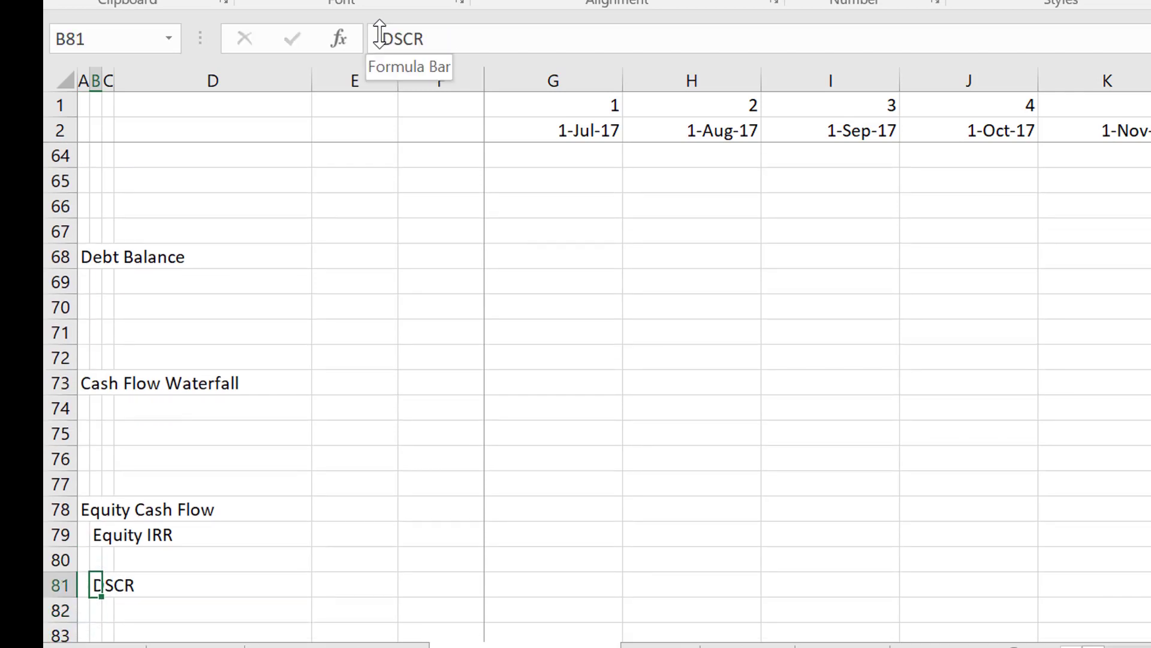
{"action": "key", "text": "Up"}
{"action": "key", "text": "Up"}
{"action": "key", "text": "Up"}
{"action": "key", "text": "Up"}
{"action": "key", "text": "Up"}
{"action": "key", "text": "Up"}
{"action": "key", "text": "Up"}
{"action": "key", "text": "Up"}
{"action": "key", "text": "Up"}
{"action": "key", "text": "Up"}
{"action": "key", "text": "Up"}
{"action": "key", "text": "Up"}
{"action": "key", "text": "Up"}
{"action": "key", "text": "Up"}
{"action": "key", "text": "Up"}
{"action": "key", "text": "Up"}
{"action": "key", "text": "Up"}
{"action": "key", "text": "Up"}
{"action": "key", "text": "Up"}
{"action": "key", "text": "Up"}
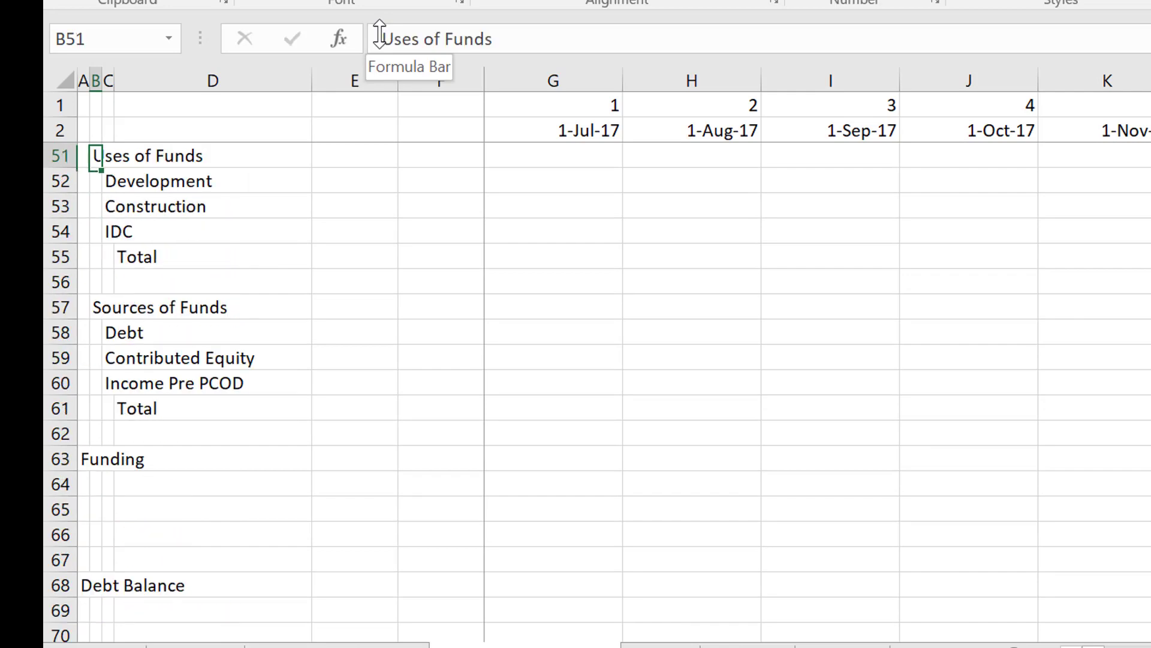
{"action": "key", "text": "Up"}
{"action": "key", "text": "Up"}
{"action": "key", "text": "Up"}
{"action": "key", "text": "Up"}
{"action": "key", "text": "Up"}
{"action": "key", "text": "Up"}
{"action": "key", "text": "Up"}
{"action": "key", "text": "Up"}
{"action": "key", "text": "Up"}
{"action": "key", "text": "Up"}
{"action": "key", "text": "Up"}
{"action": "key", "text": "Up"}
{"action": "key", "text": "Up"}
{"action": "key", "text": "Up"}
{"action": "key", "text": "Up"}
{"action": "key", "text": "Up"}
{"action": "key", "text": "Up"}
{"action": "key", "text": "Up"}
{"action": "key", "text": "Up"}
{"action": "key", "text": "Up"}
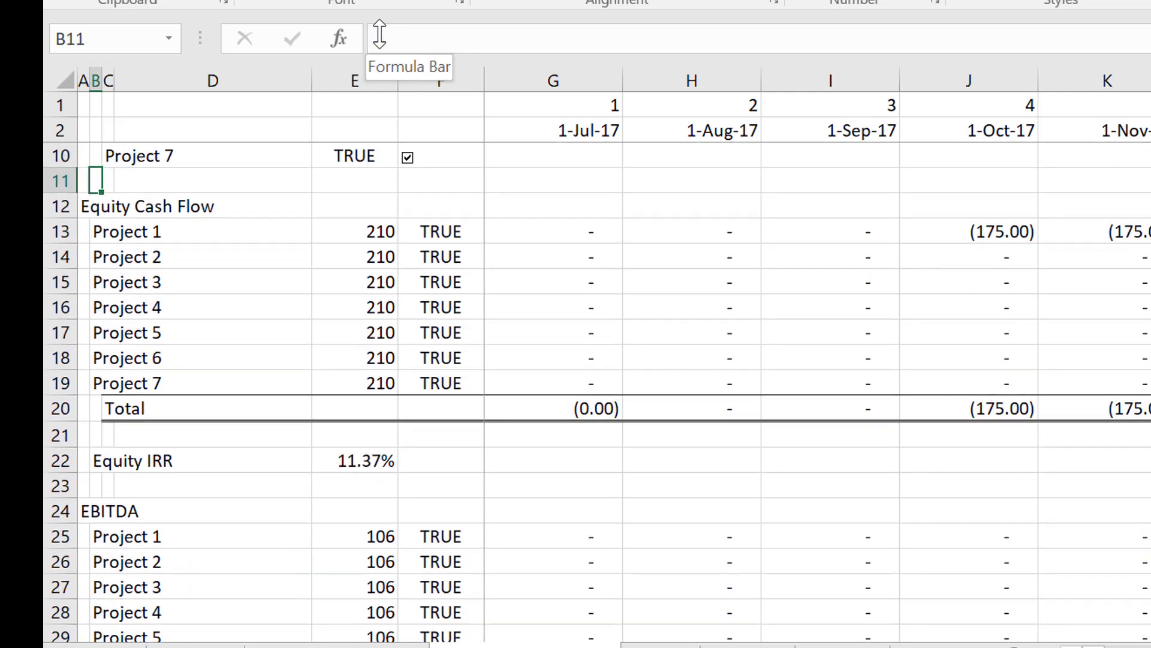
{"action": "key", "text": "Down"}
{"action": "key", "text": "Down"}
{"action": "key", "text": "Down"}
{"action": "key", "text": "Down"}
{"action": "key", "text": "Down"}
{"action": "key", "text": "Down"}
{"action": "key", "text": "Down"}
{"action": "key", "text": "Down"}
{"action": "key", "text": "Down"}
{"action": "key", "text": "Down"}
{"action": "key", "text": "Down"}
{"action": "key", "text": "Down"}
{"action": "key", "text": "Down"}
{"action": "key", "text": "Down"}
{"action": "key", "text": "Down"}
{"action": "key", "text": "Down"}
{"action": "key", "text": "Down"}
{"action": "key", "text": "Down"}
{"action": "key", "text": "Down"}
{"action": "key", "text": "Down"}
{"action": "key", "text": "Down"}
{"action": "key", "text": "Down"}
{"action": "key", "text": "Down"}
{"action": "key", "text": "Down"}
{"action": "key", "text": "Down"}
{"action": "key", "text": "Down"}
{"action": "key", "text": "Down"}
{"action": "key", "text": "Down"}
{"action": "key", "text": "Down"}
{"action": "key", "text": "Down"}
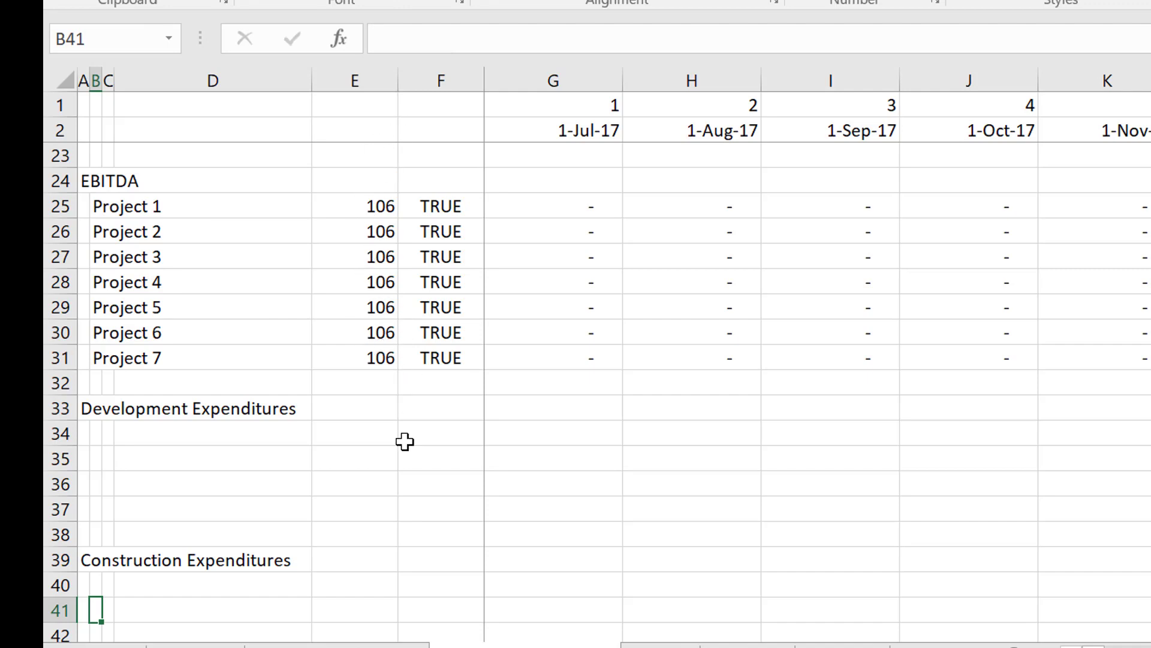
{"action": "left_click", "coordinate": [378, 461]}
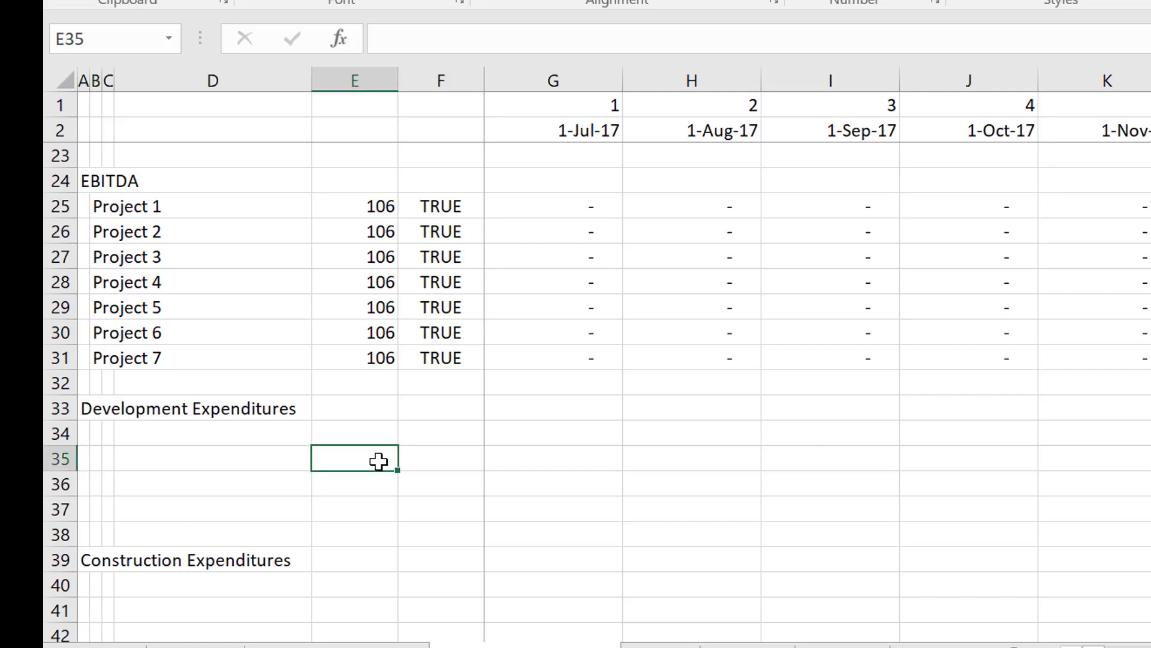
{"action": "key", "text": "Up"}
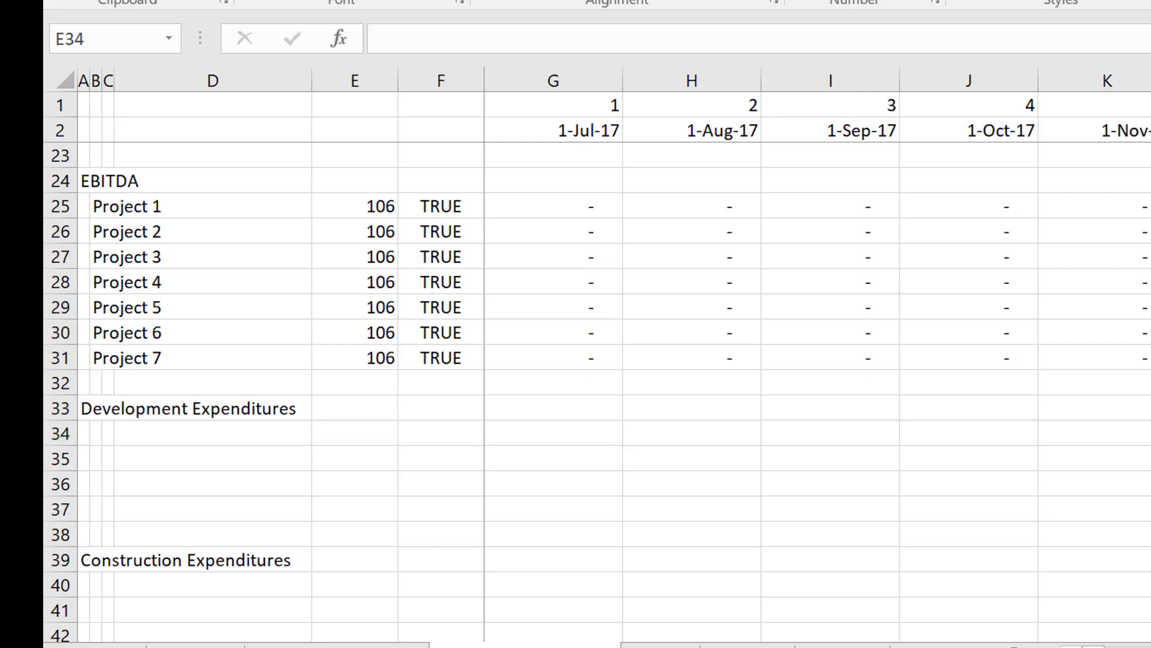
Examine the filled-in consolidated sheet from Consolidated Assumptions and the project switches through Equity Cash Flow and EBITDA to Development Expenditures.
{"action": "key", "text": "Left"}
{"action": "key", "text": "Left"}
{"action": "key", "text": "Left"}
{"action": "key", "text": "Left"}
{"action": "key", "text": "Left"}
{"action": "key", "text": "Left"}
{"action": "key", "text": "Left"}
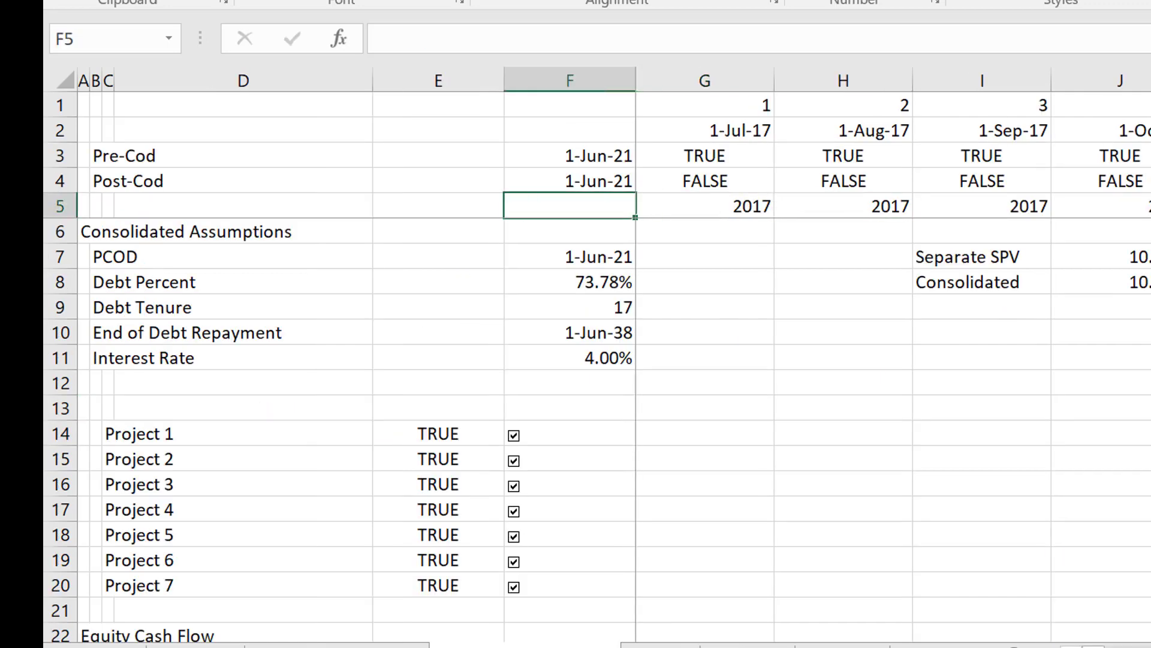
{"action": "key", "text": "Down"}
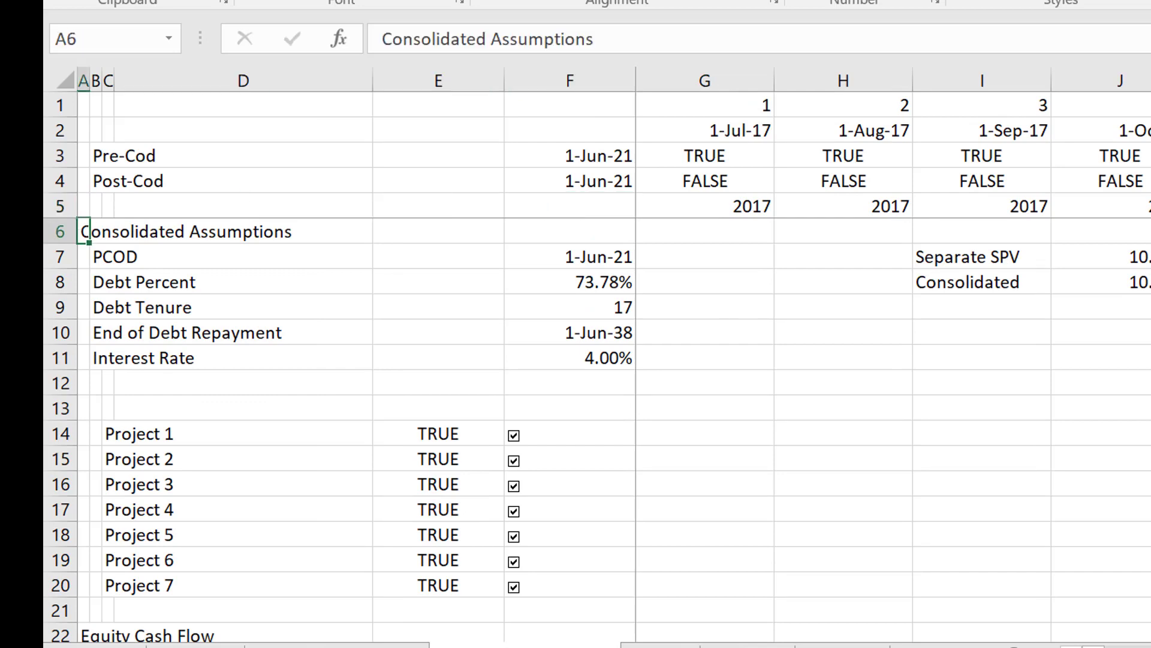
{"action": "key", "text": "ctrl+Down"}
{"action": "key", "text": "Up"}
{"action": "key", "text": "Up"}
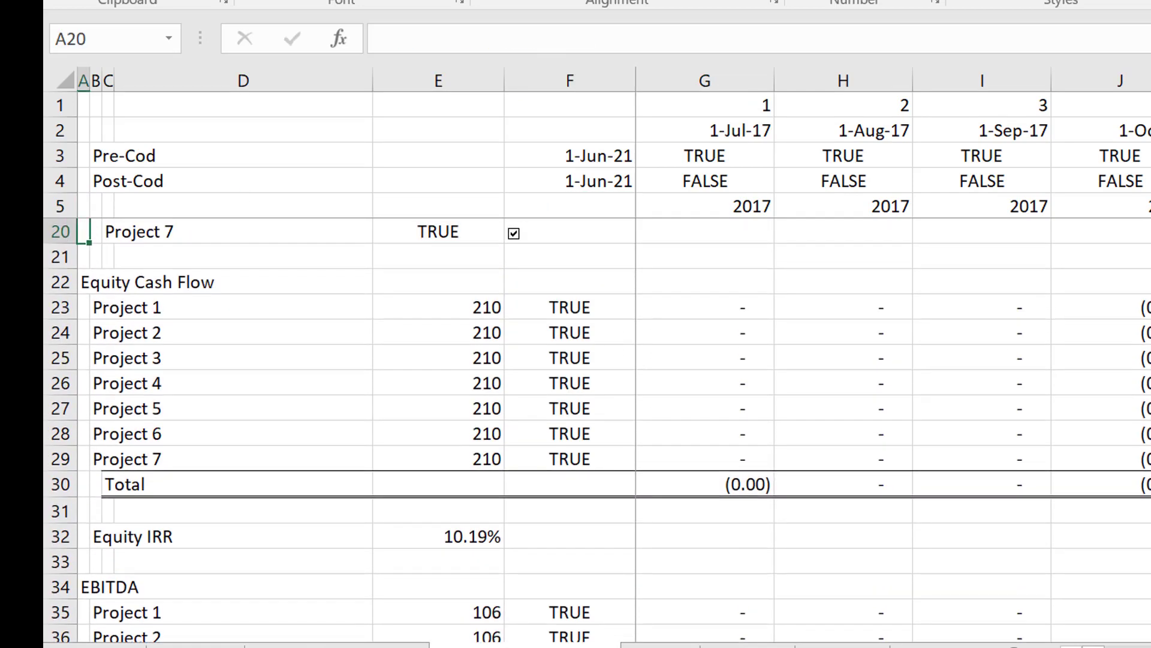
{"action": "key", "text": "Down"}
{"action": "key", "text": "Down"}
{"action": "key", "text": "Down"}
{"action": "key", "text": "Down"}
{"action": "key", "text": "Down"}
{"action": "key", "text": "Down"}
{"action": "key", "text": "Down"}
{"action": "key", "text": "Down"}
{"action": "key", "text": "Down"}
{"action": "key", "text": "Down"}
{"action": "key", "text": "Down"}
{"action": "key", "text": "Down"}
{"action": "key", "text": "Down"}
{"action": "key", "text": "Down"}
{"action": "key", "text": "Down"}
{"action": "key", "text": "Down"}
{"action": "key", "text": "Down"}
{"action": "key", "text": "Down"}
{"action": "key", "text": "Down"}
{"action": "key", "text": "Down"}
{"action": "key", "text": "Down"}
{"action": "key", "text": "Down"}
{"action": "key", "text": "Down"}
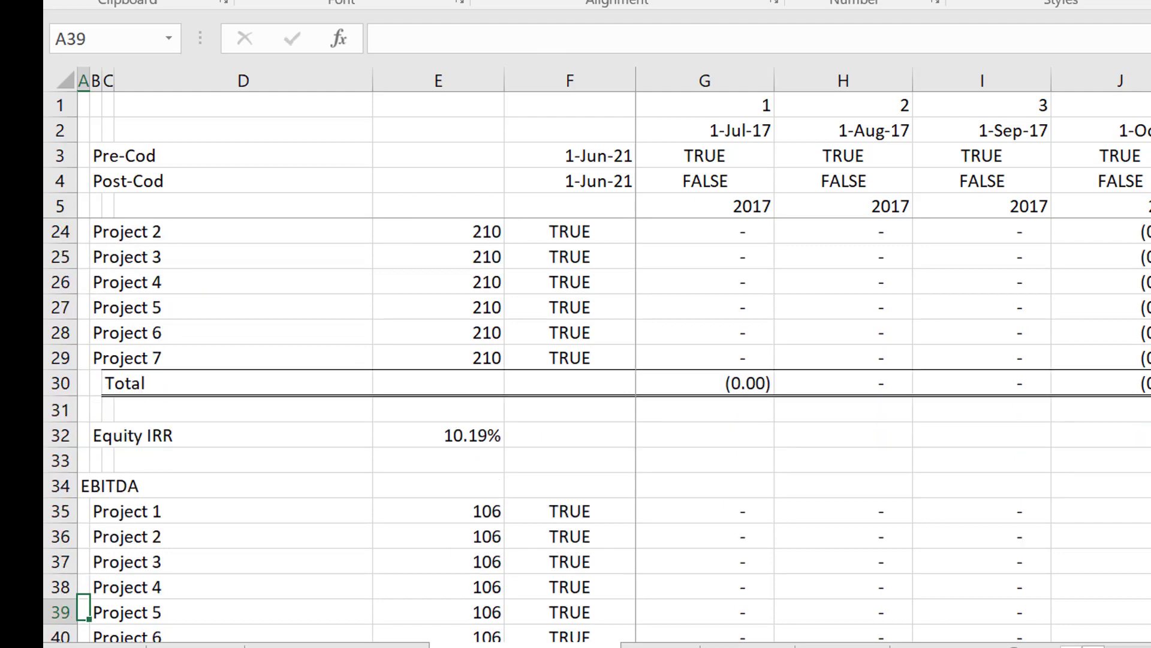
{"action": "key", "text": "Down"}
{"action": "key", "text": "Down"}
{"action": "key", "text": "Down"}
{"action": "key", "text": "Down"}
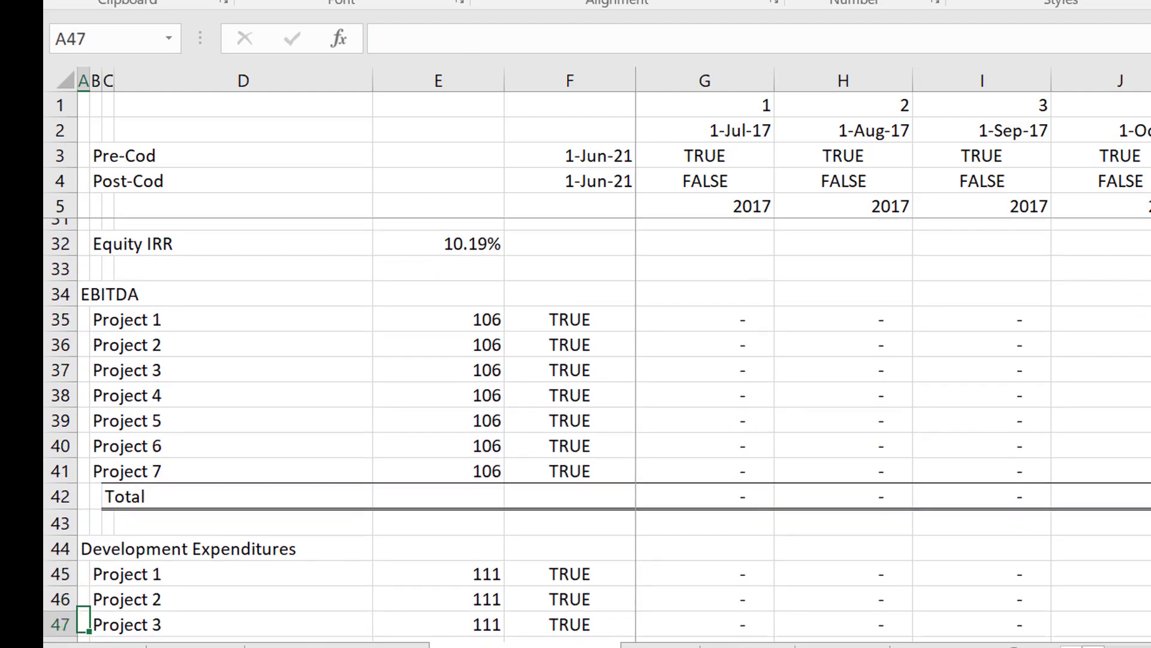
Examine the Development Expenditures, Construction Expenditures, Depreciation Expense and Pre-Operating Income sections of the consolidated sheet.
{"action": "key", "text": "Right"}
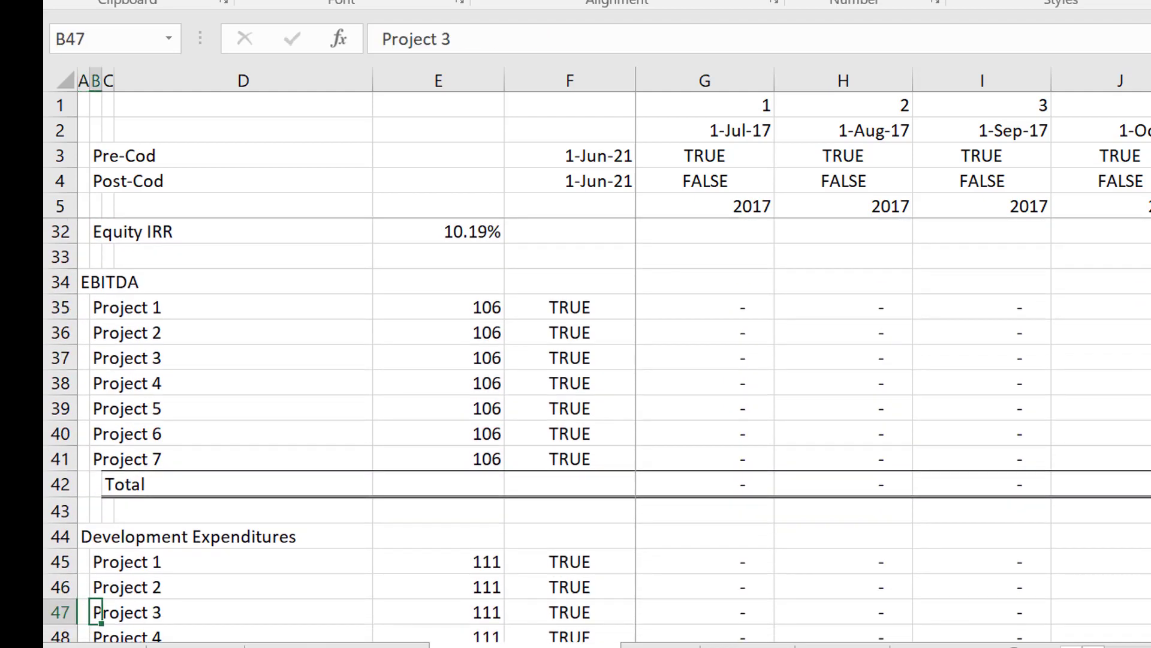
{"action": "key", "text": "Down"}
{"action": "key", "text": "Down"}
{"action": "key", "text": "Down"}
{"action": "key", "text": "Down"}
{"action": "key", "text": "Down"}
{"action": "key", "text": "Down"}
{"action": "key", "text": "Down"}
{"action": "key", "text": "Down"}
{"action": "key", "text": "Down"}
{"action": "key", "text": "Down"}
{"action": "key", "text": "Down"}
{"action": "key", "text": "Down"}
{"action": "key", "text": "Down"}
{"action": "key", "text": "Down"}
{"action": "key", "text": "Down"}
{"action": "key", "text": "Down"}
{"action": "key", "text": "Down"}
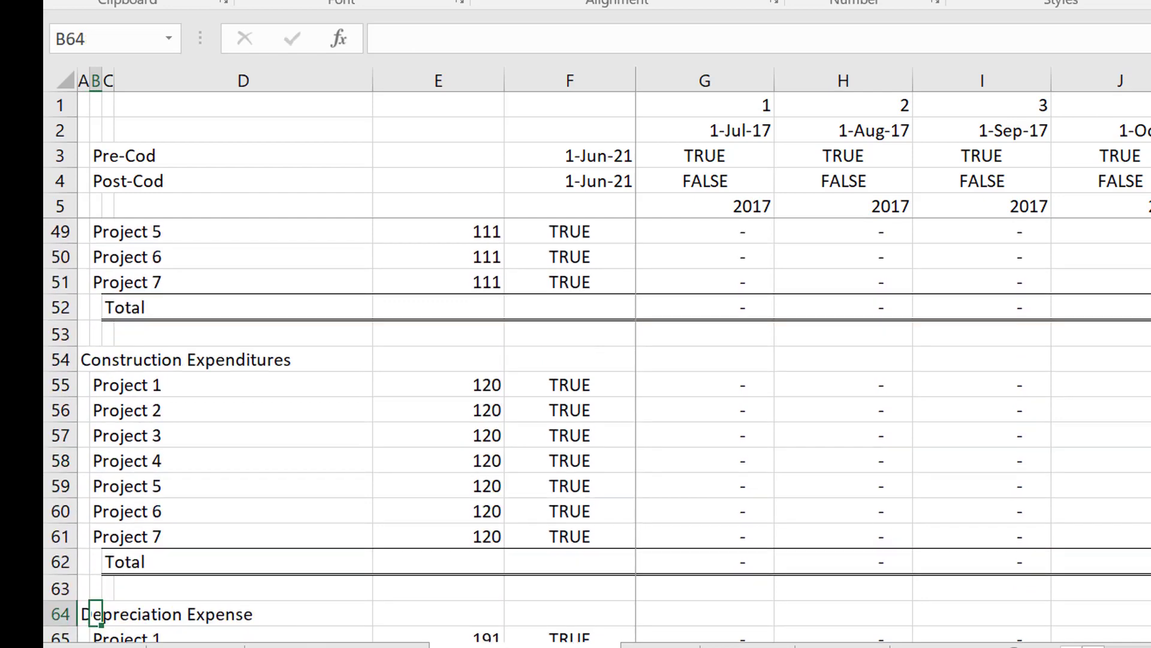
{"action": "key", "text": "Down"}
{"action": "key", "text": "Down"}
{"action": "key", "text": "Down"}
{"action": "key", "text": "Right"}
{"action": "key", "text": "Right"}
{"action": "key", "text": "Right"}
{"action": "key", "text": "Right"}
{"action": "key", "text": "Right"}
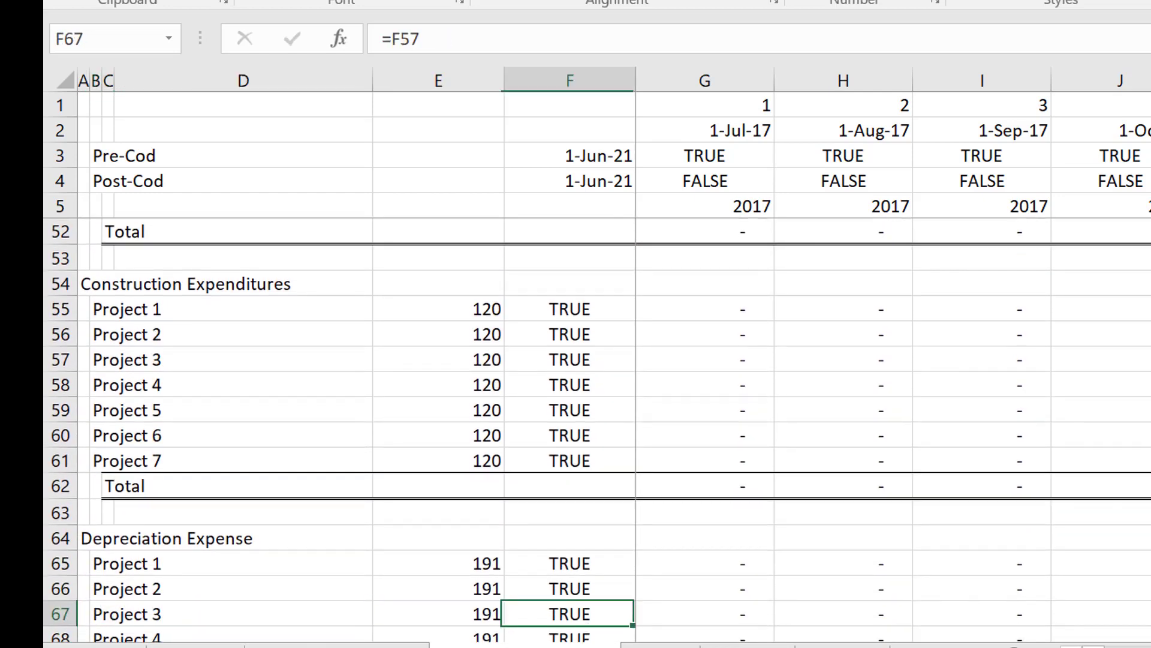
{"action": "key", "text": "Down"}
{"action": "key", "text": "Down"}
{"action": "key", "text": "Down"}
{"action": "key", "text": "Down"}
{"action": "key", "text": "Down"}
{"action": "key", "text": "Down"}
{"action": "key", "text": "Down"}
{"action": "key", "text": "Down"}
{"action": "key", "text": "Down"}
{"action": "key", "text": "Down"}
{"action": "key", "text": "Down"}
{"action": "key", "text": "Down"}
{"action": "key", "text": "Down"}
{"action": "key", "text": "Down"}
{"action": "key", "text": "Down"}
{"action": "key", "text": "Down"}
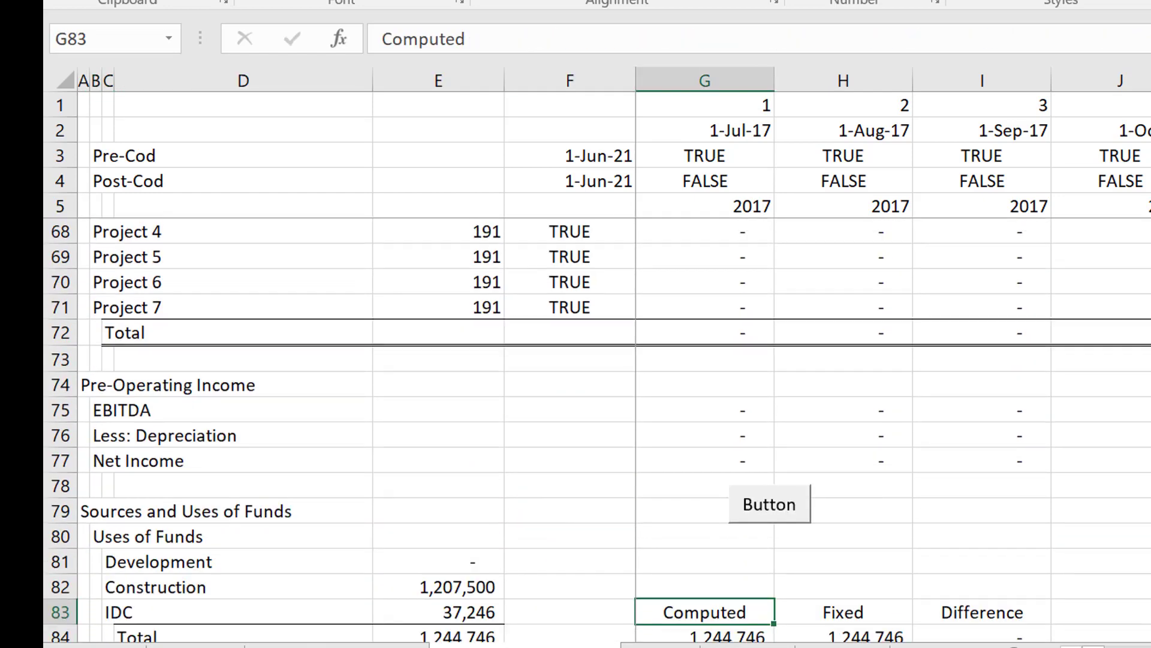
Examine the Uses of Funds rows for Development, Construction, IDC and Total, with the computed, fixed and difference cells.
{"action": "key", "text": "Down"}
{"action": "key", "text": "Down"}
{"action": "key", "text": "Up"}
{"action": "key", "text": "Left"}
{"action": "key", "text": "Left"}
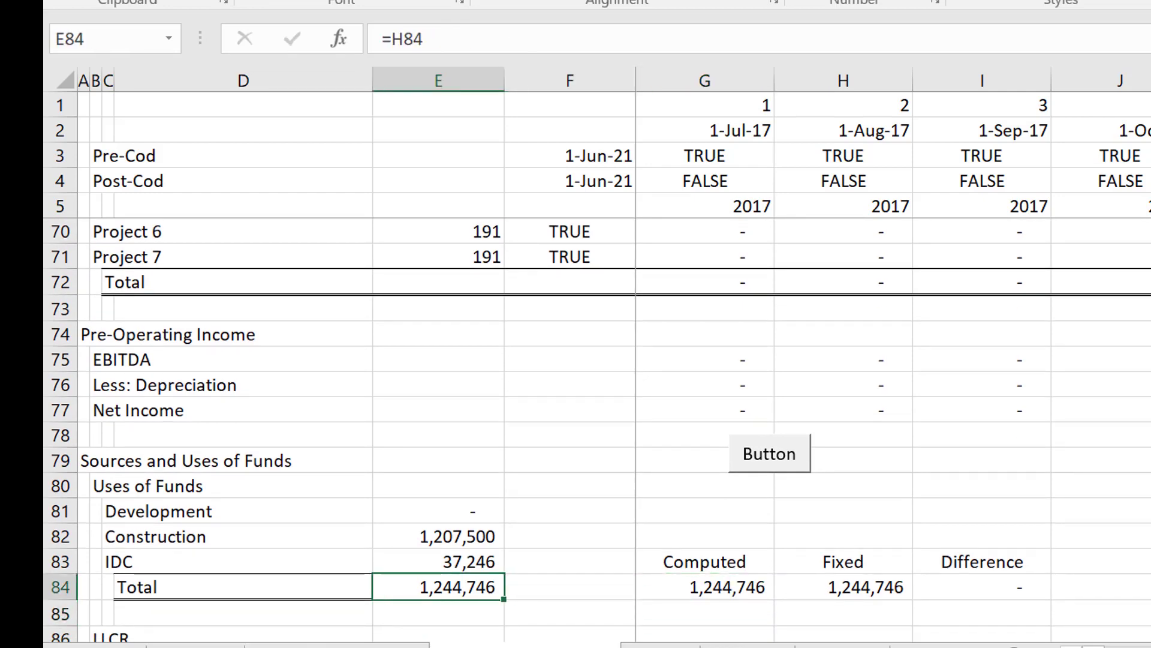
{"action": "key", "text": "Left"}
{"action": "key", "text": "Left"}
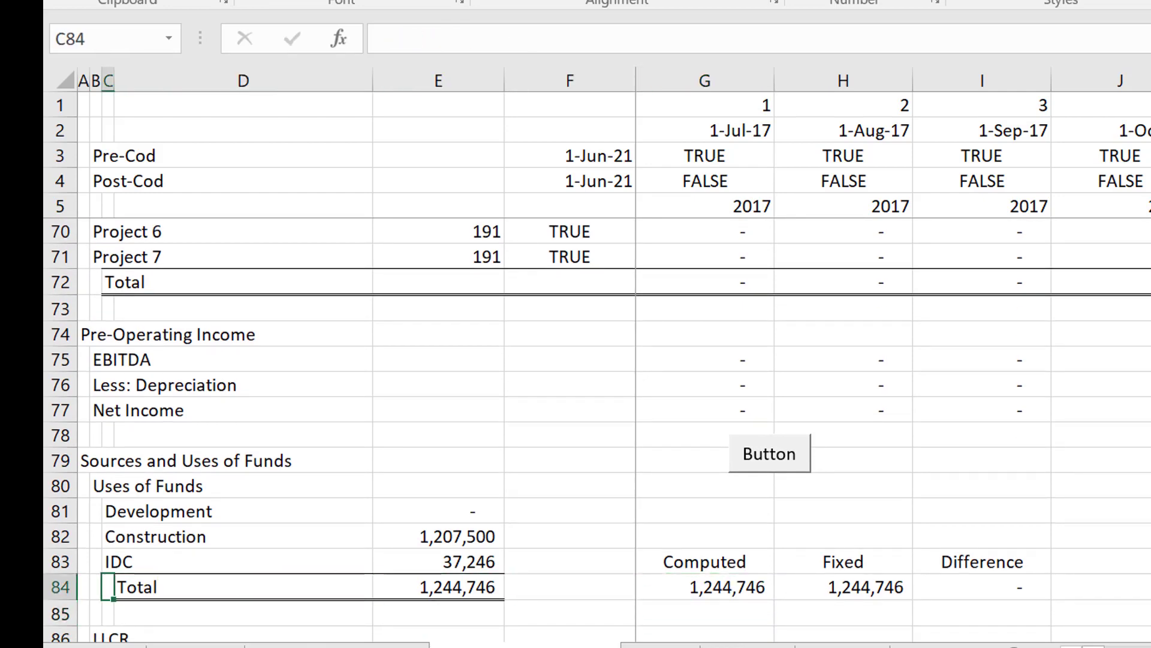
{"action": "key", "text": "Up"}
{"action": "key", "text": "Up"}
{"action": "key", "text": "Right"}
{"action": "key", "text": "Right"}
{"action": "key", "text": "Up"}
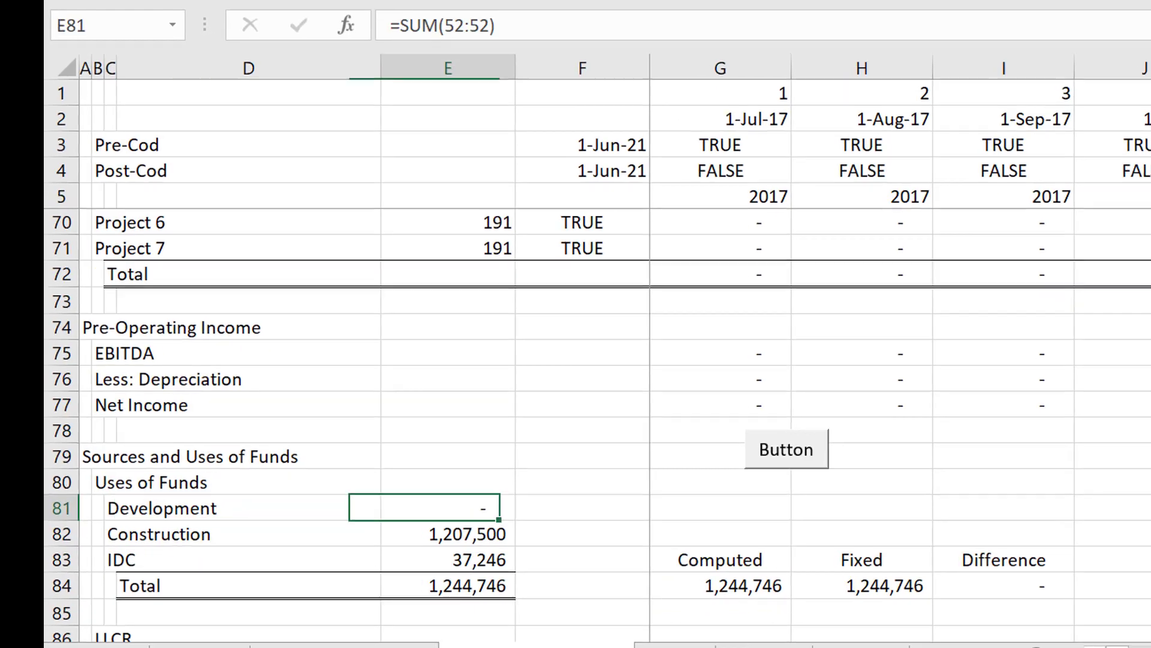
{"action": "key", "text": "Down"}
{"action": "key", "text": "Down"}
{"action": "key", "text": "Down"}
{"action": "key", "text": "Down"}
{"action": "key", "text": "Down"}
{"action": "key", "text": "Down"}
{"action": "key", "text": "Down"}
{"action": "key", "text": "Down"}
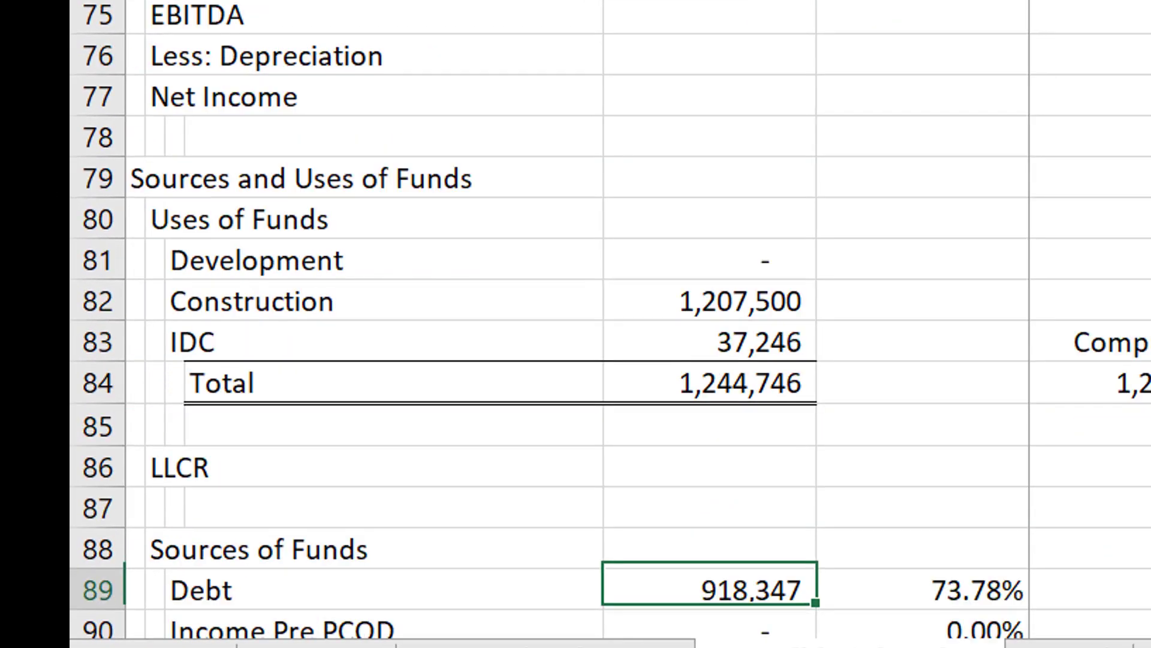
Examine the Sources of Funds block with its Debt, Income Pre PCOD, Contributed Equity and Total rows.
{"action": "key", "text": "Up"}
{"action": "key", "text": "Up"}
{"action": "key", "text": "Up"}
{"action": "key", "text": "Up"}
{"action": "key", "text": "Up"}
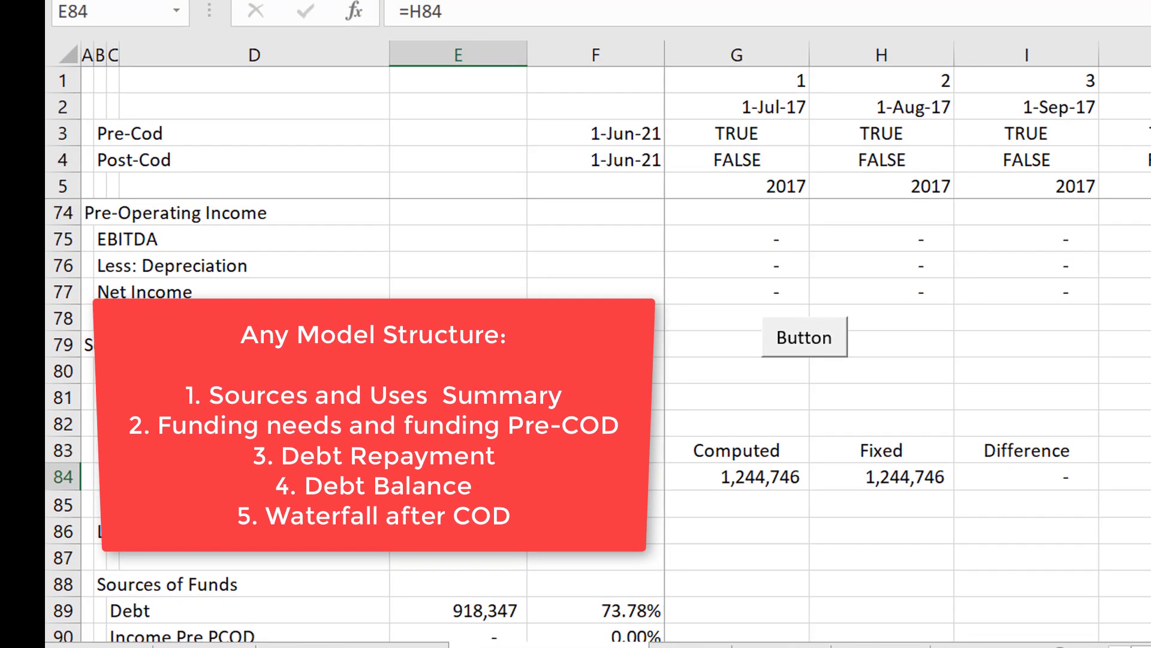
{"action": "key", "text": "Down"}
{"action": "key", "text": "Down"}
{"action": "key", "text": "Down"}
{"action": "key", "text": "Down"}
{"action": "key", "text": "Down"}
{"action": "key", "text": "Down"}
{"action": "key", "text": "Down"}
{"action": "key", "text": "Down"}
{"action": "key", "text": "Down"}
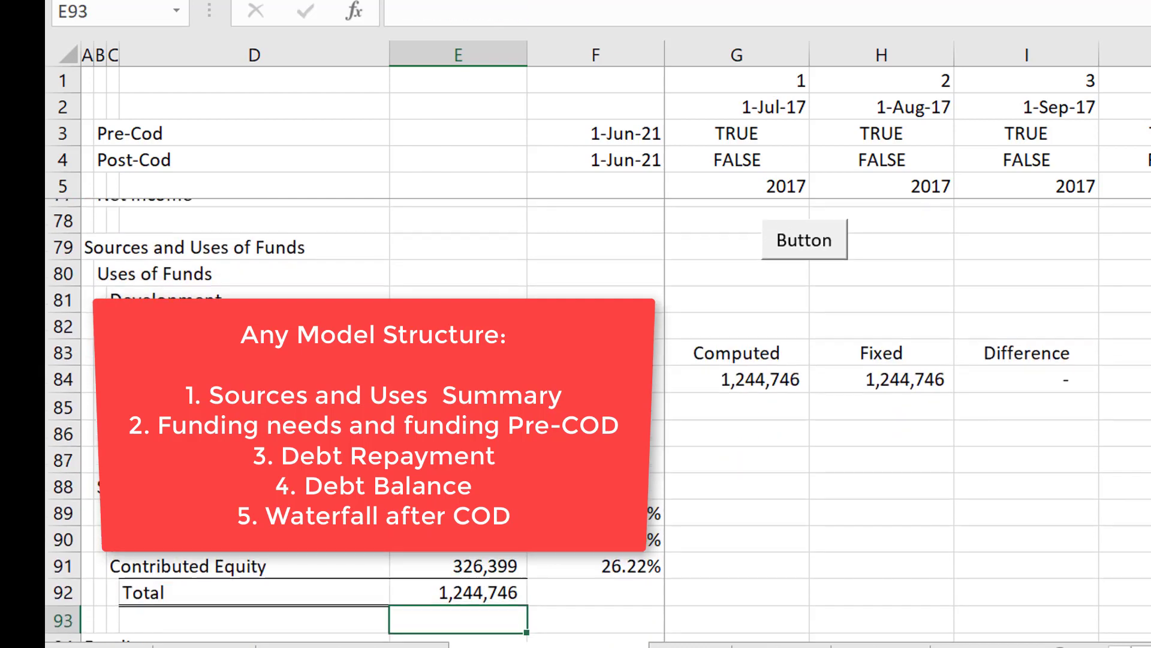
{"action": "key", "text": "Up"}
{"action": "key", "text": "Up"}
{"action": "key", "text": "Up"}
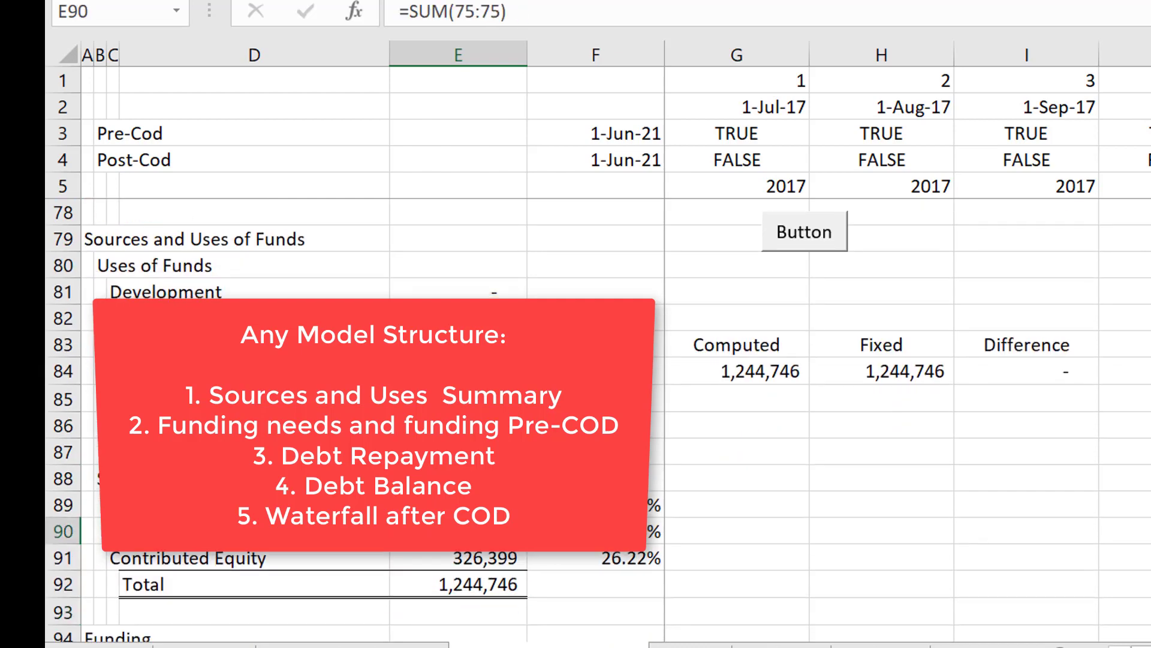
Review the projects' start date, development period and construction period on the Consolidated Inputs sheet, then return to the consolidated sheet.
{"action": "key", "text": "ctrl+Page_Up"}
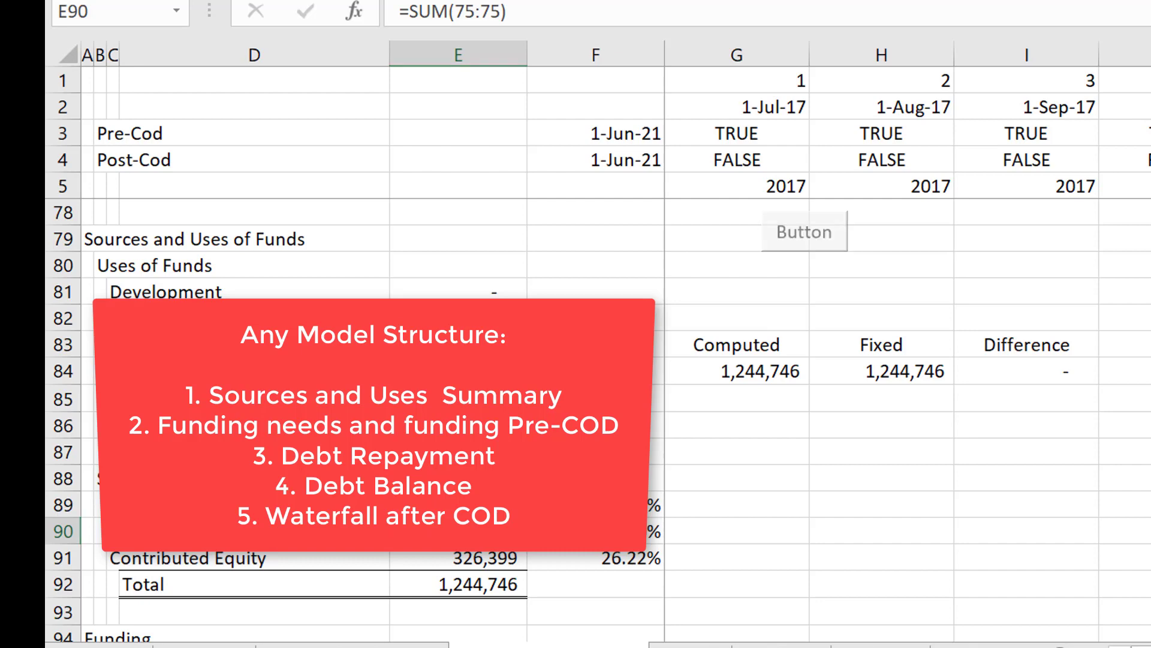
{"action": "key", "text": "Left"}
{"action": "key", "text": "Left"}
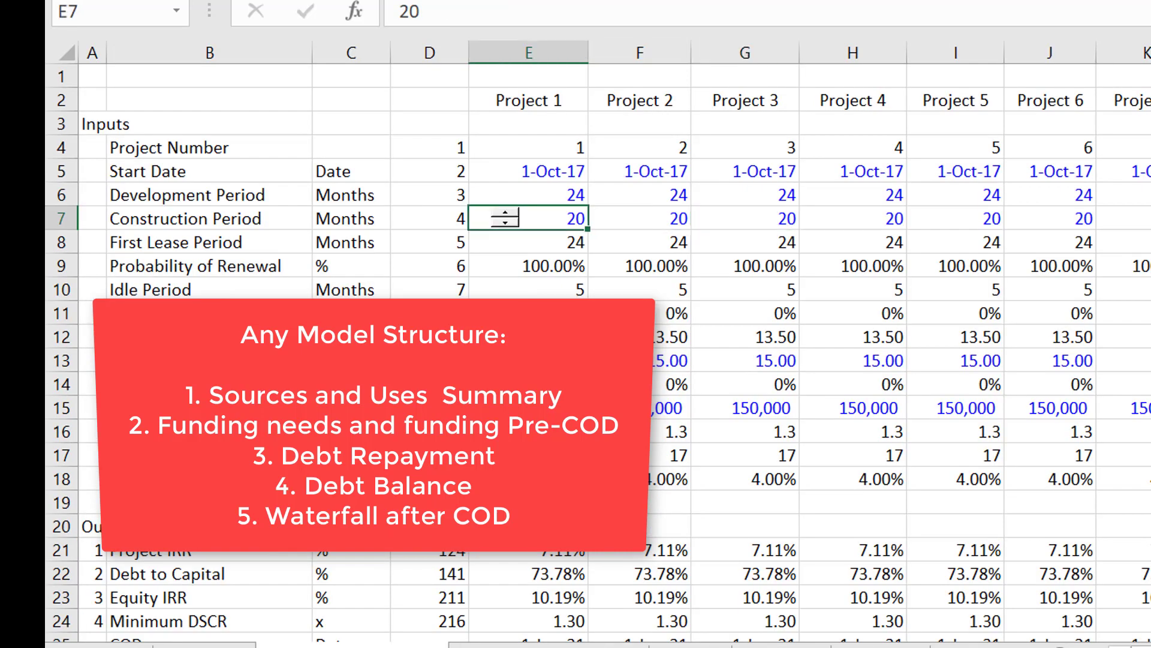
{"action": "key", "text": "Right"}
{"action": "key", "text": "Right"}
{"action": "key", "text": "Right"}
{"action": "key", "text": "Left"}
{"action": "key", "text": "Left"}
{"action": "key", "text": "Up"}
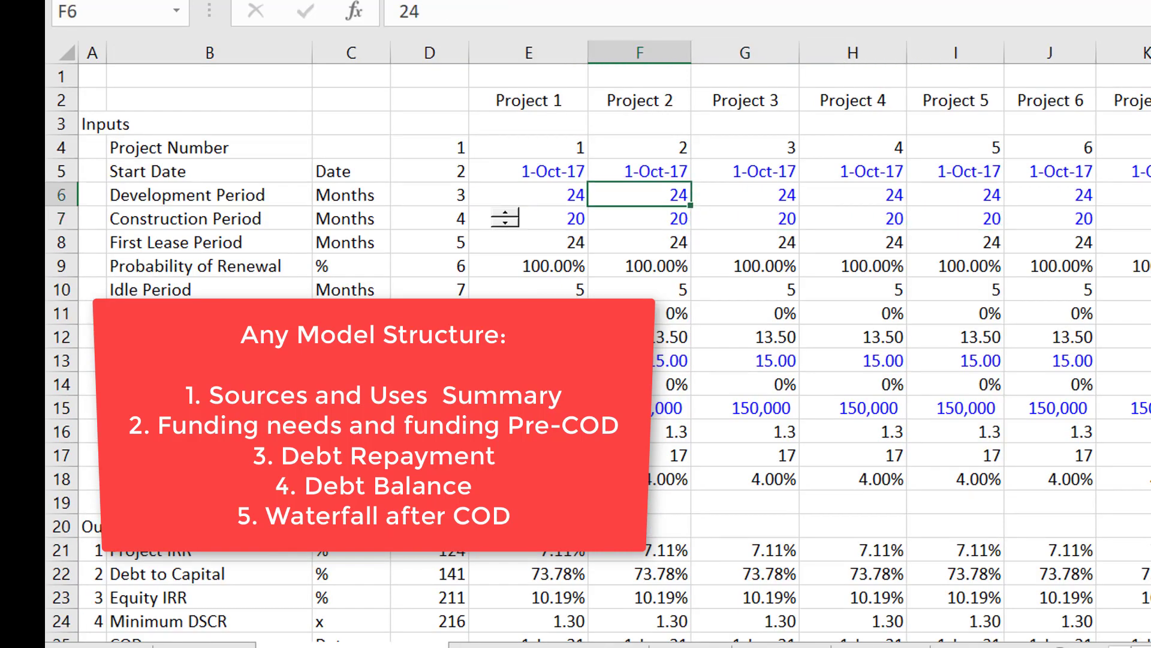
{"action": "key", "text": "Left"}
{"action": "key", "text": "Up"}
{"action": "key", "text": "Right"}
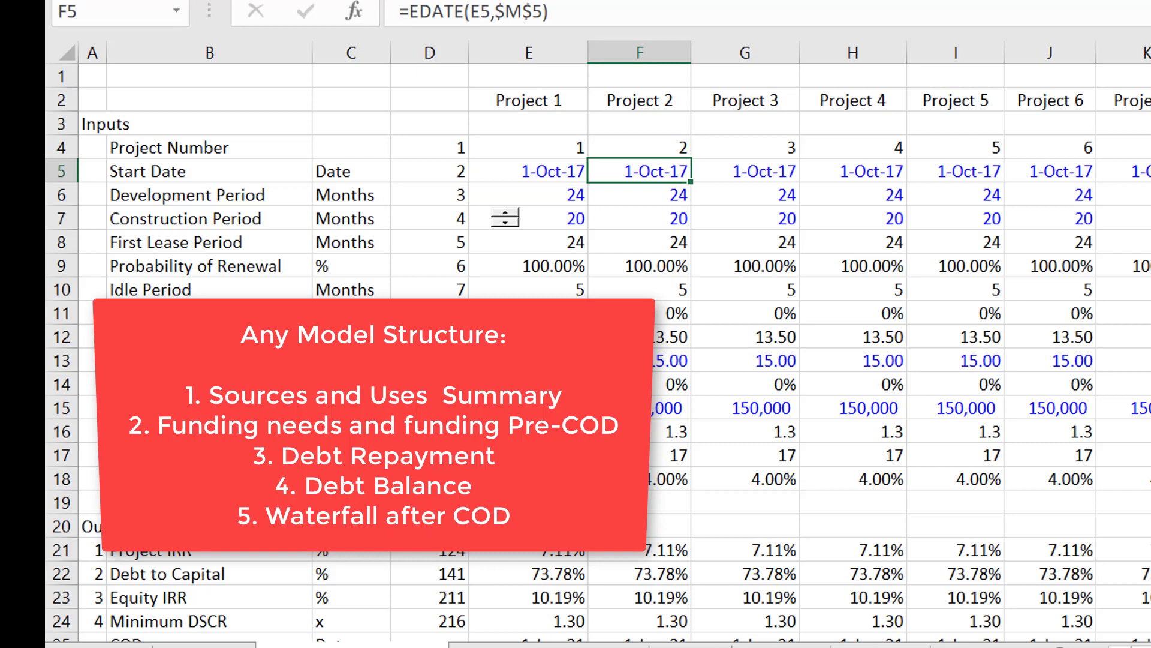
{"action": "key", "text": "ctrl+Page_Down"}
{"action": "key", "text": "Right"}
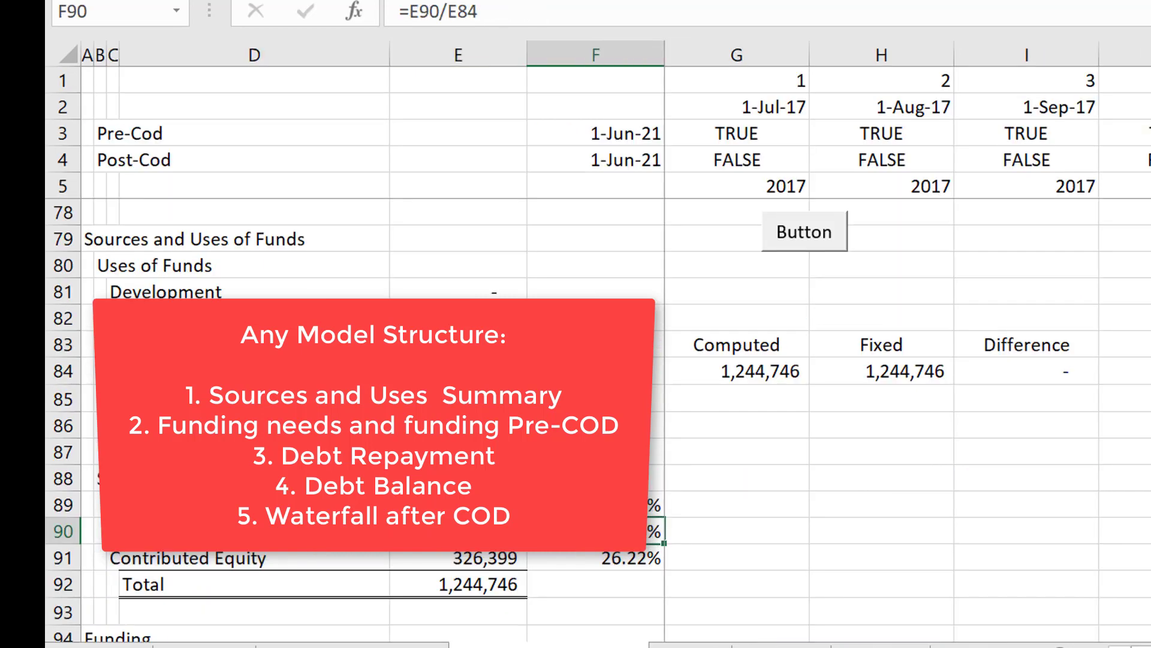
Go back up to Consolidated Assumptions and inspect the PCOD formula in F7.
{"action": "key", "text": "ctrl+Page_Up"}
{"action": "key", "text": "ctrl+Page_Up"}
{"action": "key", "text": "ctrl+Page_Up"}
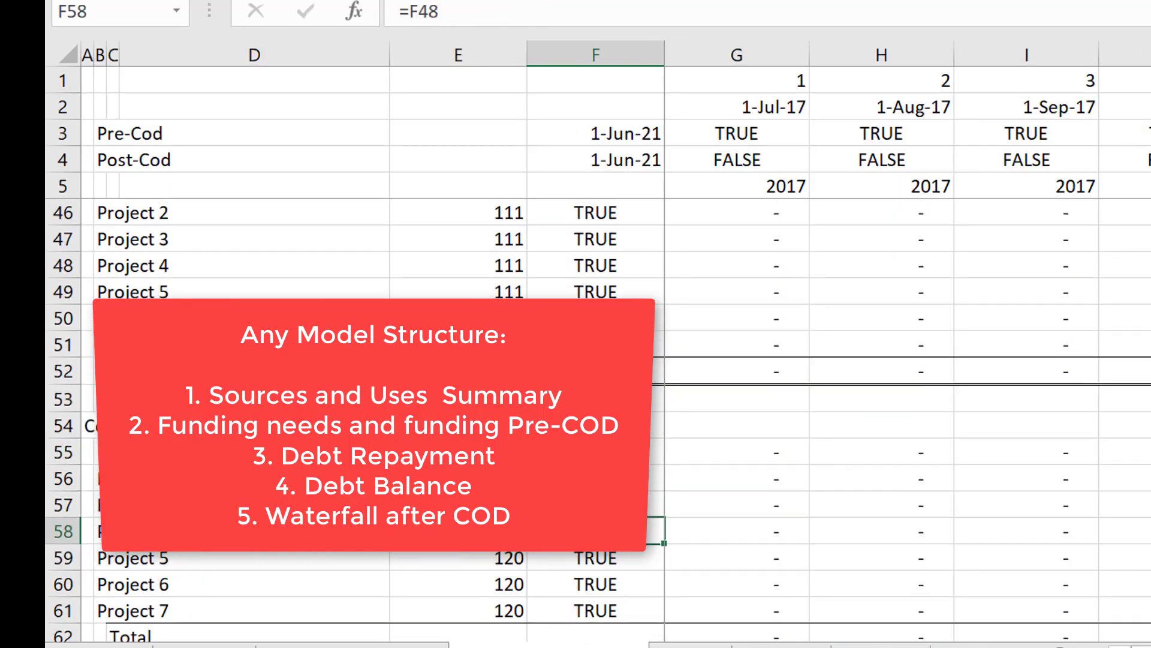
{"action": "key", "text": "Up"}
{"action": "key", "text": "Up"}
{"action": "key", "text": "Up"}
{"action": "key", "text": "Up"}
{"action": "key", "text": "Up"}
{"action": "key", "text": "Up"}
{"action": "key", "text": "Up"}
{"action": "key", "text": "Up"}
{"action": "key", "text": "Up"}
{"action": "key", "text": "Up"}
{"action": "key", "text": "Up"}
{"action": "key", "text": "Up"}
{"action": "key", "text": "Up"}
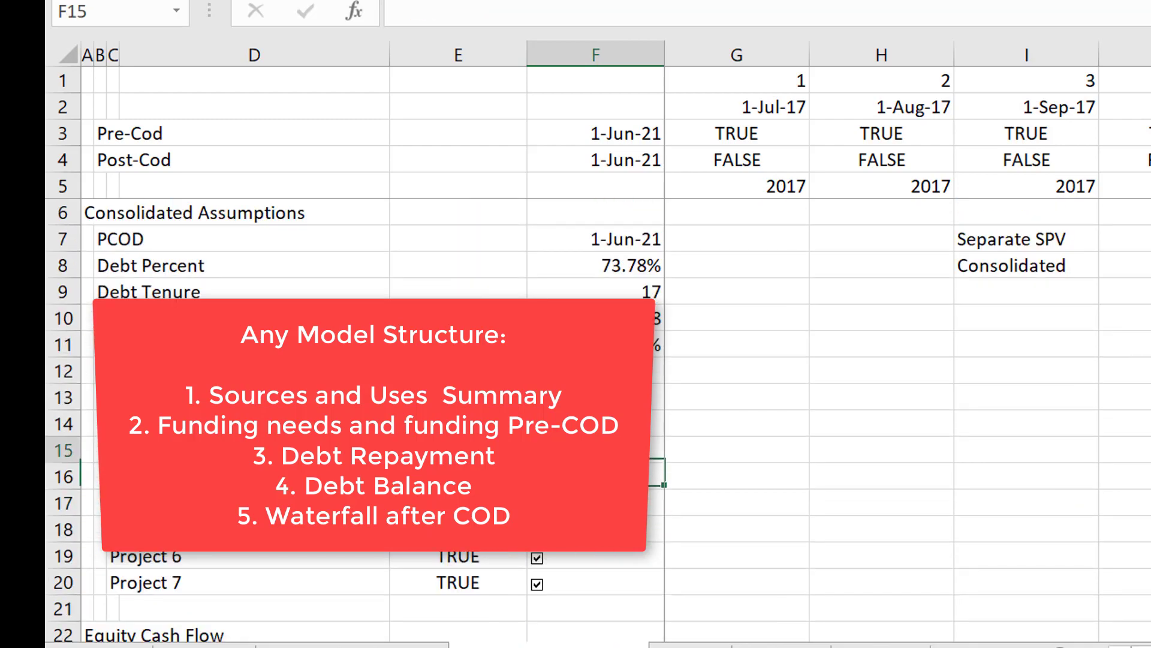
{"action": "key", "text": "Down"}
{"action": "key", "text": "Down"}
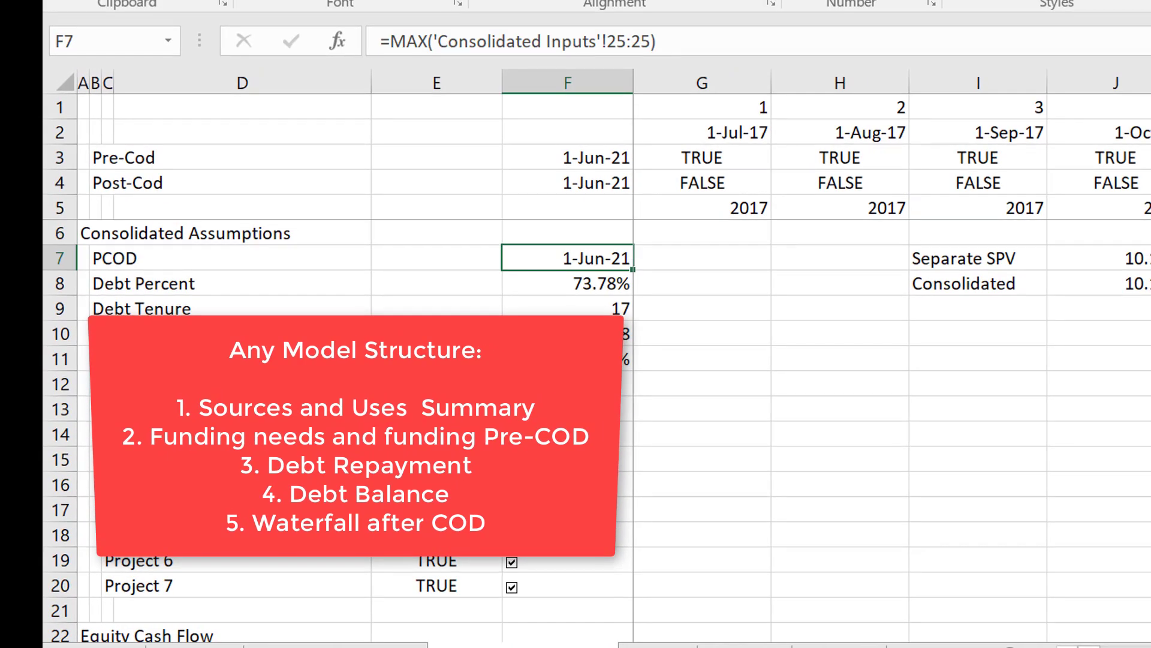
Inspect the project Outputs on the Consolidated Inputs sheet, including the COD date formula for Project 1.
{"action": "key", "text": "ctrl+Page_Down"}
{"action": "key", "text": "Down"}
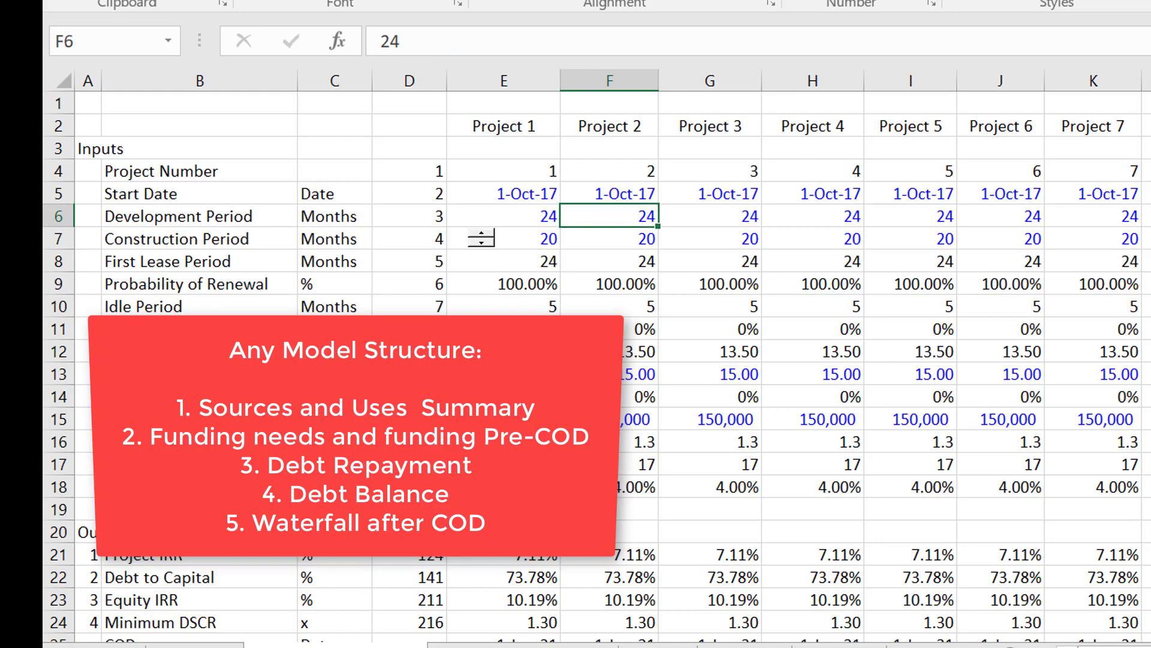
{"action": "key", "text": "Page_Down"}
{"action": "key", "text": "Up"}
{"action": "key", "text": "Up"}
{"action": "key", "text": "Up"}
{"action": "key", "text": "Up"}
{"action": "key", "text": "Up"}
{"action": "key", "text": "Up"}
{"action": "key", "text": "Up"}
{"action": "key", "text": "Up"}
{"action": "key", "text": "Up"}
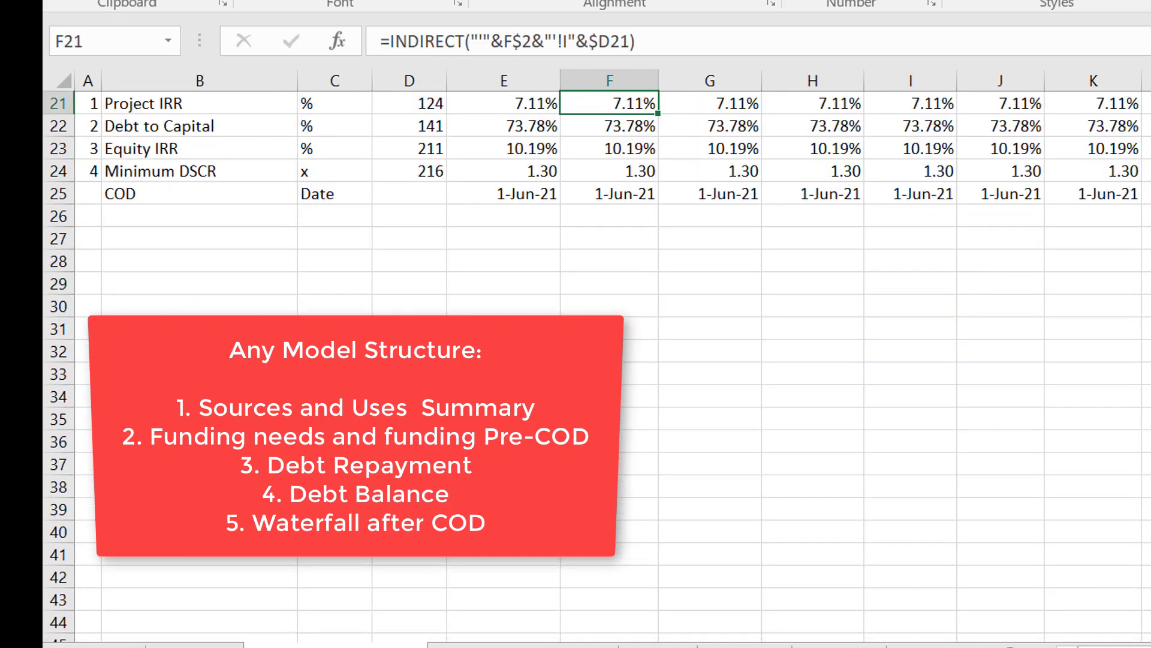
{"action": "key", "text": "Down"}
{"action": "key", "text": "Down"}
{"action": "key", "text": "Down"}
{"action": "key", "text": "Down"}
{"action": "key", "text": "Left"}
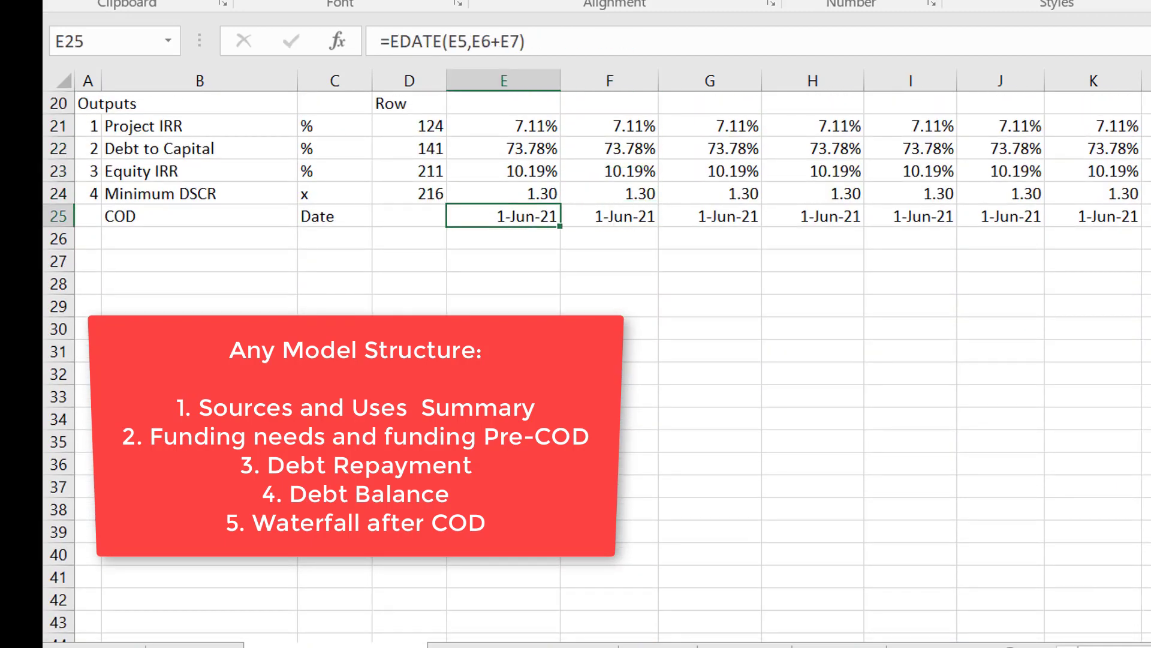
Compare the consolidated Debt Percent link in F8 with the Debt to Capital outputs of the individual projects.
{"action": "key", "text": "ctrl+Page_Up"}
{"action": "key", "text": "Down"}
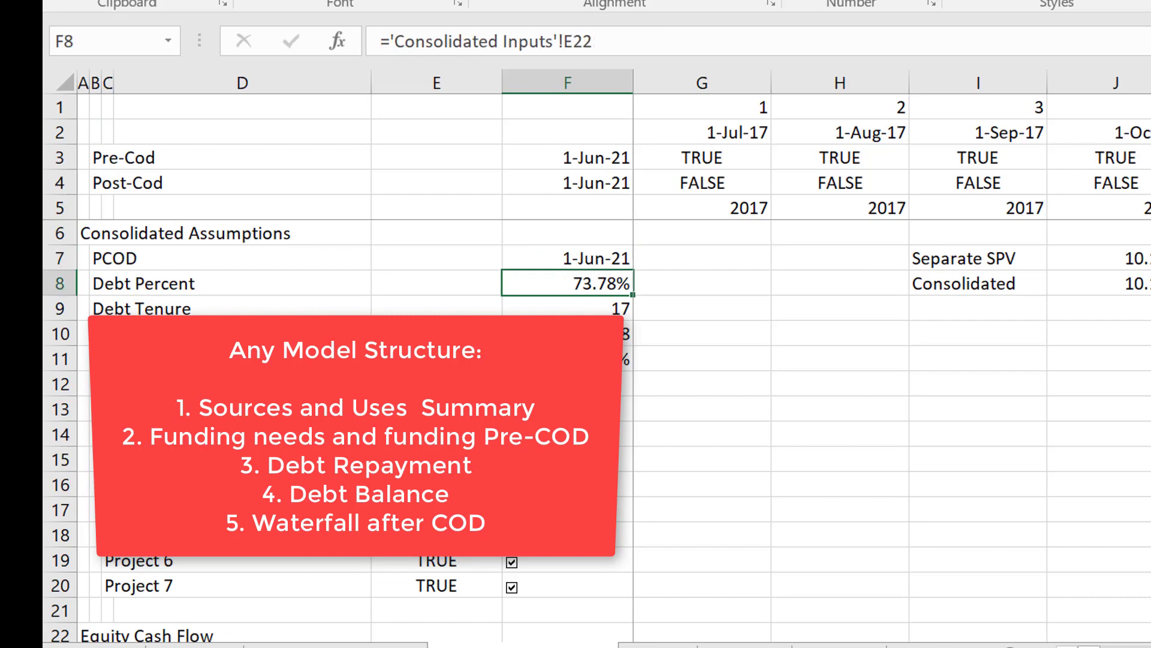
{"action": "key", "text": "Up"}
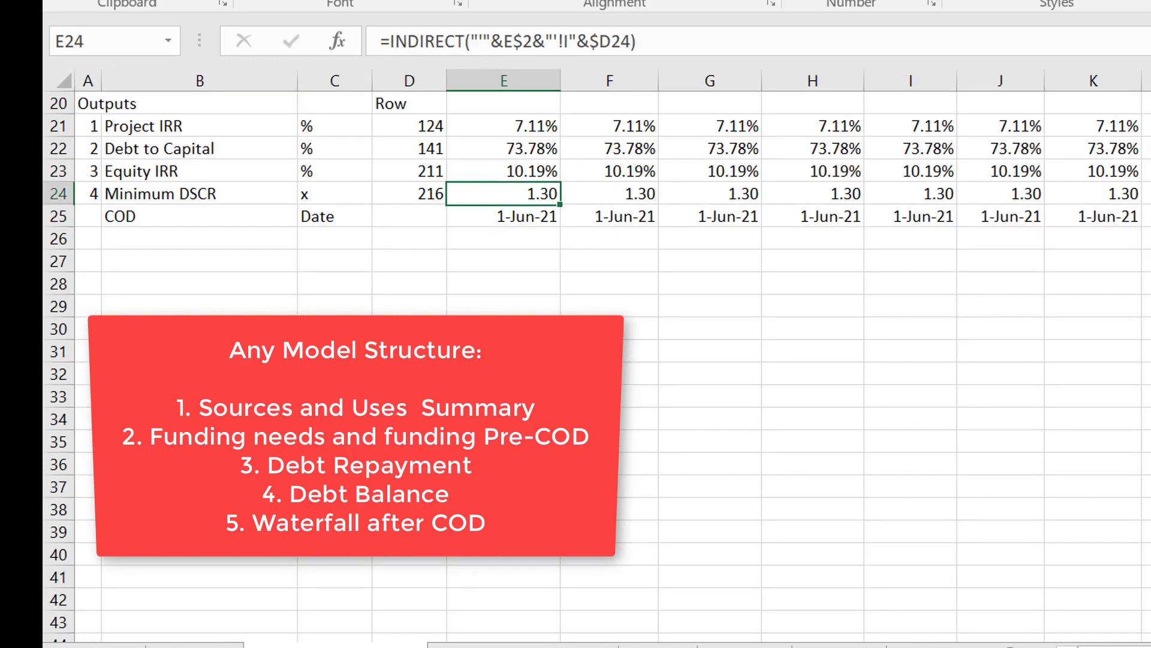
{"action": "key", "text": "Up"}
{"action": "key", "text": "Up"}
{"action": "key", "text": "Right"}
{"action": "key", "text": "Right"}
{"action": "key", "text": "Right"}
{"action": "key", "text": "Right"}
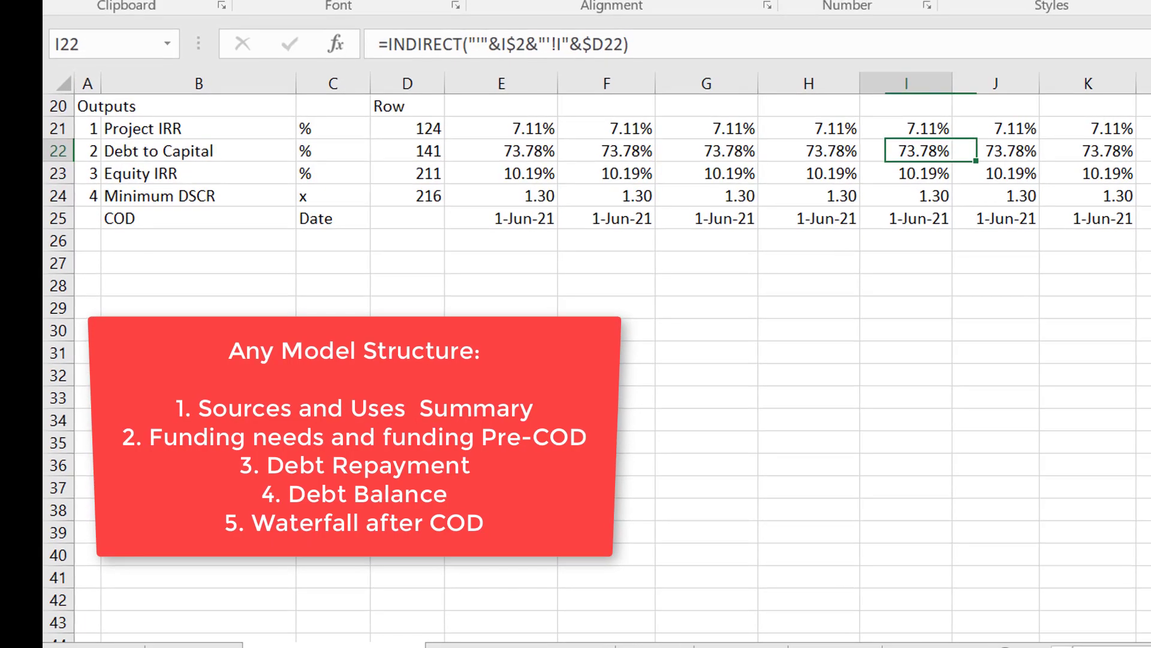
{"action": "key", "text": "Left"}
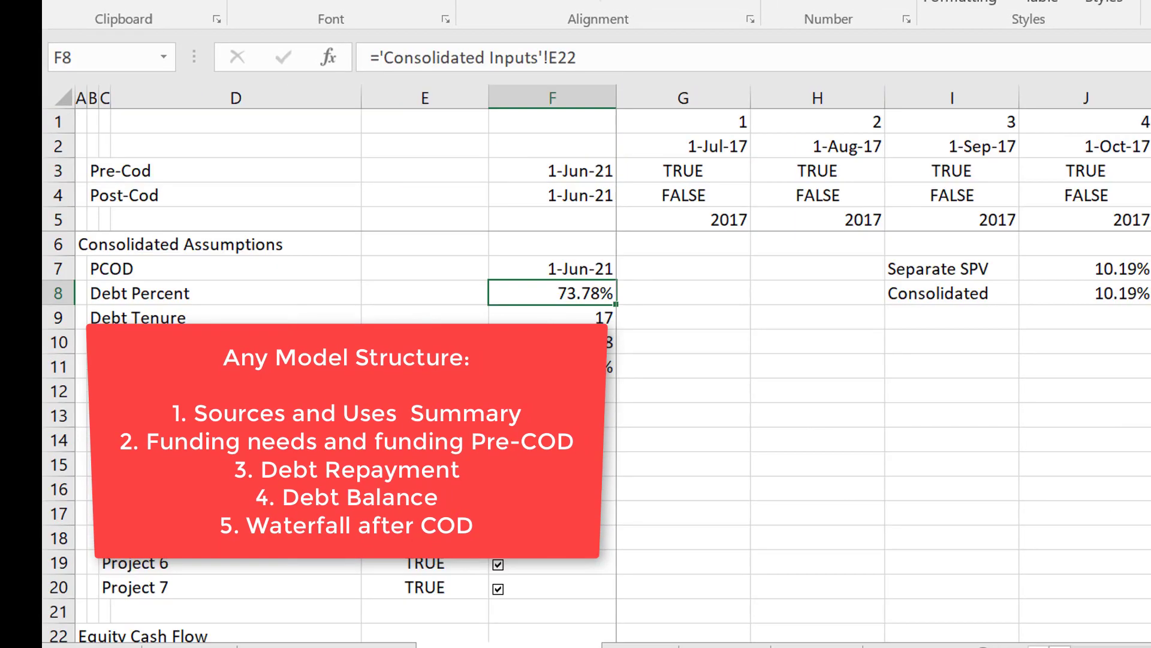
{"action": "key", "text": "Down"}
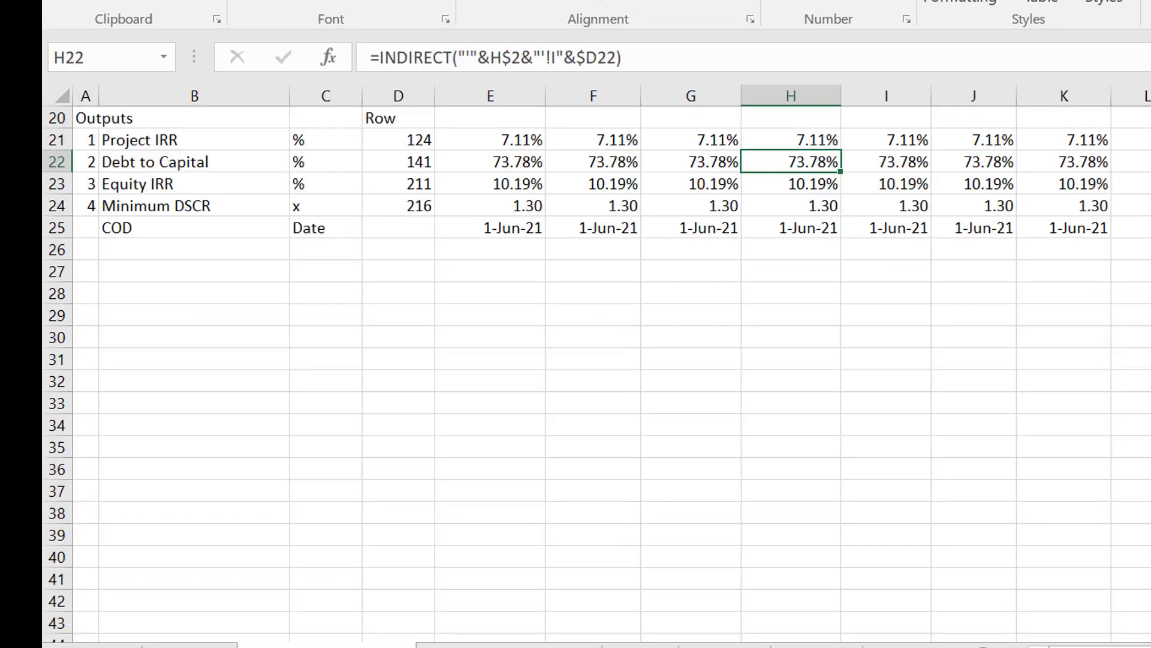
Check the Tenure and Interest Rate inputs against the consolidated Debt Tenure, End of Debt Repayment and Interest Rate assumptions.
{"action": "key", "text": "Up"}
{"action": "key", "text": "Up"}
{"action": "key", "text": "Up"}
{"action": "key", "text": "Up"}
{"action": "key", "text": "Up"}
{"action": "key", "text": "Up"}
{"action": "key", "text": "Up"}
{"action": "key", "text": "Up"}
{"action": "key", "text": "Up"}
{"action": "key", "text": "Up"}
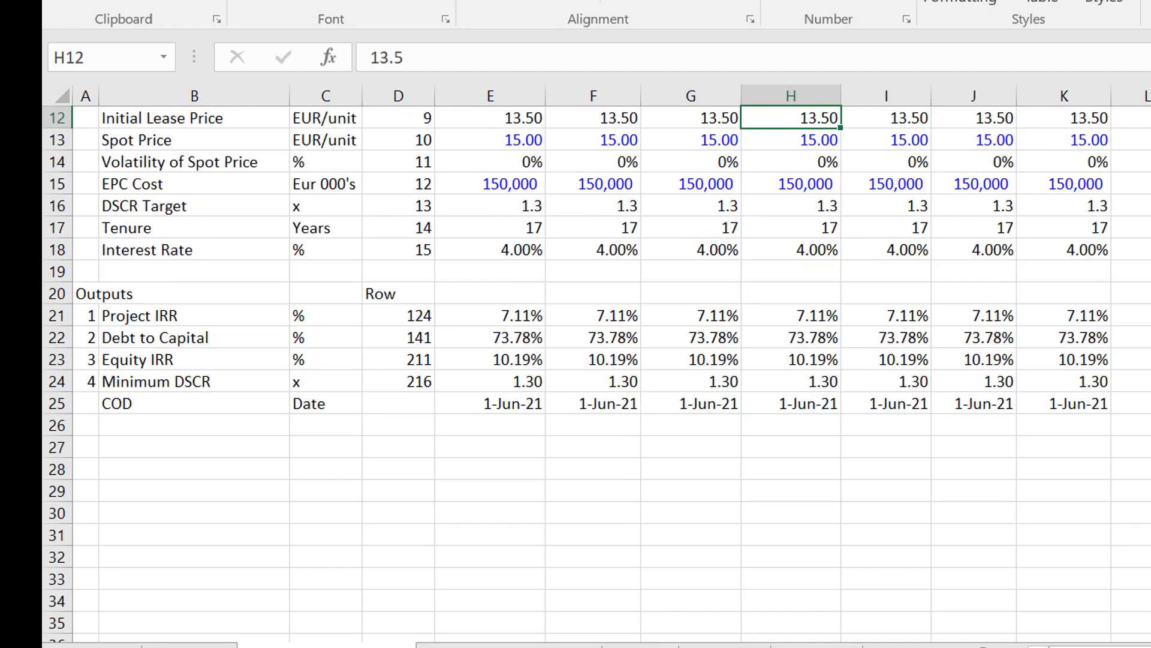
{"action": "key", "text": "Down"}
{"action": "key", "text": "Down"}
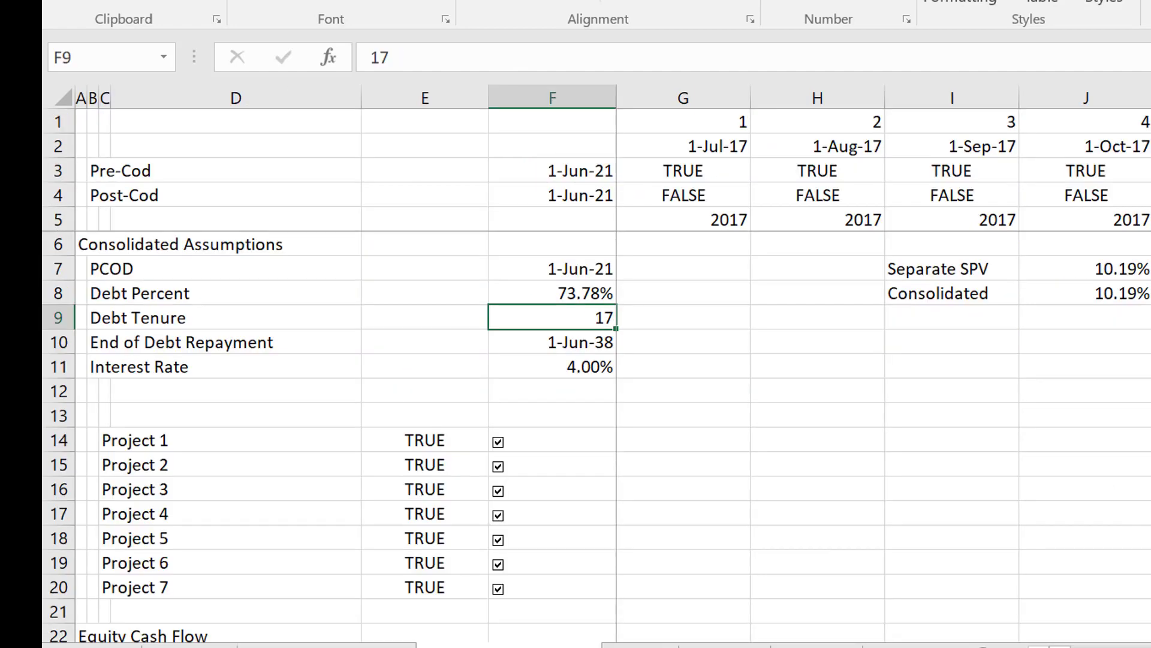
{"action": "key", "text": "Down"}
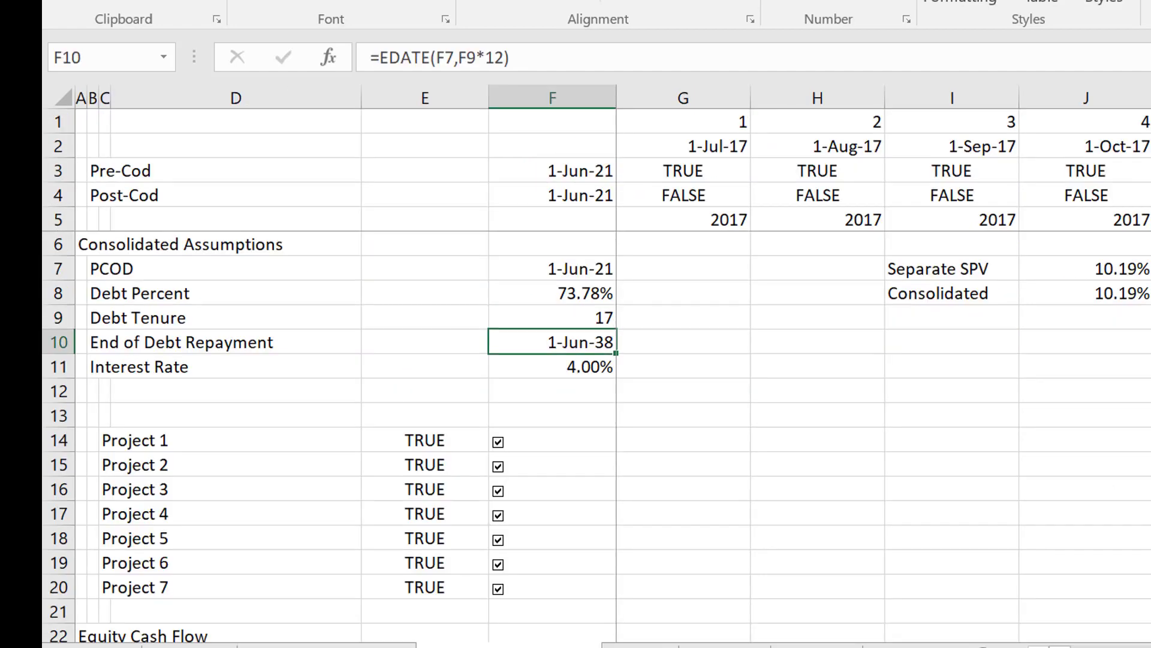
Review the blank rows below Interest Rate and the inclusion switches for Projects 1 to 7.
{"action": "key", "text": "Down"}
{"action": "key", "text": "Left"}
{"action": "key", "text": "Left"}
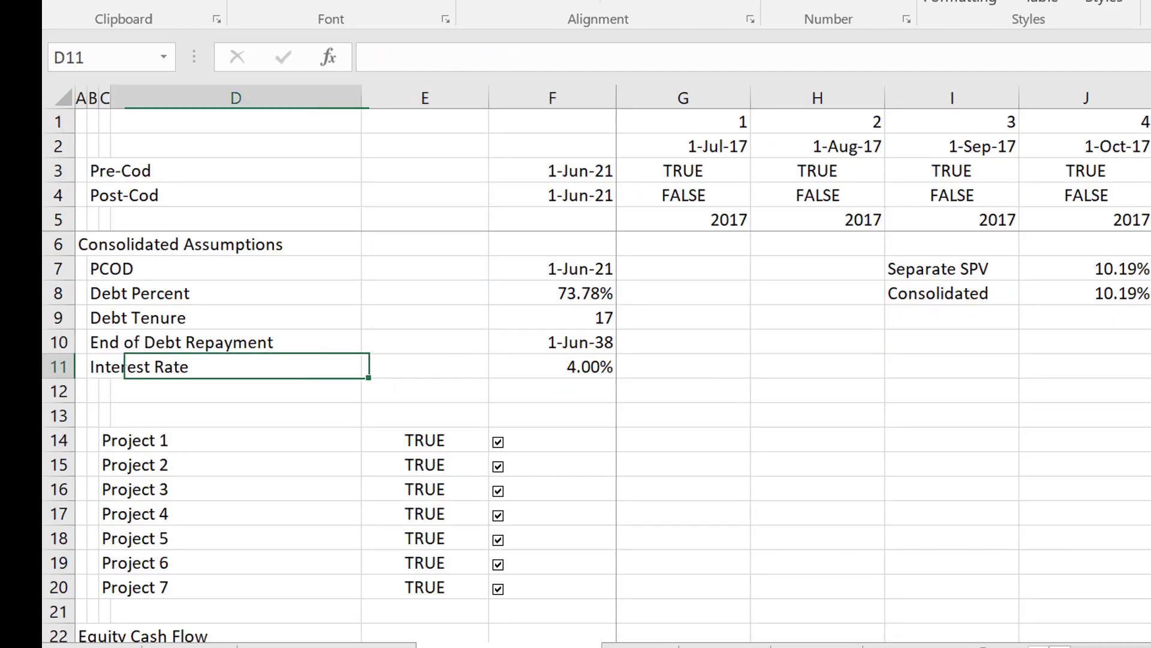
{"action": "key", "text": "Left"}
{"action": "key", "text": "Left"}
{"action": "key", "text": "Left"}
{"action": "key", "text": "Down"}
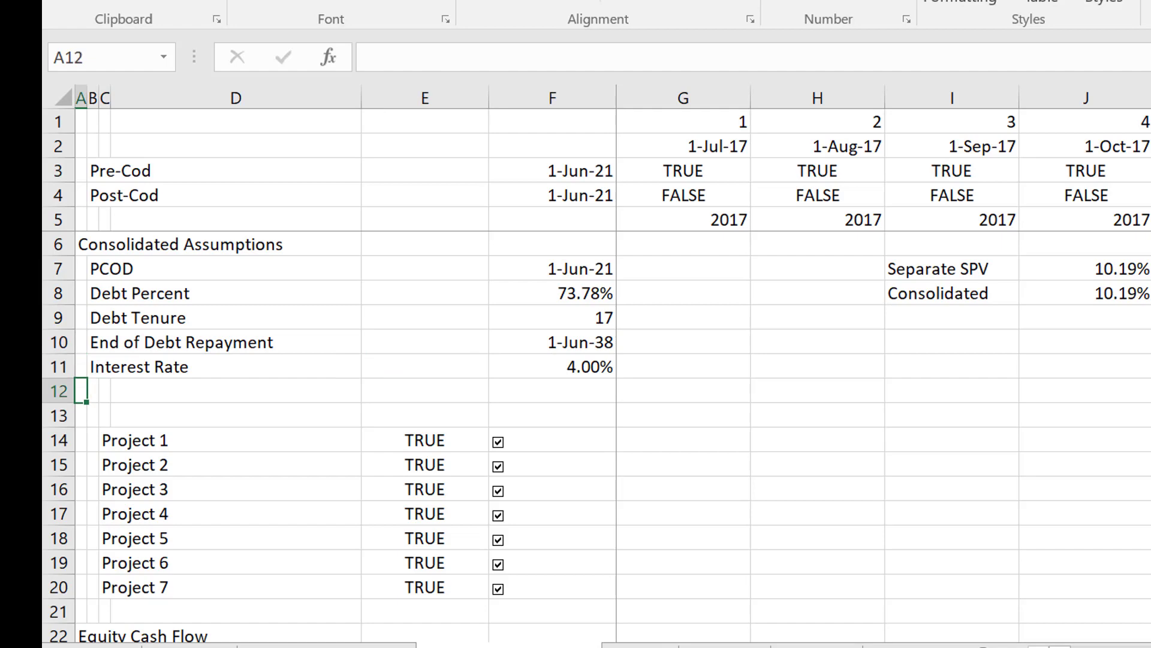
{"action": "key", "text": "Down"}
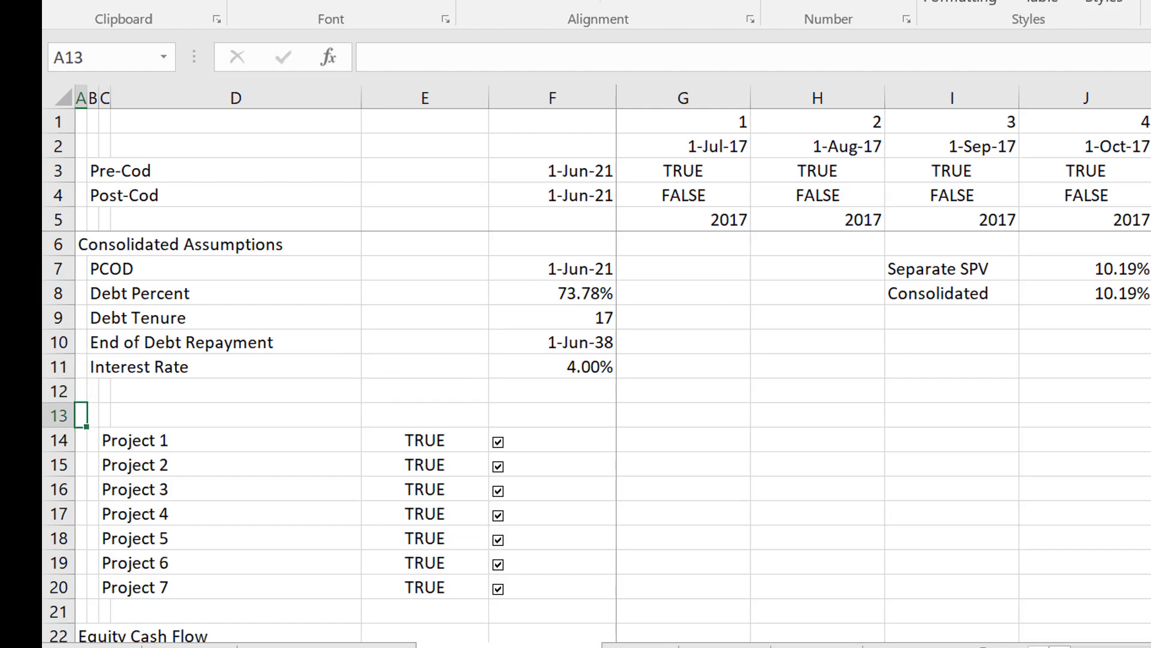
{"action": "key", "text": "Down"}
{"action": "key", "text": "Up"}
{"action": "key", "text": "Down"}
{"action": "key", "text": "Down"}
{"action": "key", "text": "Down"}
{"action": "key", "text": "Down"}
{"action": "key", "text": "Down"}
{"action": "key", "text": "Down"}
{"action": "key", "text": "Down"}
{"action": "key", "text": "Down"}
{"action": "key", "text": "Down"}
{"action": "key", "text": "Down"}
{"action": "key", "text": "Down"}
{"action": "key", "text": "Down"}
{"action": "key", "text": "Down"}
{"action": "key", "text": "Down"}
{"action": "key", "text": "Down"}
{"action": "key", "text": "Down"}
{"action": "key", "text": "Down"}
{"action": "key", "text": "Down"}
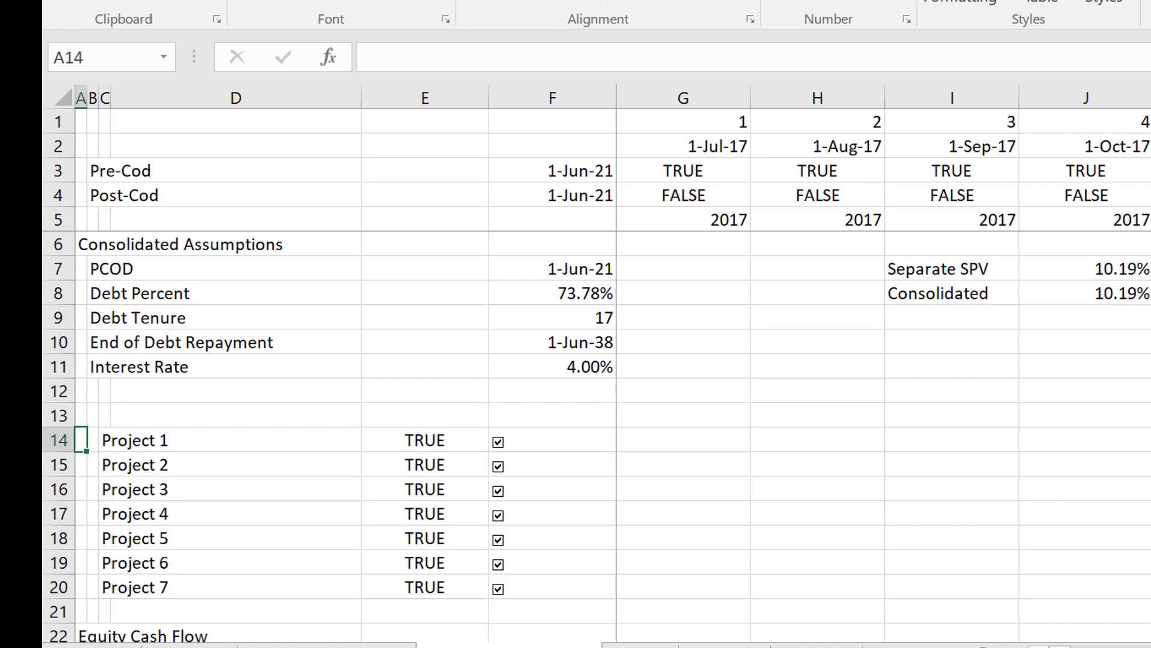
Review the project blocks for Equity Cash Flow, EBITDA, Development and Construction Expenditures, and Depreciation Expense.
{"action": "key", "text": "Down"}
{"action": "key", "text": "Down"}
{"action": "key", "text": "Down"}
{"action": "key", "text": "Down"}
{"action": "key", "text": "Down"}
{"action": "key", "text": "Down"}
{"action": "key", "text": "Down"}
{"action": "key", "text": "Down"}
{"action": "key", "text": "Down"}
{"action": "key", "text": "Down"}
{"action": "key", "text": "Down"}
{"action": "key", "text": "Down"}
{"action": "key", "text": "Down"}
{"action": "key", "text": "Down"}
{"action": "key", "text": "Down"}
{"action": "key", "text": "Down"}
{"action": "key", "text": "Down"}
{"action": "key", "text": "Down"}
{"action": "key", "text": "Down"}
{"action": "key", "text": "Down"}
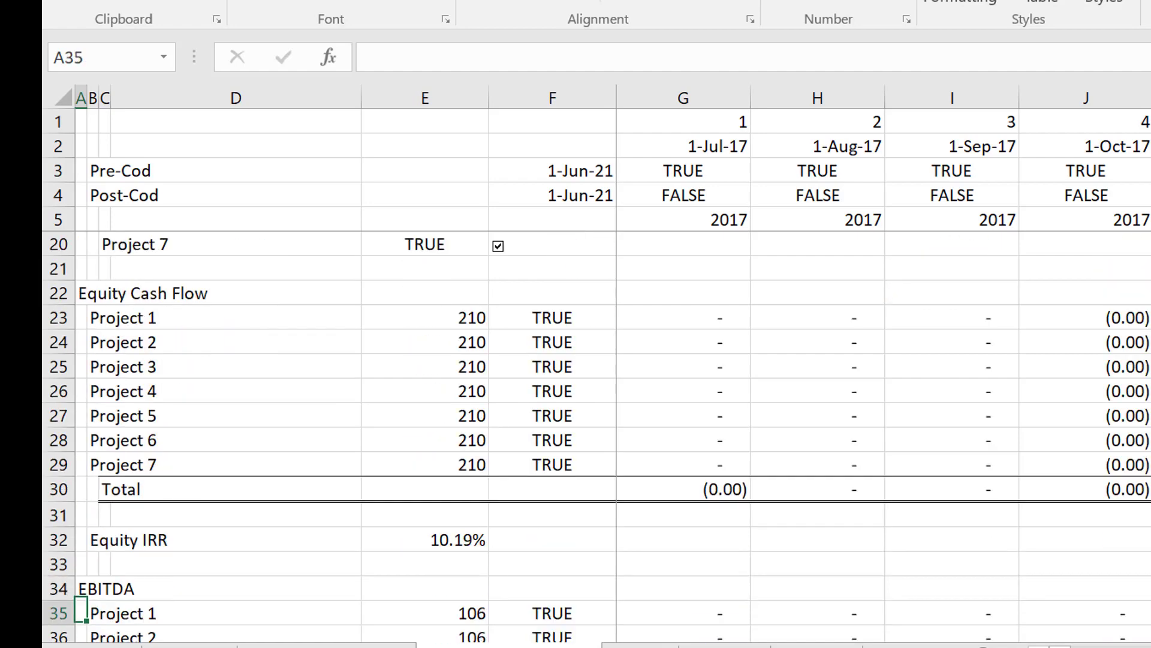
{"action": "key", "text": "Down"}
{"action": "key", "text": "Down"}
{"action": "key", "text": "Down"}
{"action": "key", "text": "Down"}
{"action": "key", "text": "Down"}
{"action": "key", "text": "Down"}
{"action": "key", "text": "Down"}
{"action": "key", "text": "Down"}
{"action": "key", "text": "Down"}
{"action": "key", "text": "Down"}
{"action": "key", "text": "Down"}
{"action": "key", "text": "Down"}
{"action": "key", "text": "Down"}
{"action": "key", "text": "Down"}
{"action": "key", "text": "Down"}
{"action": "key", "text": "Down"}
{"action": "key", "text": "Down"}
{"action": "key", "text": "Down"}
{"action": "key", "text": "Down"}
{"action": "key", "text": "Down"}
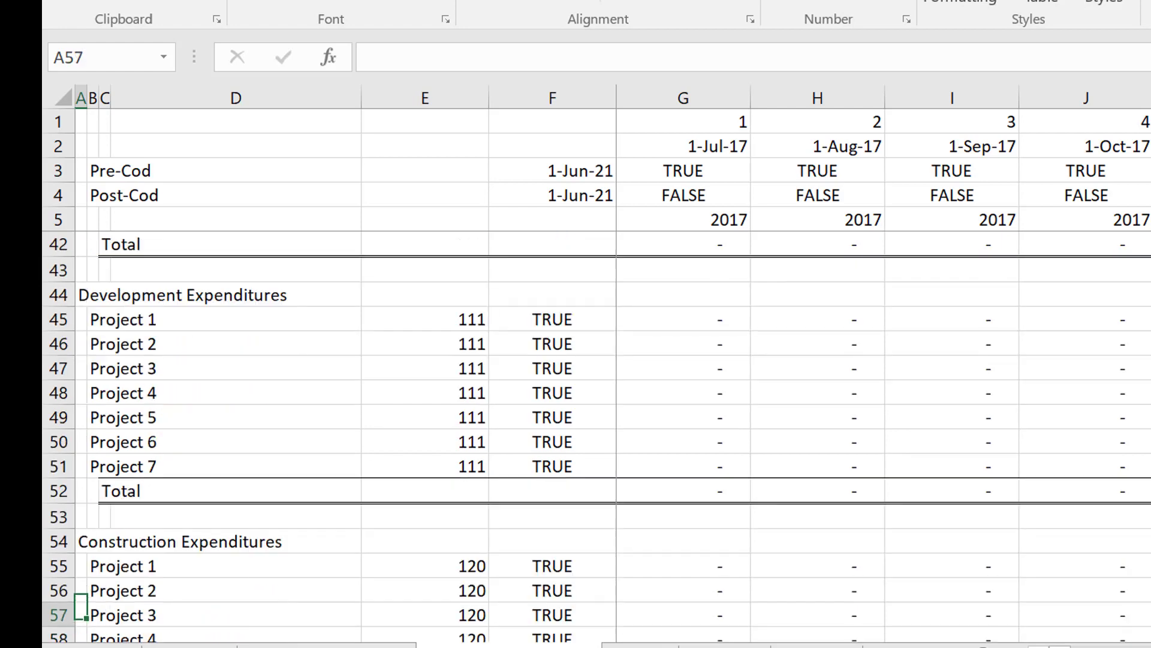
{"action": "key", "text": "Down"}
{"action": "key", "text": "Down"}
{"action": "key", "text": "Down"}
{"action": "key", "text": "Down"}
{"action": "key", "text": "Down"}
{"action": "key", "text": "Down"}
{"action": "key", "text": "Down"}
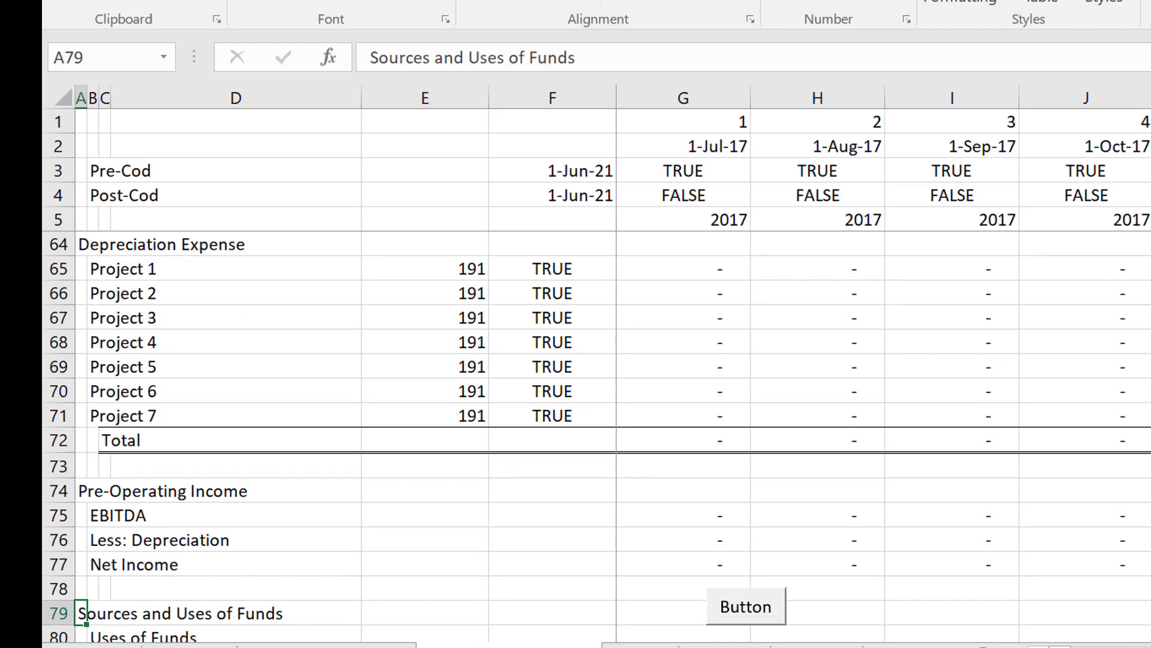
Examine Pre-Operating Income and the Uses of Funds, including the Development, Construction and IDC lines.
{"action": "key", "text": "Down"}
{"action": "key", "text": "Down"}
{"action": "key", "text": "Down"}
{"action": "key", "text": "Down"}
{"action": "key", "text": "Down"}
{"action": "key", "text": "Down"}
{"action": "key", "text": "Down"}
{"action": "key", "text": "Down"}
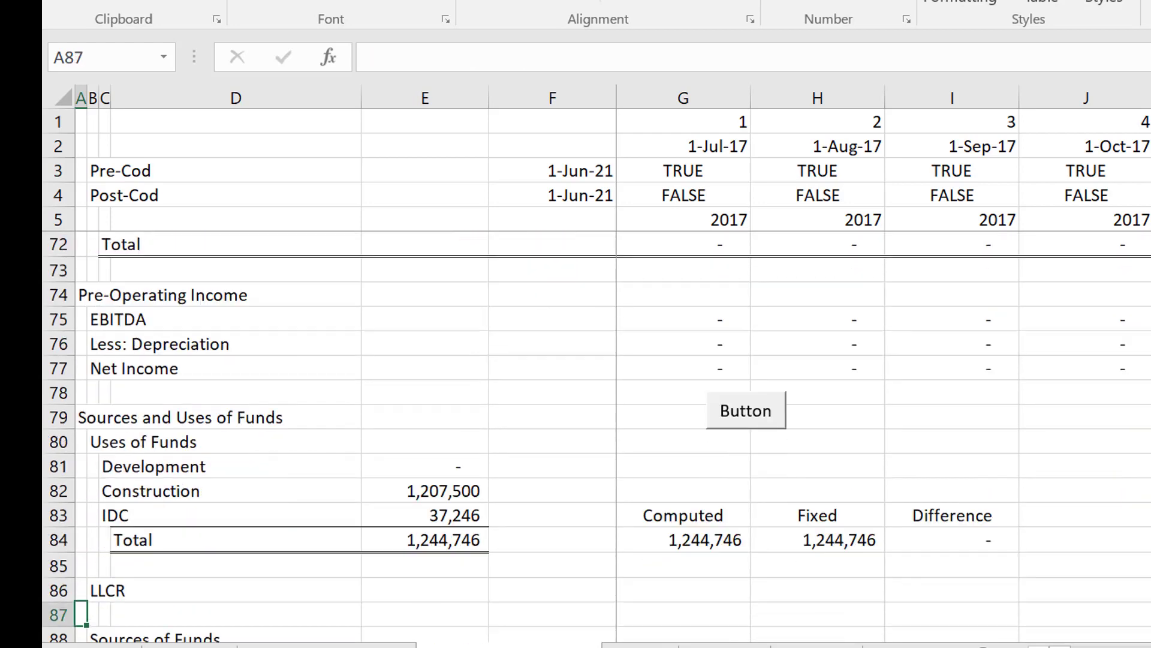
{"action": "key", "text": "Down"}
{"action": "key", "text": "Up"}
{"action": "key", "text": "Up"}
{"action": "key", "text": "Up"}
{"action": "key", "text": "Up"}
{"action": "key", "text": "Up"}
{"action": "key", "text": "Up"}
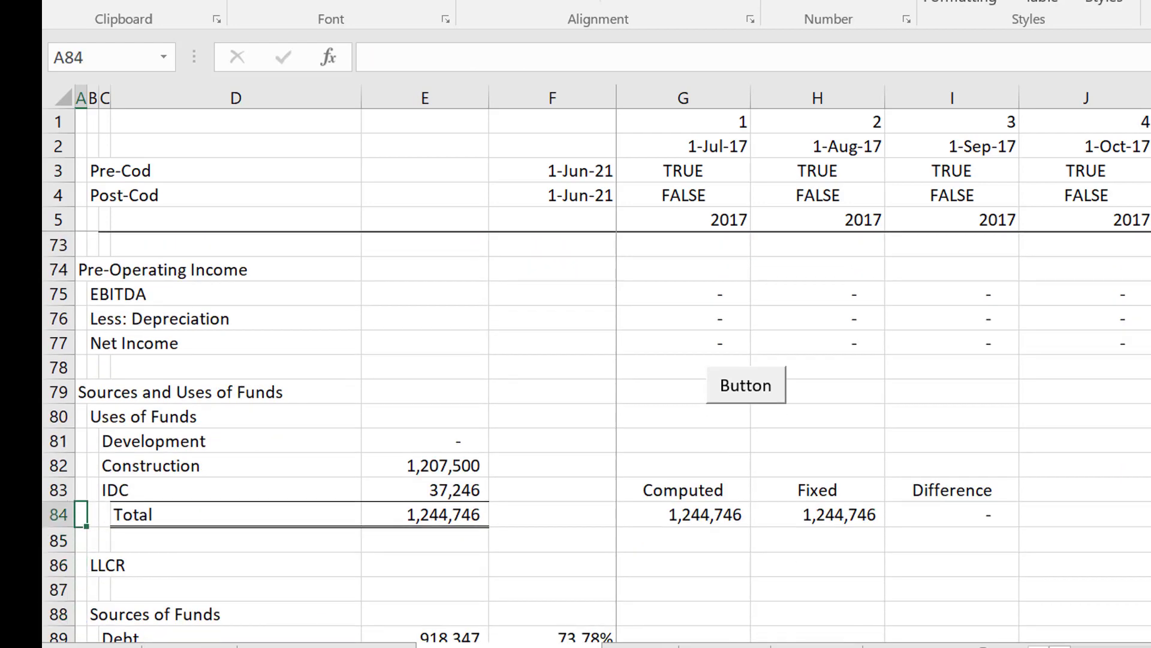
{"action": "key", "text": "Right"}
{"action": "key", "text": "Right"}
{"action": "key", "text": "Right"}
{"action": "key", "text": "Right"}
{"action": "key", "text": "Right"}
{"action": "key", "text": "Up"}
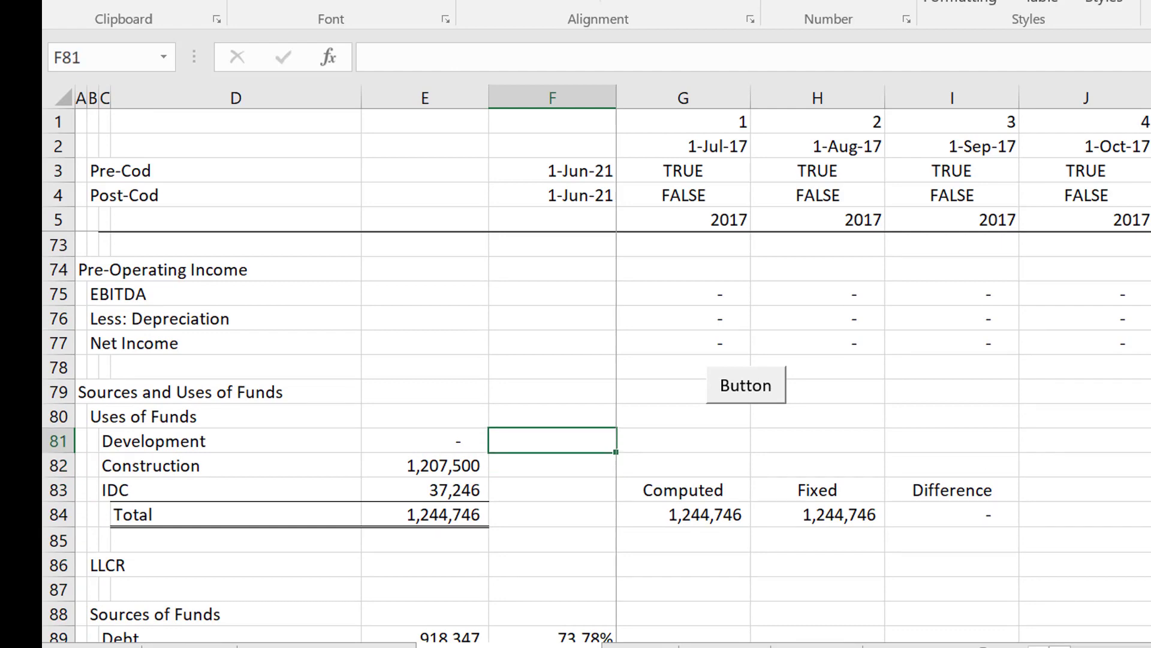
Inspect the total formulas of the Uses of Funds in E84 and the Sources of Funds in E92.
{"action": "key", "text": "Down"}
{"action": "key", "text": "Down"}
{"action": "key", "text": "Left"}
{"action": "key", "text": "Down"}
{"action": "key", "text": "Down"}
{"action": "key", "text": "Down"}
{"action": "key", "text": "Down"}
{"action": "key", "text": "Down"}
{"action": "key", "text": "Down"}
{"action": "key", "text": "Down"}
{"action": "key", "text": "Down"}
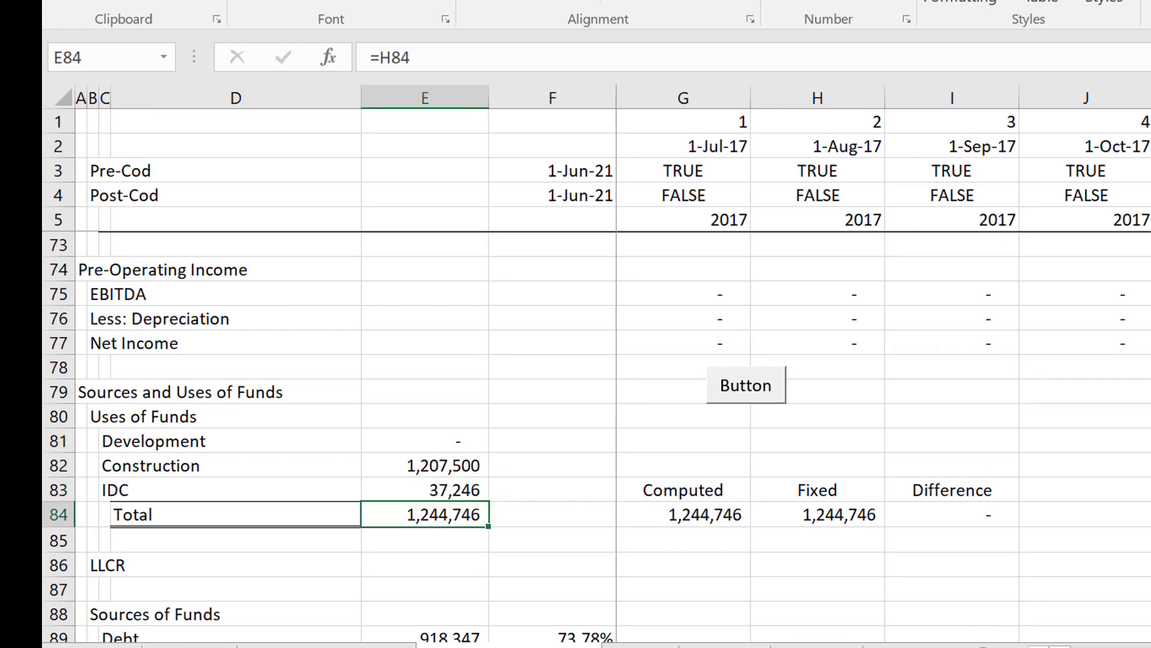
{"action": "key", "text": "Down"}
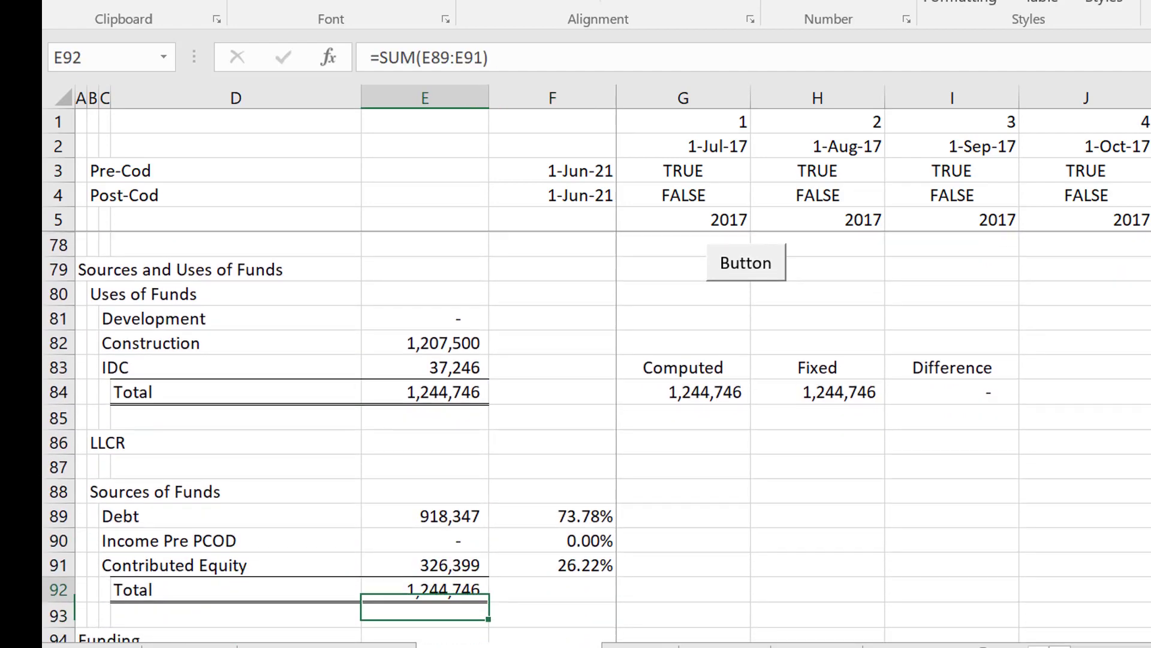
{"action": "key", "text": "Up"}
{"action": "key", "text": "Up"}
{"action": "key", "text": "Up"}
Apply the Colouring Options to the entire consolidated sheet from the Depreciation Expense section.
{"action": "key", "text": "Up"}
{"action": "key", "text": "Up"}
{"action": "key", "text": "Up"}
{"action": "key", "text": "Up"}
{"action": "key", "text": "Up"}
{"action": "key", "text": "Up"}
{"action": "key", "text": "Up"}
{"action": "key", "text": "Up"}
{"action": "key", "text": "Up"}
{"action": "key", "text": "Up"}
{"action": "key", "text": "Up"}
{"action": "key", "text": "Up"}
{"action": "key", "text": "Up"}
{"action": "key", "text": "Up"}
{"action": "key", "text": "Up"}
{"action": "key", "text": "Up"}
{"action": "key", "text": "Up"}
{"action": "key", "text": "Up"}
{"action": "key", "text": "Up"}
{"action": "key", "text": "Up"}
{"action": "key", "text": "Up"}
{"action": "key", "text": "Up"}
{"action": "key", "text": "Up"}
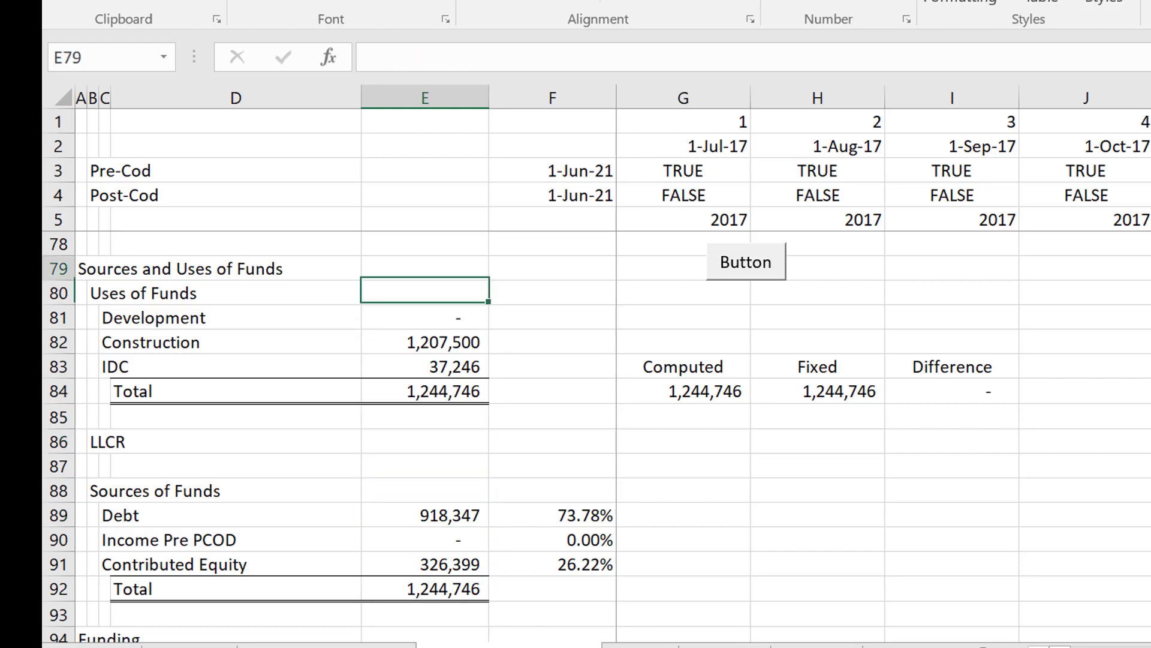
{"action": "key", "text": "Up"}
{"action": "key", "text": "Up"}
{"action": "key", "text": "Up"}
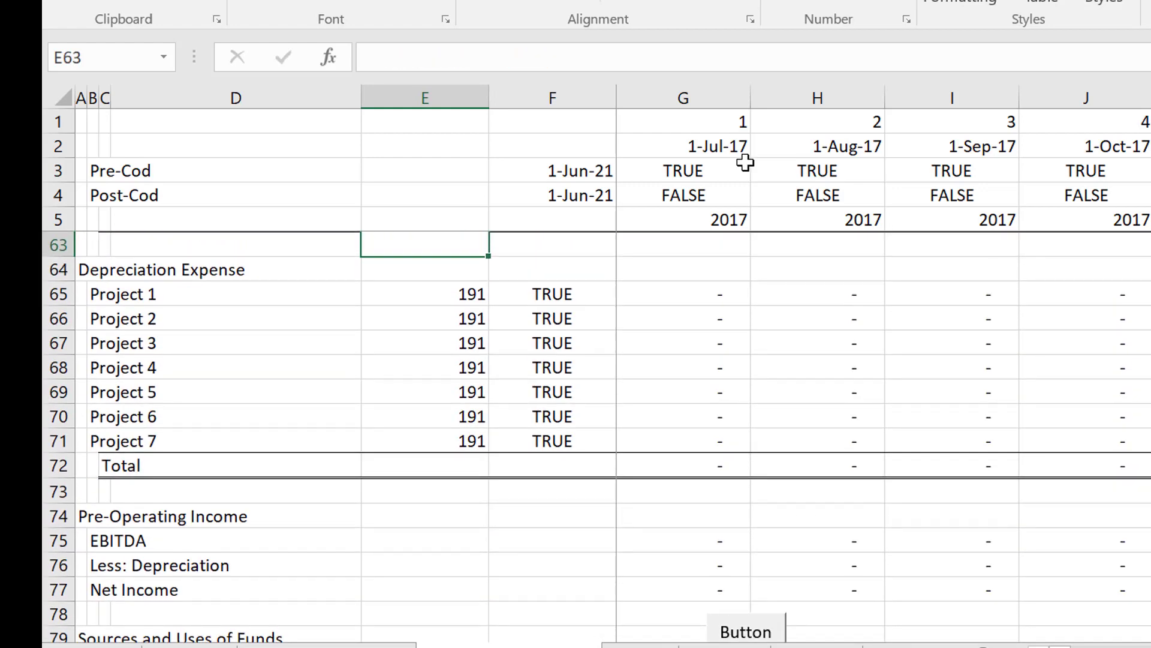
{"action": "left_click", "coordinate": [726, 237]}
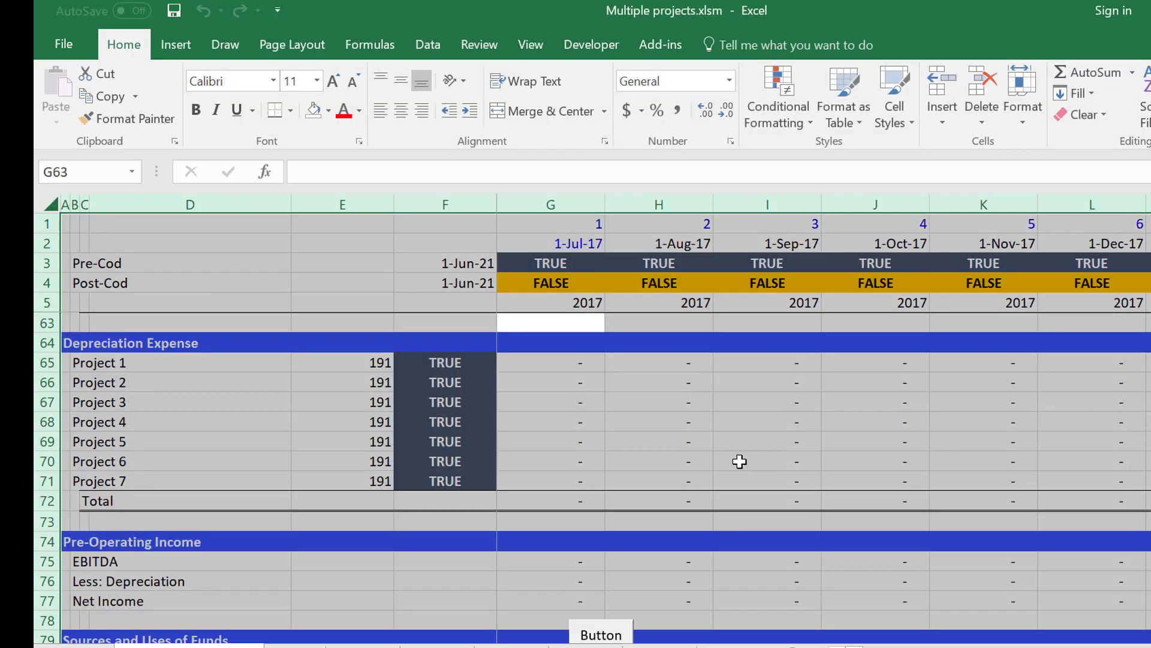
{"action": "left_click", "coordinate": [739, 461]}
{"action": "key", "text": "Left"}
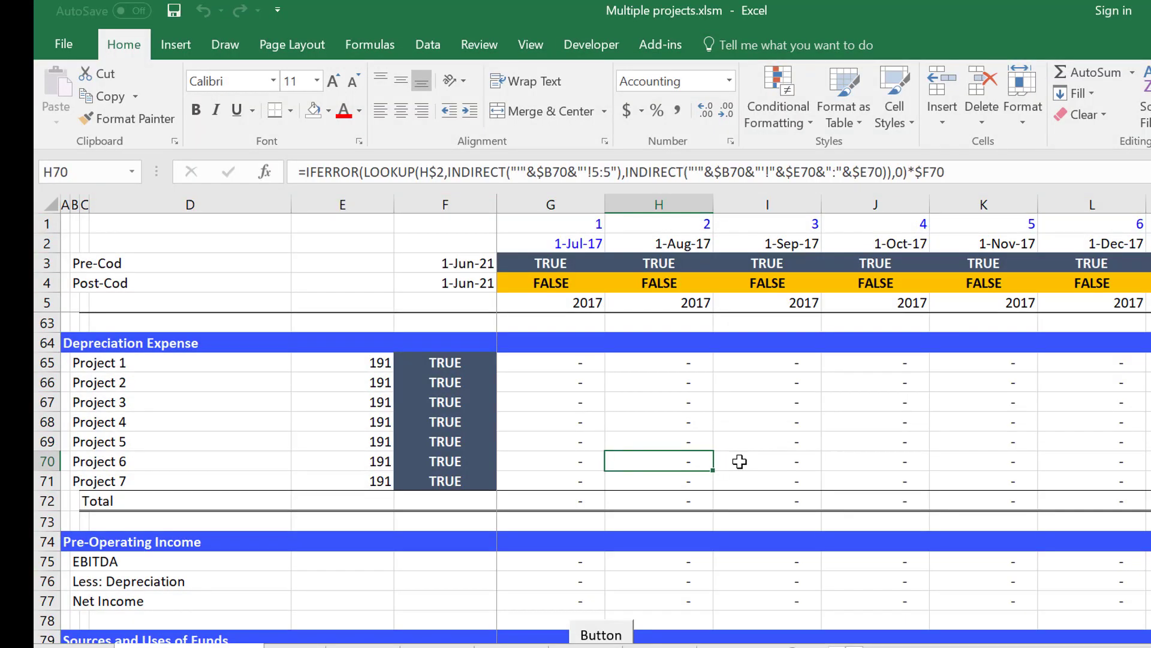
Move down to Sources and Uses of Funds and review its sources down to the Funding section.
{"action": "key", "text": "Left"}
{"action": "key", "text": "Left"}
{"action": "key", "text": "Left"}
{"action": "key", "text": "Left"}
{"action": "key", "text": "Left"}
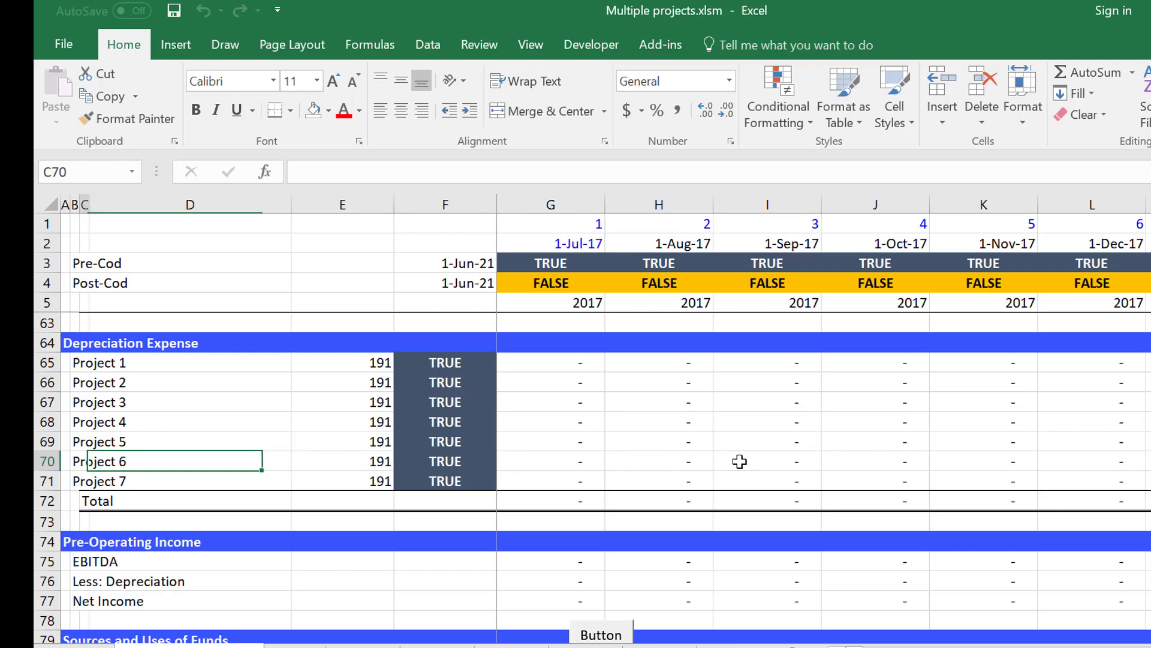
{"action": "key", "text": "Left"}
{"action": "key", "text": "Left"}
{"action": "key", "text": "ctrl+Down"}
{"action": "key", "text": "Down"}
{"action": "key", "text": "Down"}
{"action": "key", "text": "Down"}
{"action": "key", "text": "Down"}
{"action": "key", "text": "Down"}
{"action": "key", "text": "Down"}
{"action": "key", "text": "Down"}
{"action": "key", "text": "Down"}
{"action": "key", "text": "Down"}
{"action": "key", "text": "Down"}
{"action": "key", "text": "Down"}
{"action": "key", "text": "Down"}
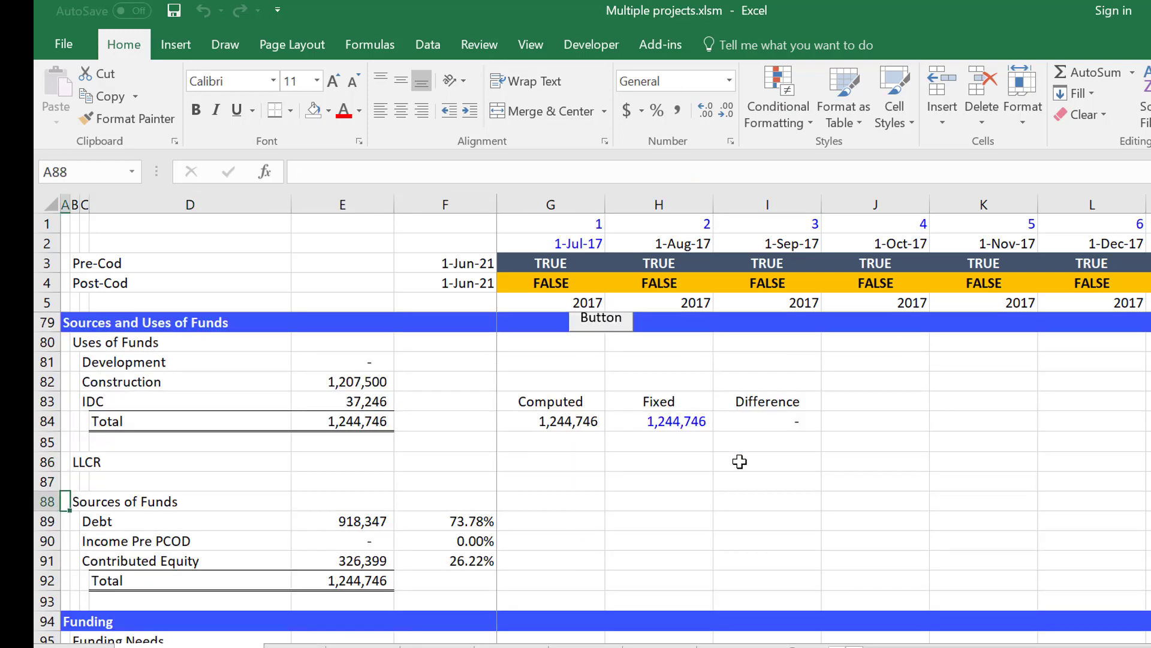
{"action": "key", "text": "Down"}
{"action": "key", "text": "Down"}
{"action": "key", "text": "Down"}
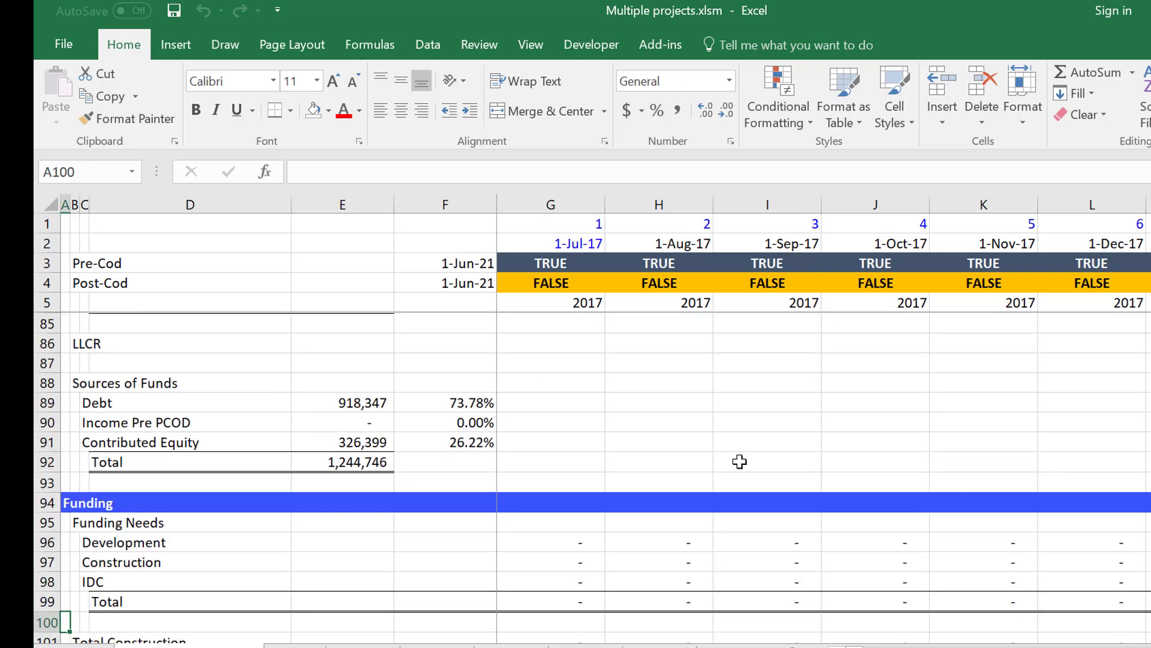
Review the Funding section from Funding Needs through Pro-Rata Percent and Debt Funding to the Periodic Sources.
{"action": "key", "text": "Up"}
{"action": "key", "text": "Up"}
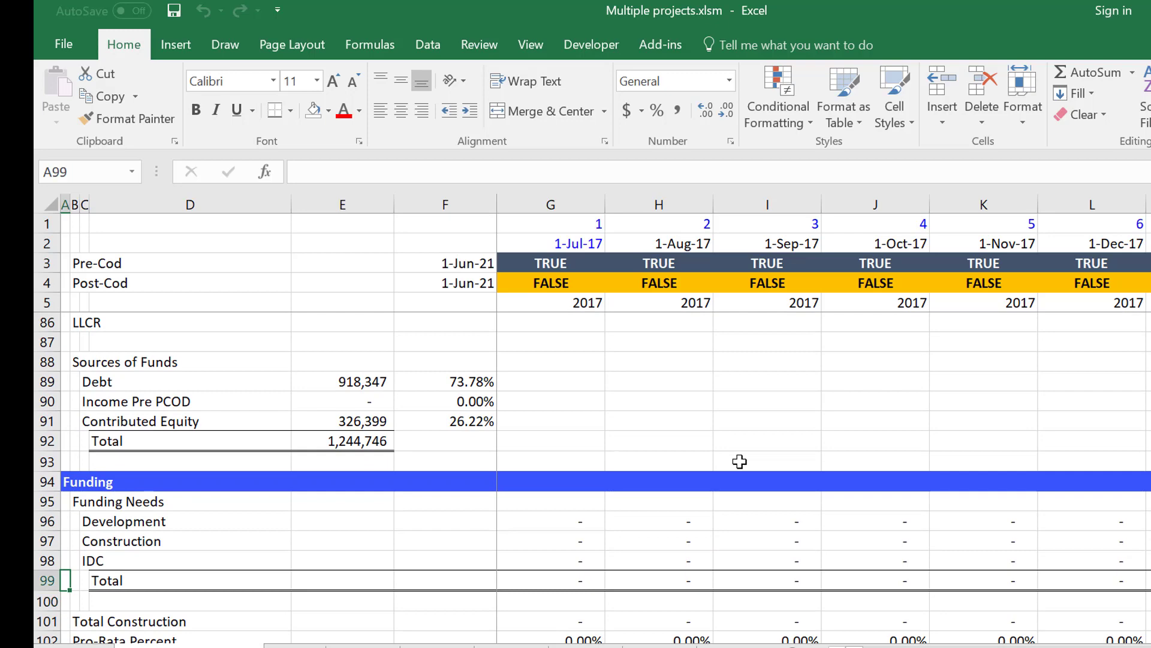
{"action": "key", "text": "Down"}
{"action": "key", "text": "Down"}
{"action": "key", "text": "Down"}
{"action": "key", "text": "Down"}
{"action": "key", "text": "Down"}
{"action": "key", "text": "Down"}
{"action": "key", "text": "Down"}
{"action": "key", "text": "Down"}
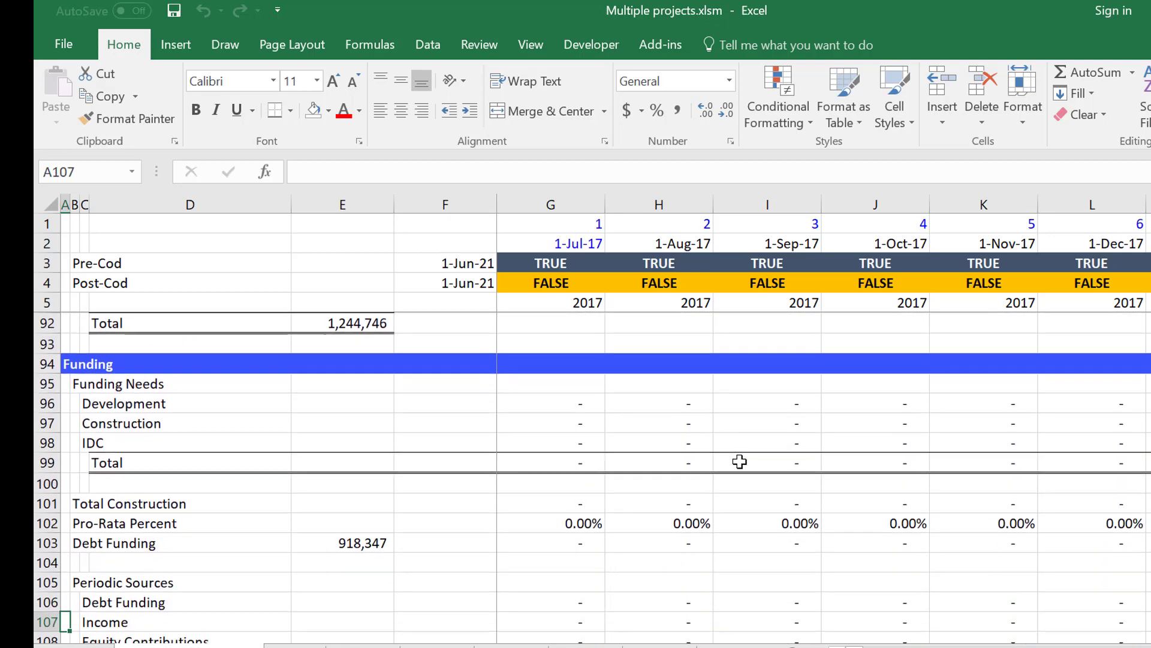
{"action": "key", "text": "Down"}
{"action": "key", "text": "Down"}
{"action": "key", "text": "Down"}
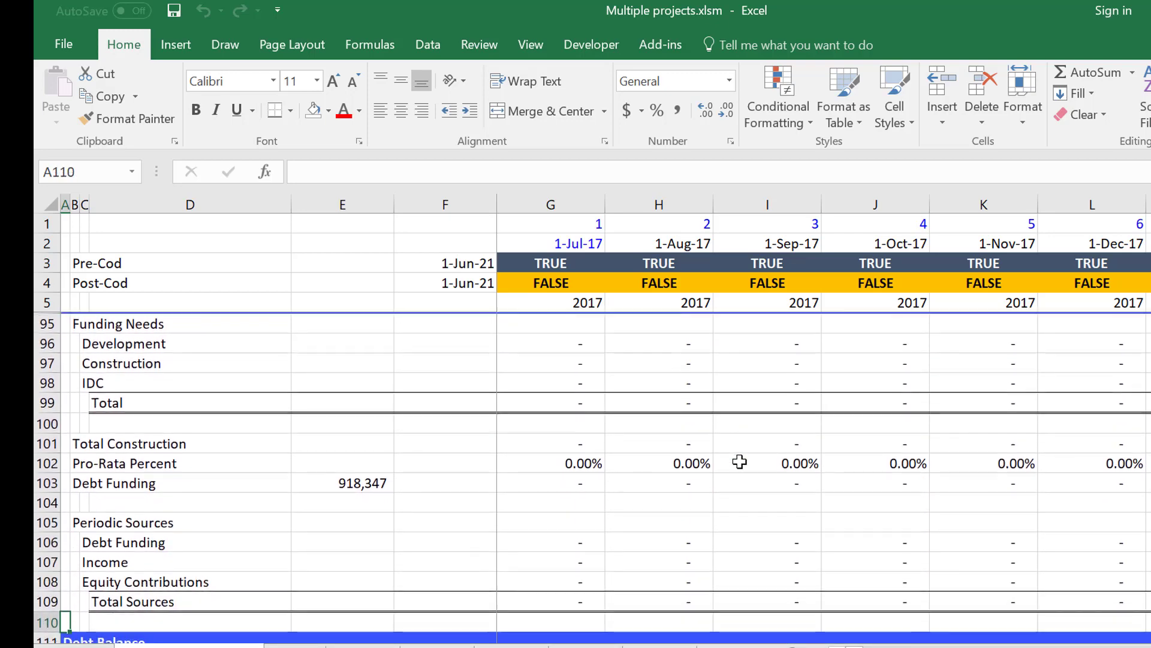
{"action": "key", "text": "Up"}
{"action": "key", "text": "Up"}
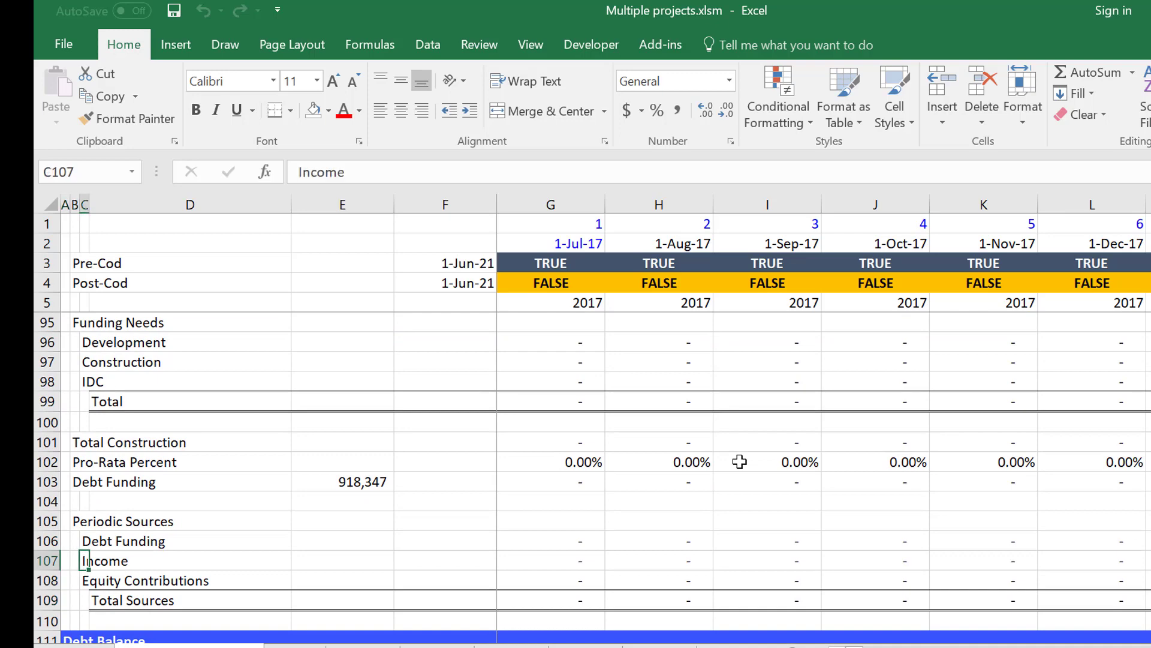
Follow the Income row of Periodic Sources along the monthly timeline through construction and past the June 2021 COD.
{"action": "key", "text": "Right"}
{"action": "key", "text": "Right"}
{"action": "key", "text": "Right"}
{"action": "key", "text": "Right"}
{"action": "key", "text": "Right"}
{"action": "key", "text": "Right"}
{"action": "key", "text": "Right"}
{"action": "key", "text": "Right"}
{"action": "key", "text": "Right"}
{"action": "key", "text": "Right"}
{"action": "key", "text": "Right"}
{"action": "key", "text": "Right"}
{"action": "key", "text": "Right"}
{"action": "key", "text": "Right"}
{"action": "key", "text": "Right"}
{"action": "key", "text": "Right"}
{"action": "key", "text": "Right"}
{"action": "key", "text": "Right"}
{"action": "key", "text": "Right"}
{"action": "key", "text": "Right"}
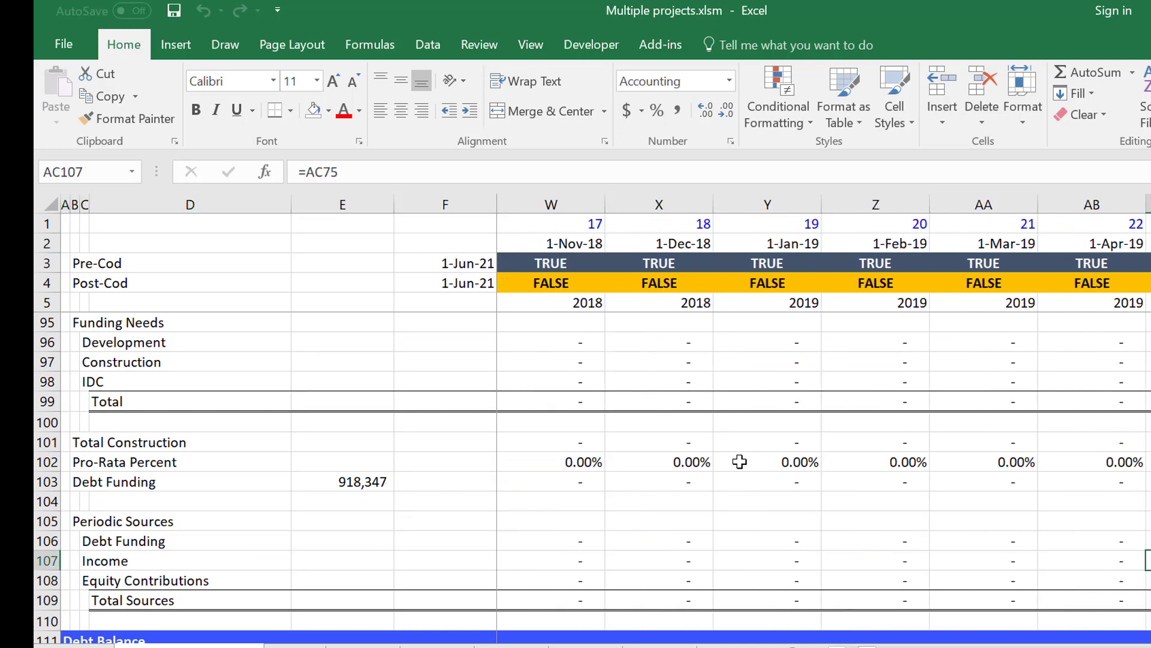
{"action": "key", "text": "Right"}
{"action": "key", "text": "Right"}
{"action": "key", "text": "Right"}
{"action": "key", "text": "Right"}
{"action": "key", "text": "Right"}
{"action": "key", "text": "Right"}
{"action": "key", "text": "Right"}
{"action": "key", "text": "Right"}
{"action": "key", "text": "Right"}
{"action": "key", "text": "Right"}
{"action": "key", "text": "Right"}
{"action": "key", "text": "Right"}
{"action": "key", "text": "Right"}
{"action": "key", "text": "Right"}
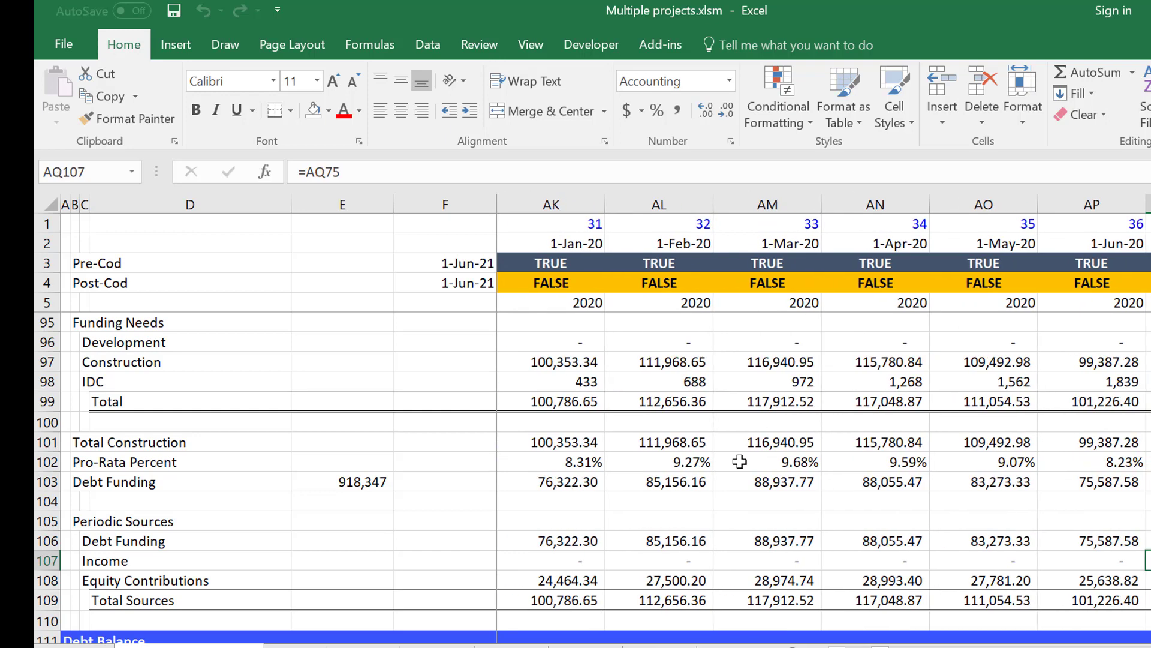
{"action": "key", "text": "Right"}
{"action": "key", "text": "Right"}
{"action": "key", "text": "Right"}
{"action": "key", "text": "Right"}
{"action": "key", "text": "Right"}
{"action": "key", "text": "Right"}
{"action": "key", "text": "Right"}
{"action": "key", "text": "Right"}
{"action": "key", "text": "Right"}
{"action": "key", "text": "Right"}
{"action": "key", "text": "Right"}
{"action": "key", "text": "Right"}
{"action": "key", "text": "Right"}
{"action": "key", "text": "Right"}
{"action": "key", "text": "Right"}
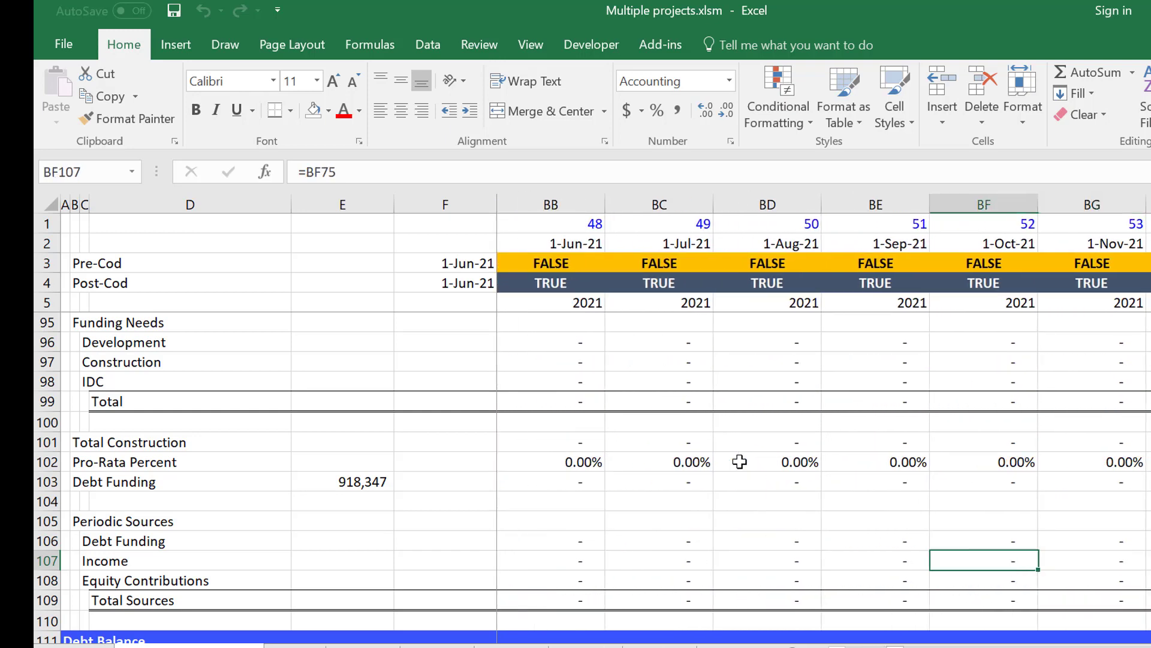
Examine the Debt Balance repayment rows around COD, from EBITDA over Post-COD Period and Debt Switch to LLCR.
{"action": "key", "text": "Left"}
{"action": "key", "text": "Left"}
{"action": "key", "text": "Left"}
{"action": "key", "text": "Down"}
{"action": "key", "text": "Down"}
{"action": "key", "text": "Down"}
{"action": "key", "text": "Left"}
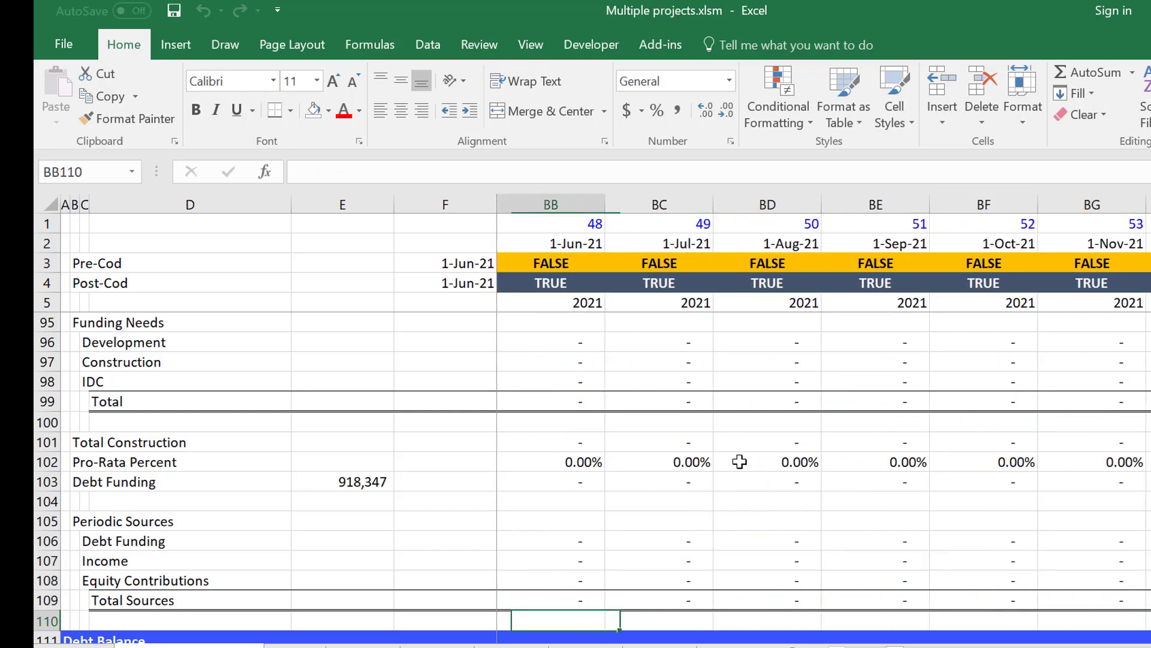
{"action": "key", "text": "Left"}
{"action": "key", "text": "Down"}
{"action": "key", "text": "Down"}
{"action": "key", "text": "Down"}
{"action": "key", "text": "Down"}
{"action": "key", "text": "Down"}
{"action": "key", "text": "Down"}
{"action": "key", "text": "Down"}
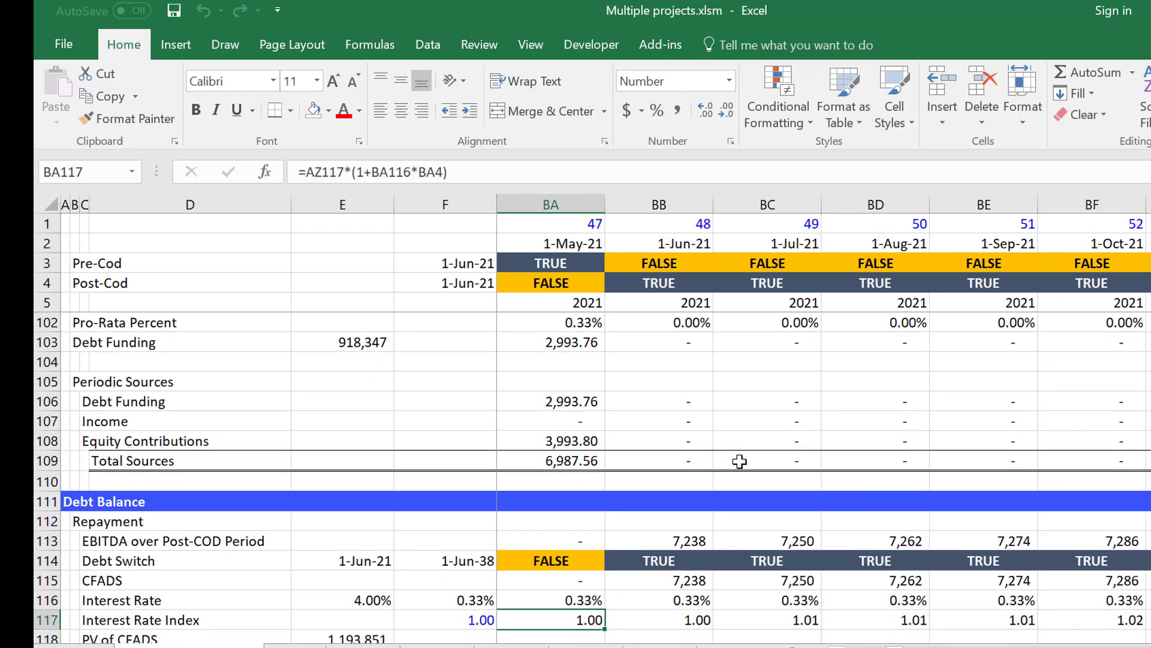
{"action": "key", "text": "Down"}
{"action": "key", "text": "Down"}
{"action": "key", "text": "Down"}
{"action": "key", "text": "Down"}
{"action": "key", "text": "Up"}
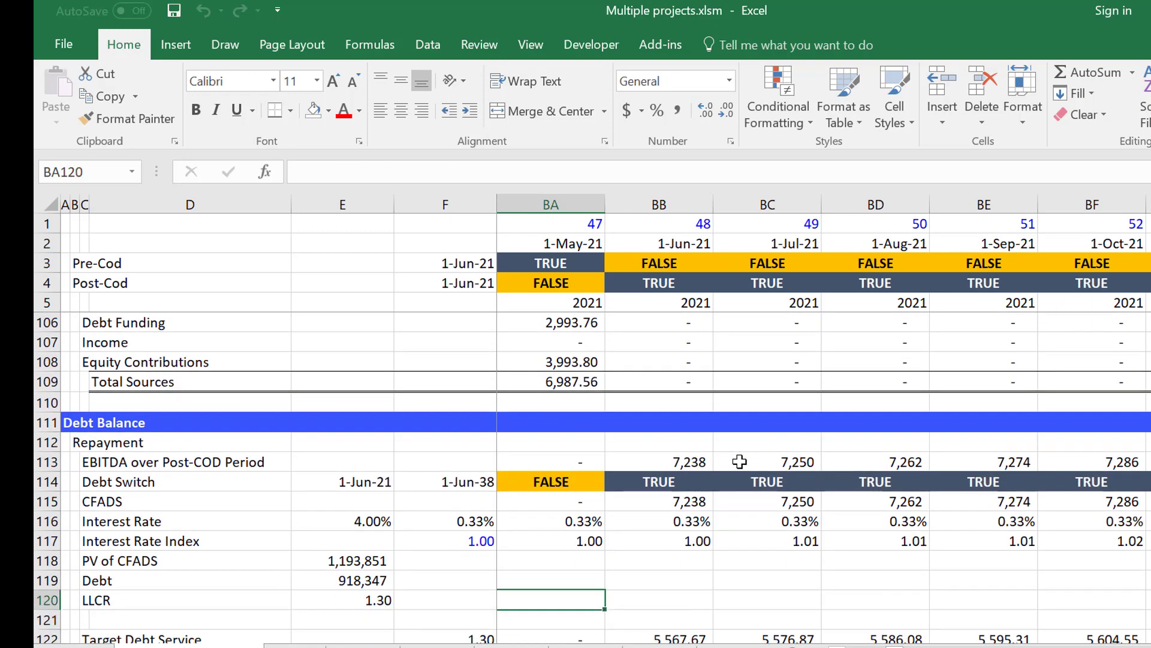
Inspect the LLCR formula in E120 and the PV of CFADS formula in E118.
{"action": "key", "text": "Left"}
{"action": "key", "text": "Left"}
{"action": "key", "text": "Left"}
{"action": "key", "text": "ctrl+Left"}
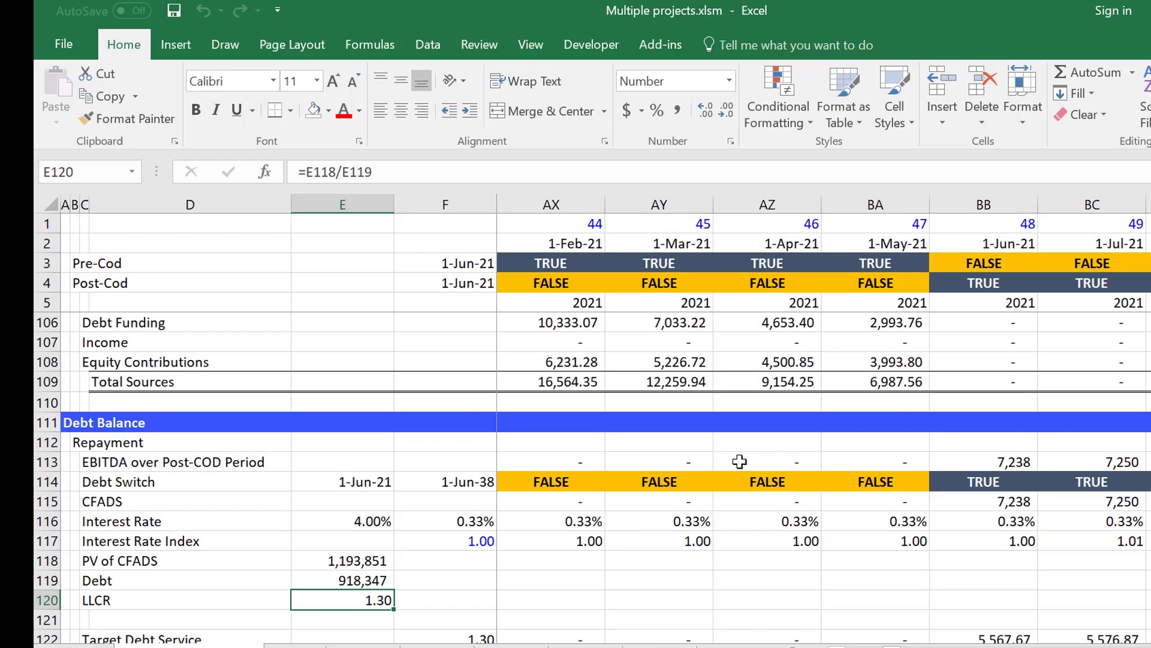
{"action": "key", "text": "Up"}
{"action": "key", "text": "Up"}
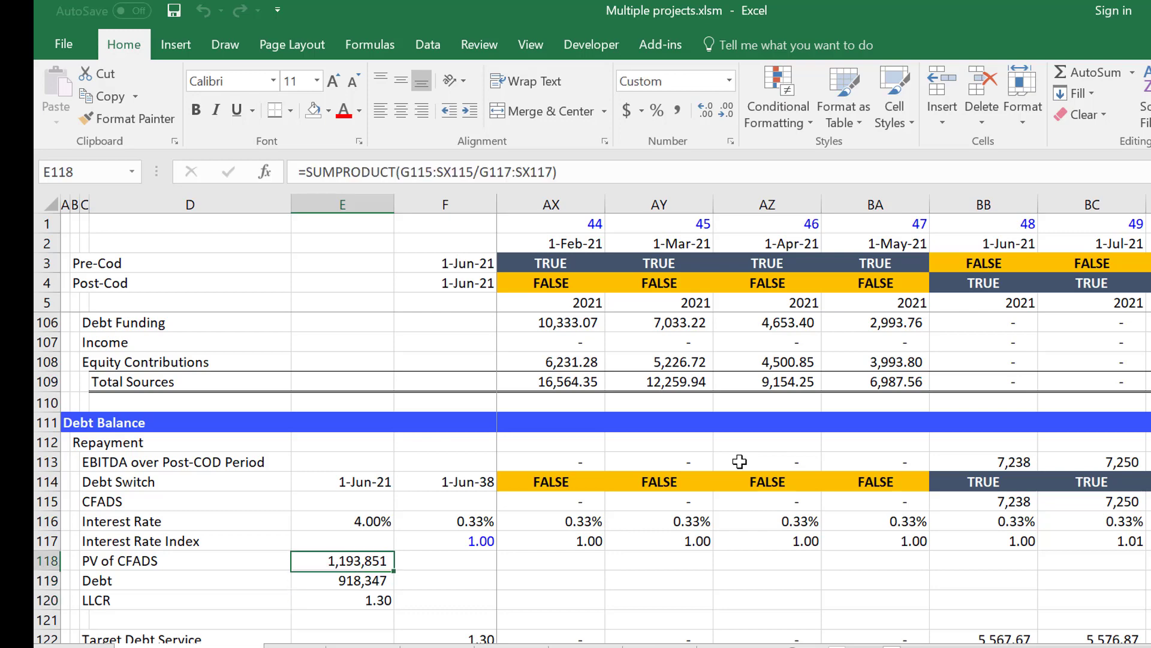
Rename the PV of CFADS label in C118 as "PV of CFADS over Loan Life".
{"action": "key", "text": "Left"}
{"action": "key", "text": "Left"}
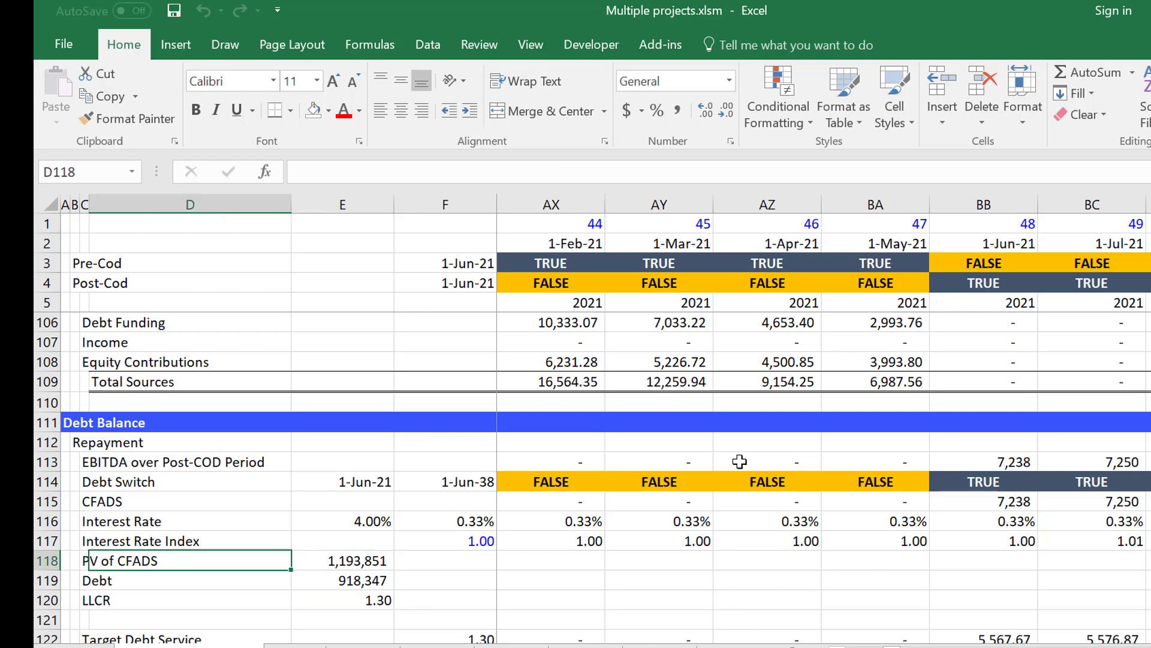
{"action": "key", "text": "F2"}
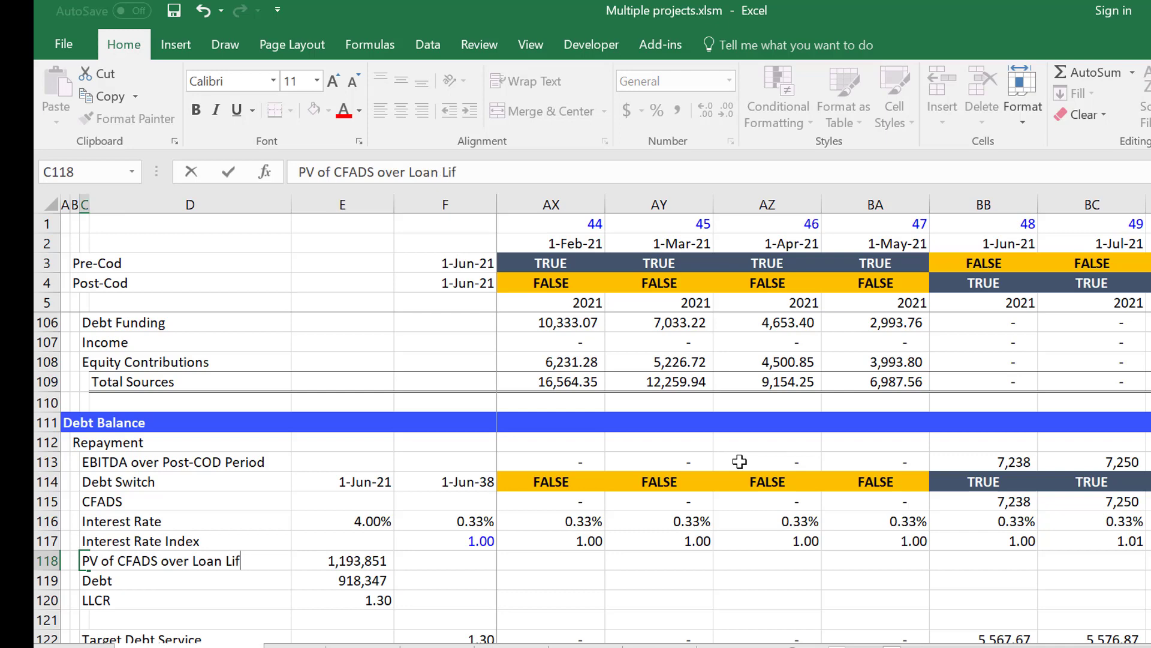
{"action": "key", "text": "Return"}
Review the Sources of Funds block and inspect the Contributed Equity formula in E91.
{"action": "key", "text": "Right"}
{"action": "key", "text": "Right"}
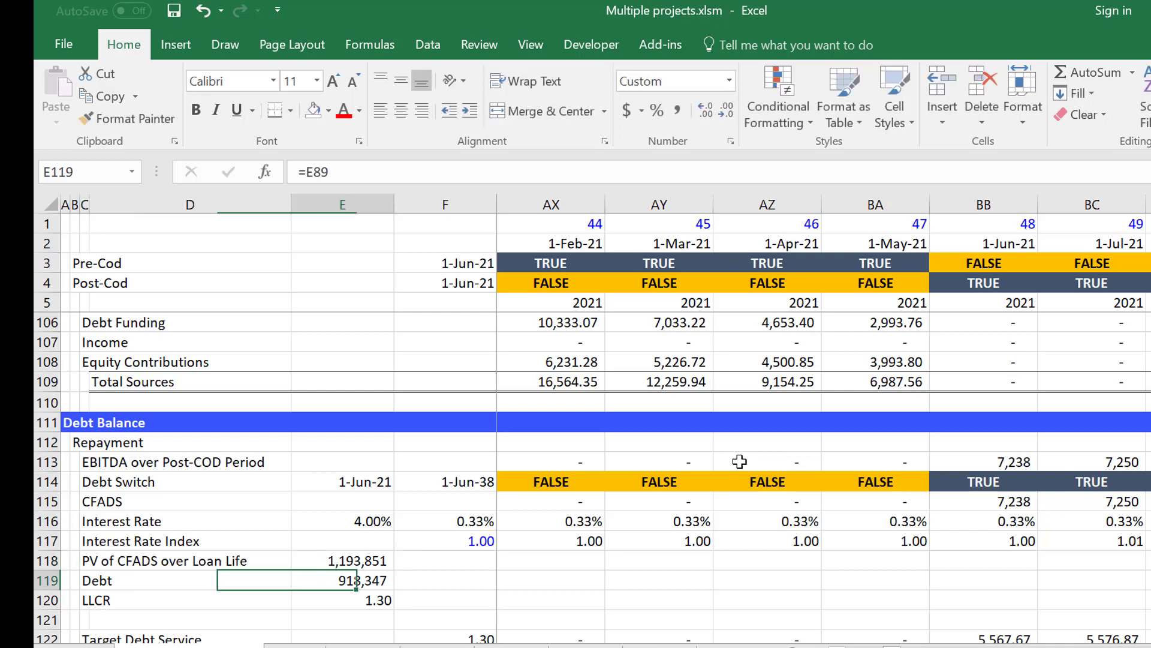
{"action": "key", "text": "Up"}
{"action": "key", "text": "Up"}
{"action": "key", "text": "Up"}
{"action": "key", "text": "Up"}
{"action": "key", "text": "Up"}
{"action": "key", "text": "Up"}
{"action": "key", "text": "Up"}
{"action": "key", "text": "Up"}
{"action": "key", "text": "Up"}
{"action": "key", "text": "Up"}
{"action": "key", "text": "Up"}
{"action": "key", "text": "Up"}
{"action": "key", "text": "Up"}
{"action": "key", "text": "Up"}
{"action": "key", "text": "Up"}
{"action": "key", "text": "Up"}
{"action": "key", "text": "Up"}
{"action": "key", "text": "Up"}
{"action": "key", "text": "Up"}
{"action": "key", "text": "Up"}
{"action": "key", "text": "Up"}
{"action": "key", "text": "Up"}
{"action": "key", "text": "Up"}
{"action": "key", "text": "Up"}
{"action": "key", "text": "Up"}
{"action": "key", "text": "Up"}
{"action": "key", "text": "Up"}
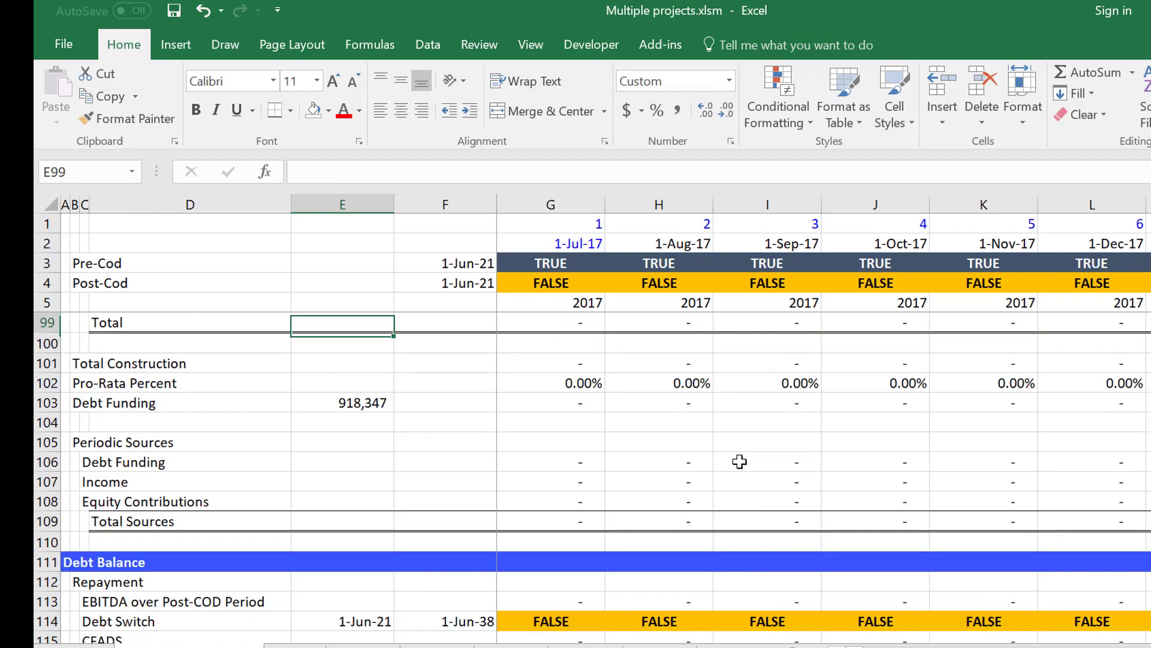
{"action": "key", "text": "Up"}
{"action": "key", "text": "Up"}
{"action": "key", "text": "Up"}
{"action": "key", "text": "Up"}
{"action": "key", "text": "Down"}
{"action": "key", "text": "Down"}
{"action": "key", "text": "Down"}
{"action": "key", "text": "Down"}
{"action": "key", "text": "Down"}
{"action": "key", "text": "Down"}
{"action": "key", "text": "Down"}
{"action": "key", "text": "Down"}
{"action": "key", "text": "Down"}
{"action": "key", "text": "Down"}
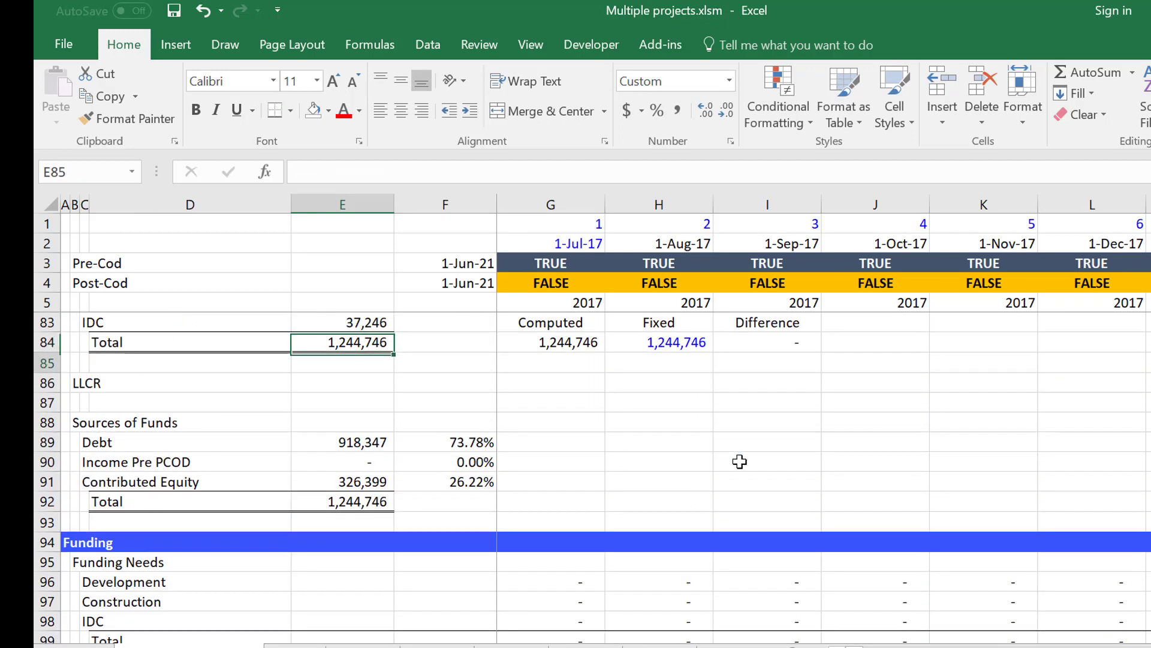
{"action": "key", "text": "Up"}
{"action": "key", "text": "Up"}
{"action": "key", "text": "Up"}
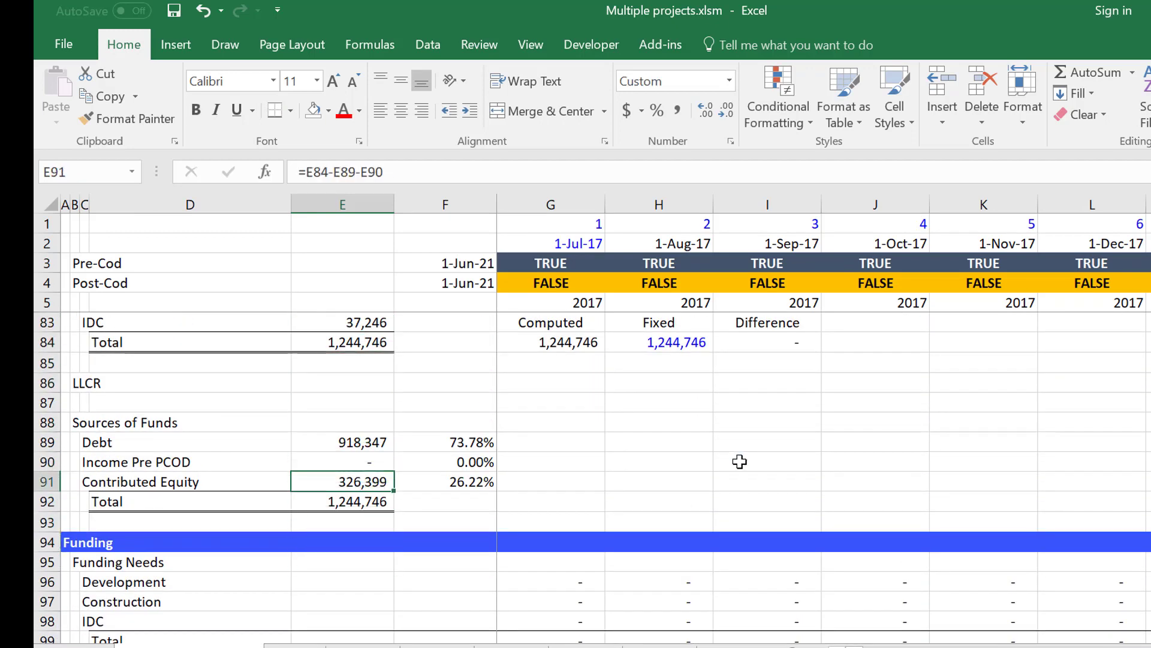
Review the rows from Funding and Periodic Sources through Debt Balance to the Cash Flow Waterfall.
{"action": "key", "text": "Down"}
{"action": "key", "text": "Down"}
{"action": "key", "text": "Down"}
{"action": "key", "text": "Down"}
{"action": "key", "text": "Down"}
{"action": "key", "text": "Down"}
{"action": "key", "text": "Down"}
{"action": "key", "text": "Down"}
{"action": "key", "text": "Down"}
{"action": "key", "text": "Down"}
{"action": "key", "text": "Down"}
{"action": "key", "text": "Down"}
{"action": "key", "text": "Down"}
{"action": "key", "text": "Down"}
{"action": "key", "text": "Down"}
{"action": "key", "text": "Down"}
{"action": "key", "text": "Down"}
{"action": "key", "text": "Down"}
{"action": "key", "text": "Down"}
{"action": "key", "text": "Down"}
{"action": "key", "text": "Down"}
{"action": "key", "text": "Down"}
{"action": "key", "text": "Down"}
{"action": "key", "text": "Down"}
{"action": "key", "text": "Down"}
{"action": "key", "text": "Down"}
{"action": "key", "text": "Down"}
{"action": "key", "text": "Down"}
{"action": "key", "text": "Down"}
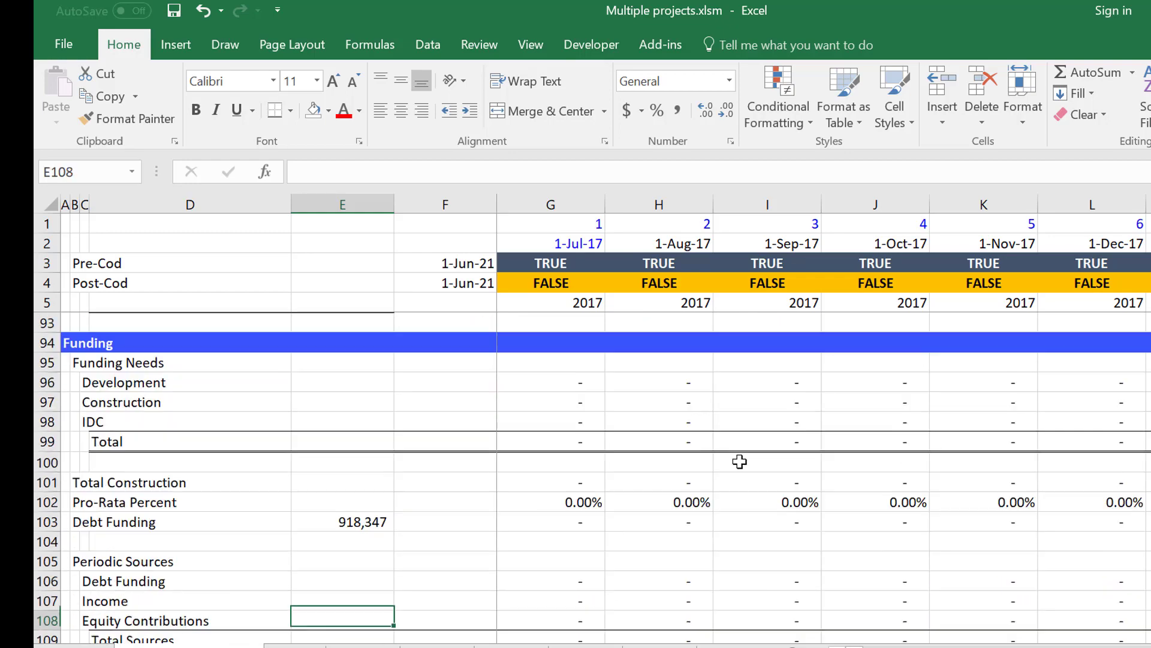
{"action": "key", "text": "Down"}
{"action": "key", "text": "Down"}
{"action": "key", "text": "Down"}
{"action": "key", "text": "Up"}
{"action": "key", "text": "Up"}
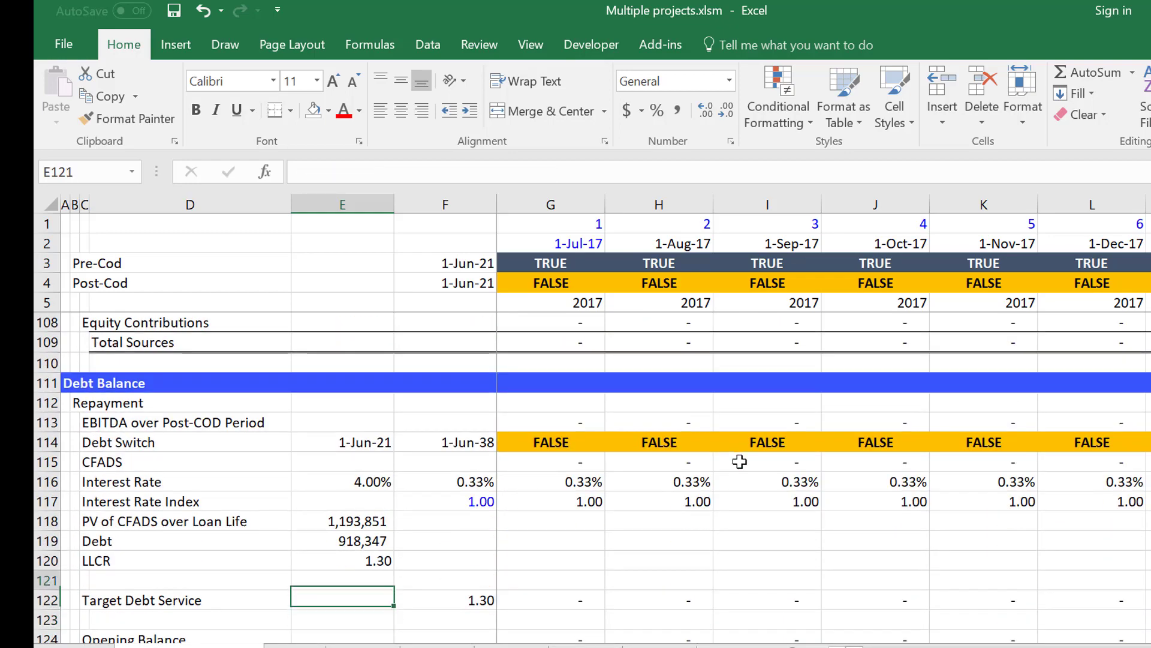
{"action": "key", "text": "Down"}
{"action": "key", "text": "Down"}
{"action": "key", "text": "Down"}
{"action": "key", "text": "Down"}
{"action": "key", "text": "Down"}
{"action": "key", "text": "Down"}
{"action": "key", "text": "Down"}
{"action": "key", "text": "Down"}
{"action": "key", "text": "Down"}
{"action": "key", "text": "Down"}
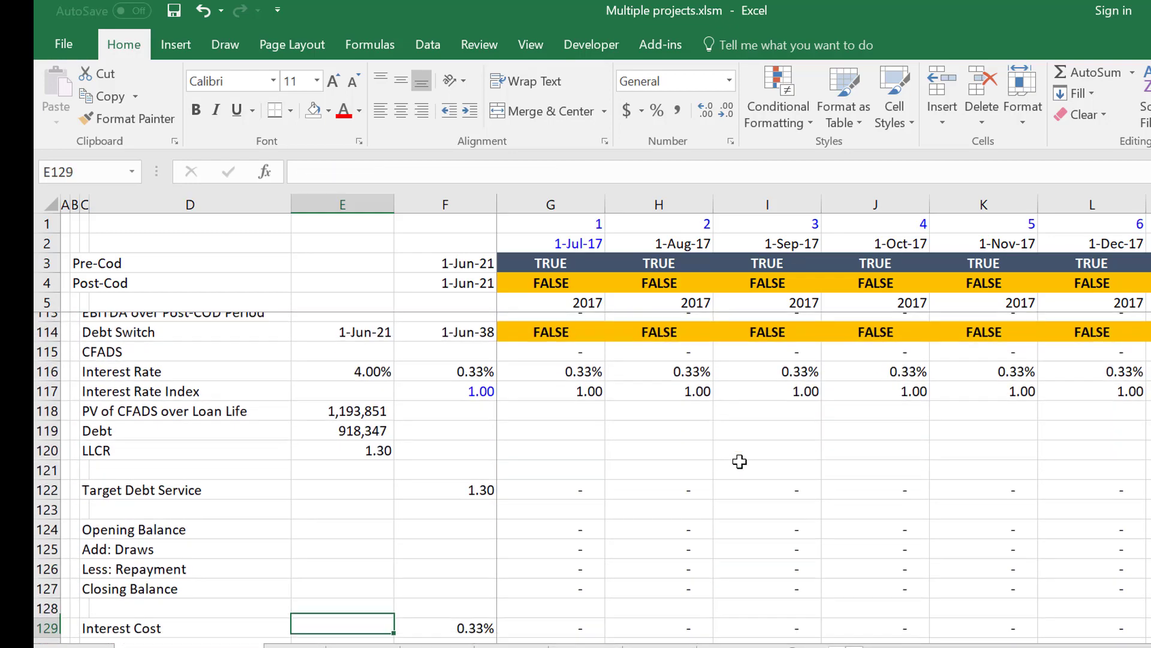
{"action": "key", "text": "Down"}
{"action": "key", "text": "Down"}
{"action": "key", "text": "Down"}
{"action": "key", "text": "Down"}
{"action": "key", "text": "Down"}
{"action": "key", "text": "Down"}
{"action": "key", "text": "Down"}
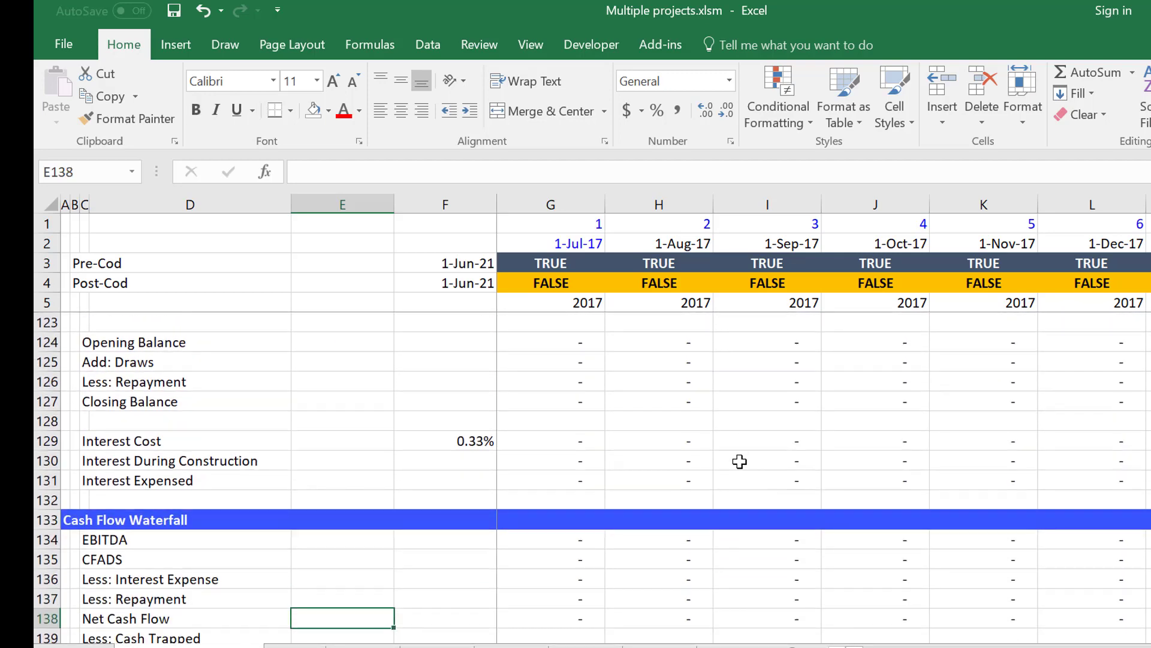
Follow the Net Cash Flow row of the Cash Flow Waterfall along the timeline past COD to January 2022.
{"action": "key", "text": "Right"}
{"action": "key", "text": "Right"}
{"action": "key", "text": "Right"}
{"action": "key", "text": "Right"}
{"action": "key", "text": "Right"}
{"action": "key", "text": "Right"}
{"action": "key", "text": "Right"}
{"action": "key", "text": "Right"}
{"action": "key", "text": "Right"}
{"action": "key", "text": "Right"}
{"action": "key", "text": "Right"}
{"action": "key", "text": "Right"}
{"action": "key", "text": "Right"}
{"action": "key", "text": "Right"}
{"action": "key", "text": "Right"}
{"action": "key", "text": "Right"}
{"action": "key", "text": "Right"}
{"action": "key", "text": "Right"}
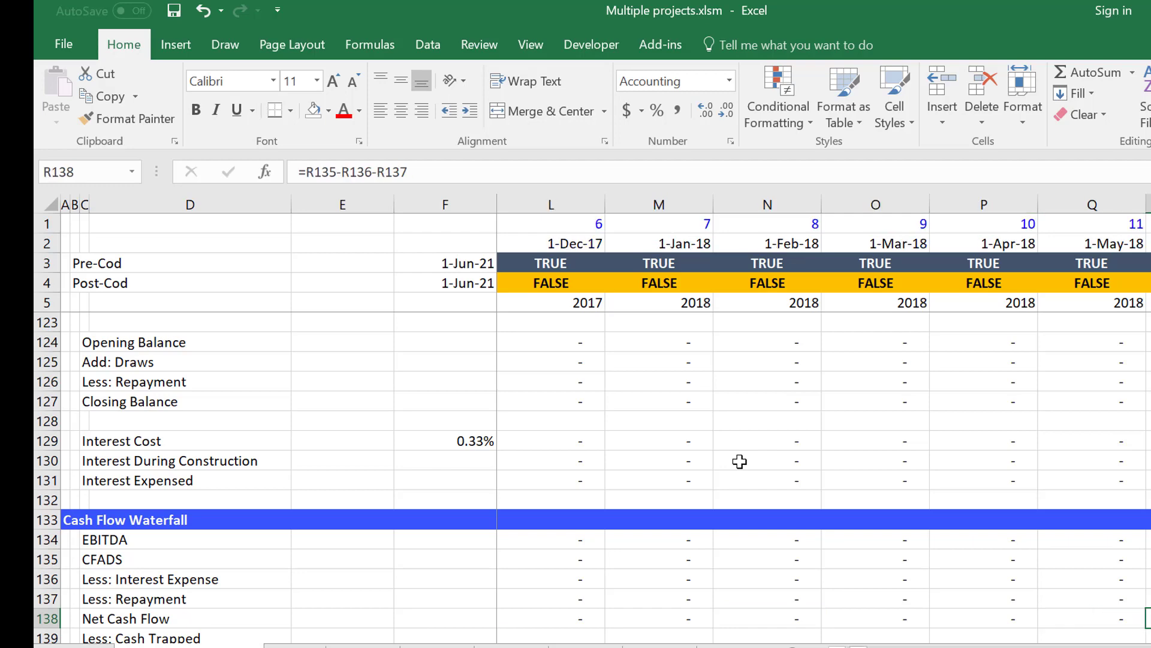
{"action": "key", "text": "Right"}
{"action": "key", "text": "Right"}
{"action": "key", "text": "Right"}
{"action": "key", "text": "Right"}
{"action": "key", "text": "Right"}
{"action": "key", "text": "Right"}
{"action": "key", "text": "Right"}
{"action": "key", "text": "Right"}
{"action": "key", "text": "Right"}
{"action": "key", "text": "Right"}
{"action": "key", "text": "Right"}
{"action": "key", "text": "Right"}
{"action": "key", "text": "Right"}
{"action": "key", "text": "Right"}
{"action": "key", "text": "Right"}
{"action": "key", "text": "Right"}
{"action": "key", "text": "Right"}
{"action": "key", "text": "Right"}
{"action": "key", "text": "Right"}
{"action": "key", "text": "Right"}
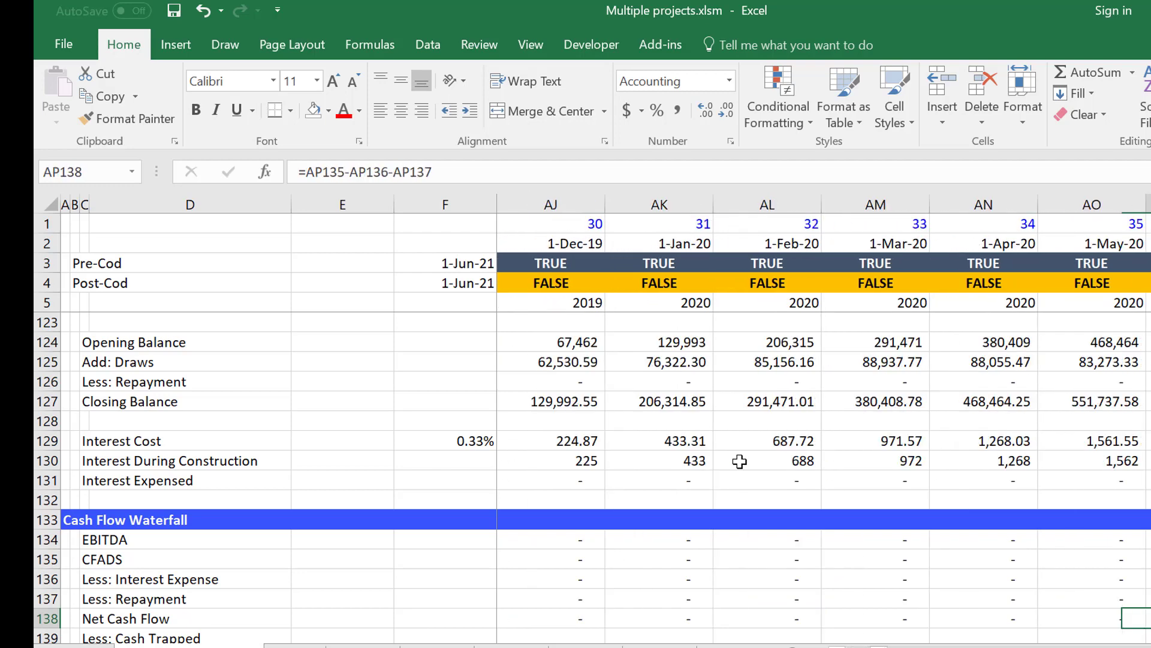
{"action": "key", "text": "Right"}
{"action": "key", "text": "Right"}
{"action": "key", "text": "Right"}
{"action": "key", "text": "Right"}
{"action": "key", "text": "Right"}
{"action": "key", "text": "Right"}
{"action": "key", "text": "Right"}
{"action": "key", "text": "Right"}
{"action": "key", "text": "Right"}
{"action": "key", "text": "Right"}
{"action": "key", "text": "Right"}
{"action": "key", "text": "Right"}
{"action": "key", "text": "Right"}
{"action": "key", "text": "Right"}
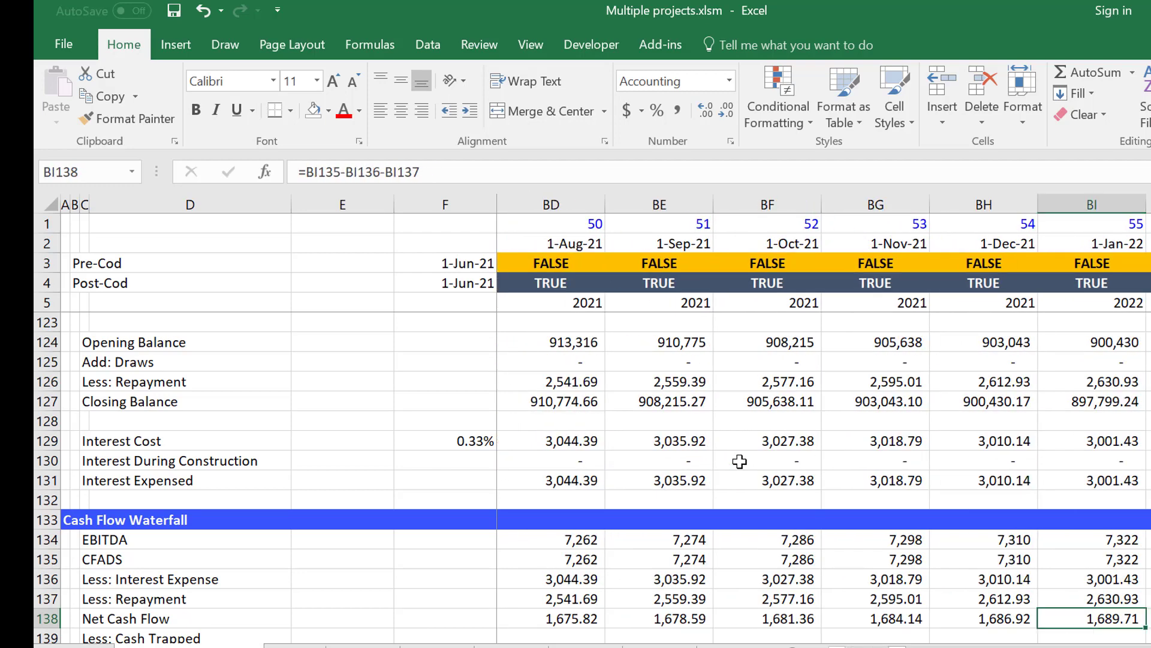
Examine the waterfall rows from Less: Cash Trapped up to Less: Interest Expense, back to the June 2021 COD column.
{"action": "key", "text": "Down"}
{"action": "key", "text": "Down"}
{"action": "key", "text": "Down"}
{"action": "key", "text": "Up"}
{"action": "key", "text": "Up"}
{"action": "key", "text": "Up"}
{"action": "key", "text": "Up"}
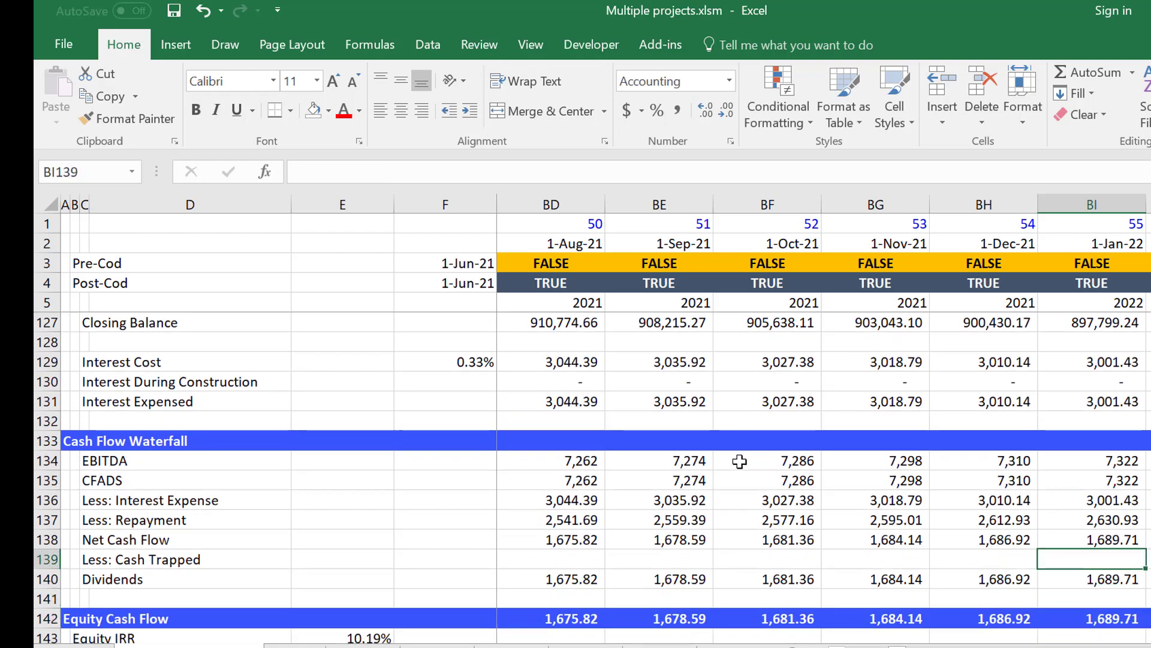
{"action": "key", "text": "Up"}
{"action": "key", "text": "Left"}
{"action": "key", "text": "Left"}
{"action": "key", "text": "Left"}
{"action": "key", "text": "Left"}
{"action": "key", "text": "Left"}
{"action": "key", "text": "Left"}
{"action": "key", "text": "Left"}
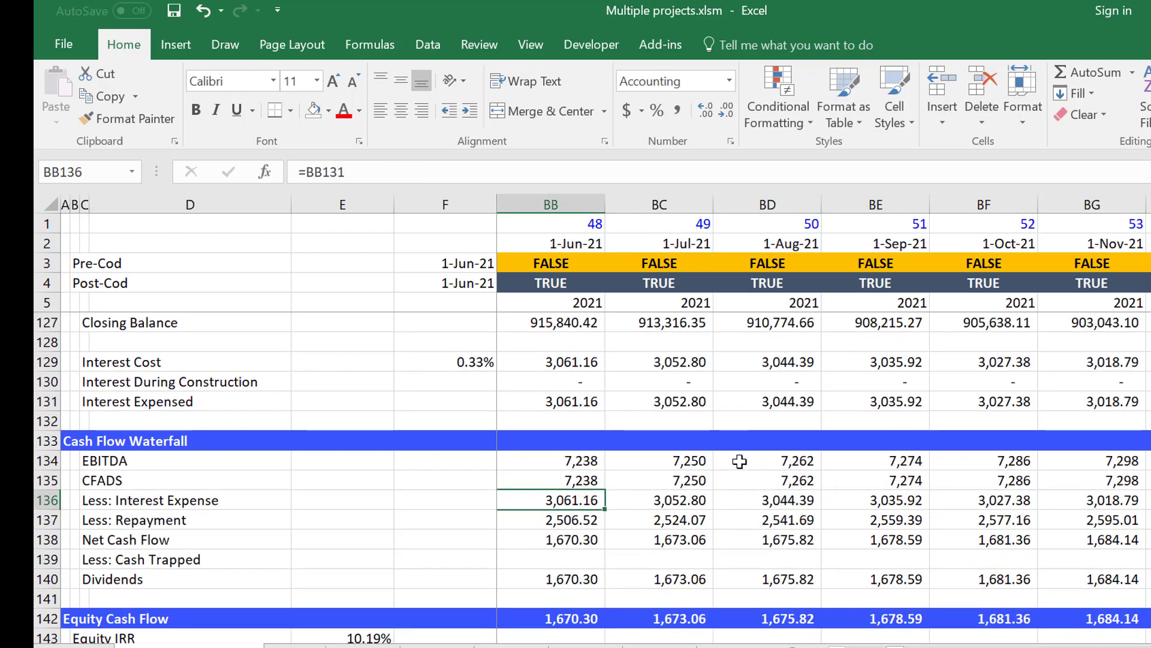
Add top and bottom borders along the CFADS row of the Cash Flow Waterfall, from its label to the end of the timeline.
{"action": "key", "text": "Left"}
{"action": "key", "text": "Left"}
{"action": "key", "text": "Left"}
{"action": "key", "text": "Left"}
{"action": "key", "text": "Left"}
{"action": "key", "text": "Left"}
{"action": "key", "text": "Left"}
{"action": "key", "text": "Left"}
{"action": "key", "text": "Left"}
{"action": "key", "text": "Left"}
{"action": "key", "text": "Left"}
{"action": "key", "text": "Left"}
{"action": "key", "text": "Left"}
{"action": "key", "text": "Left"}
{"action": "key", "text": "Left"}
{"action": "key", "text": "Left"}
{"action": "key", "text": "Left"}
{"action": "key", "text": "Left"}
{"action": "key", "text": "Left"}
{"action": "key", "text": "Left"}
{"action": "key", "text": "Up"}
{"action": "key", "text": "Left"}
{"action": "key", "text": "Left"}
{"action": "key", "text": "Left"}
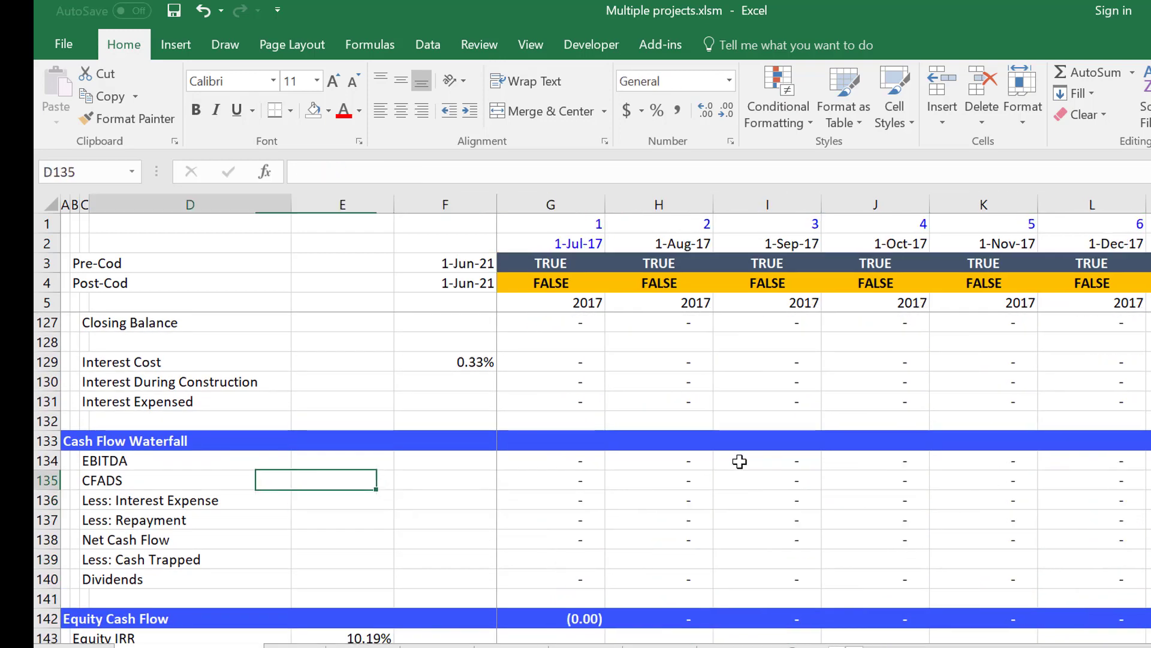
{"action": "key", "text": "ctrl+shift+Right"}
{"action": "key", "text": "ctrl+shift+Right"}
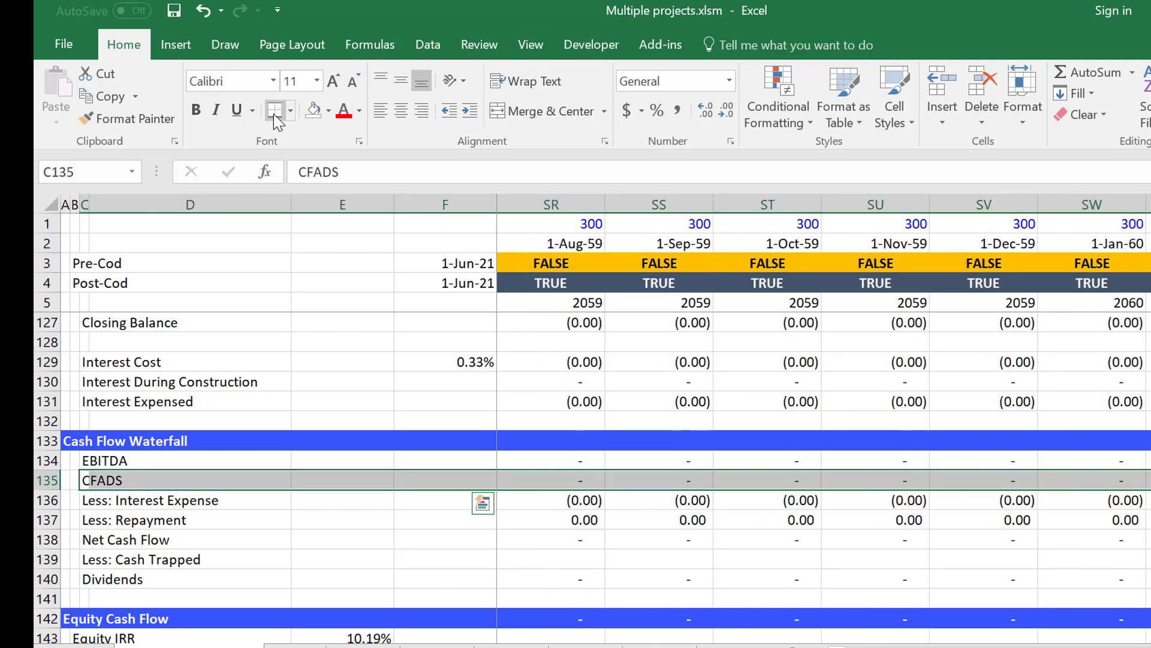
Add top and bottom borders along the Dividends row, from its label to the end of the timeline.
{"action": "key", "text": "Down"}
{"action": "key", "text": "Down"}
{"action": "key", "text": "Down"}
{"action": "key", "text": "Down"}
{"action": "key", "text": "Down"}
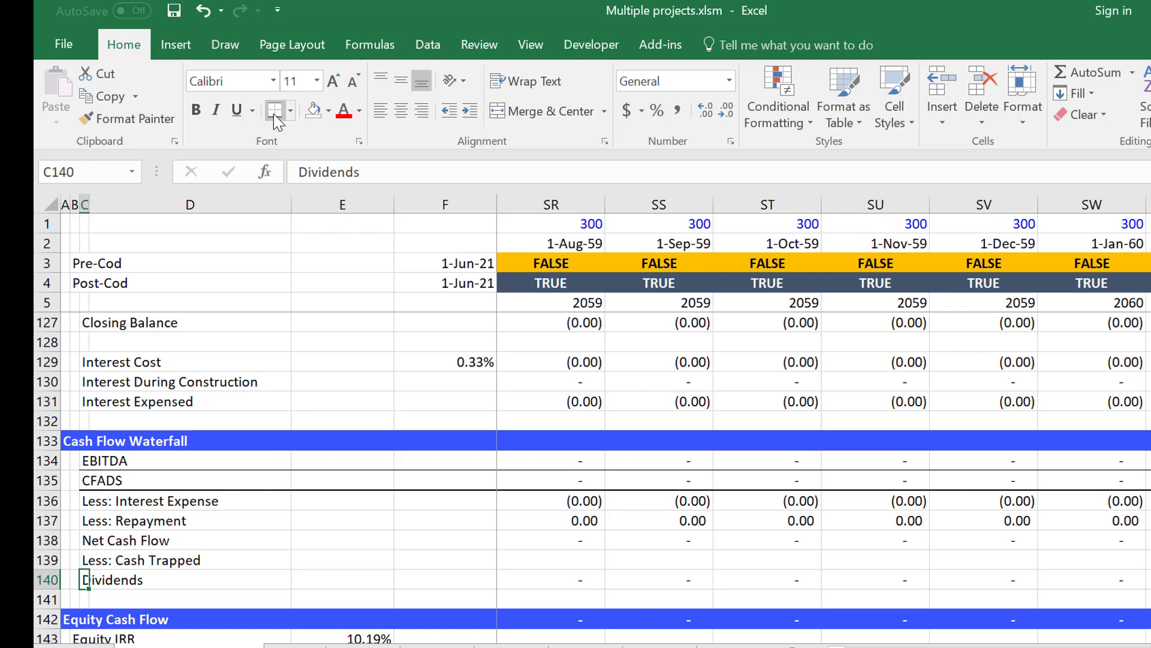
{"action": "key", "text": "ctrl+shift+Right"}
{"action": "key", "text": "ctrl+shift+Right"}
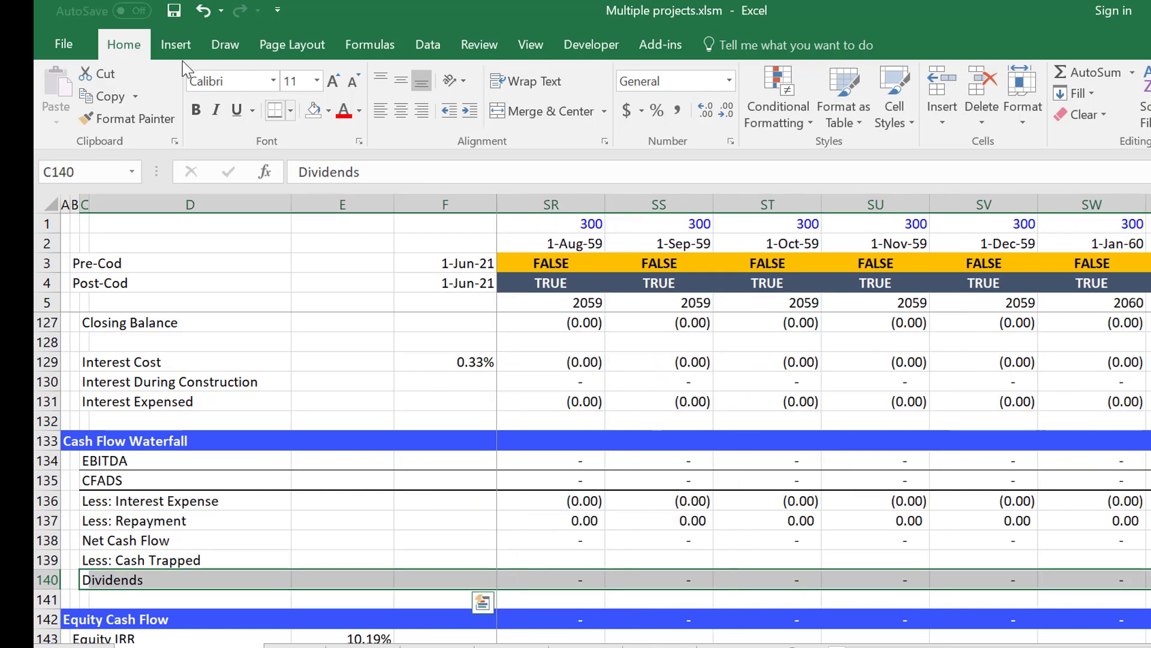
{"action": "key", "text": "Left"}
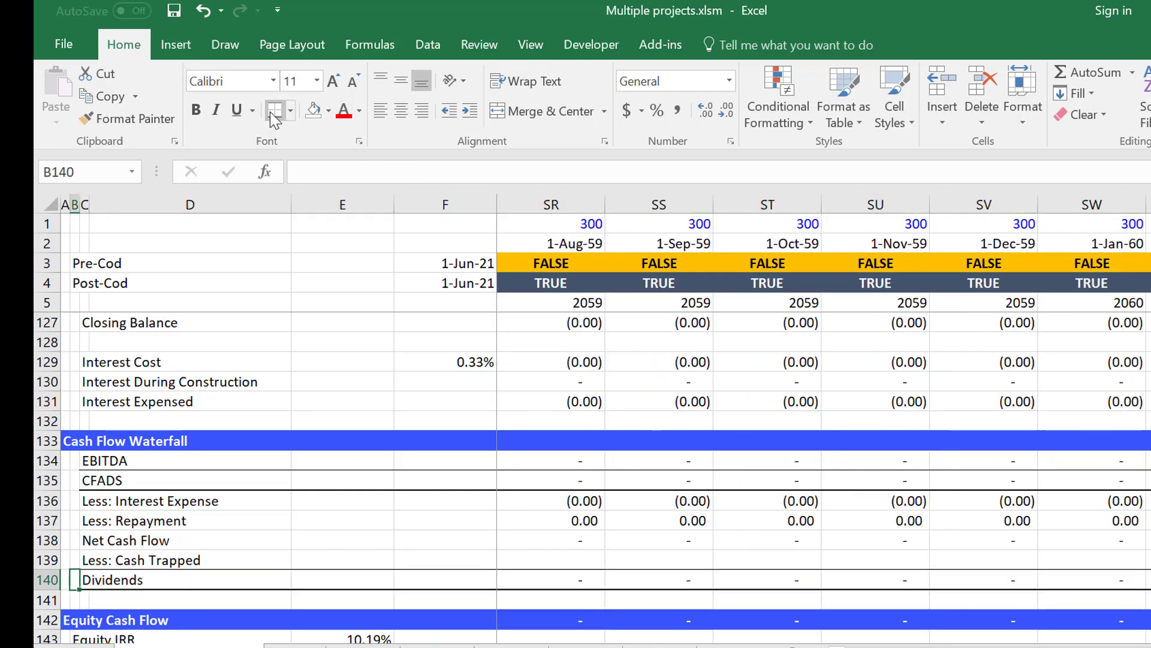
Add top and bottom borders along the Net Cash Flow row, from its label to the end of the timeline.
{"action": "key", "text": "Up"}
{"action": "key", "text": "Up"}
{"action": "key", "text": "Right"}
{"action": "key", "text": "ctrl+shift+Right"}
{"action": "key", "text": "ctrl+shift+Right"}
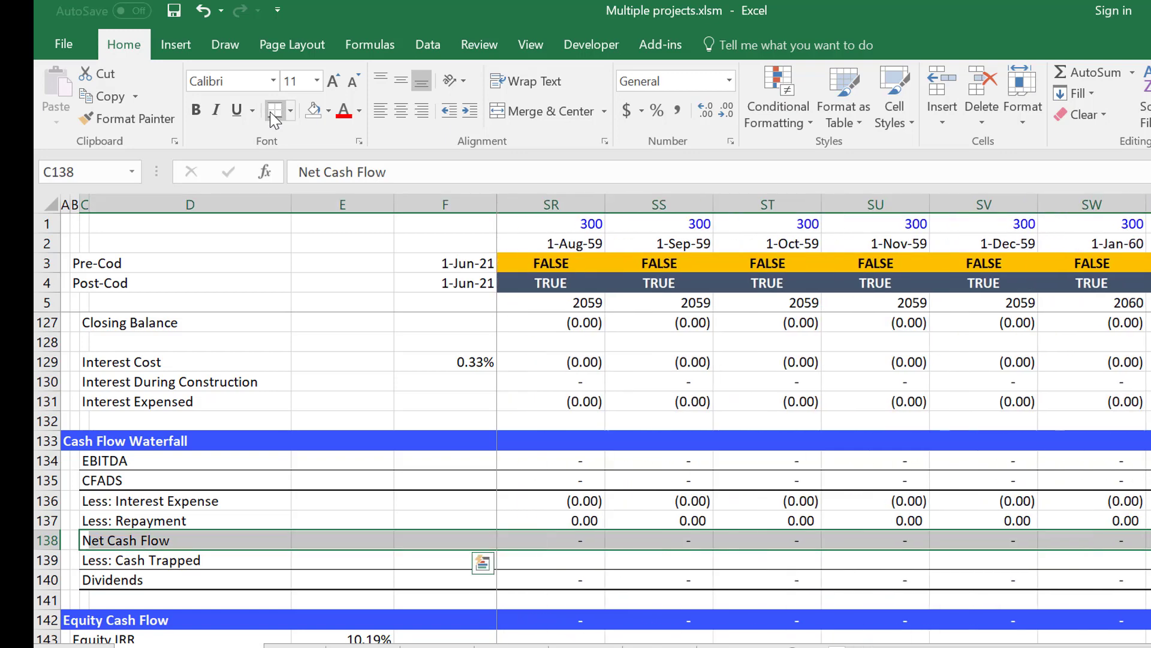
{"action": "left_click", "coordinate": [274, 109]}
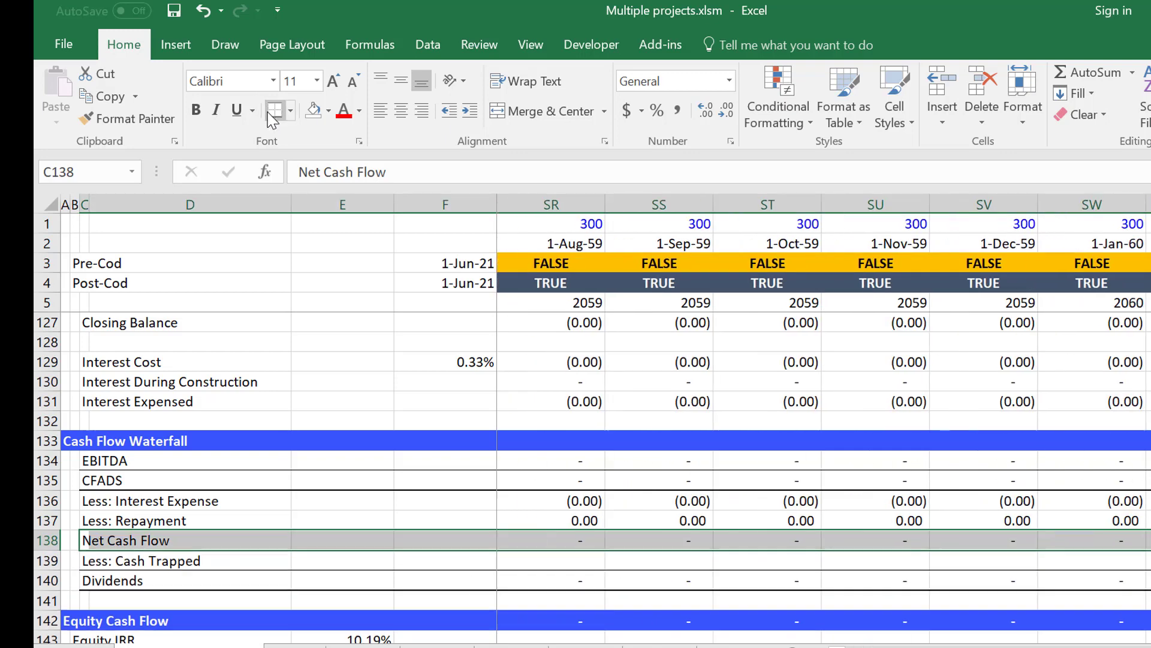
Review the Equity Cash Flow and DSCR rows below the waterfall and inspect the Equity IRR XIRR formula in E143.
{"action": "key", "text": "Down"}
{"action": "key", "text": "Down"}
{"action": "key", "text": "Down"}
{"action": "key", "text": "Down"}
{"action": "key", "text": "Down"}
{"action": "key", "text": "Down"}
{"action": "key", "text": "Down"}
{"action": "key", "text": "Down"}
{"action": "key", "text": "Down"}
{"action": "key", "text": "Down"}
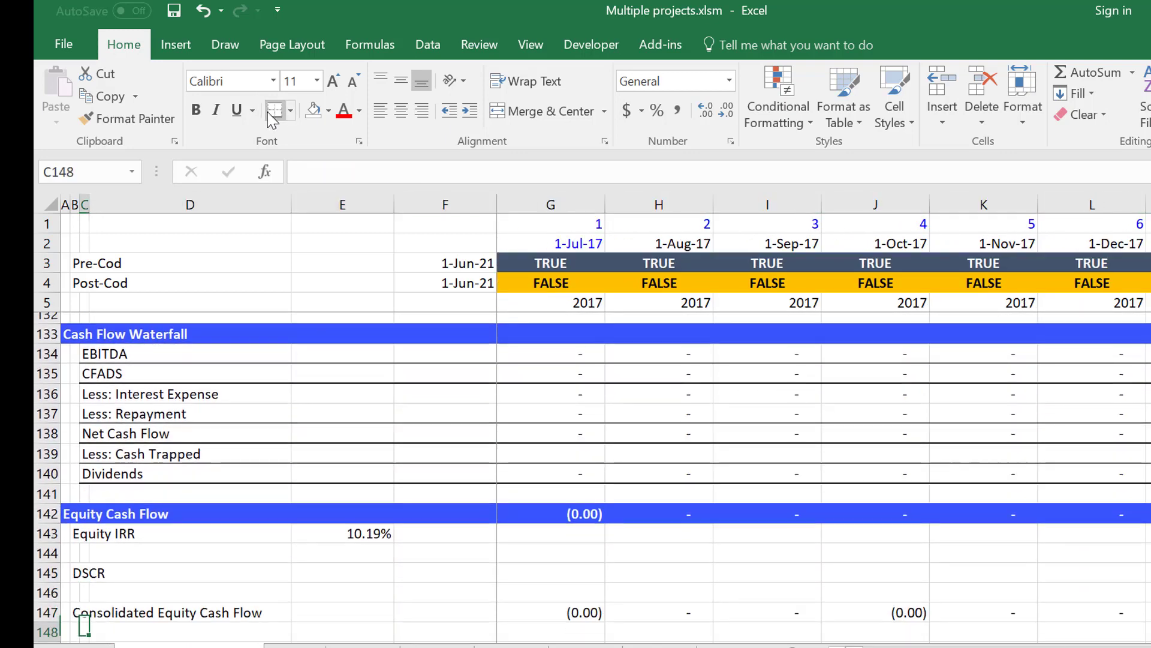
{"action": "key", "text": "Up"}
{"action": "key", "text": "Up"}
{"action": "key", "text": "Up"}
{"action": "key", "text": "Up"}
{"action": "key", "text": "Up"}
{"action": "key", "text": "Right"}
{"action": "key", "text": "Right"}
{"action": "key", "text": "Right"}
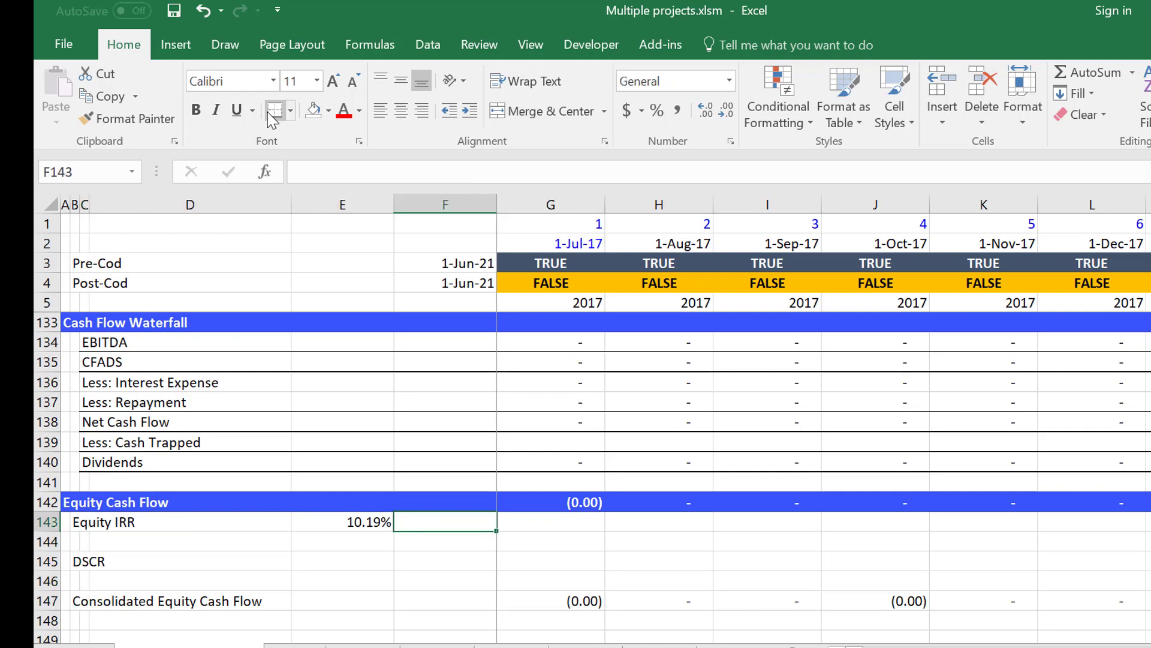
{"action": "key", "text": "Left"}
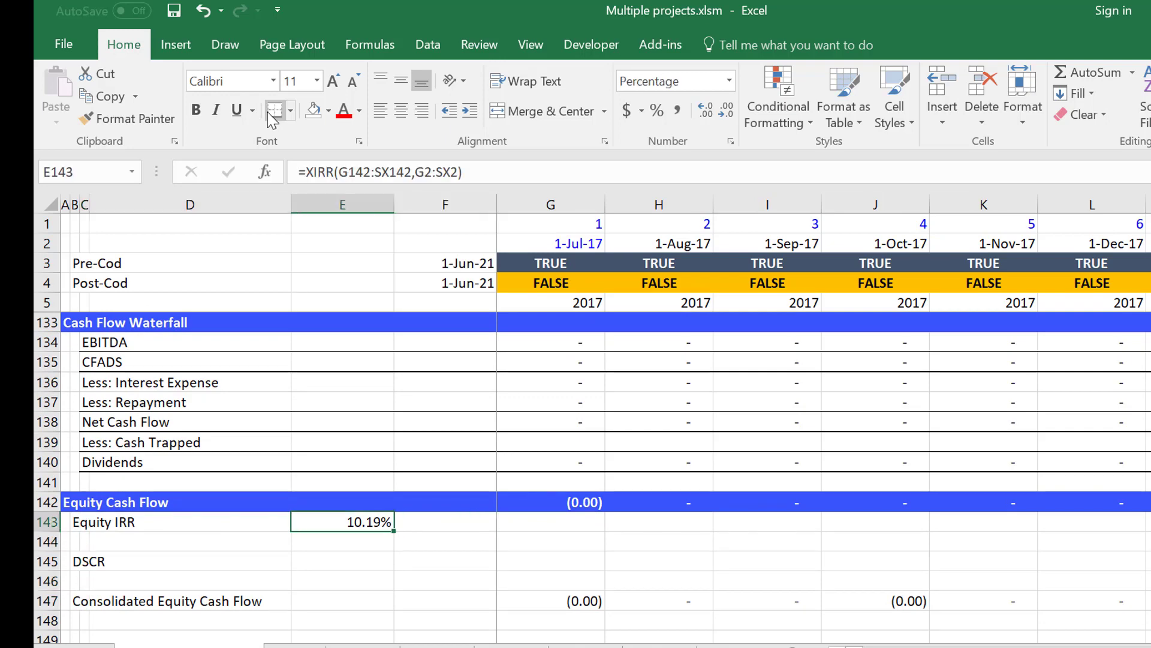
Return to Consolidated Assumptions and compare the Separate SPV and Consolidated equity IRRs.
{"action": "key", "text": "Up"}
{"action": "key", "text": "Up"}
{"action": "key", "text": "Up"}
{"action": "key", "text": "Up"}
{"action": "key", "text": "Up"}
{"action": "key", "text": "Up"}
{"action": "key", "text": "Up"}
{"action": "key", "text": "Up"}
{"action": "key", "text": "Up"}
{"action": "key", "text": "Up"}
{"action": "key", "text": "Up"}
{"action": "key", "text": "Up"}
{"action": "key", "text": "Up"}
{"action": "key", "text": "Up"}
{"action": "key", "text": "Up"}
{"action": "key", "text": "Up"}
{"action": "key", "text": "Up"}
{"action": "key", "text": "Up"}
{"action": "key", "text": "Up"}
{"action": "key", "text": "Up"}
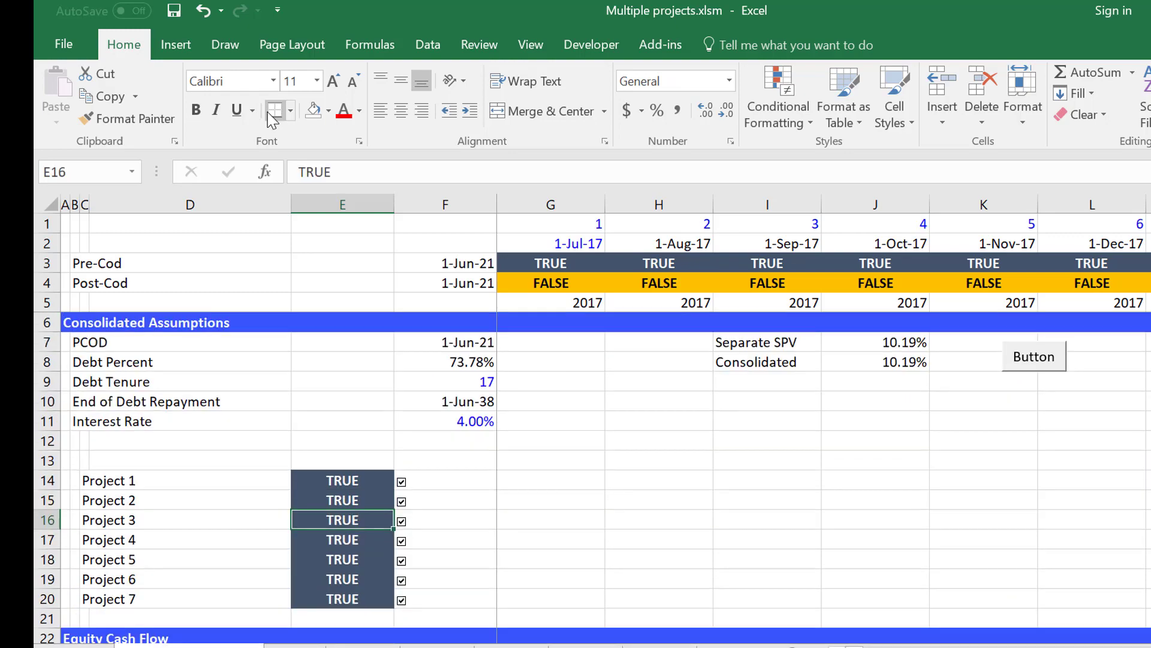
{"action": "key", "text": "Right"}
{"action": "key", "text": "Right"}
{"action": "key", "text": "Right"}
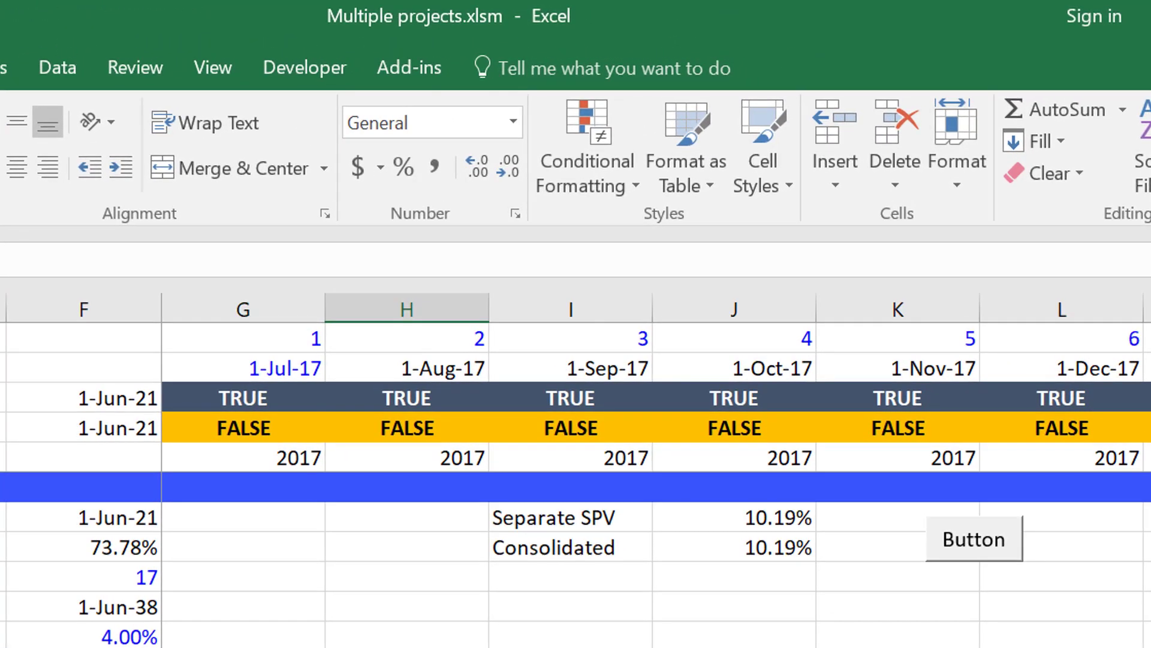
{"action": "key", "text": "Up"}
{"action": "key", "text": "Up"}
{"action": "key", "text": "Right"}
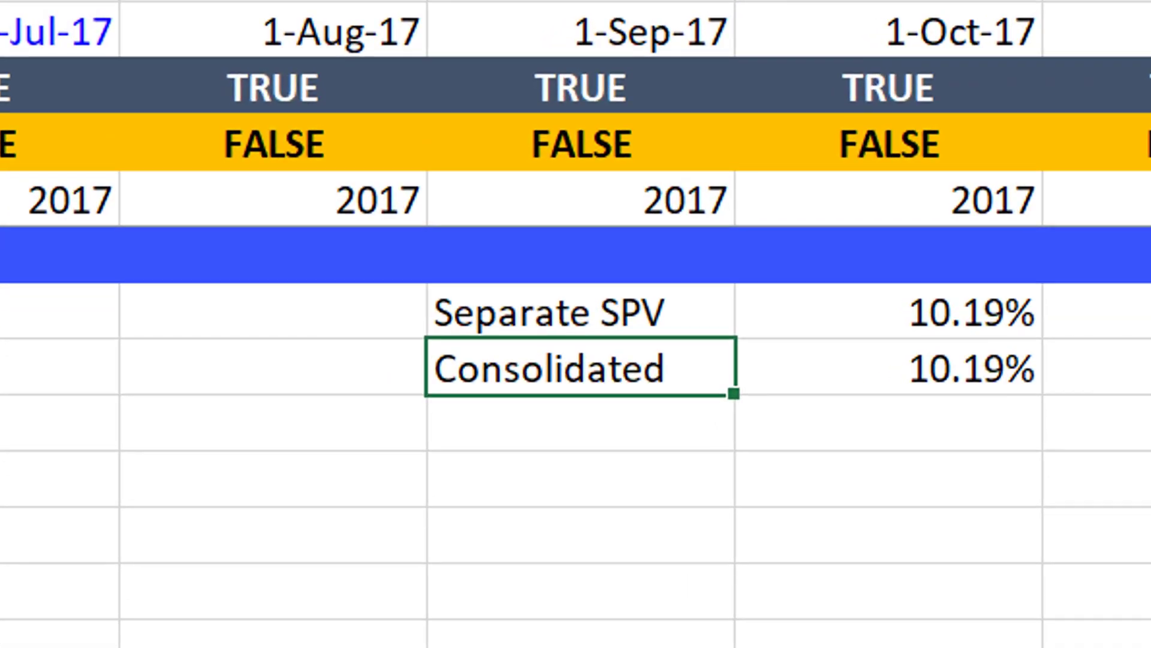
{"action": "key", "text": "Right"}
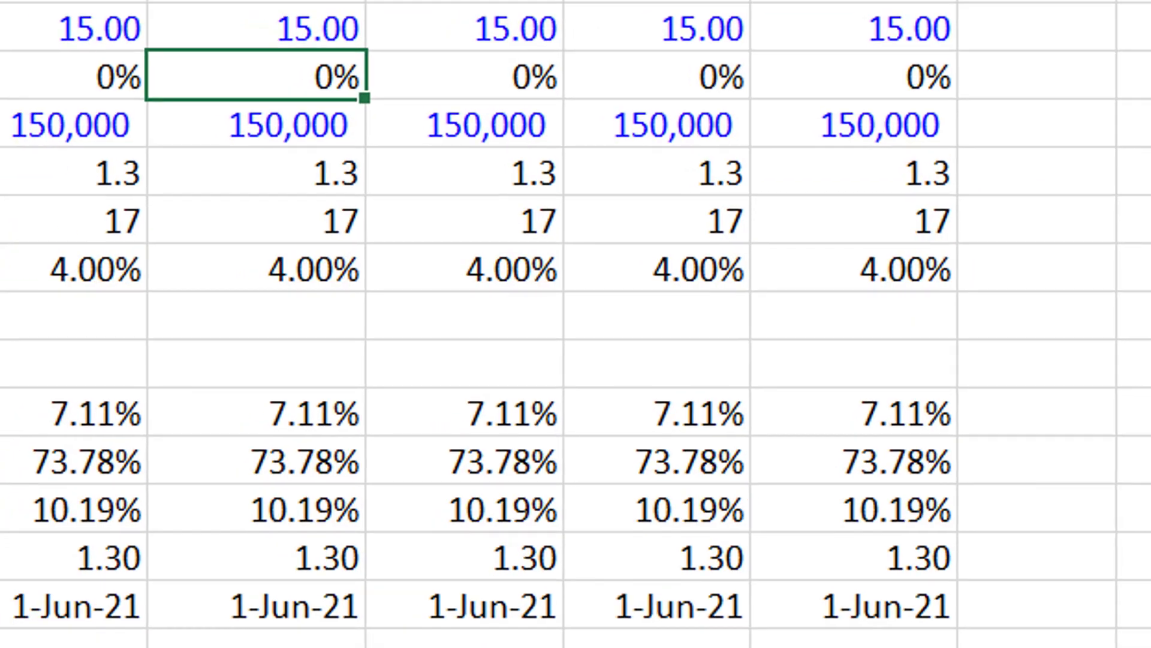
Set the month gap between successive project start dates to 5 in M5 of the Consolidated Inputs sheet.
{"action": "scroll", "coordinate": [301, 11], "scroll_direction": "up", "scroll_amount": 4}
{"action": "key", "text": "Up"}
{"action": "key", "text": "Up"}
{"action": "key", "text": "Up"}
{"action": "key", "text": "Up"}
{"action": "key", "text": "Up"}
{"action": "key", "text": "Up"}
{"action": "key", "text": "Up"}
{"action": "key", "text": "Up"}
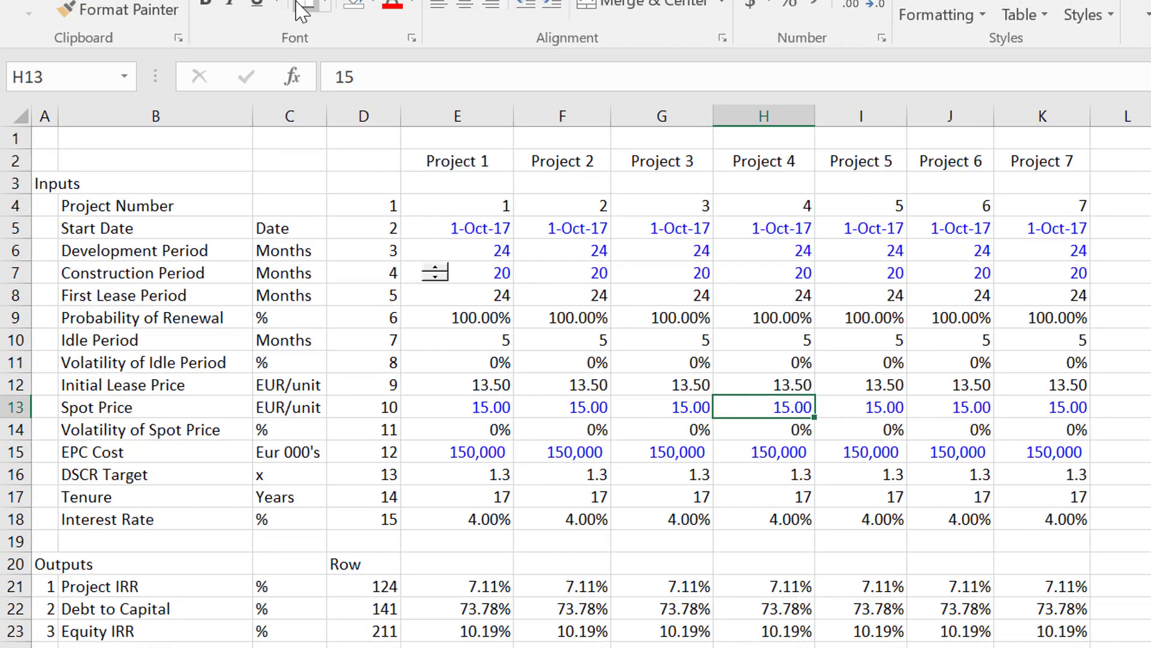
{"action": "key", "text": "Up"}
{"action": "key", "text": "Up"}
{"action": "key", "text": "Left"}
{"action": "key", "text": "Down"}
{"action": "key", "text": "Right"}
{"action": "key", "text": "Right"}
{"action": "key", "text": "Right"}
{"action": "key", "text": "Right"}
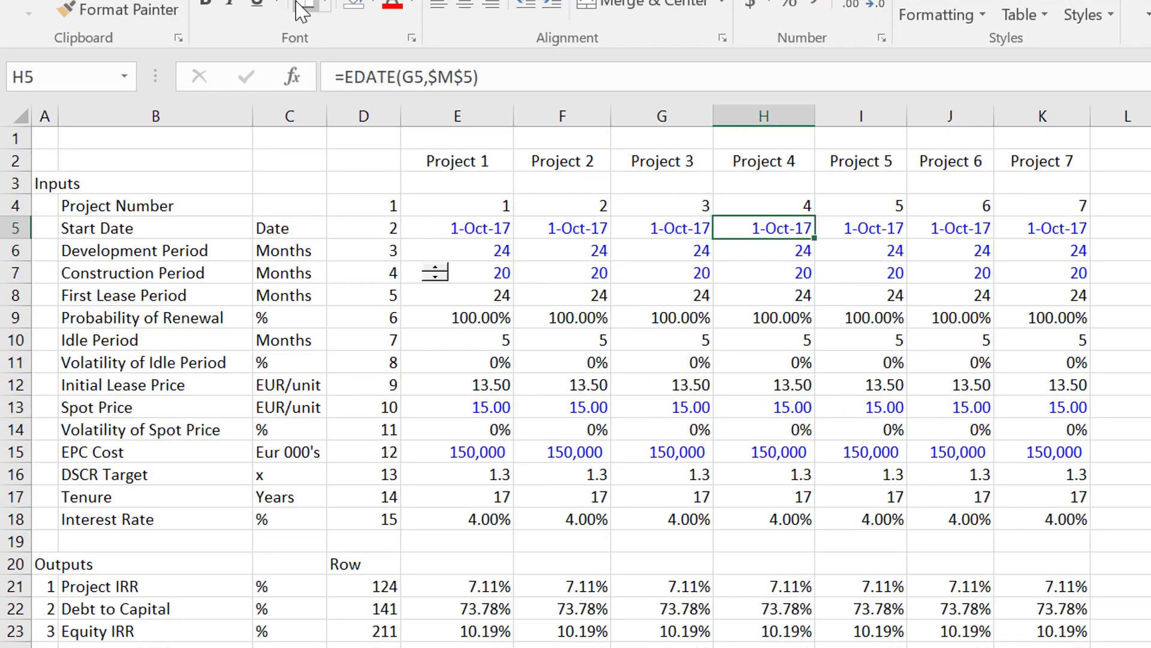
{"action": "key", "text": "Right"}
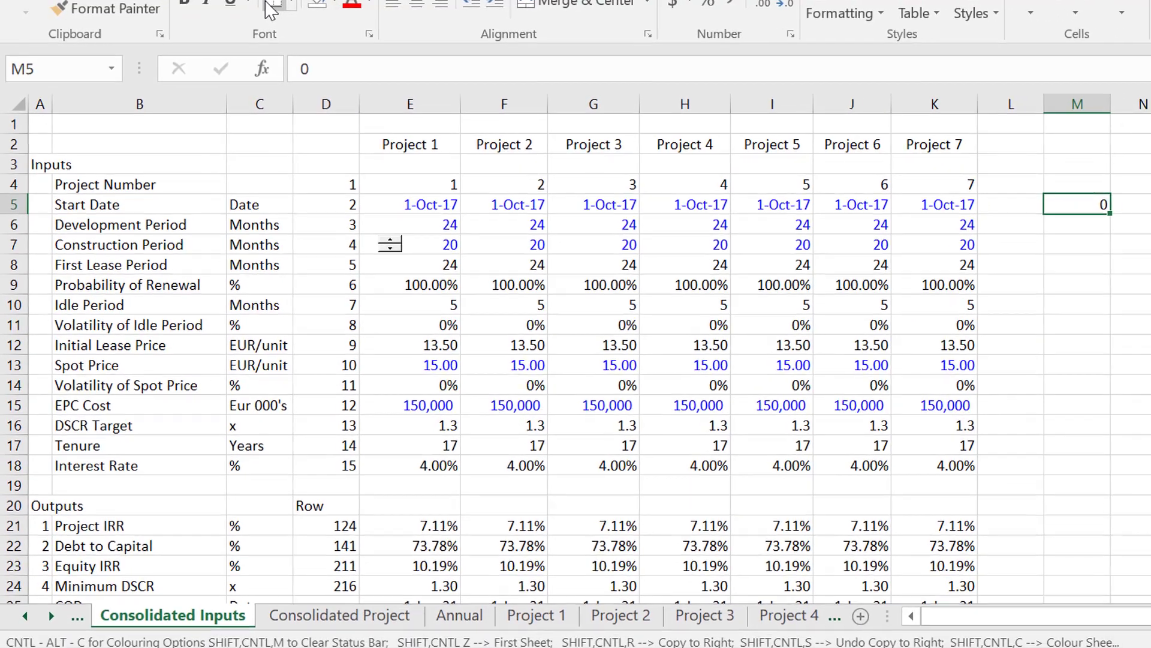
{"action": "type", "text": "5"}
{"action": "key", "text": "Return"}
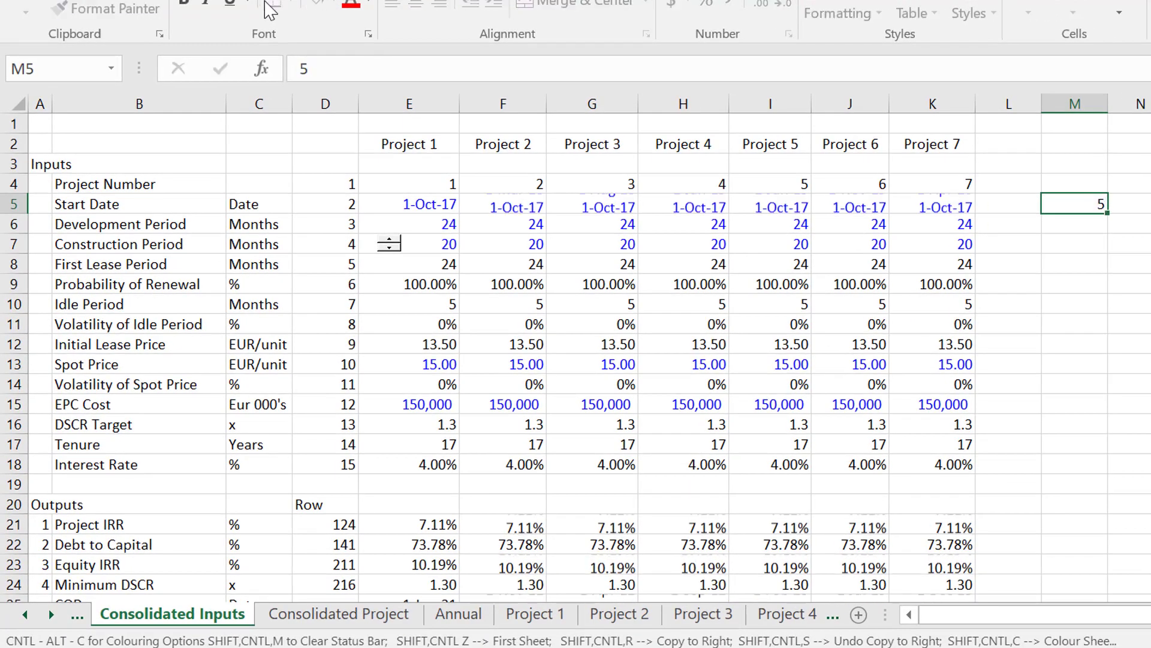
Inspect the EDATE start date formulas for Projects 2 to 5, and return to the Consolidated Project sheet.
{"action": "key", "text": "Left"}
{"action": "key", "text": "Left"}
{"action": "key", "text": "Up"}
{"action": "key", "text": "Left"}
{"action": "key", "text": "Left"}
{"action": "key", "text": "Left"}
{"action": "key", "text": "Left"}
{"action": "key", "text": "Left"}
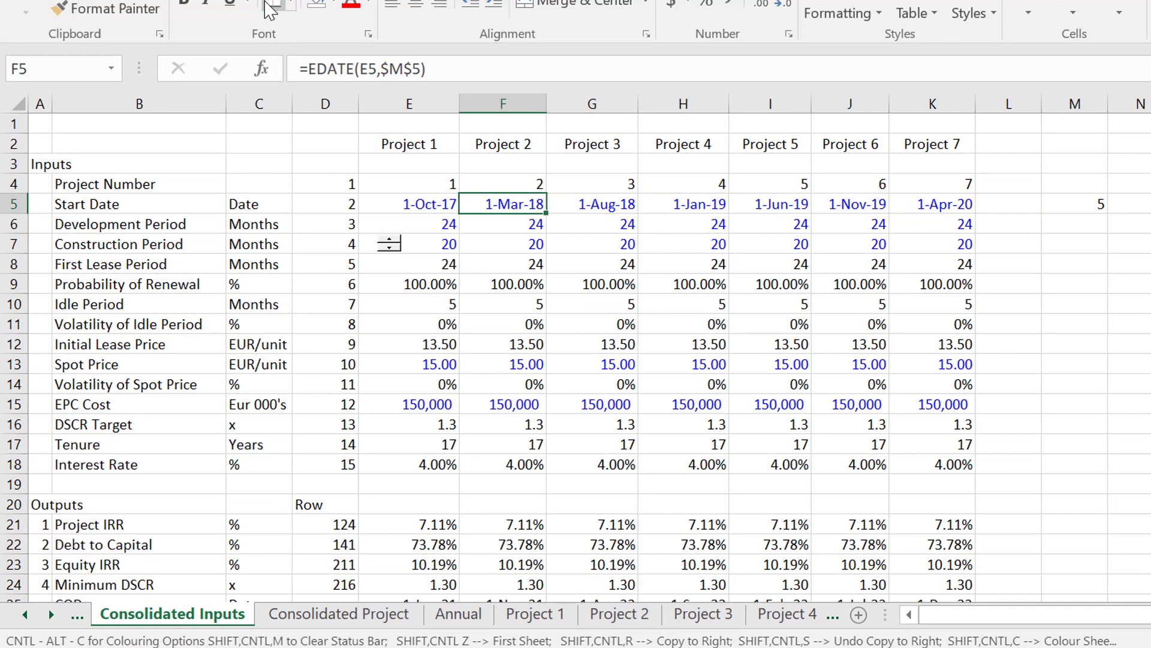
{"action": "key", "text": "F2"}
{"action": "key", "text": "Escape"}
{"action": "key", "text": "Right"}
{"action": "key", "text": "F2"}
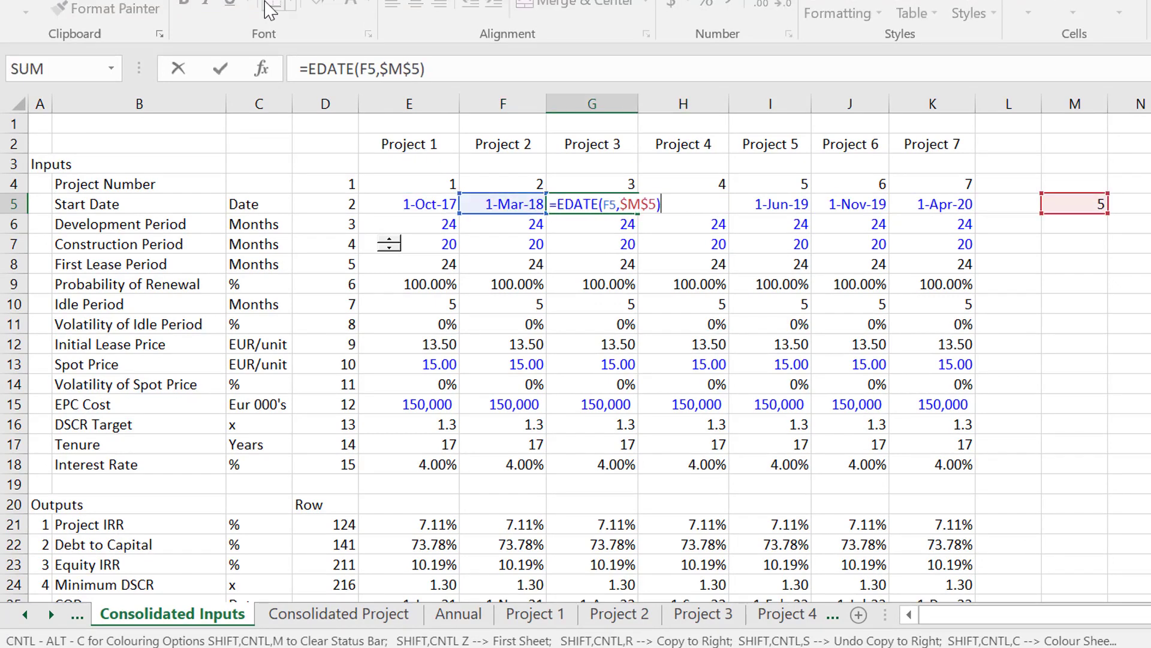
{"action": "key", "text": "Escape"}
{"action": "key", "text": "Right"}
{"action": "key", "text": "F2"}
{"action": "key", "text": "Escape"}
{"action": "key", "text": "Right"}
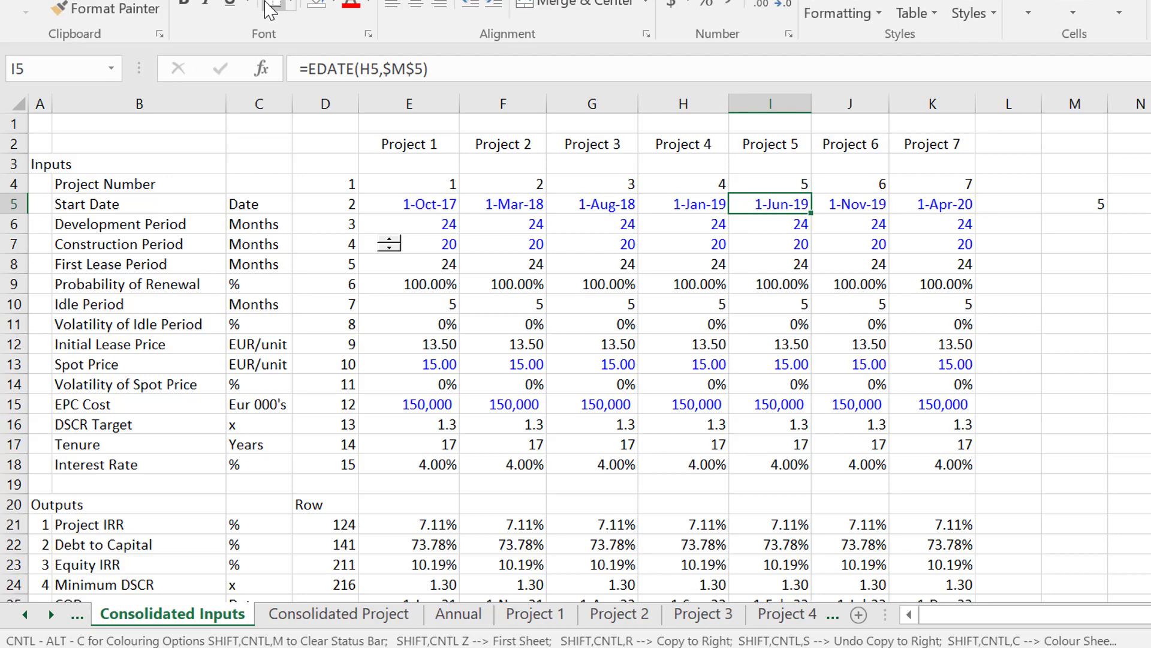
{"action": "key", "text": "ctrl+Page_Down"}
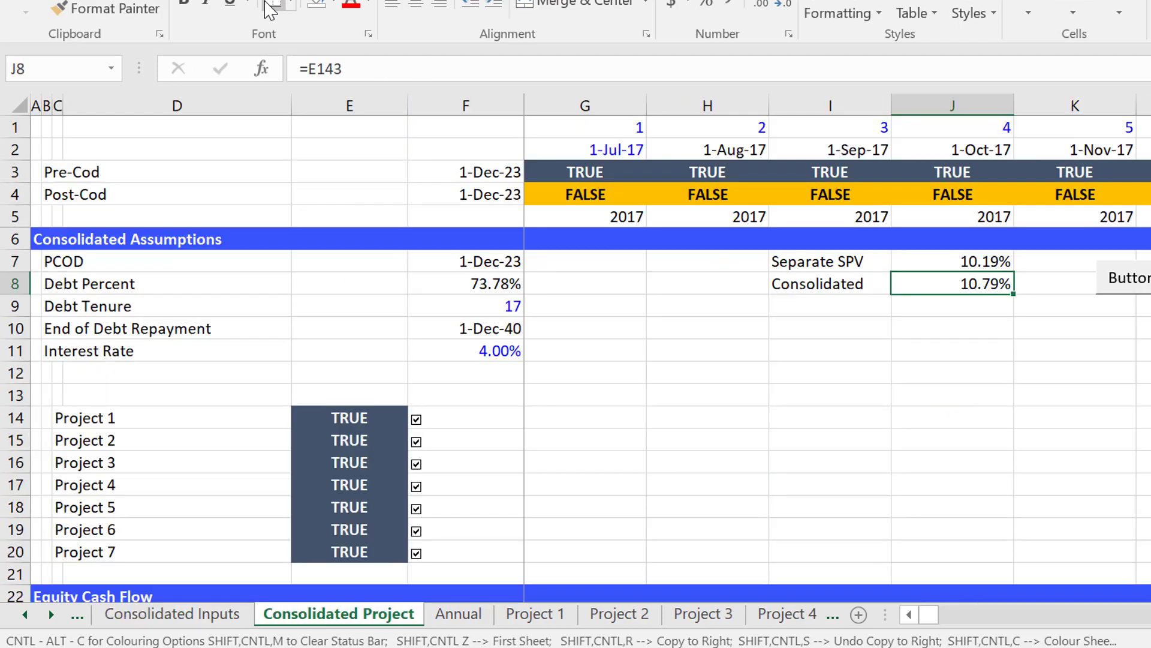
Run the macro beside the IRR comparison on the Consolidated Project sheet to refresh the consolidated equity IRR.
{"action": "key", "text": "Left"}
{"action": "key", "text": "Right"}
{"action": "left_click", "coordinate": [1135, 293]}
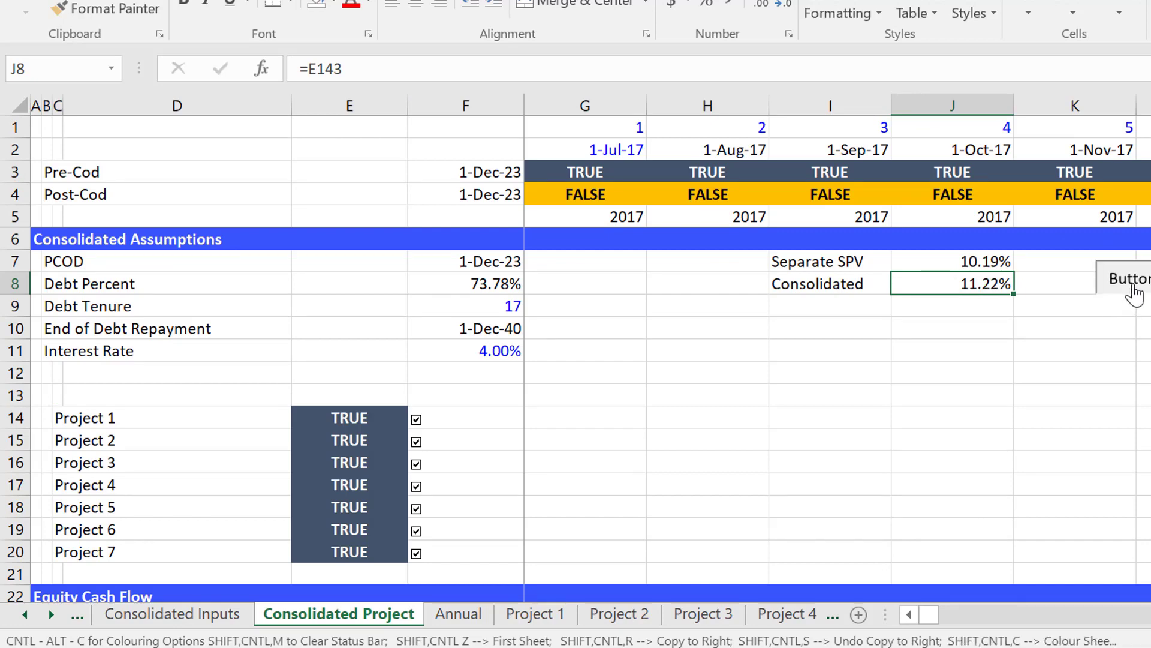
{"action": "left_click", "coordinate": [1135, 293]}
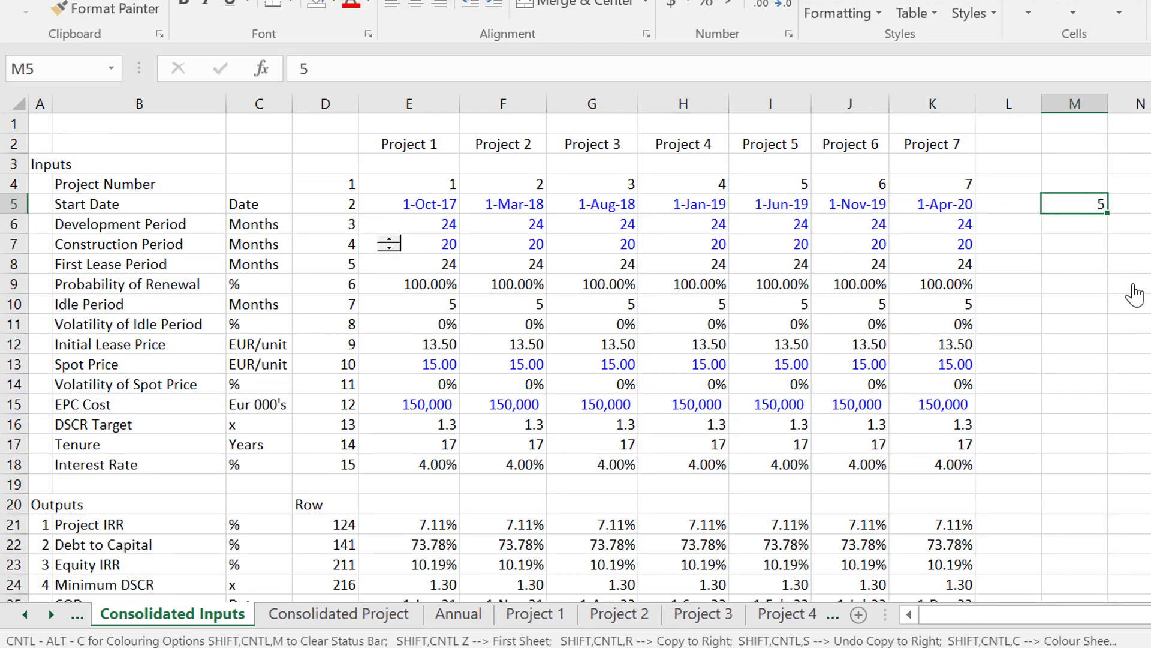
Set the month gap between project start dates to 12 in M5 of Consolidated Inputs and rerun the macro on Consolidated Project.
{"action": "type", "text": "12"}
{"action": "key", "text": "Return"}
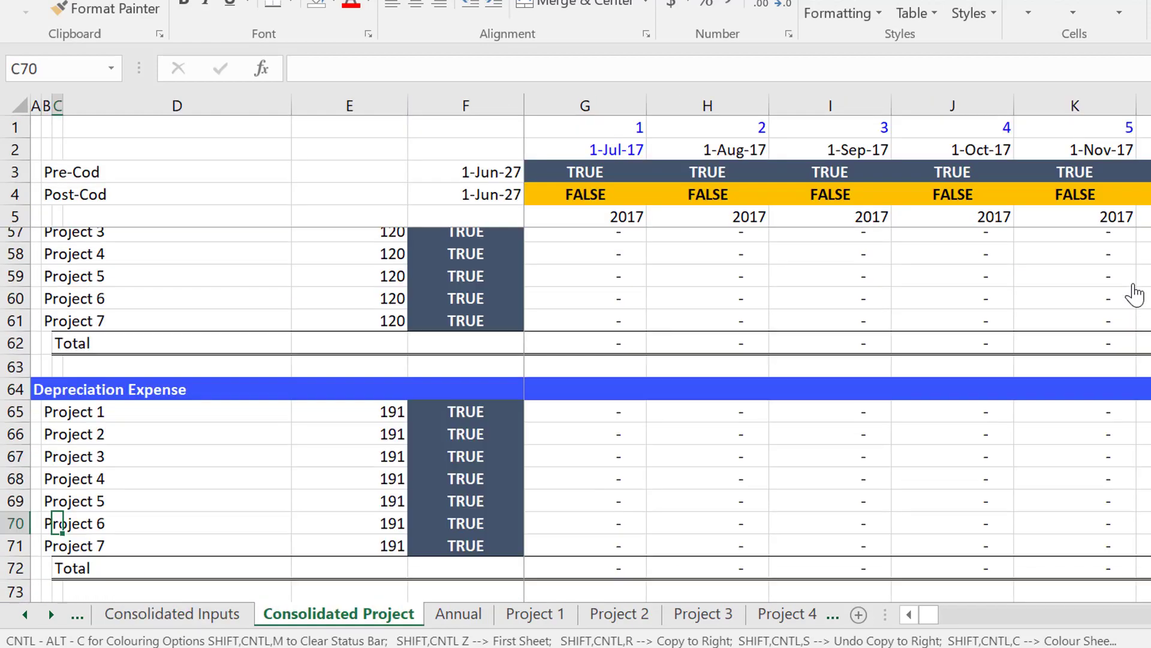
{"action": "key", "text": "Page_Up"}
{"action": "key", "text": "Page_Up"}
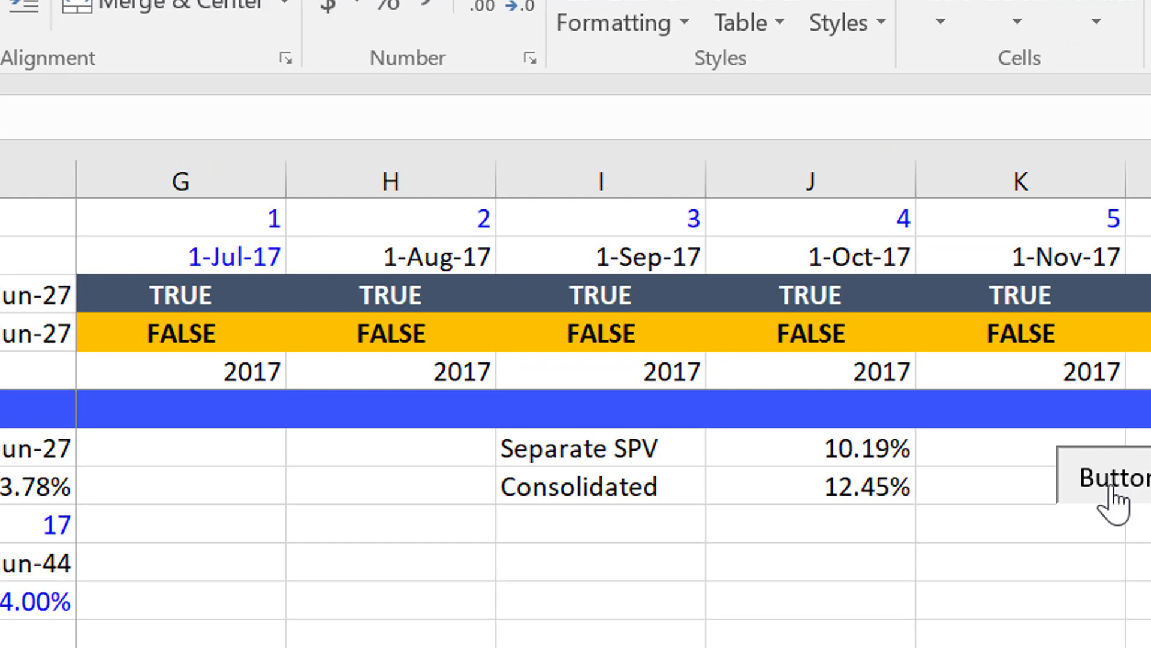
{"action": "left_click", "coordinate": [1127, 287]}
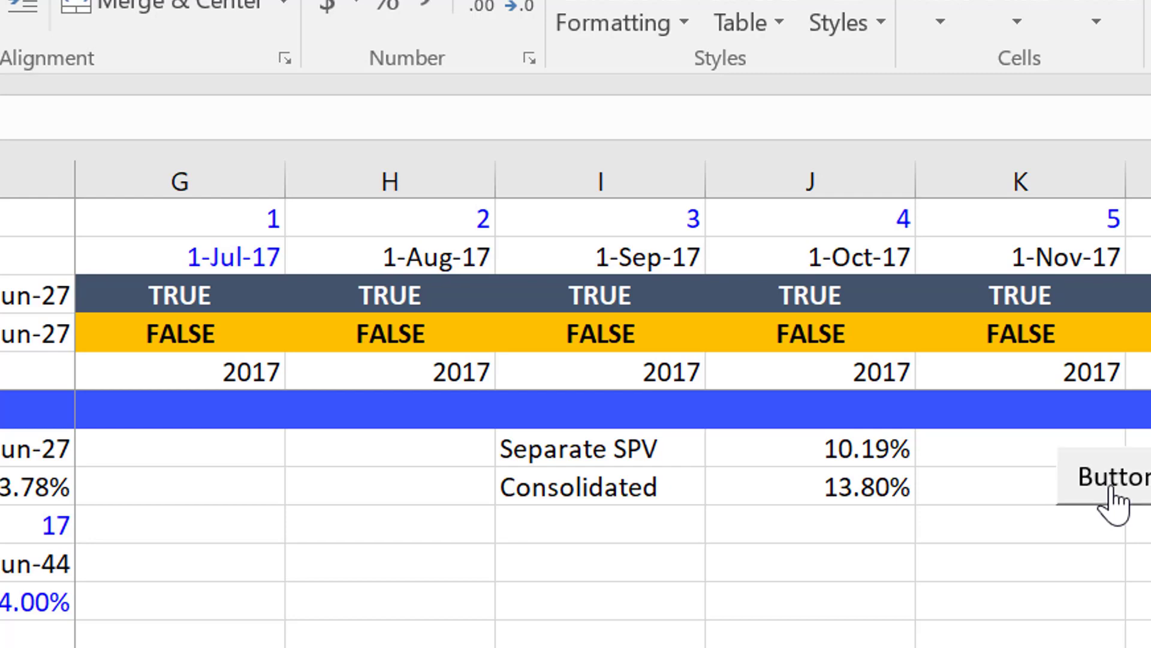
Set the month gap between project start dates back to 5 in M5 of the Consolidated Inputs sheet.
{"action": "key", "text": "ctrl+Page_Up"}
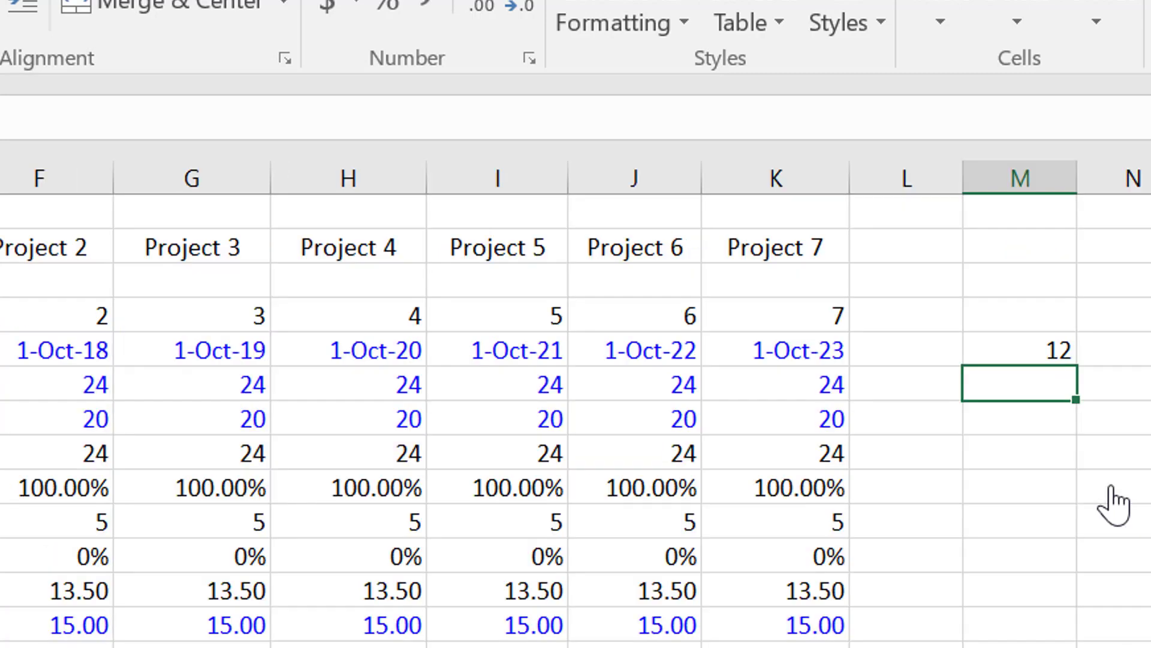
{"action": "key", "text": "Up"}
{"action": "type", "text": "5"}
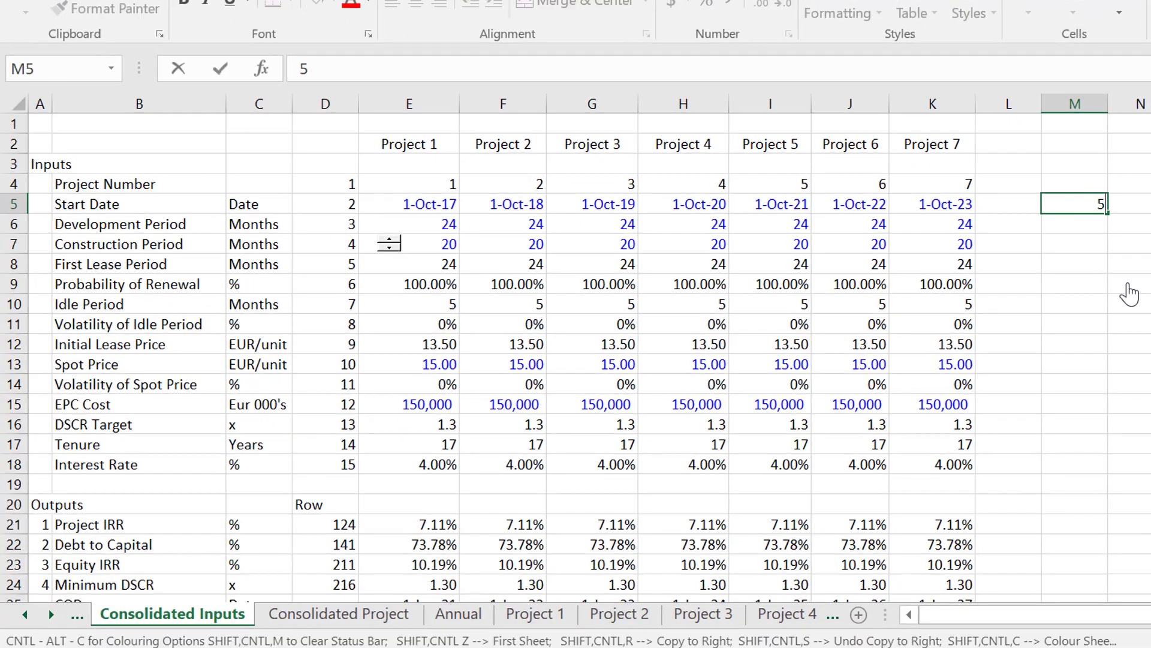
{"action": "key", "text": "Return"}
Set the construction period of Projects 1 to 3 to 5 months and rerun the macro on Consolidated Project.
{"action": "key", "text": "Down"}
{"action": "key", "text": "Down"}
{"action": "key", "text": "Left"}
{"action": "key", "text": "Left"}
{"action": "key", "text": "Left"}
{"action": "key", "text": "Left"}
{"action": "key", "text": "Left"}
{"action": "key", "text": "Left"}
{"action": "key", "text": "Left"}
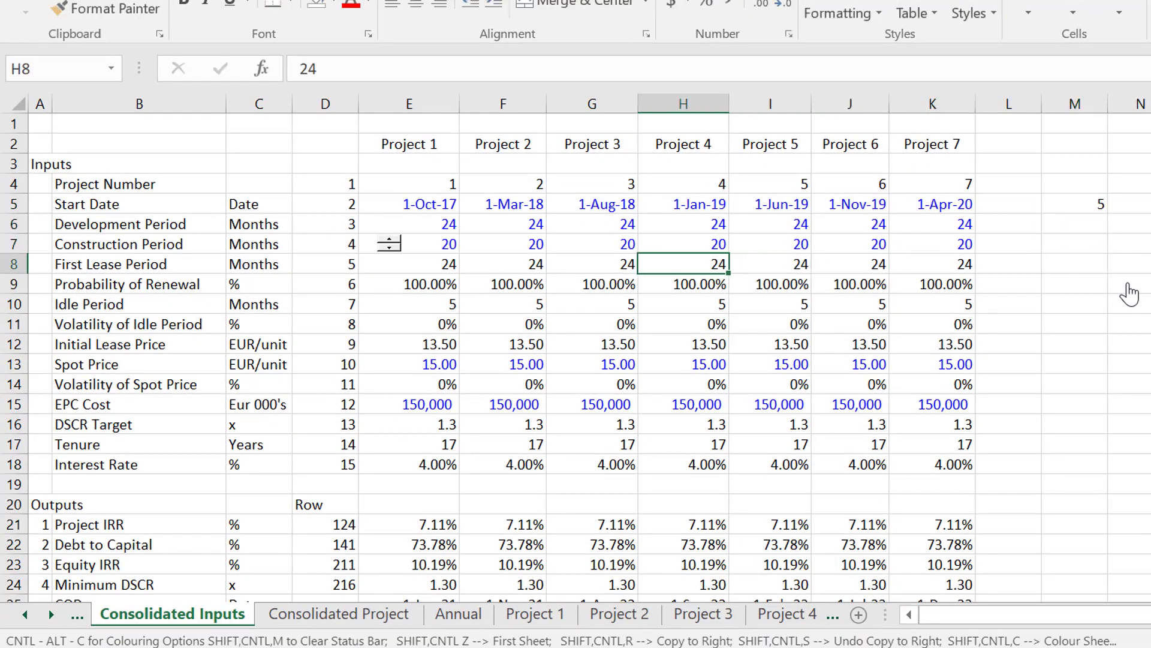
{"action": "key", "text": "Up"}
{"action": "key", "text": "Left"}
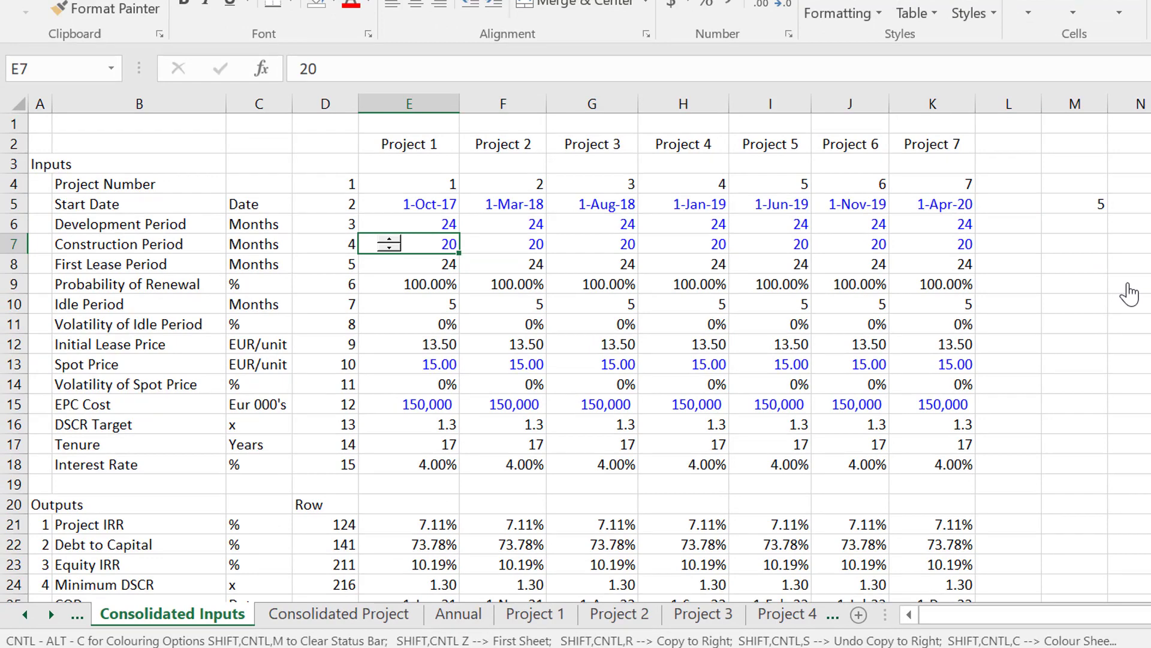
{"action": "type", "text": "5"}
{"action": "key", "text": "Right"}
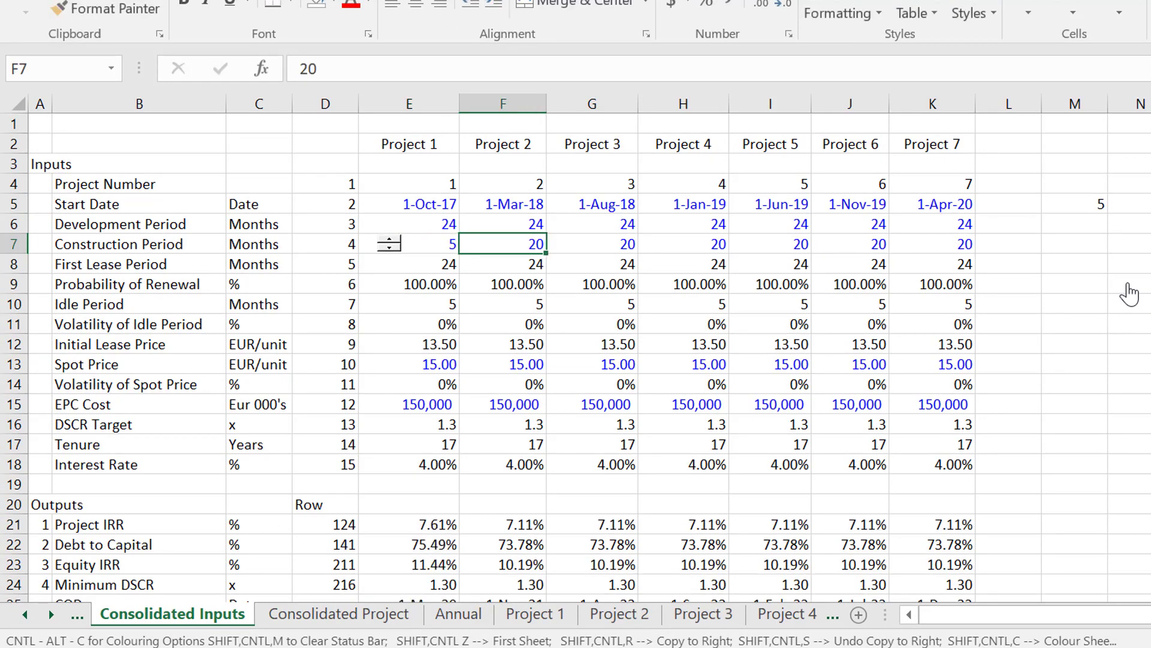
{"action": "key", "text": "ctrl+r"}
{"action": "key", "text": "Right"}
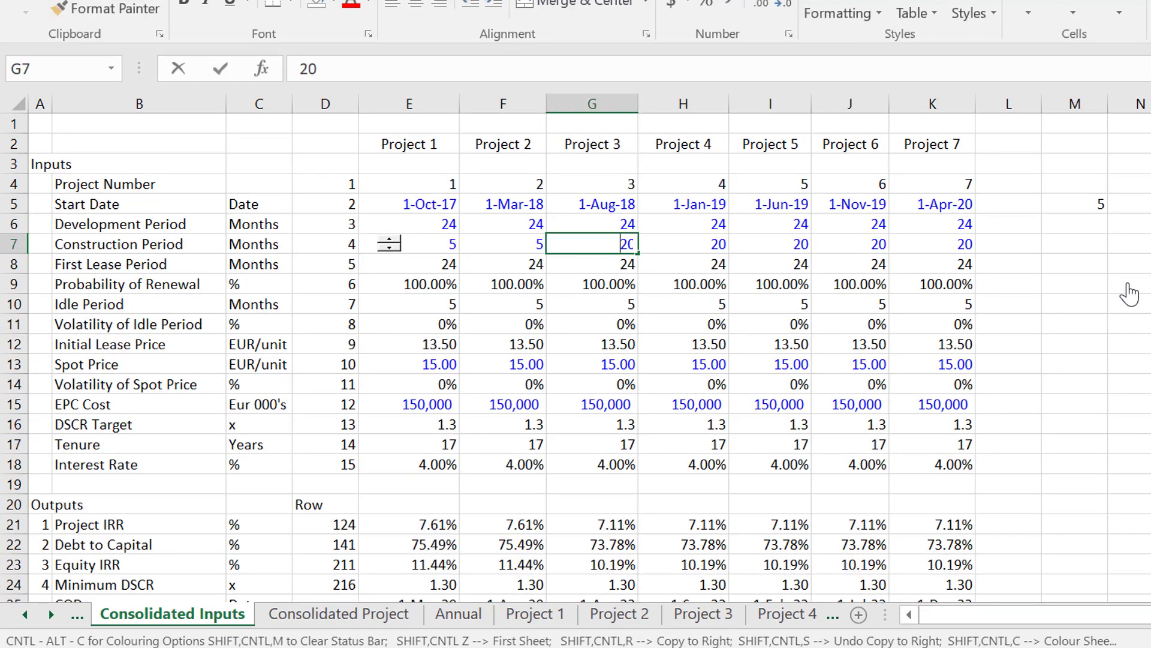
{"action": "key", "text": "ctrl+r"}
{"action": "key", "text": "Right"}
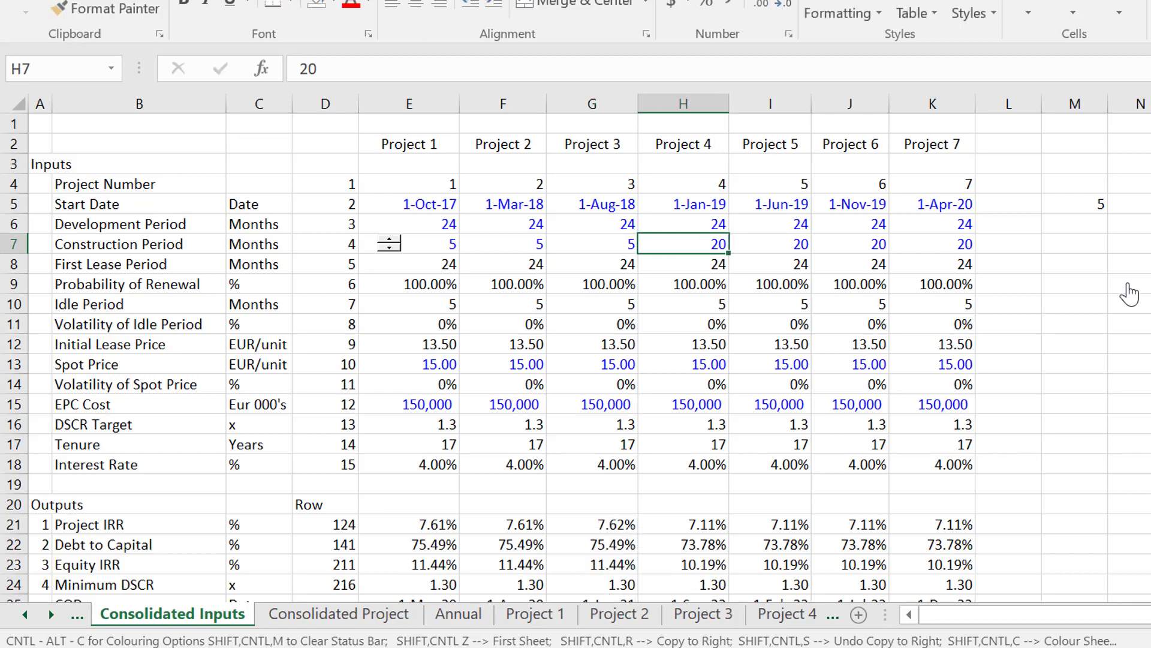
{"action": "key", "text": "ctrl+Page_Down"}
{"action": "left_click", "coordinate": [1130, 294]}
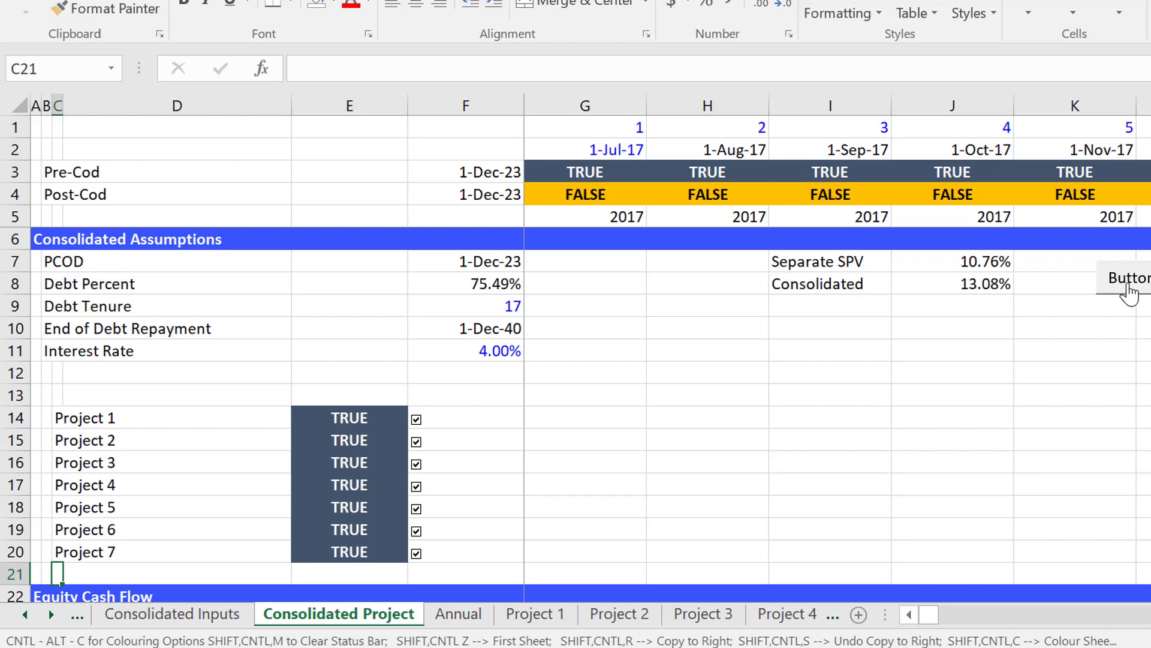
Set the month gap in M5 of Consolidated Inputs to 12 and rerun the macro on Consolidated Project with the shortened construction periods.
{"action": "key", "text": "ctrl+Page_Up"}
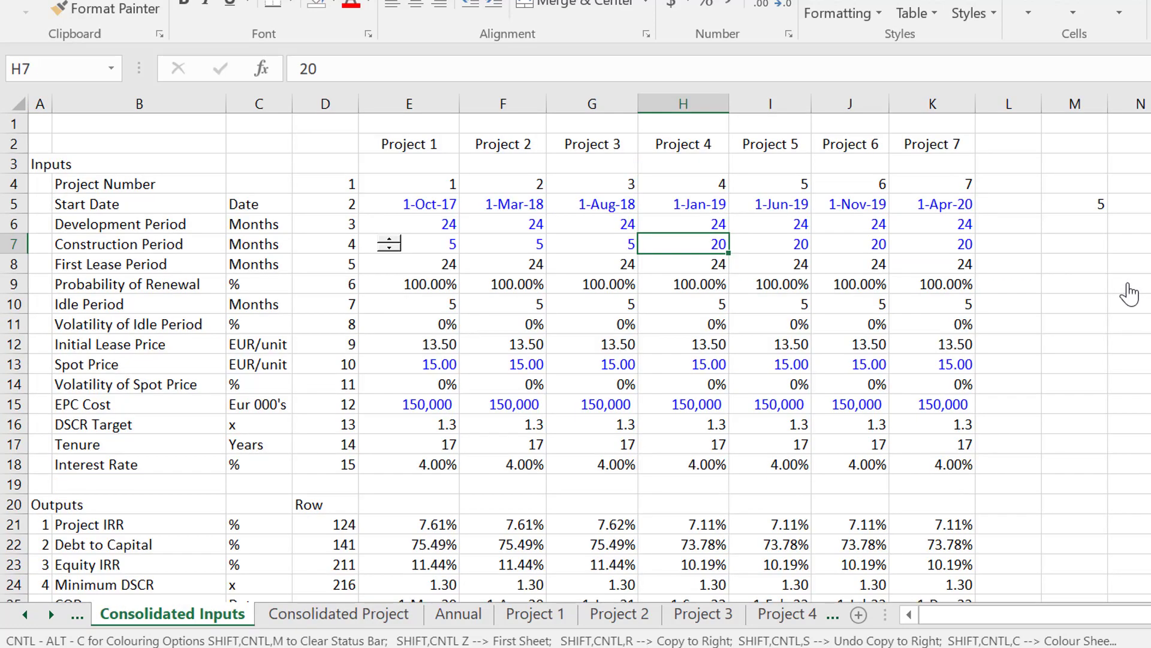
{"action": "key", "text": "Up"}
{"action": "key", "text": "Up"}
{"action": "key", "text": "Right"}
{"action": "key", "text": "Right"}
{"action": "key", "text": "Right"}
{"action": "key", "text": "Right"}
{"action": "key", "text": "Right"}
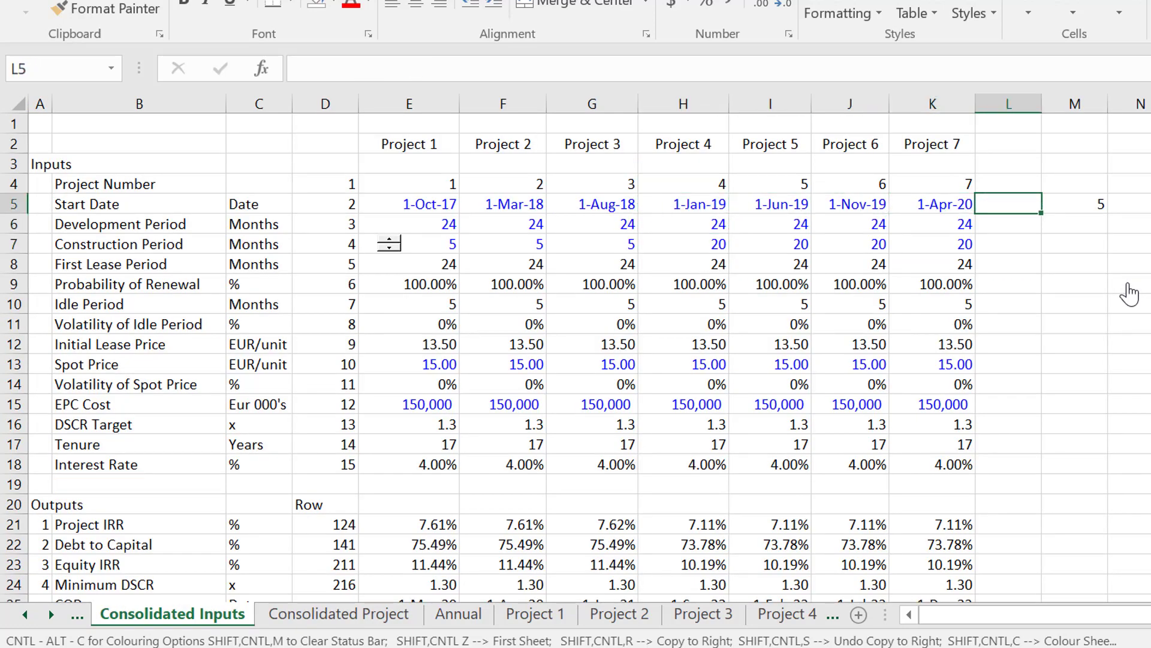
{"action": "type", "text": "12"}
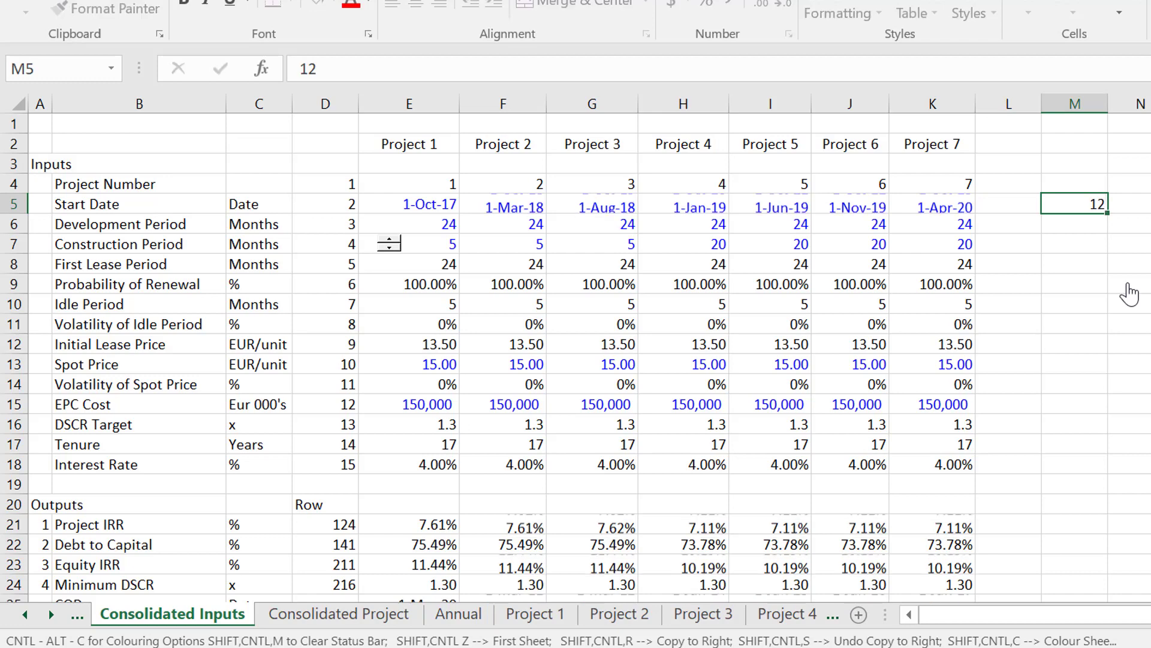
{"action": "key", "text": "Return"}
{"action": "key", "text": "ctrl+Page_Down"}
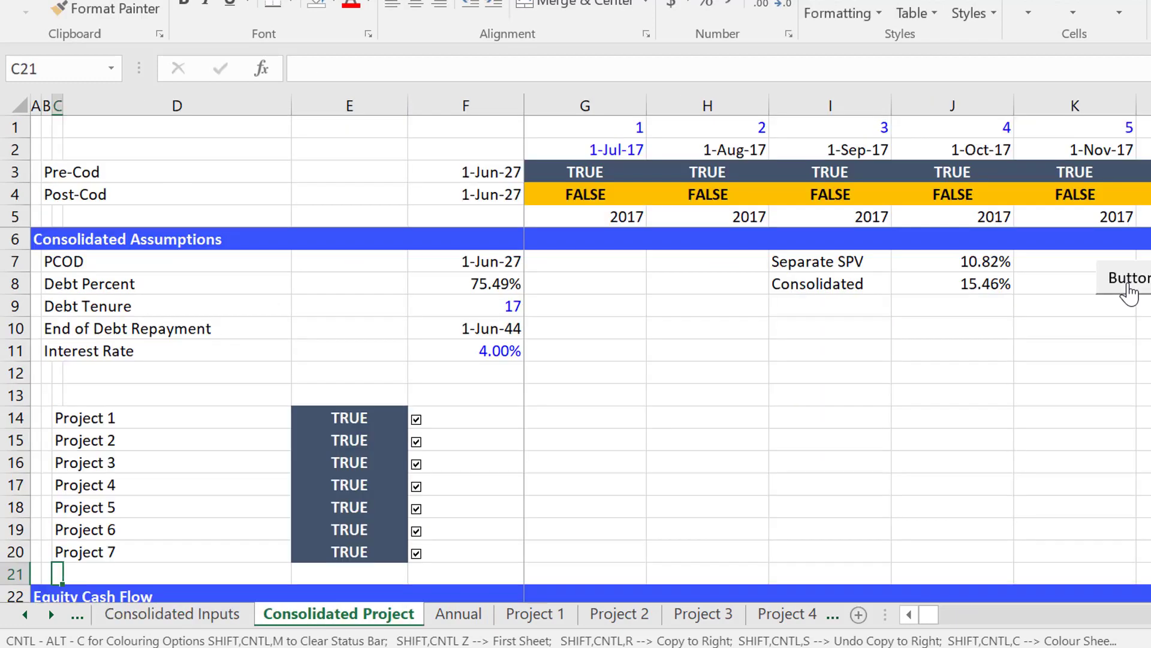
{"action": "left_click", "coordinate": [1129, 292]}
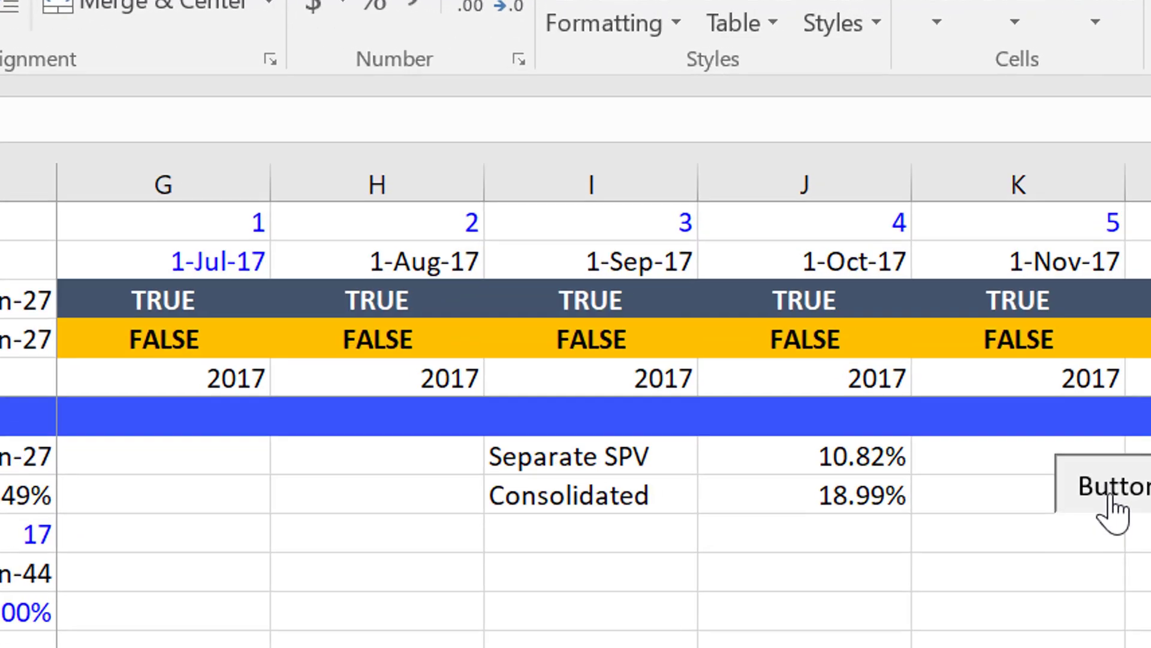
{"action": "left_click", "coordinate": [1109, 517]}
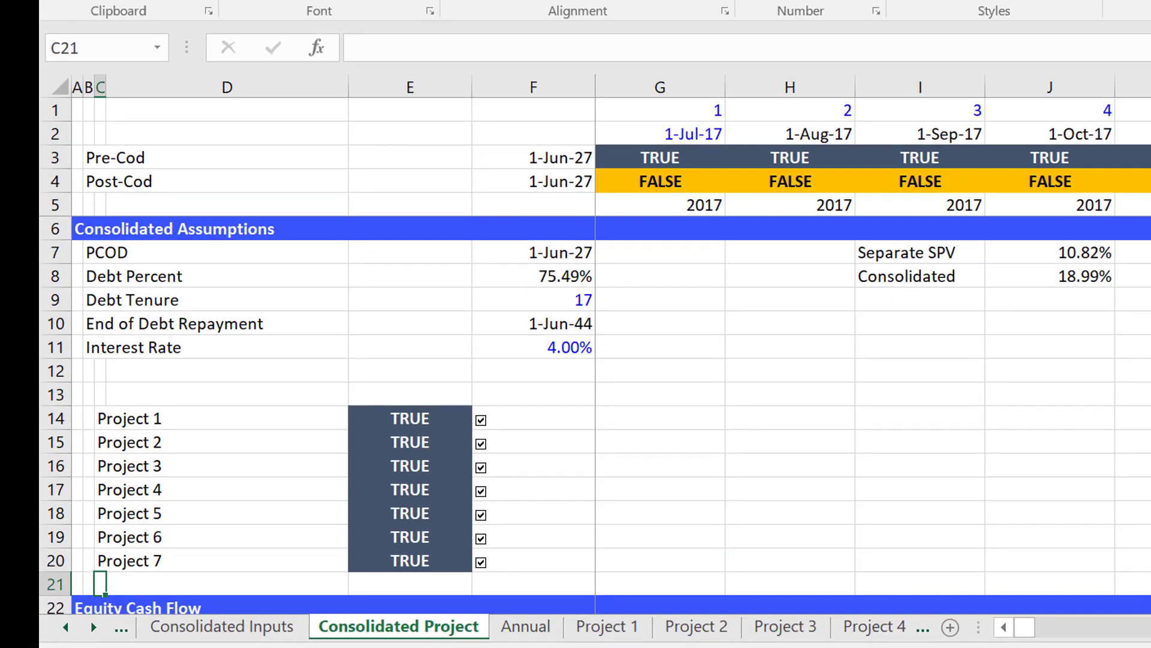
Review the Sources and Uses of Funds section further down the Consolidated Project sheet.
{"action": "key", "text": "Left"}
{"action": "key", "text": "Left"}
{"action": "key", "text": "Down"}
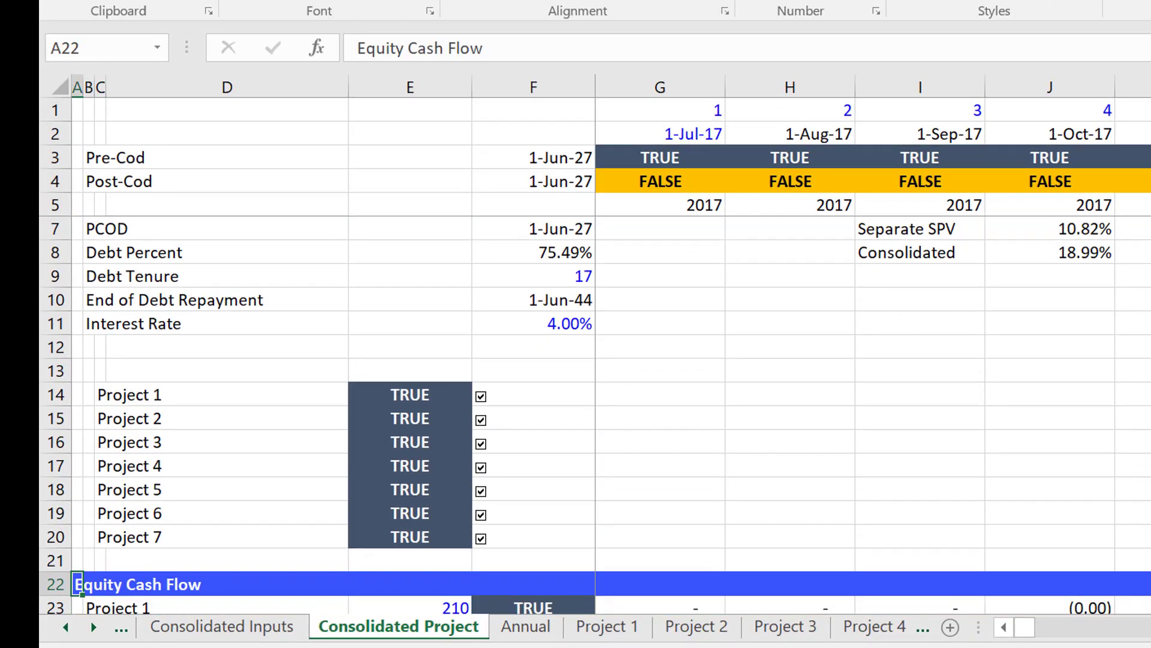
{"action": "key", "text": "Up"}
{"action": "key", "text": "Page_Down"}
{"action": "key", "text": "Page_Down"}
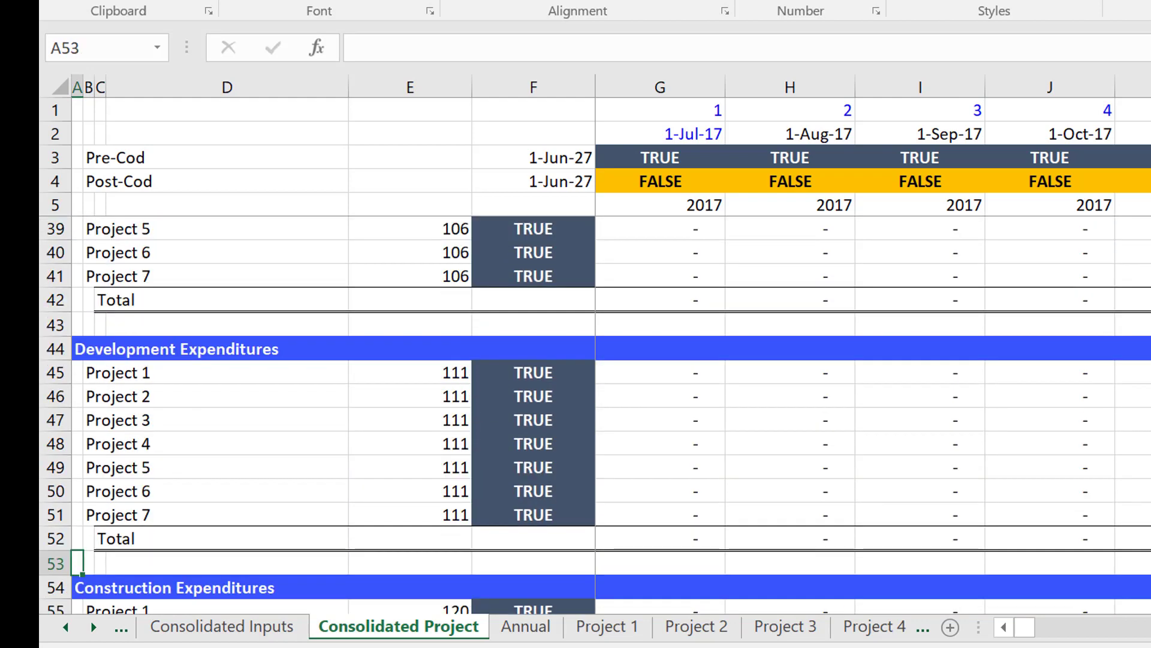
{"action": "key", "text": "Page_Down"}
{"action": "key", "text": "Page_Down"}
{"action": "key", "text": "Down"}
{"action": "key", "text": "Down"}
{"action": "key", "text": "Down"}
{"action": "key", "text": "Down"}
{"action": "key", "text": "Down"}
{"action": "key", "text": "Down"}
{"action": "key", "text": "Down"}
{"action": "key", "text": "Down"}
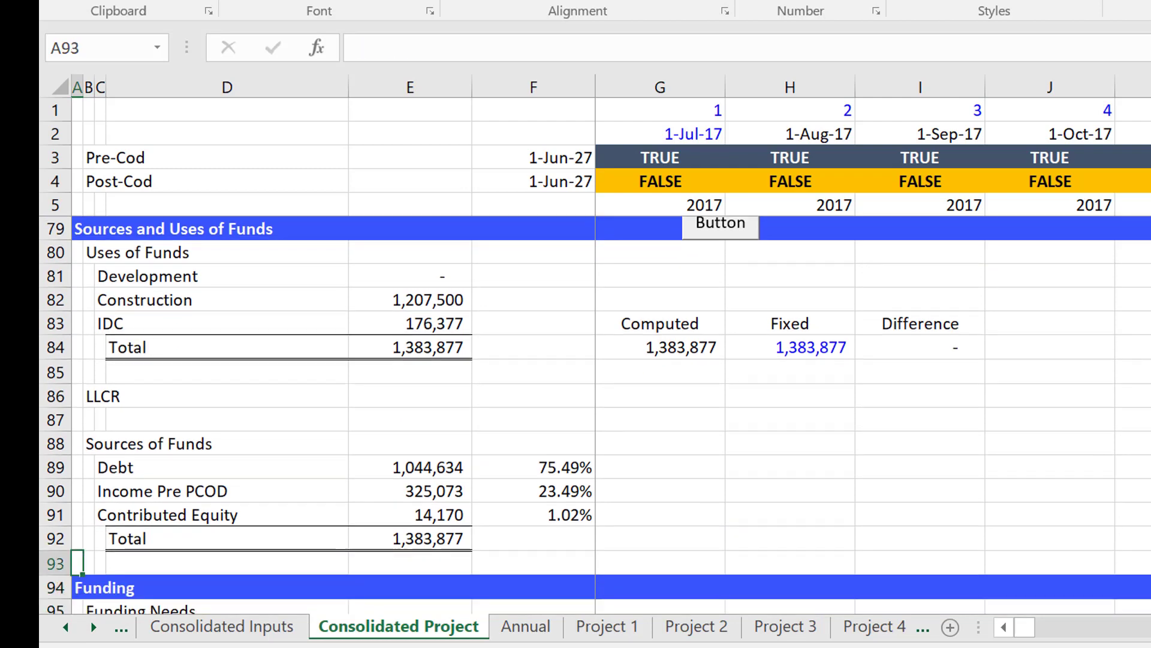
{"action": "key", "text": "Up"}
{"action": "key", "text": "Up"}
{"action": "key", "text": "Down"}
{"action": "key", "text": "Down"}
{"action": "key", "text": "Down"}
{"action": "key", "text": "Down"}
{"action": "key", "text": "Down"}
{"action": "key", "text": "Down"}
{"action": "key", "text": "Down"}
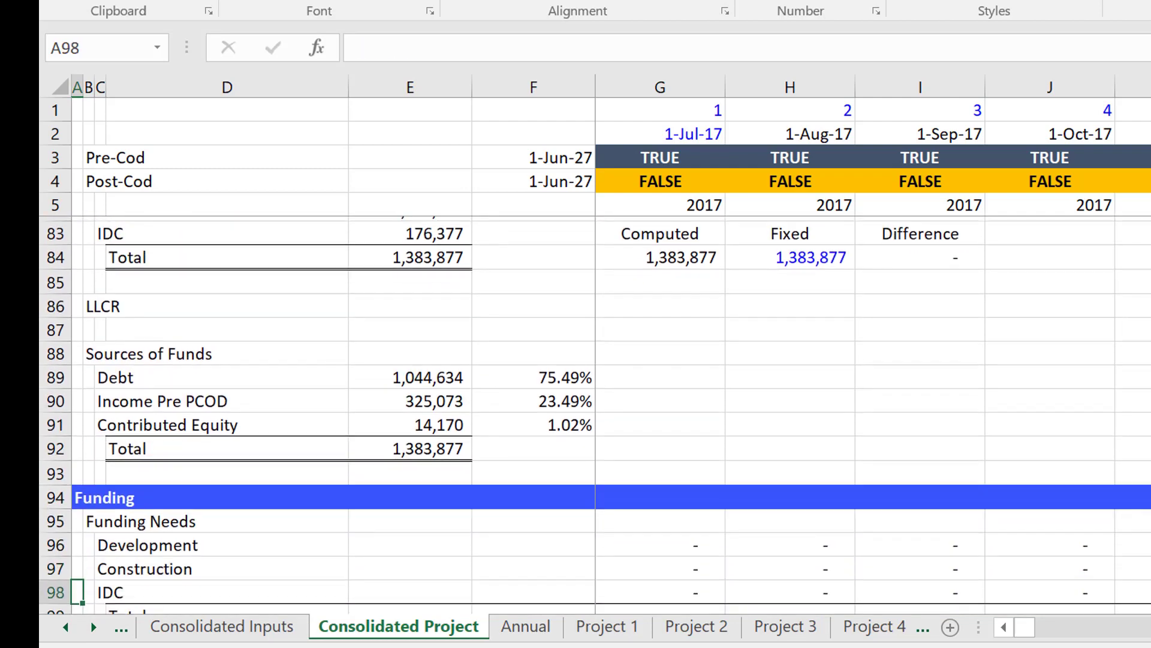
Inspect the Income Pre PCOD, Contributed Equity and Total formulas in E90:E92 under Sources of Funds.
{"action": "key", "text": "Up"}
{"action": "key", "text": "Up"}
{"action": "key", "text": "Up"}
{"action": "key", "text": "Up"}
{"action": "key", "text": "Up"}
{"action": "key", "text": "Up"}
{"action": "key", "text": "Up"}
{"action": "key", "text": "Right"}
{"action": "key", "text": "Right"}
{"action": "key", "text": "Right"}
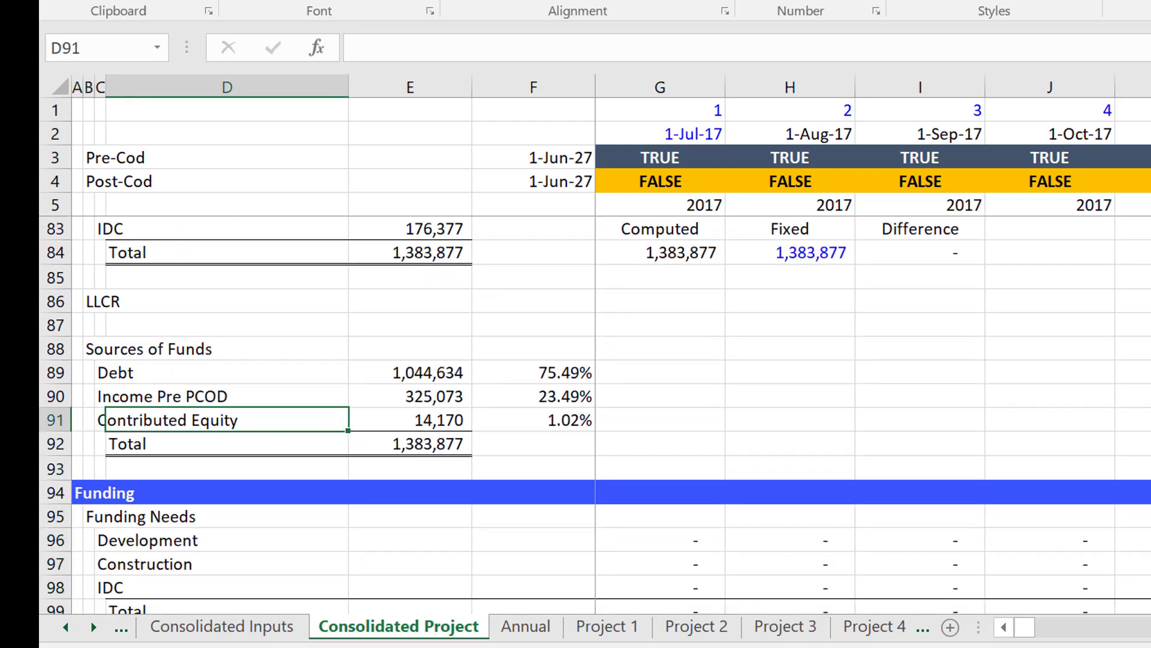
{"action": "key", "text": "Right"}
{"action": "key", "text": "Up"}
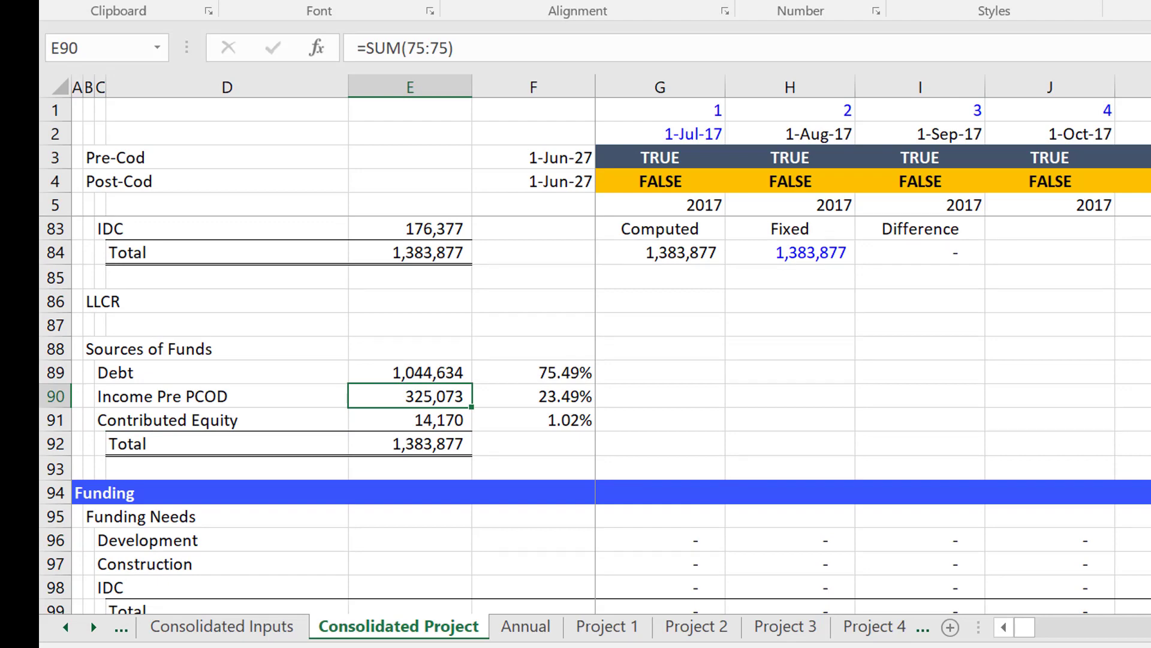
{"action": "key", "text": "Down"}
{"action": "key", "text": "Right"}
{"action": "key", "text": "Left"}
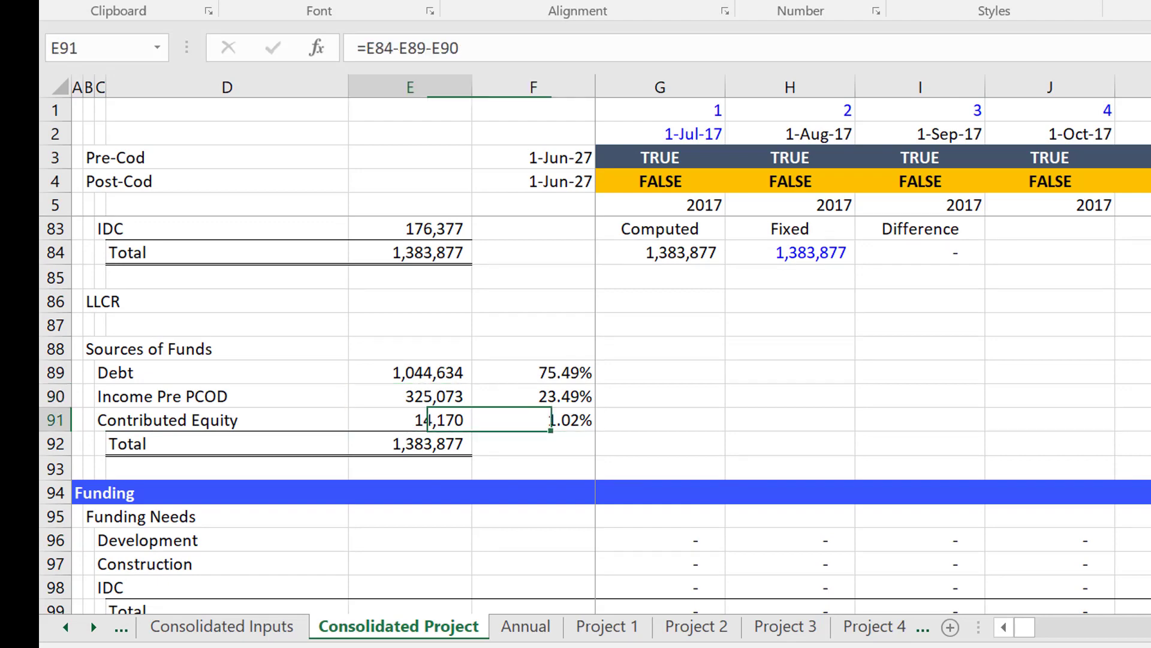
{"action": "key", "text": "Down"}
{"action": "key", "text": "Down"}
{"action": "key", "text": "Down"}
{"action": "key", "text": "Down"}
{"action": "key", "text": "Down"}
{"action": "key", "text": "Down"}
{"action": "key", "text": "Down"}
{"action": "key", "text": "Down"}
{"action": "key", "text": "Down"}
{"action": "key", "text": "Down"}
{"action": "key", "text": "Down"}
{"action": "key", "text": "Down"}
{"action": "key", "text": "Down"}
{"action": "key", "text": "Down"}
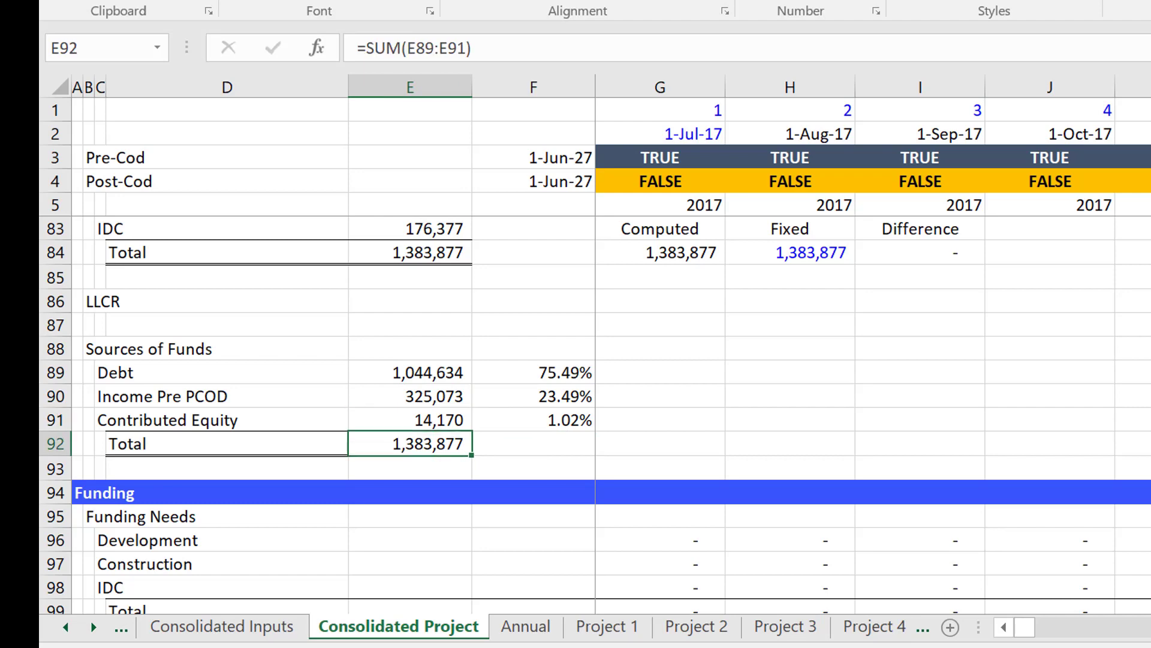
Inspect the Equity Contributions formulas in row 108 of the Funding section through the first construction months to January 2020.
{"action": "key", "text": "Down"}
{"action": "key", "text": "Down"}
{"action": "key", "text": "Down"}
{"action": "key", "text": "Down"}
{"action": "key", "text": "Down"}
{"action": "key", "text": "Down"}
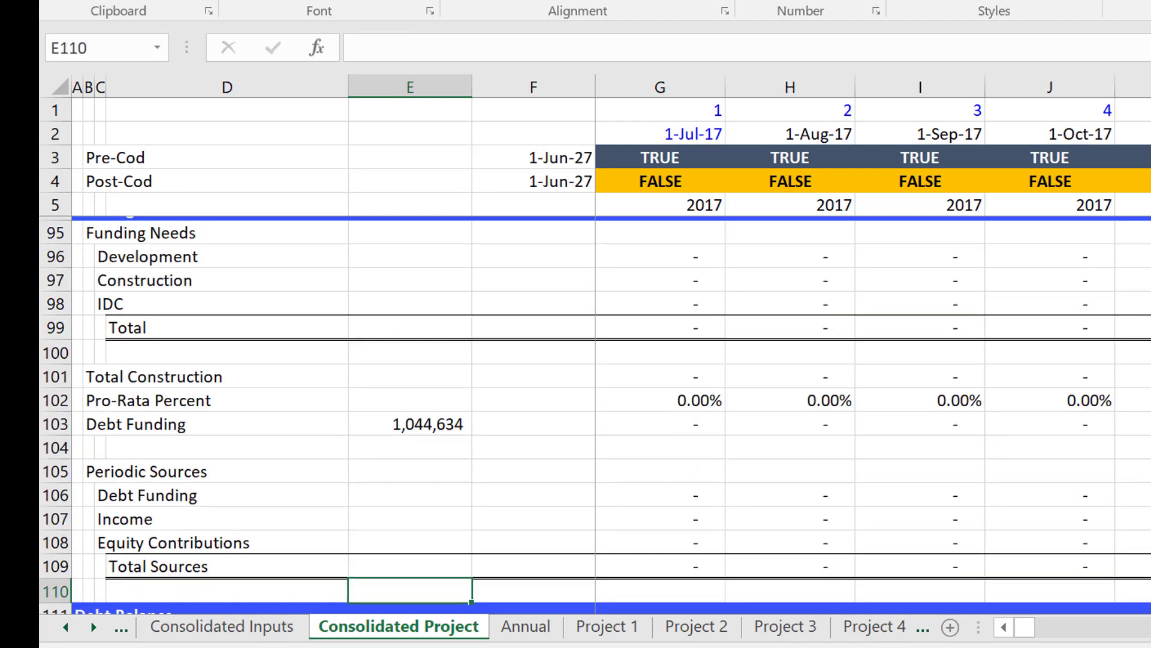
{"action": "key", "text": "Up"}
{"action": "key", "text": "Up"}
{"action": "key", "text": "Up"}
{"action": "key", "text": "Right"}
{"action": "key", "text": "Right"}
{"action": "key", "text": "Right"}
{"action": "key", "text": "Right"}
{"action": "key", "text": "Right"}
{"action": "key", "text": "Right"}
{"action": "key", "text": "Right"}
{"action": "key", "text": "Right"}
{"action": "key", "text": "Right"}
{"action": "key", "text": "Right"}
{"action": "key", "text": "Right"}
{"action": "key", "text": "Right"}
{"action": "key", "text": "Right"}
{"action": "key", "text": "Right"}
{"action": "key", "text": "Right"}
{"action": "key", "text": "Right"}
{"action": "key", "text": "Right"}
{"action": "key", "text": "Right"}
{"action": "key", "text": "Right"}
{"action": "key", "text": "Right"}
{"action": "key", "text": "Right"}
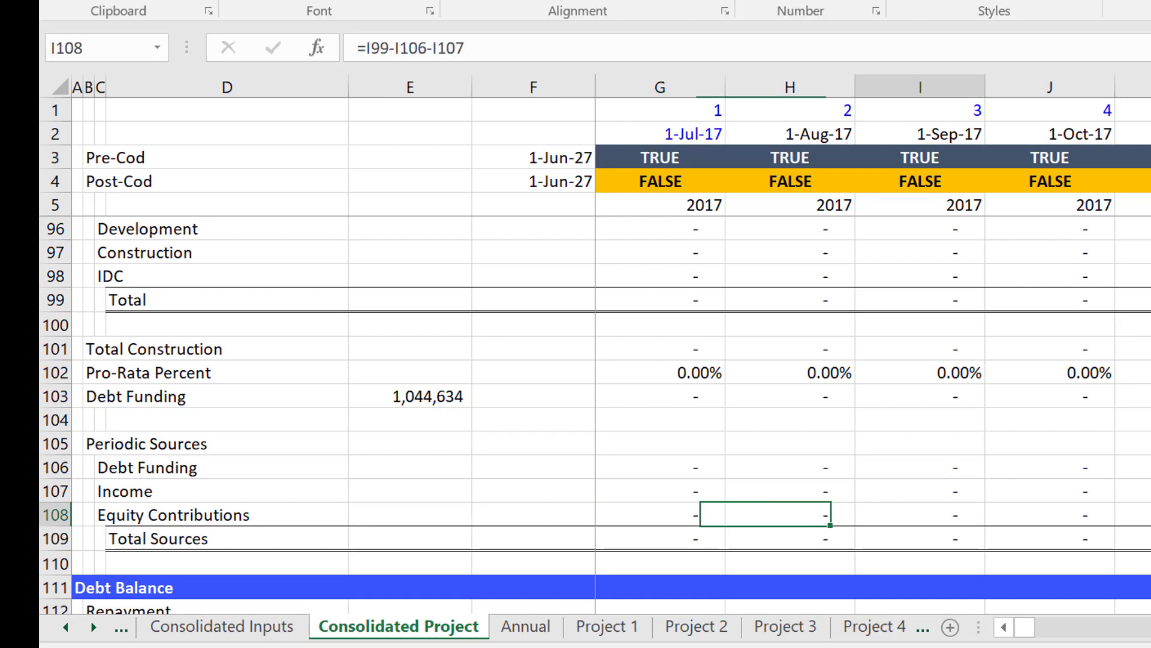
{"action": "key", "text": "Right"}
{"action": "key", "text": "Right"}
{"action": "key", "text": "Right"}
{"action": "key", "text": "Right"}
{"action": "key", "text": "Right"}
{"action": "key", "text": "Right"}
{"action": "key", "text": "Right"}
{"action": "key", "text": "Right"}
{"action": "key", "text": "Right"}
{"action": "key", "text": "Right"}
{"action": "key", "text": "Right"}
{"action": "key", "text": "Right"}
{"action": "key", "text": "Right"}
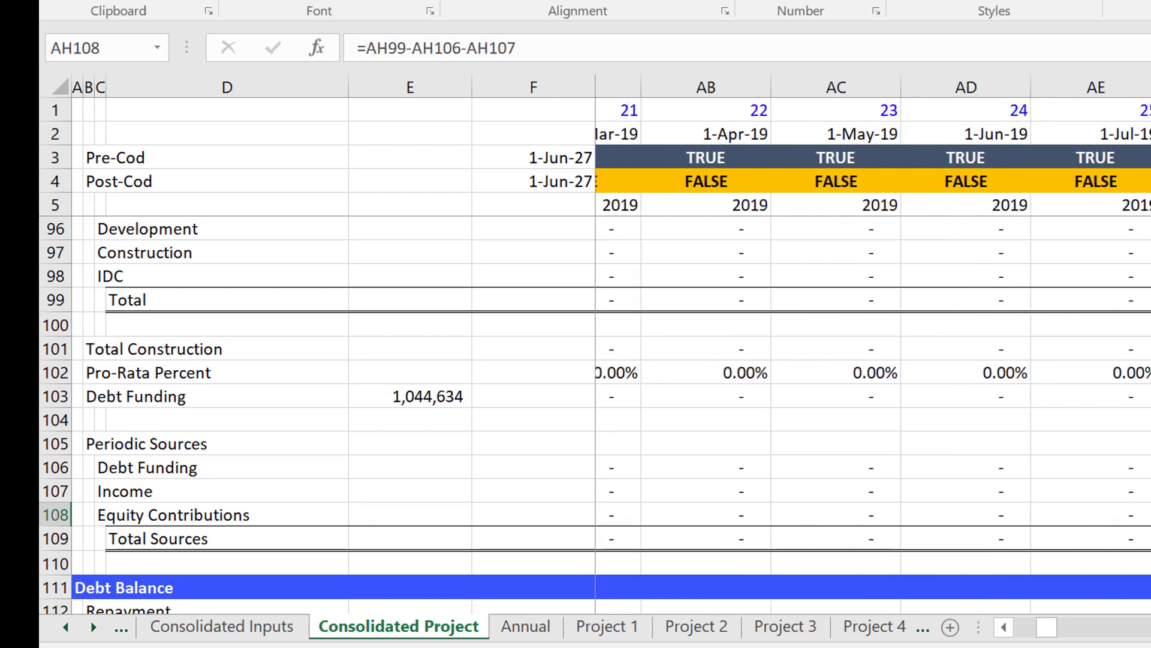
{"action": "key", "text": "Left"}
{"action": "key", "text": "Left"}
{"action": "key", "text": "Left"}
{"action": "key", "text": "Left"}
{"action": "key", "text": "Left"}
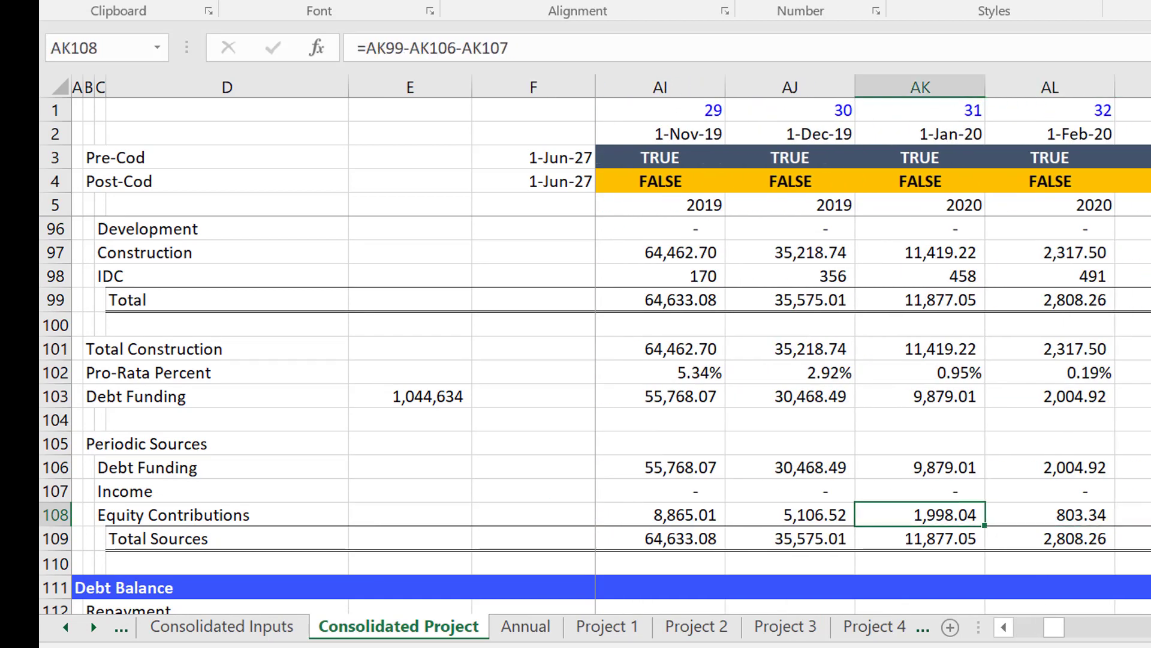
Examine how pre-completion income and equity contributions in rows 107 and 108 develop from 2020 through 2023.
{"action": "key", "text": "Right"}
{"action": "key", "text": "Right"}
{"action": "key", "text": "Right"}
{"action": "key", "text": "Right"}
{"action": "key", "text": "Right"}
{"action": "key", "text": "Right"}
{"action": "key", "text": "Right"}
{"action": "key", "text": "Right"}
{"action": "key", "text": "Right"}
{"action": "key", "text": "Right"}
{"action": "key", "text": "Right"}
{"action": "key", "text": "Right"}
{"action": "key", "text": "Right"}
{"action": "key", "text": "Right"}
{"action": "key", "text": "Right"}
{"action": "key", "text": "Right"}
{"action": "key", "text": "Right"}
{"action": "key", "text": "Right"}
{"action": "key", "text": "Right"}
{"action": "key", "text": "Right"}
{"action": "key", "text": "Right"}
{"action": "key", "text": "Right"}
{"action": "key", "text": "Right"}
{"action": "key", "text": "Right"}
{"action": "key", "text": "Right"}
{"action": "key", "text": "Right"}
{"action": "key", "text": "Right"}
{"action": "key", "text": "Right"}
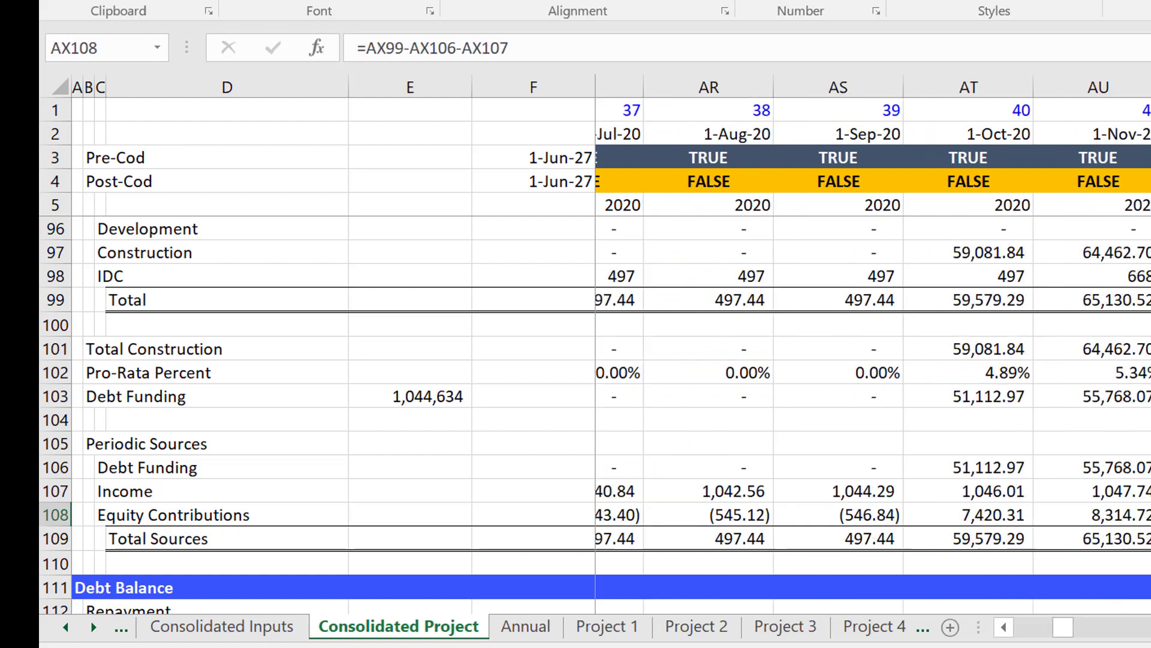
{"action": "key", "text": "Right"}
{"action": "key", "text": "Right"}
{"action": "key", "text": "Right"}
{"action": "key", "text": "Right"}
{"action": "key", "text": "Right"}
{"action": "key", "text": "Right"}
{"action": "key", "text": "Right"}
{"action": "key", "text": "Right"}
{"action": "key", "text": "Right"}
{"action": "key", "text": "Right"}
{"action": "key", "text": "Right"}
{"action": "key", "text": "Right"}
{"action": "key", "text": "Right"}
{"action": "key", "text": "Right"}
{"action": "key", "text": "Right"}
{"action": "key", "text": "Right"}
{"action": "key", "text": "Right"}
{"action": "key", "text": "Right"}
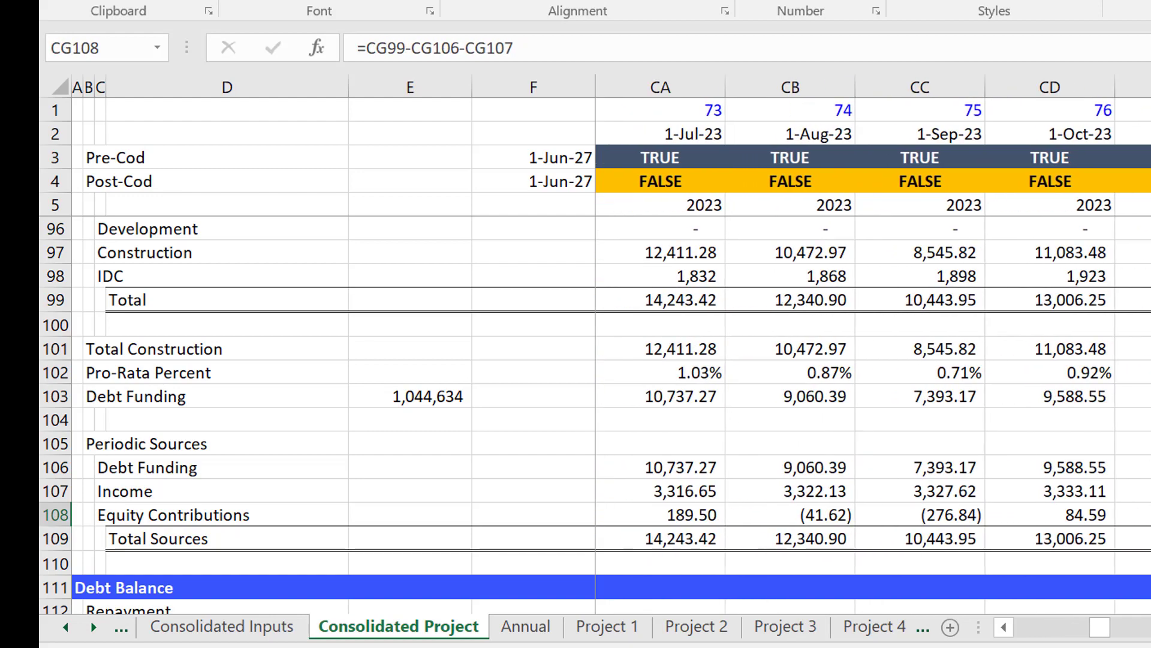
Return to Consolidated Assumptions and compare the Separate SPV and Consolidated equity IRRs.
{"action": "key", "text": "ctrl+Left"}
{"action": "key", "text": "Left"}
{"action": "key", "text": "Left"}
{"action": "key", "text": "Left"}
{"action": "key", "text": "Left"}
{"action": "key", "text": "Left"}
{"action": "key", "text": "Left"}
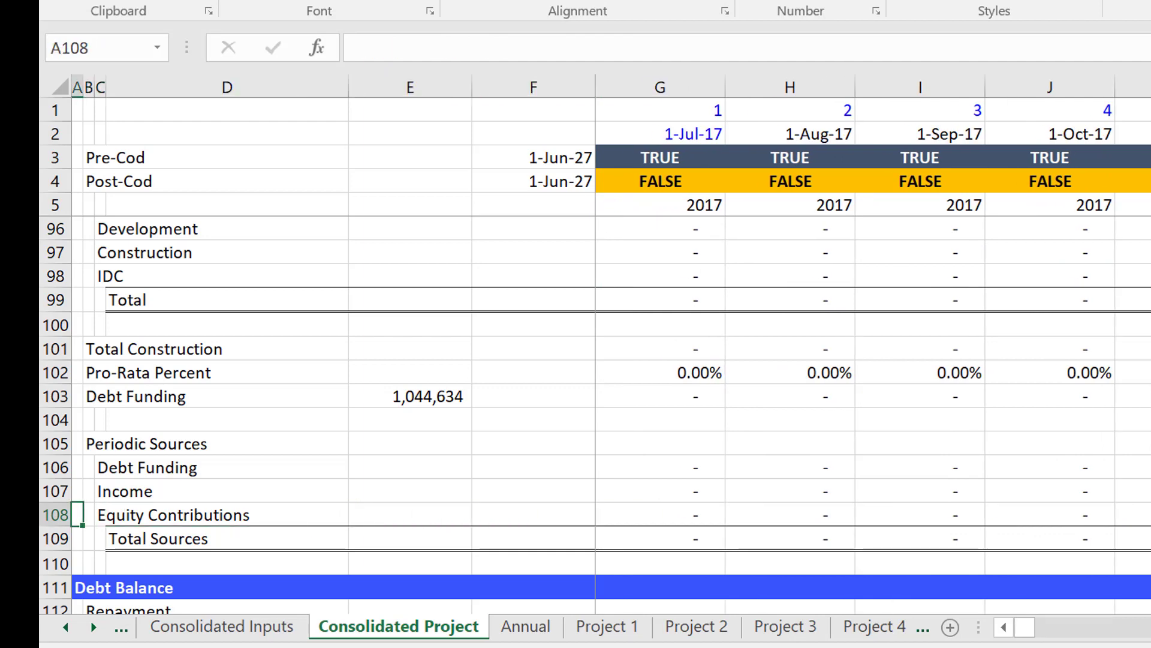
{"action": "key", "text": "Up"}
{"action": "key", "text": "Up"}
{"action": "key", "text": "Up"}
{"action": "key", "text": "Up"}
{"action": "key", "text": "Up"}
{"action": "key", "text": "Up"}
{"action": "key", "text": "Up"}
{"action": "key", "text": "Up"}
{"action": "key", "text": "Up"}
{"action": "key", "text": "Up"}
{"action": "key", "text": "Up"}
{"action": "key", "text": "Up"}
{"action": "key", "text": "Up"}
{"action": "key", "text": "Up"}
{"action": "key", "text": "Up"}
{"action": "key", "text": "Up"}
{"action": "key", "text": "Up"}
{"action": "key", "text": "Up"}
{"action": "key", "text": "Up"}
{"action": "key", "text": "Up"}
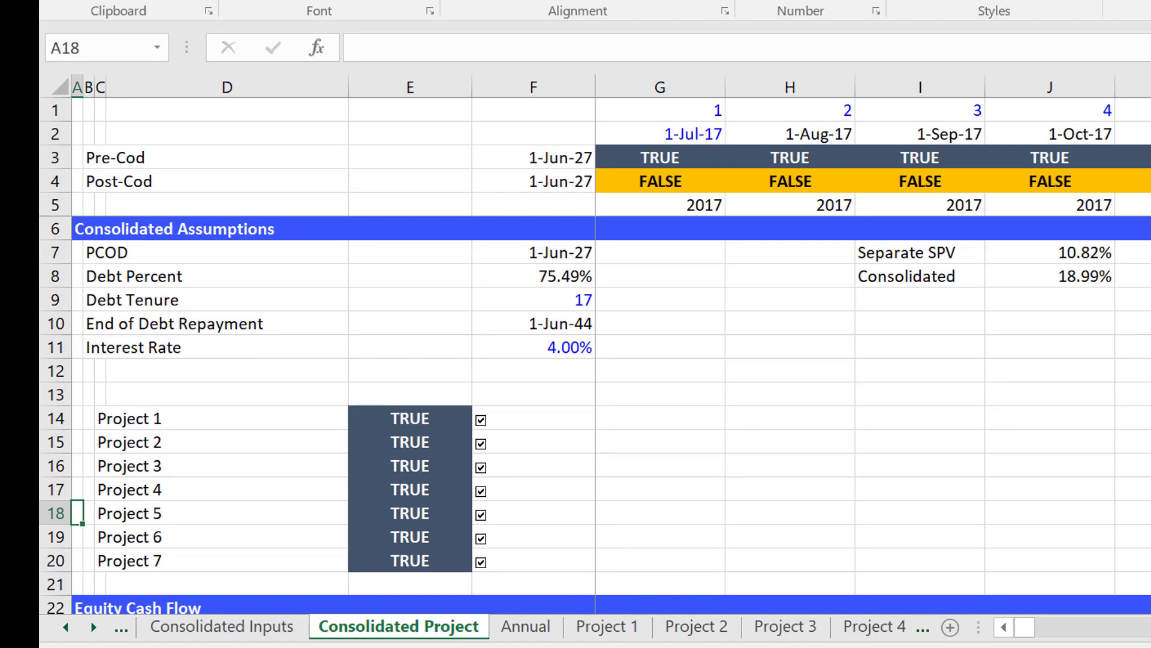
Set the month gap in M5 of Consolidated Inputs to 5 and return to Consolidated Project to compare the equity IRRs.
{"action": "key", "text": "ctrl+Page_Up"}
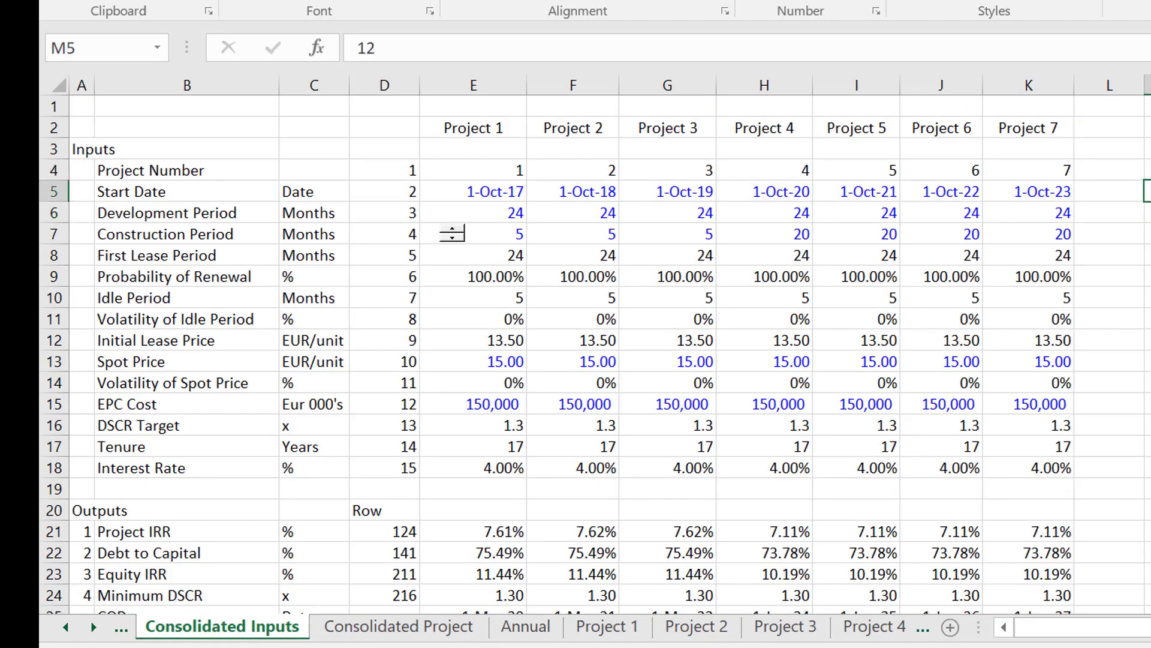
{"action": "type", "text": "5"}
{"action": "key", "text": "Return"}
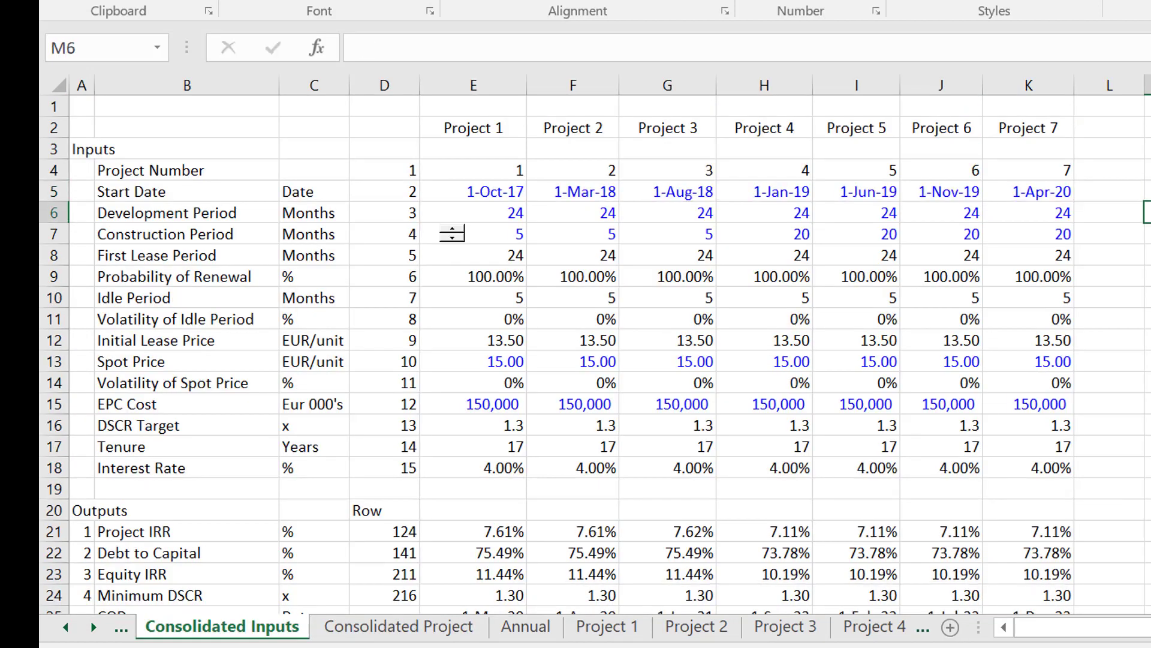
{"action": "key", "text": "ctrl+Page_Down"}
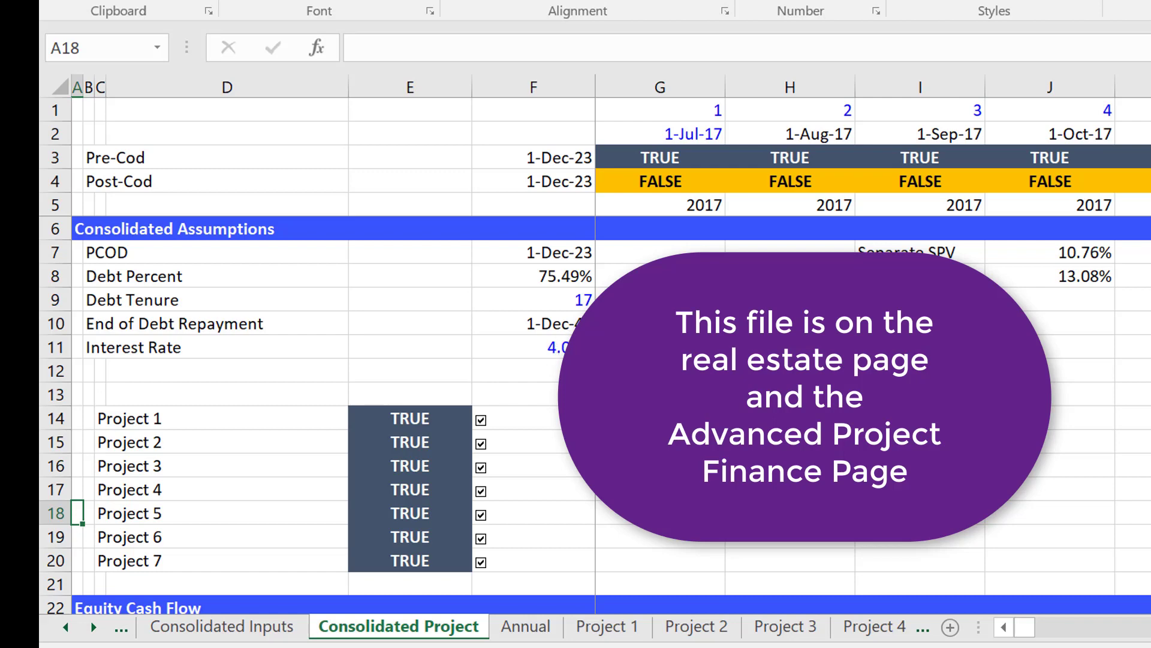
{"action": "left_click", "coordinate": [660, 417]}
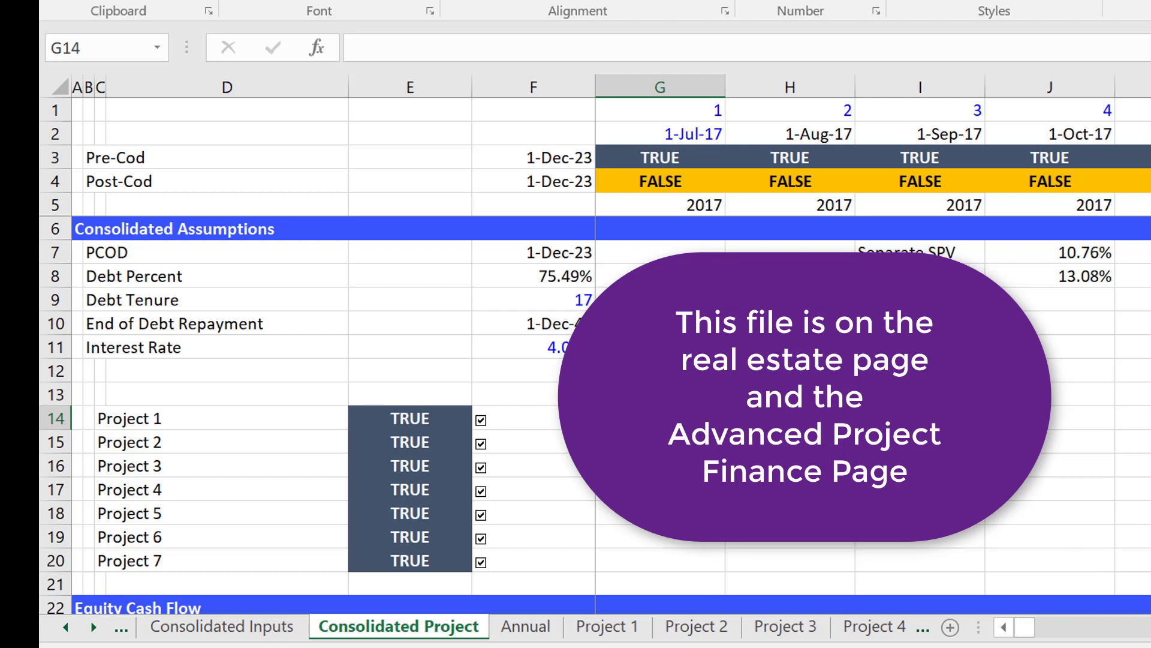
{"action": "key", "text": "alt+Tab"}
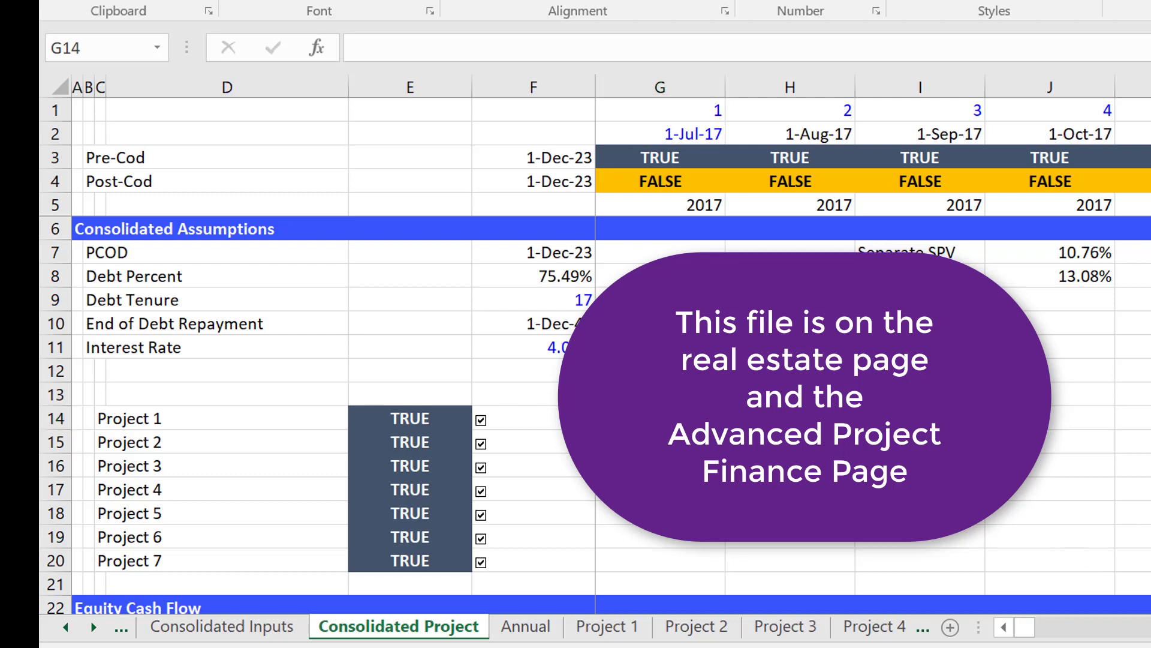